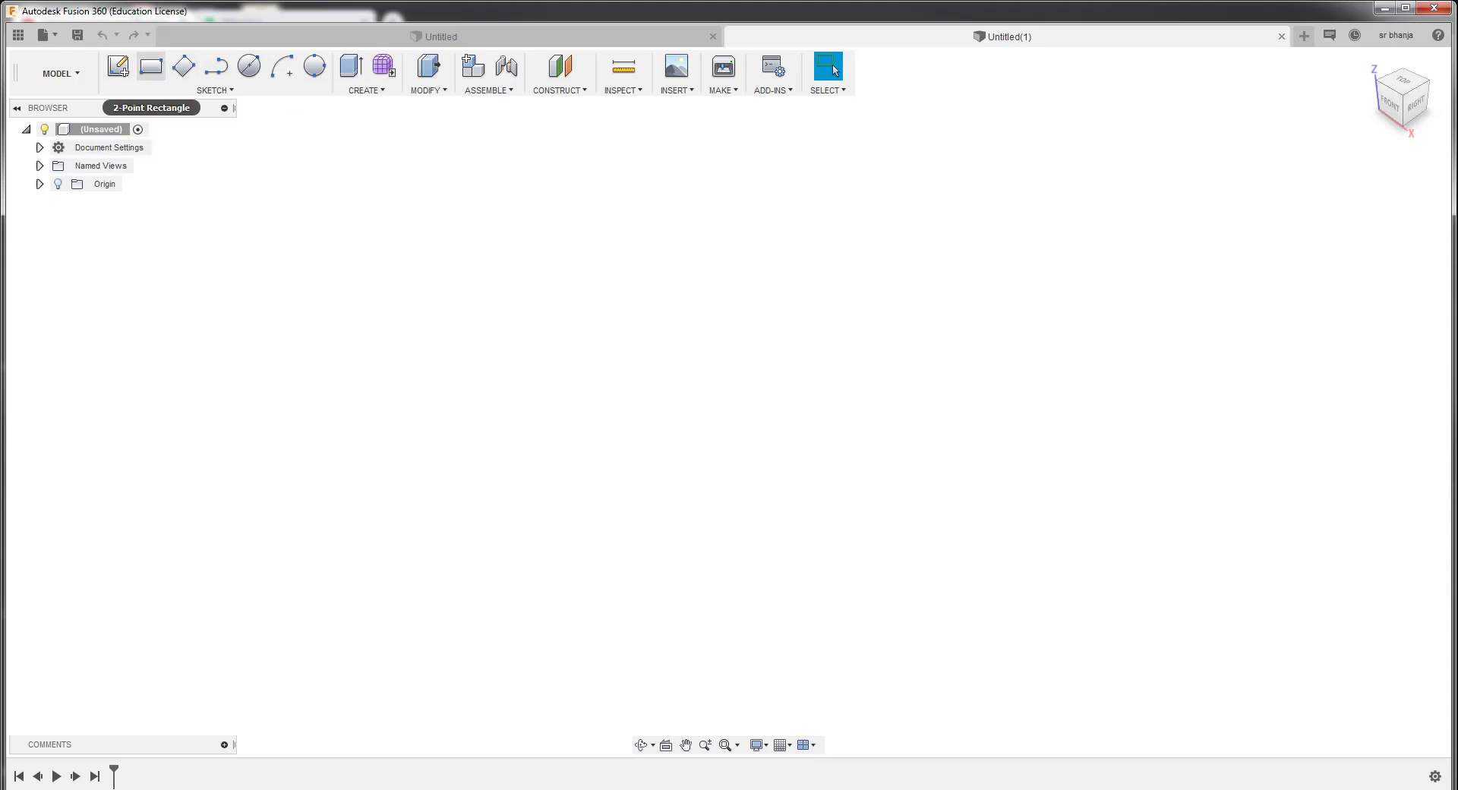
Draw a 100 × 75 mm rectangle on the XZ front plane and stop the sketch
click(151, 67)
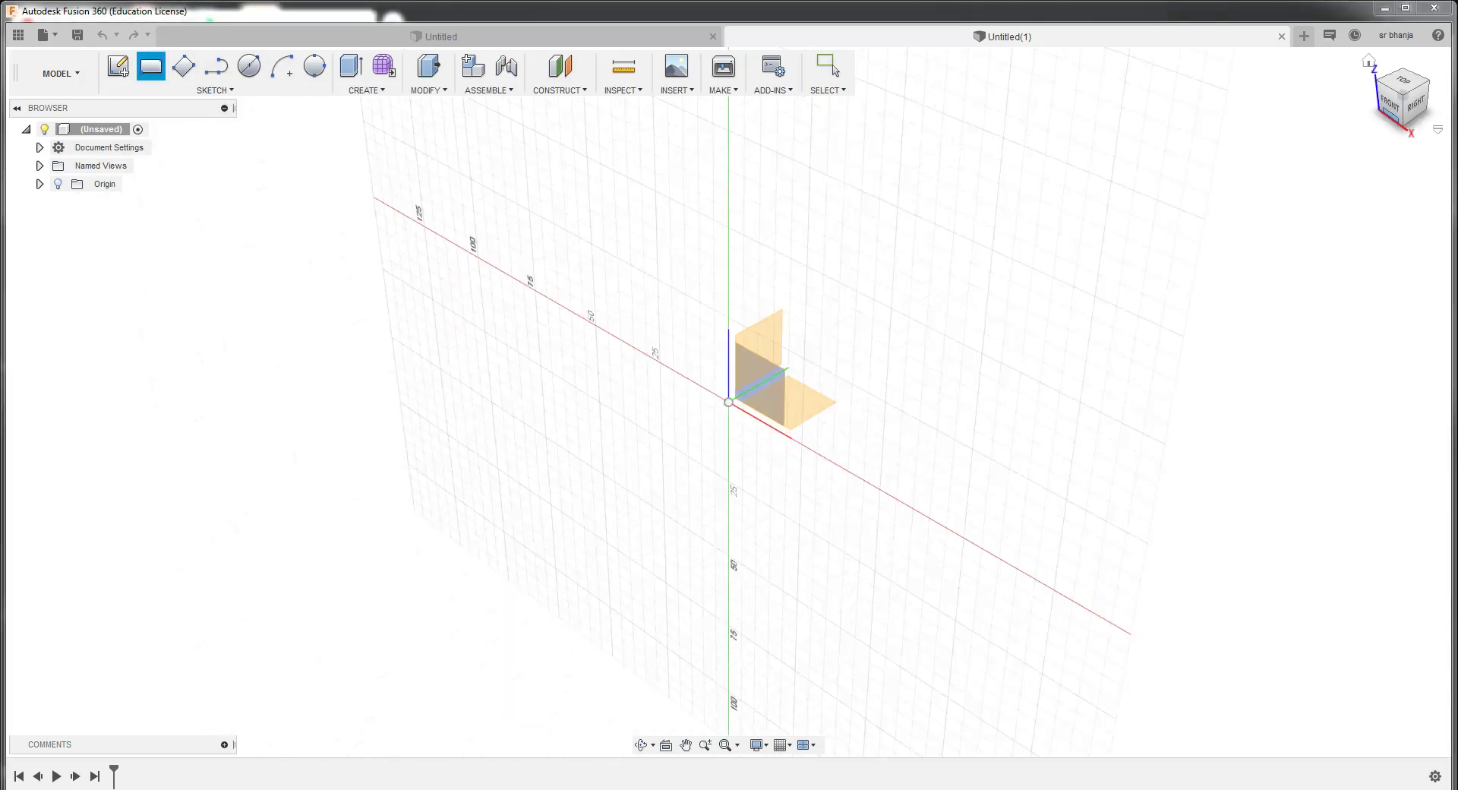
click(759, 379)
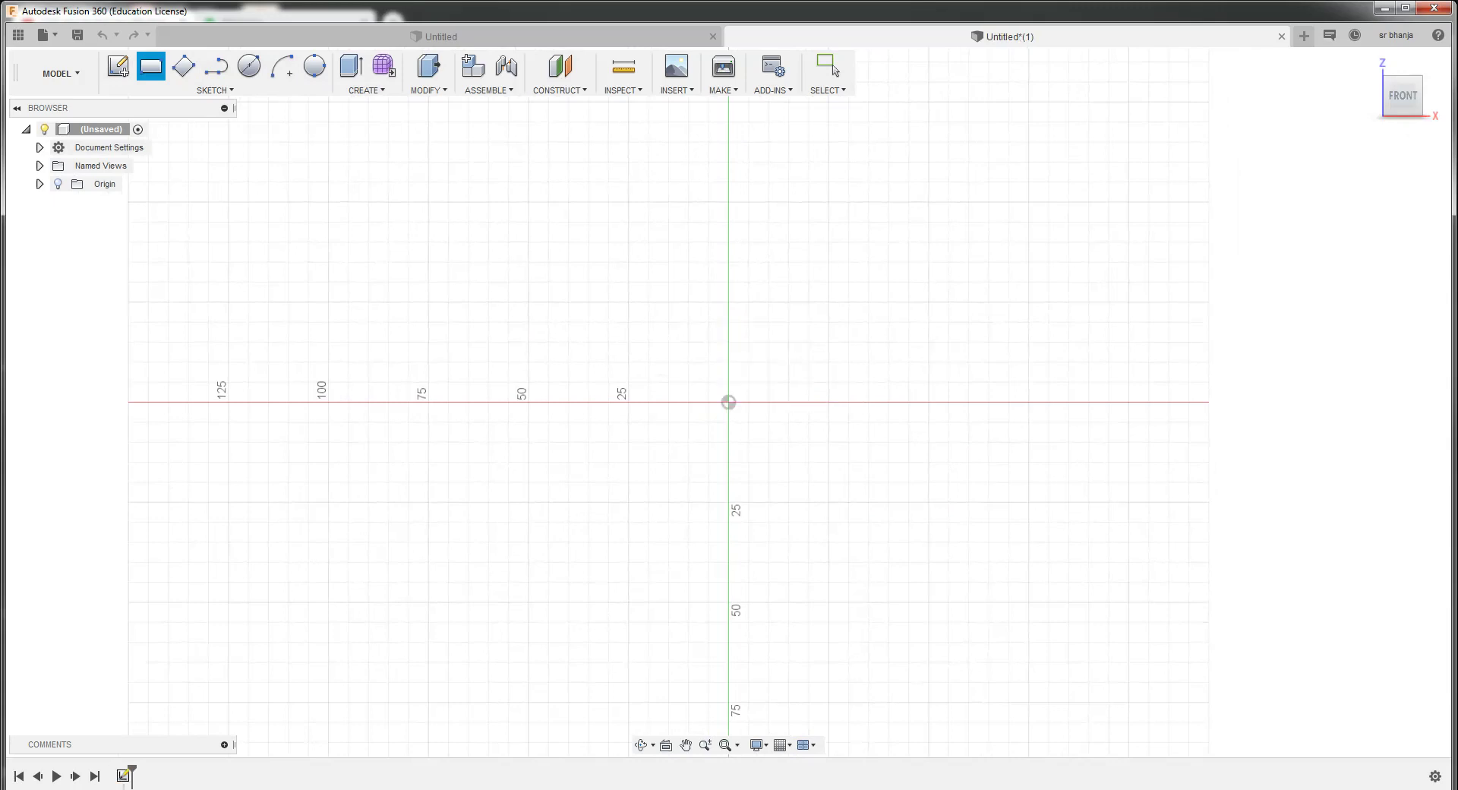
click(428, 202)
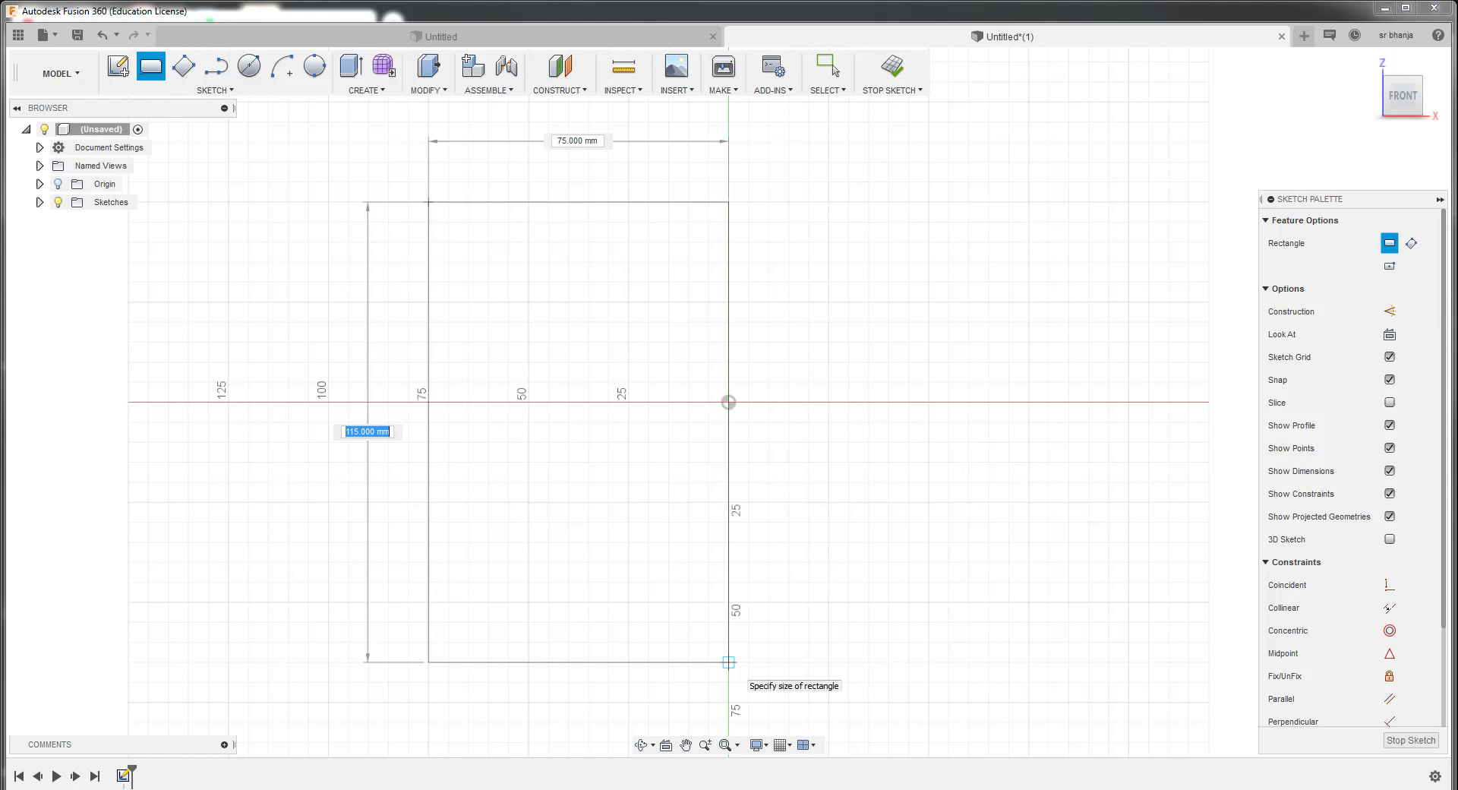
text(1)
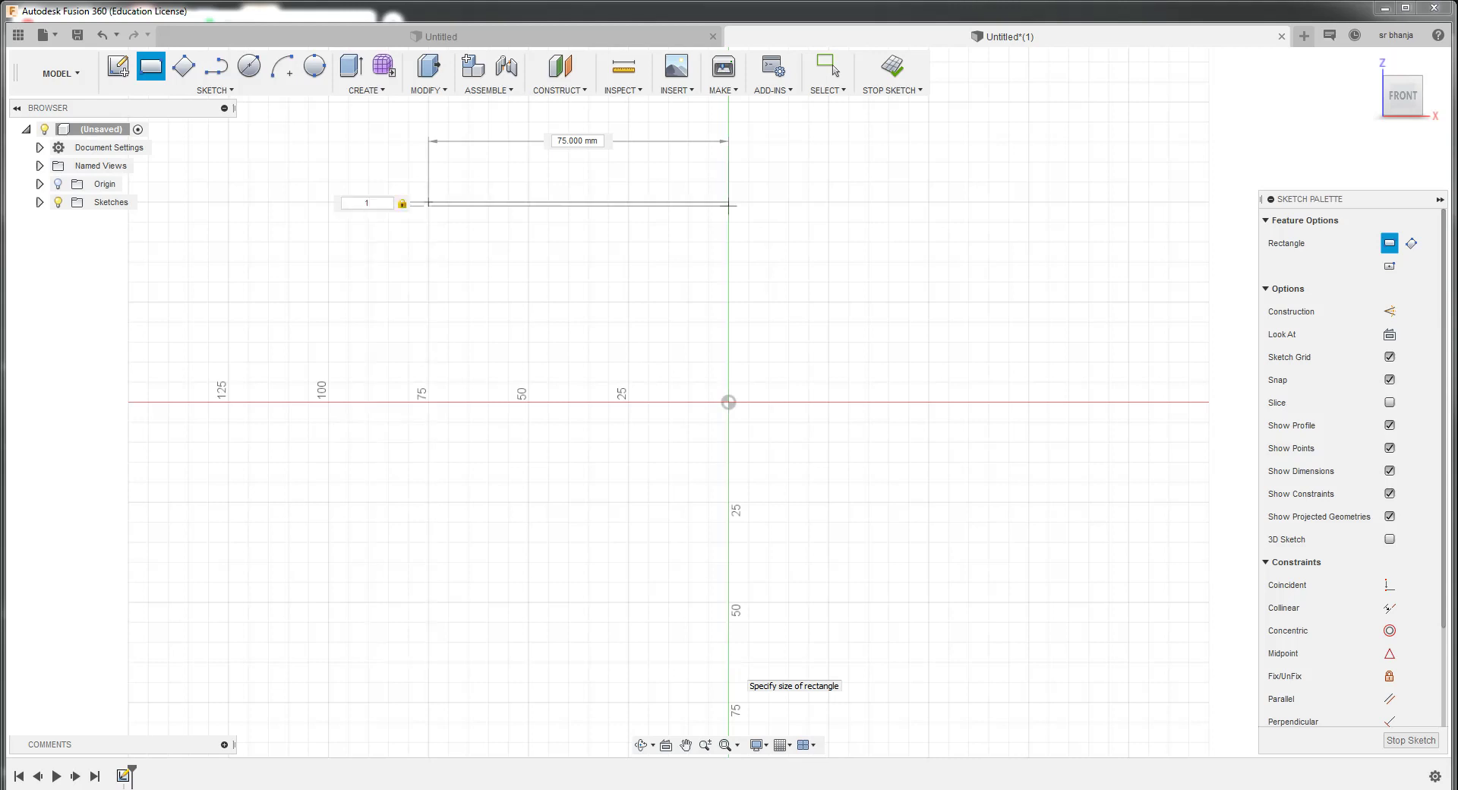
text(00)
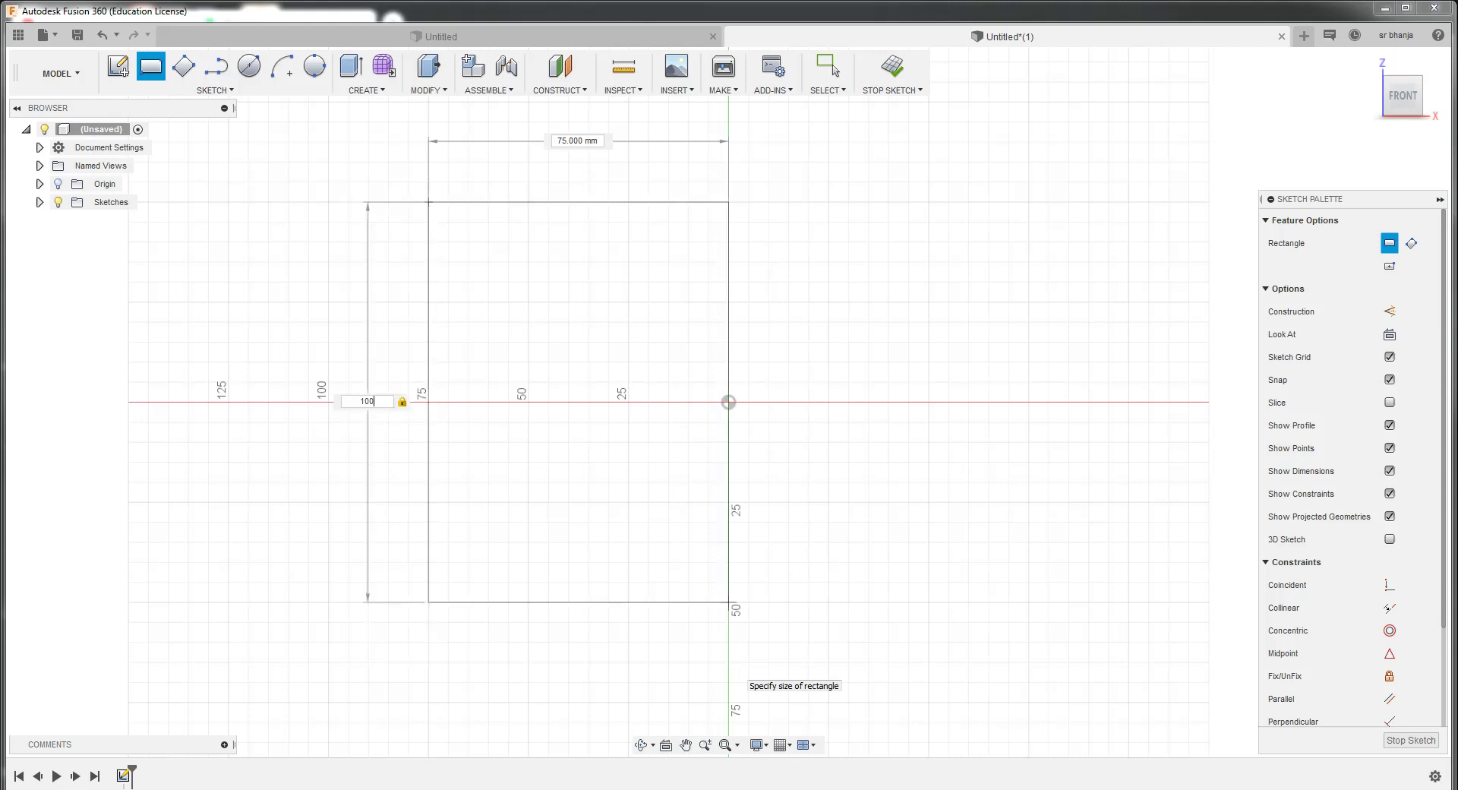
key(Tab)
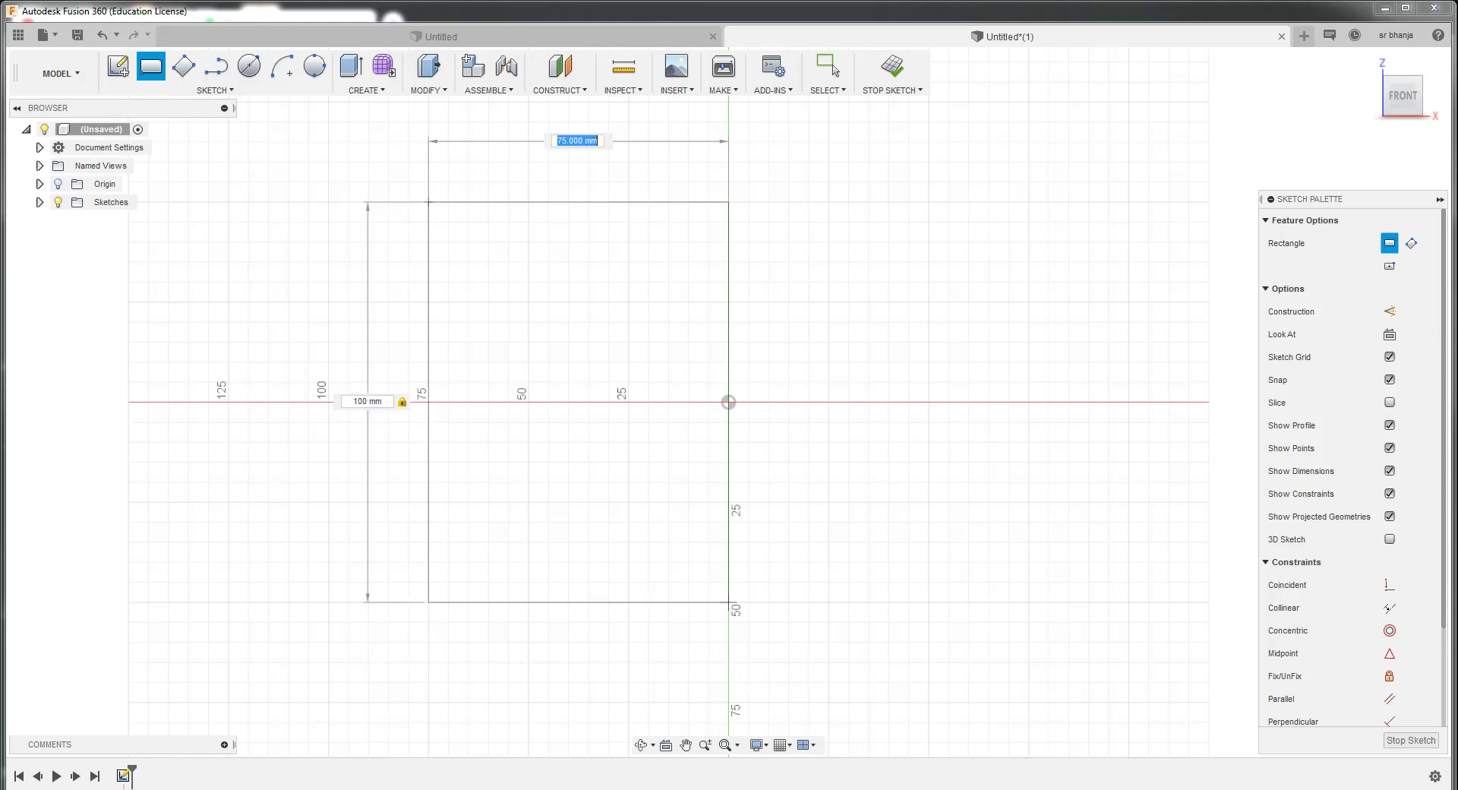
text(75)
key(Return)
click(833, 68)
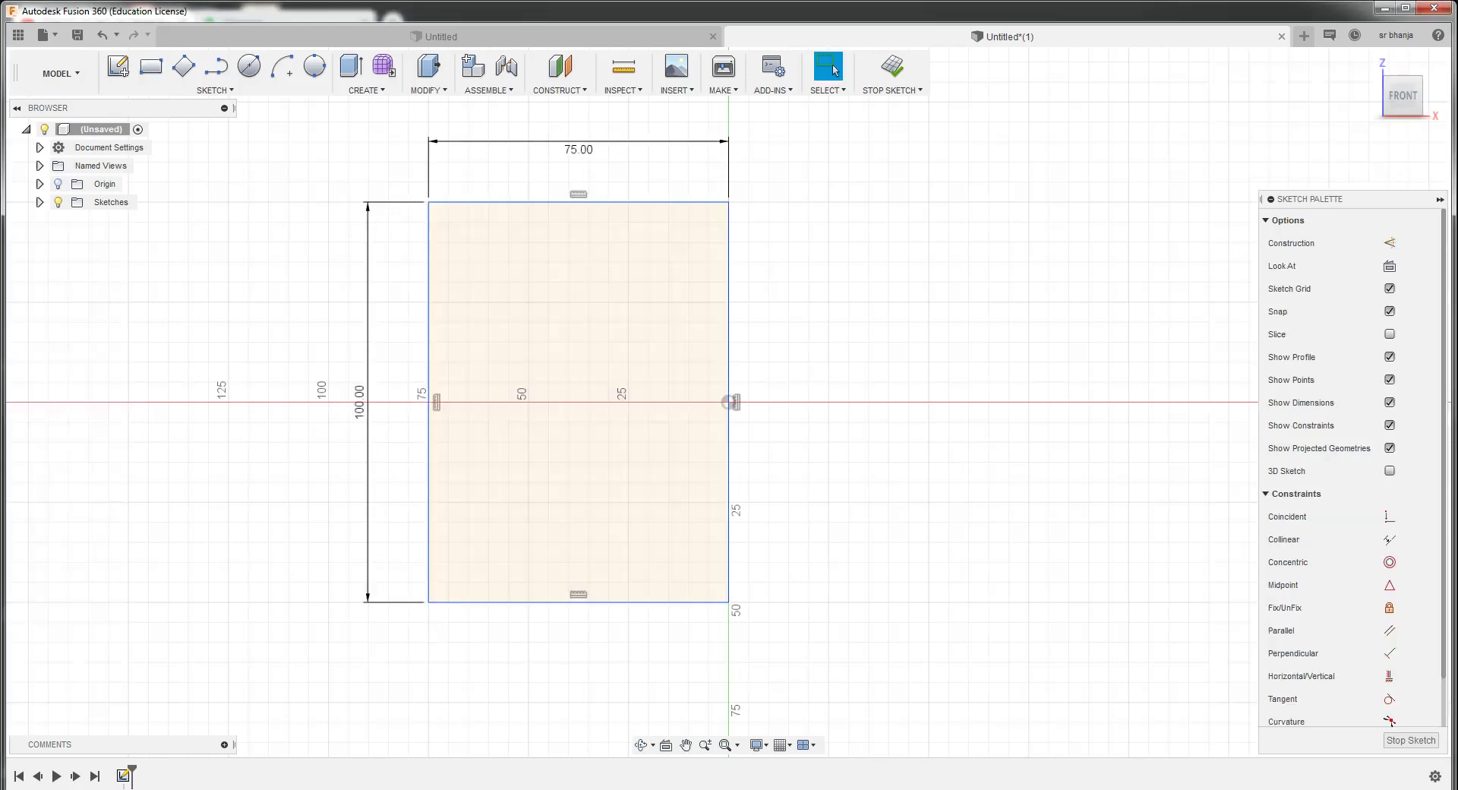
click(892, 68)
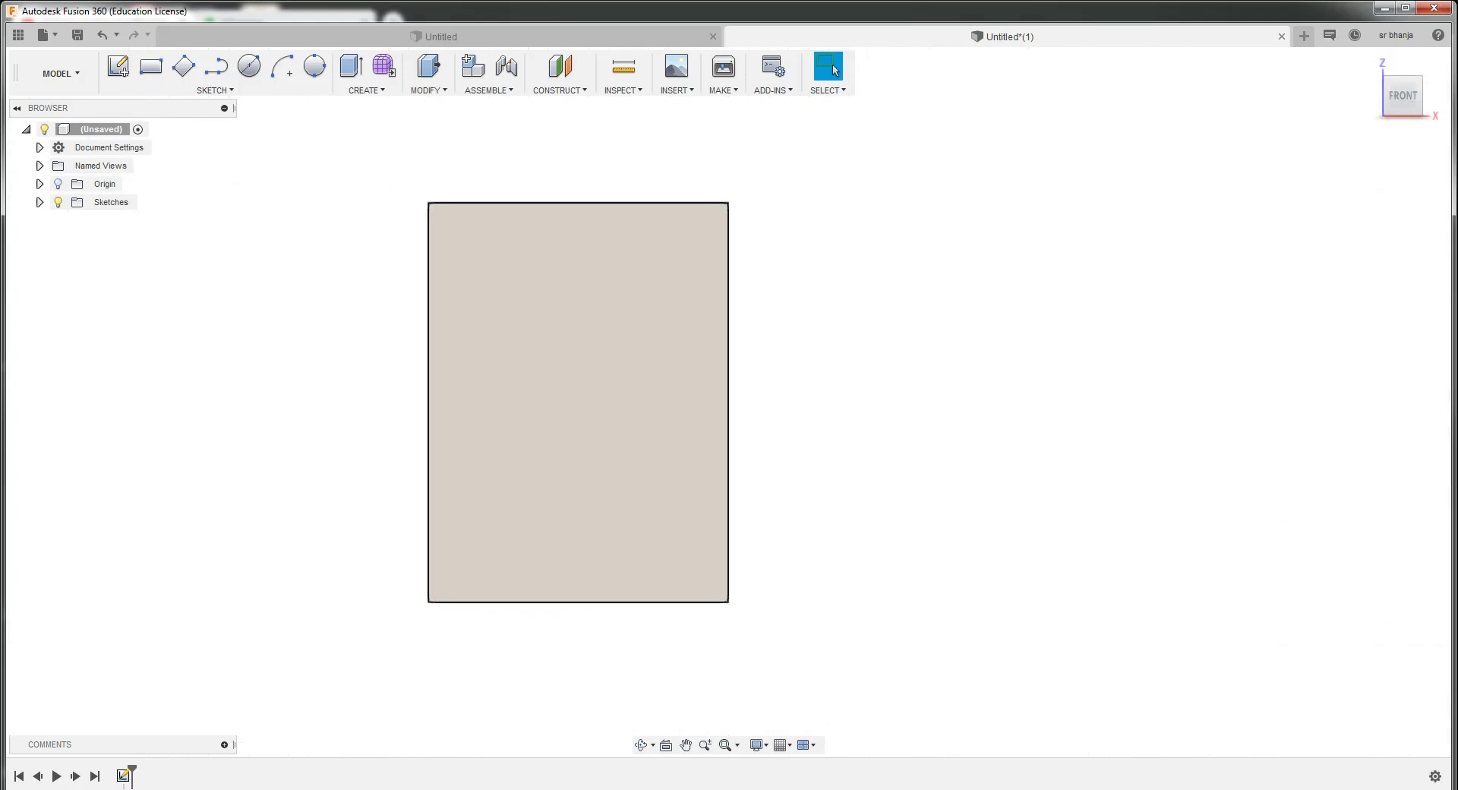
Extrude the rectangle profile 3 mm into a solid plate
click(577, 402)
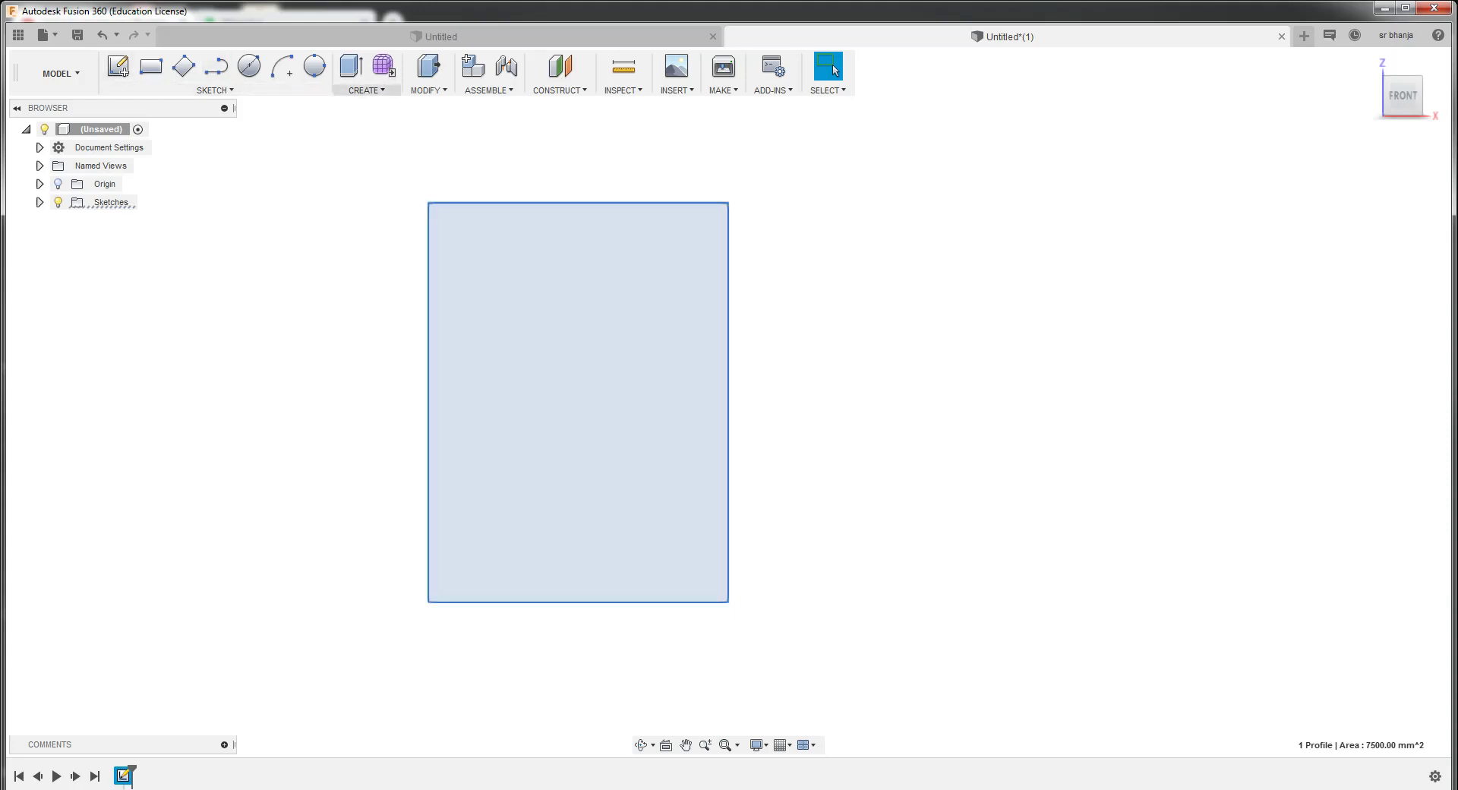
click(366, 90)
click(380, 144)
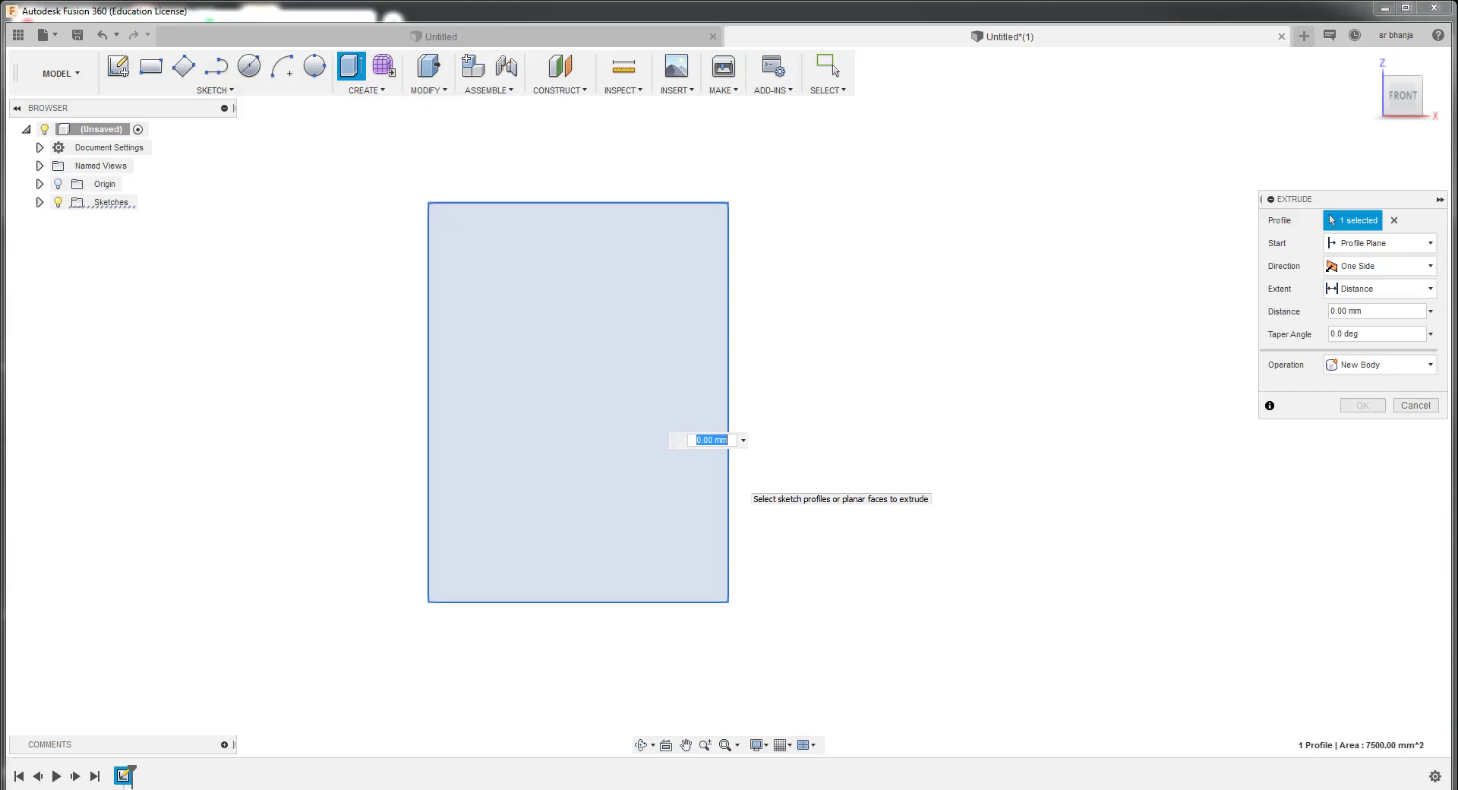
text(3)
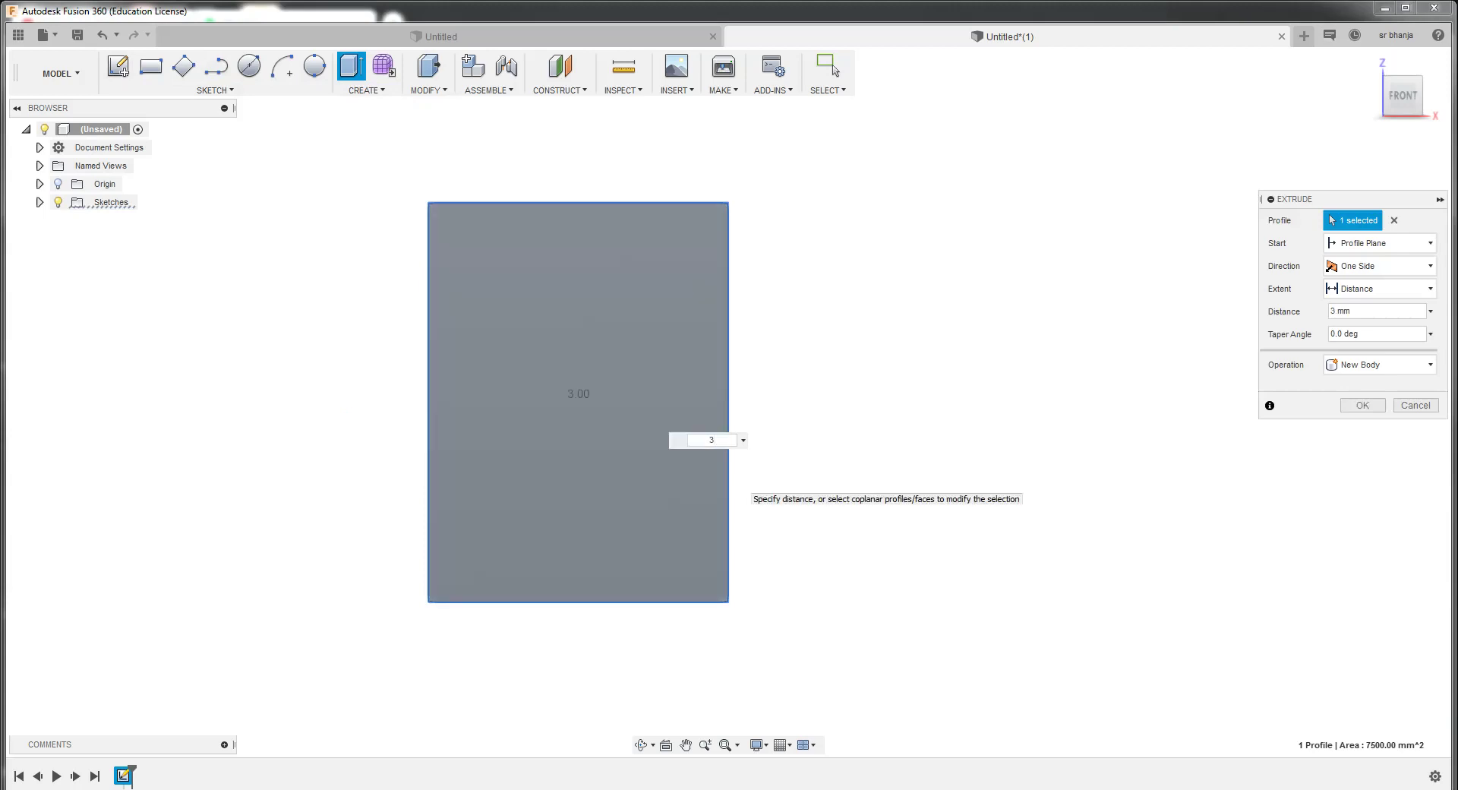
key(Return)
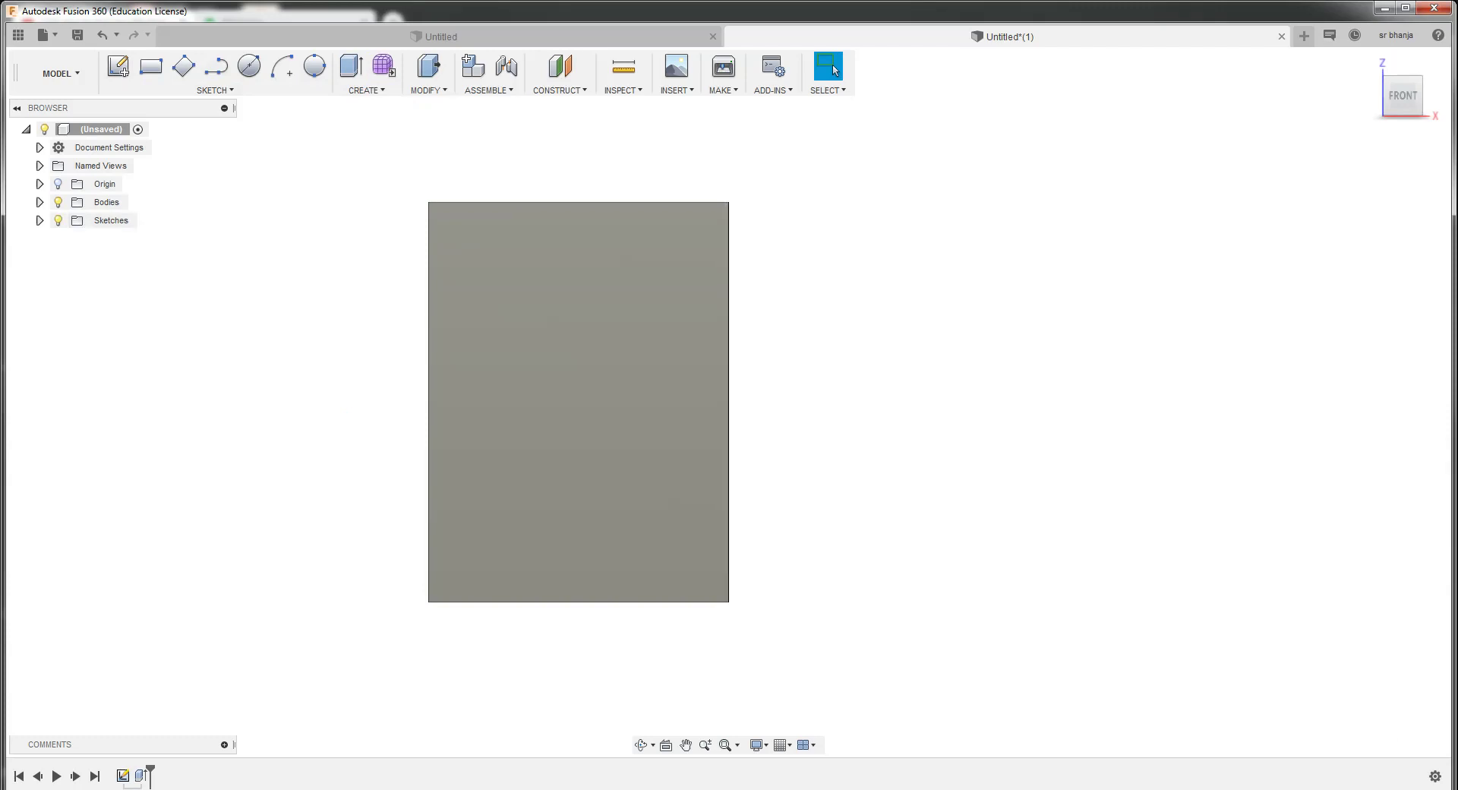
Expand Bodies, hide the sketches, and reselect Body1 after checking the plate's thickness
click(40, 202)
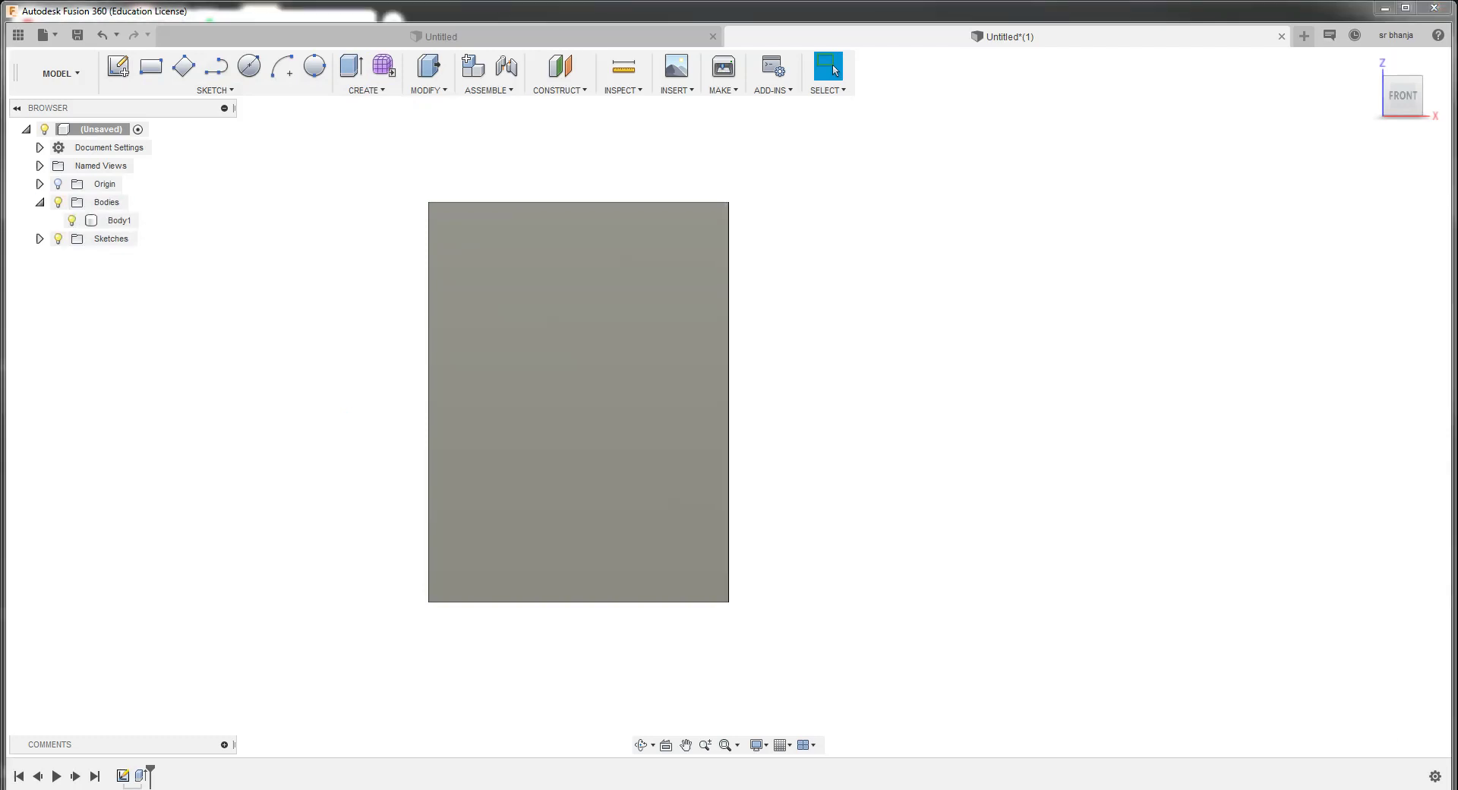
click(119, 220)
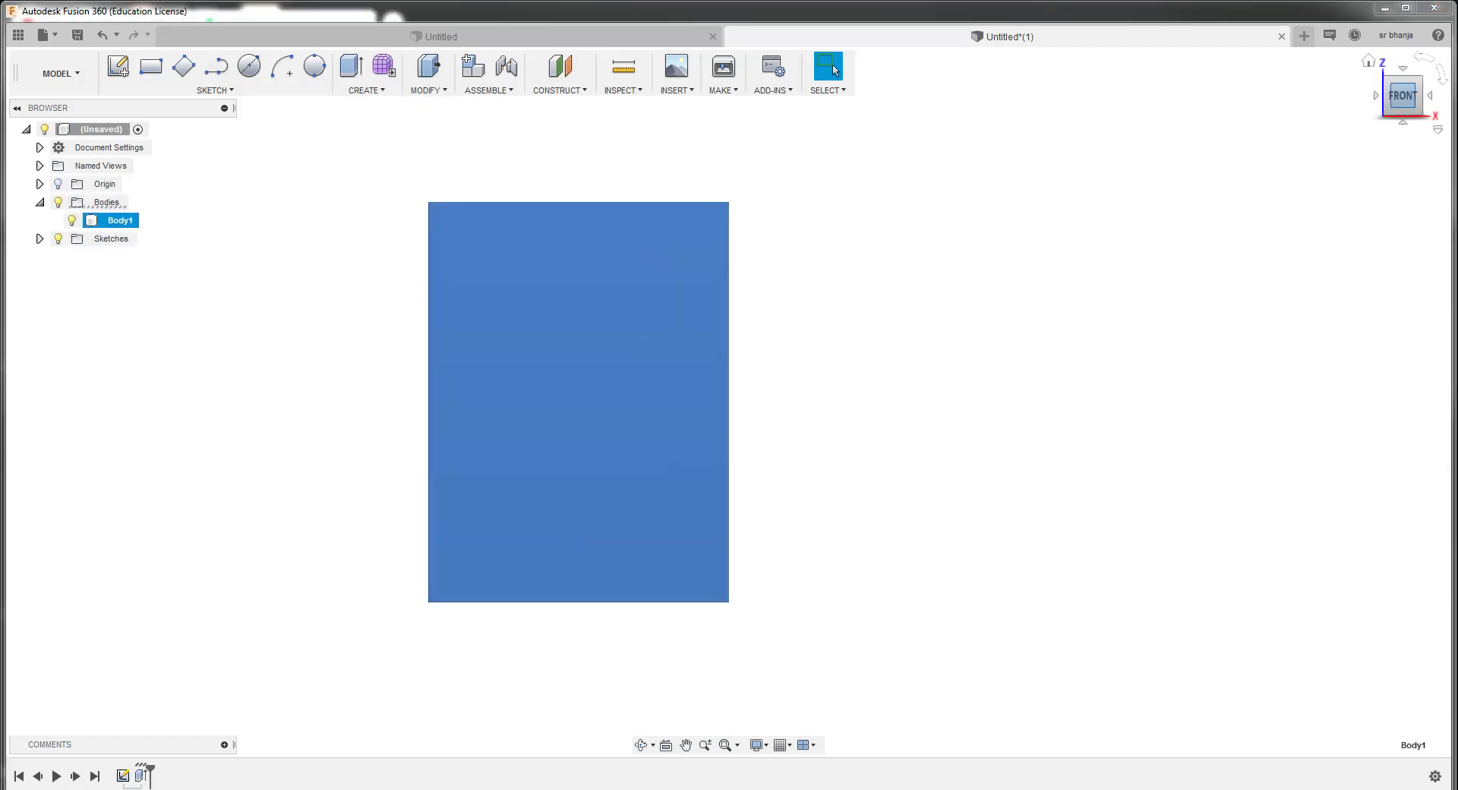
shift+middle_drag(722, 396, 714, 425)
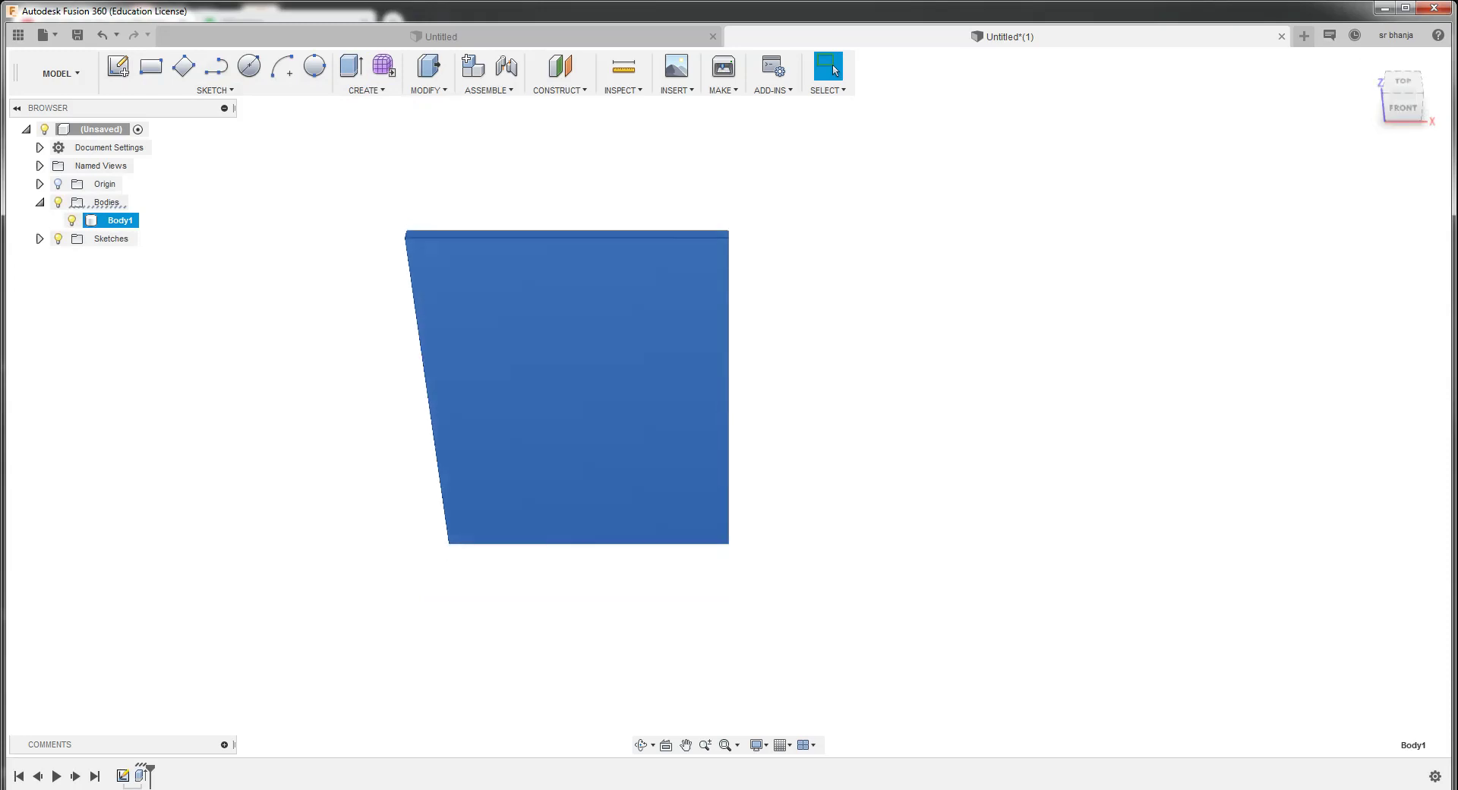
click(57, 239)
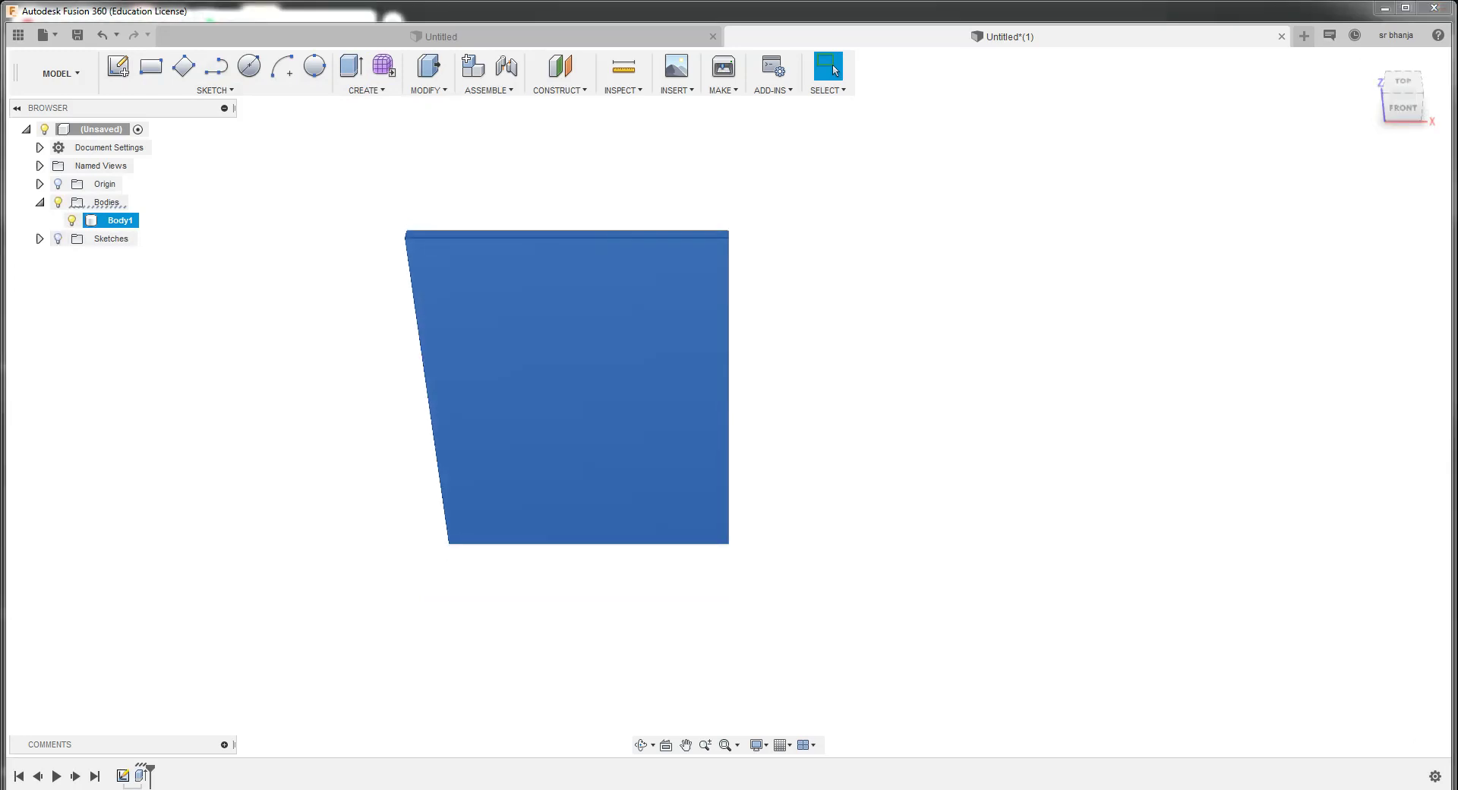
key(Escape)
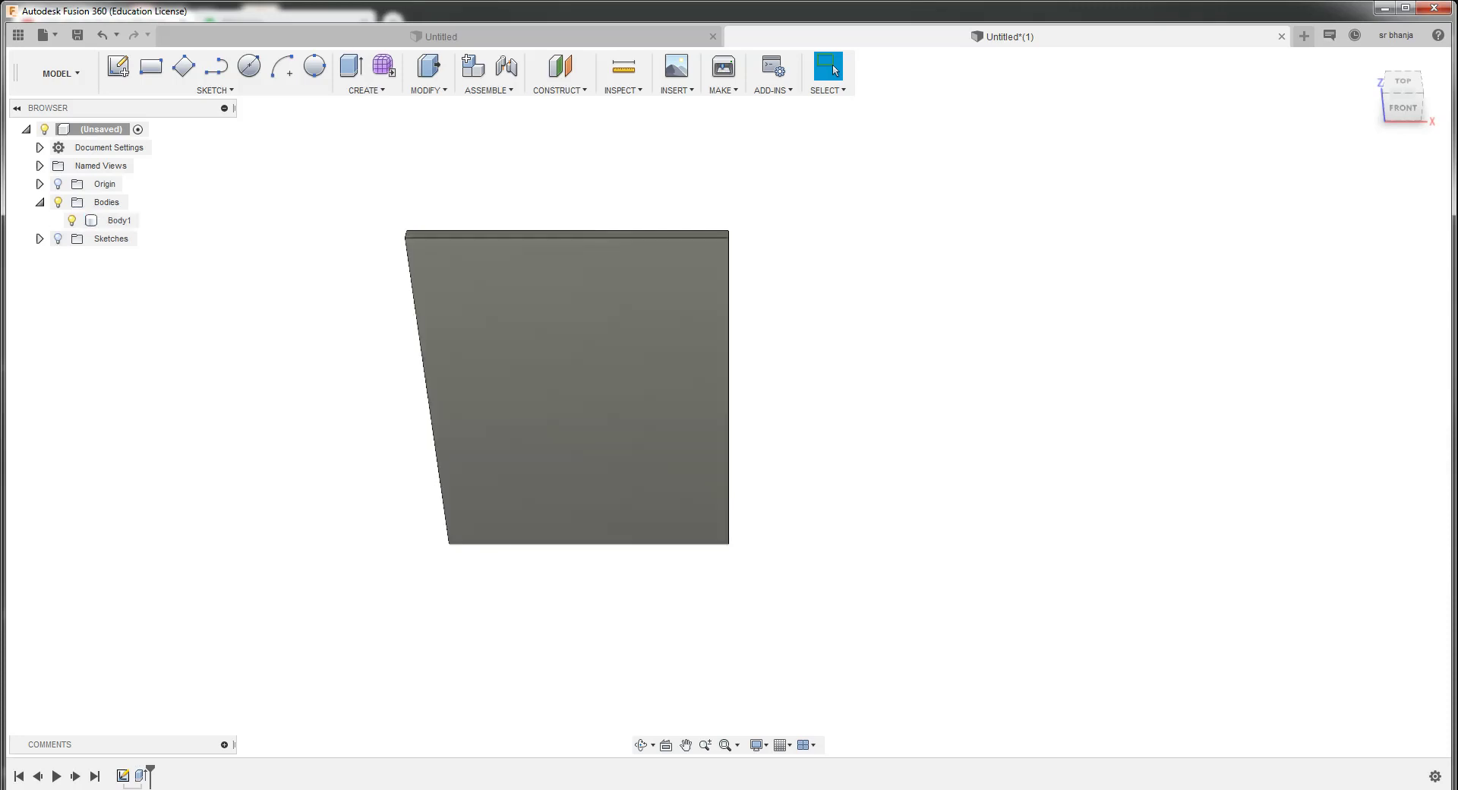
click(119, 220)
Copy Body1 with Move/Copy and shift the copy 90 mm along X
right_click(119, 220)
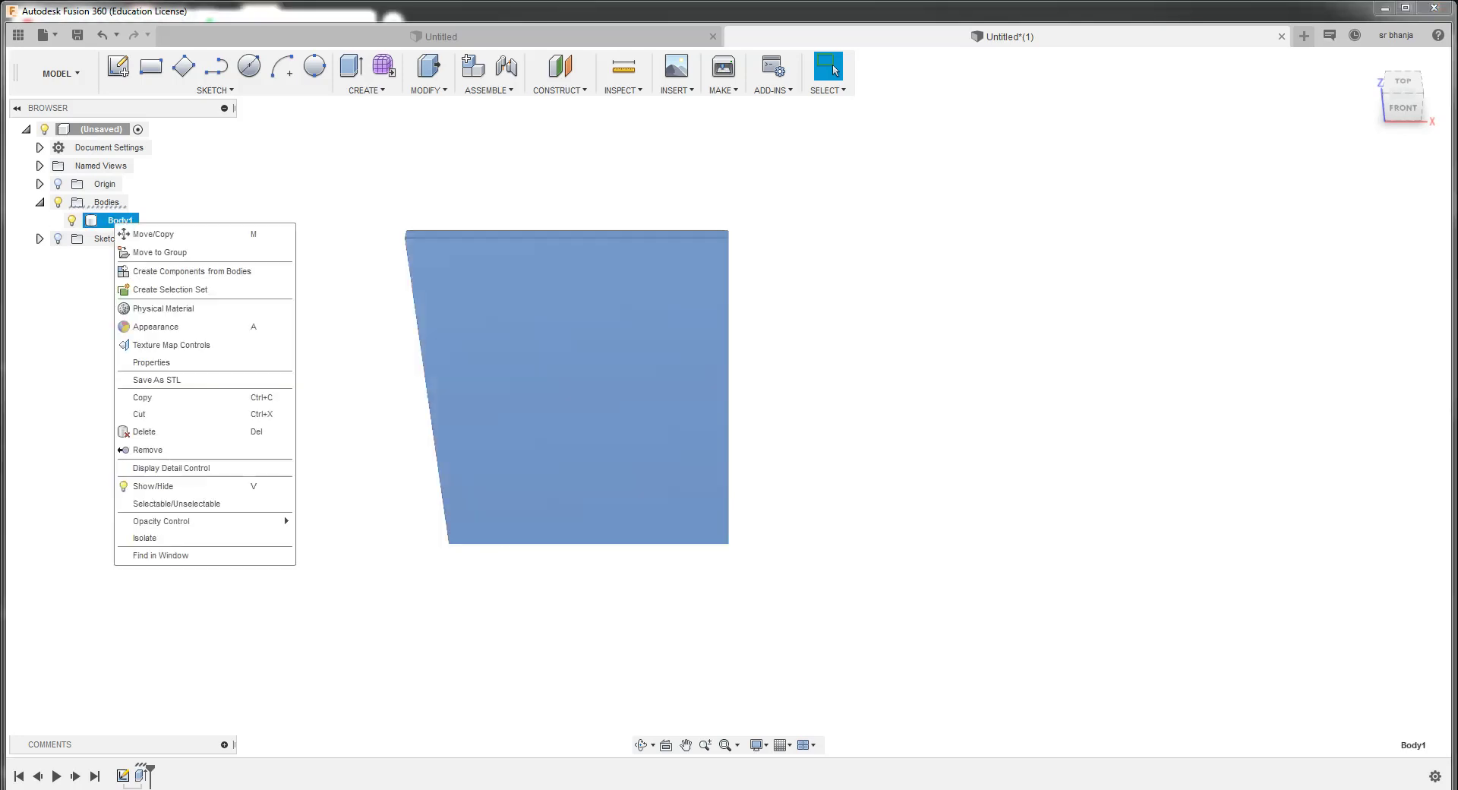
click(137, 231)
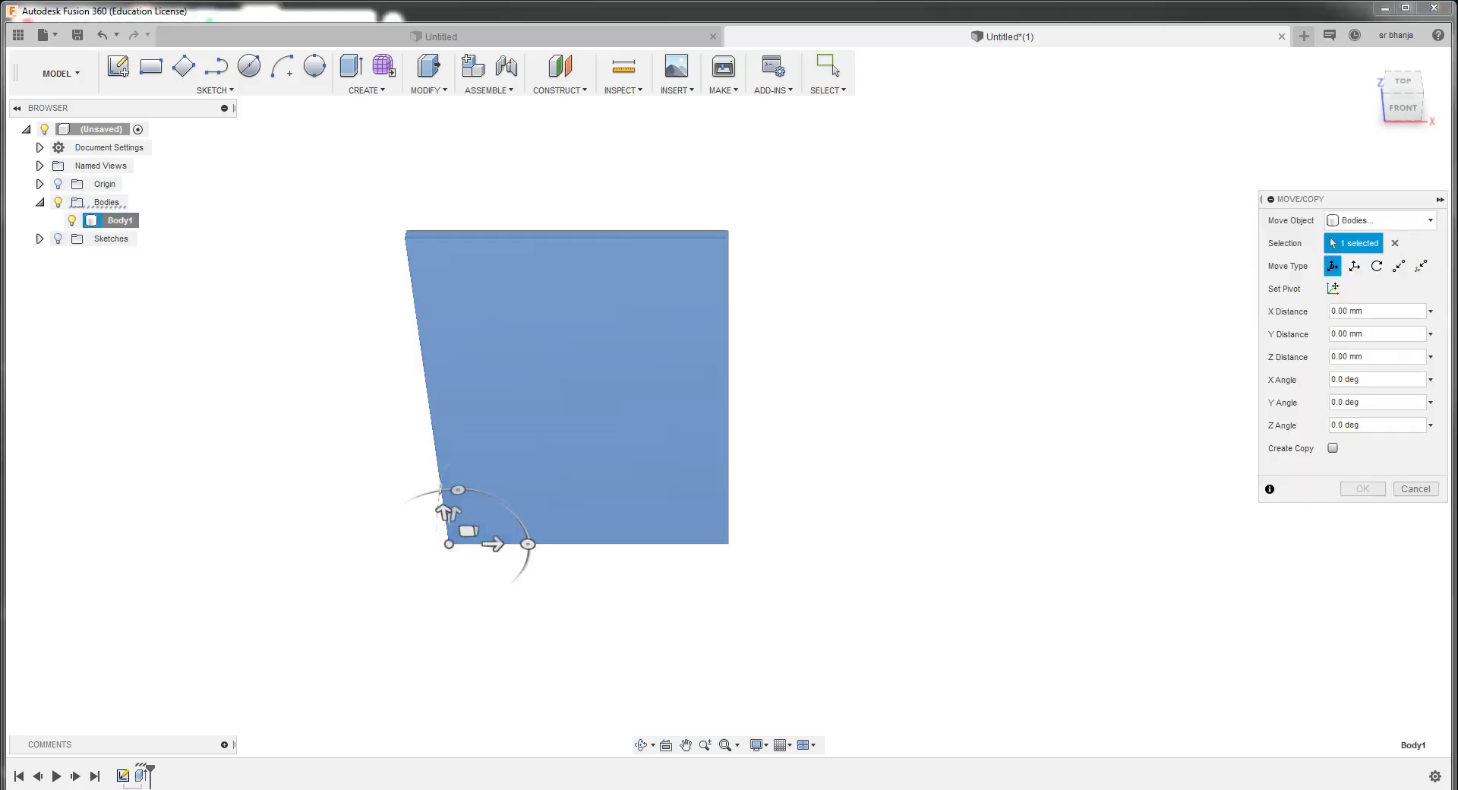
click(1332, 448)
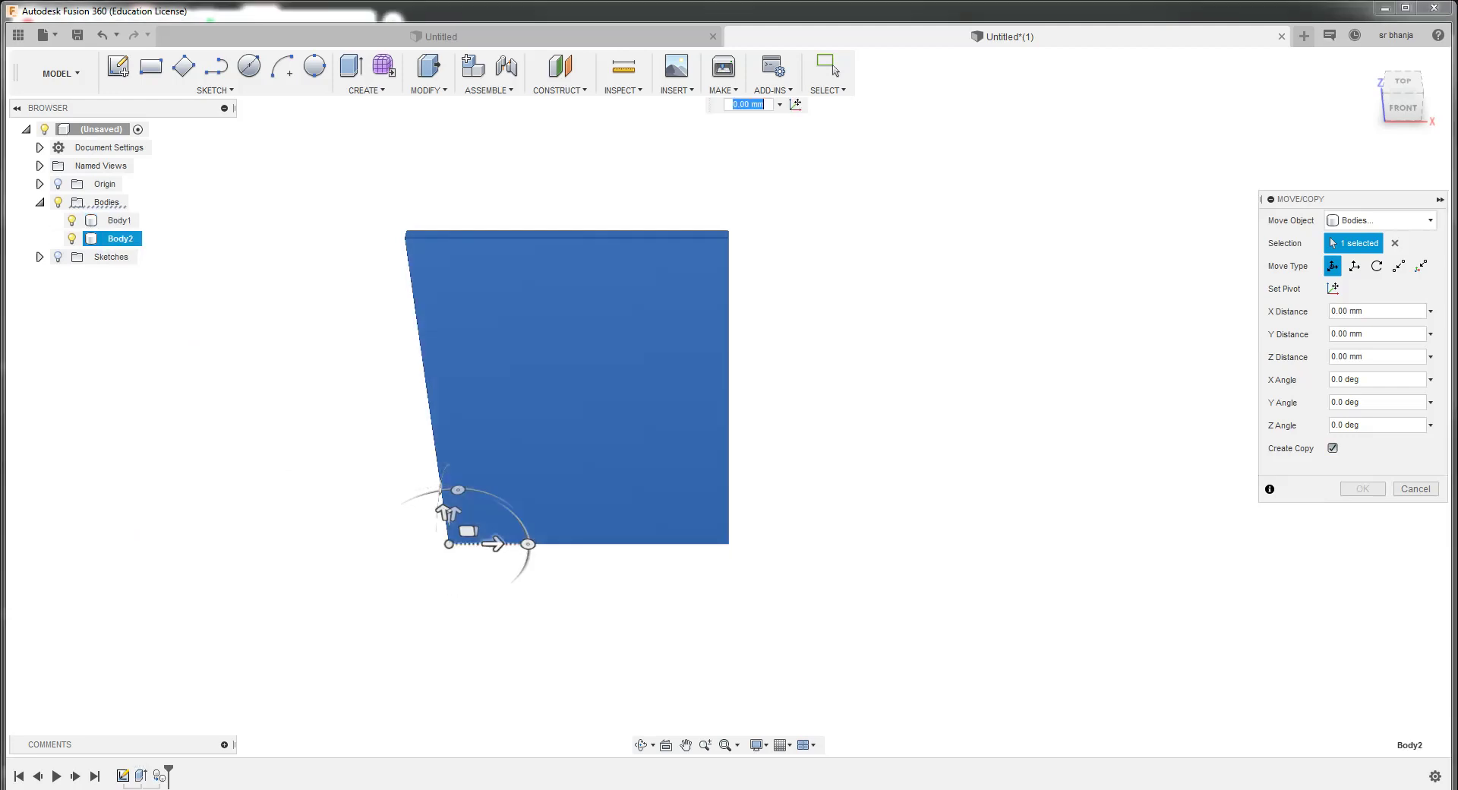
drag(491, 542, 828, 543)
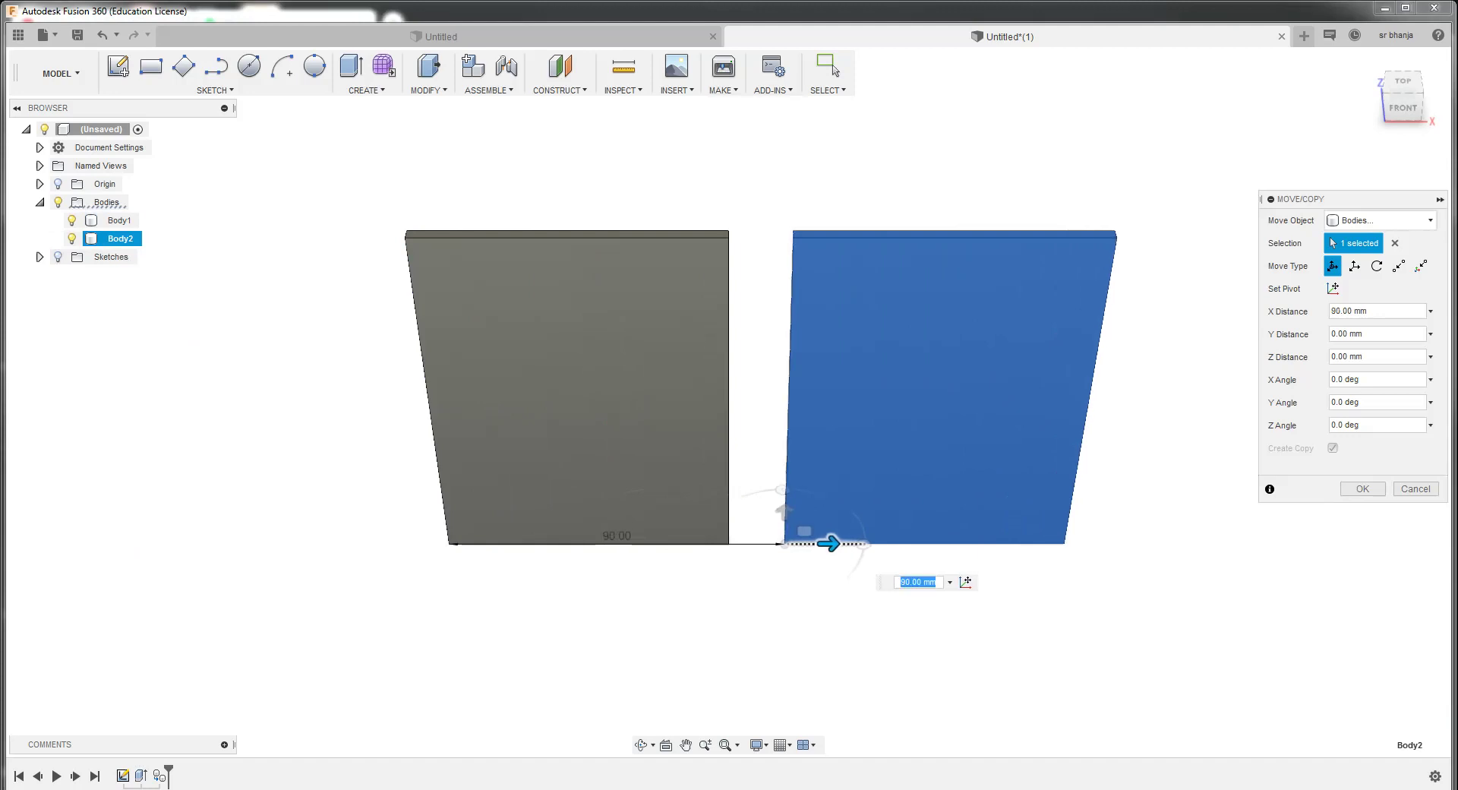
key(Return)
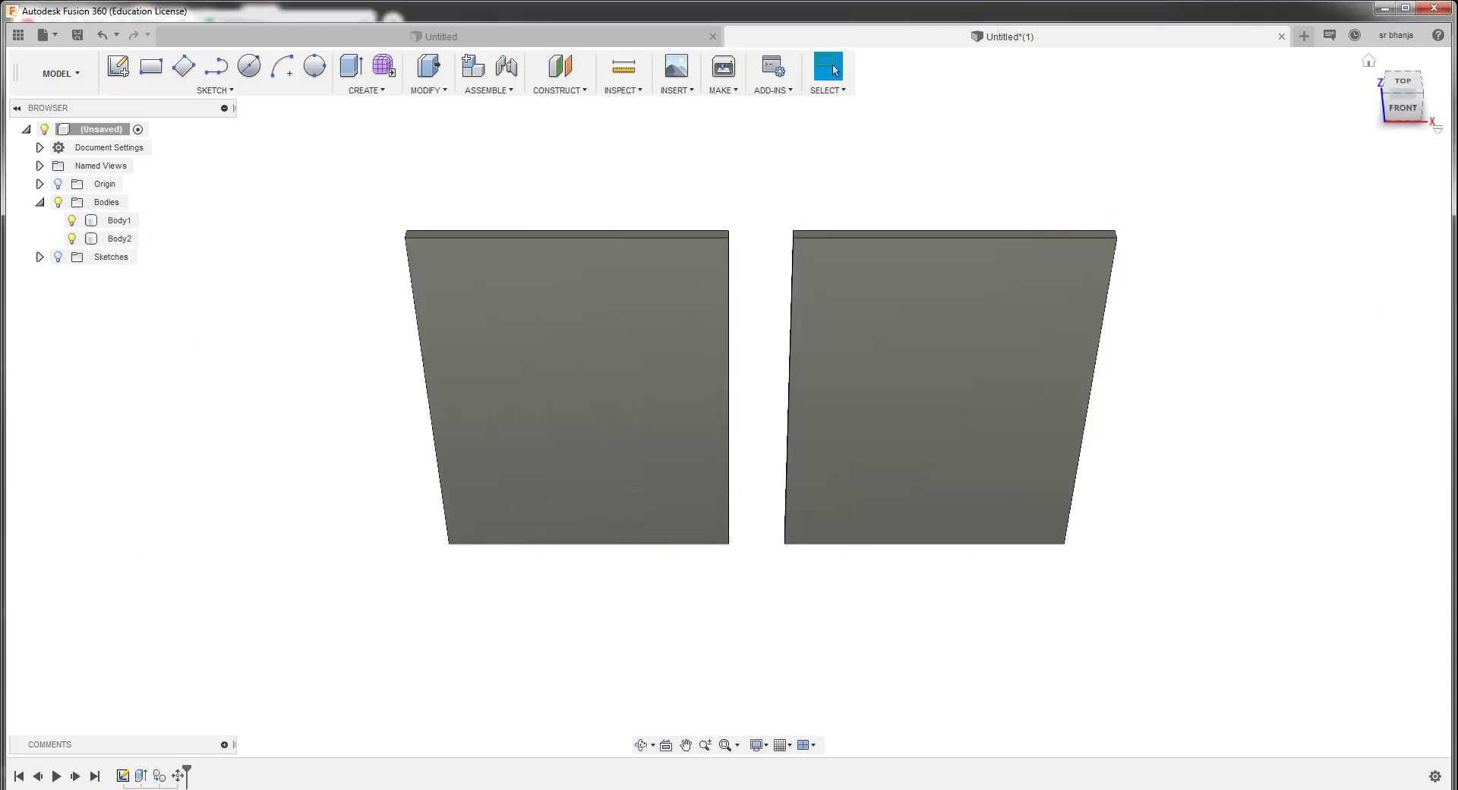
click(1402, 108)
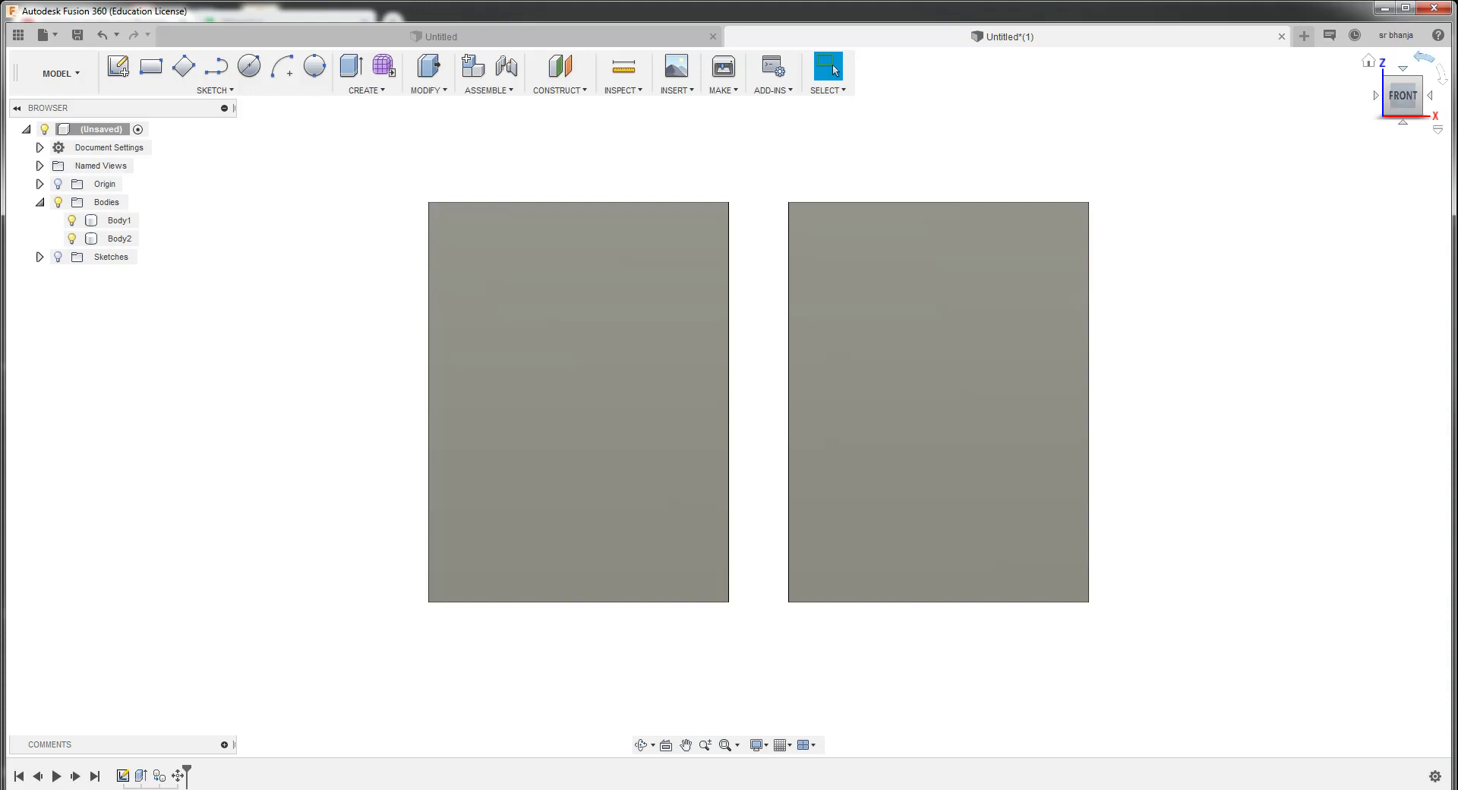
click(1402, 67)
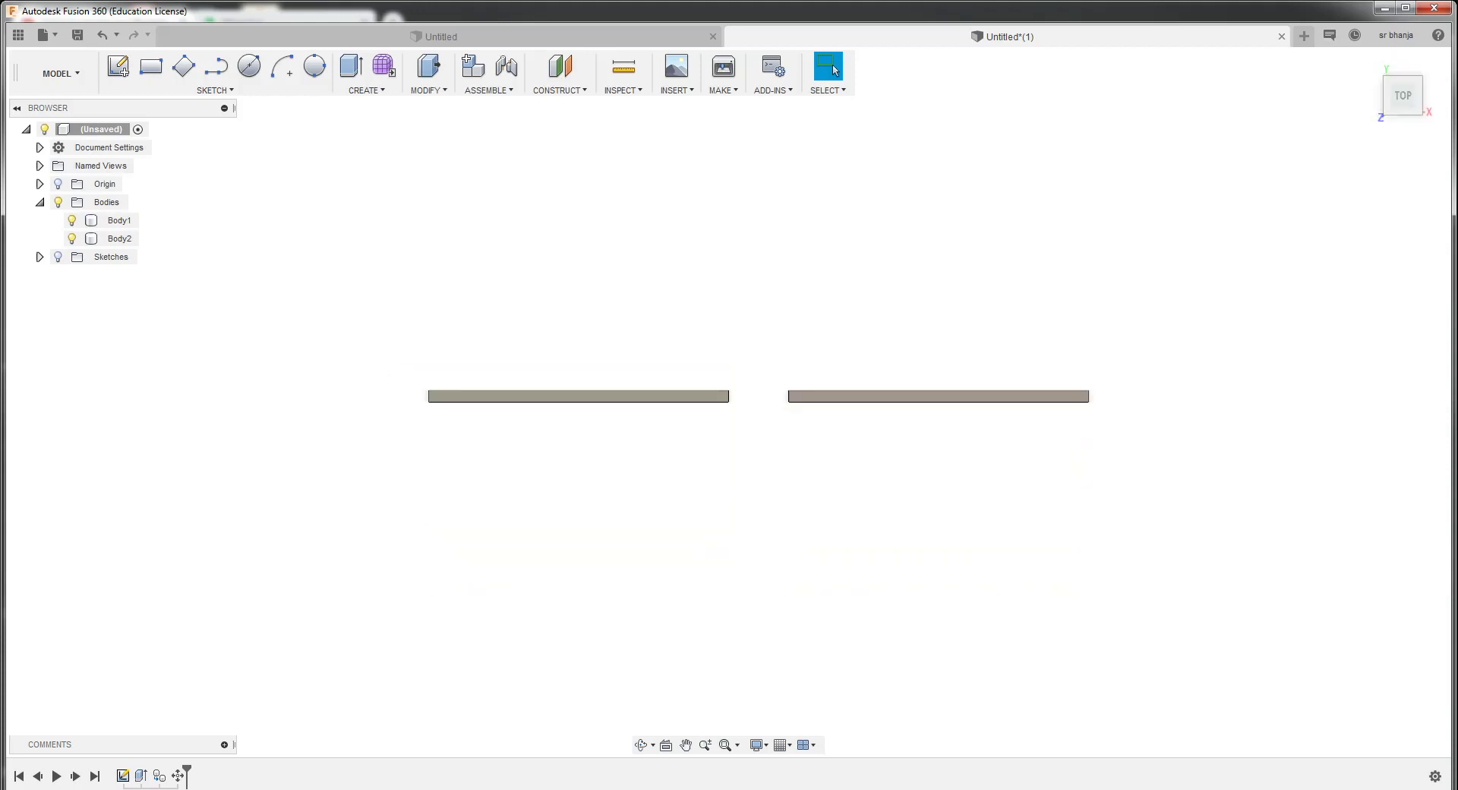
click(248, 66)
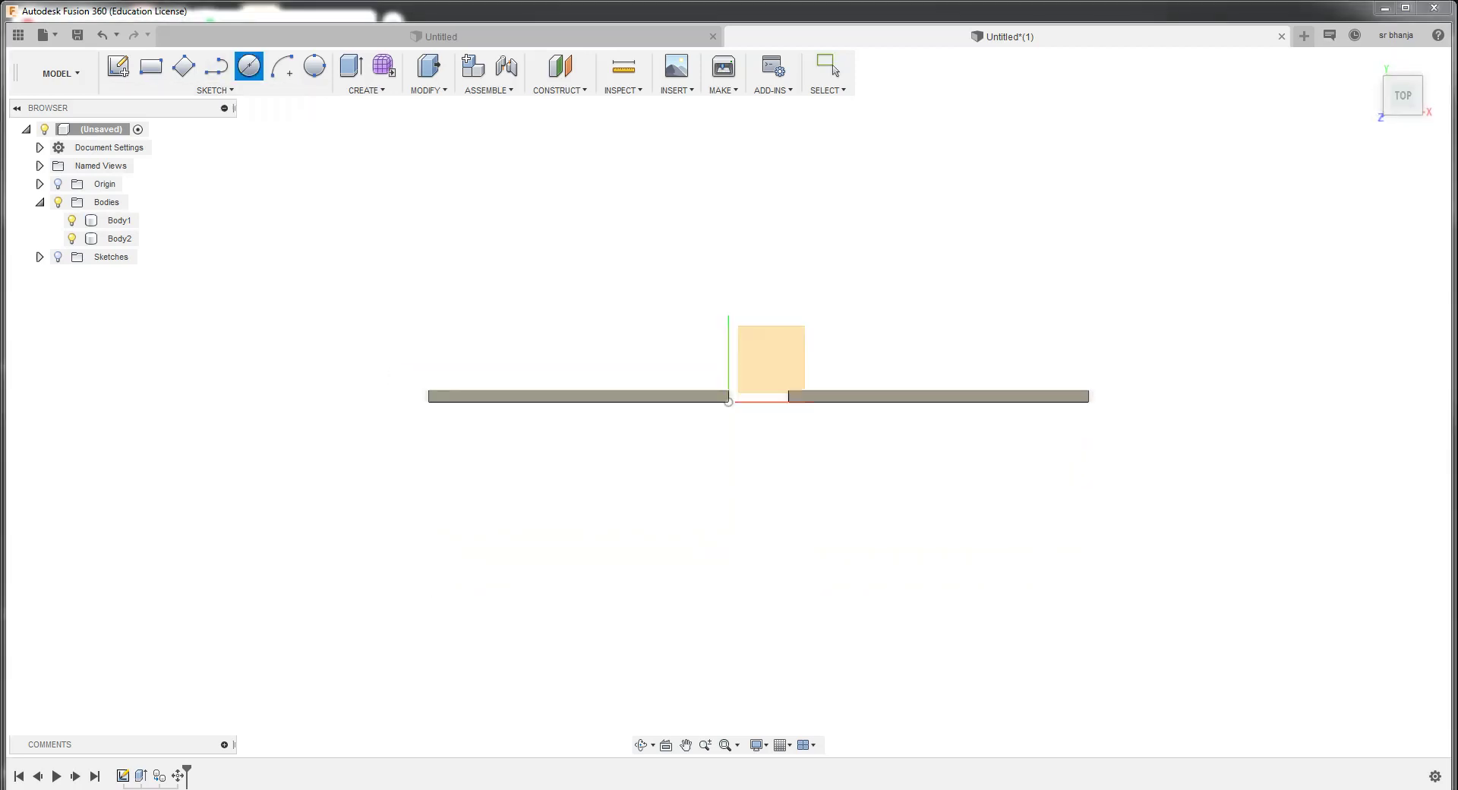
click(767, 363)
scroll(760, 394, up, 2)
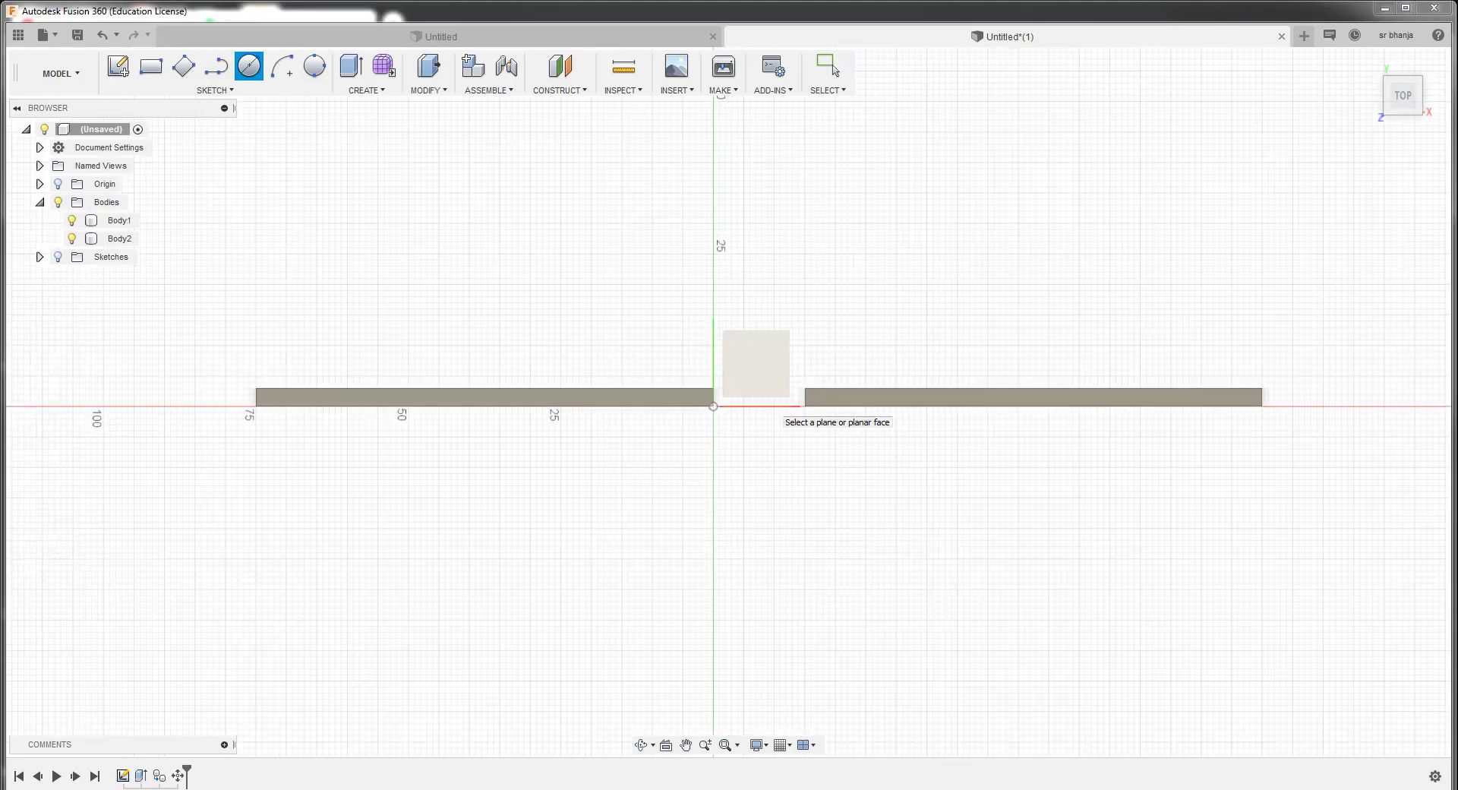
scroll(760, 394, up, 3)
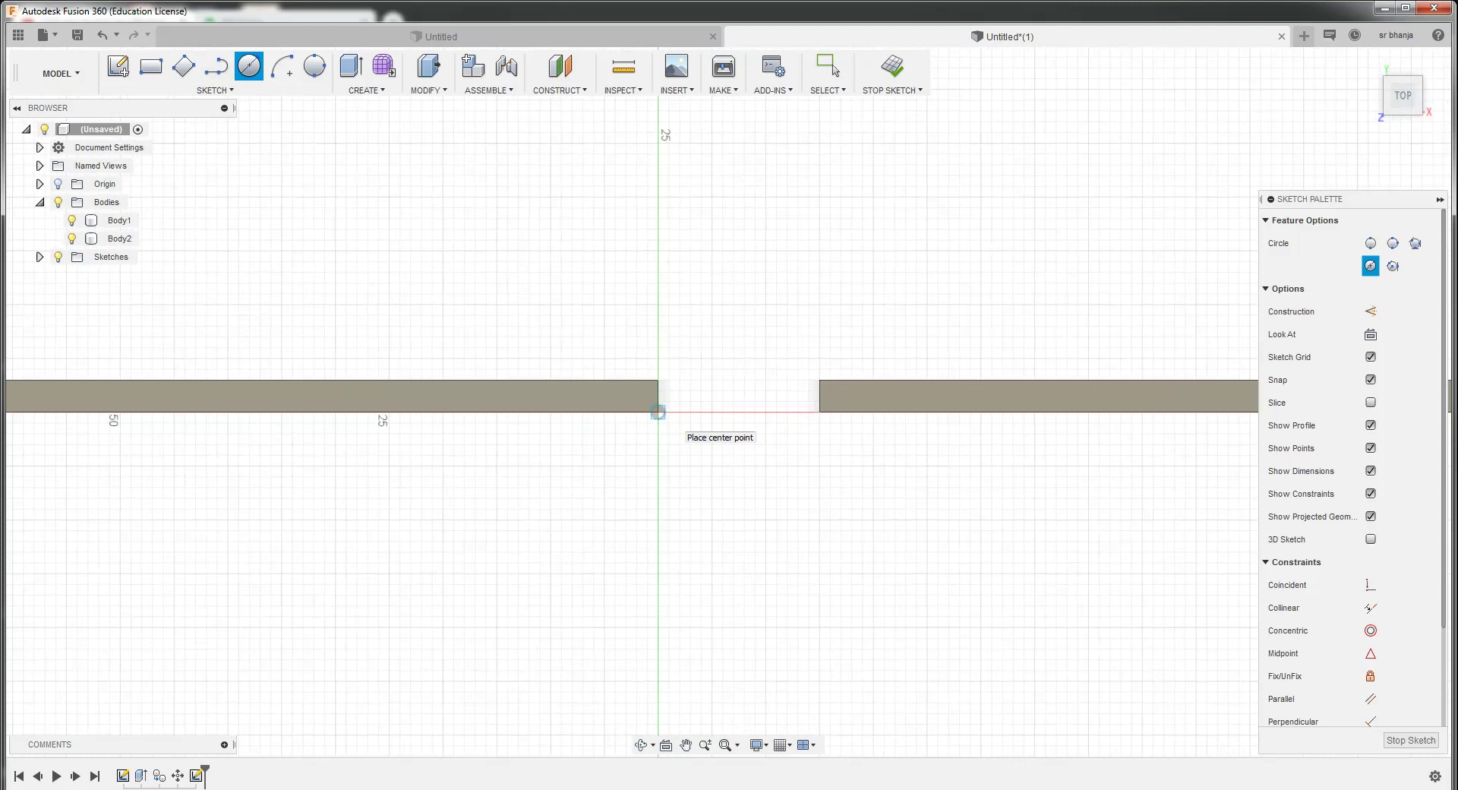
key(c)
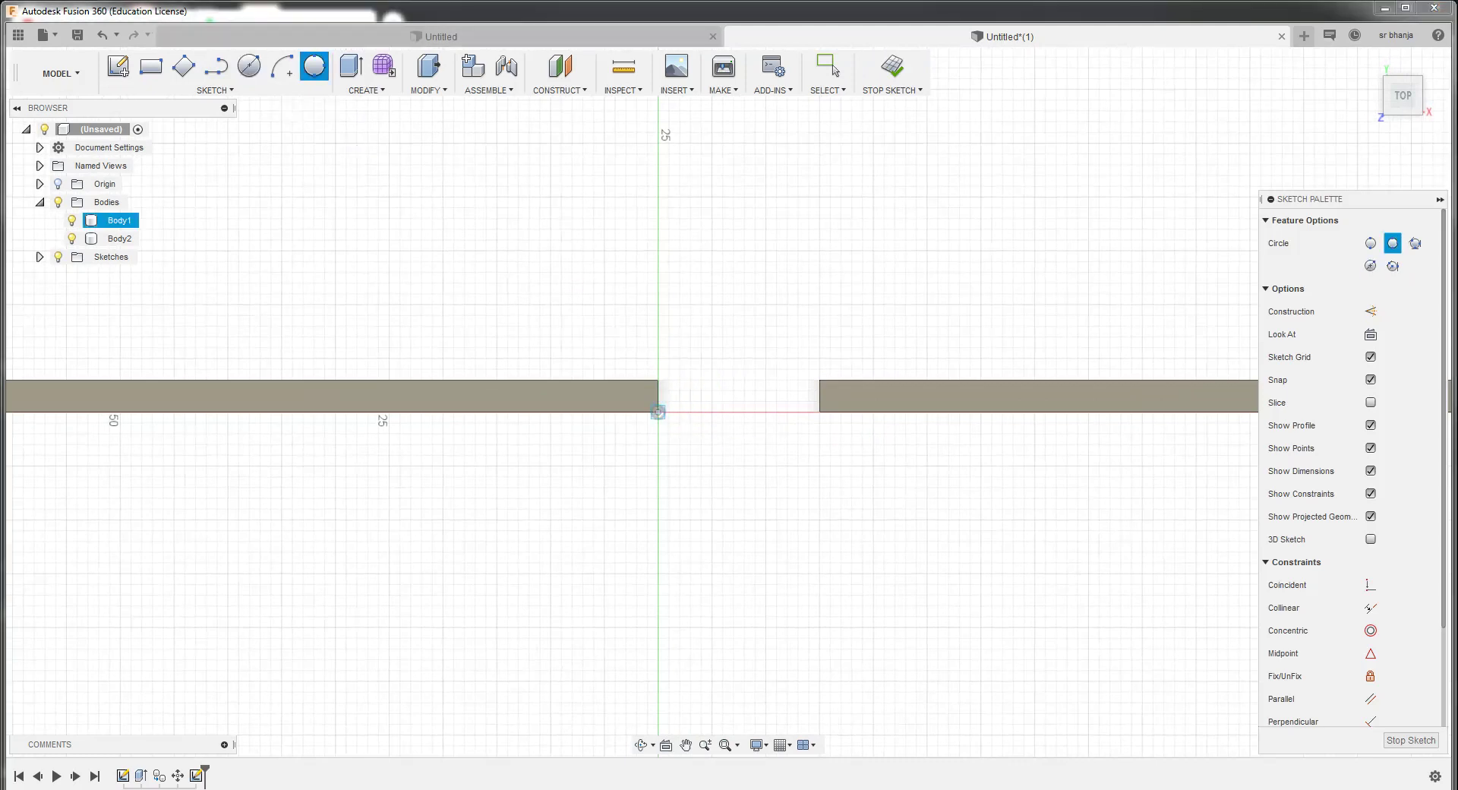
scroll(658, 391, up, 3)
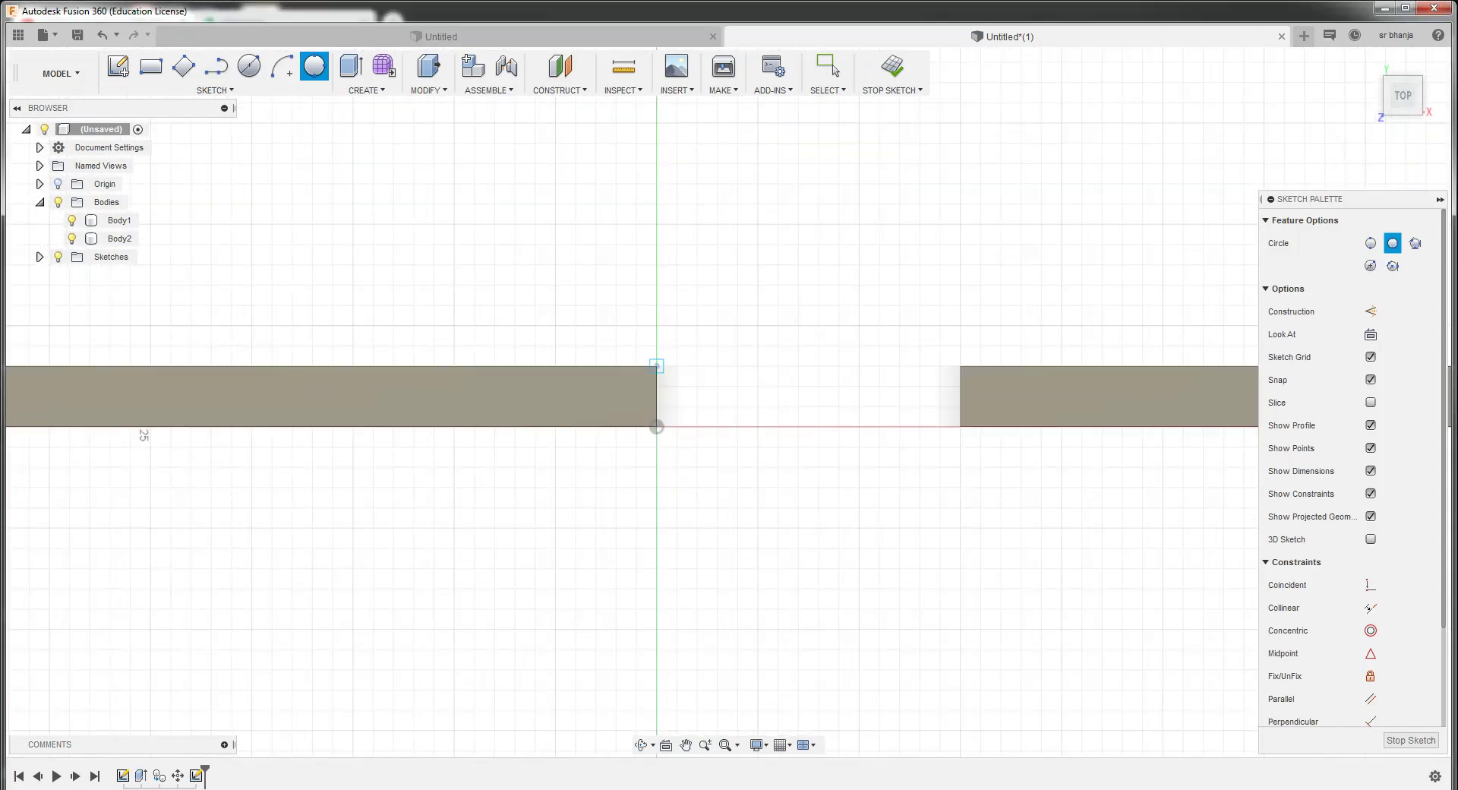
click(657, 366)
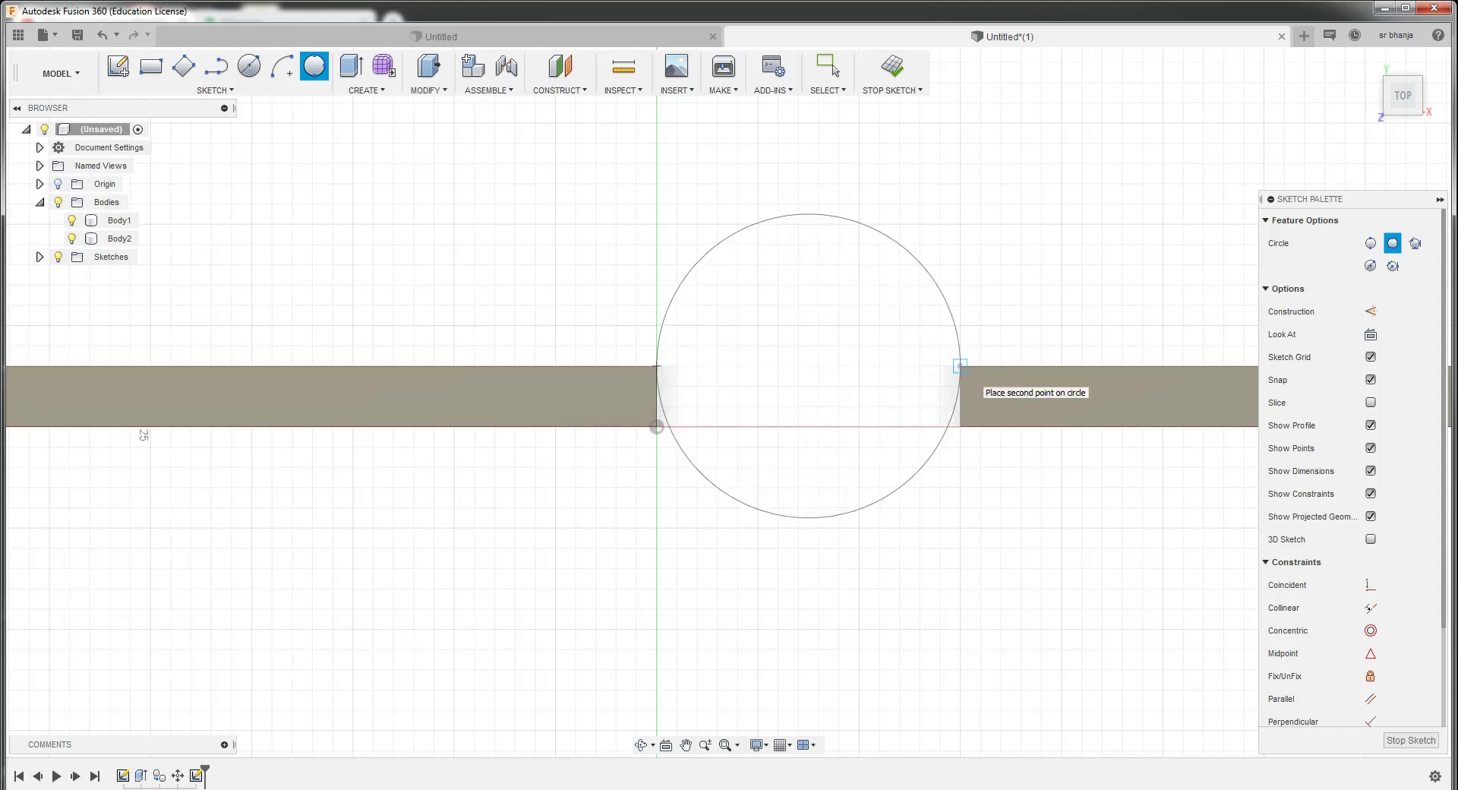
click(959, 366)
key(Escape)
click(960, 366)
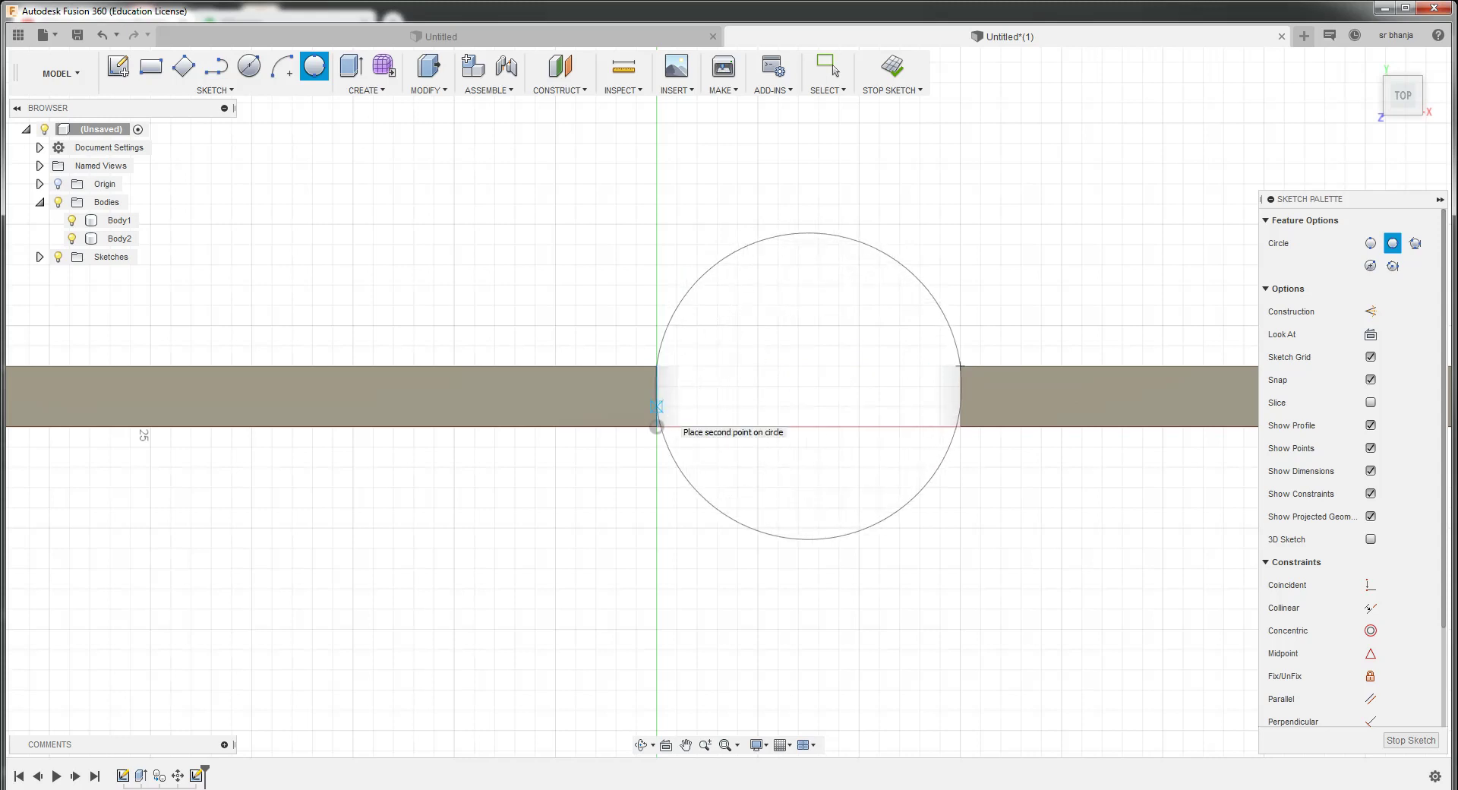
key(Escape)
scroll(655, 428, up, 1)
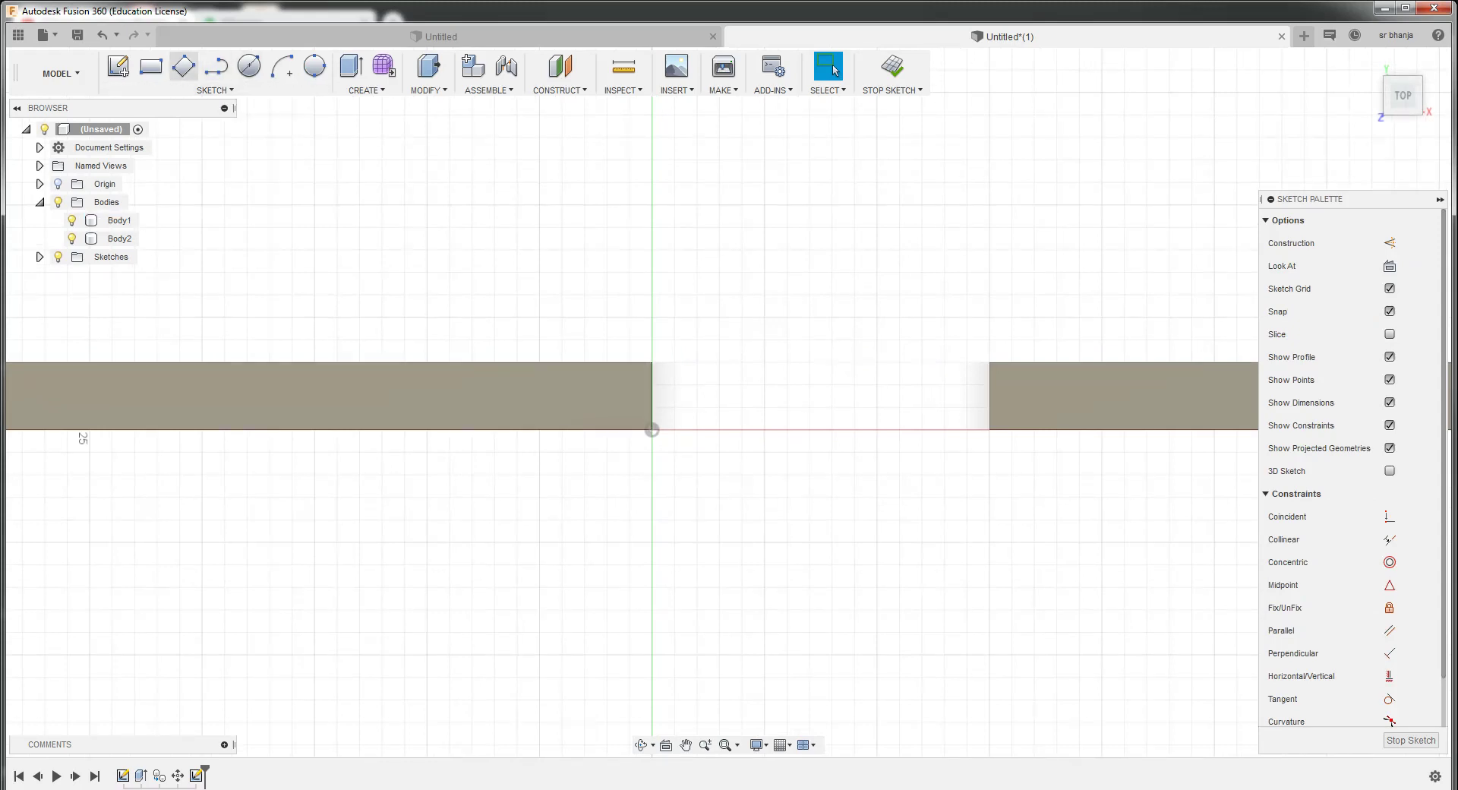
Draw a 15 mm three-point circle touching the left and right plate edges, then finish the sketch
click(249, 66)
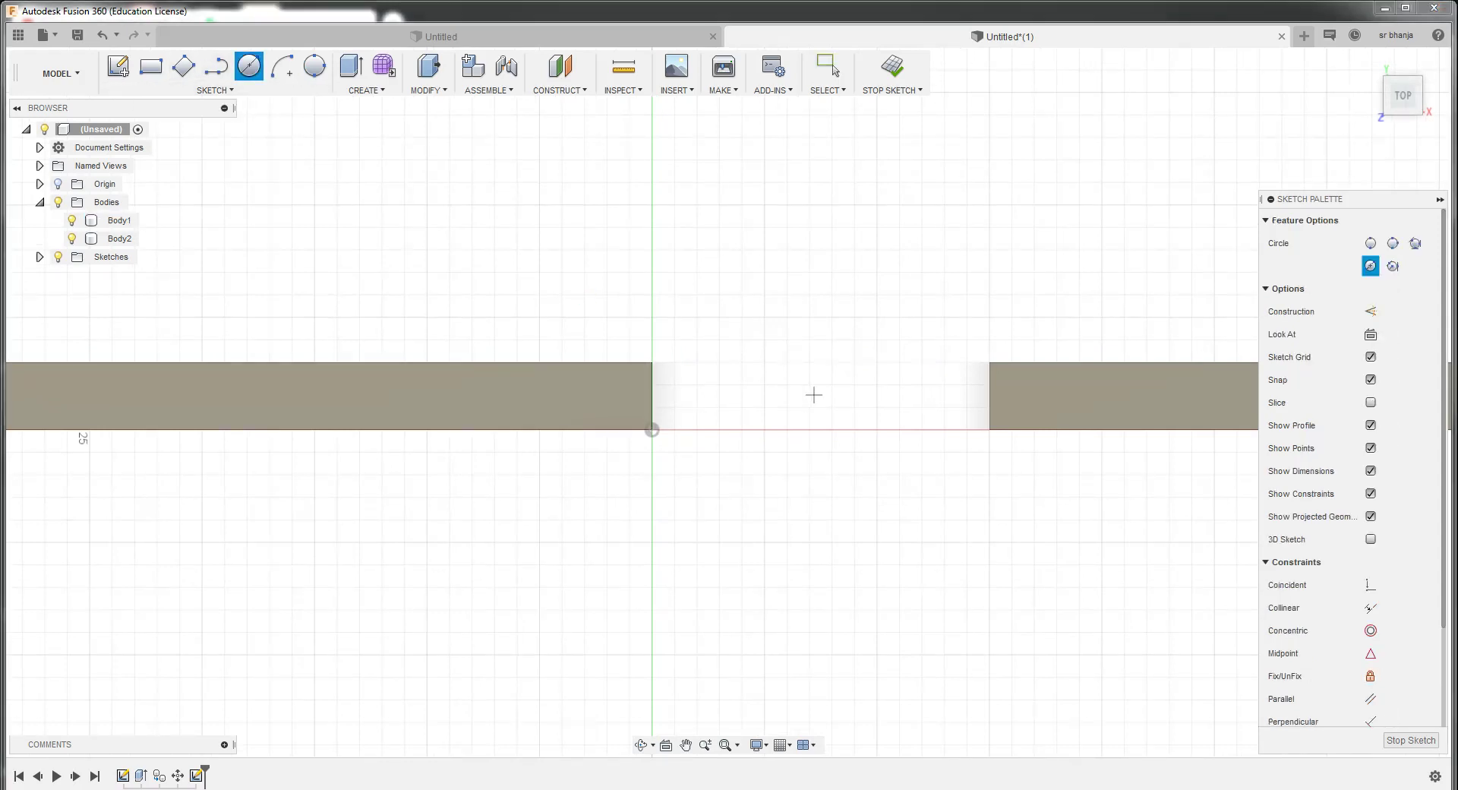
click(314, 66)
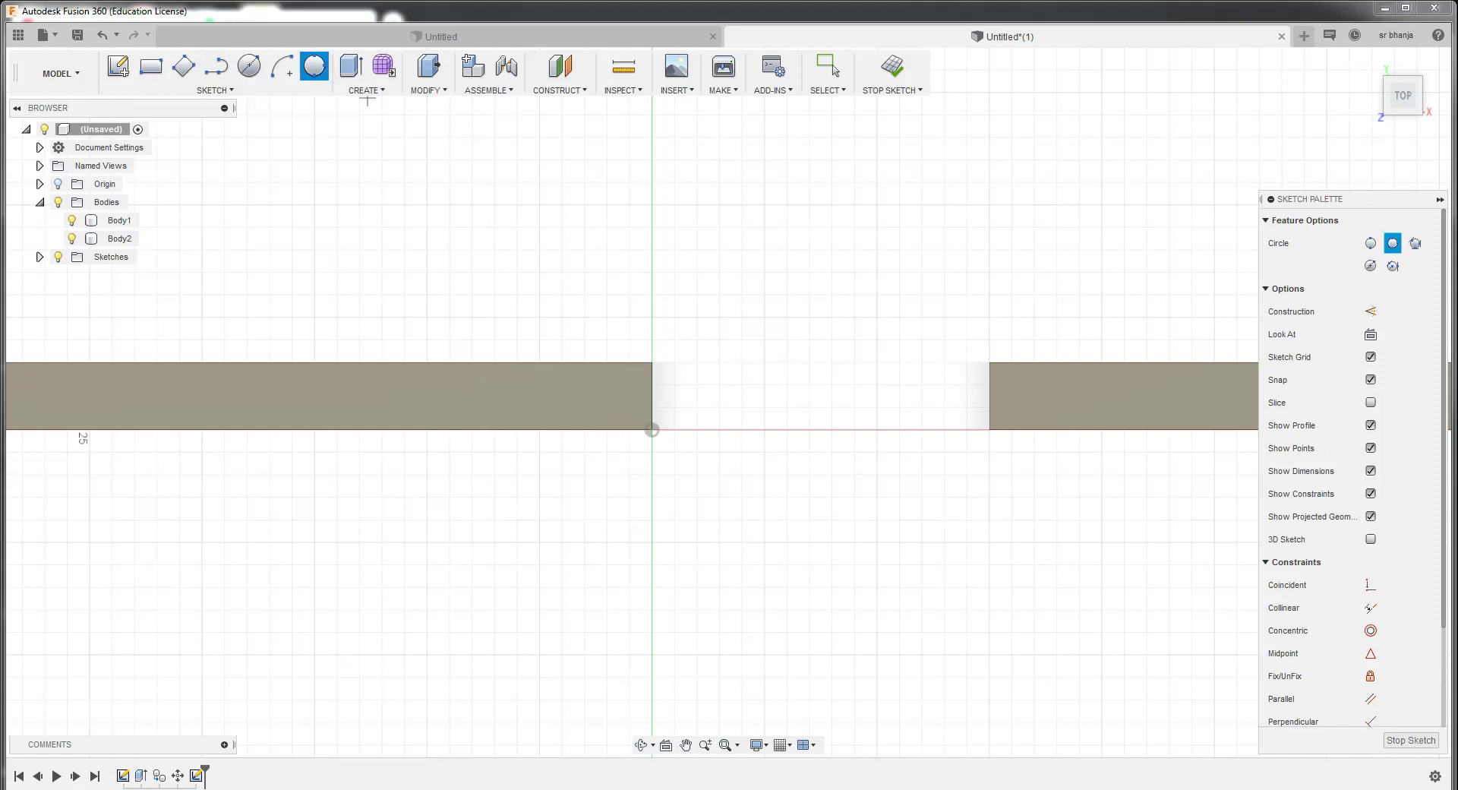
click(653, 395)
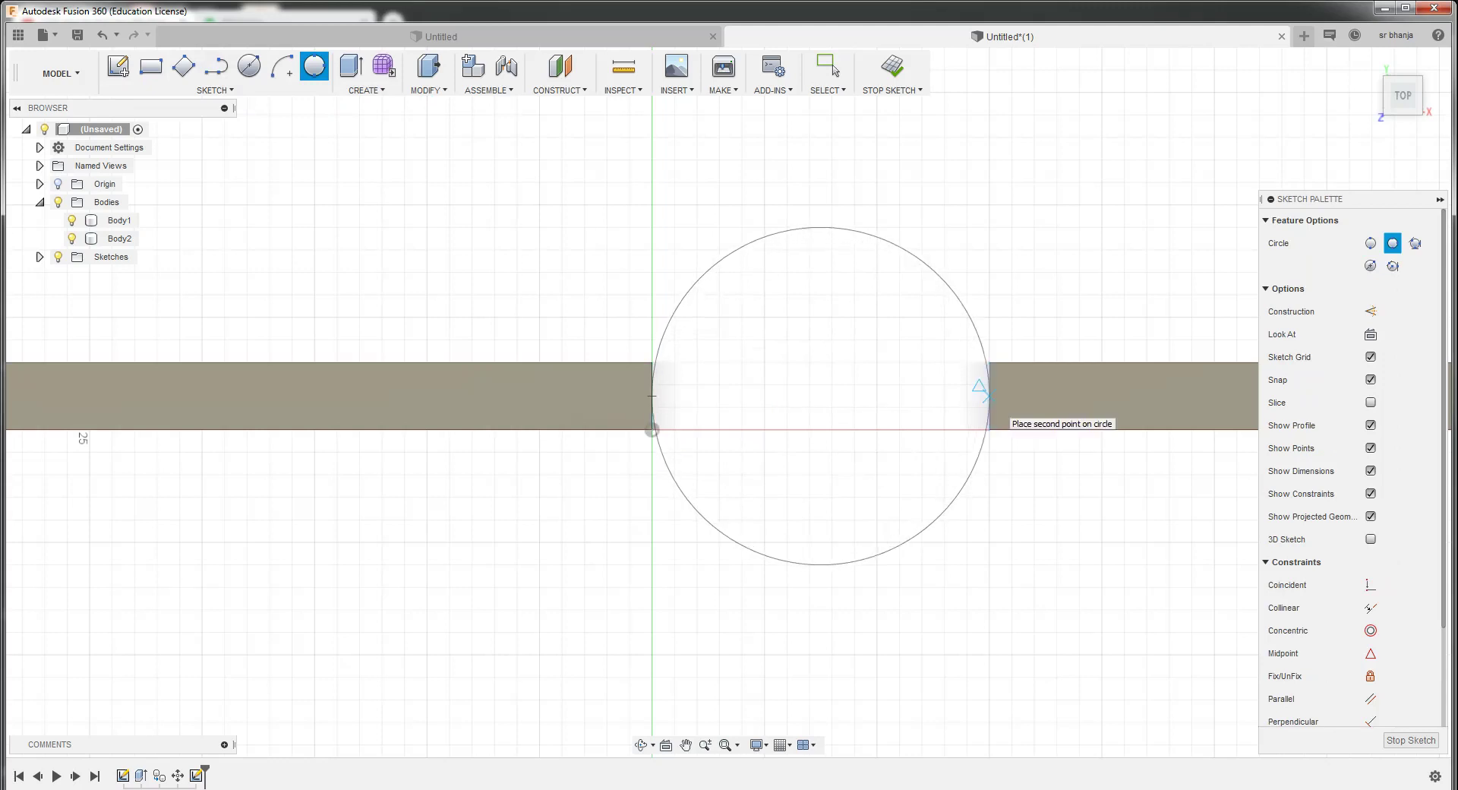
click(986, 395)
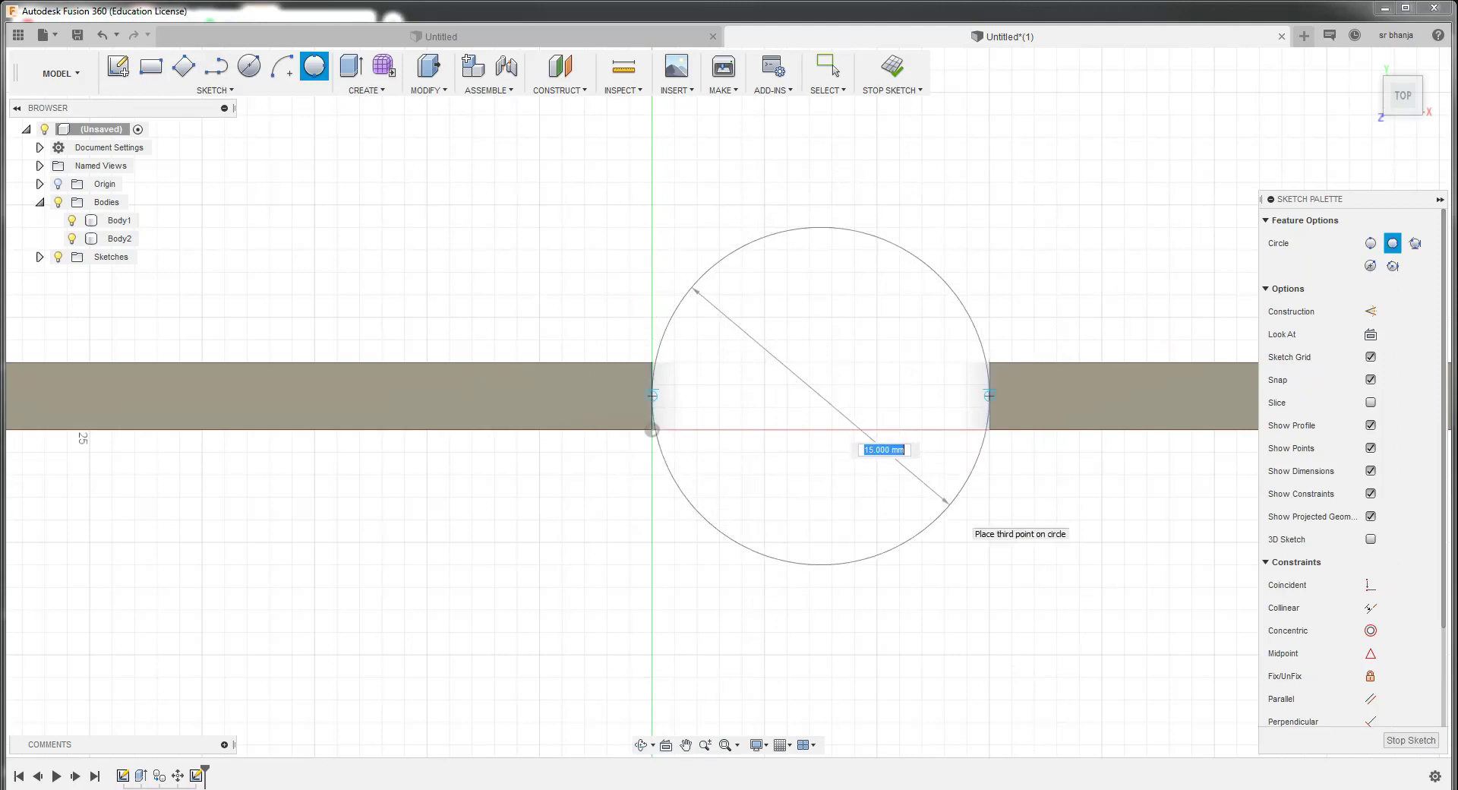
click(949, 503)
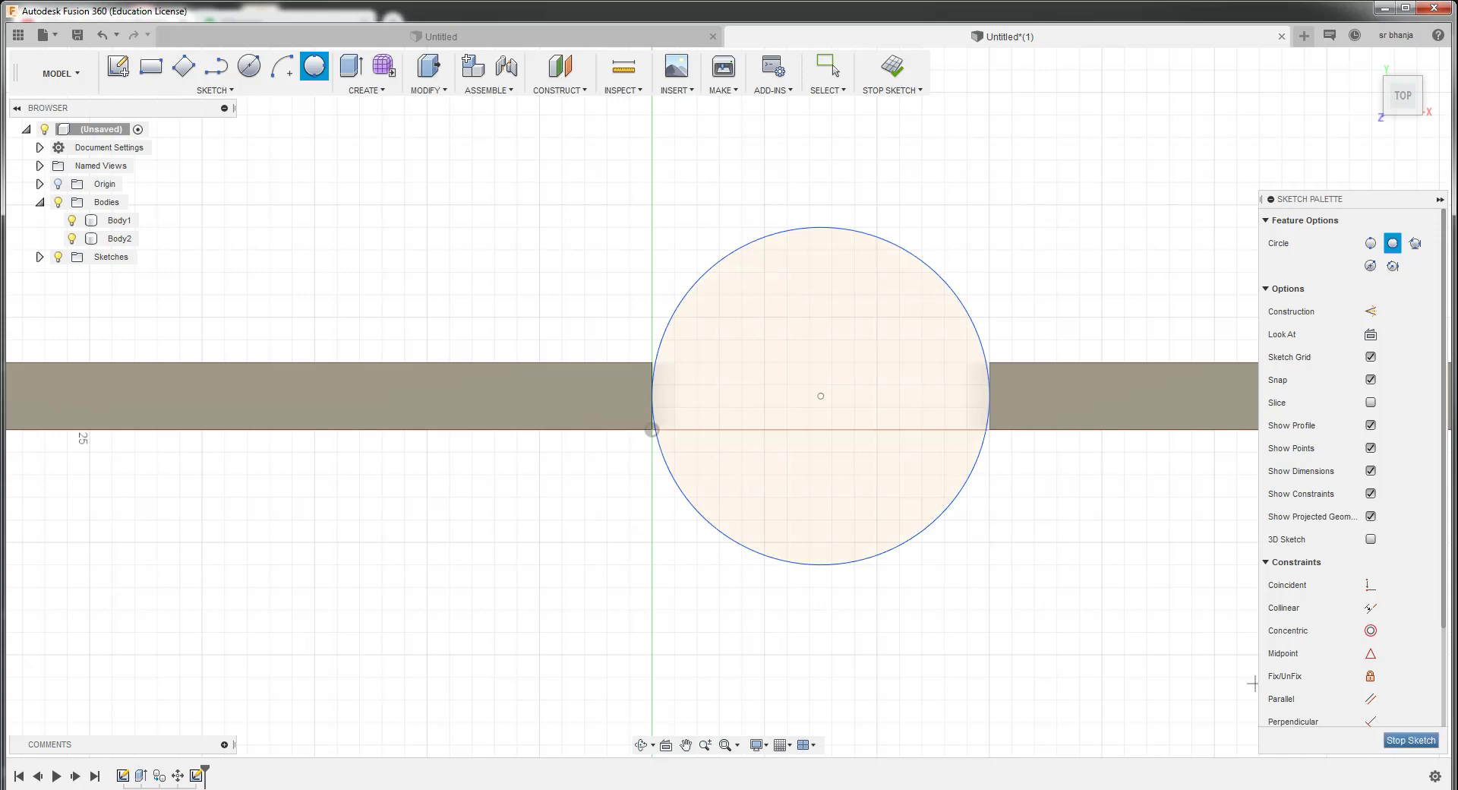
click(892, 66)
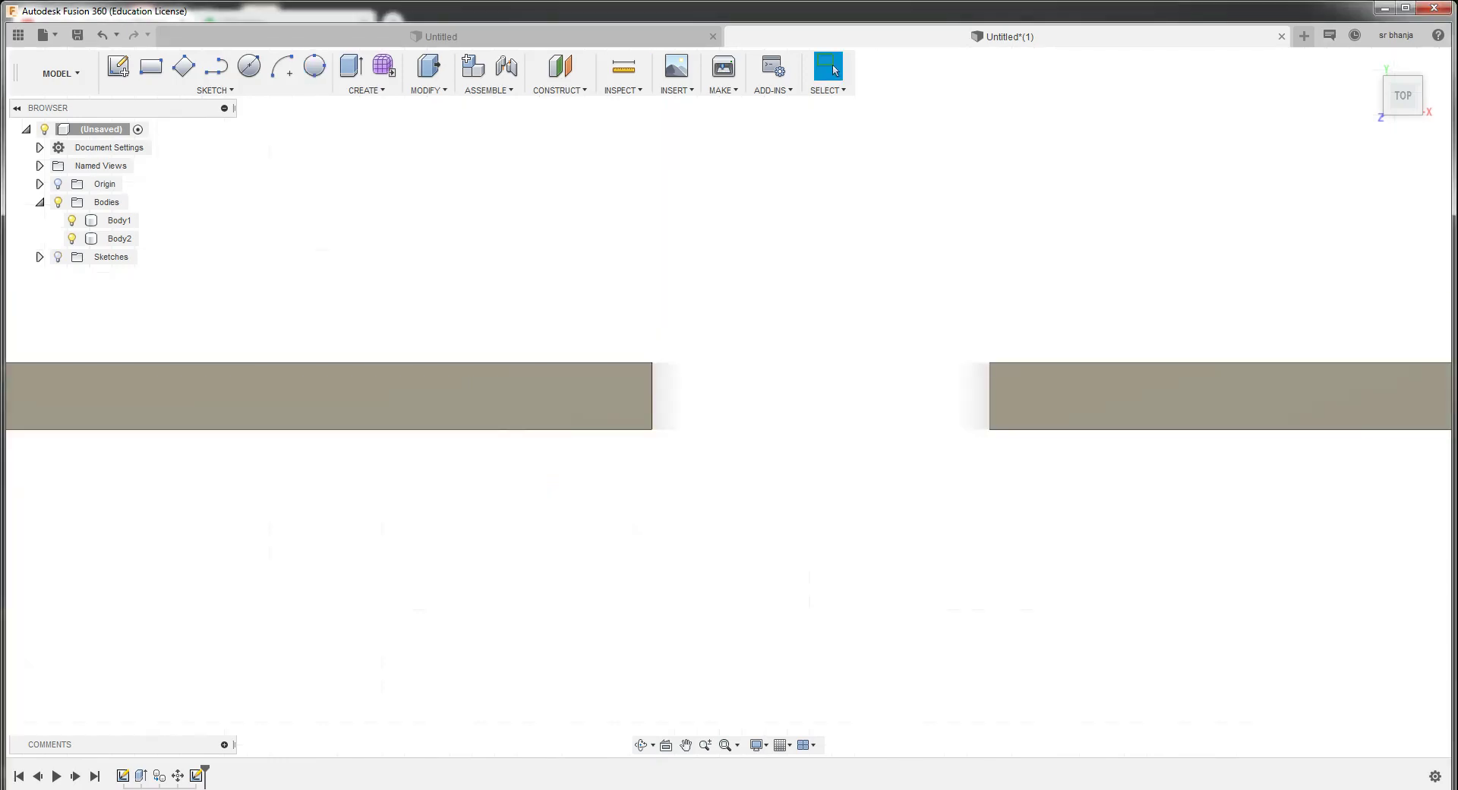
click(314, 66)
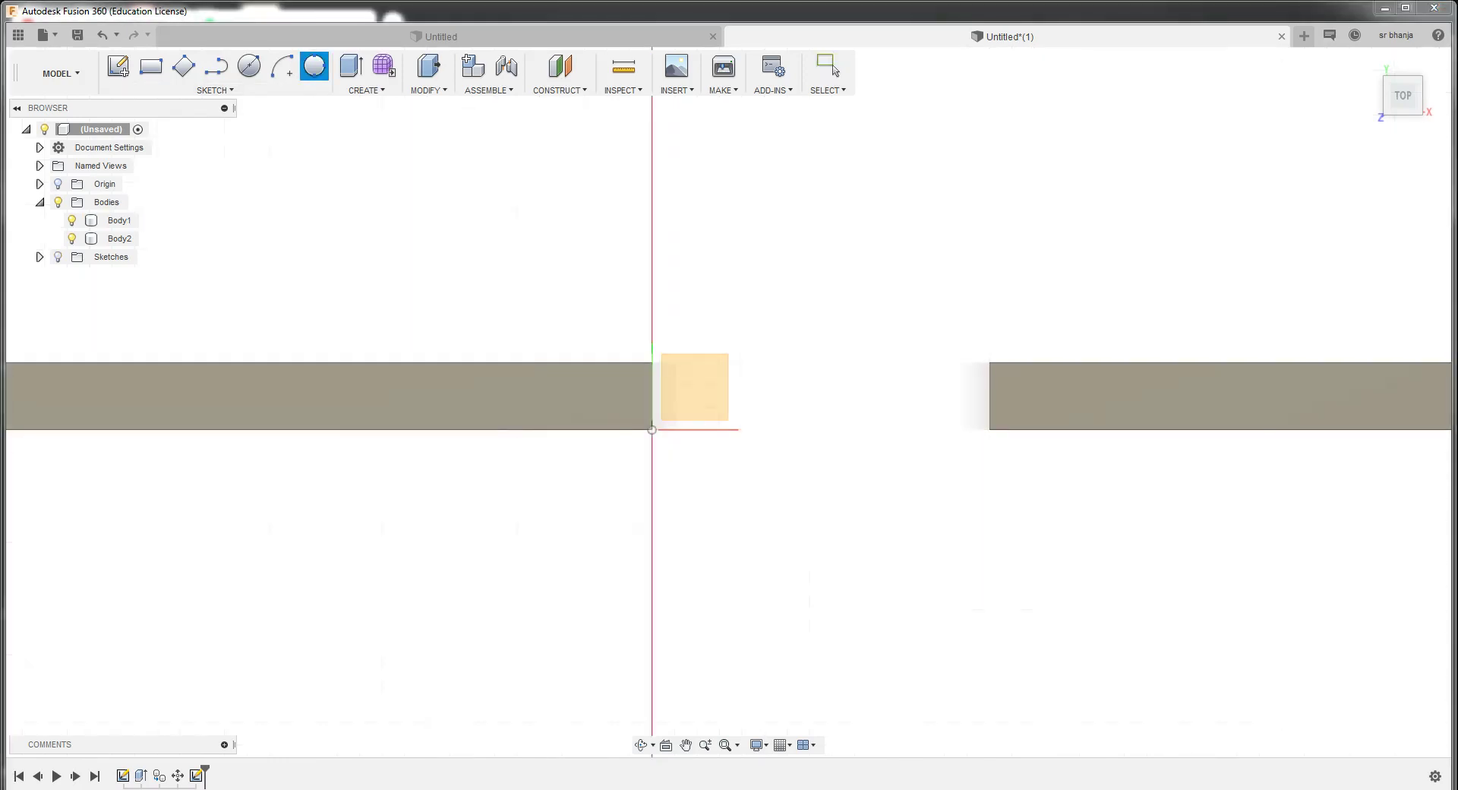
Start a sketch on the side origin plane and orbit round to the Bottom view
click(693, 399)
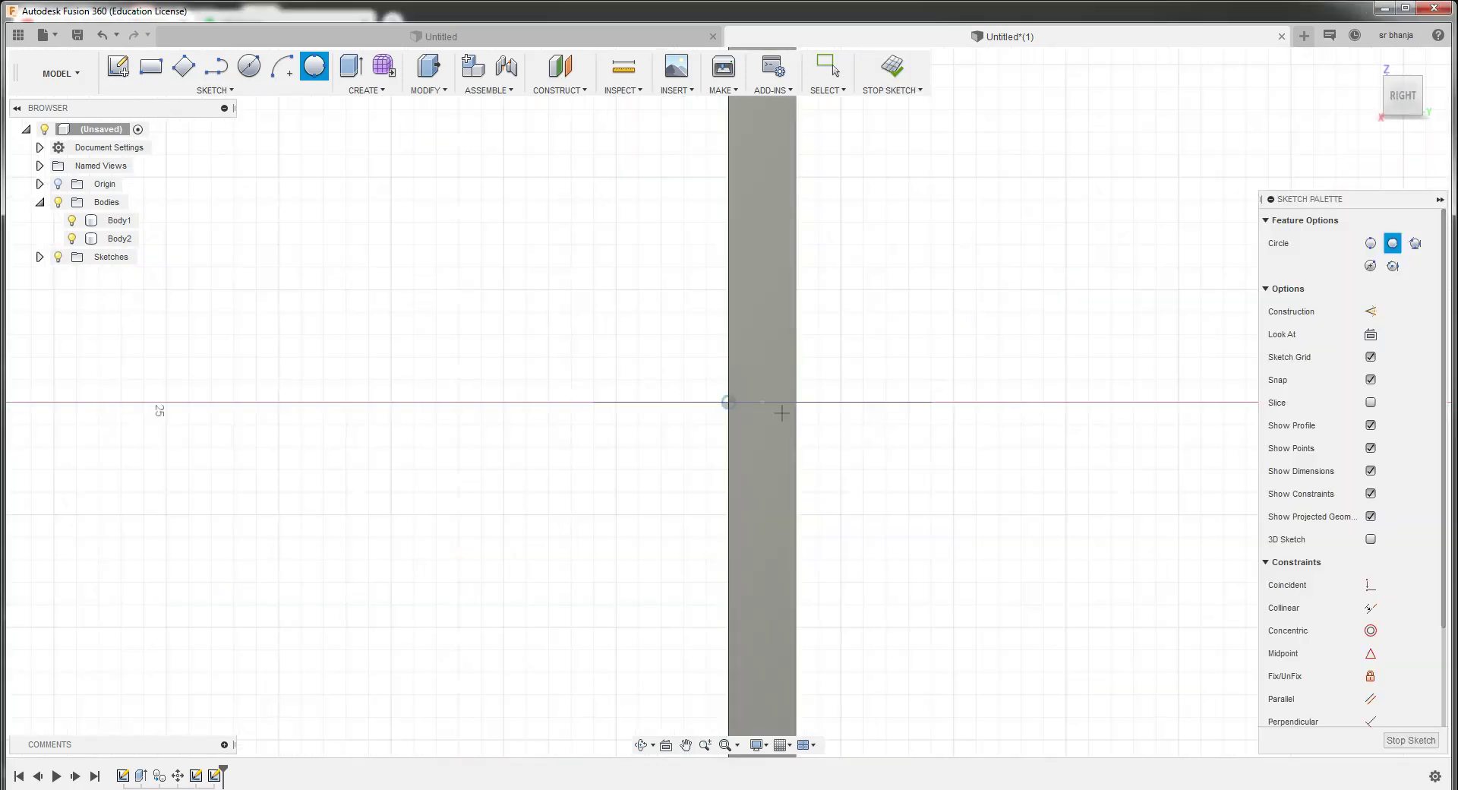
click(832, 68)
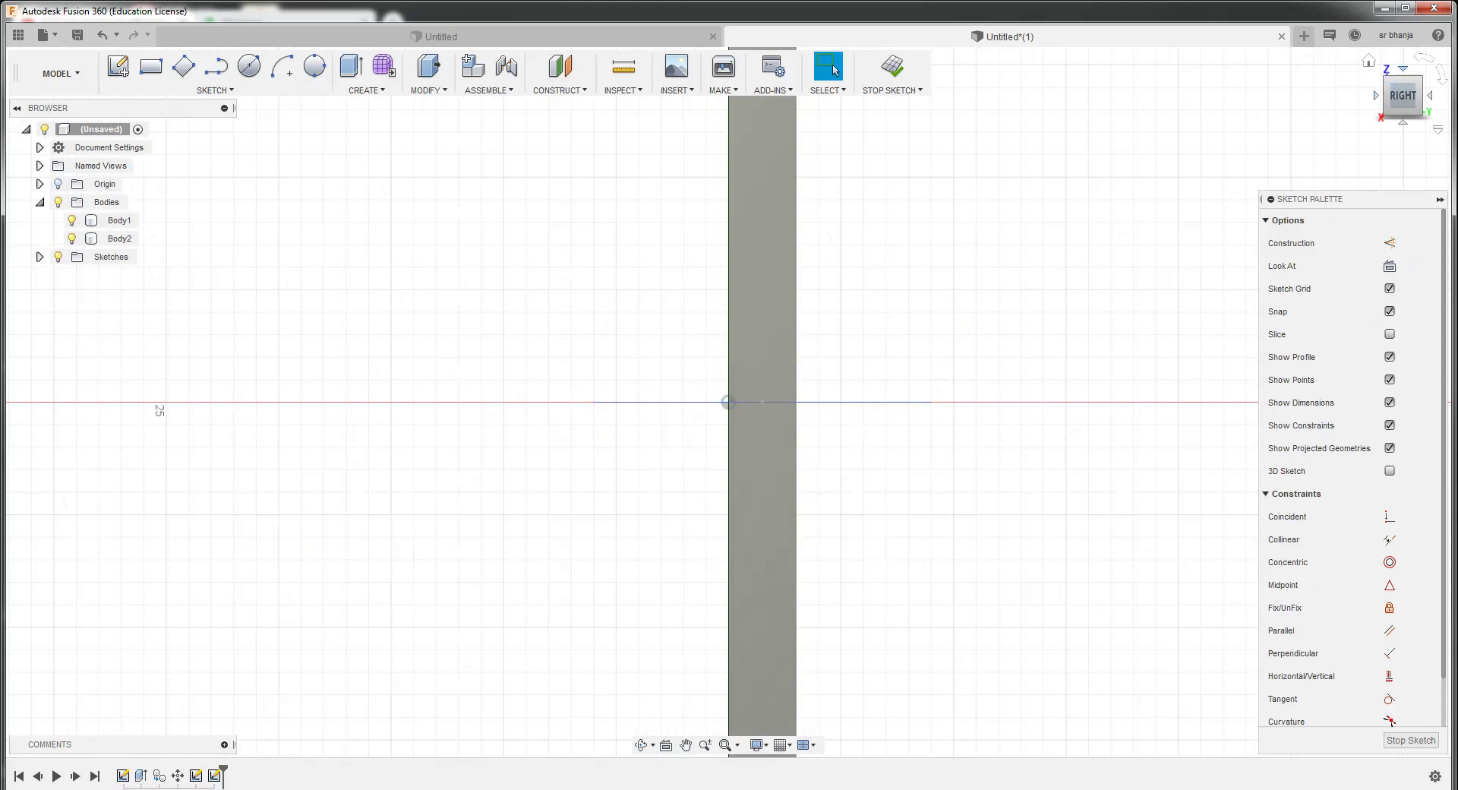
click(1424, 56)
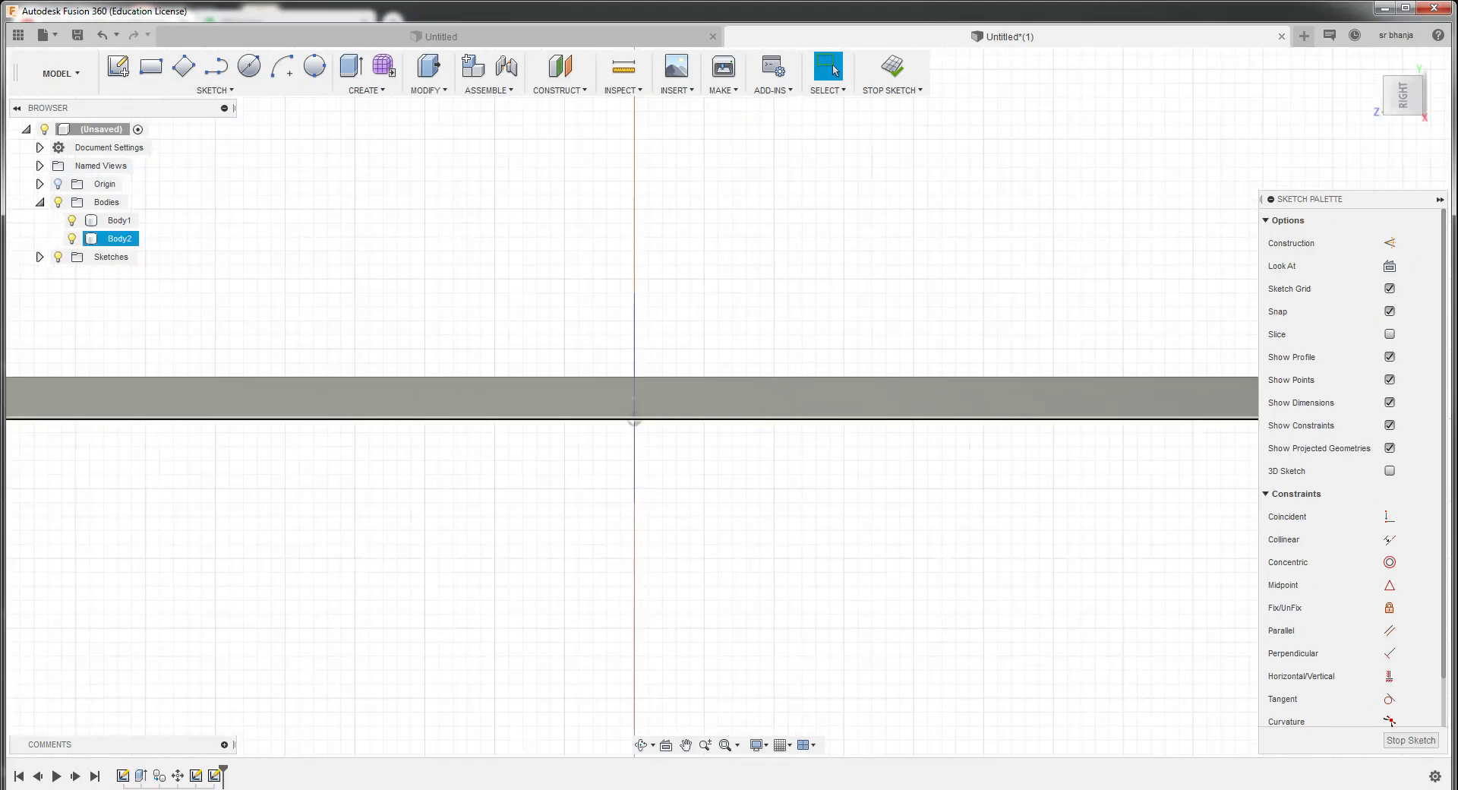
scroll(459, 402, down, 5)
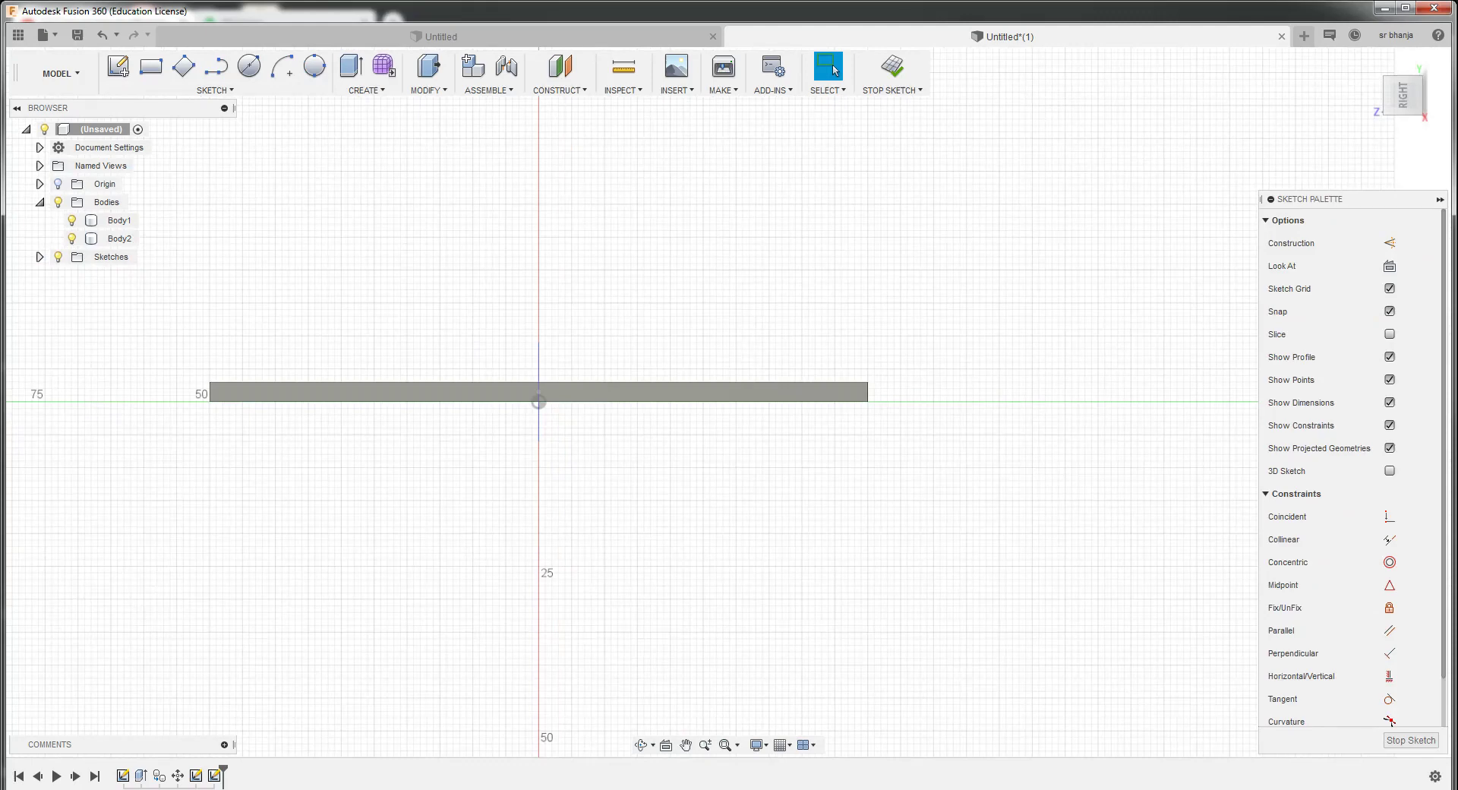
shift+middle_drag(728, 401, 767, 532)
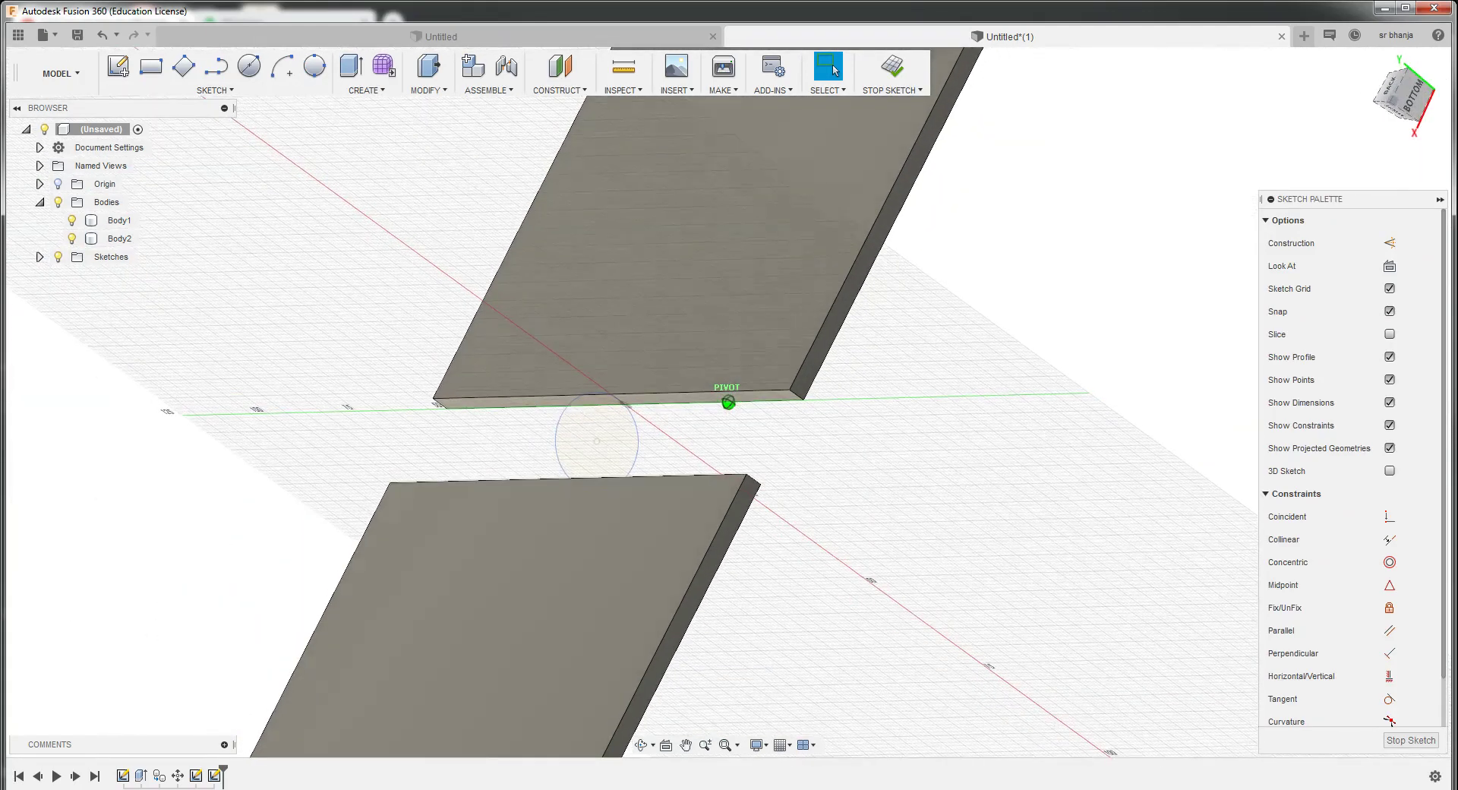
click(1413, 95)
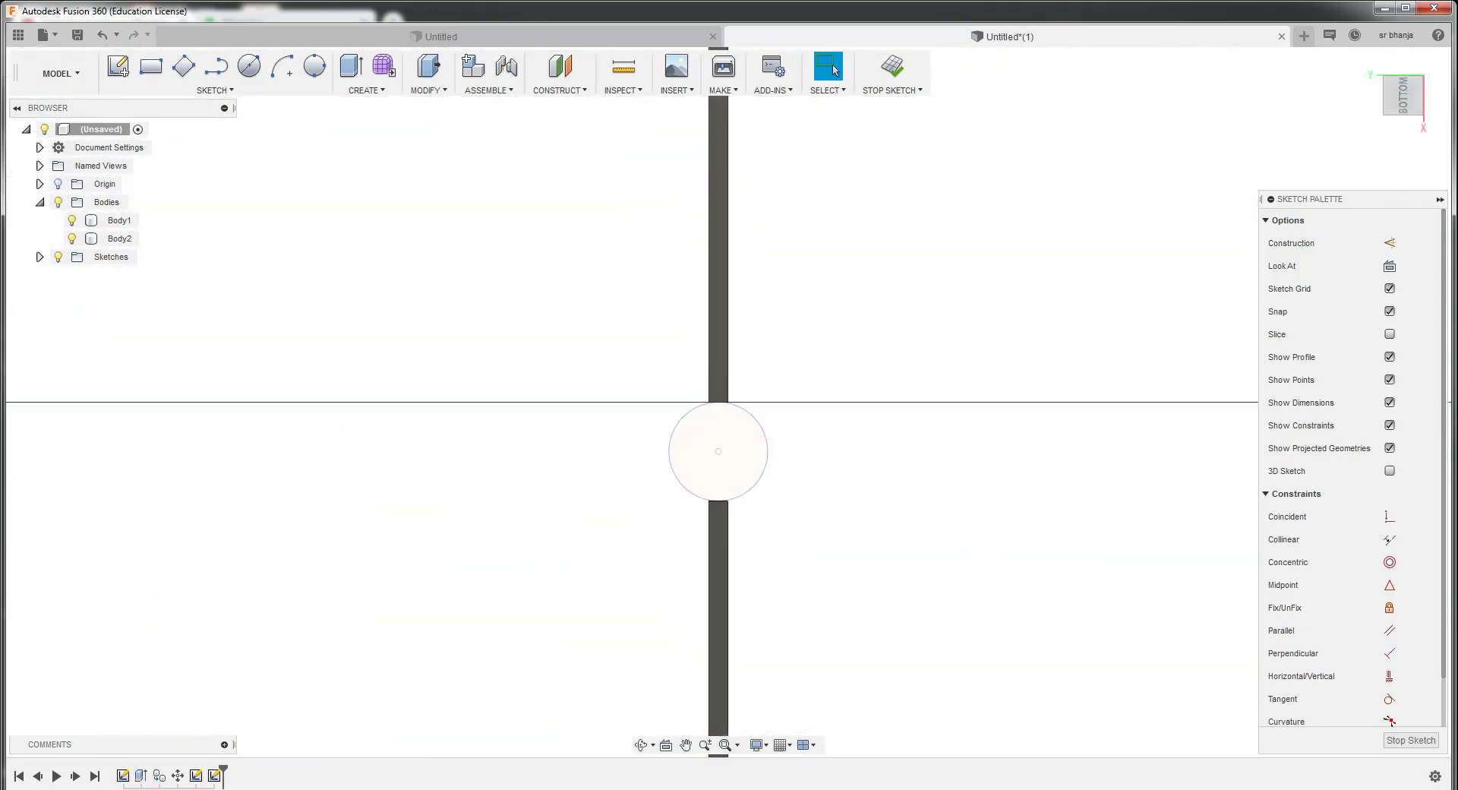
Try Extrude and Sketch Offset, then finish the sketch without adding geometry
key(e)
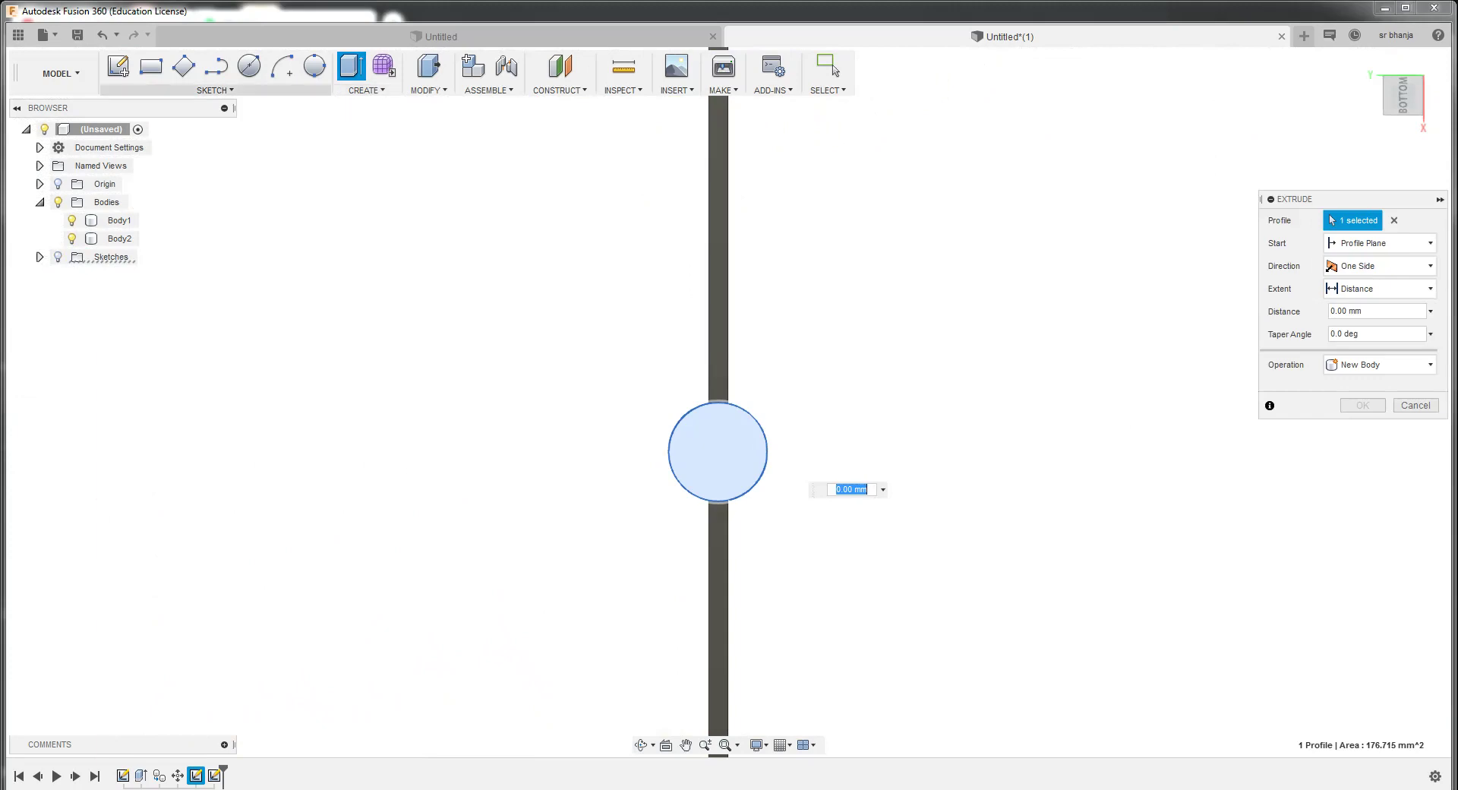
click(215, 89)
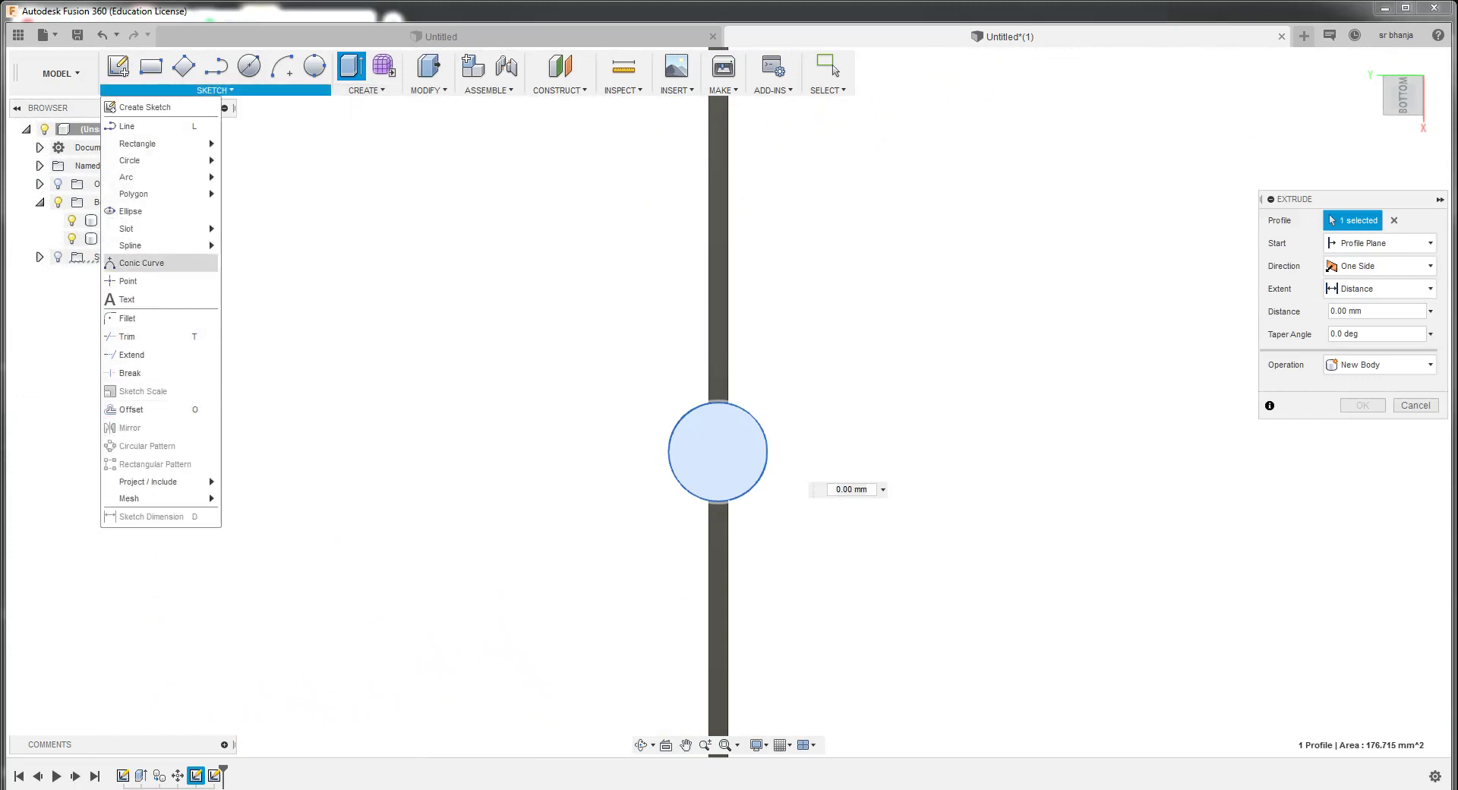
click(133, 409)
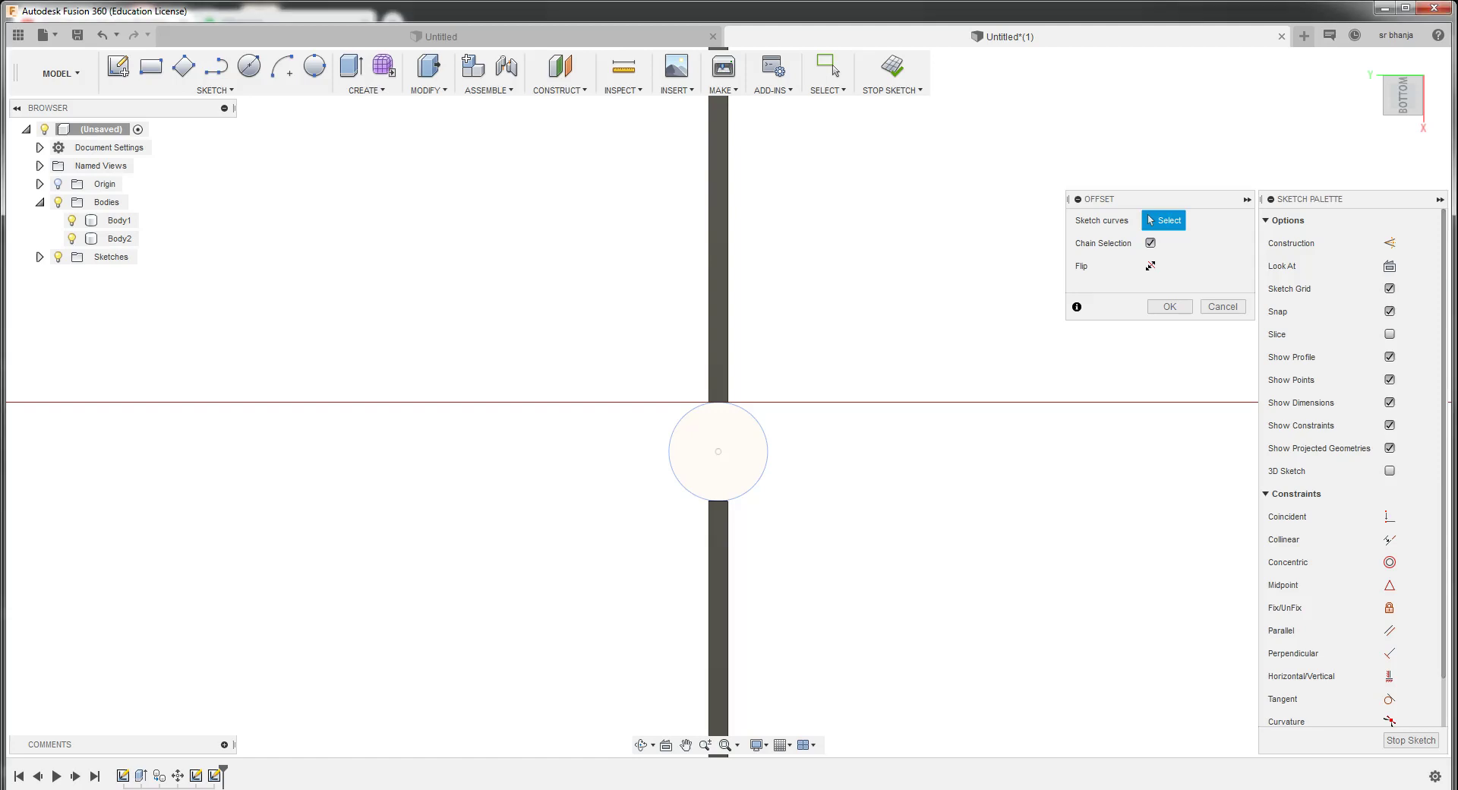
scroll(716, 458, up, 3)
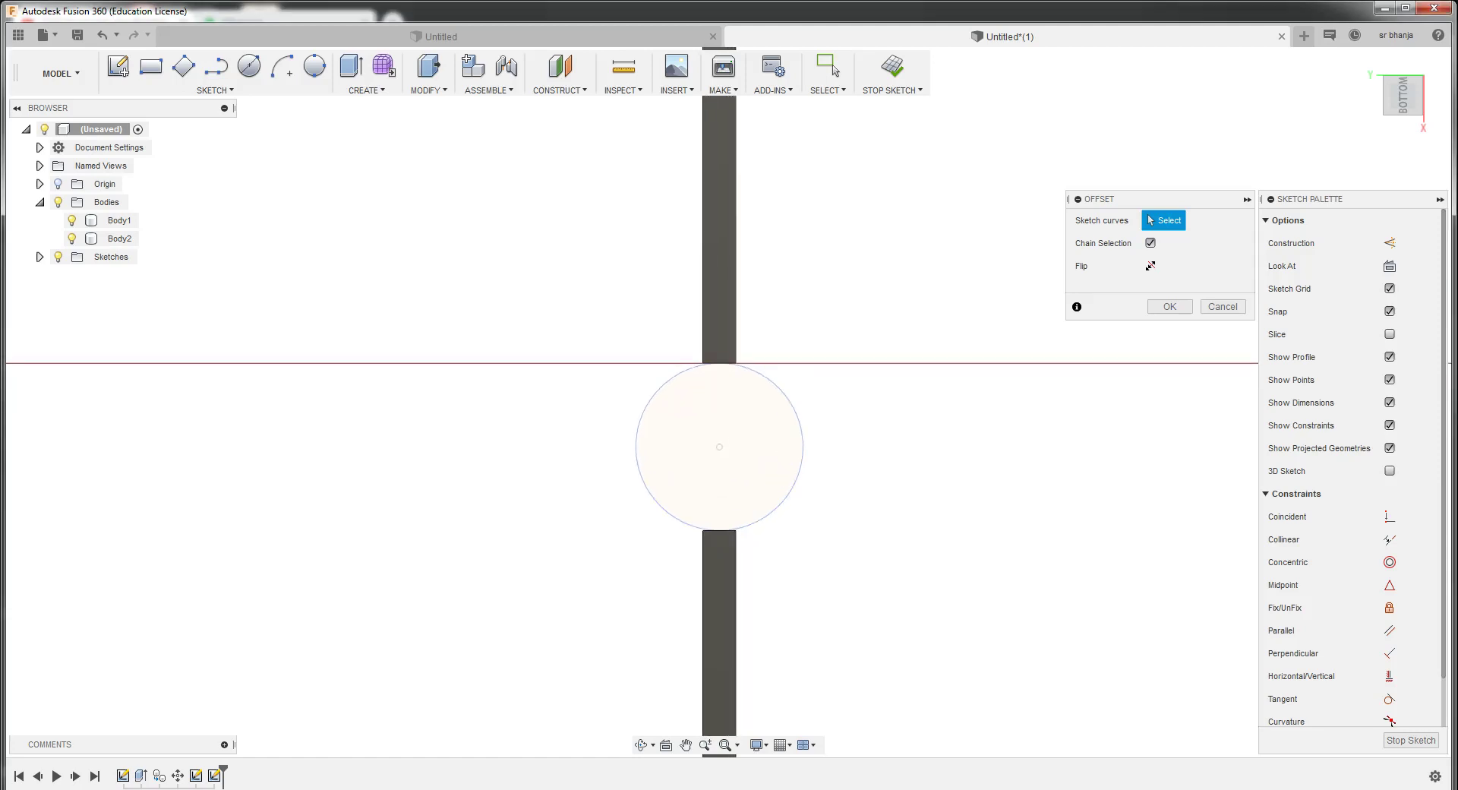
click(1411, 740)
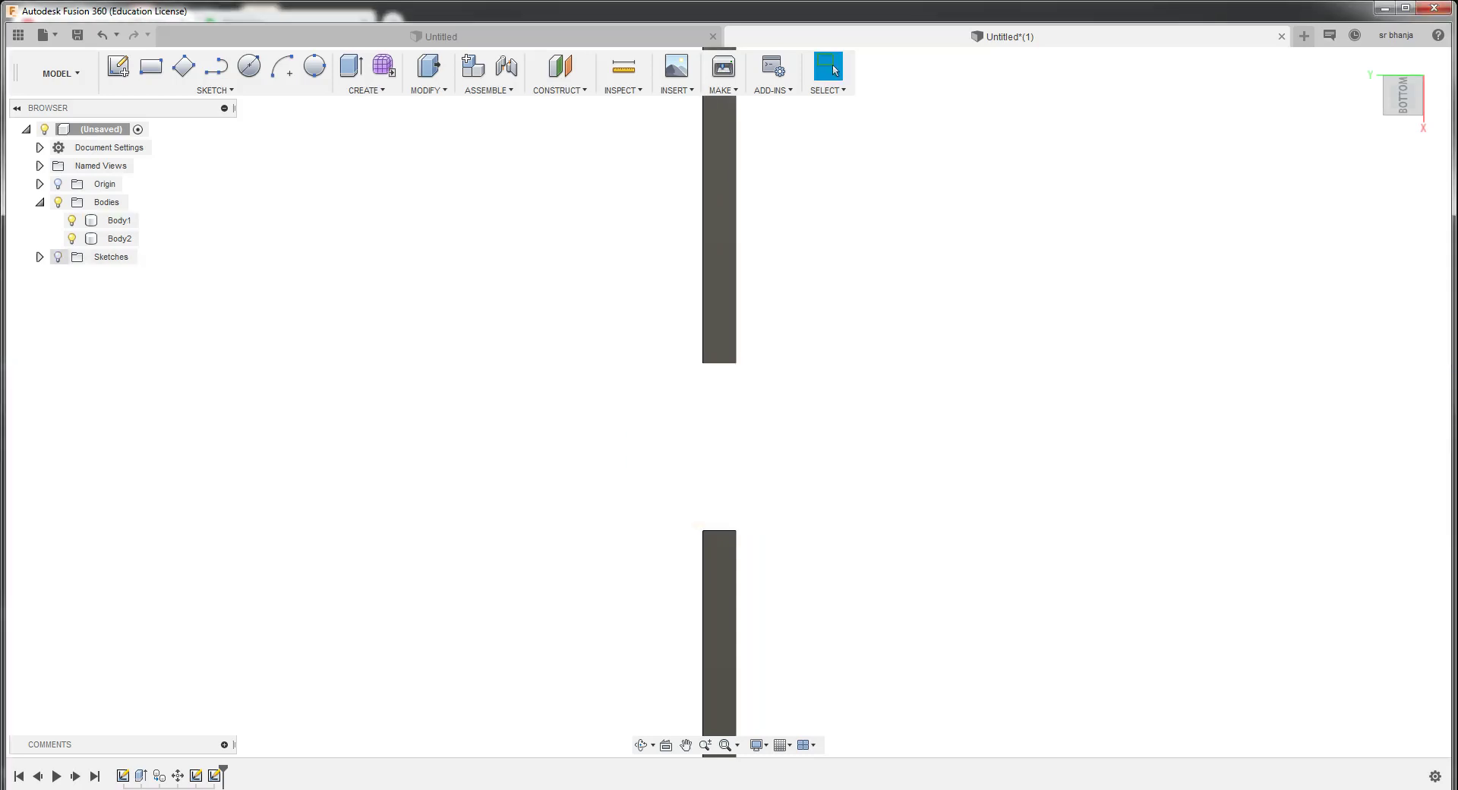
Show the hidden sketches, make Sketch1 visible, and pick the 7.50 mm radius circle
click(57, 257)
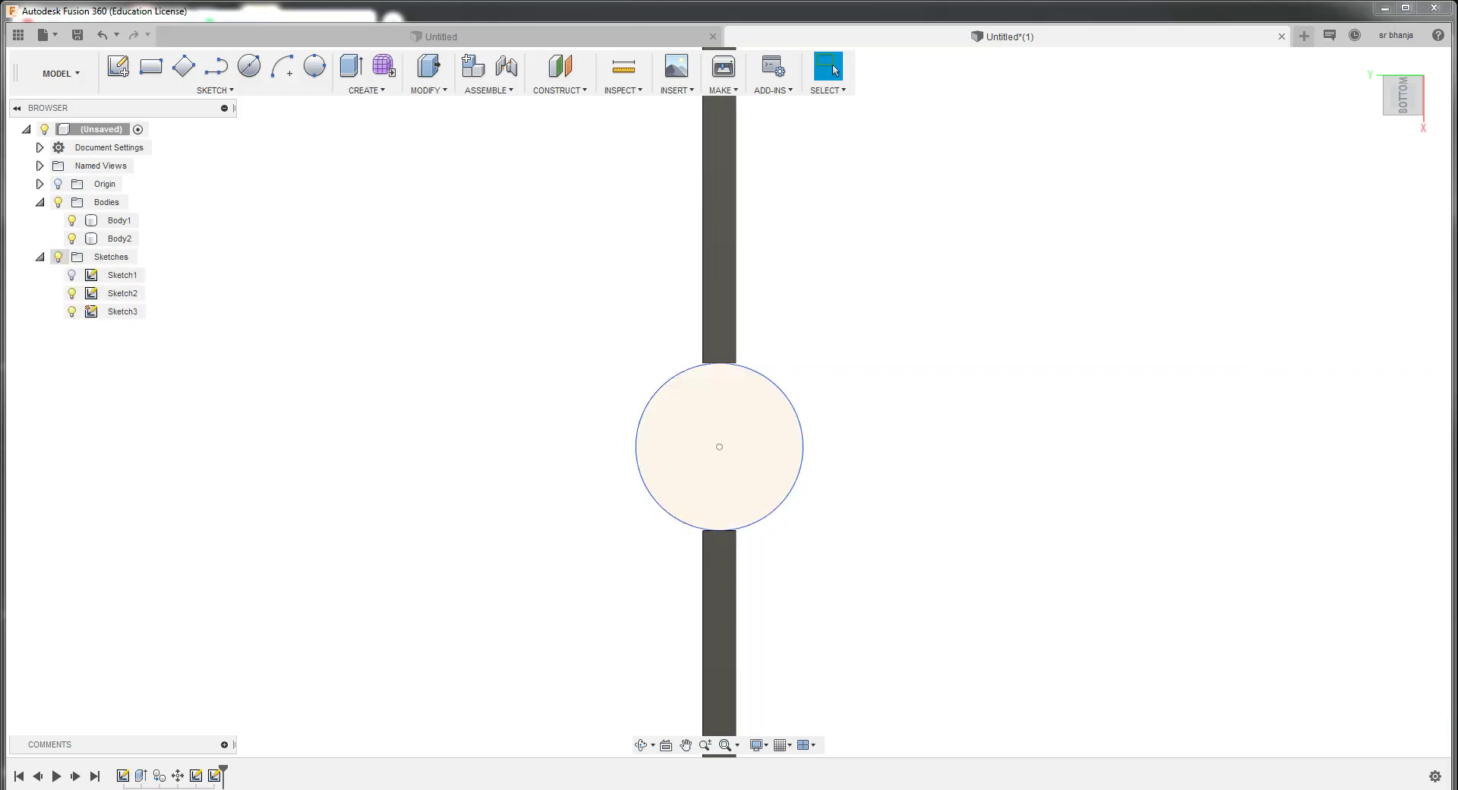
click(122, 275)
click(71, 275)
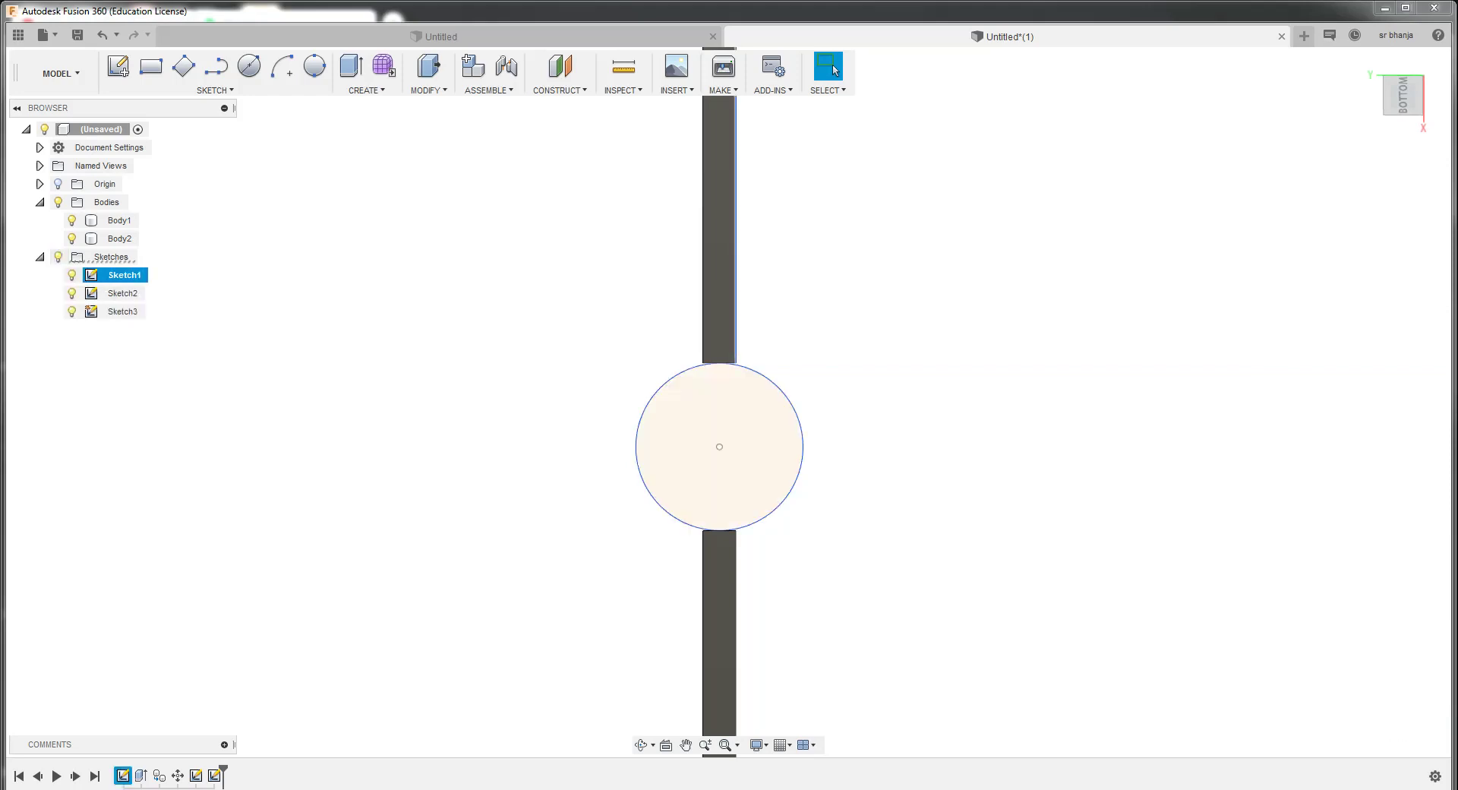
click(636, 447)
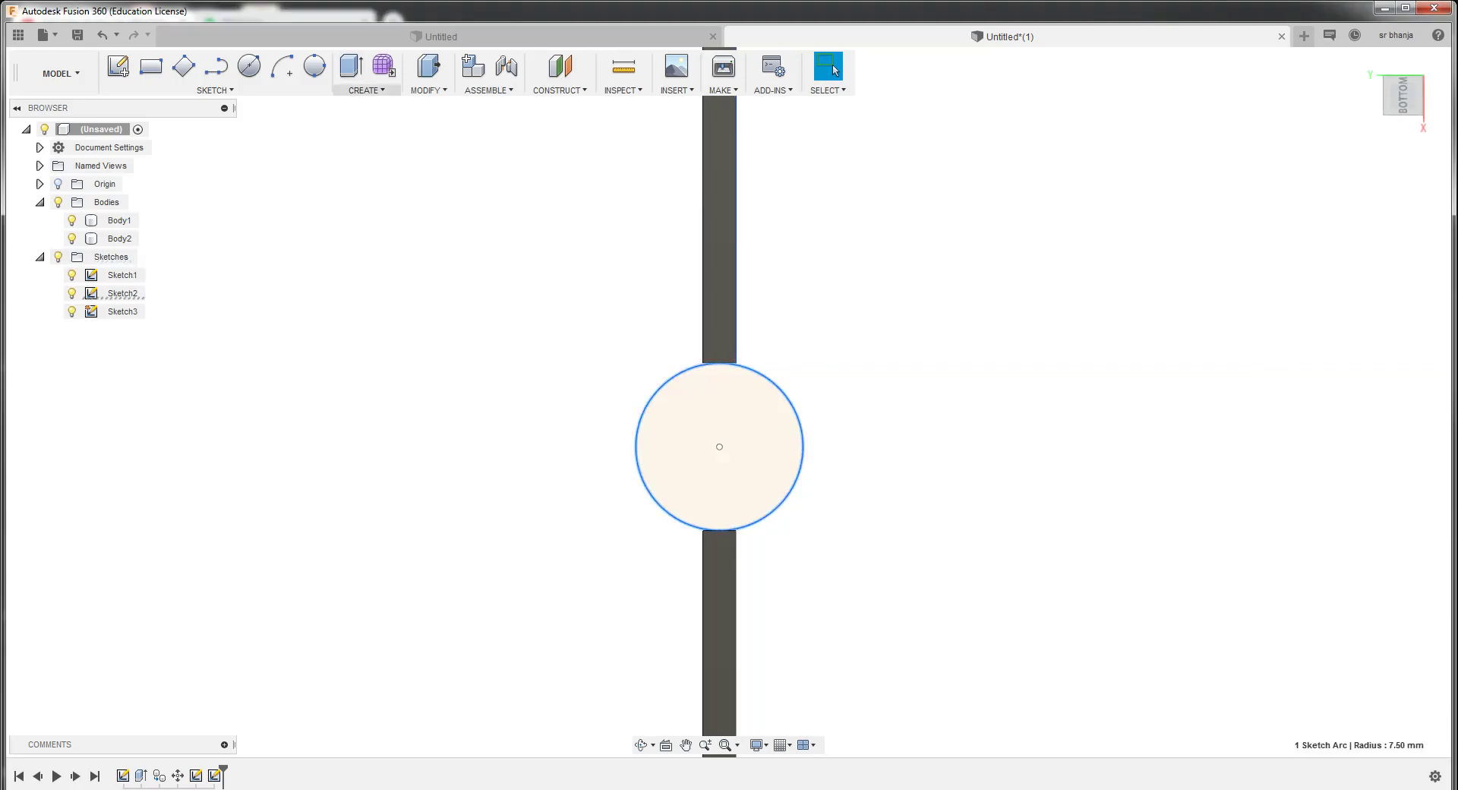
Offset the circle 3 mm inward and select the ring profile between the two circles
click(215, 89)
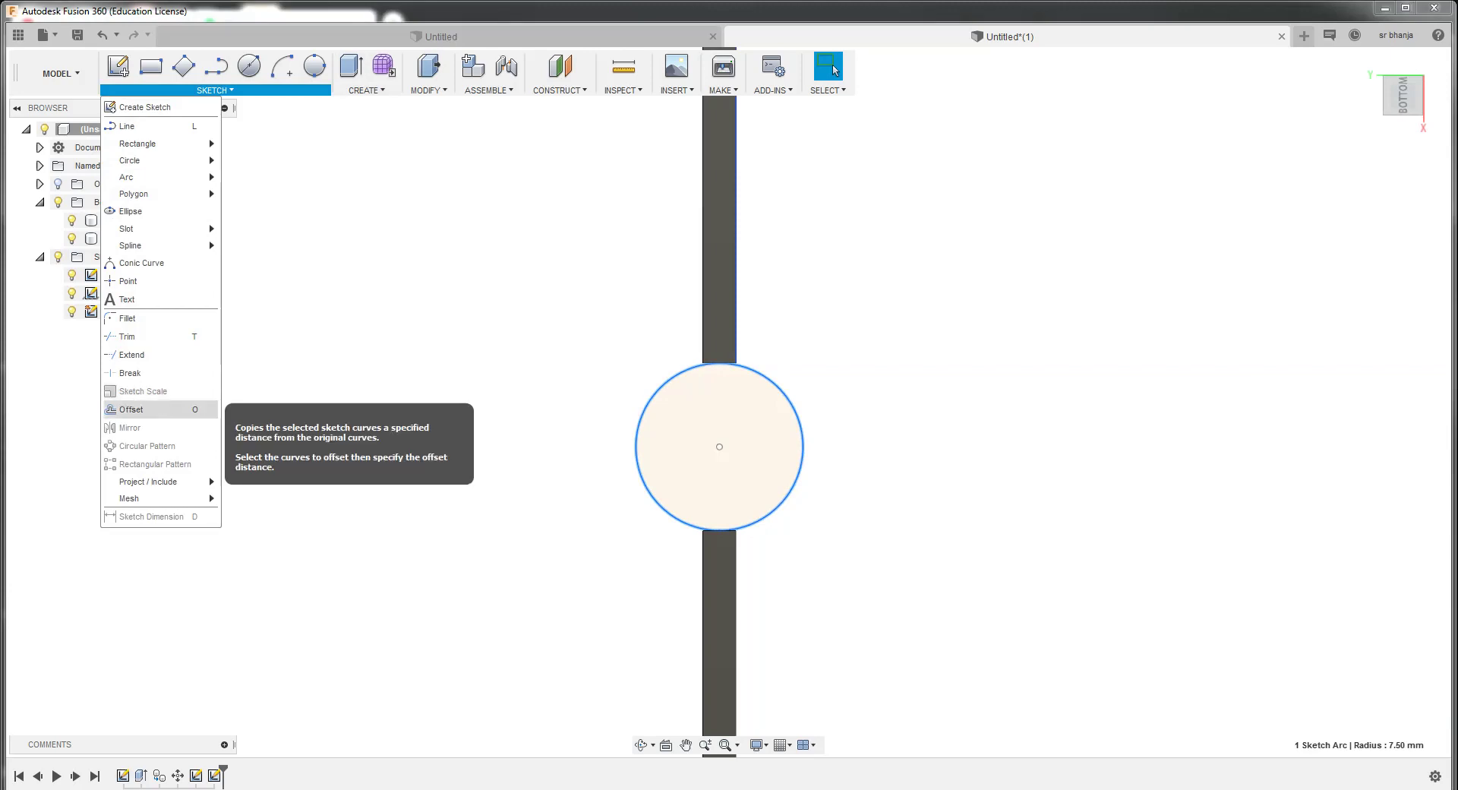
click(145, 410)
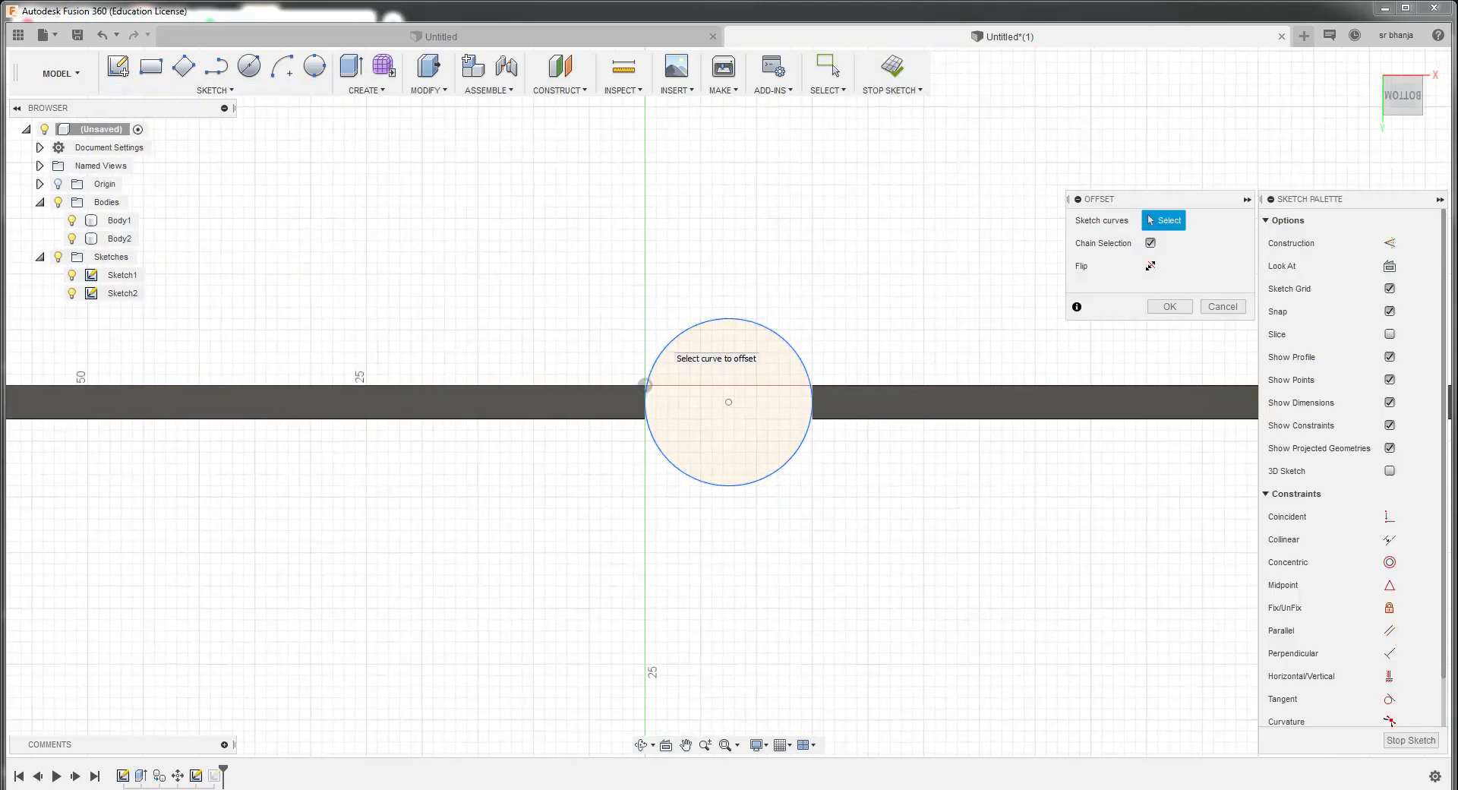
click(669, 342)
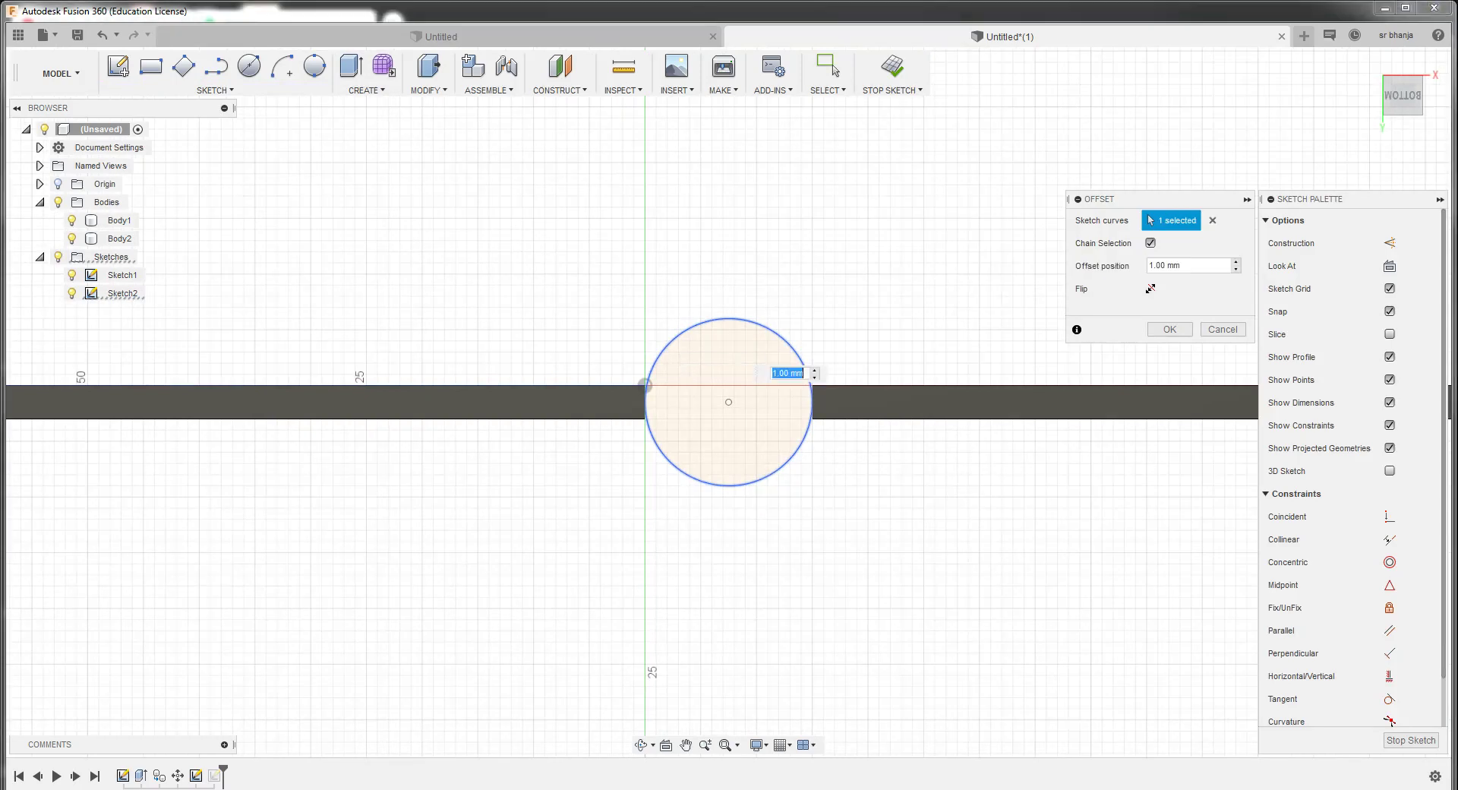
key(Tab)
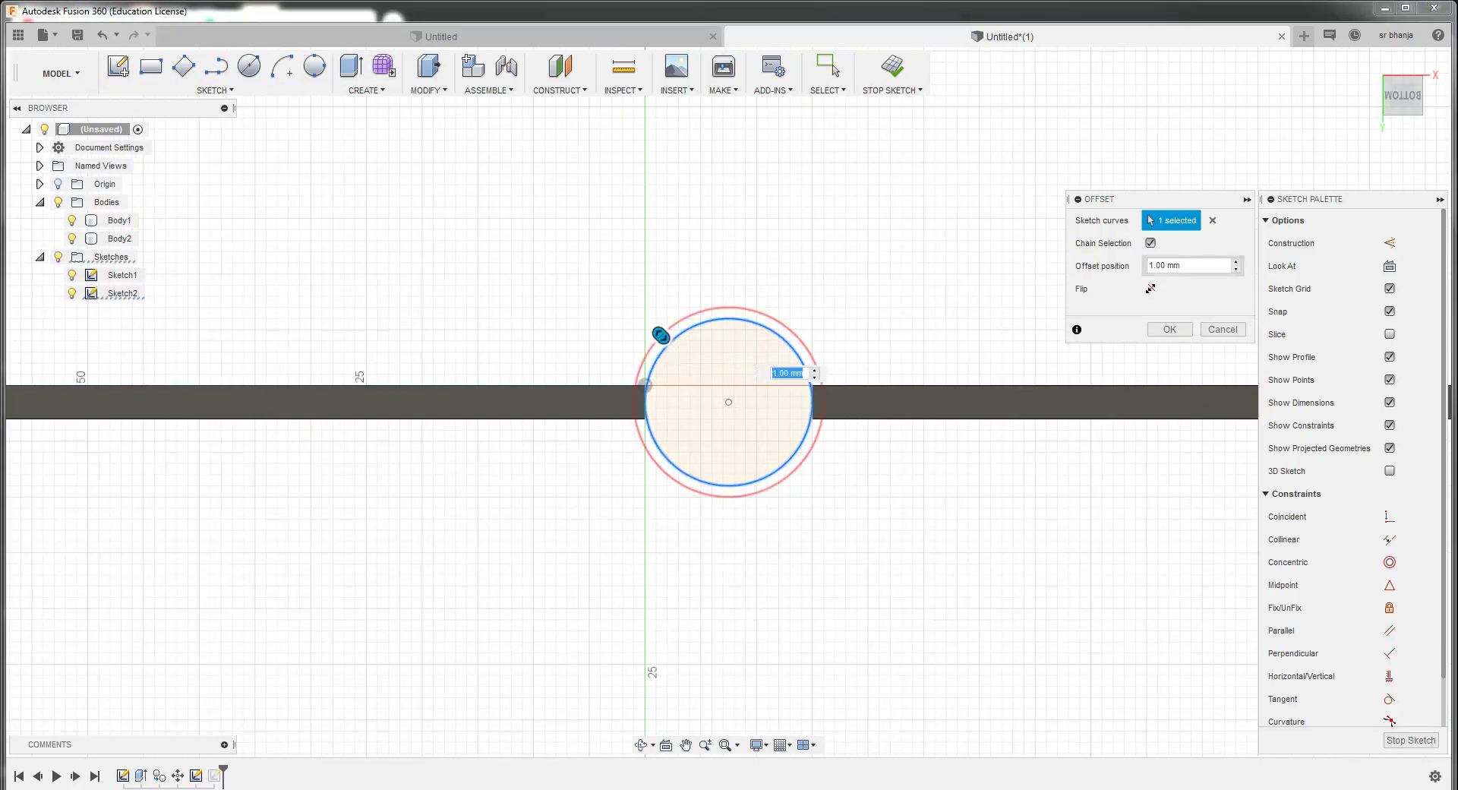
text(-5)
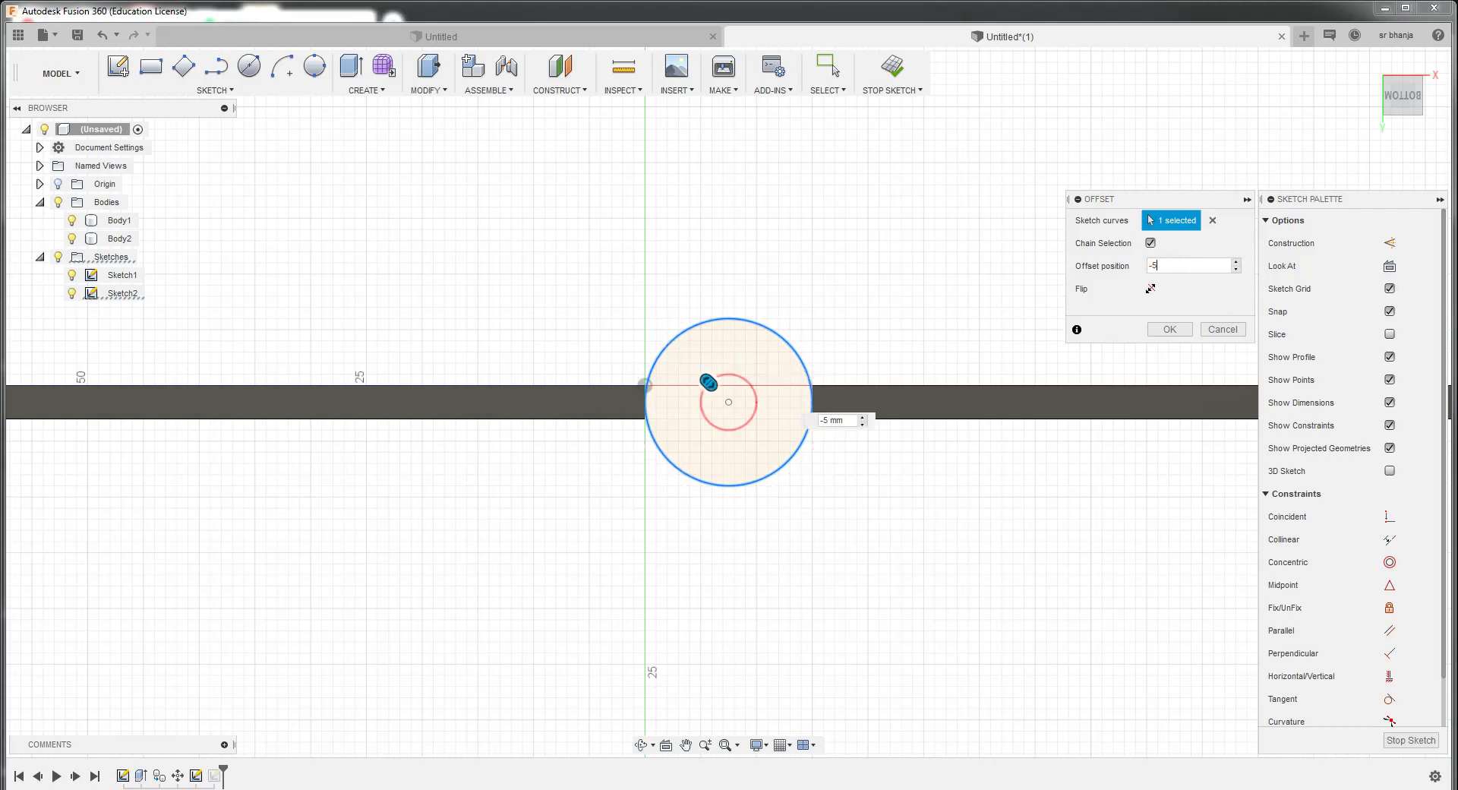
key(BackSpace)
text(3)
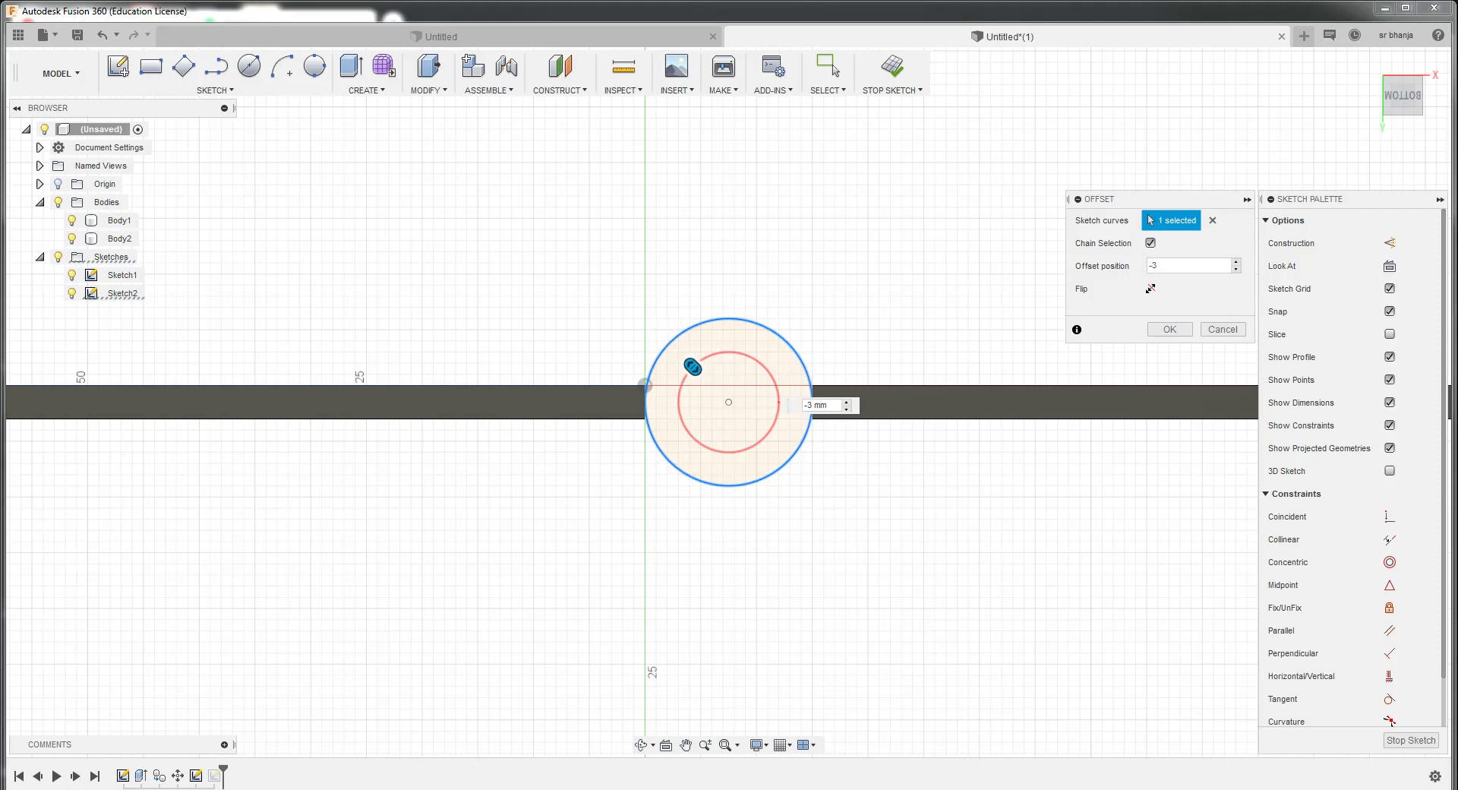
click(1169, 329)
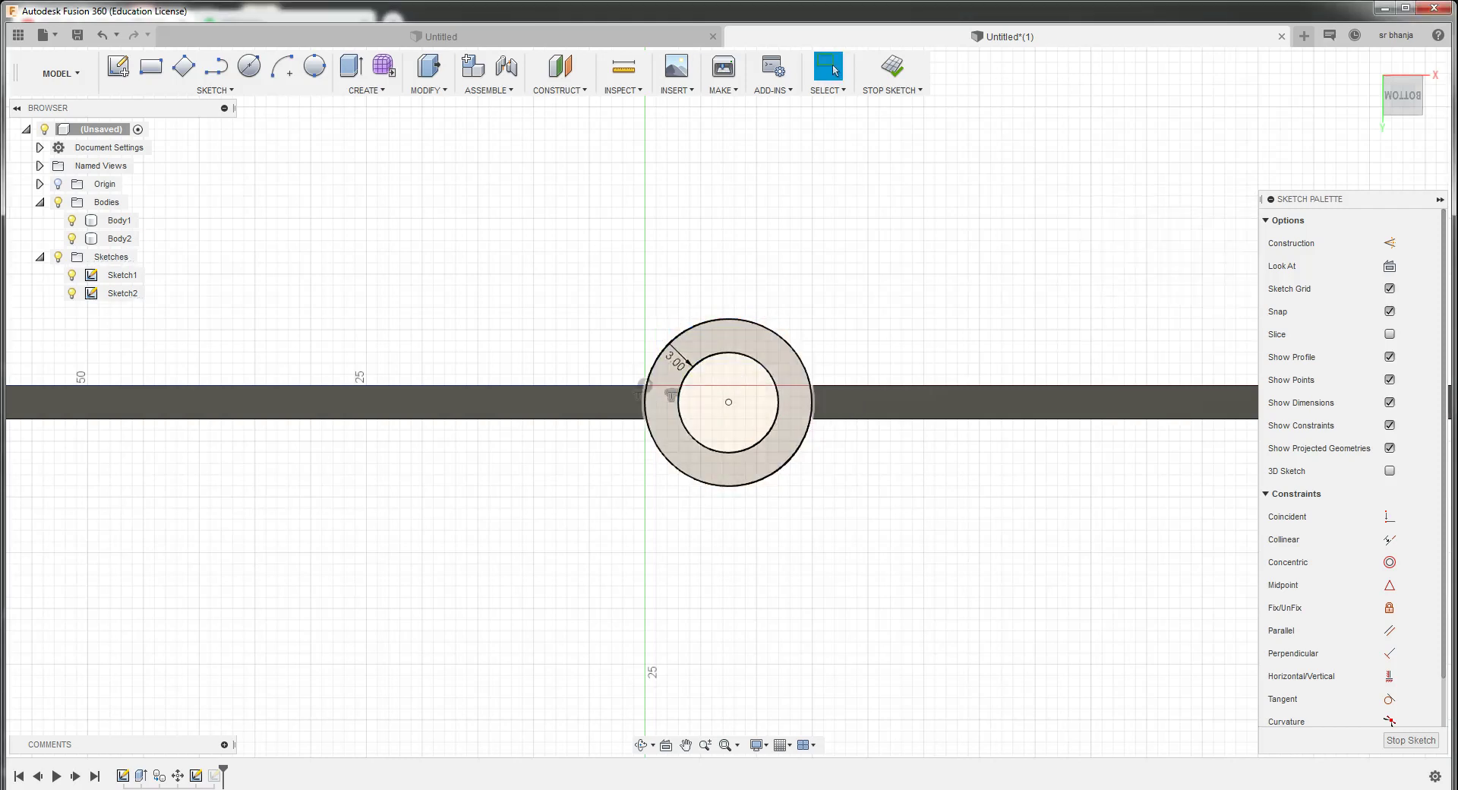
click(728, 337)
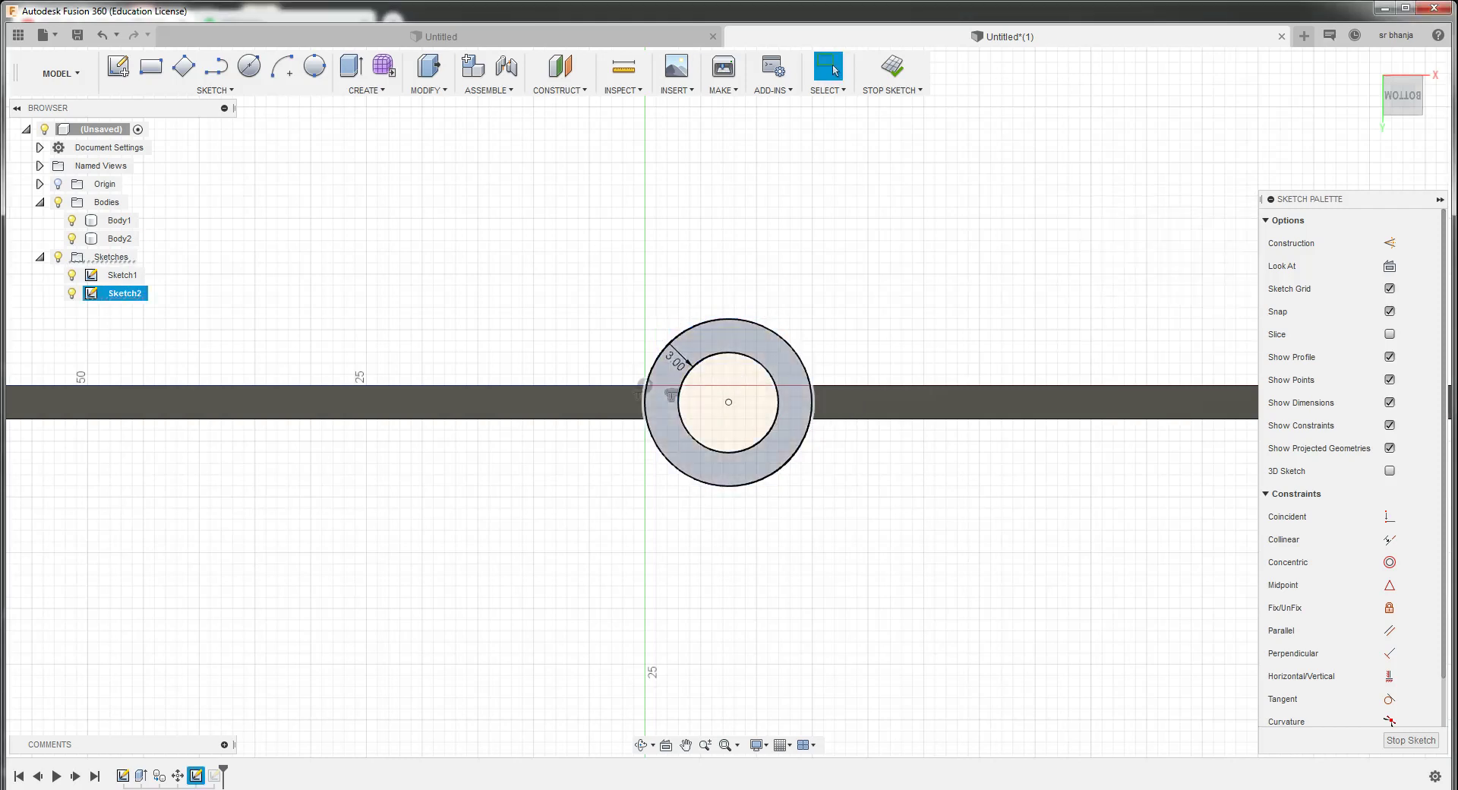
Extrude the ring 100 mm into a hollow tube and view it from the back
key(e)
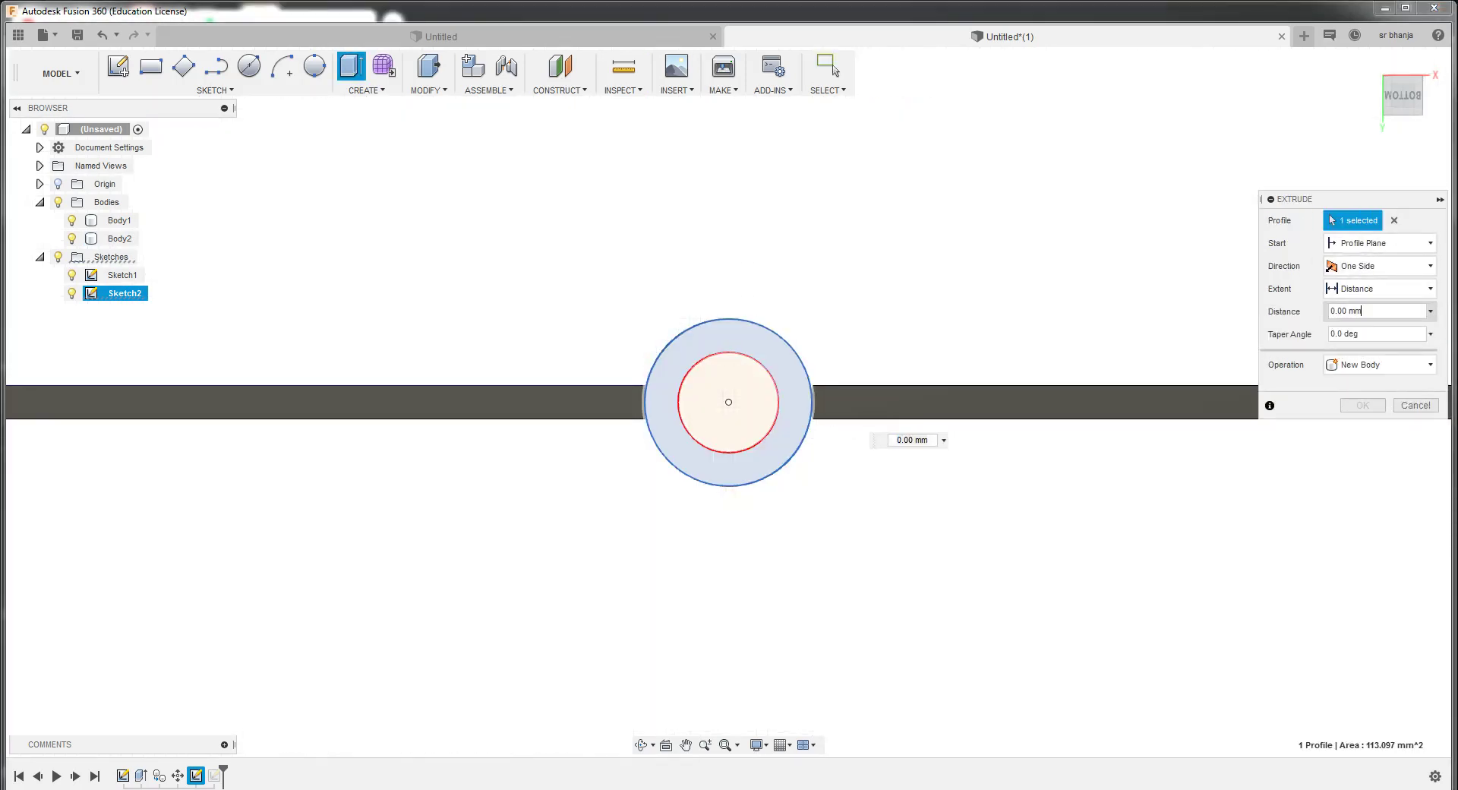
click(1351, 311)
text(100)
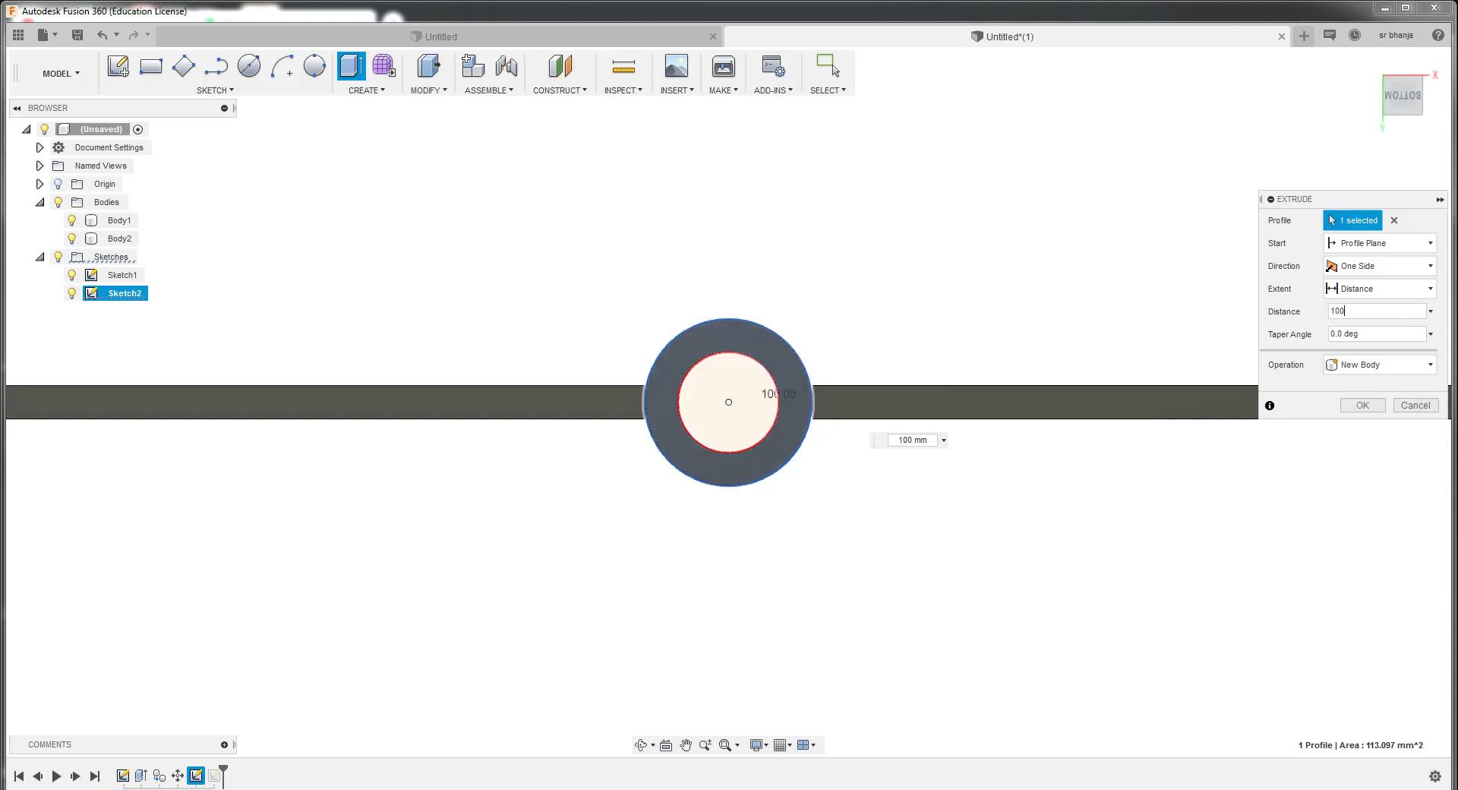
key(Return)
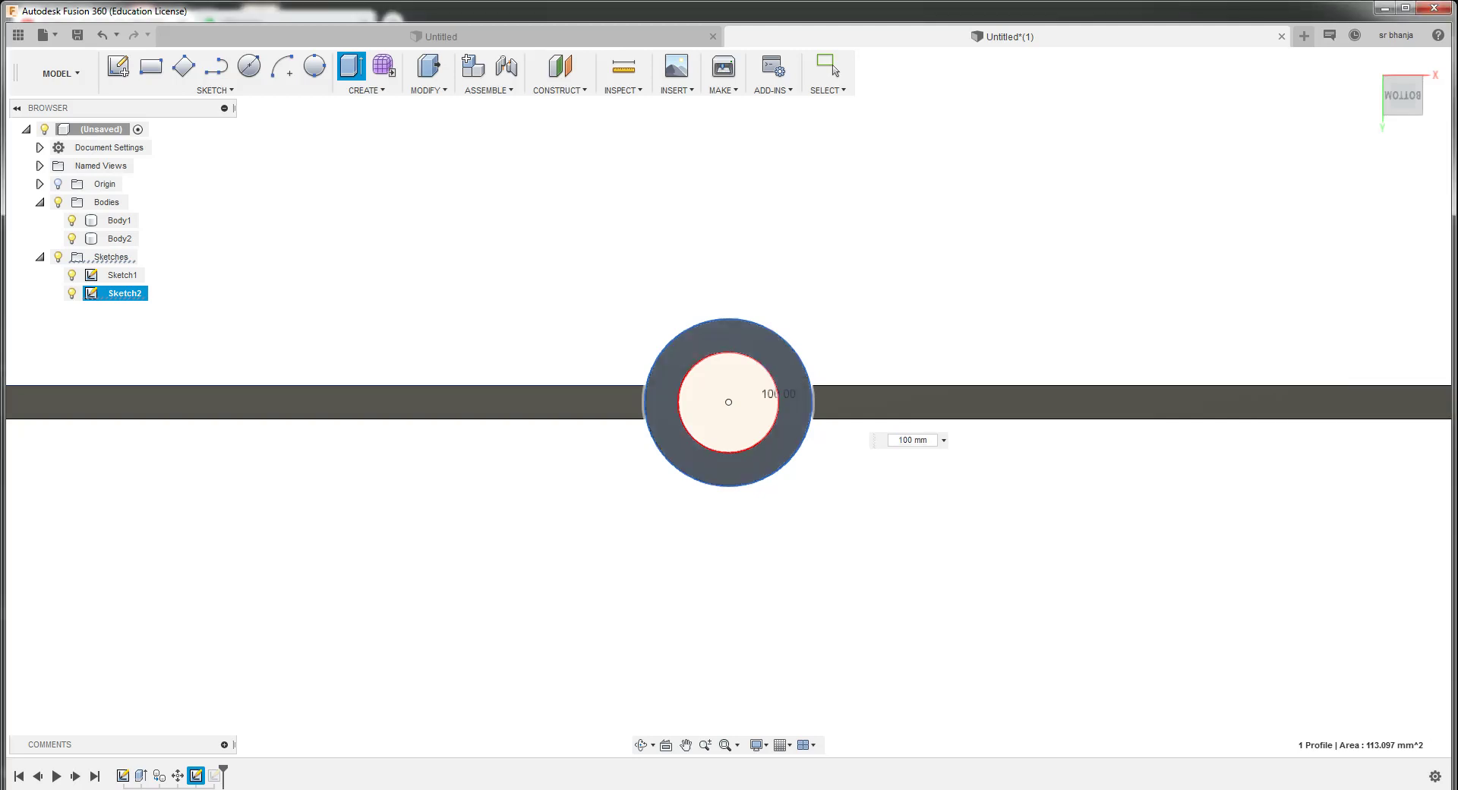
shift+middle_drag(728, 401, 759, 364)
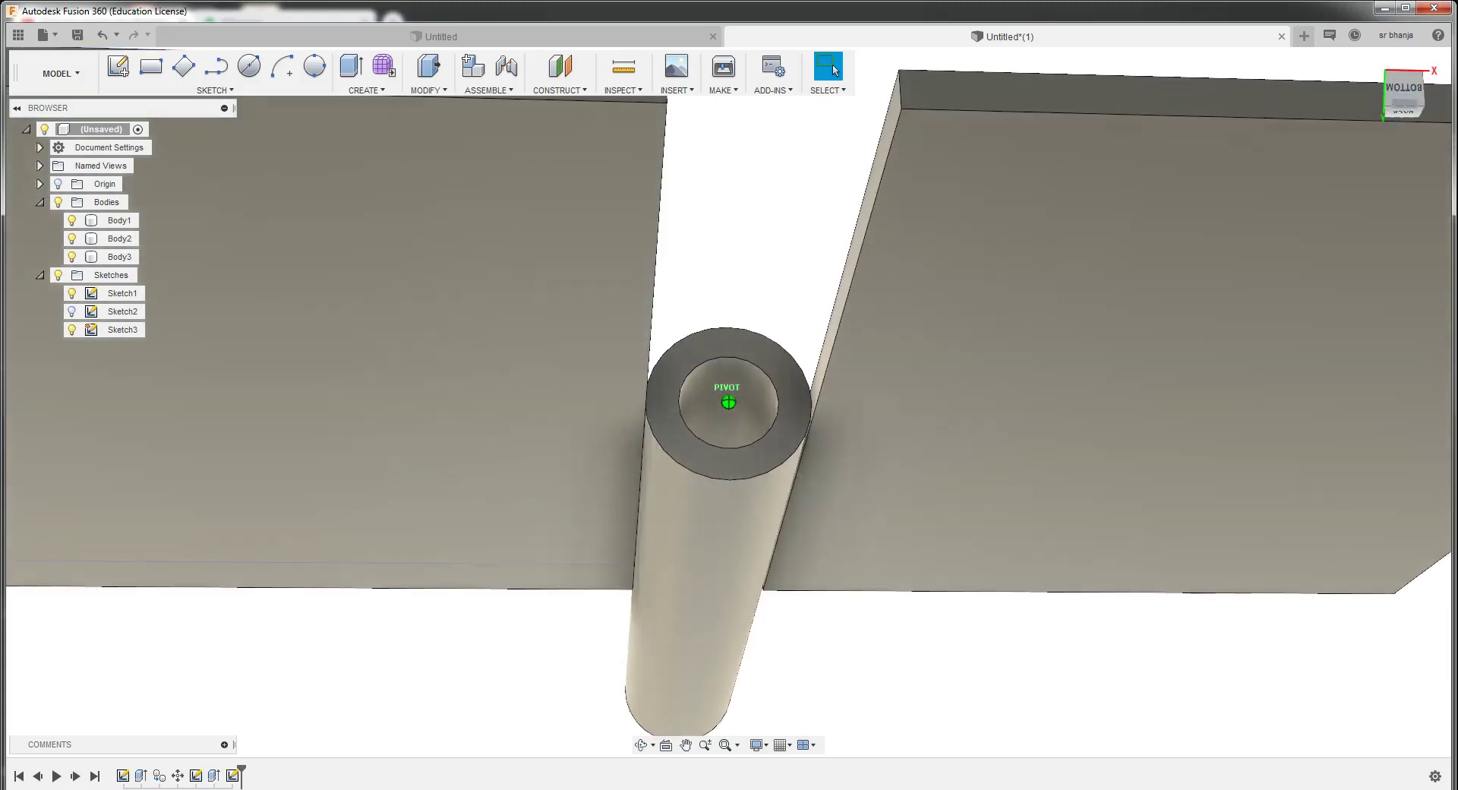
shift+middle_drag(729, 402, 733, 379)
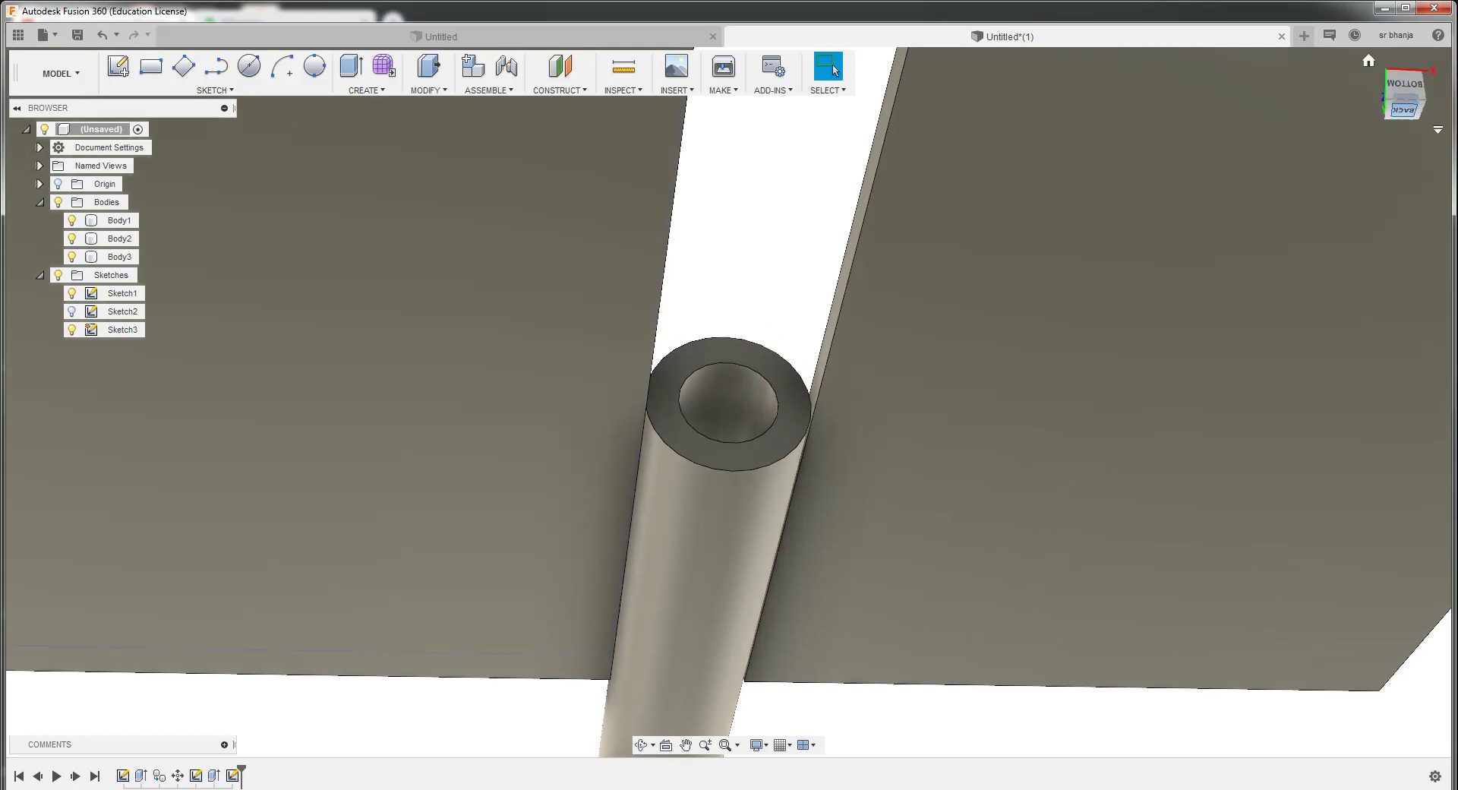
click(1403, 109)
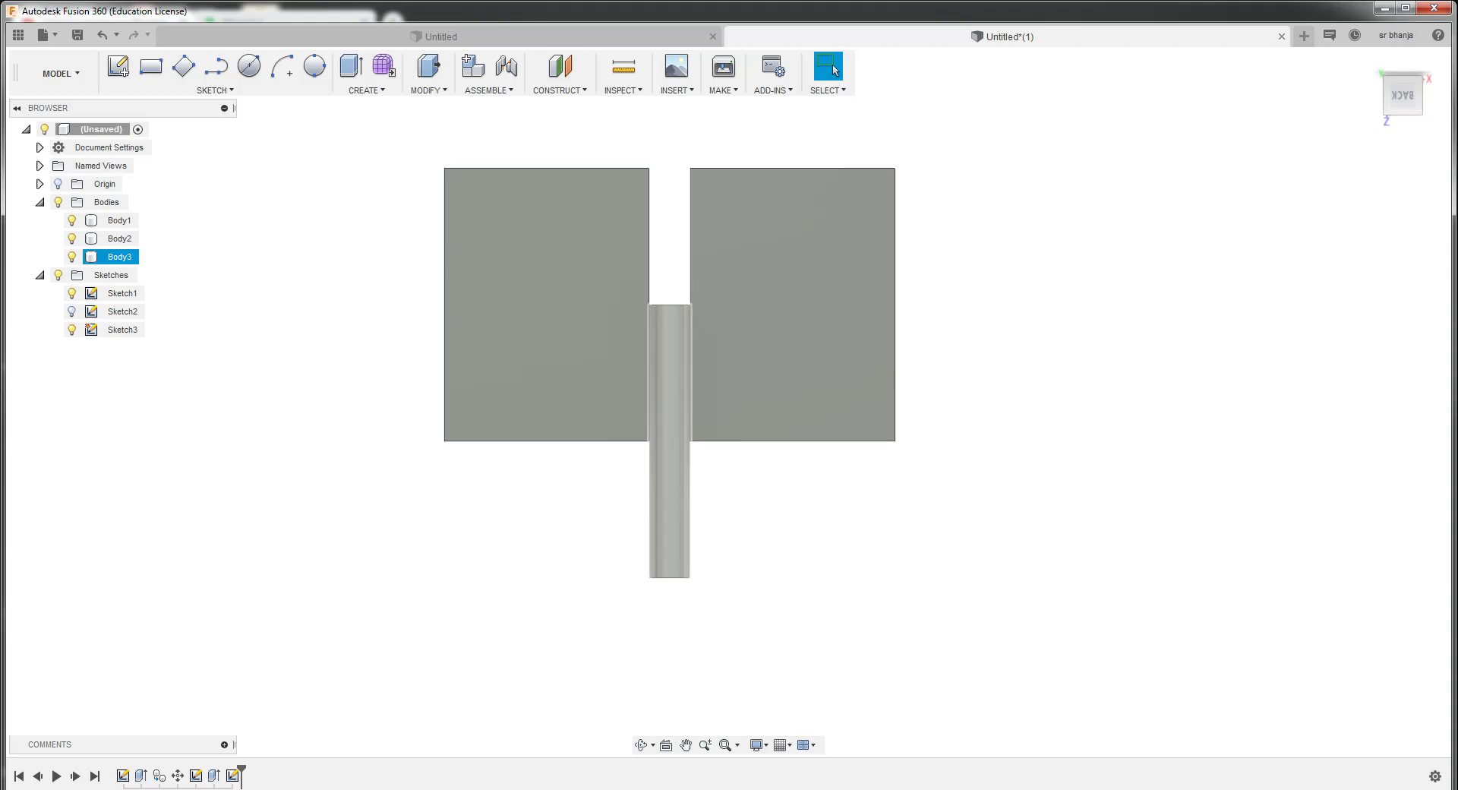
Undo the 100 mm tube and re-extrude the ring 37 mm instead
key(Escape)
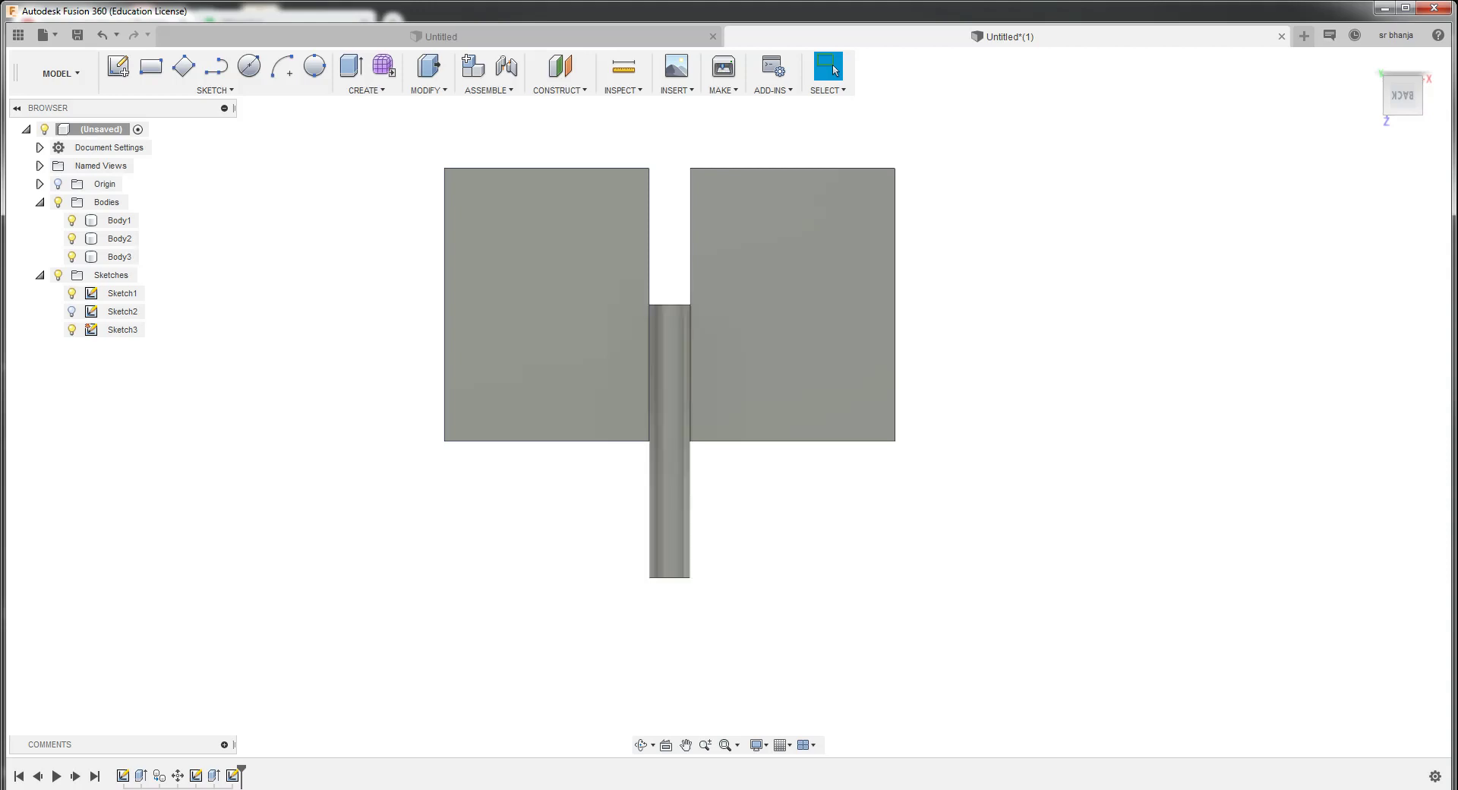
key(ctrl+z)
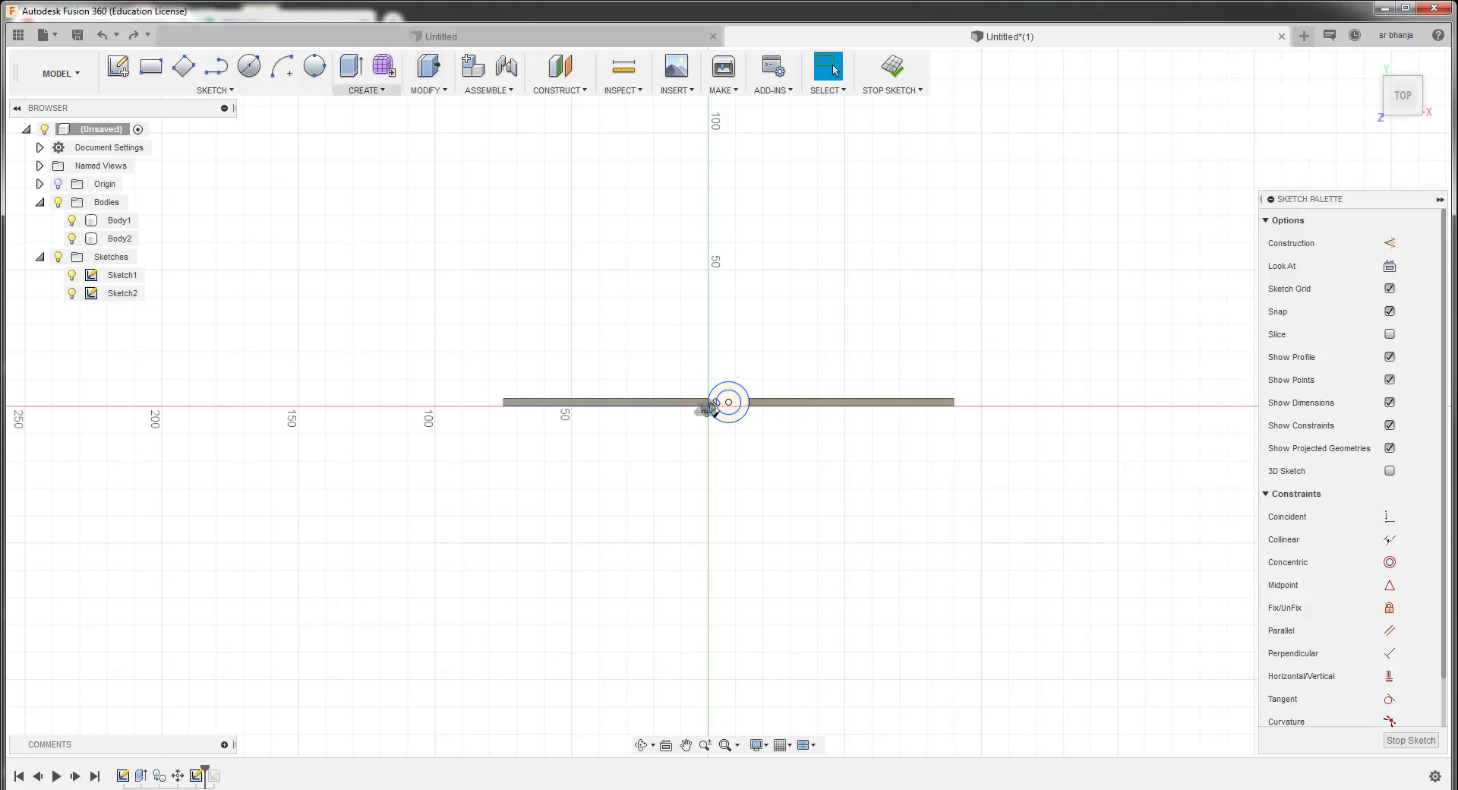
click(367, 90)
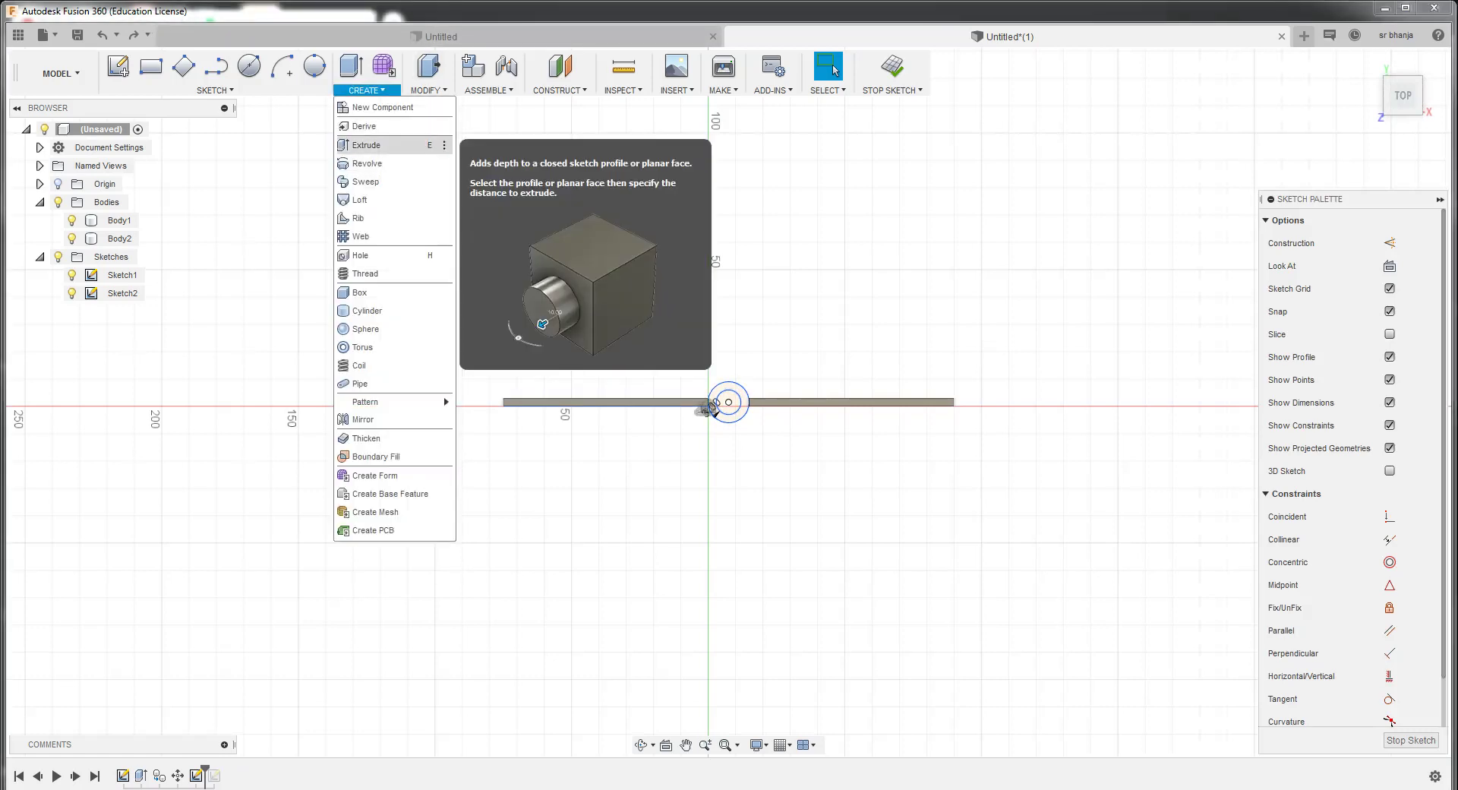
click(366, 144)
click(722, 410)
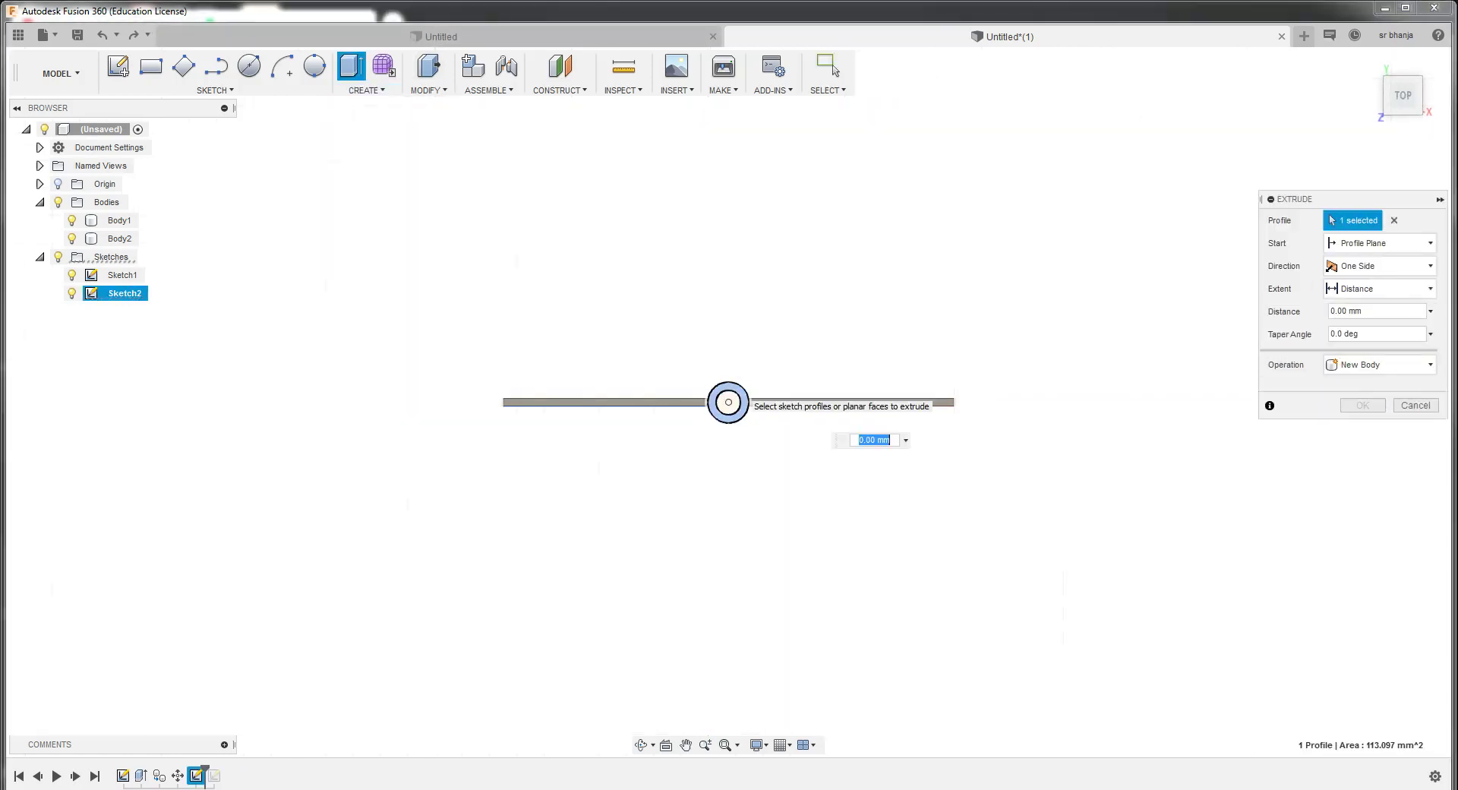
click(1359, 310)
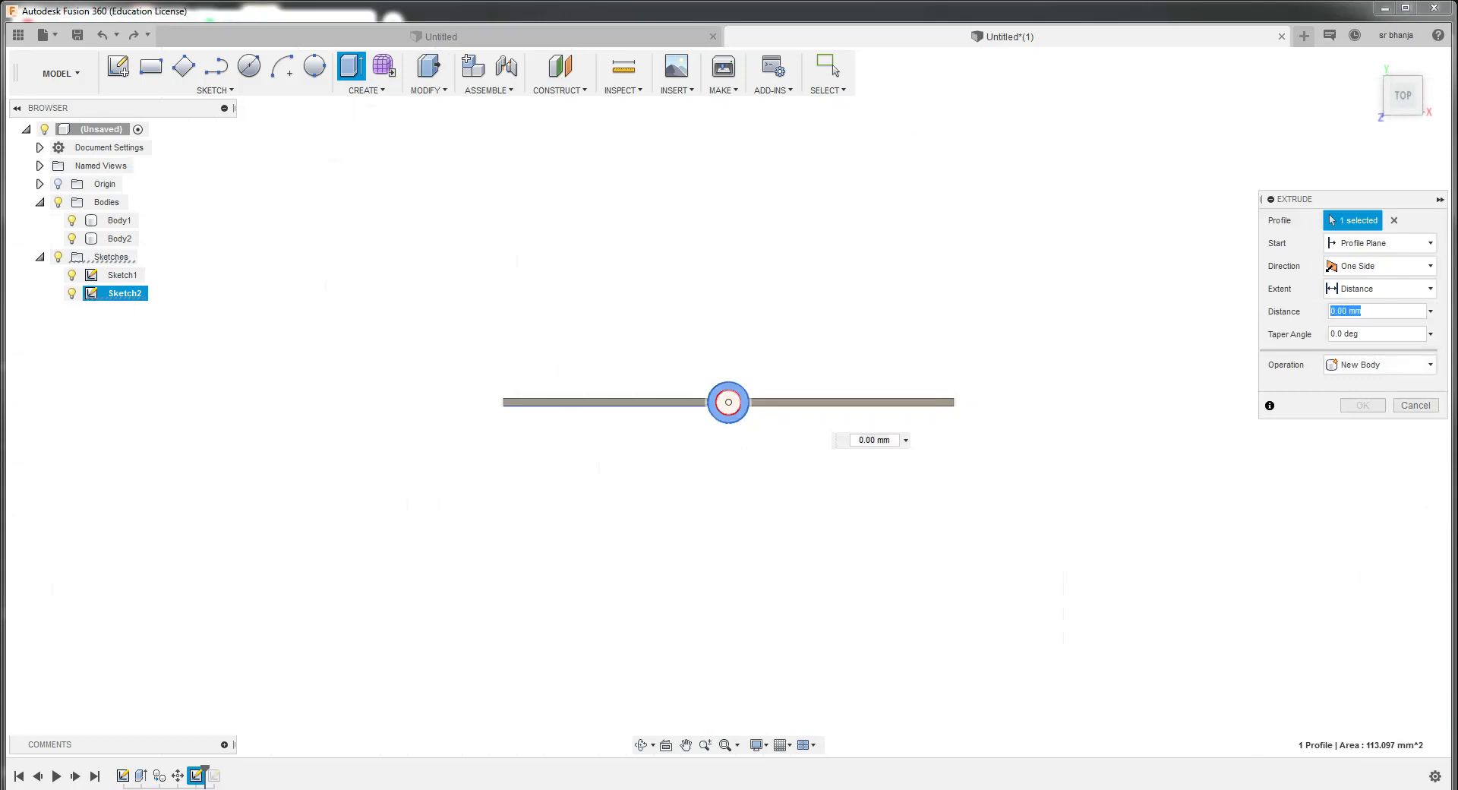
text(5)
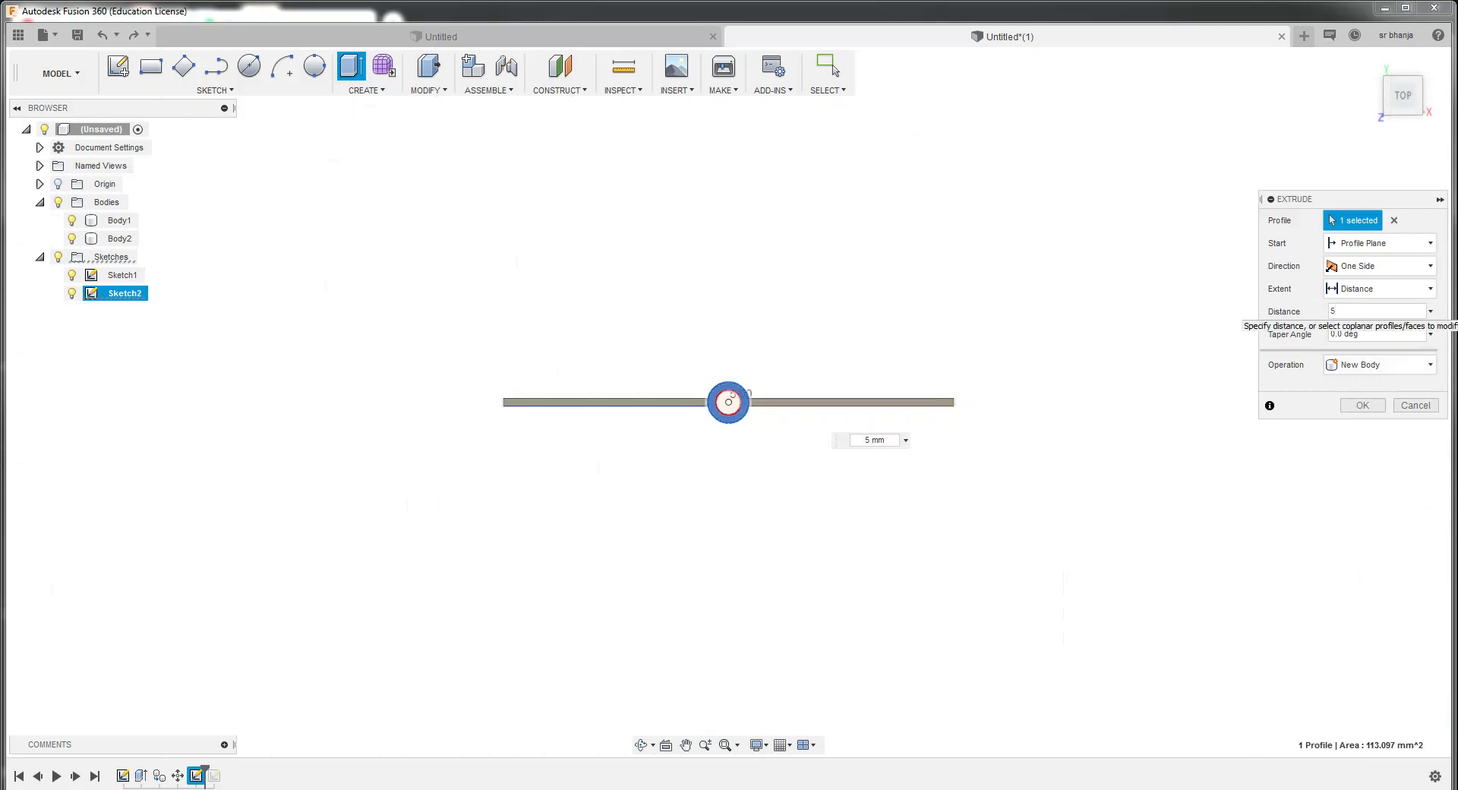
text(3)
text(7)
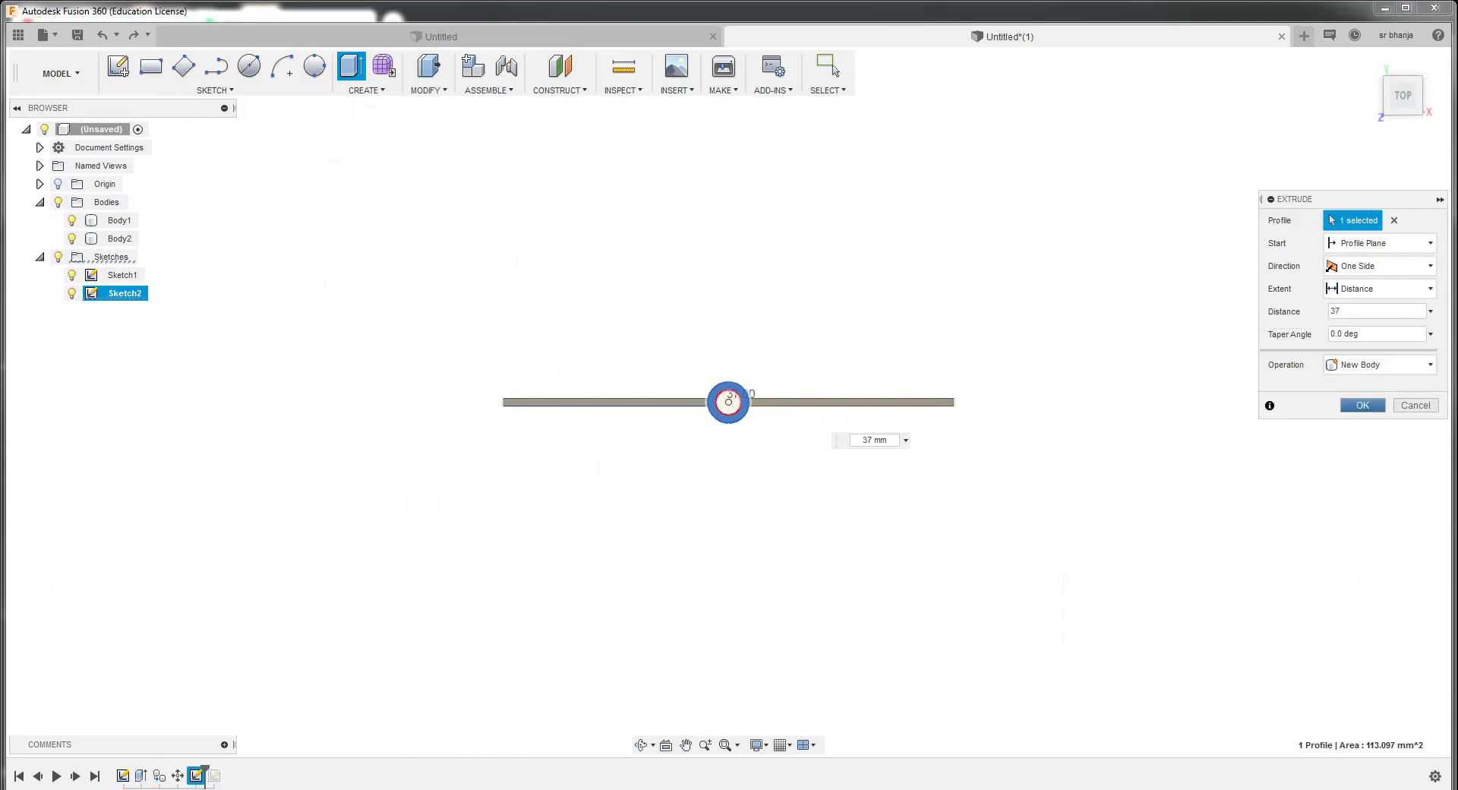
click(1362, 405)
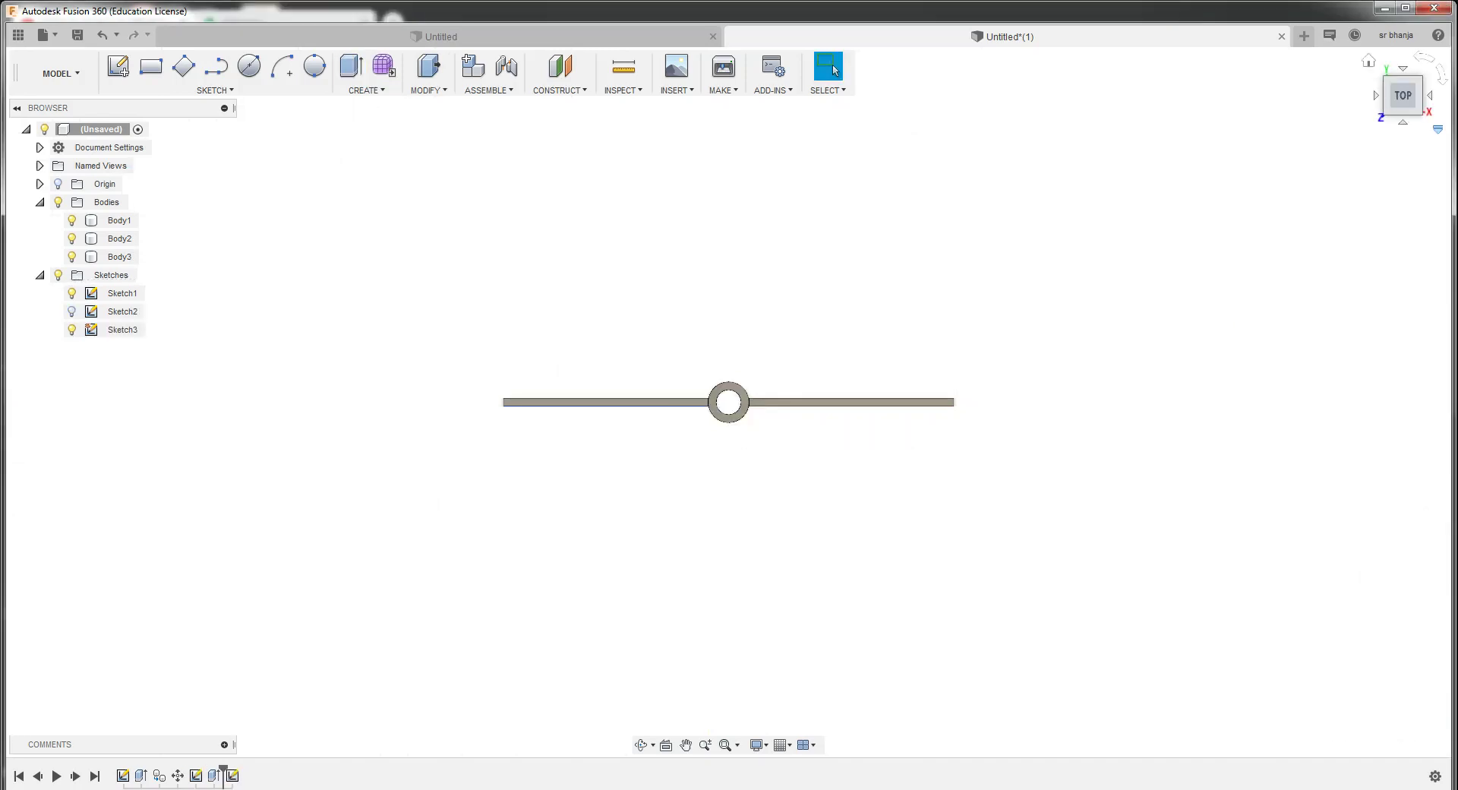
mouse_move(728, 401)
shift+middle_down()
mouse_move(741, 228)
mouse_move(729, 243)
shift+middle_up()
From the front view, move the Body3 tube 13 mm up along Z
click(1403, 95)
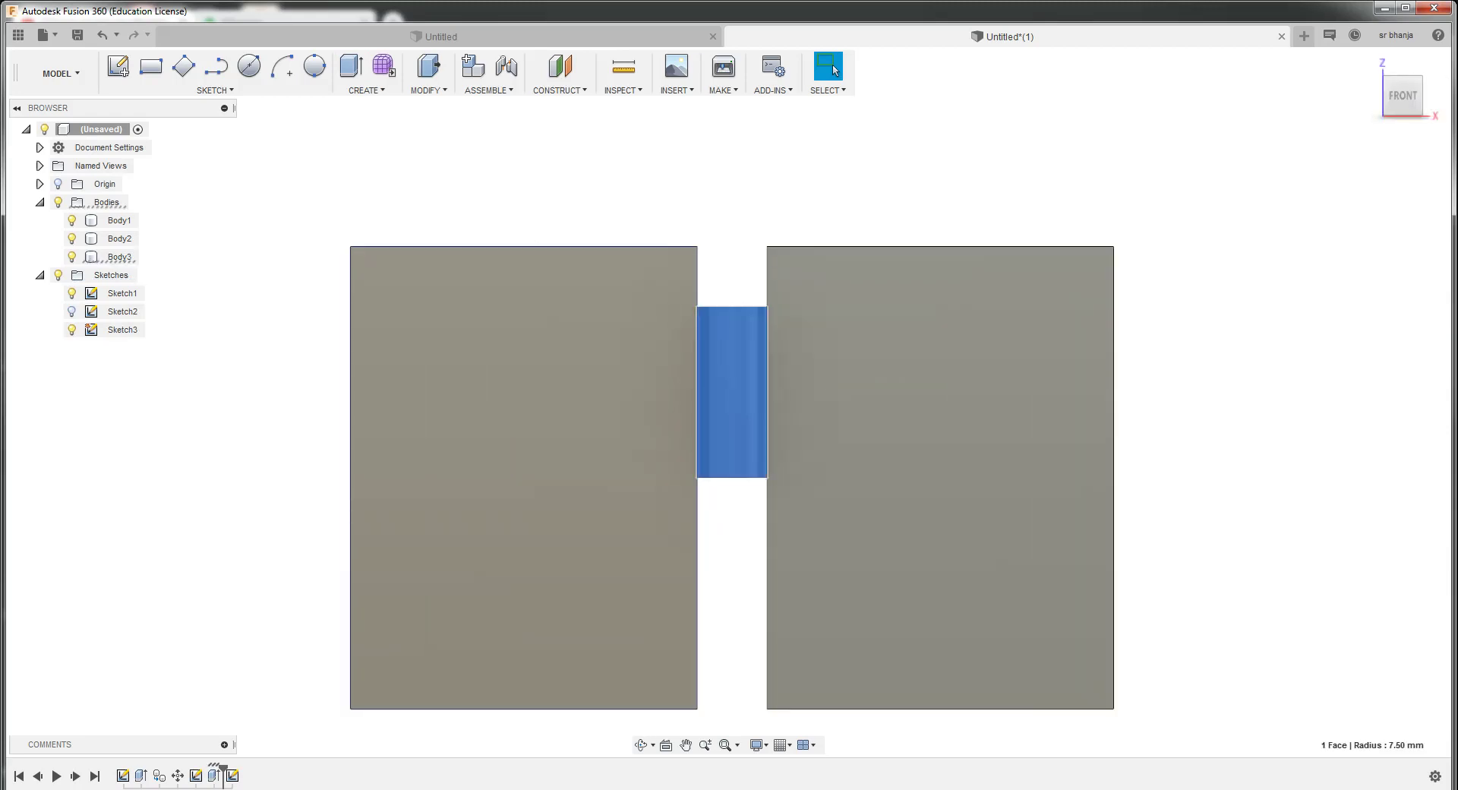
right_click(111, 257)
click(151, 270)
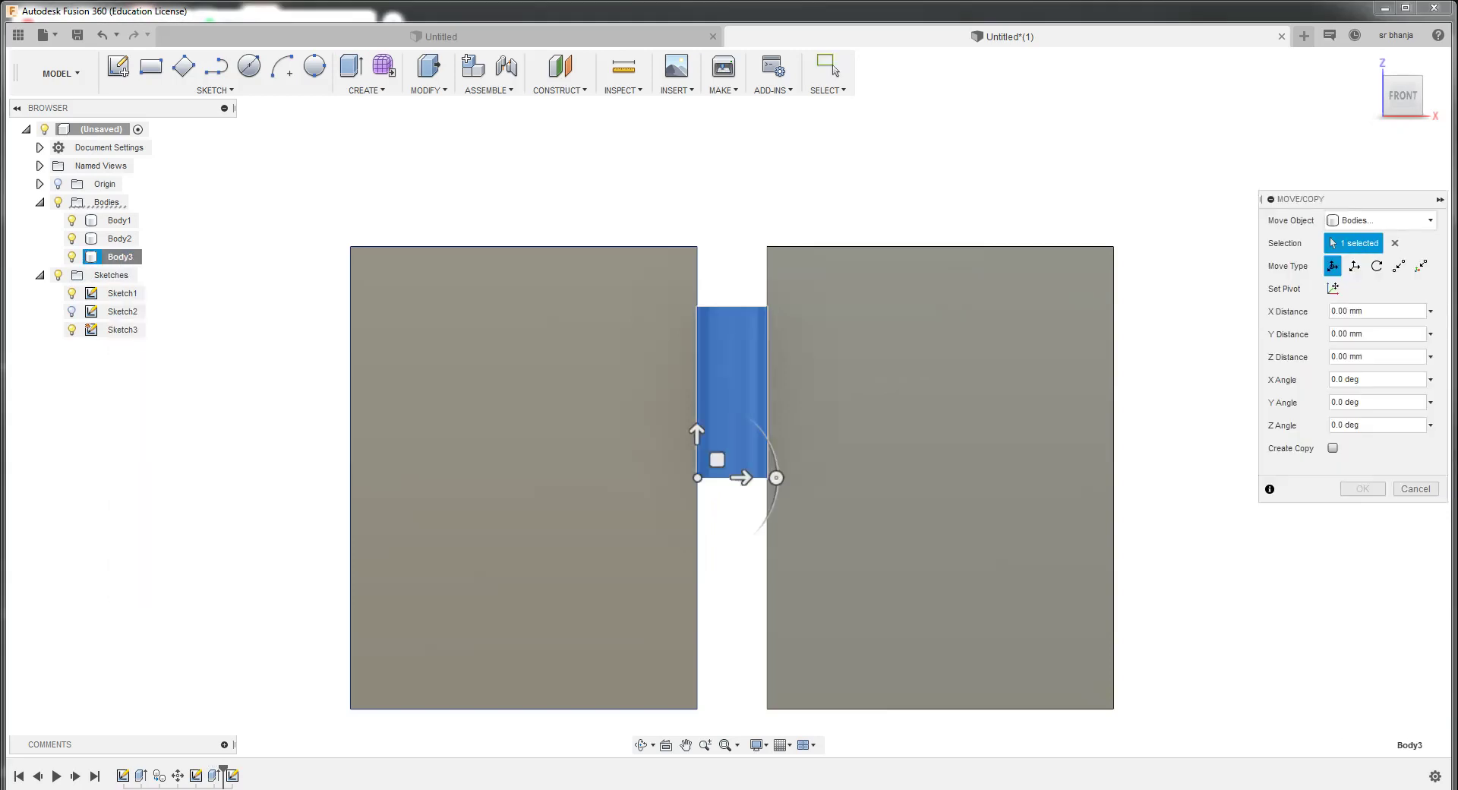
drag(696, 434, 696, 363)
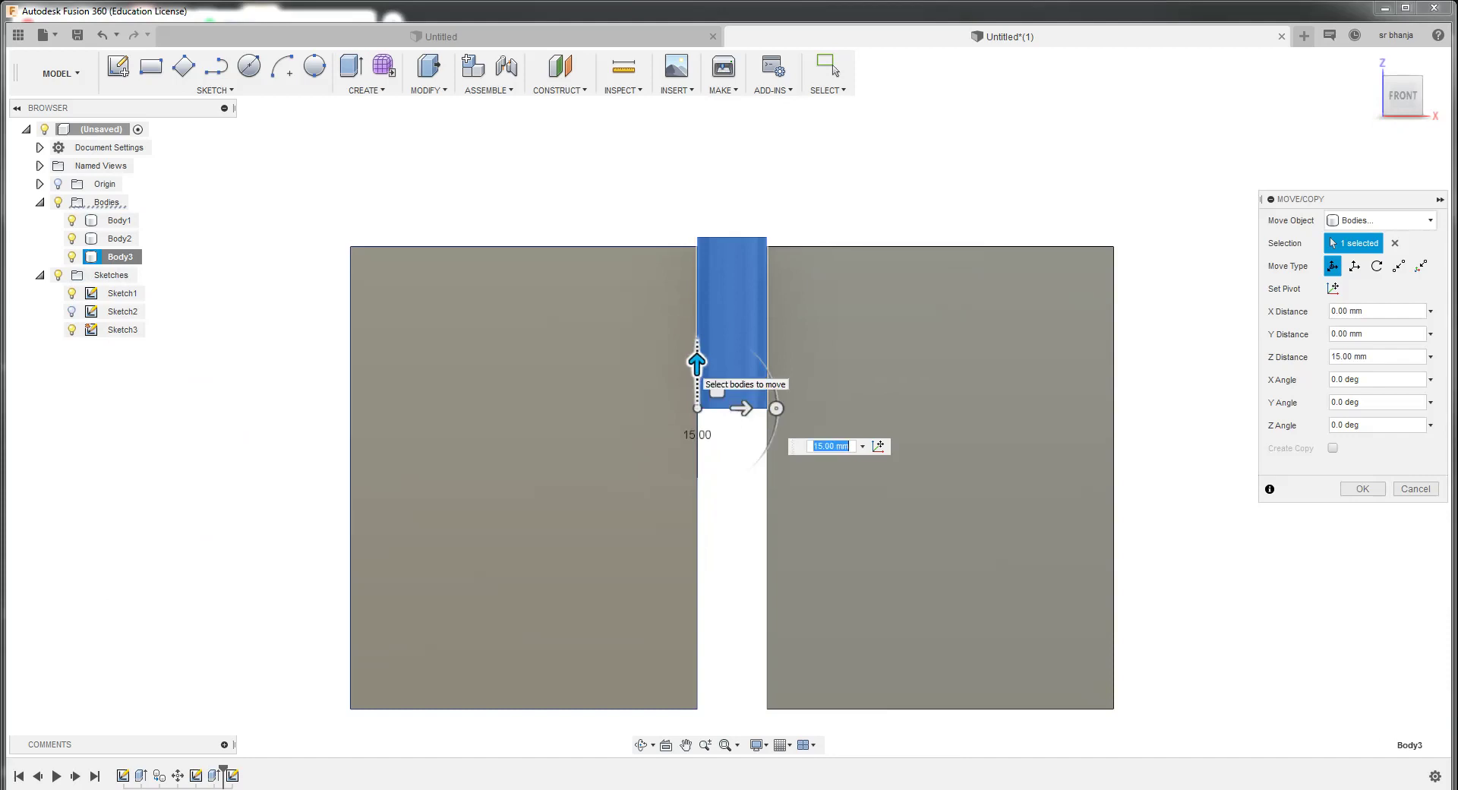
text(14)
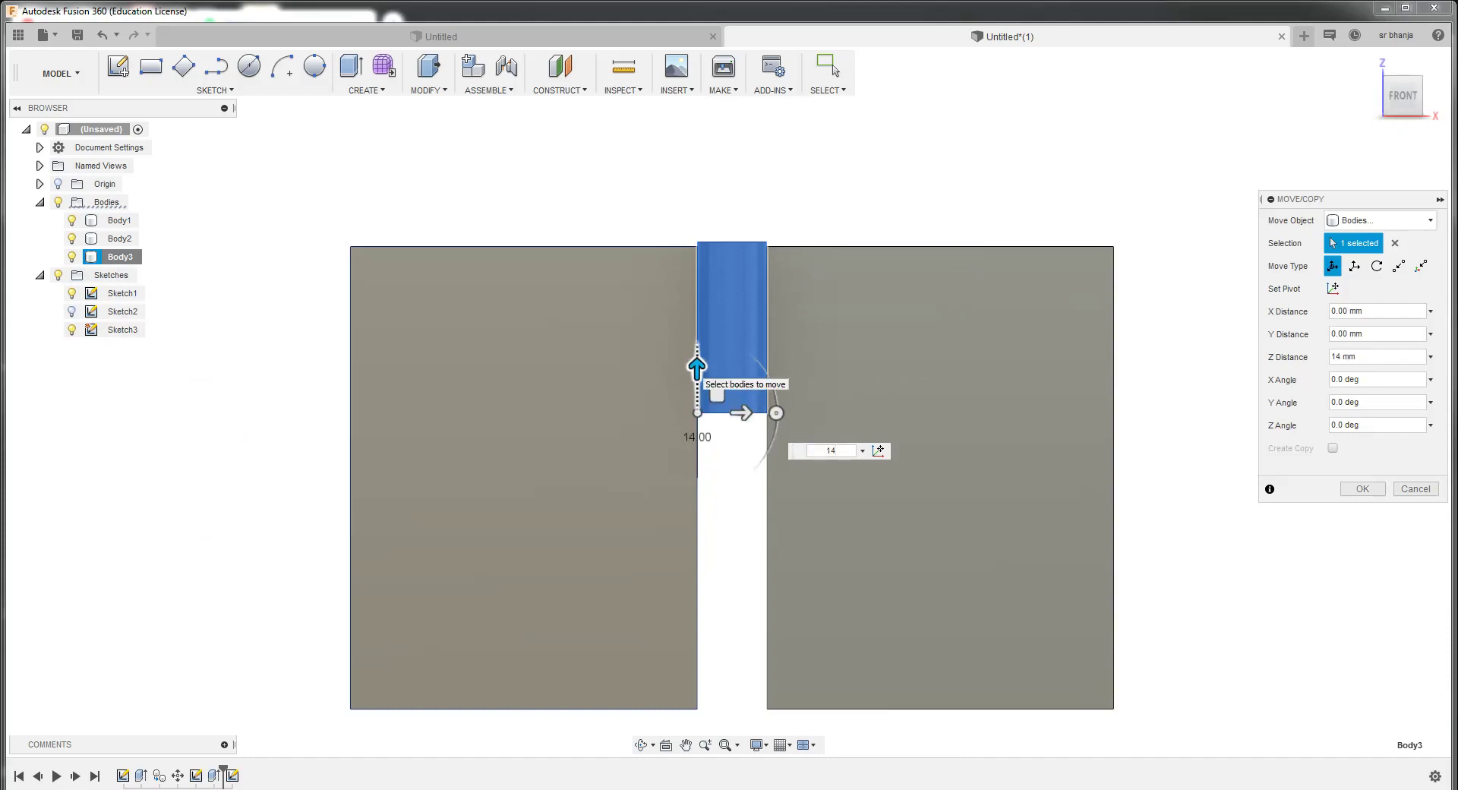
key(BackSpace)
text(3)
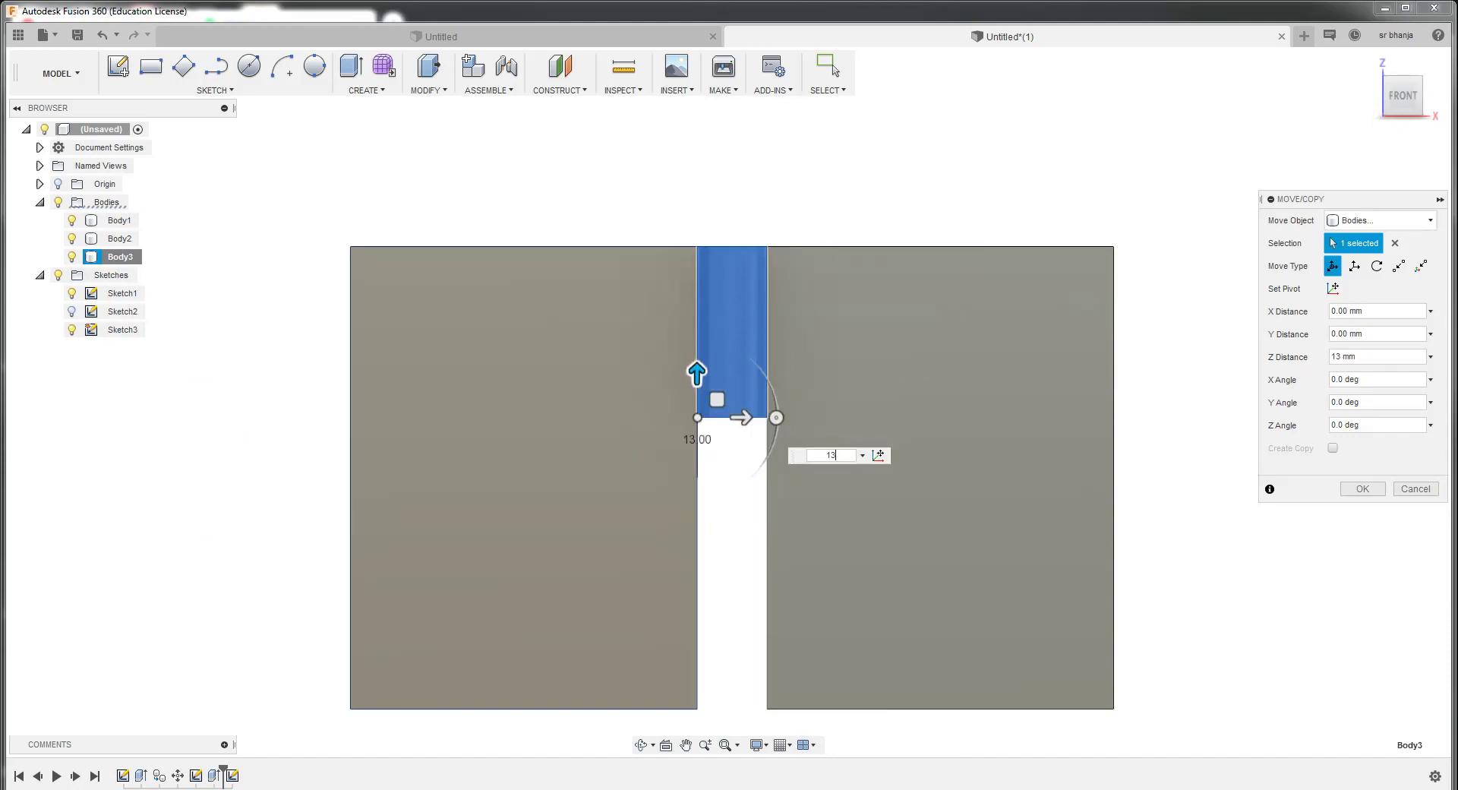
click(1362, 488)
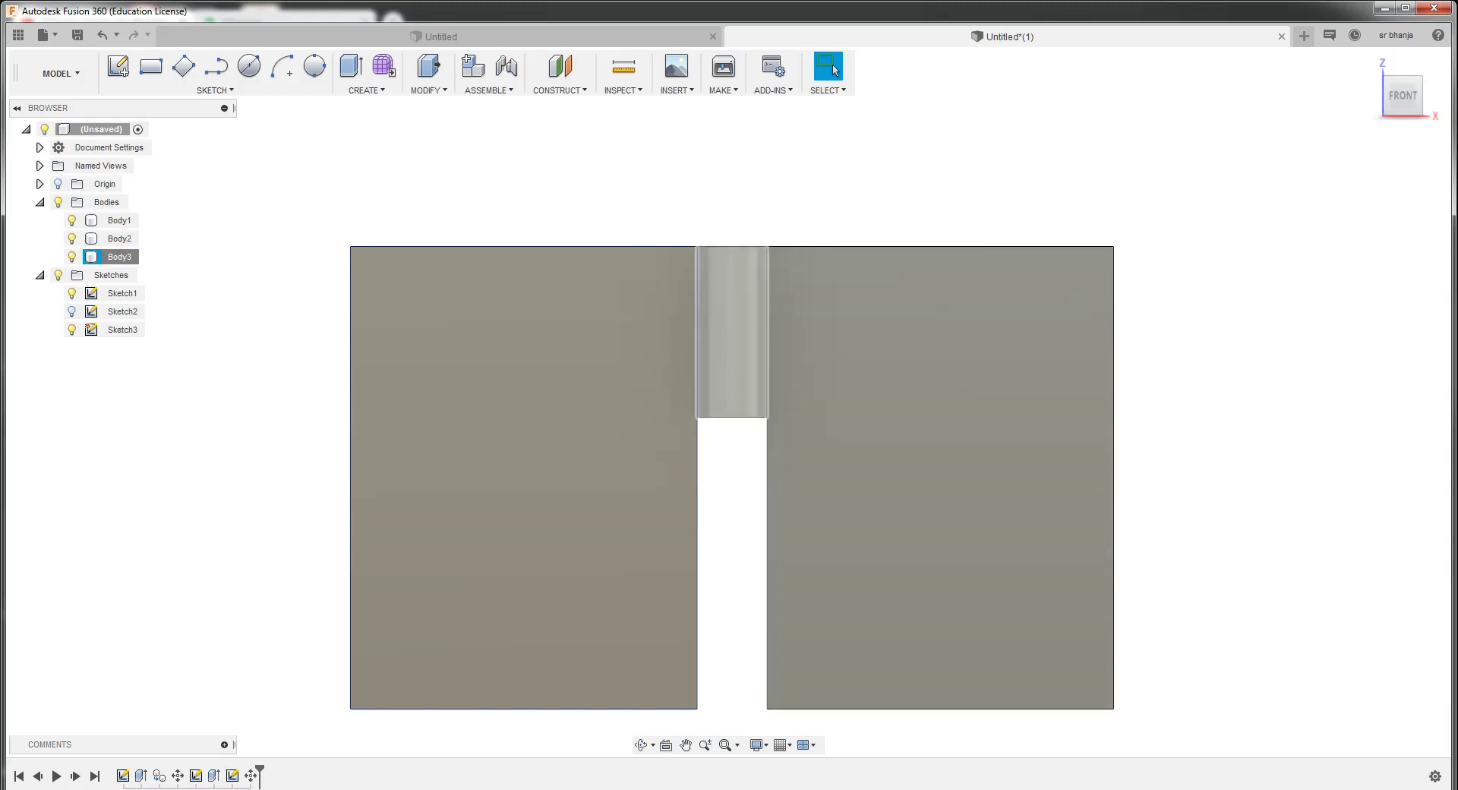
mouse_move(728, 401)
shift+middle_down()
mouse_move(728, 356)
mouse_move(730, 410)
shift+middle_up()
Extrude the tube's lower end face 12.5 mm, then undo that first attempt
click(731, 416)
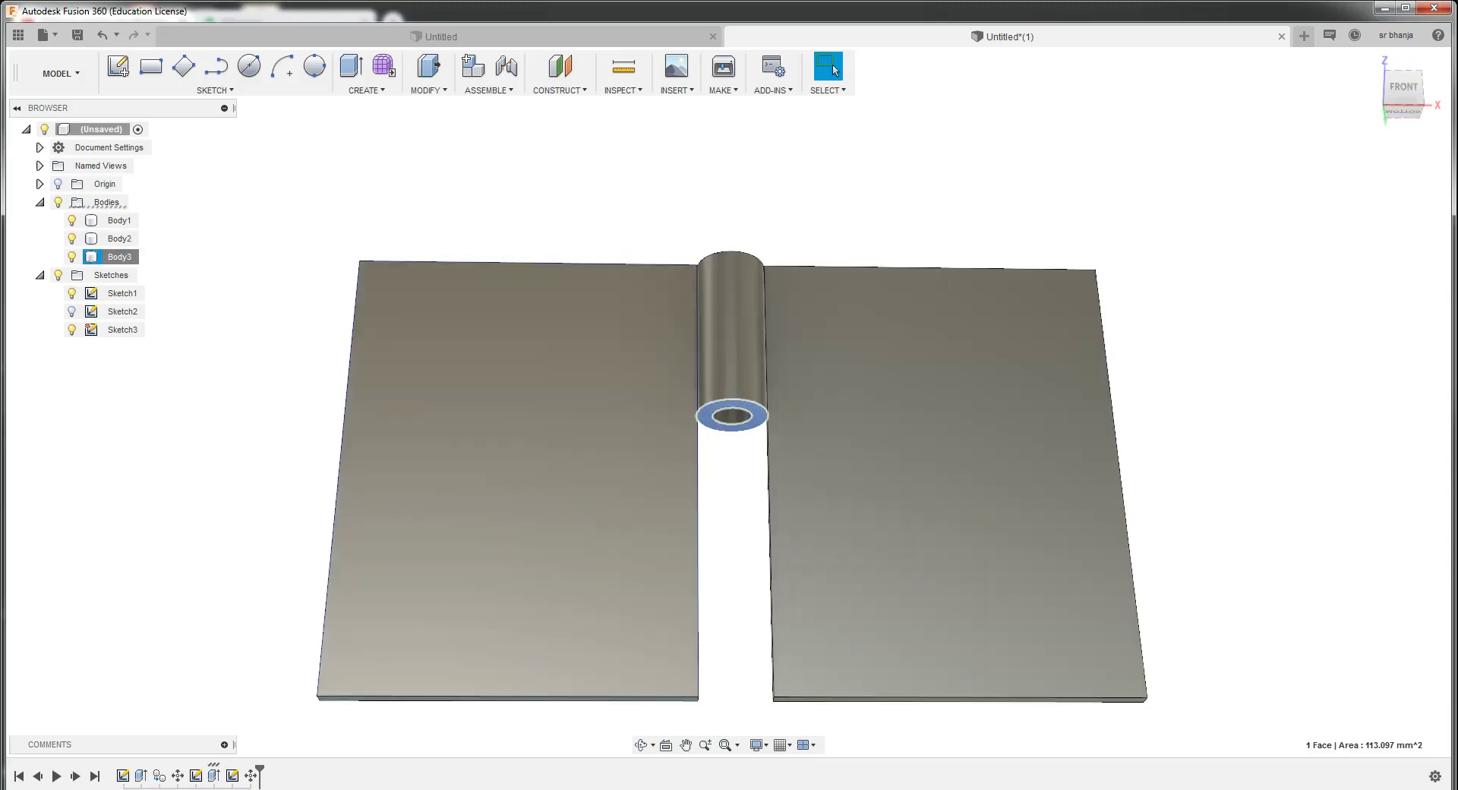
text(e)
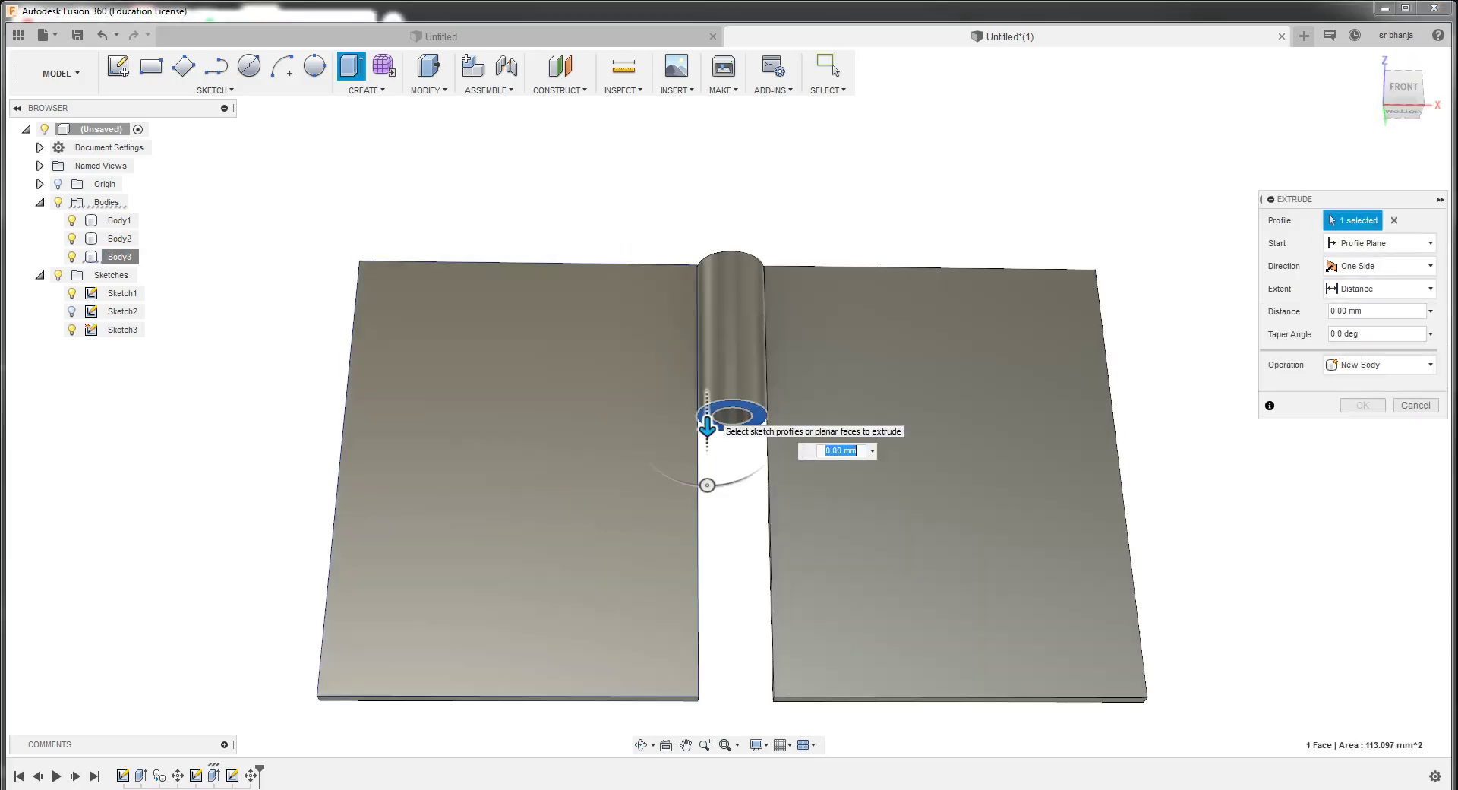
text(13)
key(Return)
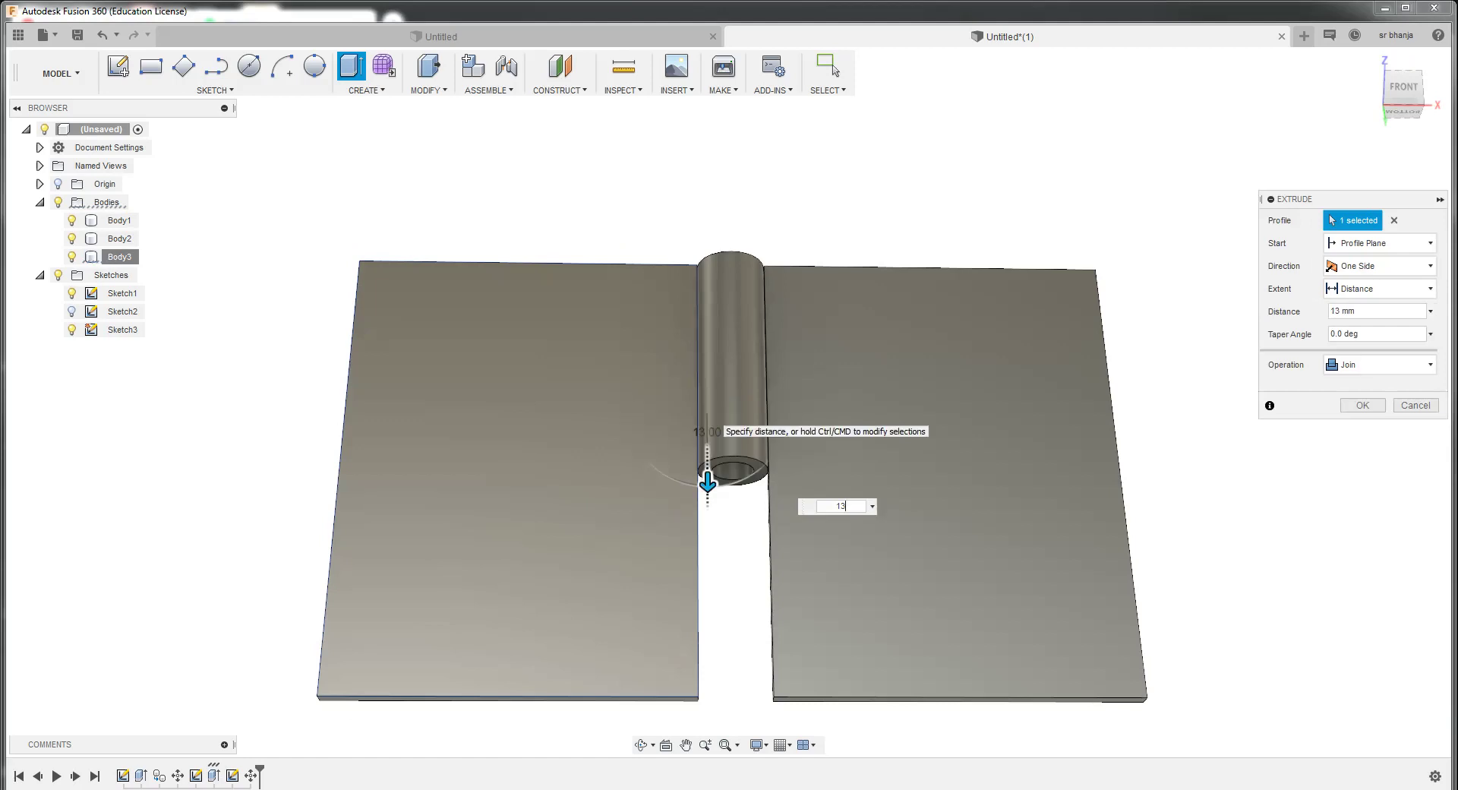
key(BackSpace)
key(BackSpace)
text(12.5)
key(Return)
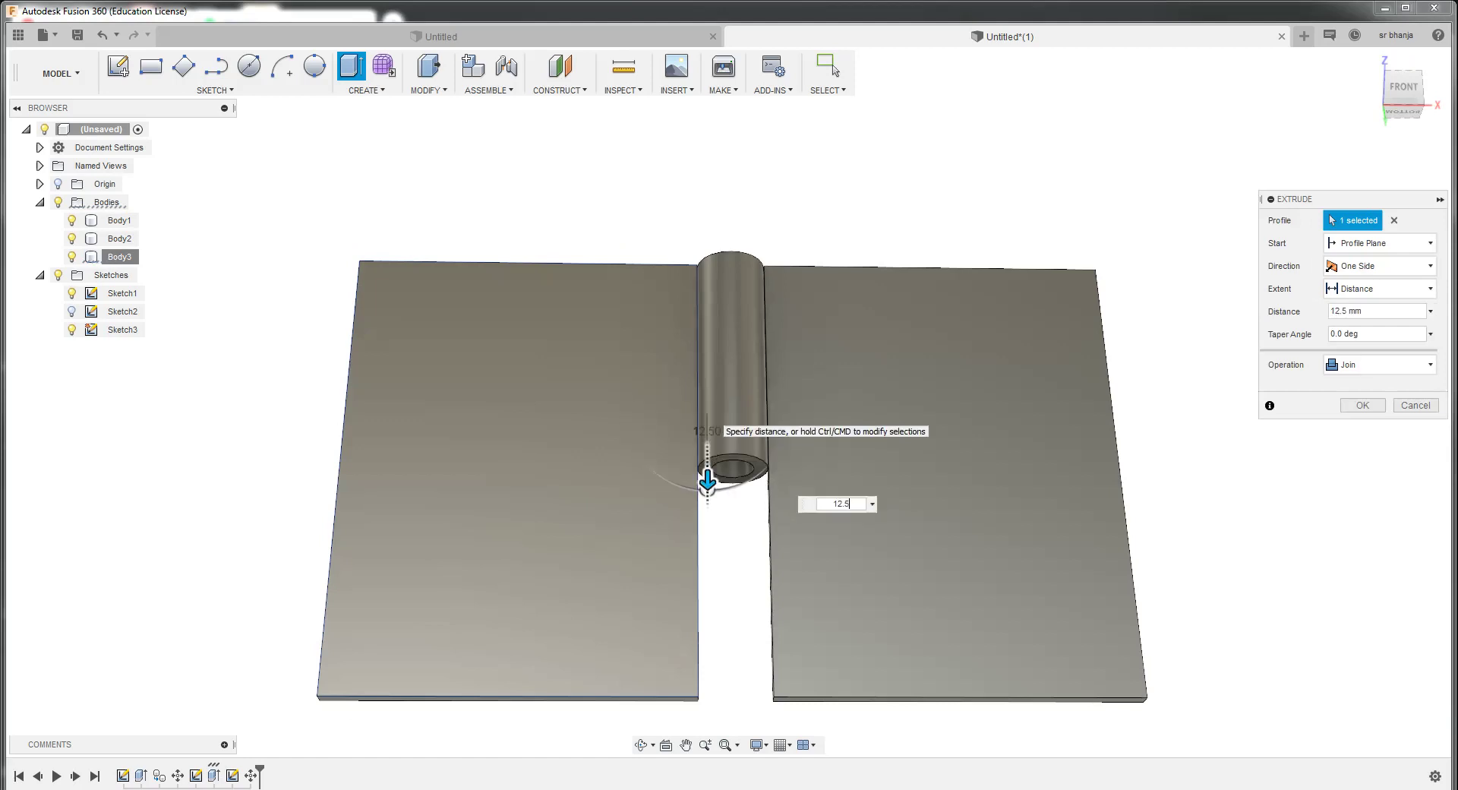
click(1362, 404)
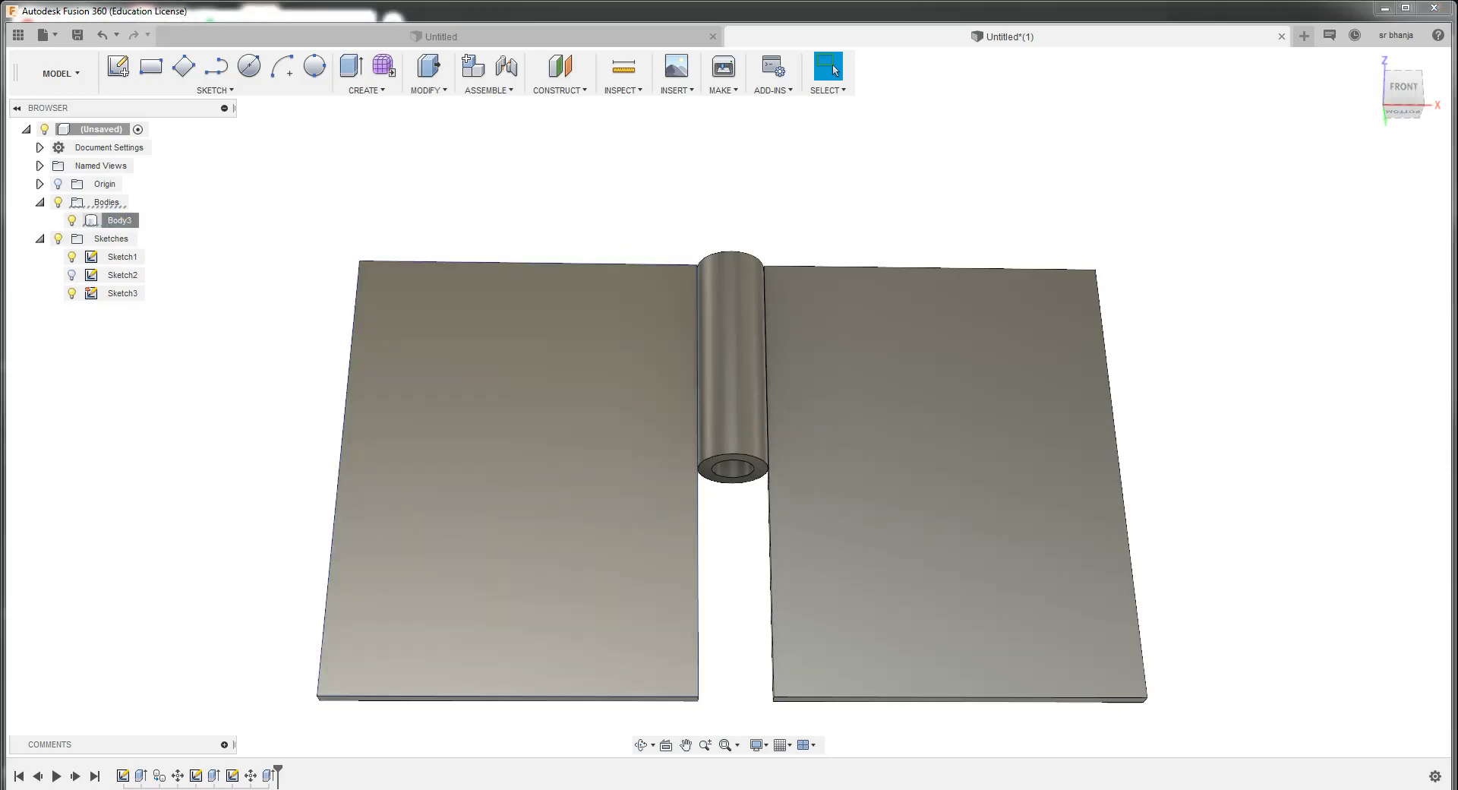
click(119, 220)
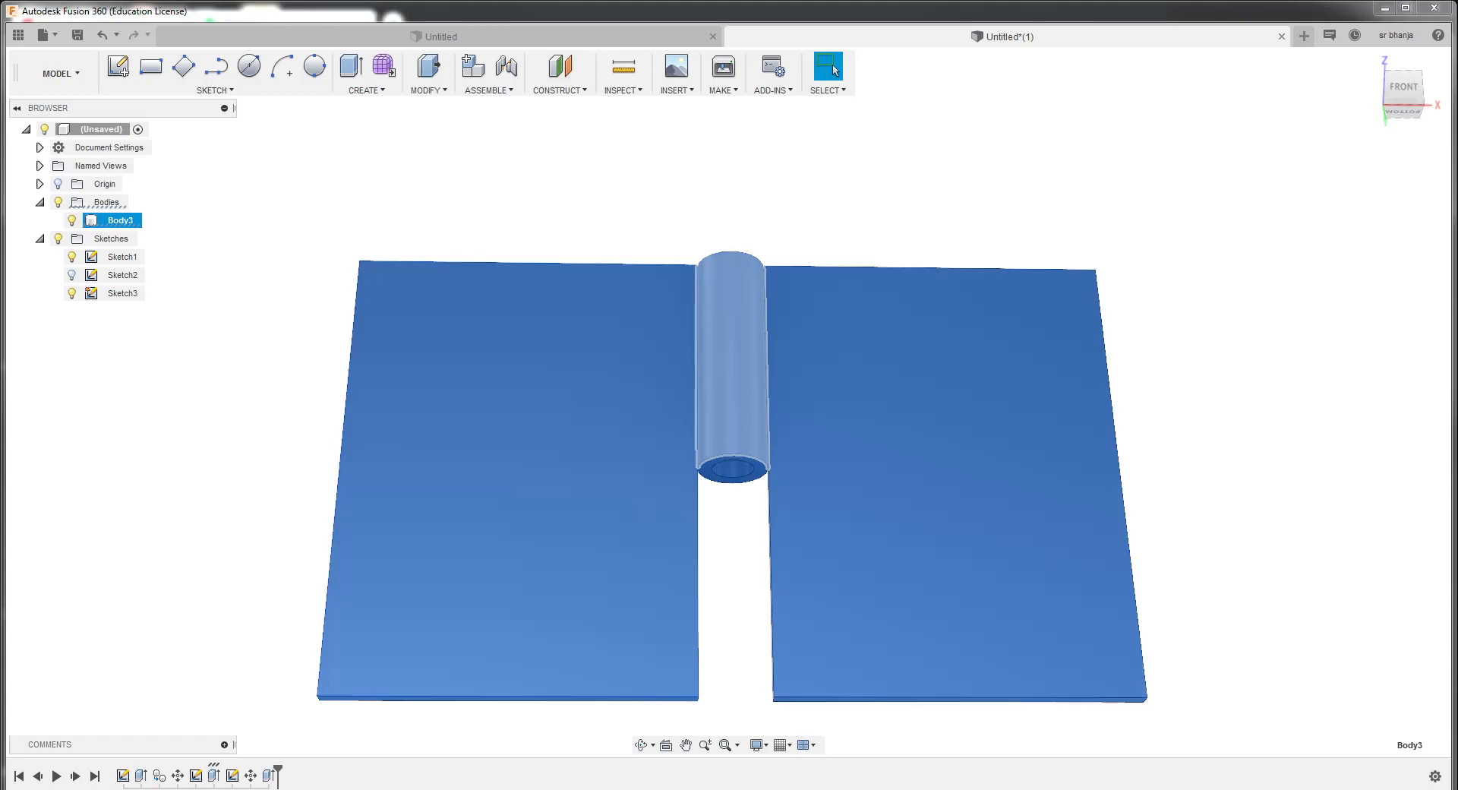
key(ctrl+z)
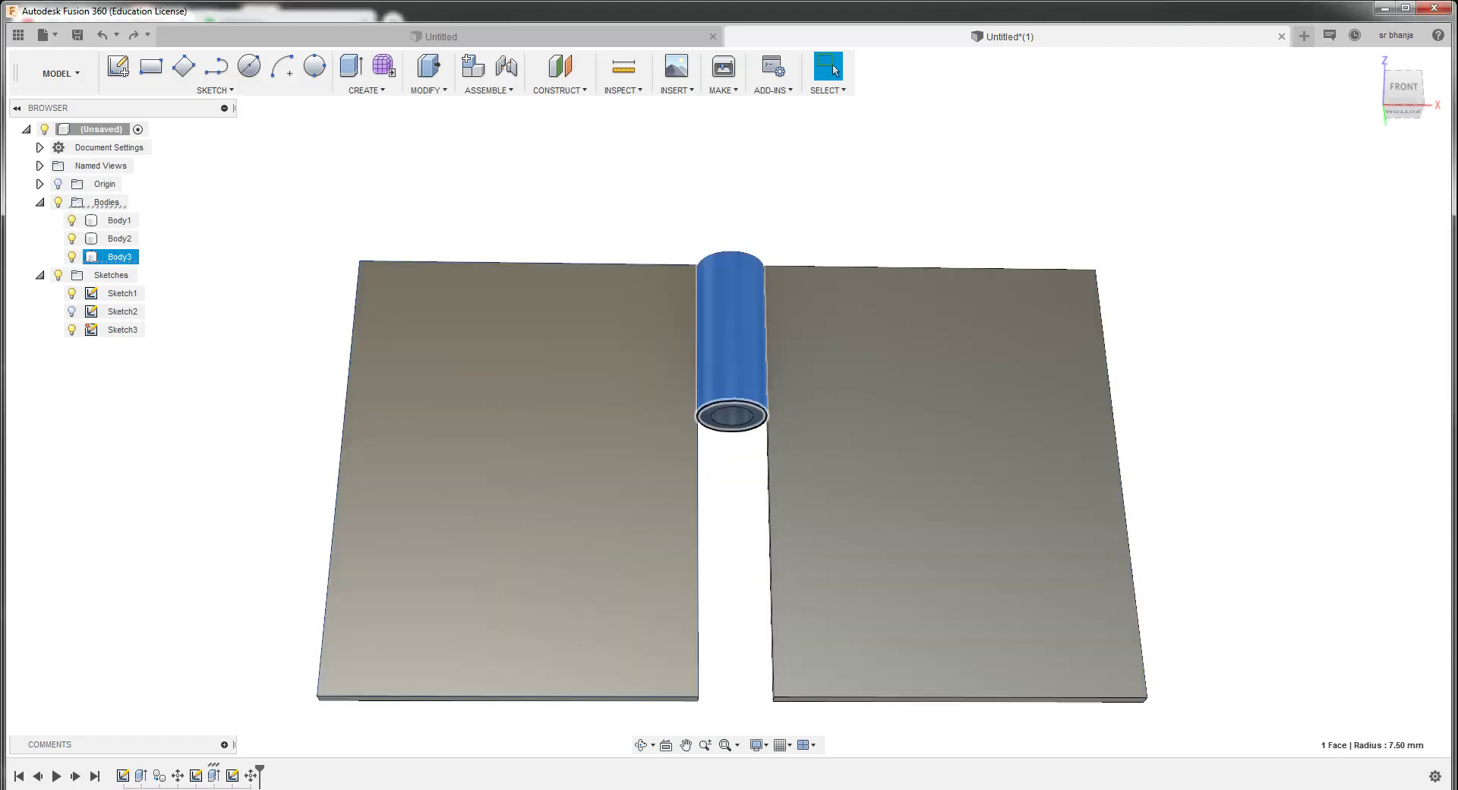
Extrude the tube's end ring face 12.5 mm into Body3 with both plates hidden
click(731, 430)
click(731, 423)
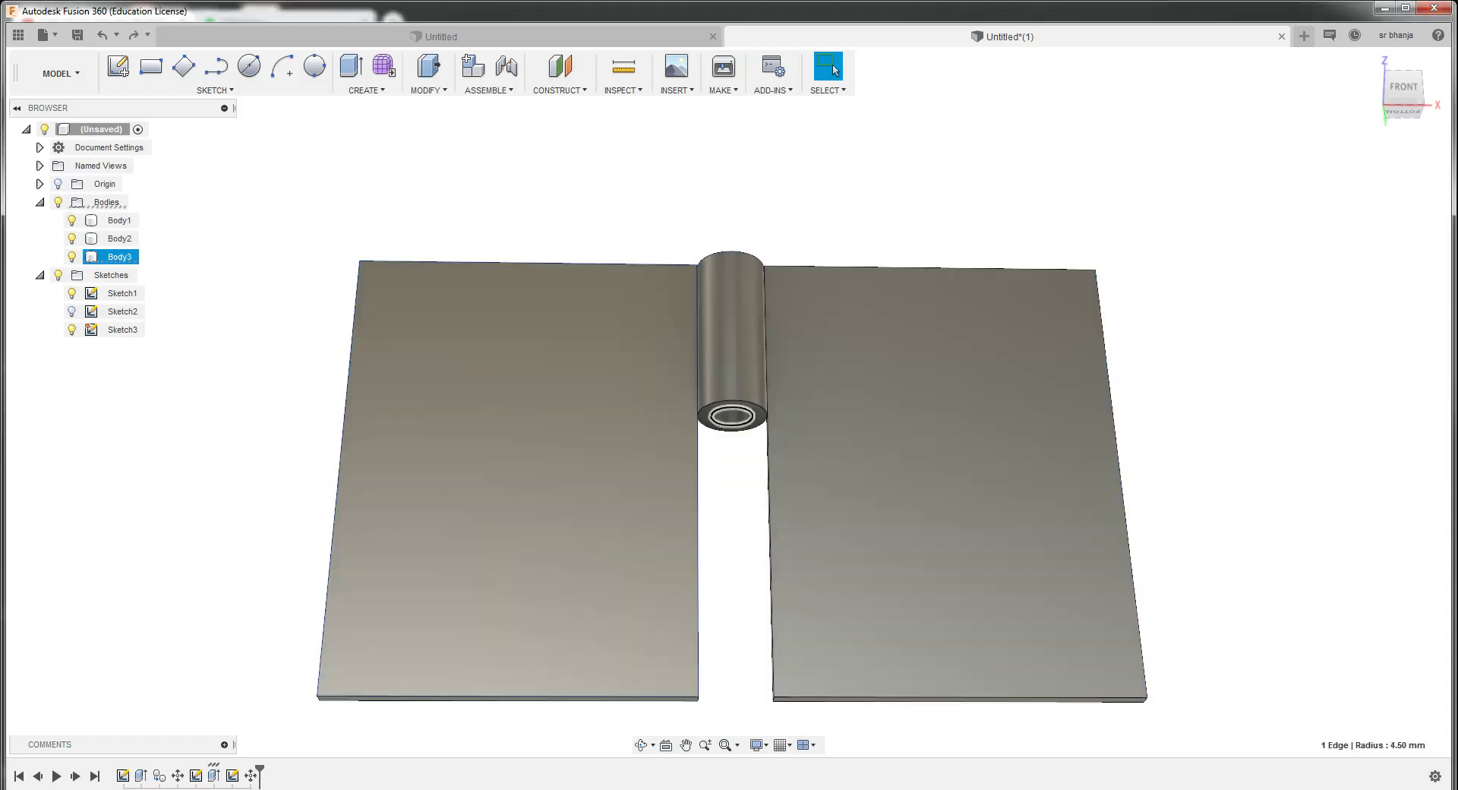
click(731, 426)
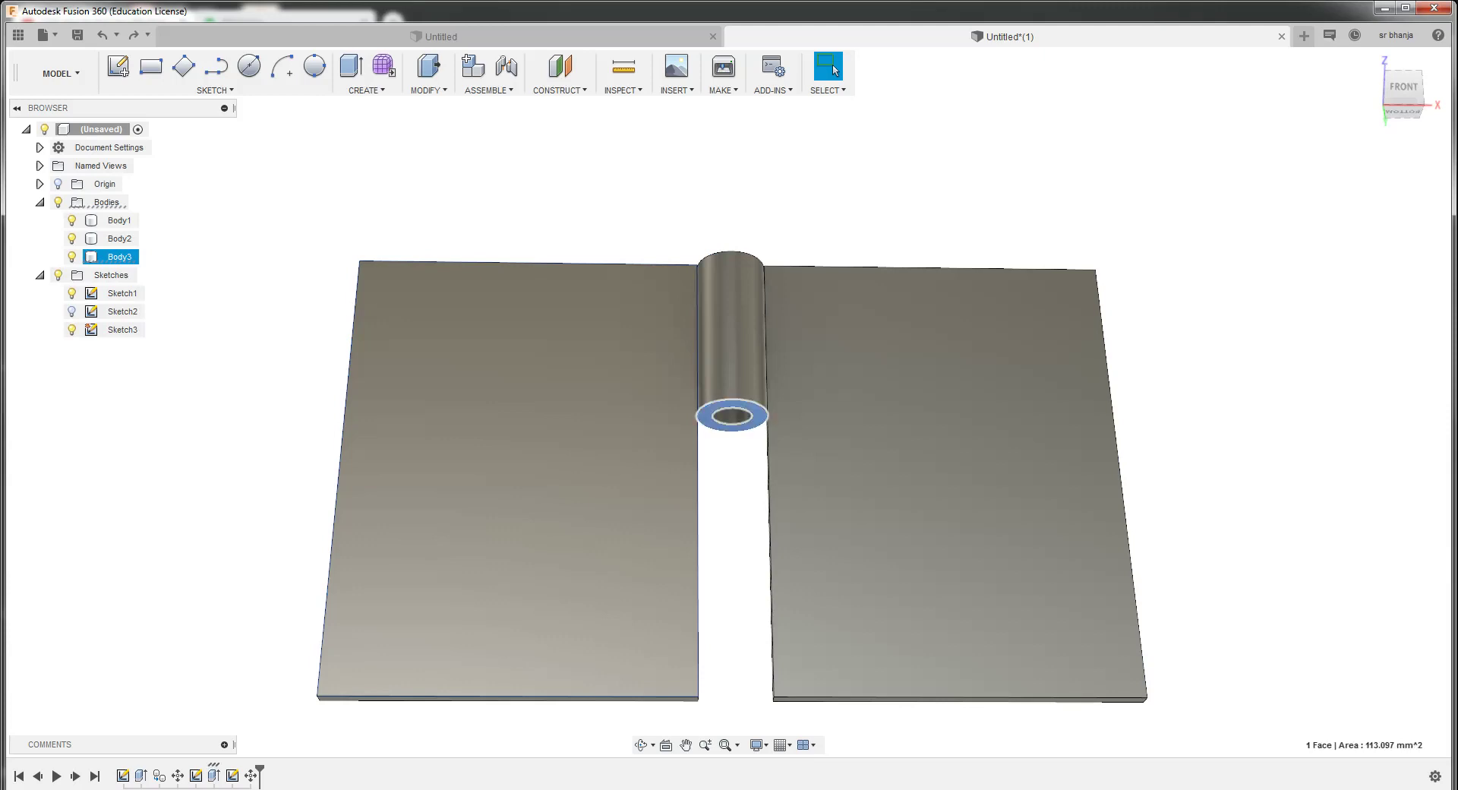
key(e)
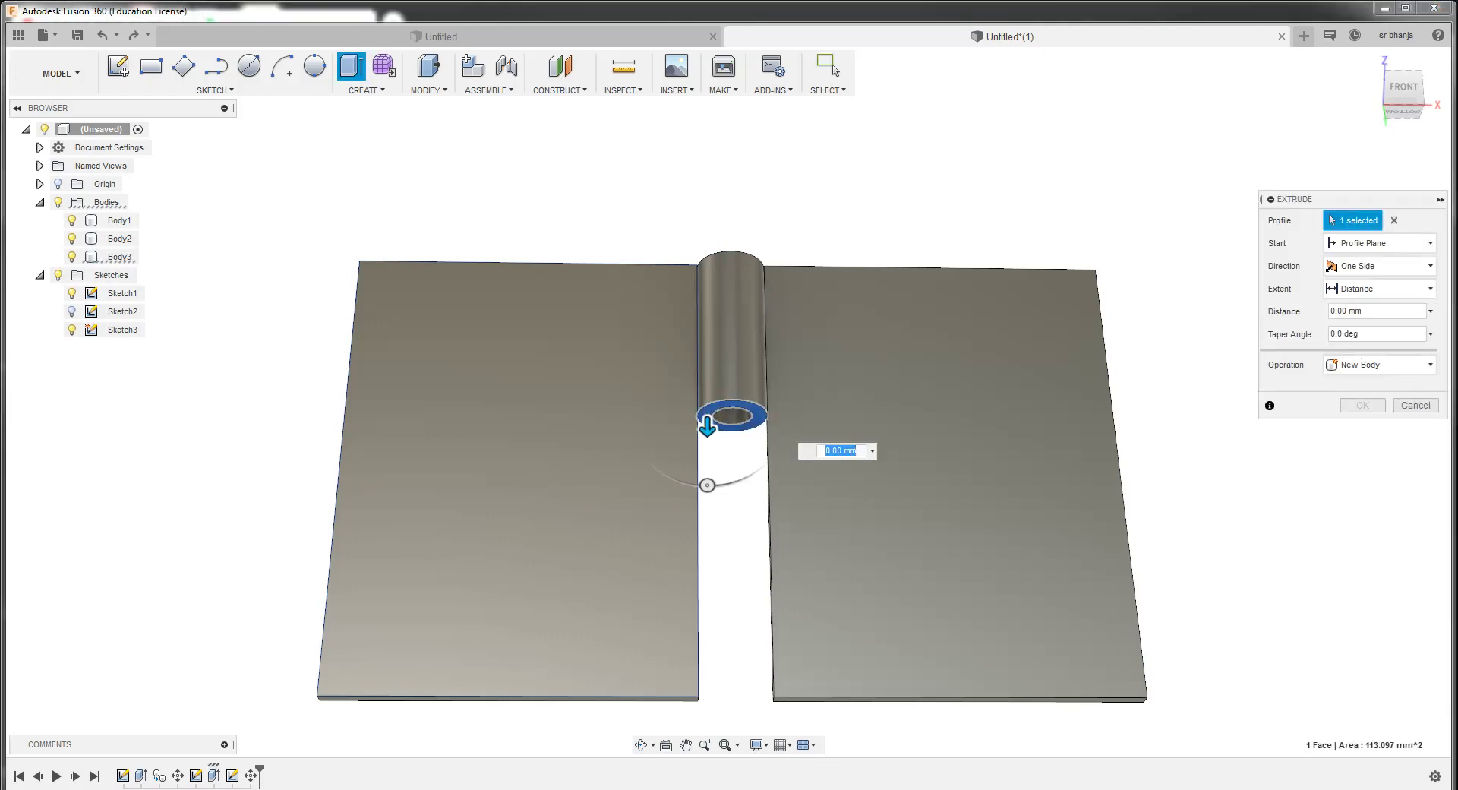
click(1359, 310)
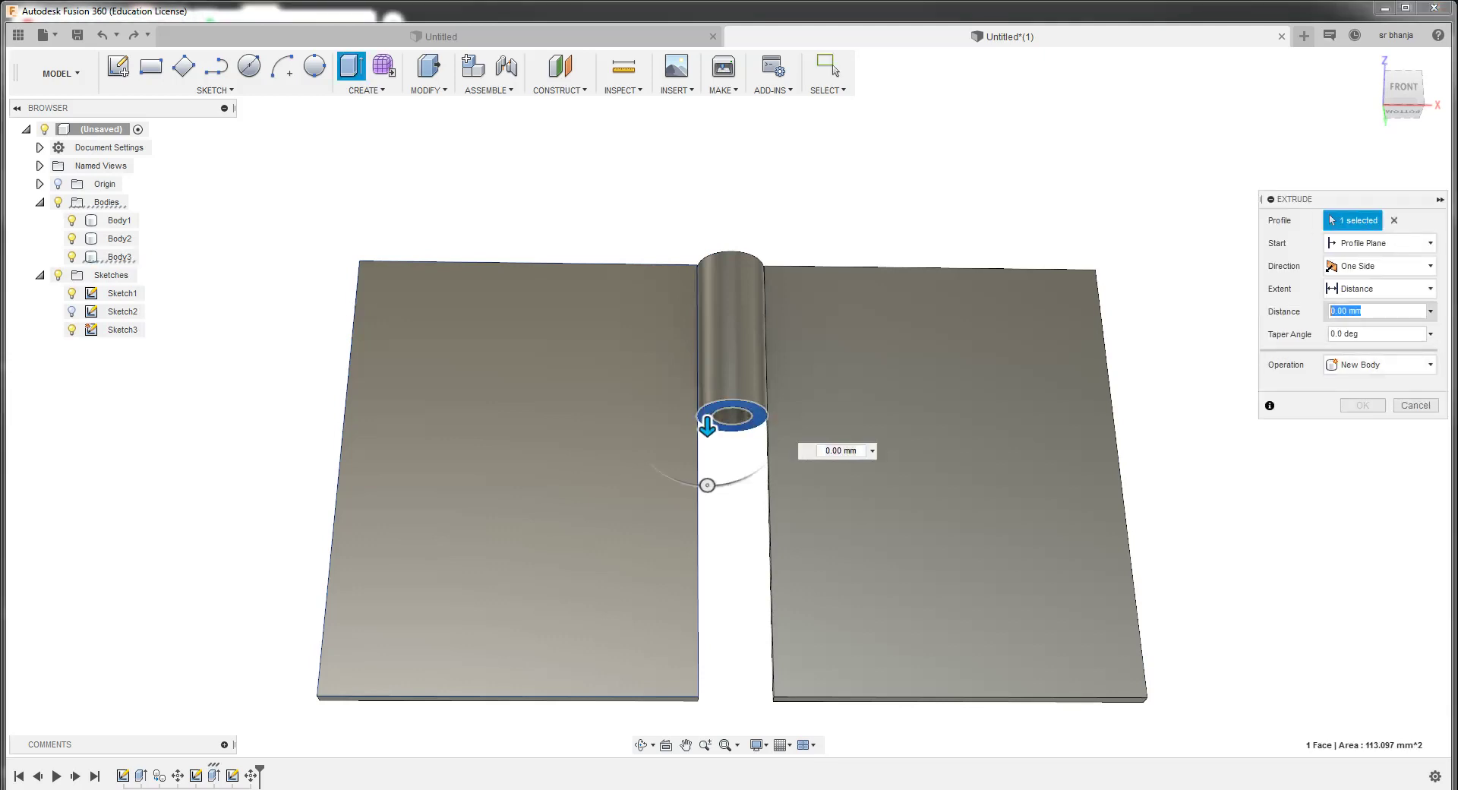
text(12.5)
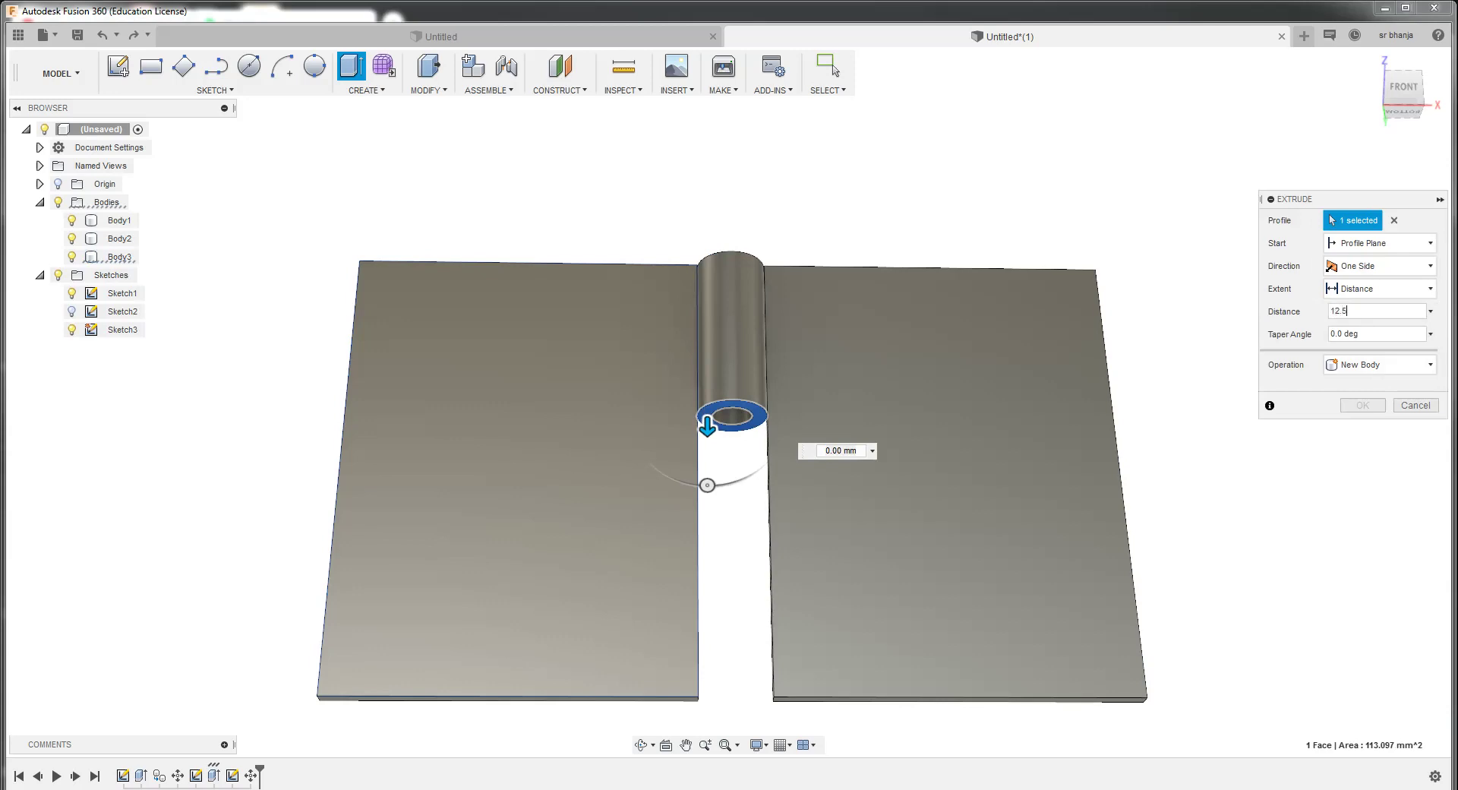
key(Return)
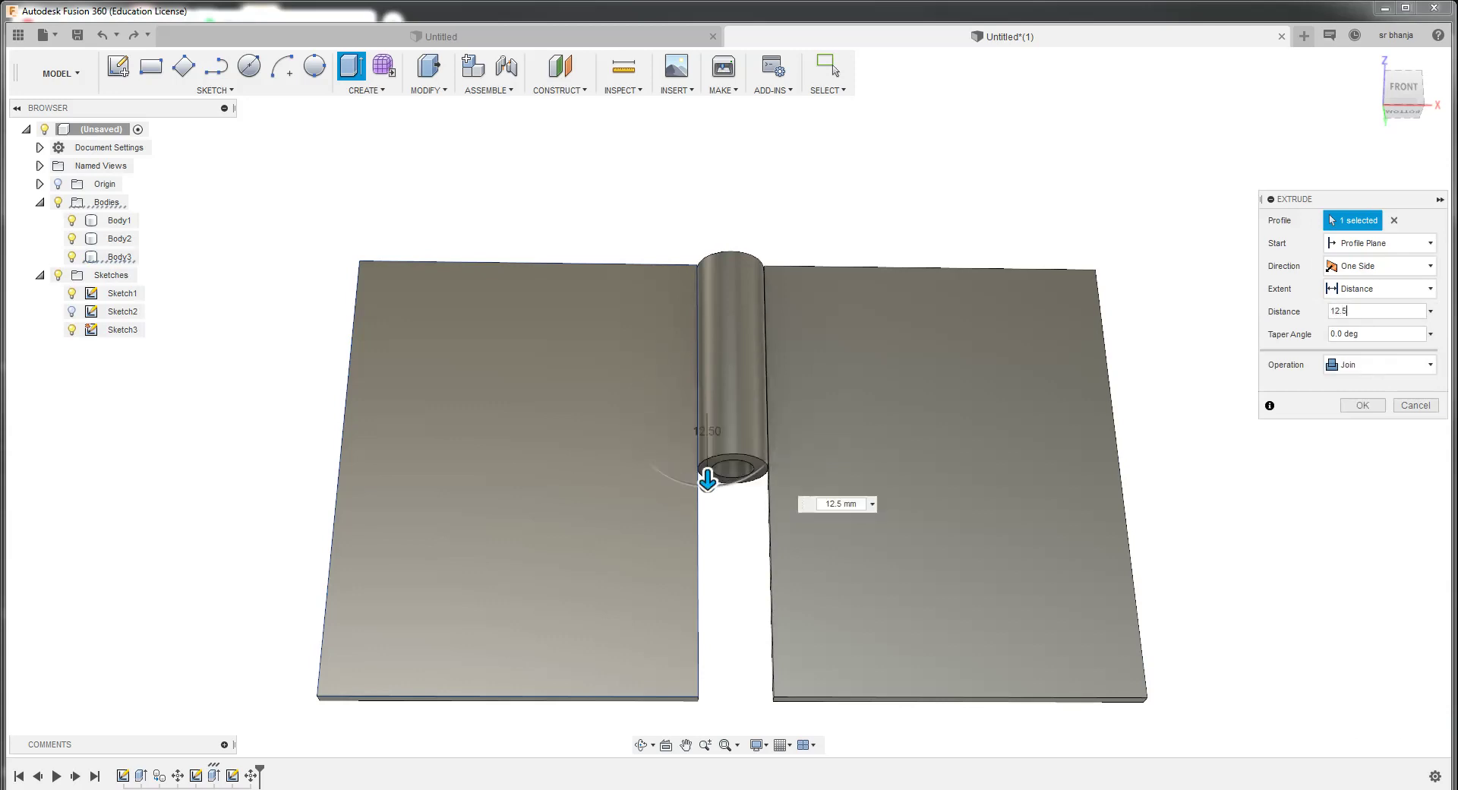
click(72, 239)
click(72, 220)
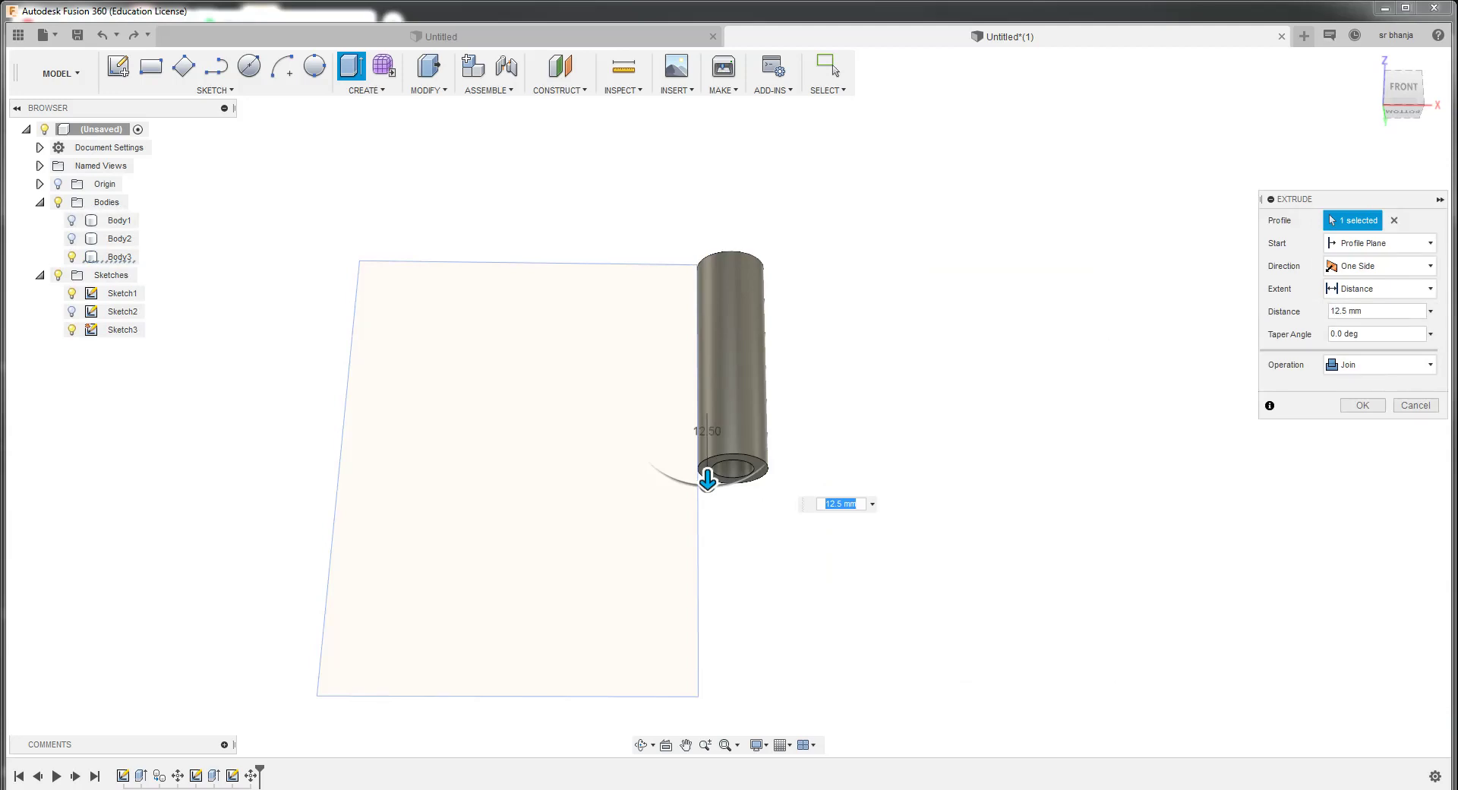
click(1362, 405)
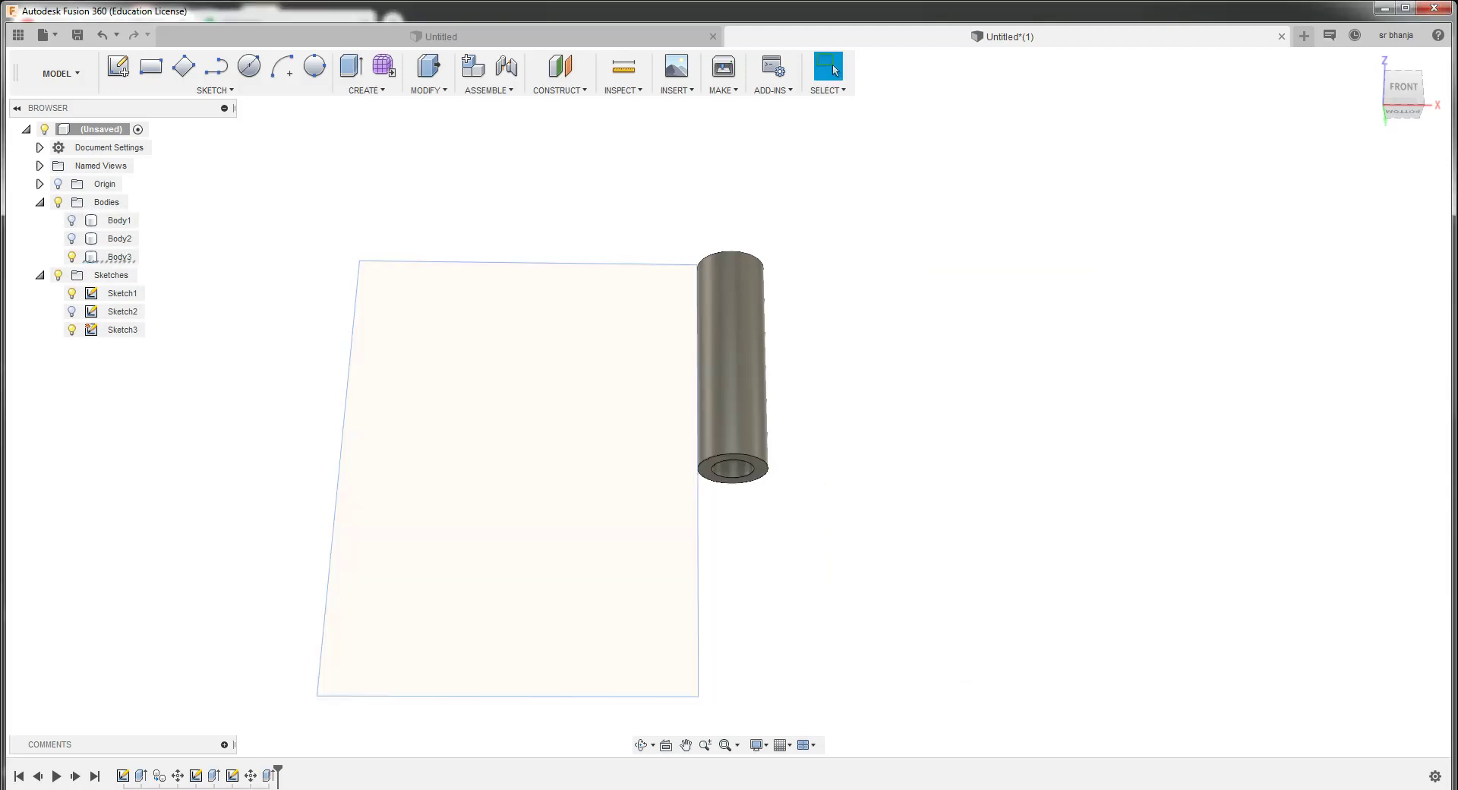
Copy the knuckle tube Body3 into a new body placed 50 mm straight down along Z
right_click(125, 257)
click(167, 268)
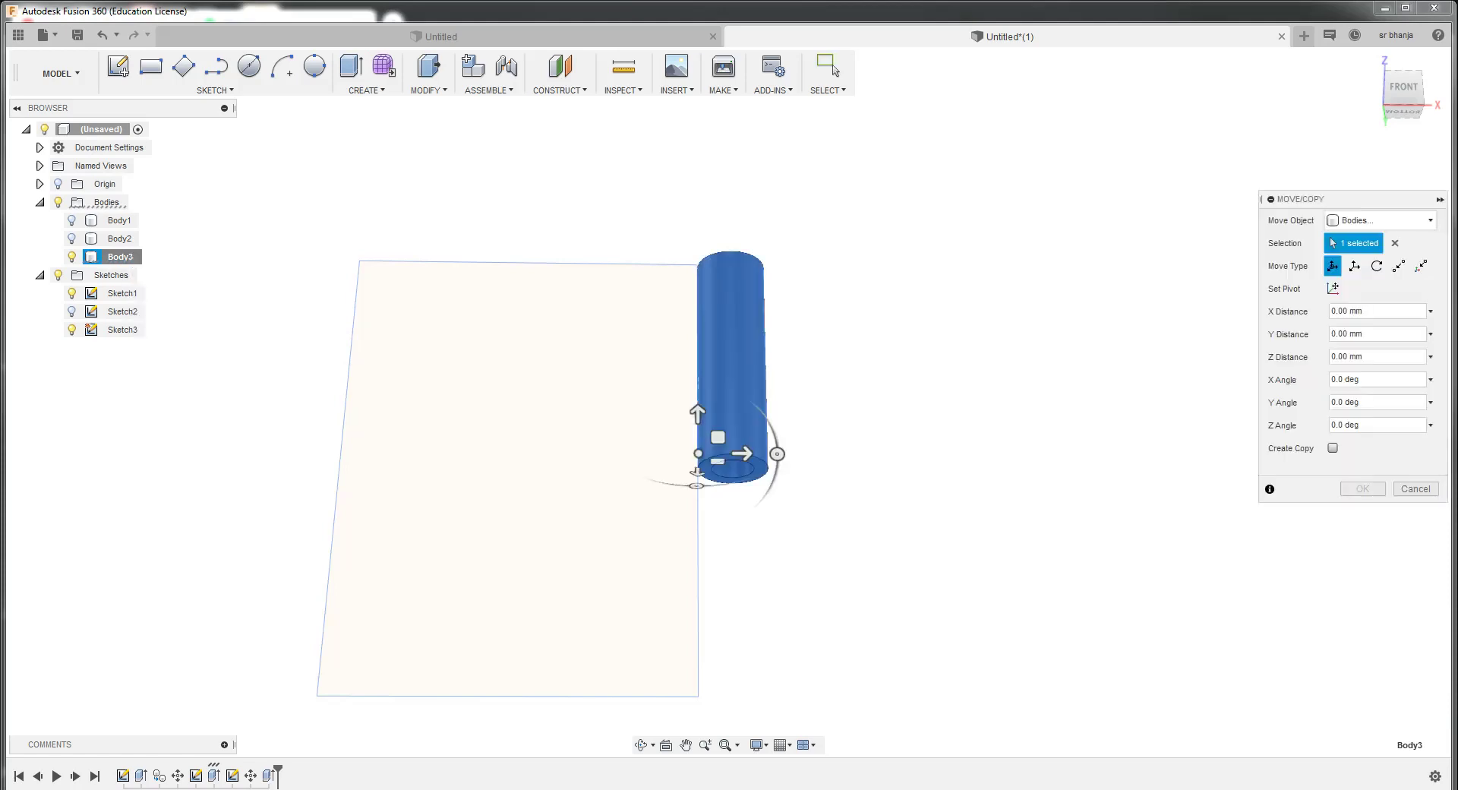
click(1332, 448)
drag(697, 413, 698, 642)
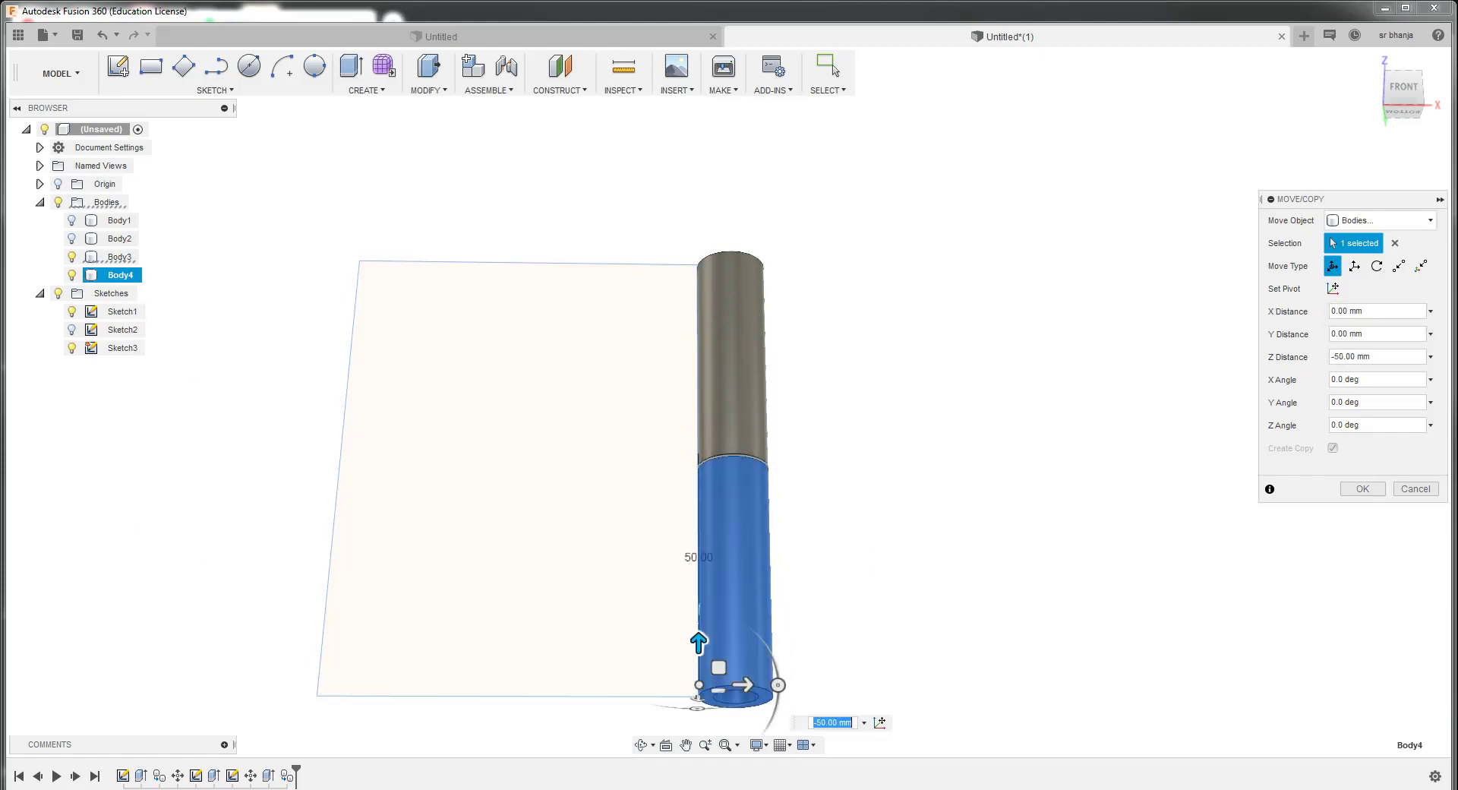
click(1403, 87)
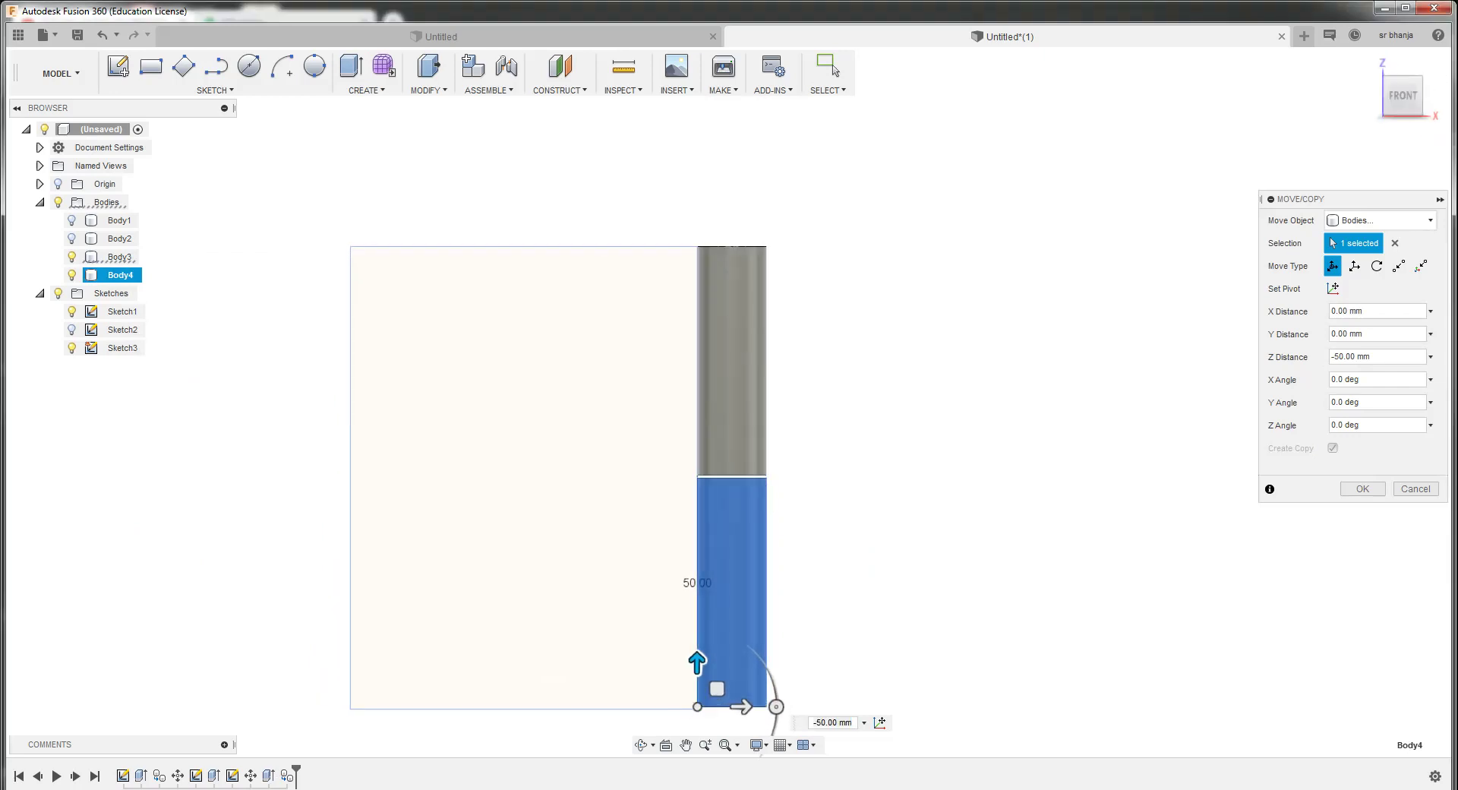
click(1362, 488)
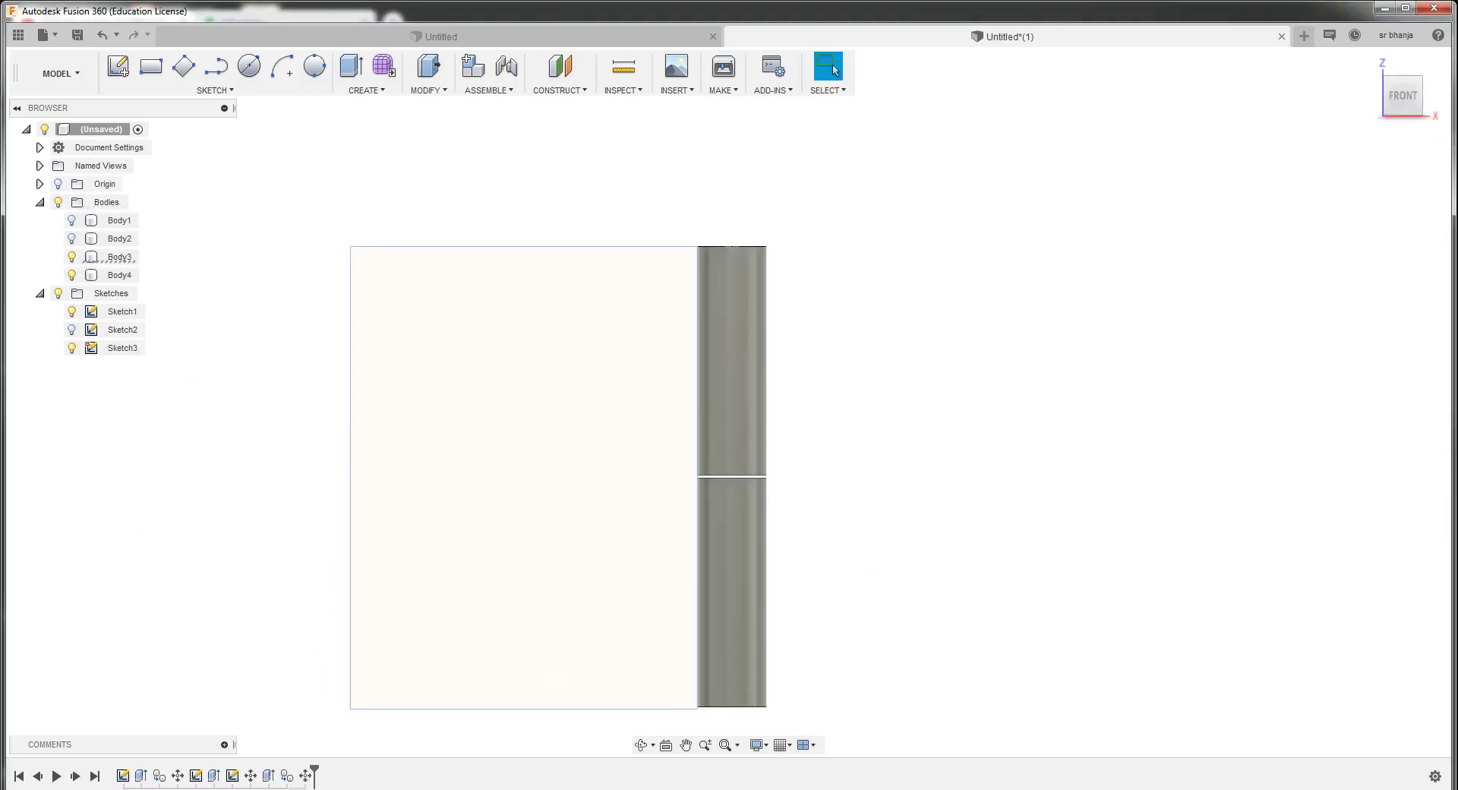
Nudge the copied tube Body4 a further 0.5 mm down along Z to leave a gap
click(119, 275)
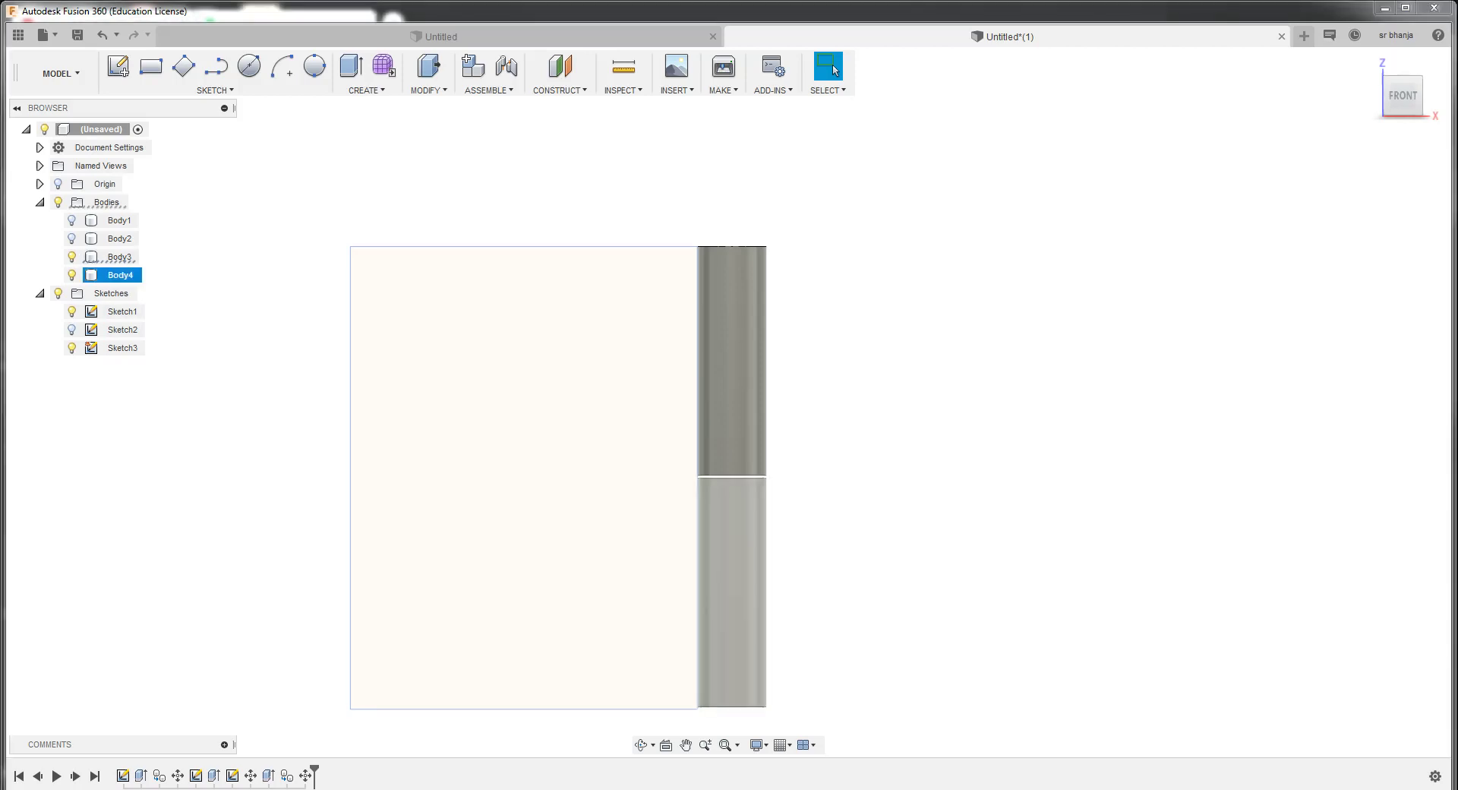
right_click(119, 275)
click(159, 292)
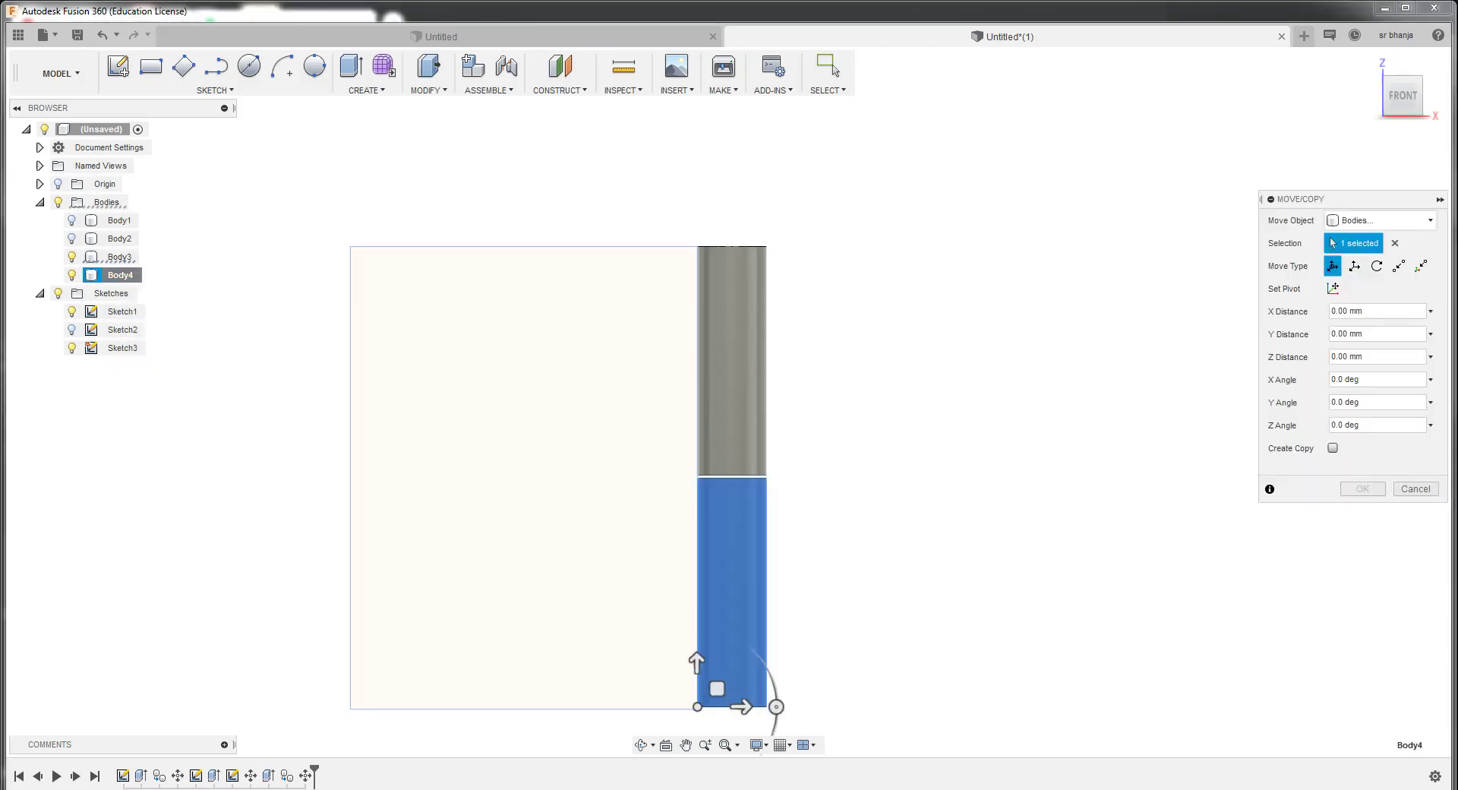
scroll(793, 417, down, 2)
scroll(793, 418, down, 2)
scroll(794, 417, up, 2)
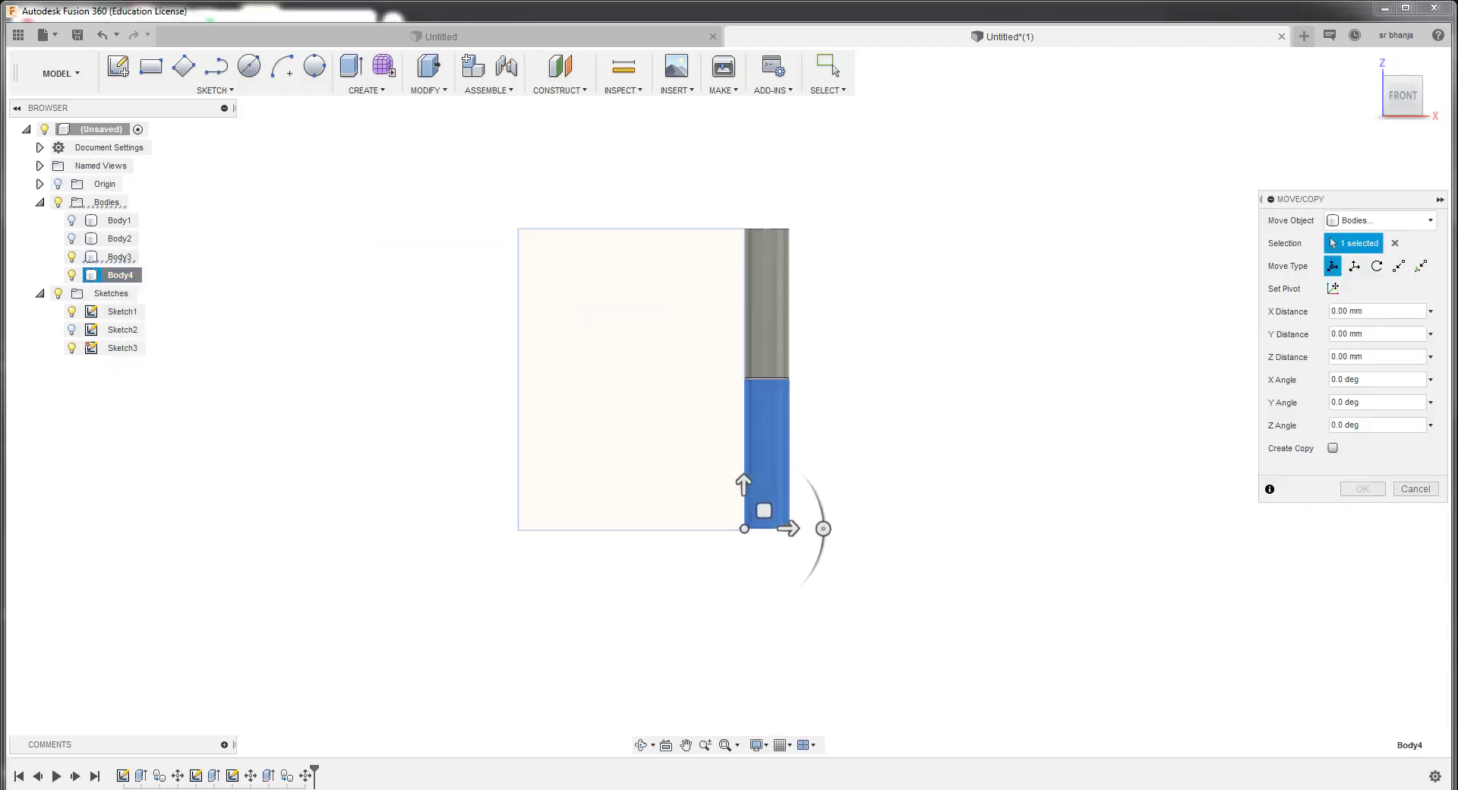
scroll(794, 417, up, 3)
scroll(743, 544, up, 2)
scroll(743, 545, up, 2)
scroll(742, 544, up, 2)
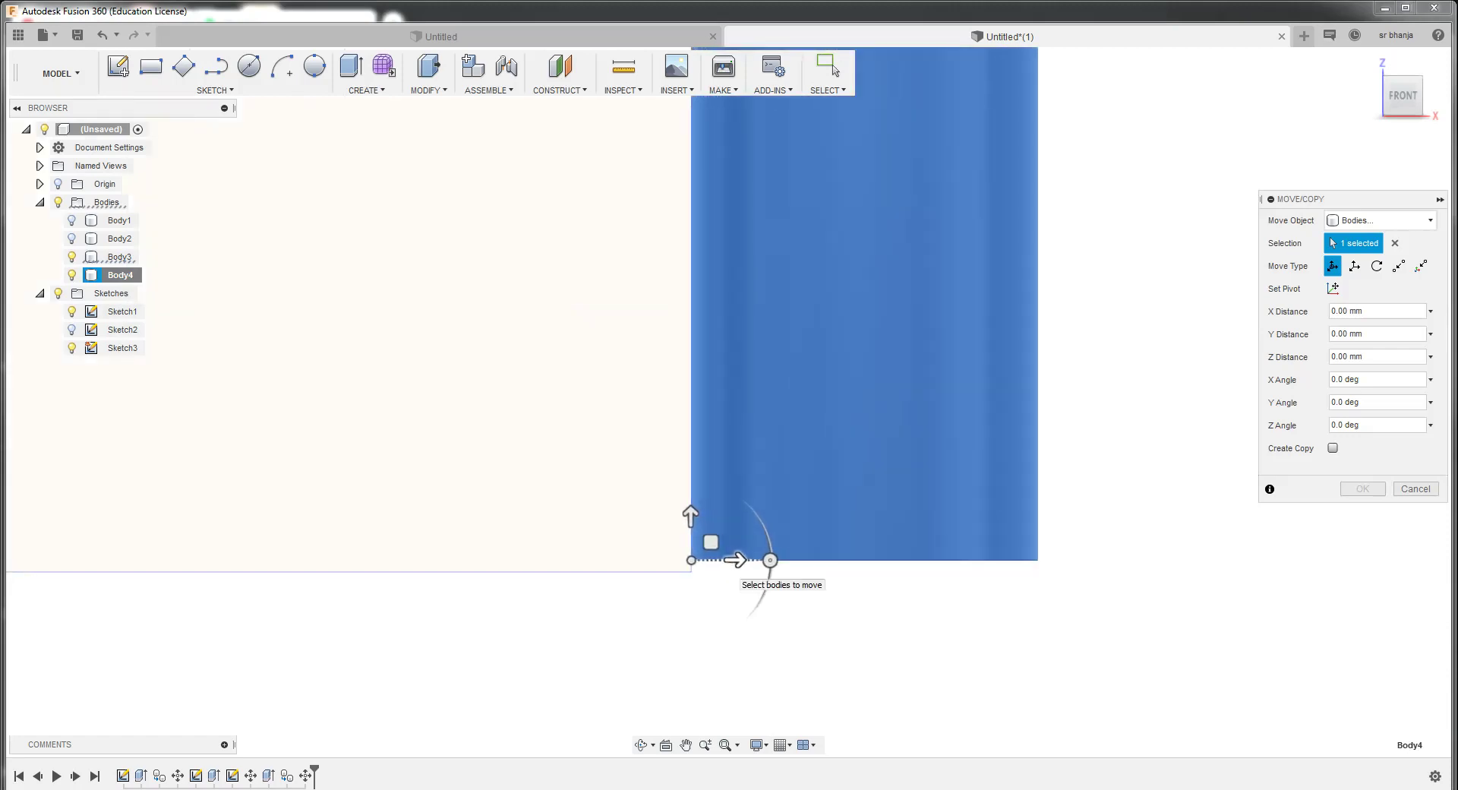
scroll(742, 544, up, 1)
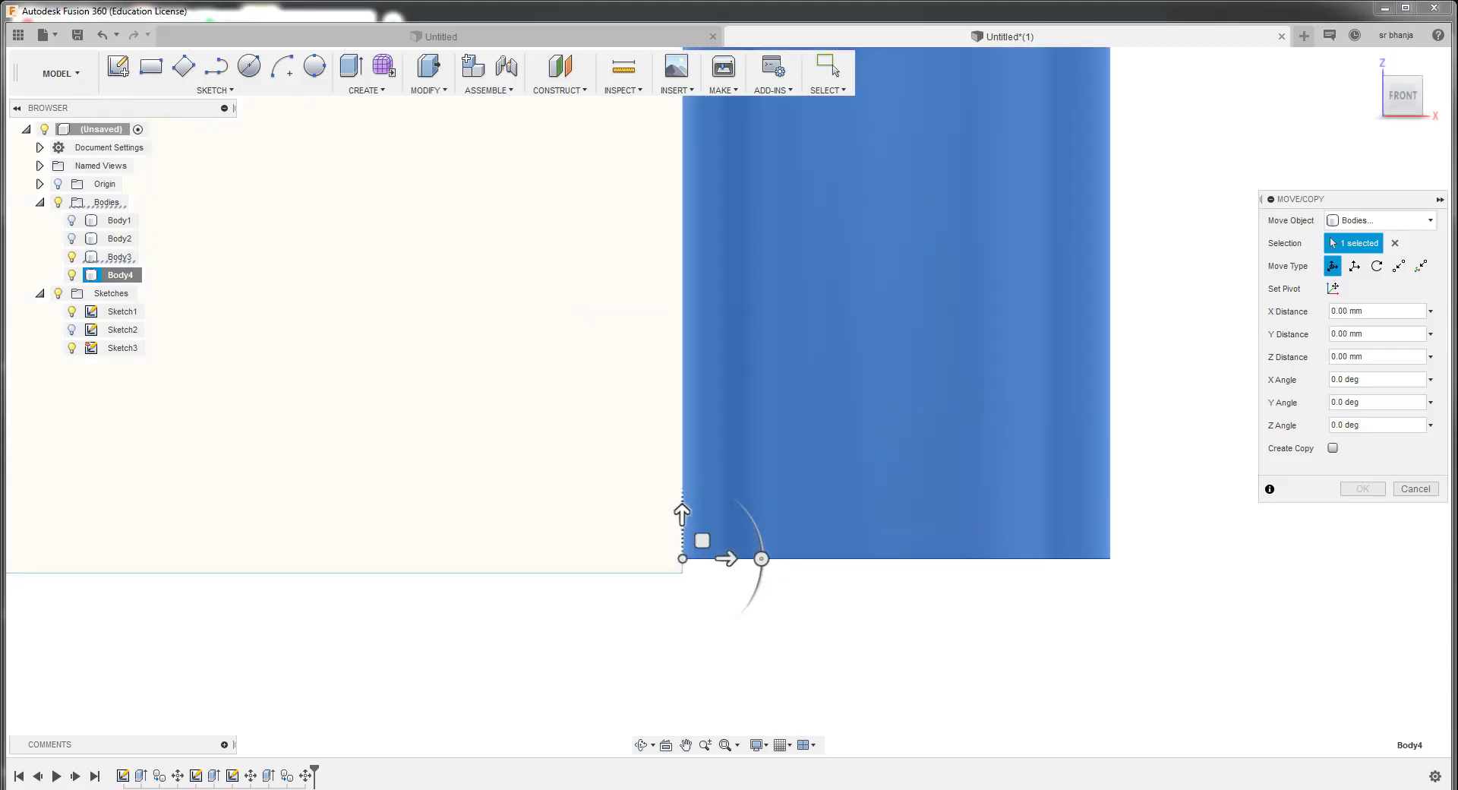
click(681, 514)
drag(681, 514, 682, 527)
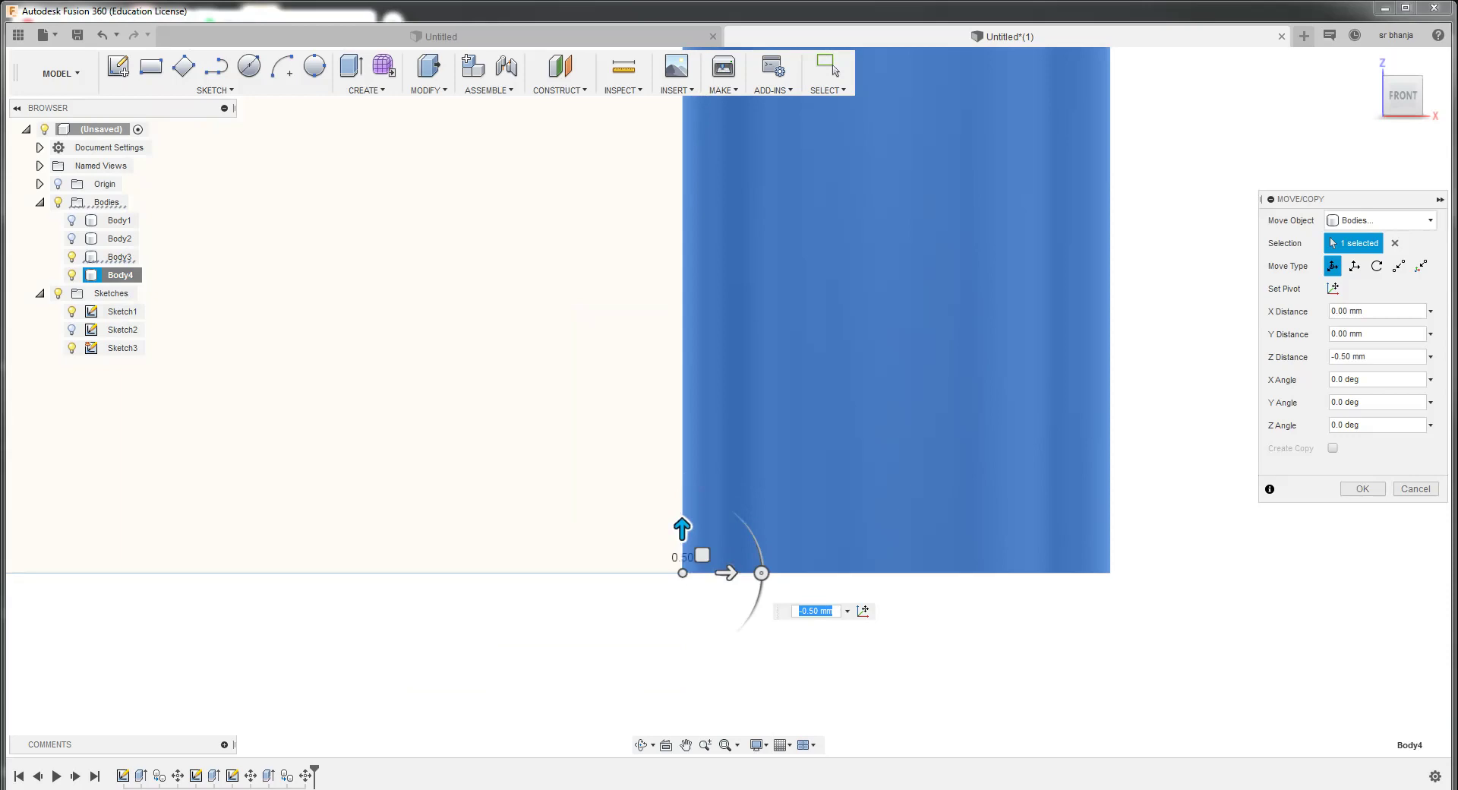
key(Return)
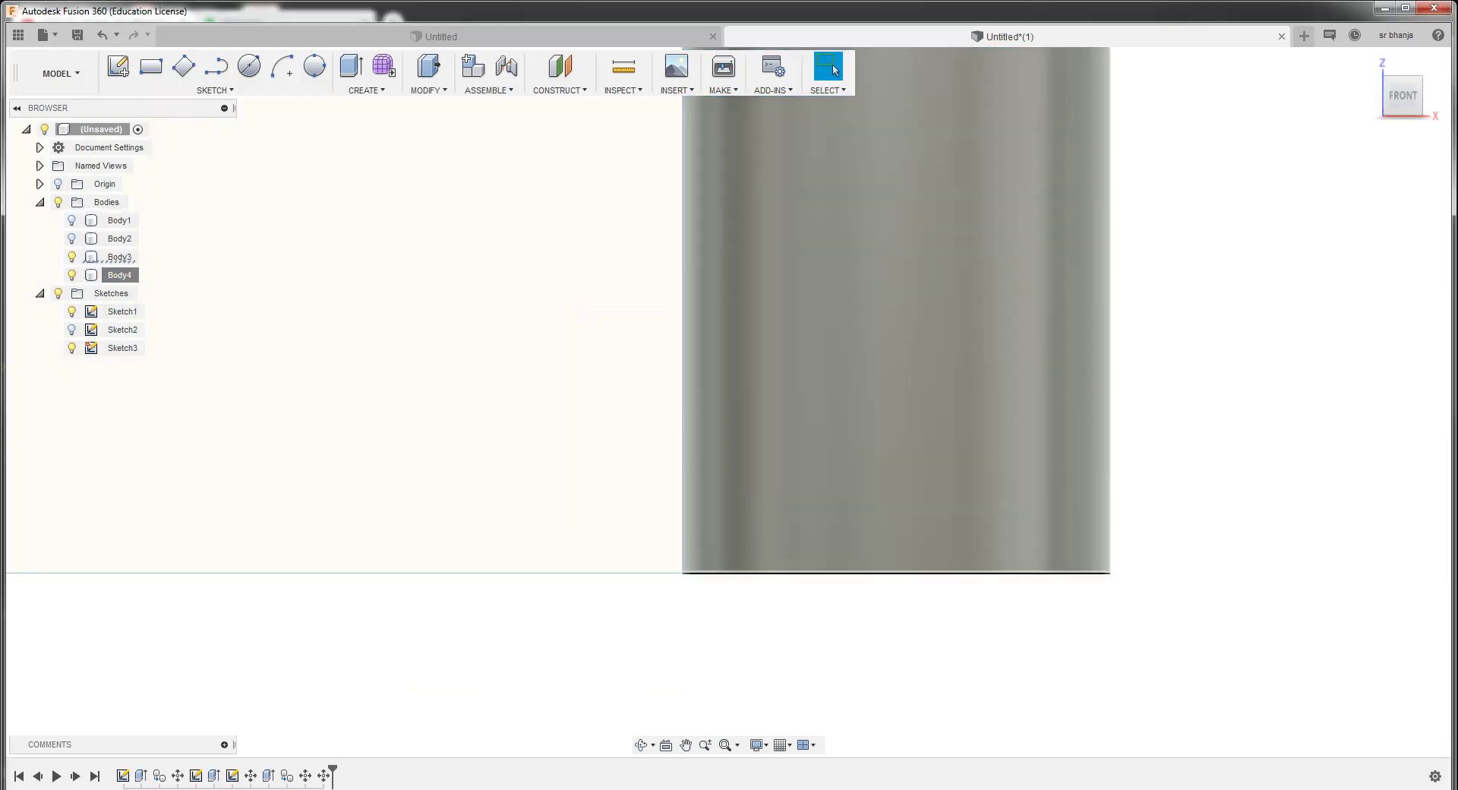
key(F6)
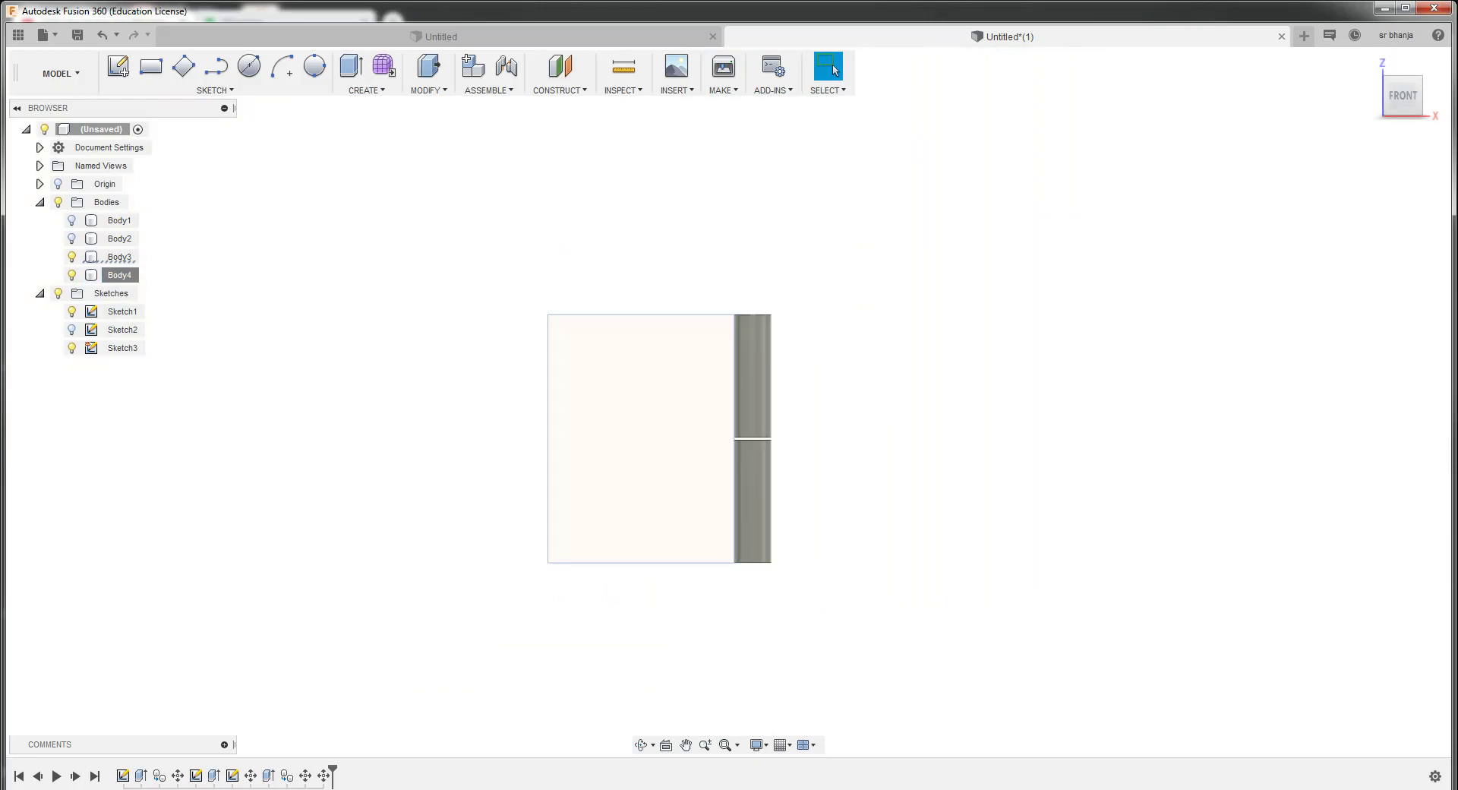
Show the hinge plates again and orbit to an elevated view
click(119, 256)
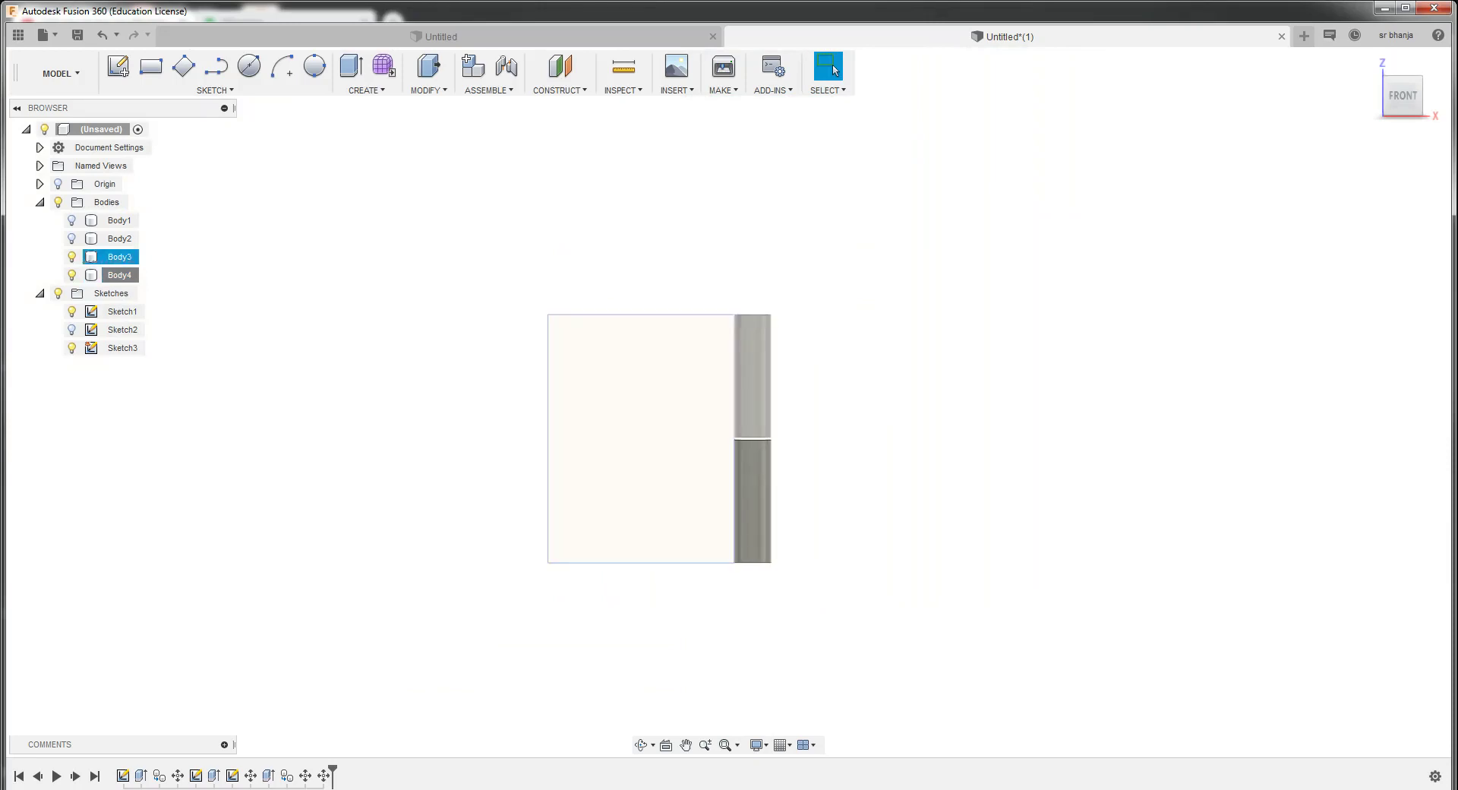
click(119, 256)
click(119, 239)
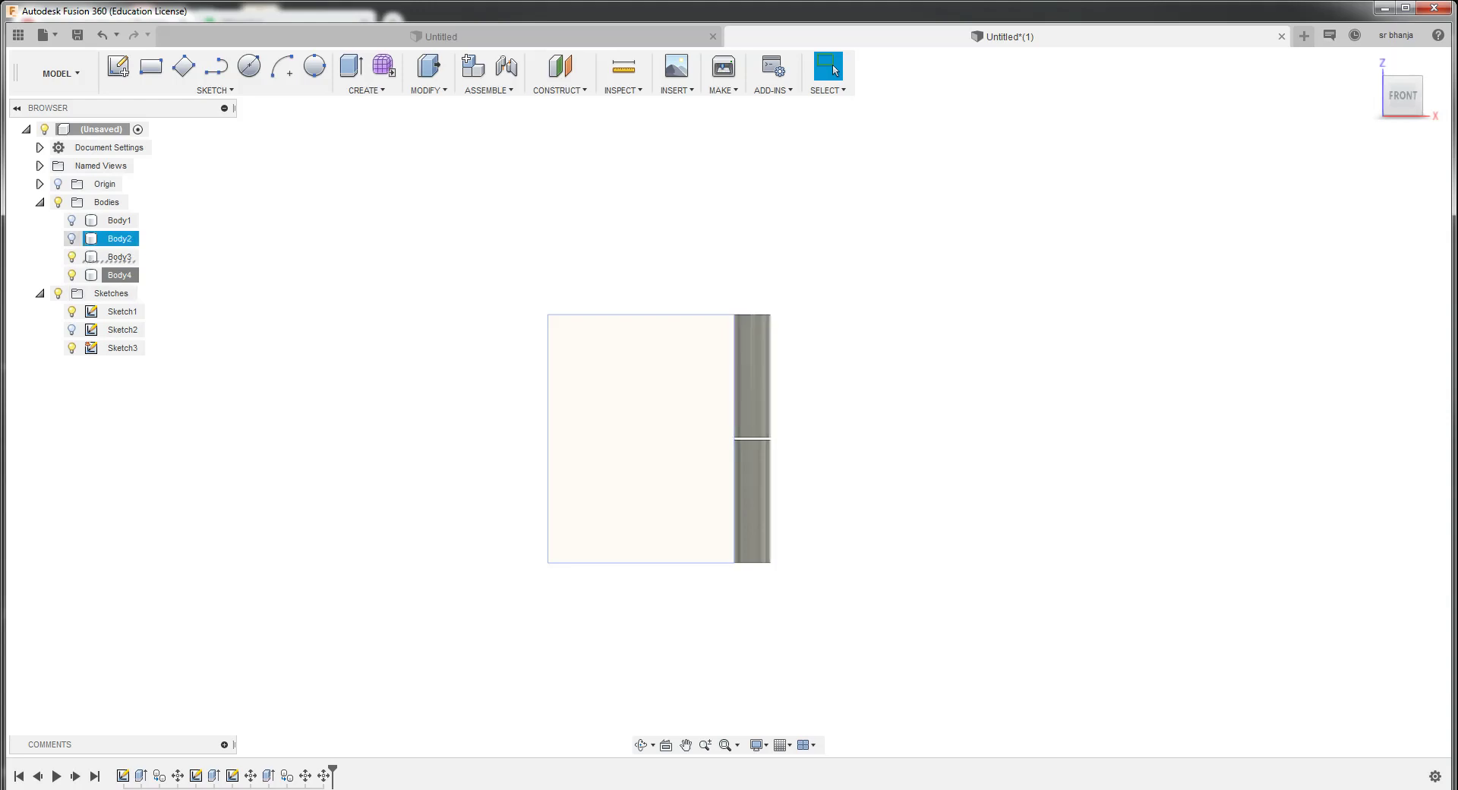
click(72, 221)
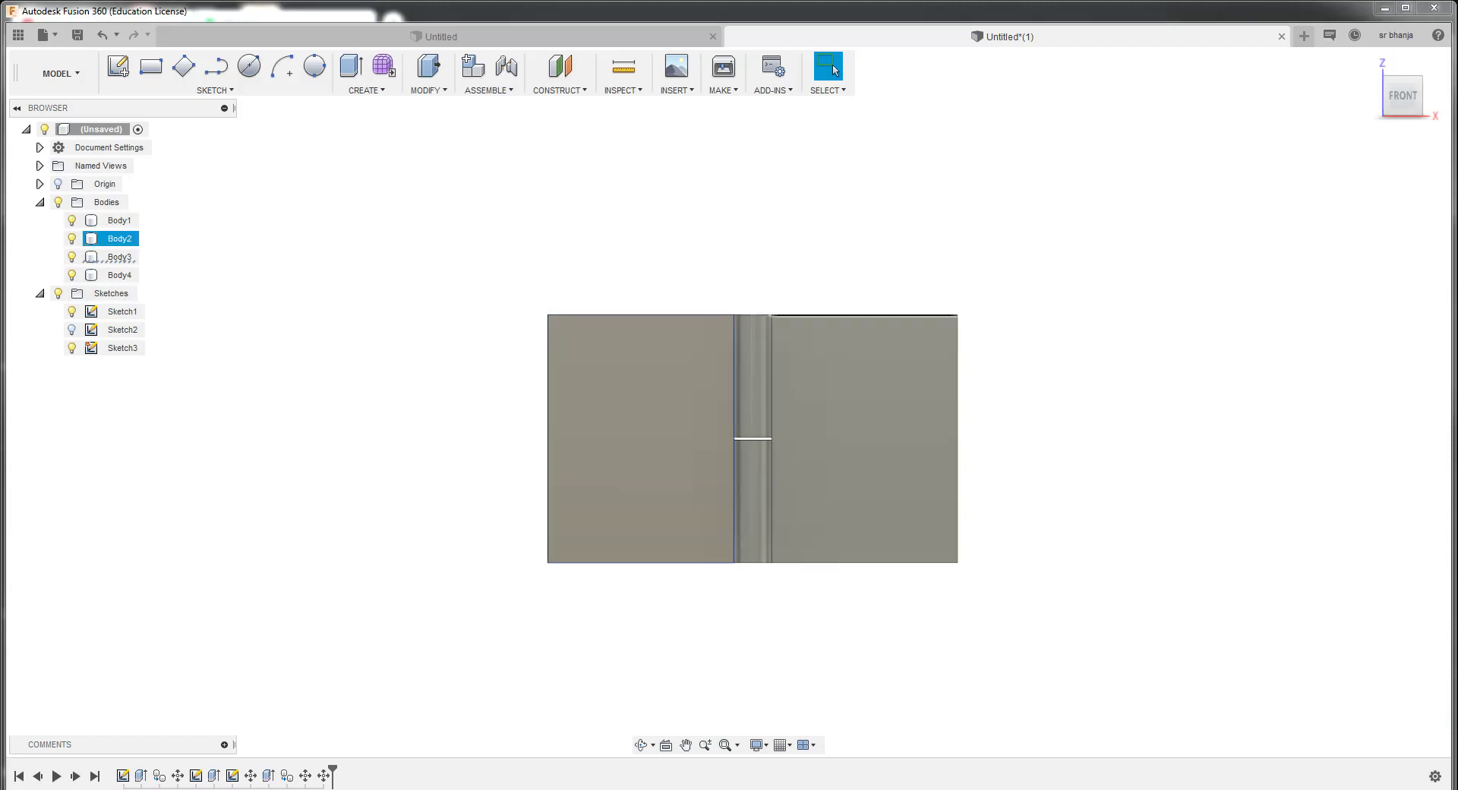
drag(1399, 91, 1402, 115)
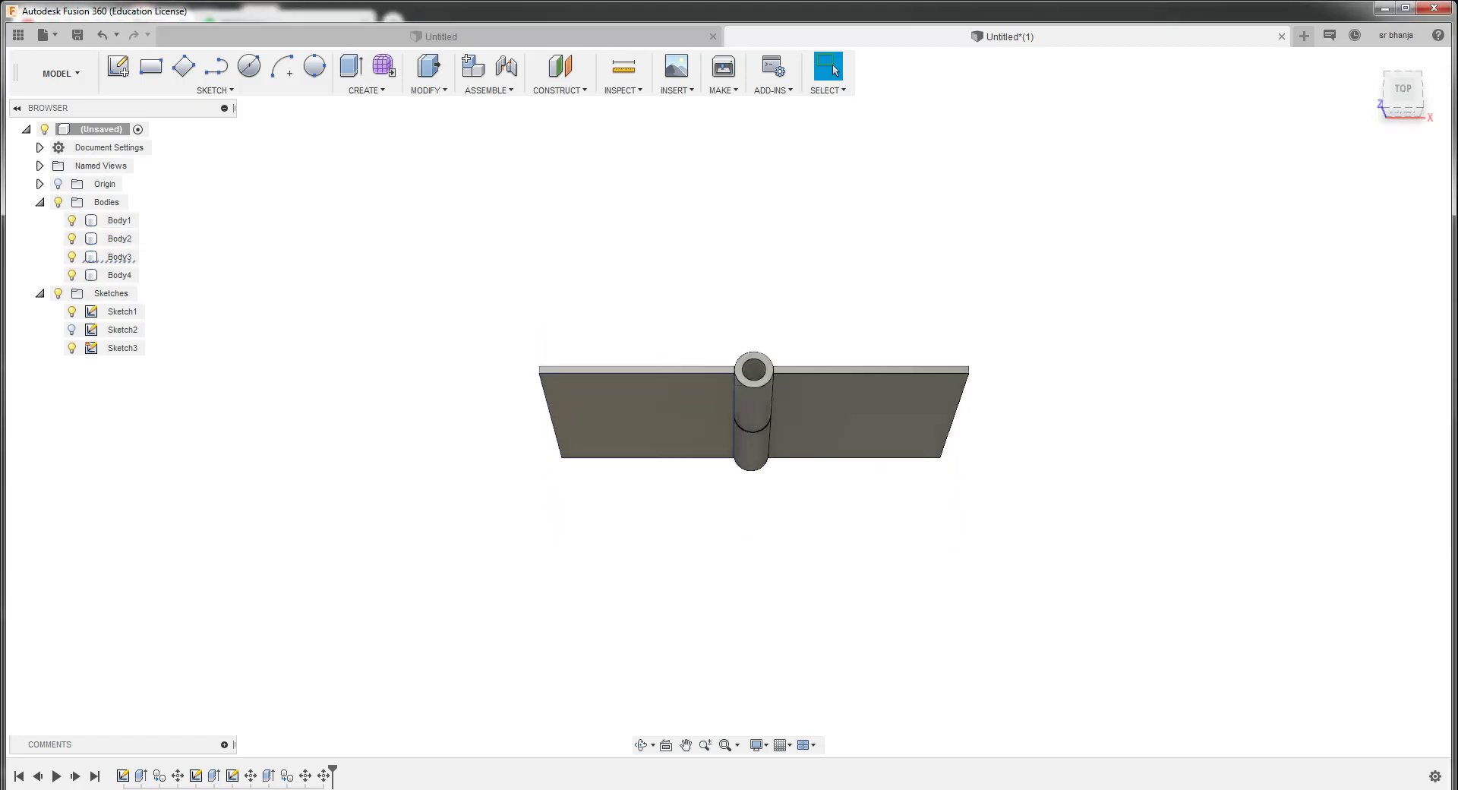
Show Sketch2 and hide Body1 through Body4 so only sketch outlines remain
click(72, 329)
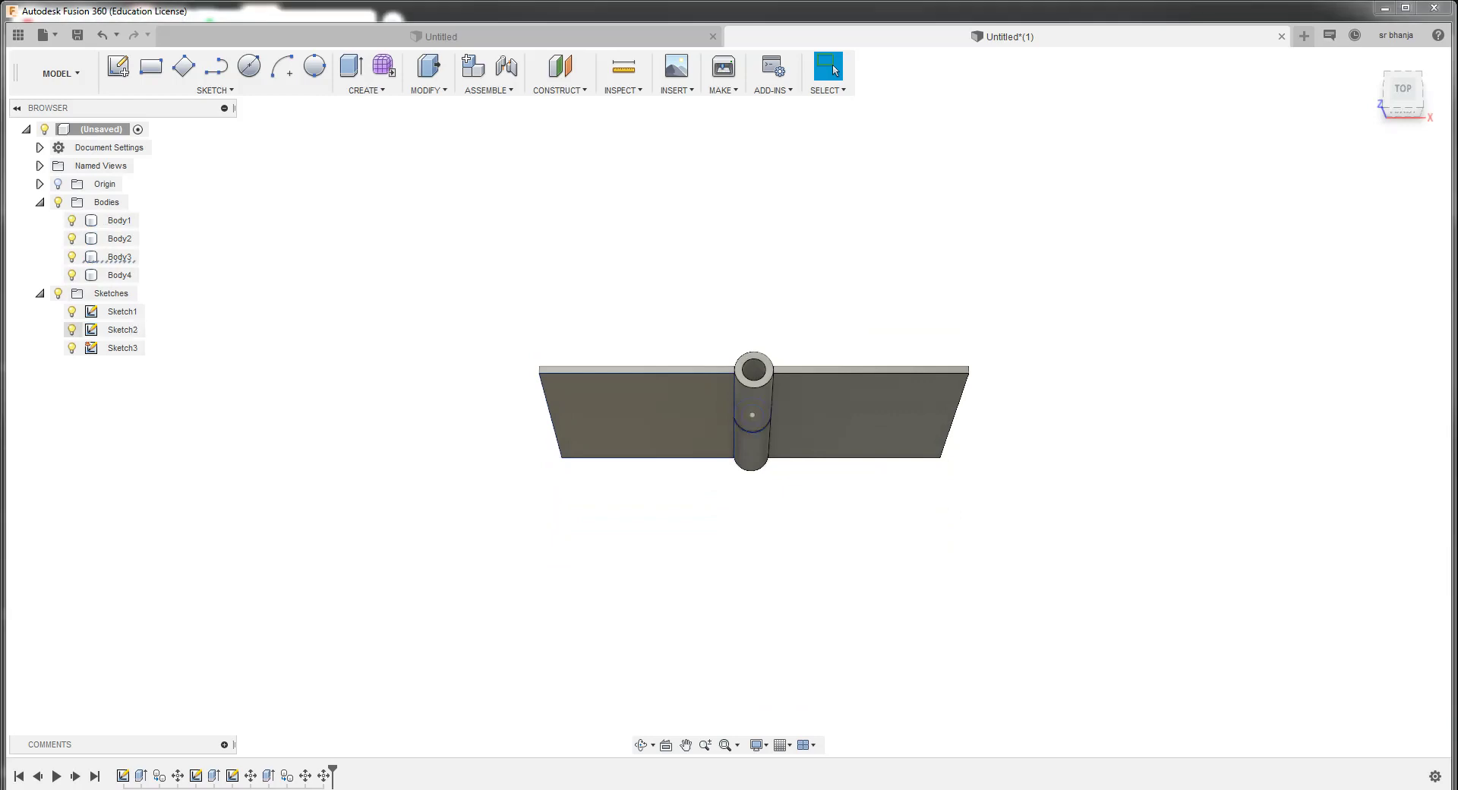
click(71, 256)
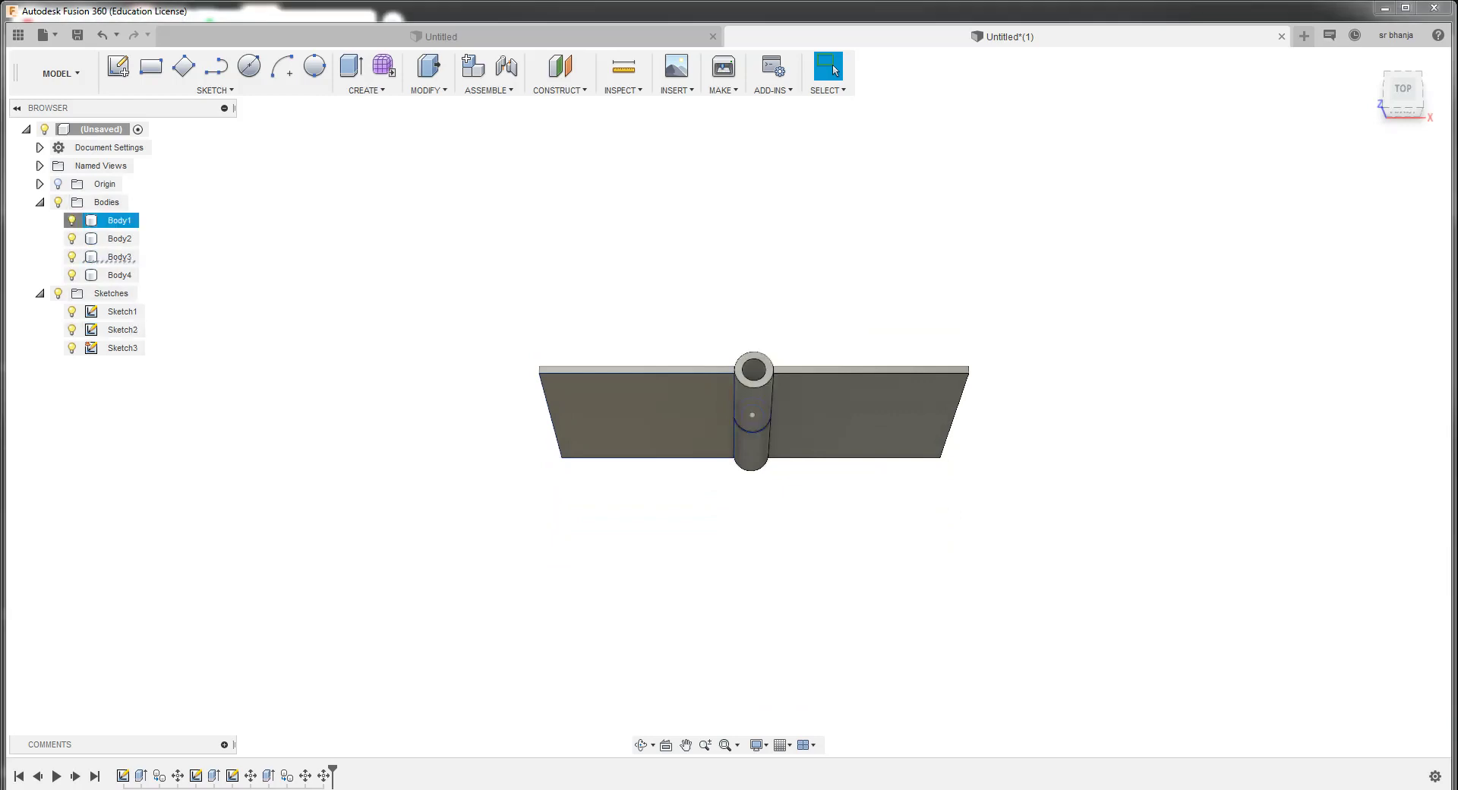
click(71, 220)
click(71, 238)
click(72, 275)
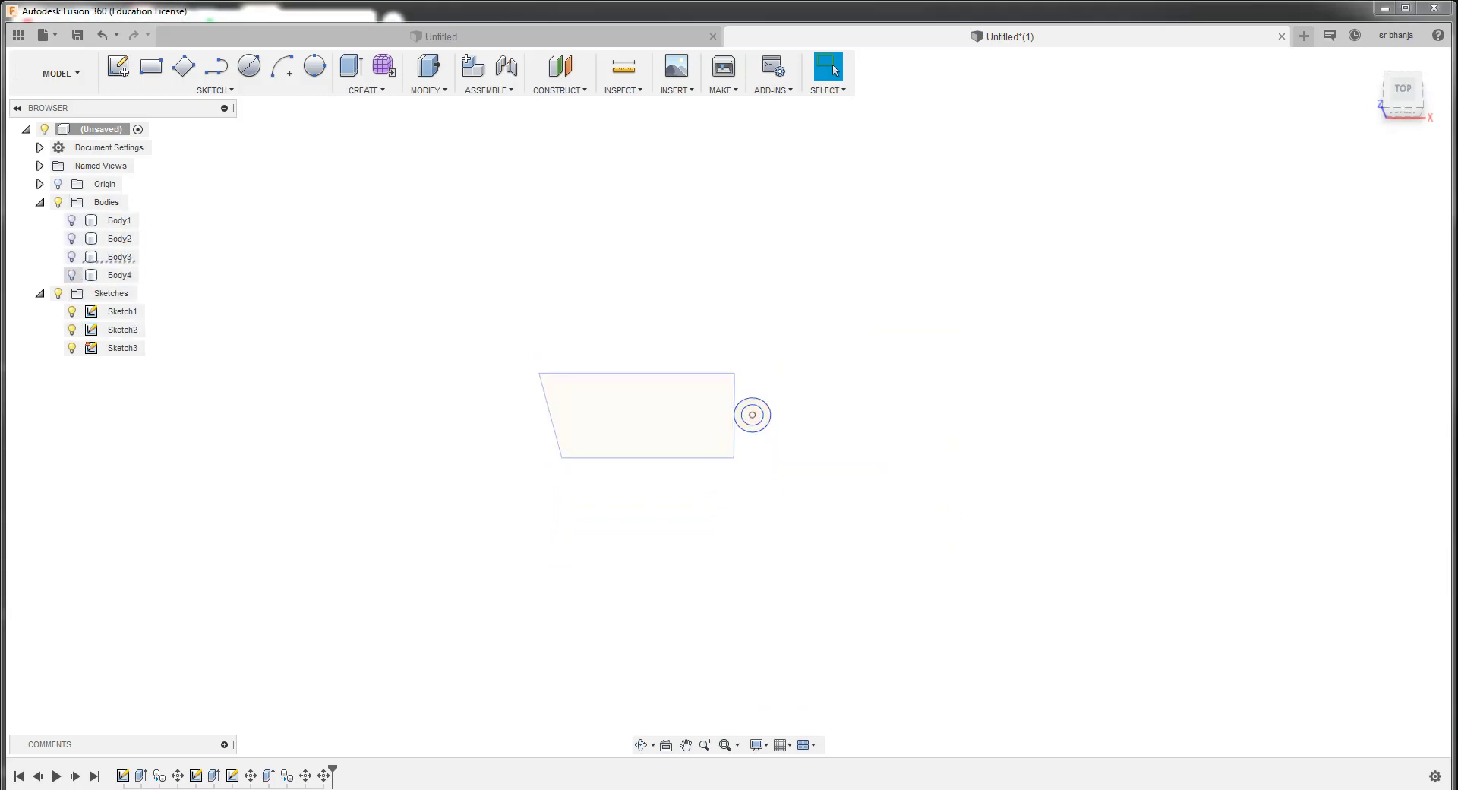
Extrude the inner ring circle 100 mm upward as the new pin body Body5
scroll(800, 428, up, 3)
scroll(748, 428, up, 2)
click(700, 404)
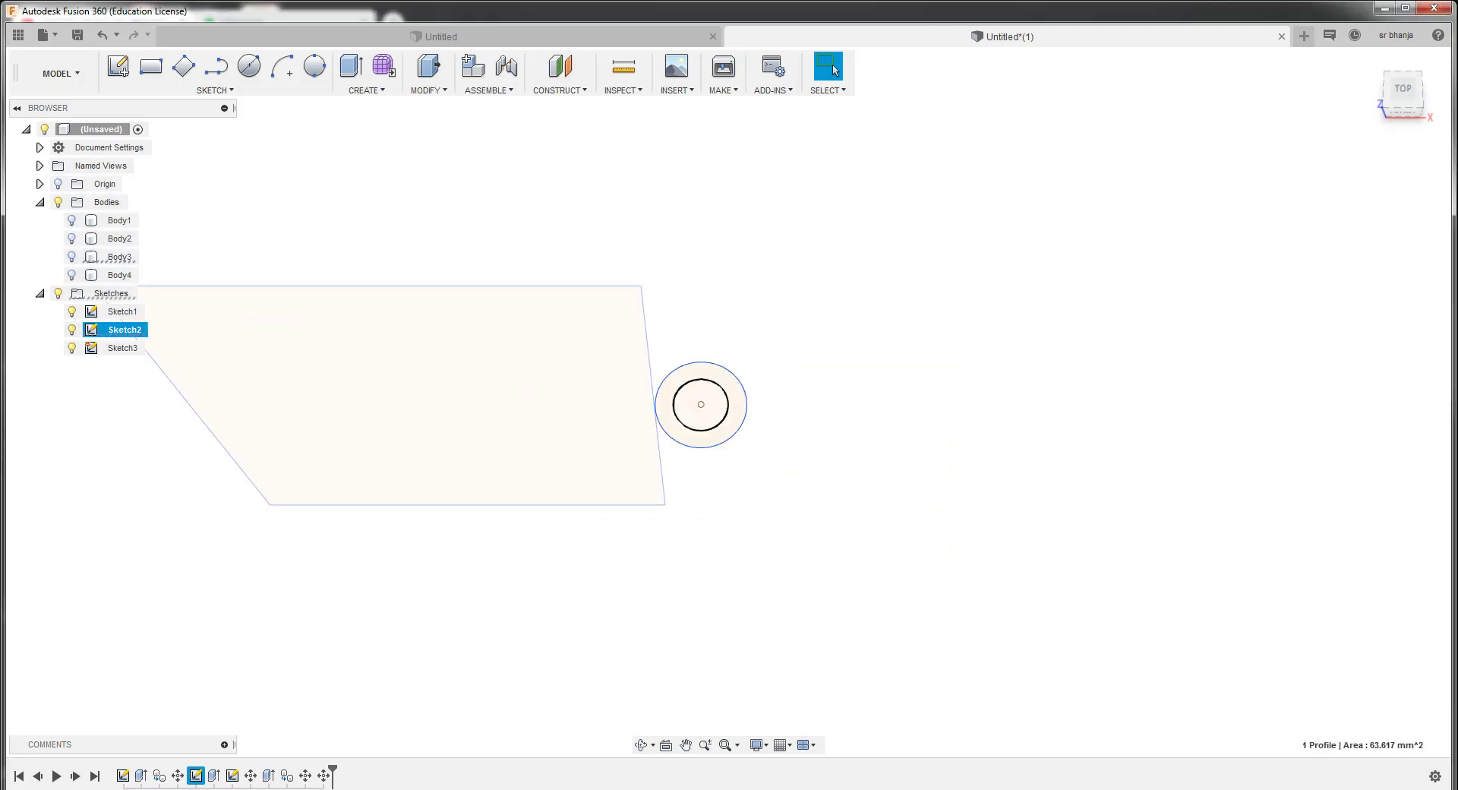
key(e)
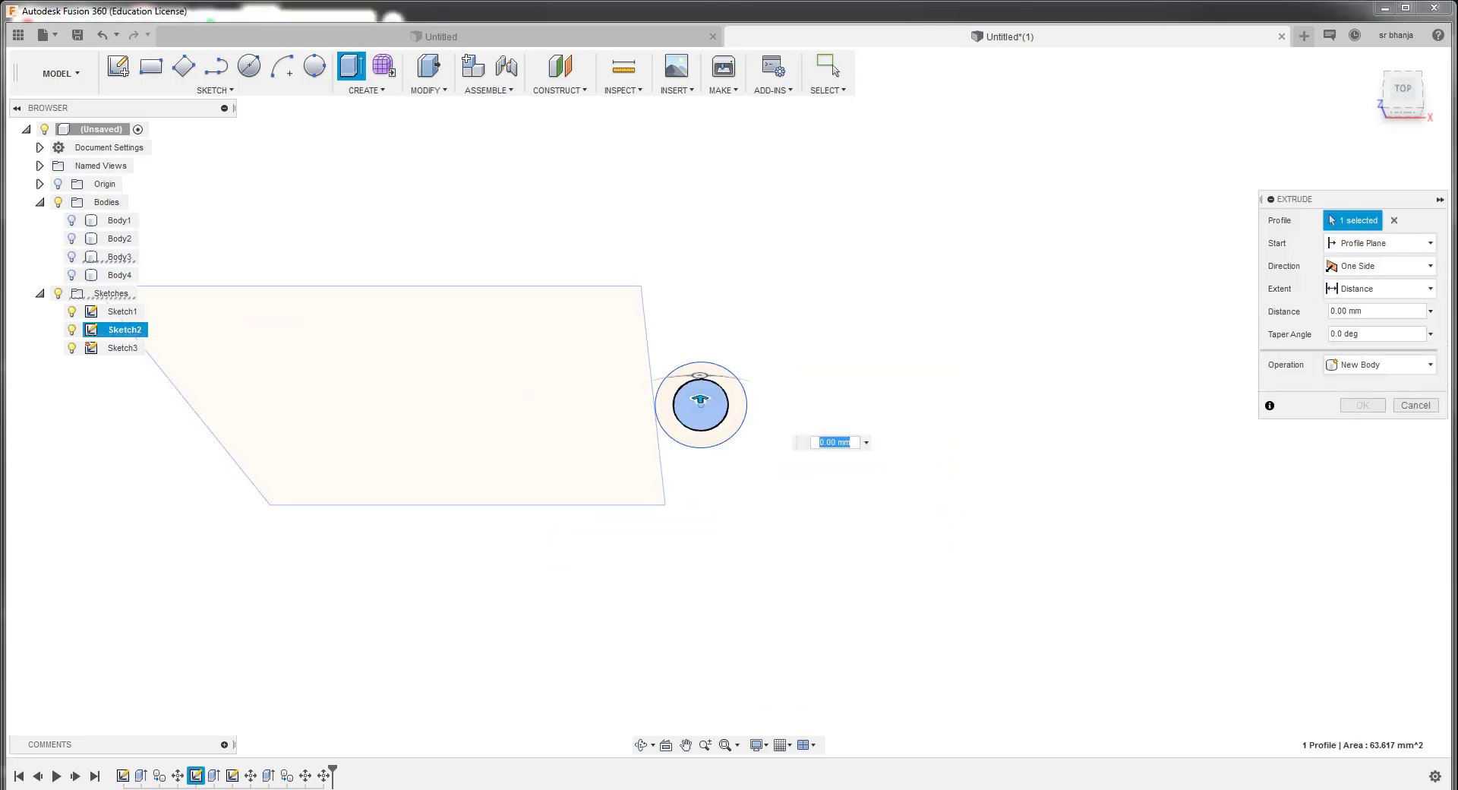
mouse_move(1401, 91)
click(1402, 112)
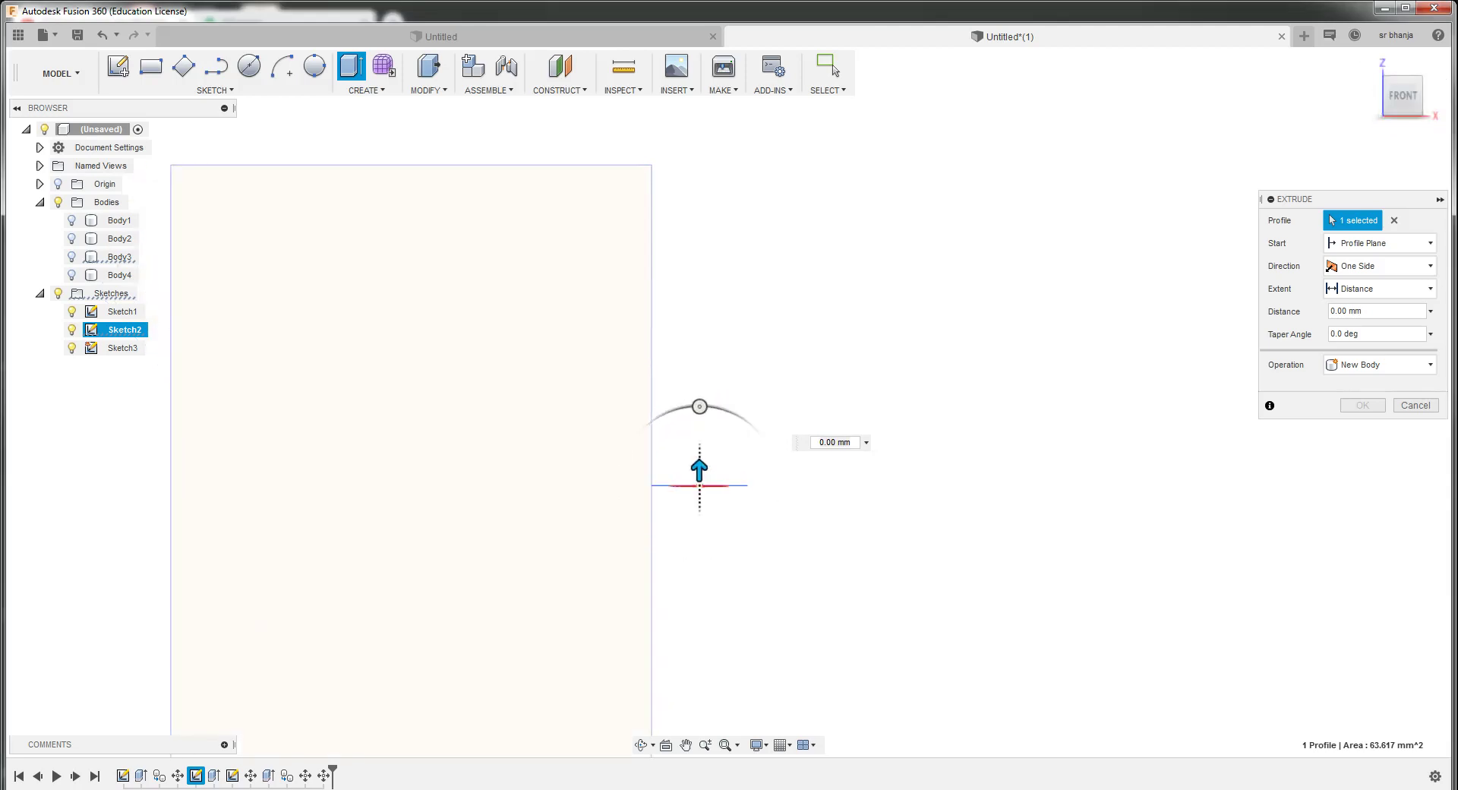
drag(698, 469, 698, 148)
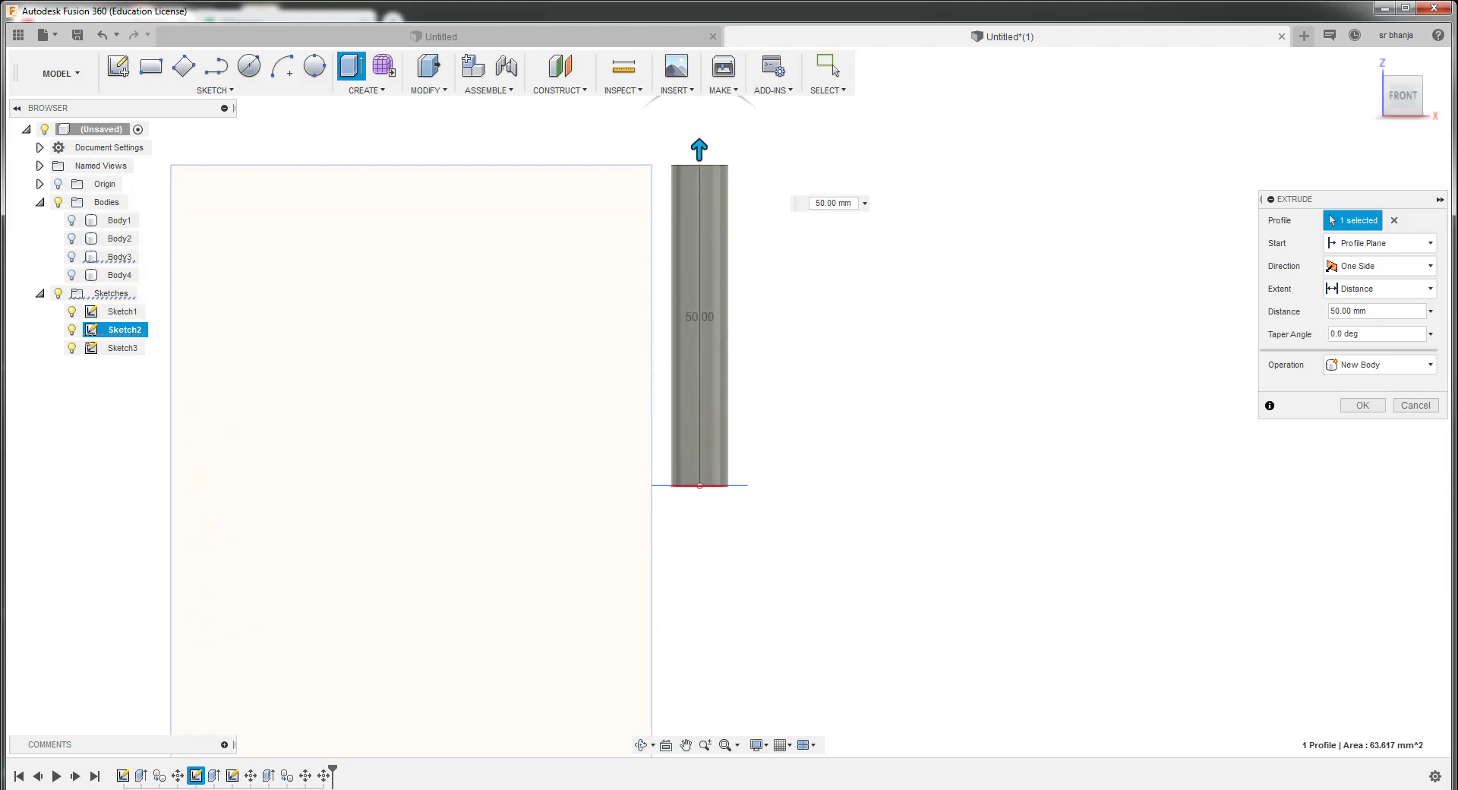
scroll(751, 340, down, 2)
scroll(751, 340, down, 4)
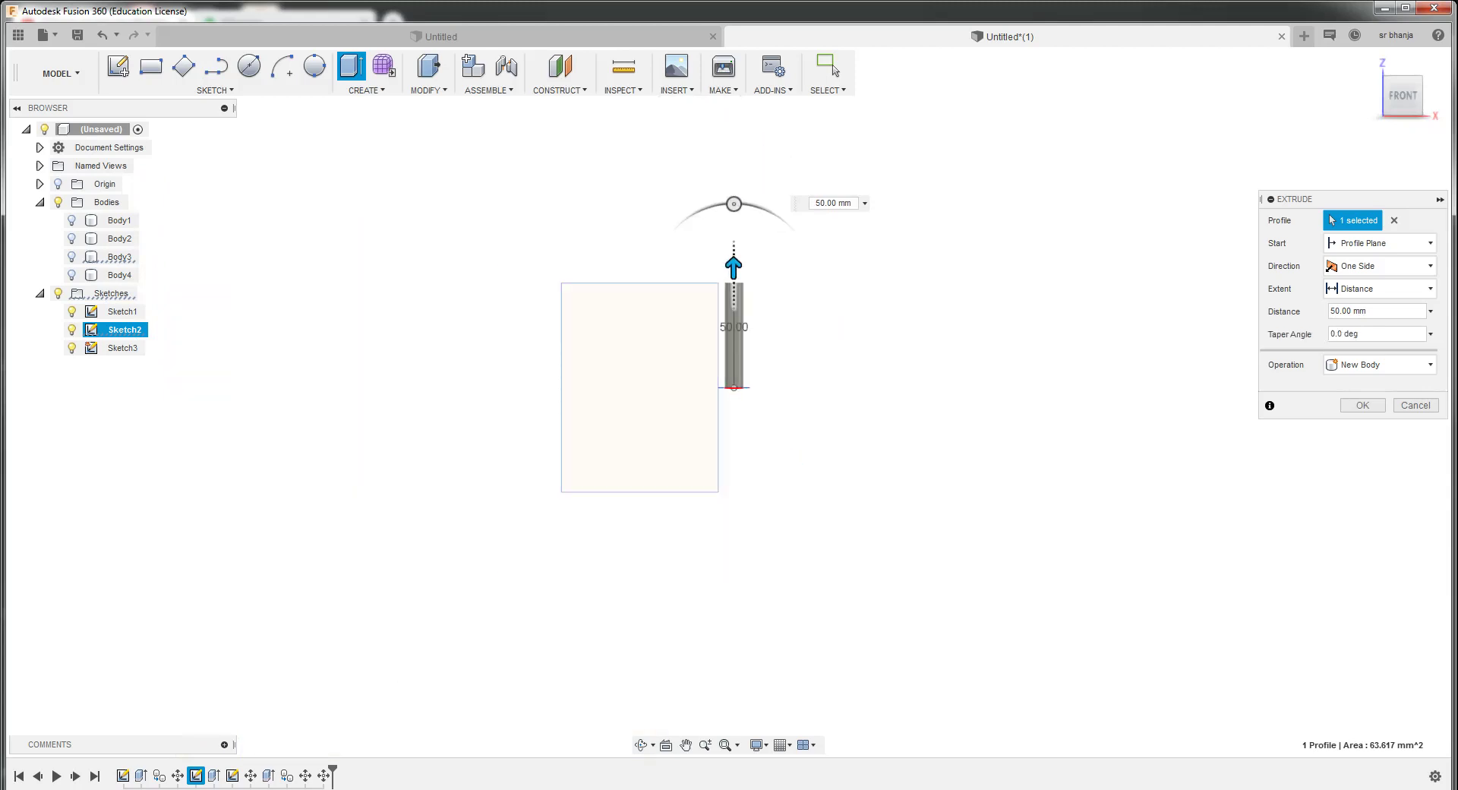
drag(733, 266, 734, 163)
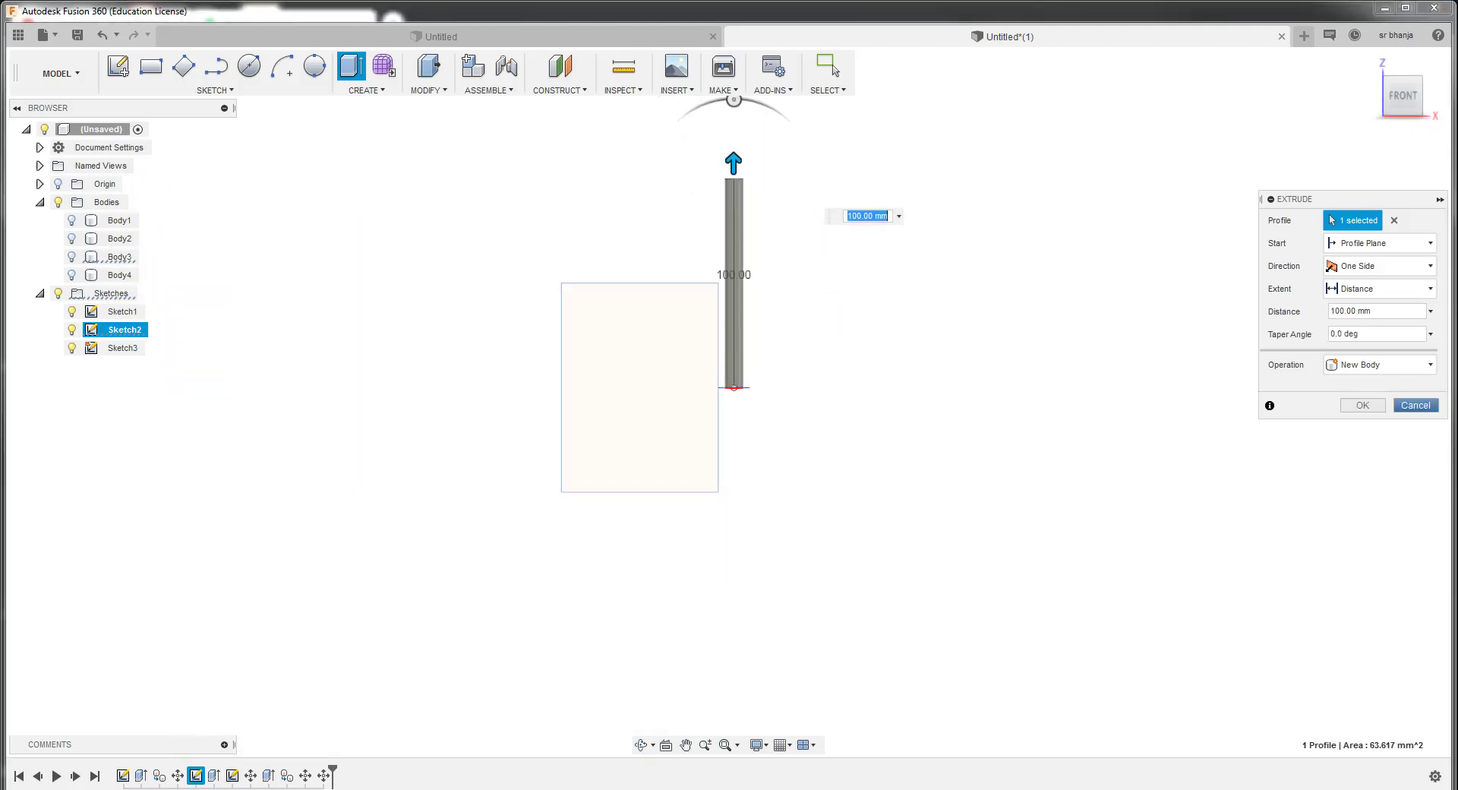
click(1362, 404)
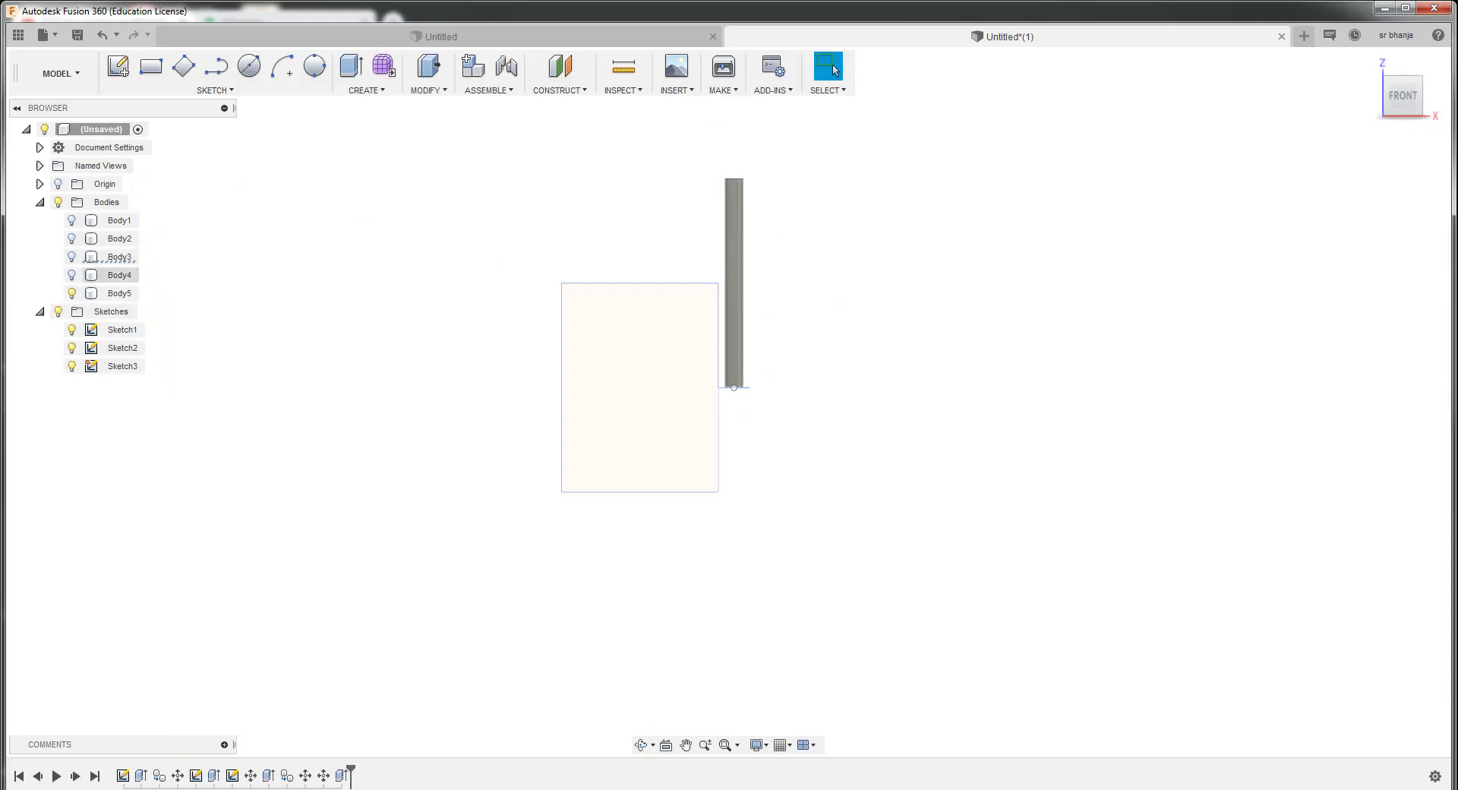
click(120, 293)
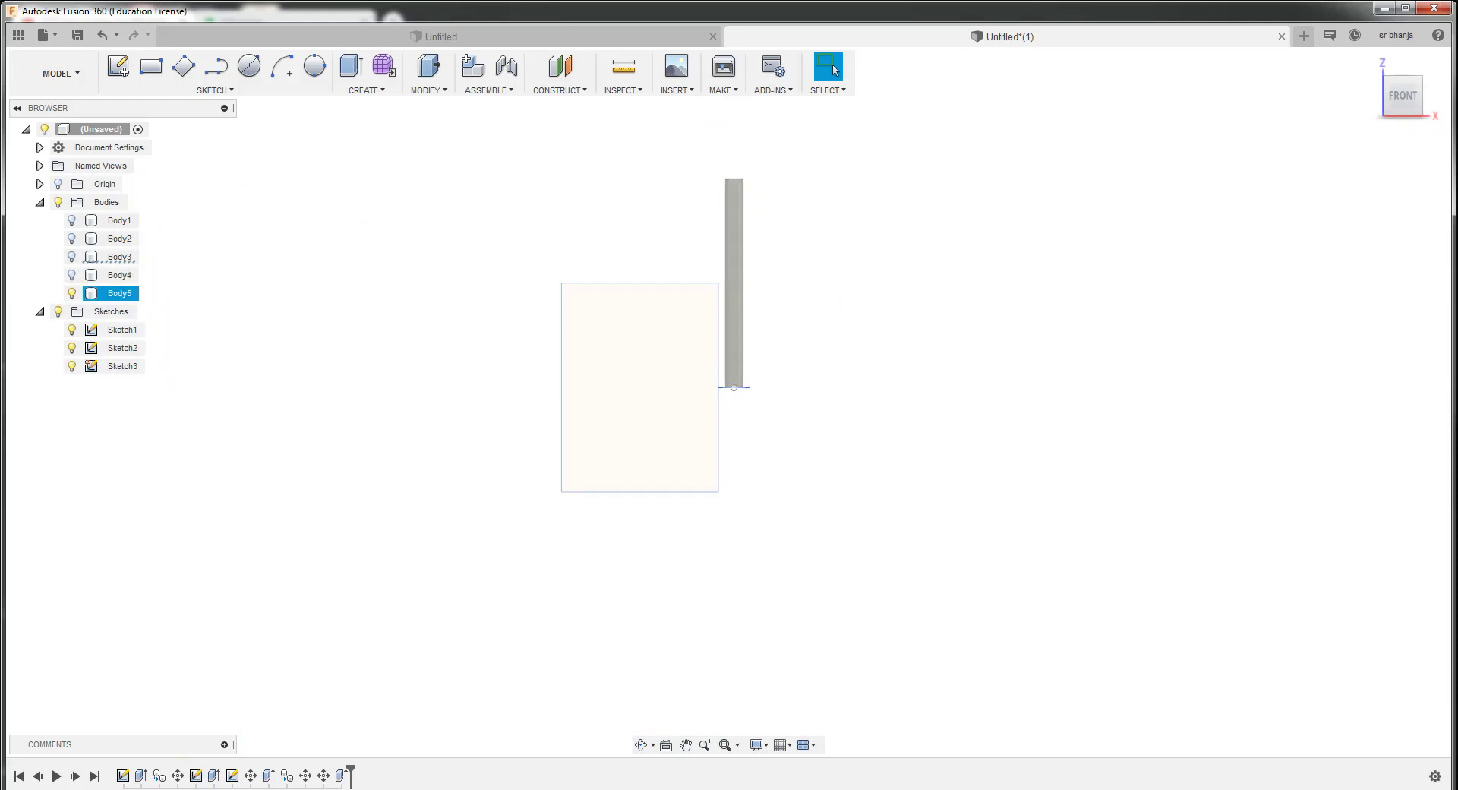
key(Escape)
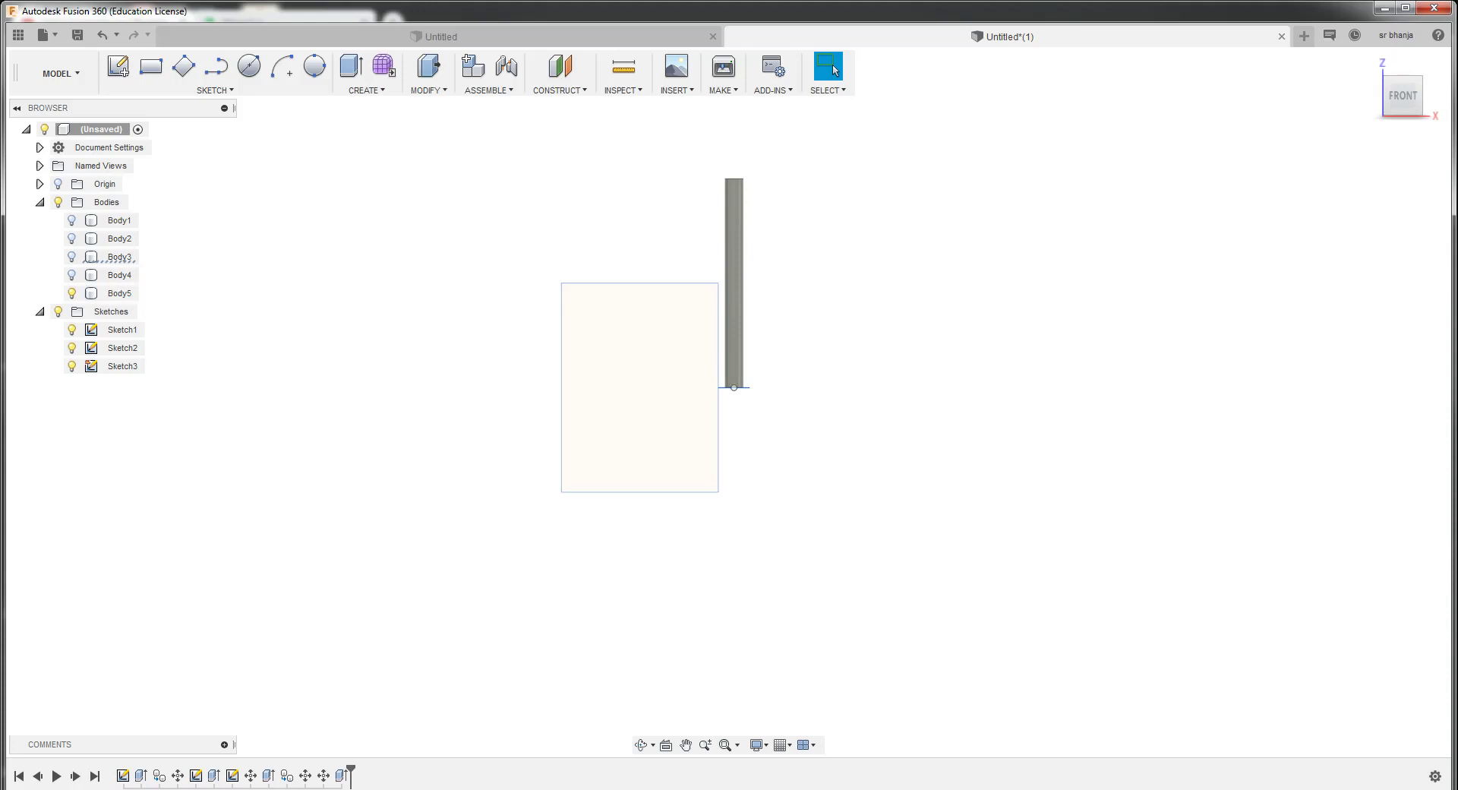
Move the pin Body5 50 mm down along Z through the knuckle
right_click(114, 295)
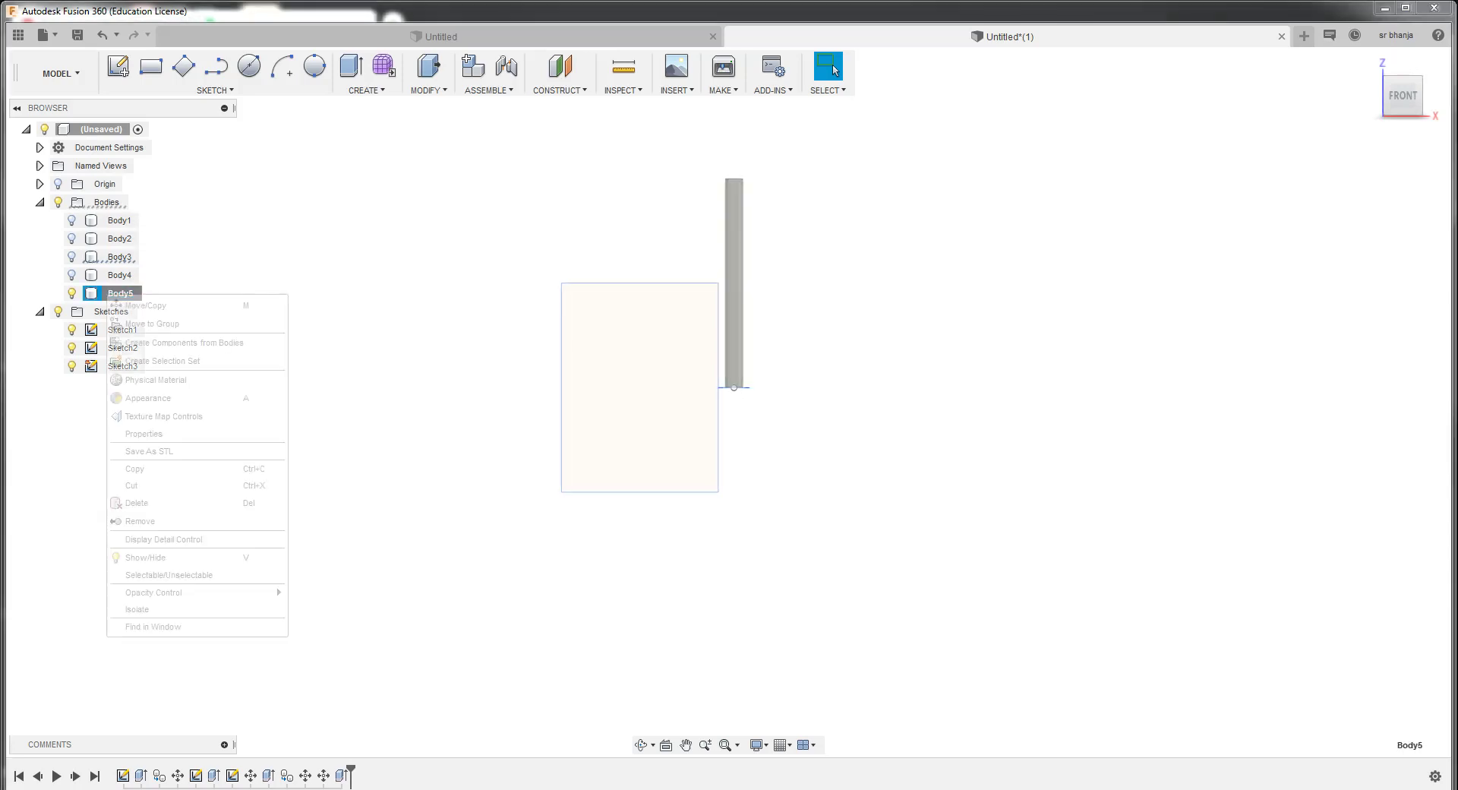
click(144, 305)
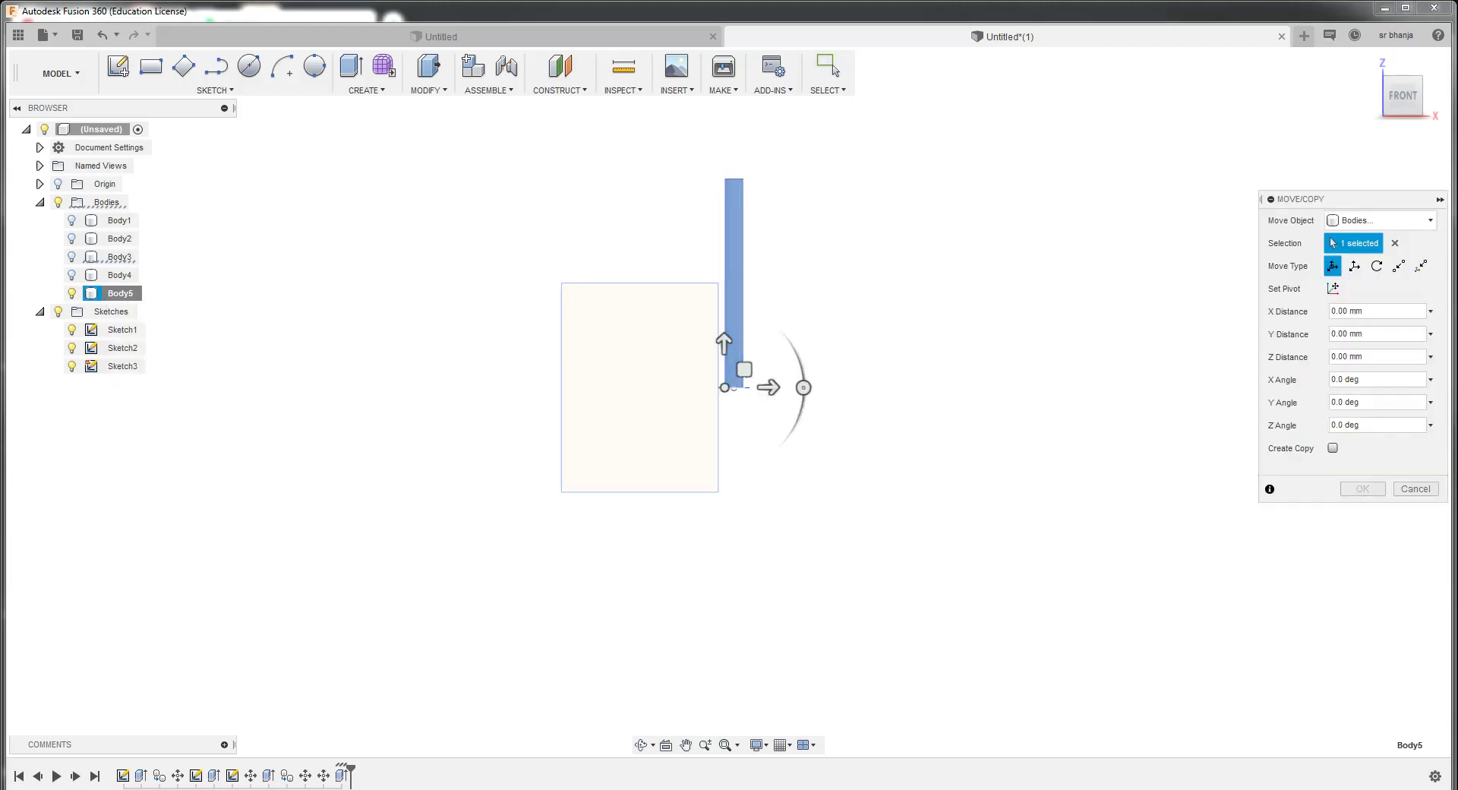
drag(724, 343, 724, 448)
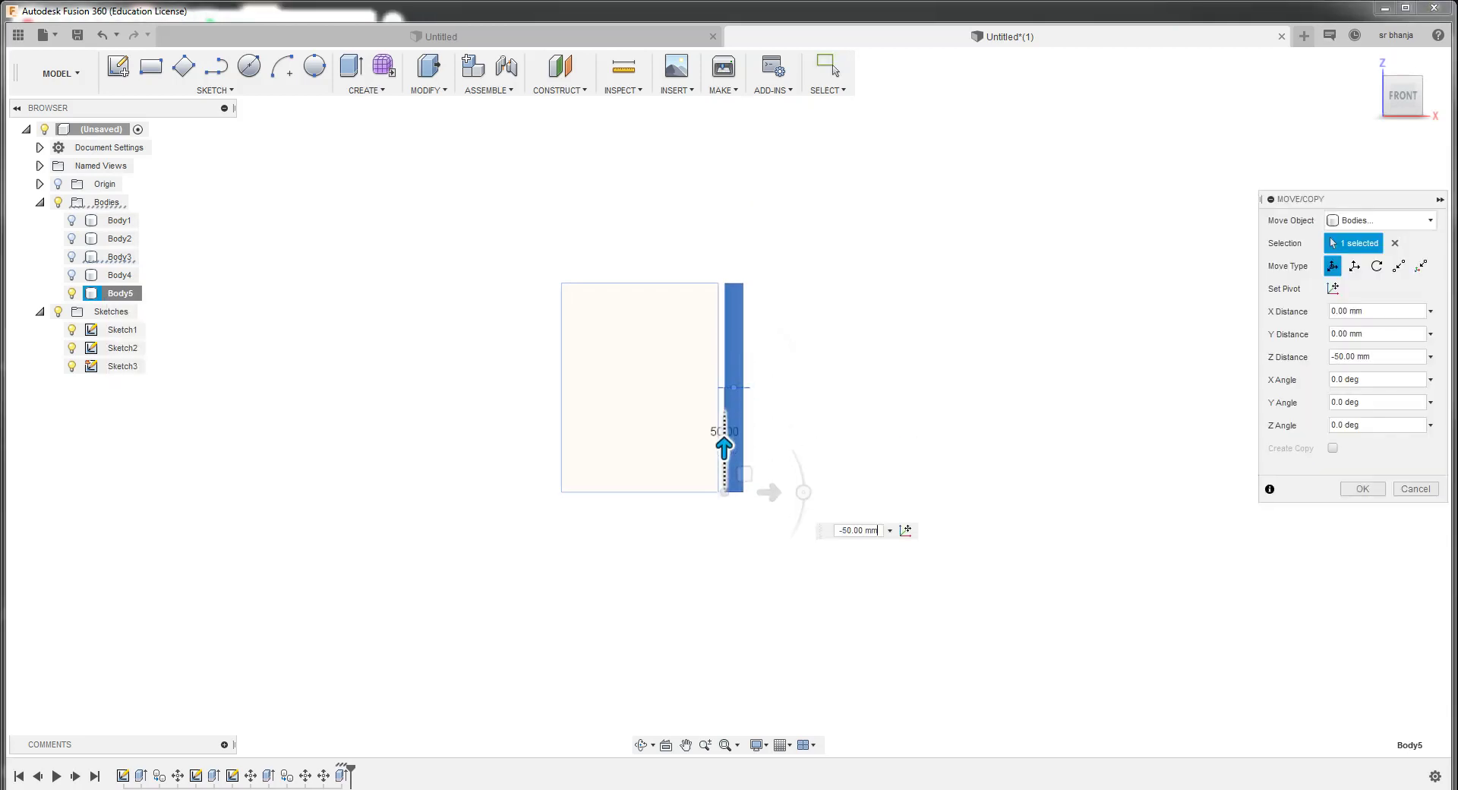
key(Return)
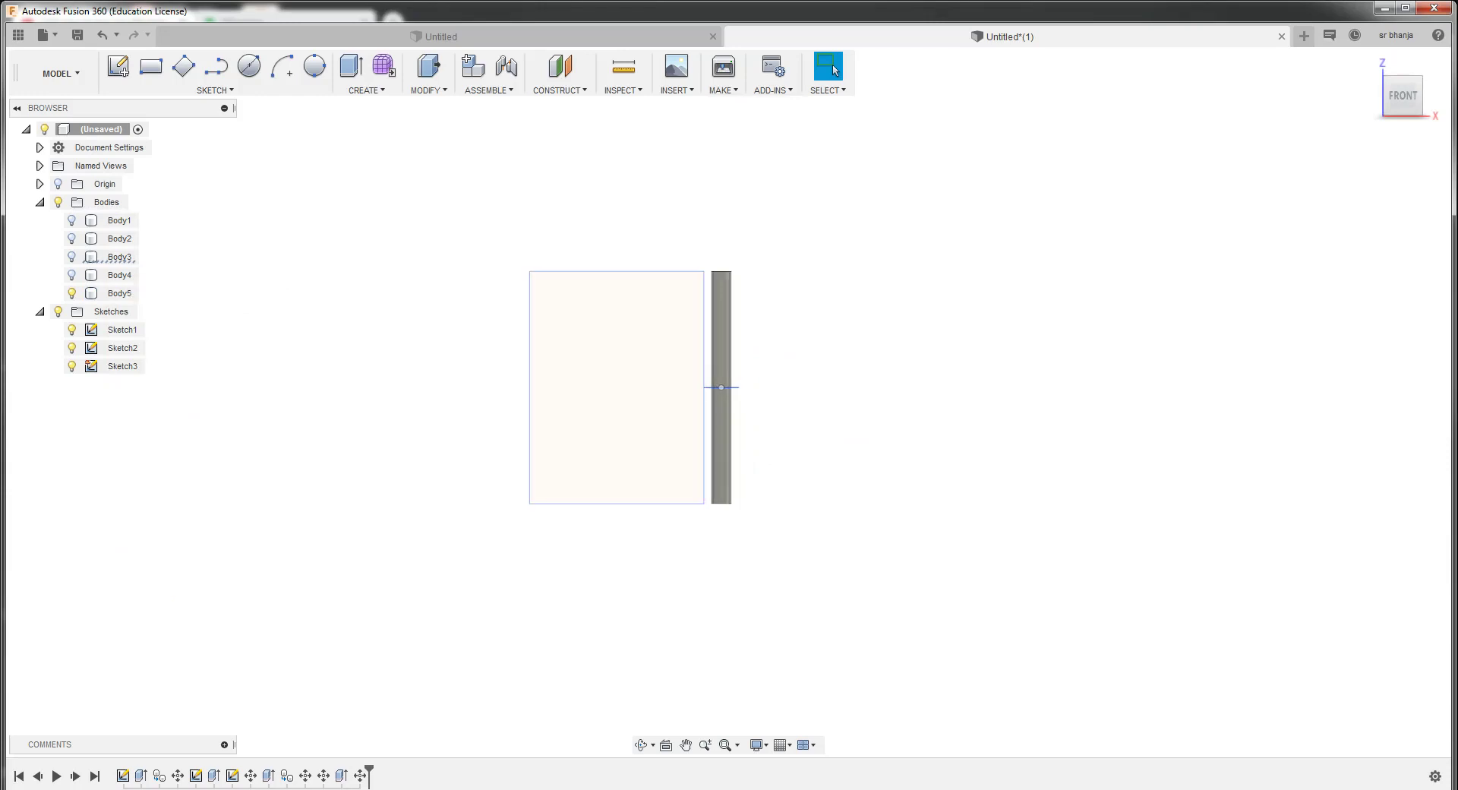
Show Body1 through Body4 again and orbit to view the hinge from above
click(71, 275)
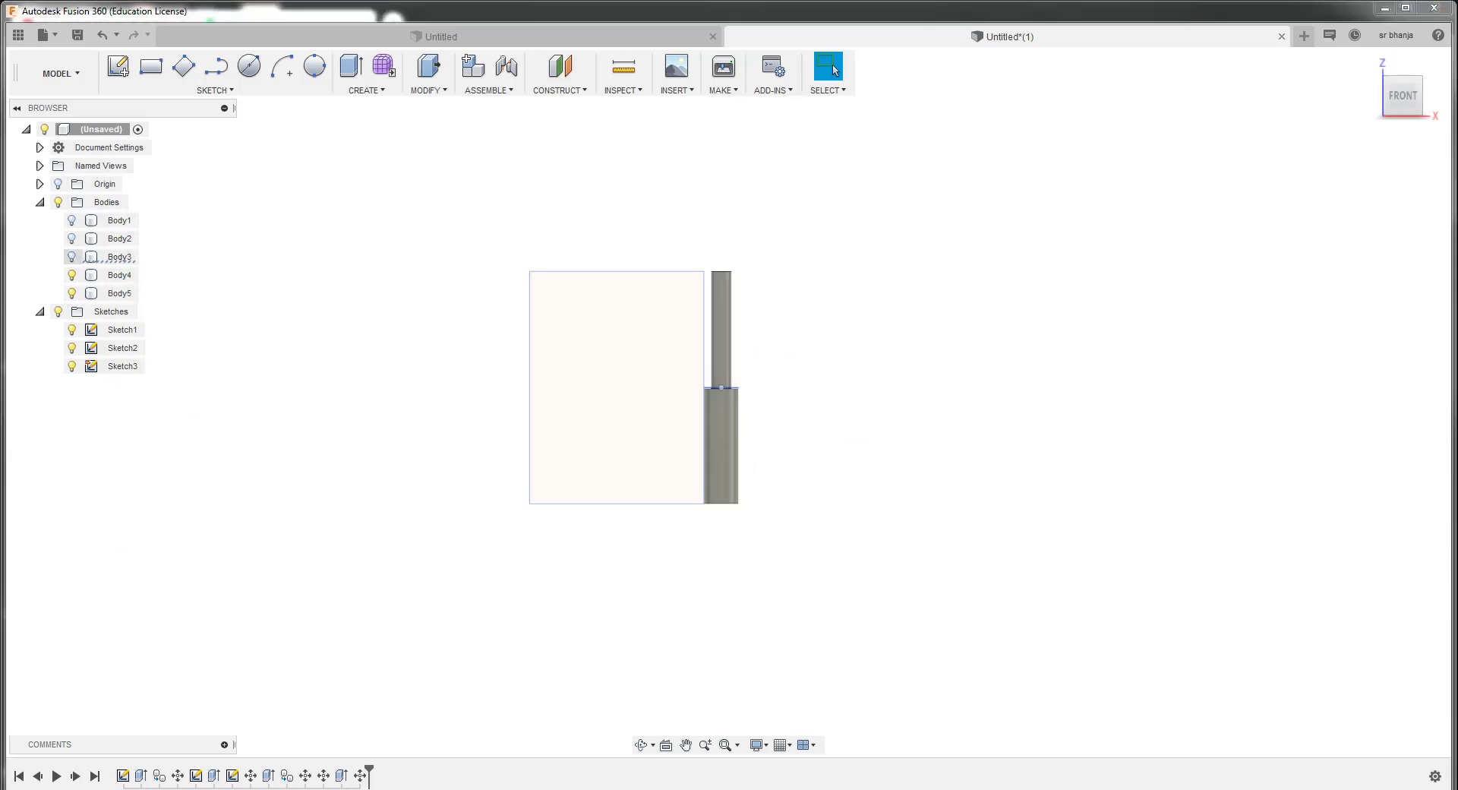
click(72, 256)
click(71, 238)
click(71, 220)
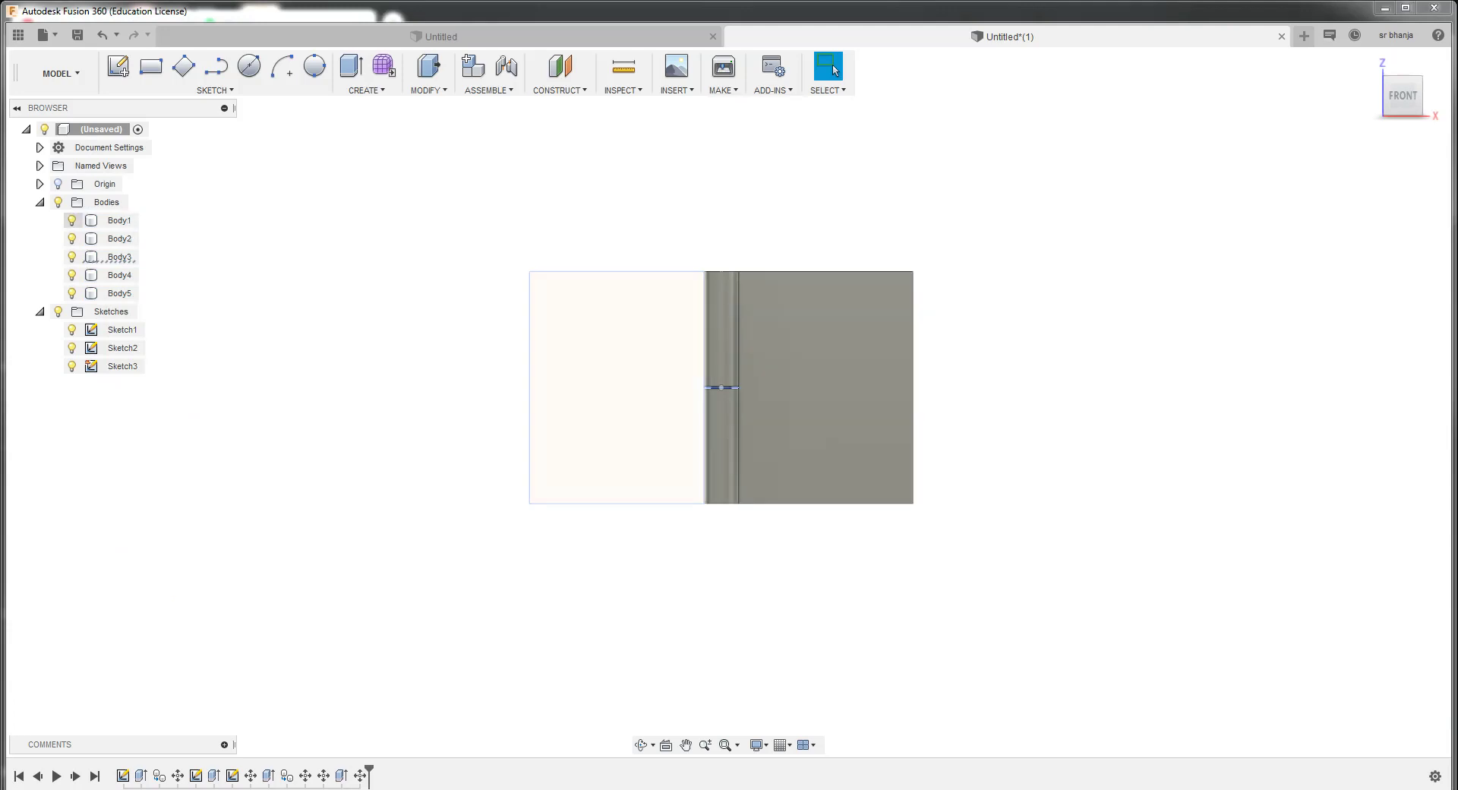
click(119, 239)
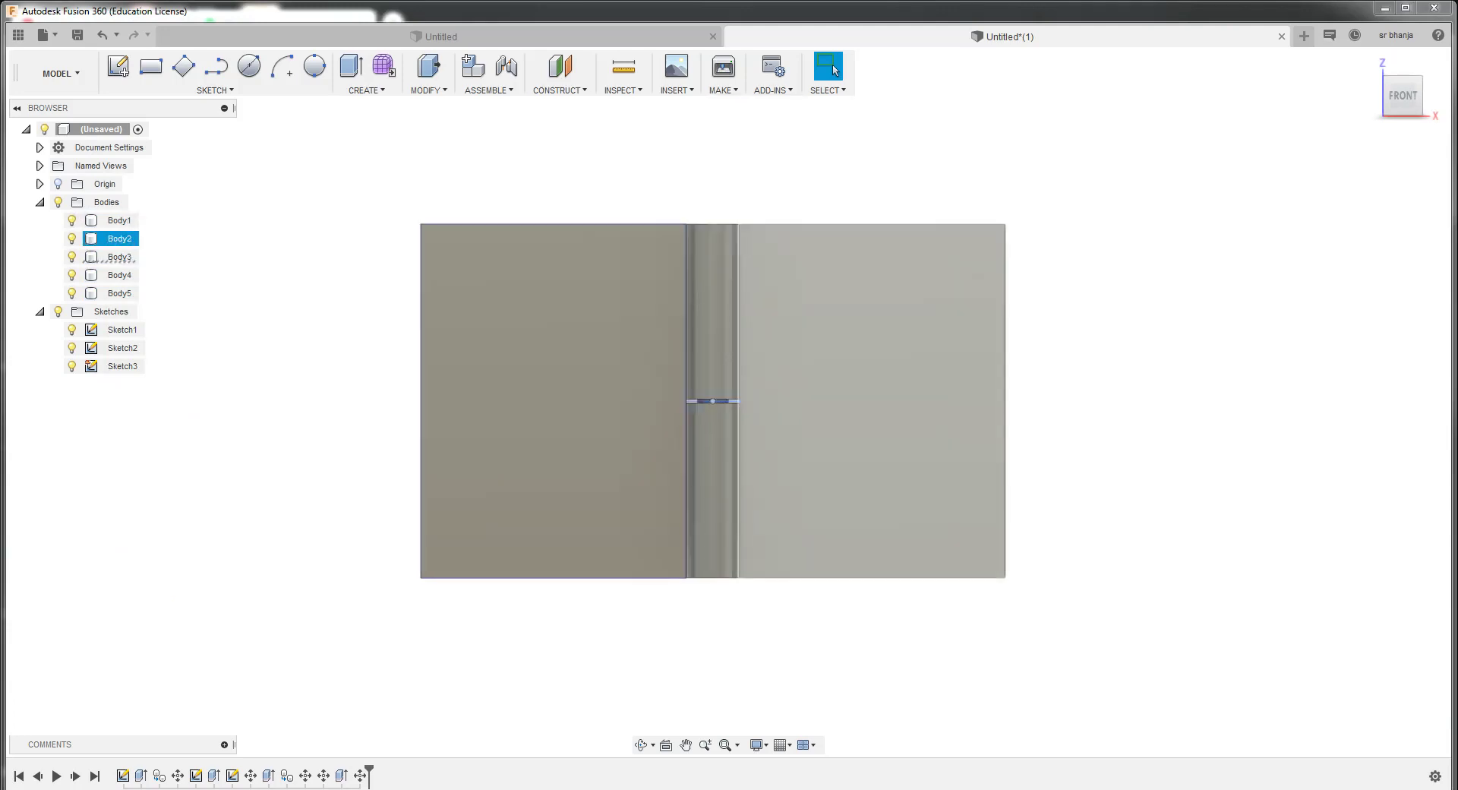
scroll(713, 400, up, 1)
scroll(713, 400, up, 1)
scroll(714, 400, up, 2)
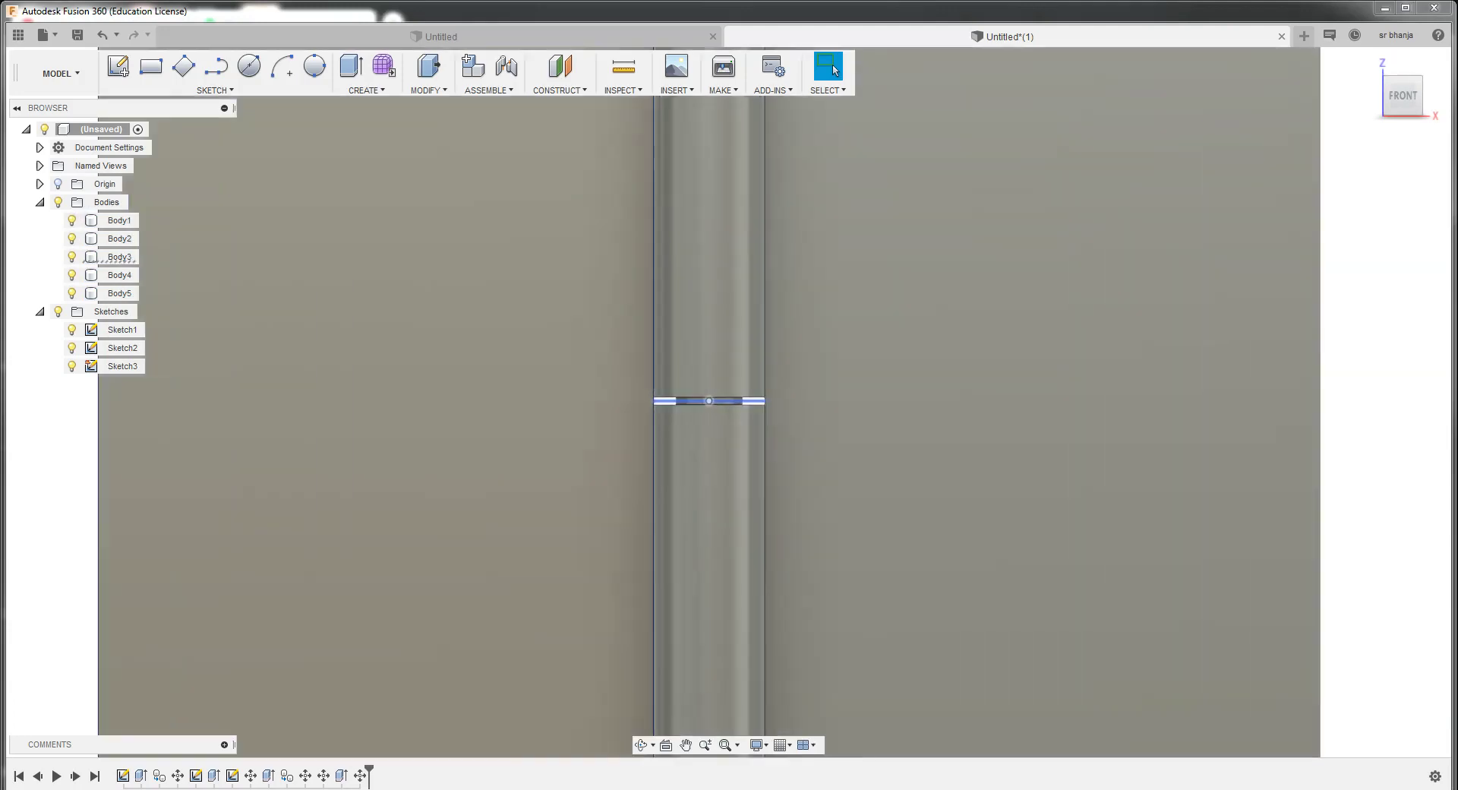
scroll(713, 400, up, 1)
scroll(767, 400, down, 3)
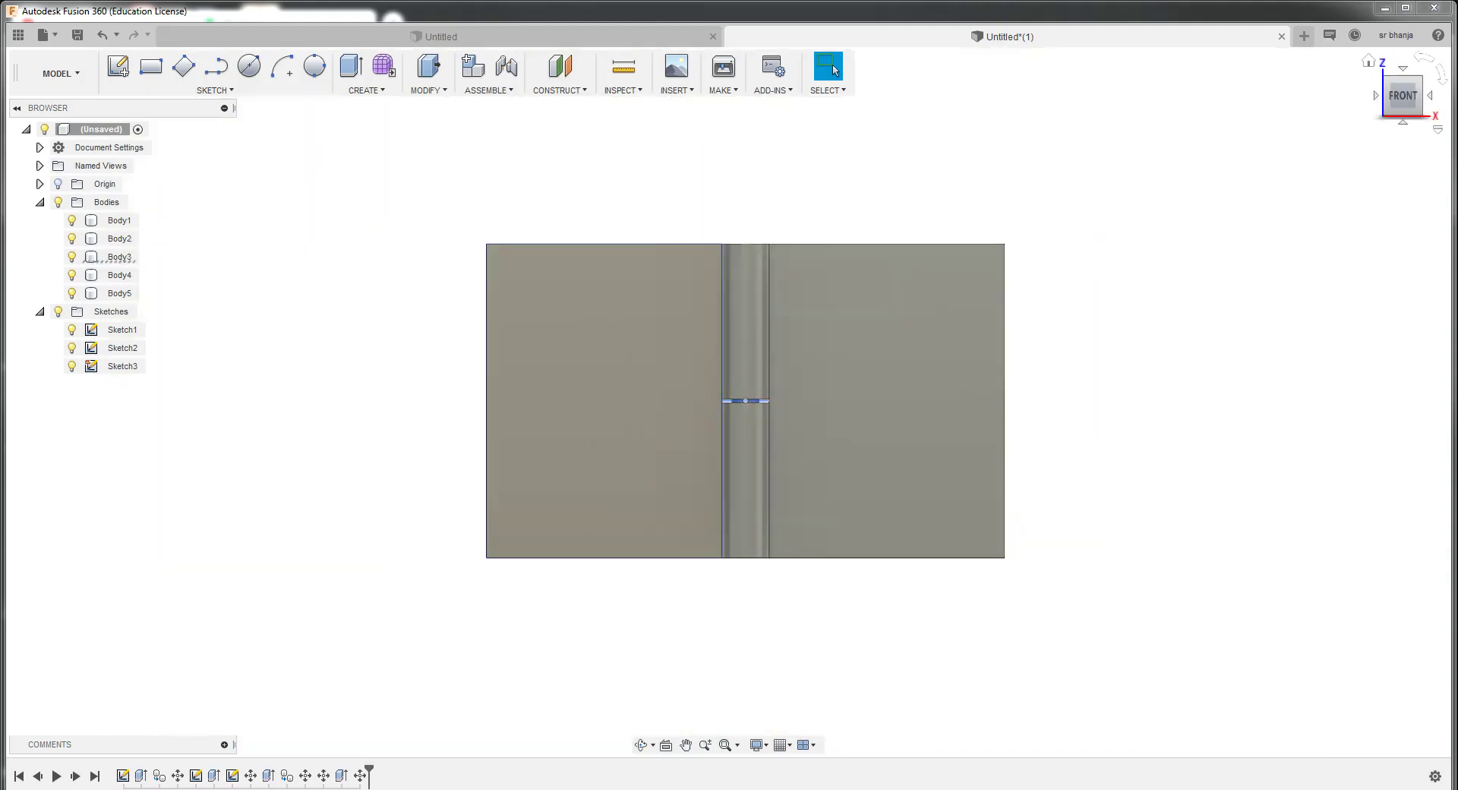
mouse_move(727, 401)
shift+middle_down()
mouse_move(744, 357)
mouse_move(745, 389)
shift+middle_up()
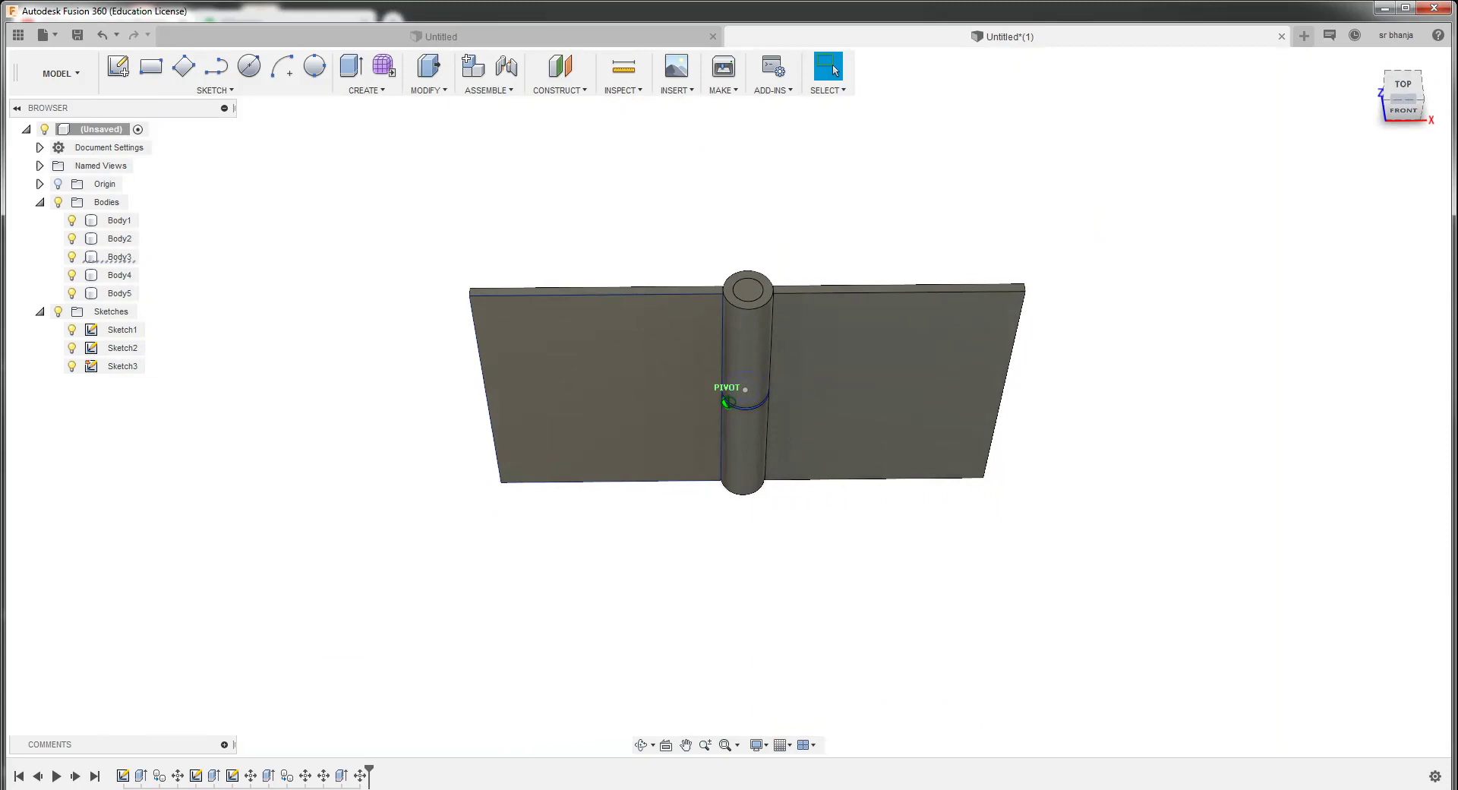
scroll(826, 297, up, 1)
scroll(827, 297, up, 2)
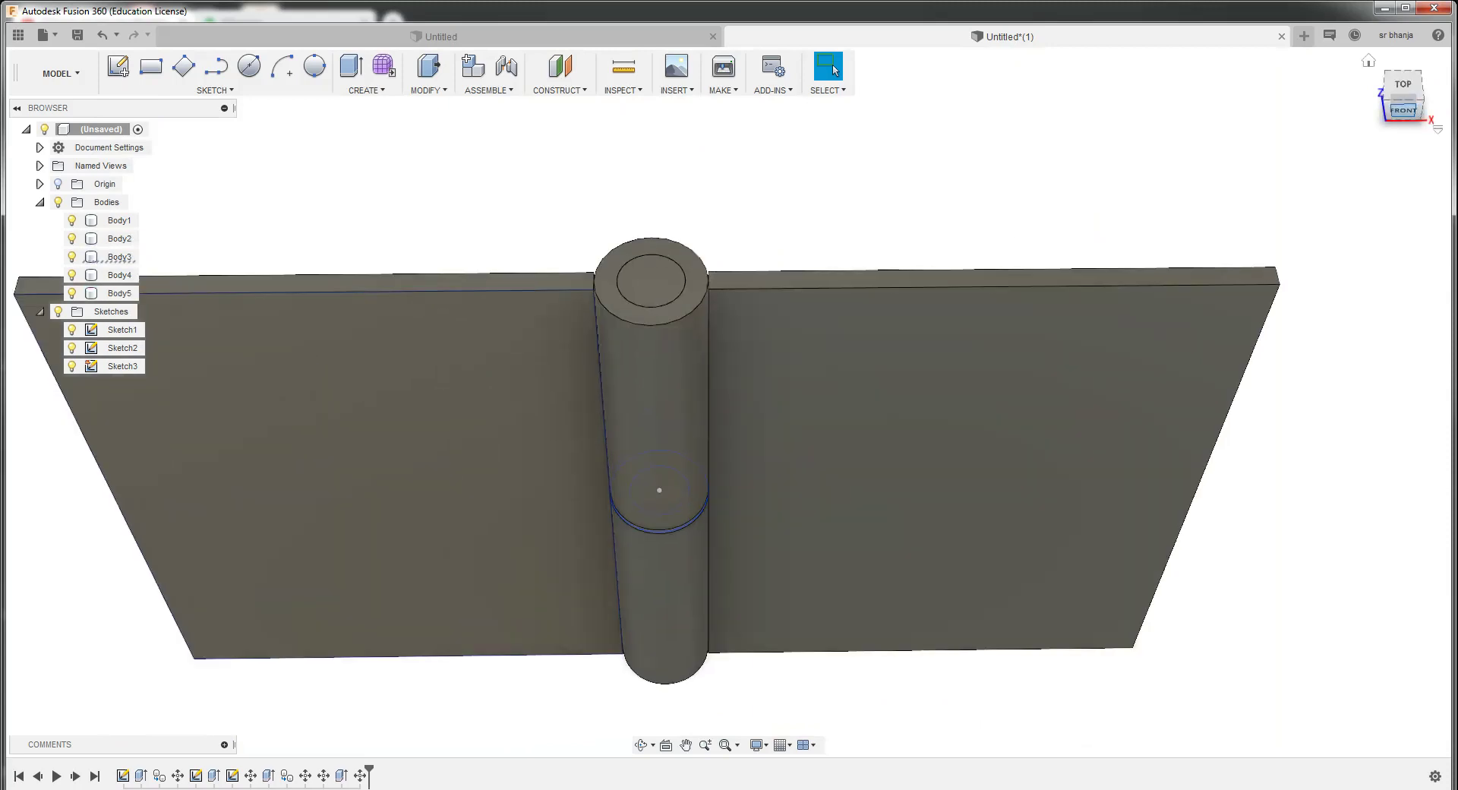
Switch to the front view and hide the left plate and both knuckle tubes
click(1402, 110)
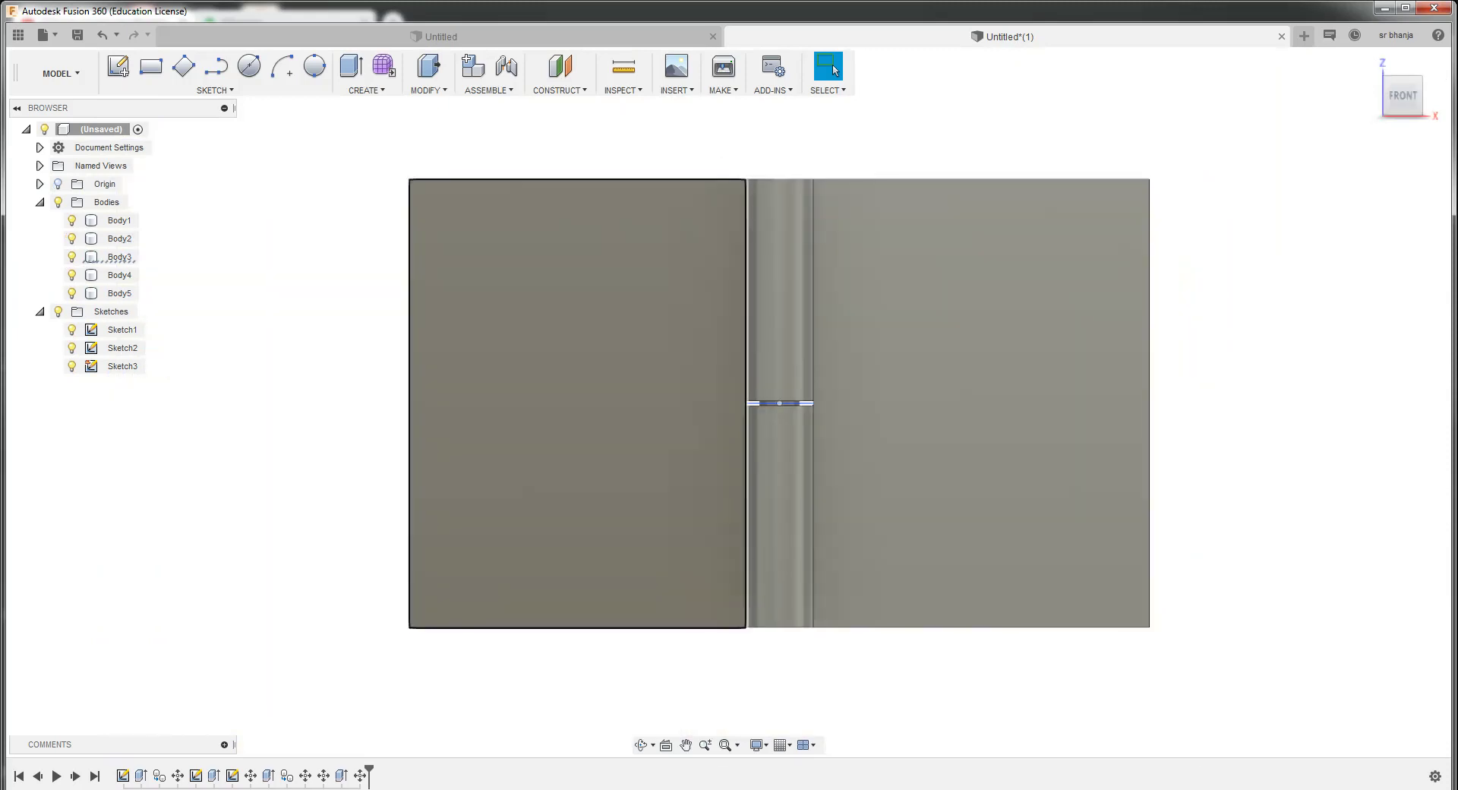
click(122, 330)
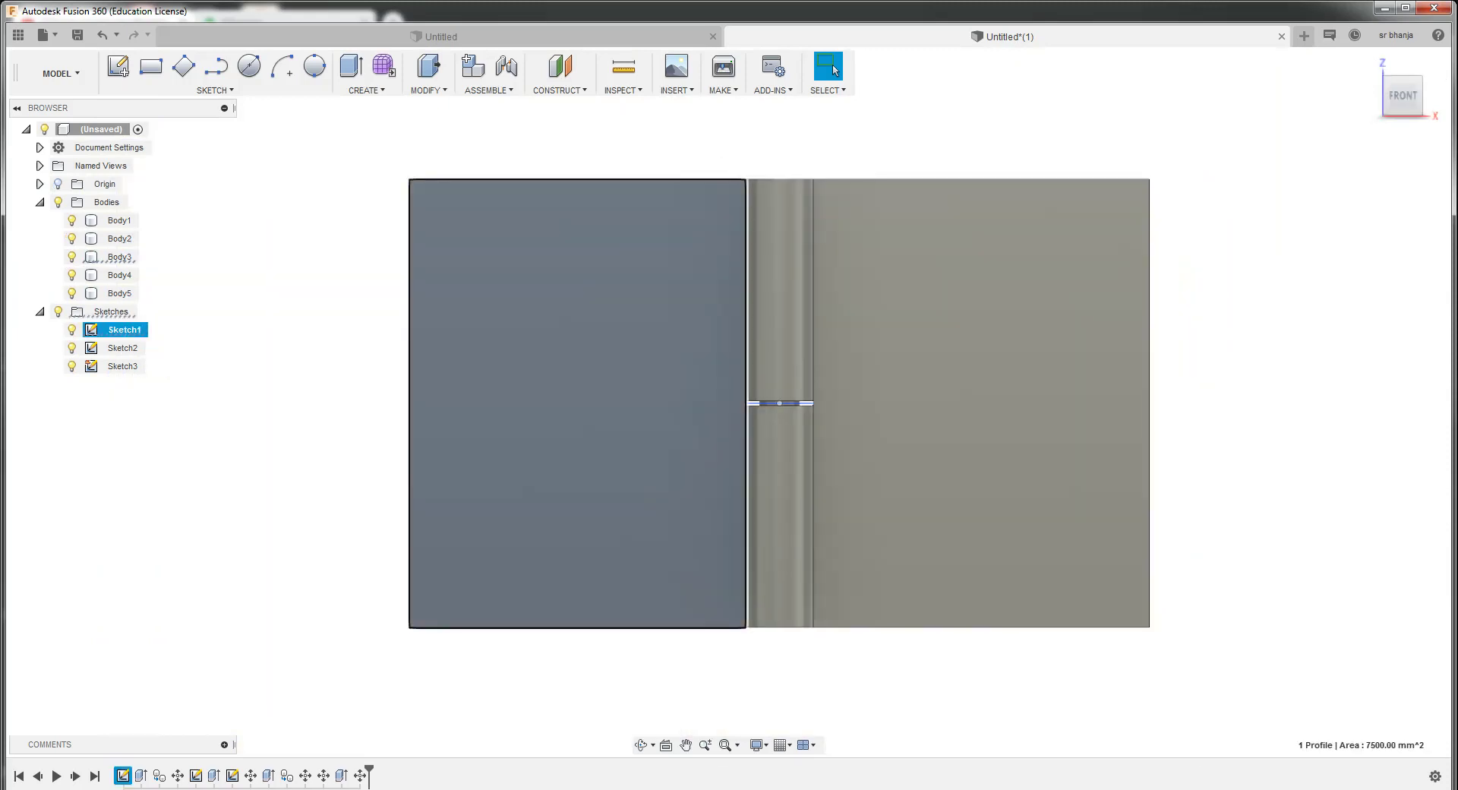
ctrl+click(780, 289)
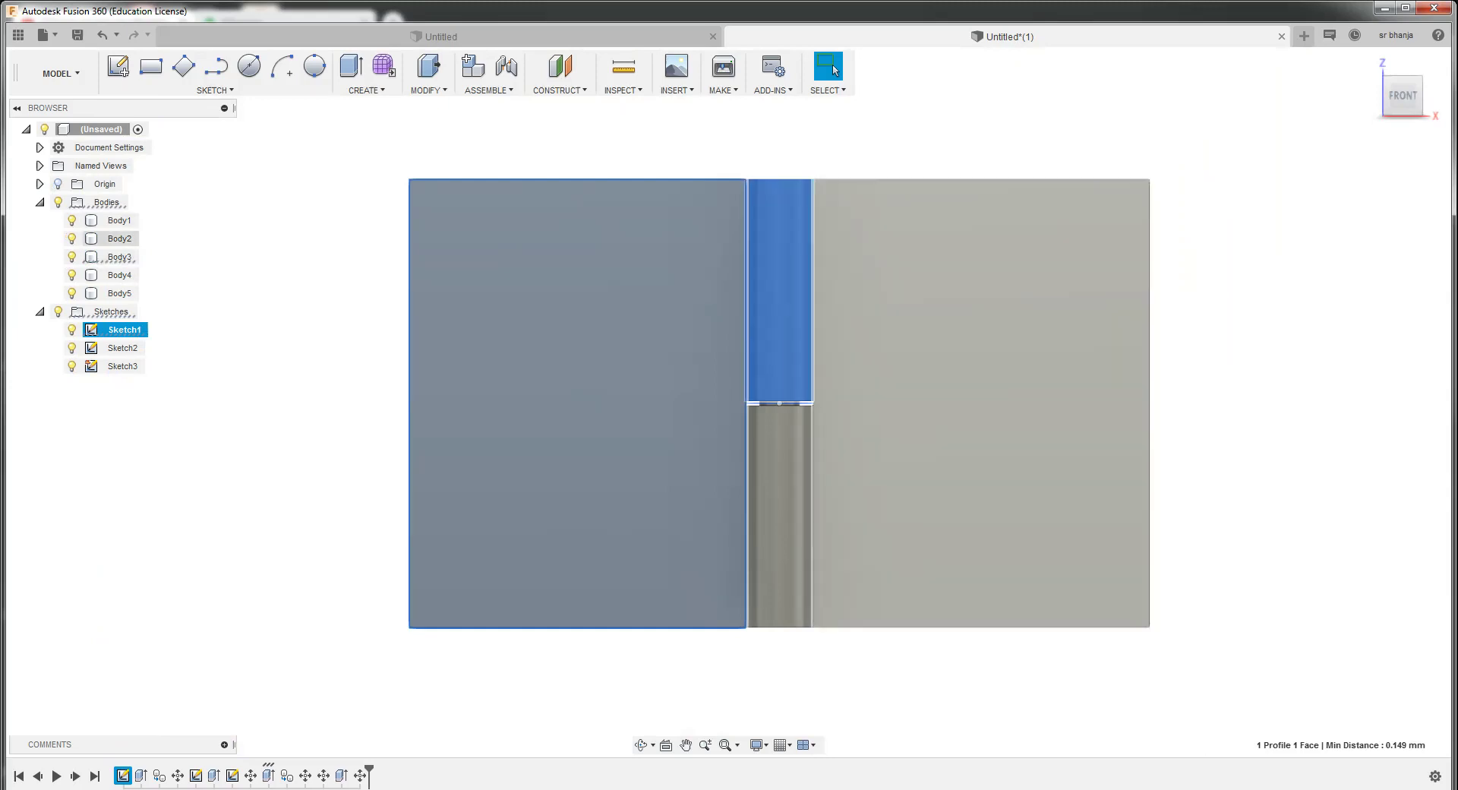
click(119, 220)
click(120, 238)
click(71, 220)
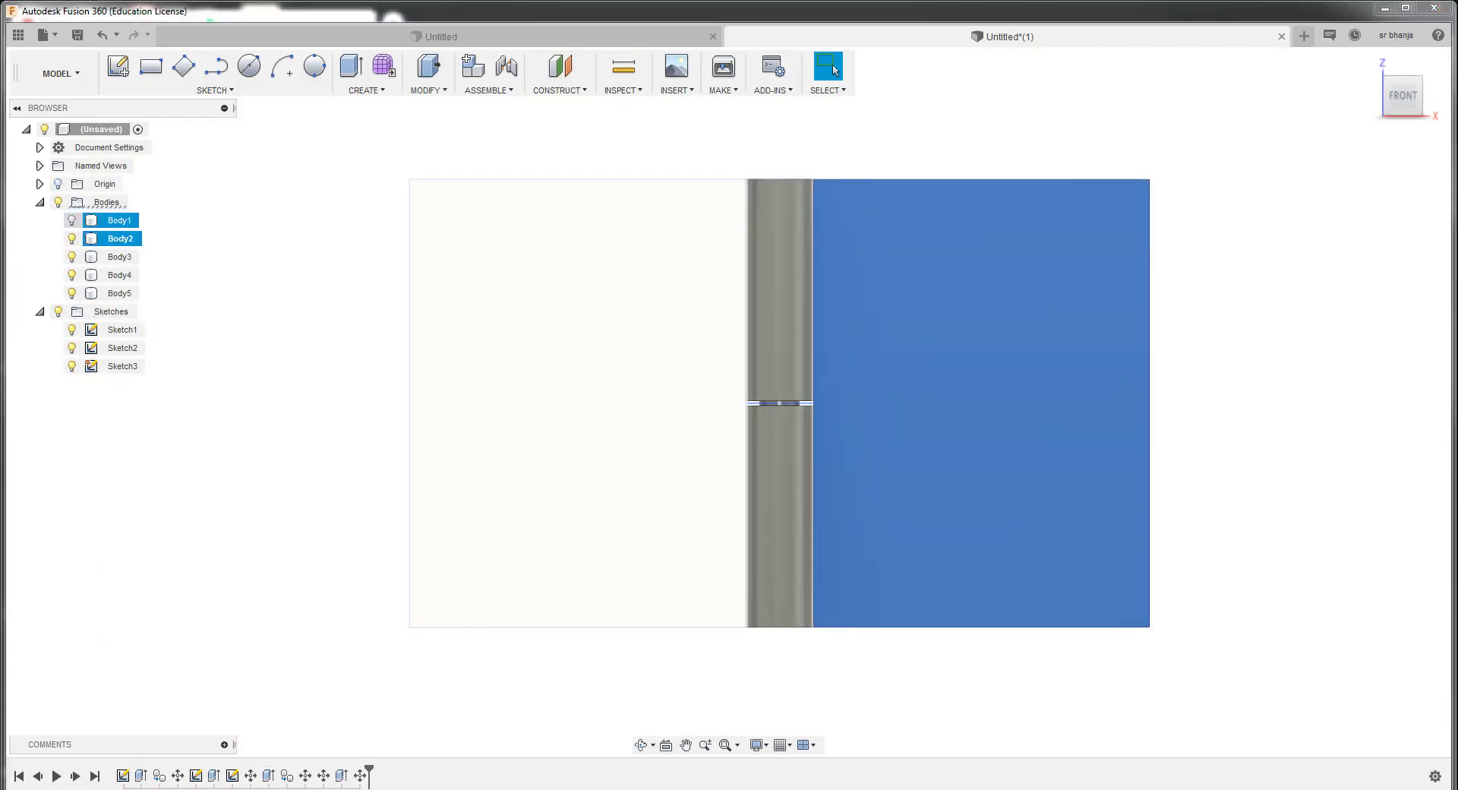
ctrl+click(120, 256)
click(71, 257)
click(71, 275)
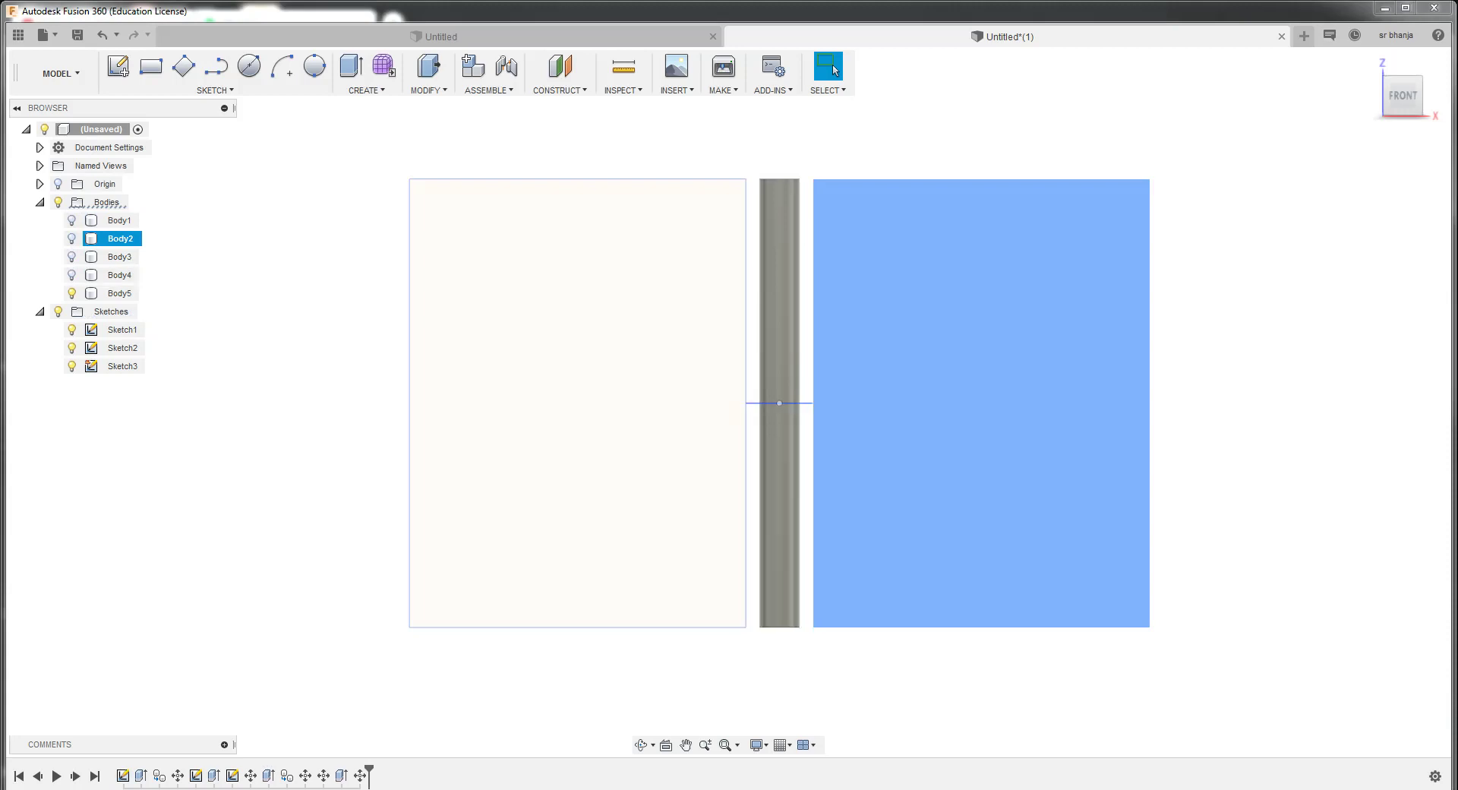
key(Escape)
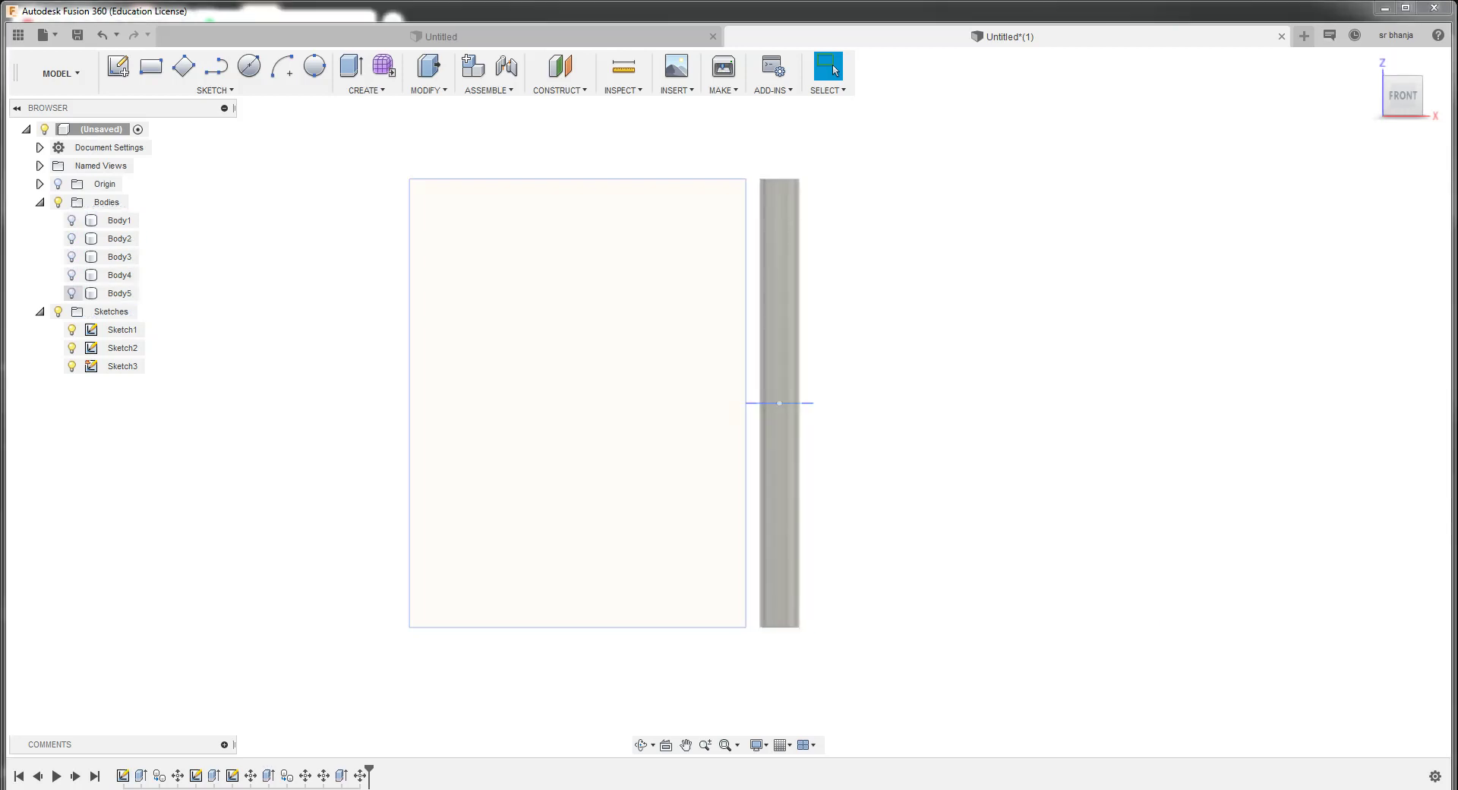
Hide the pin Body5, leaving only the right plate Body2 and lower knuckle Body4 visible
click(71, 293)
click(72, 275)
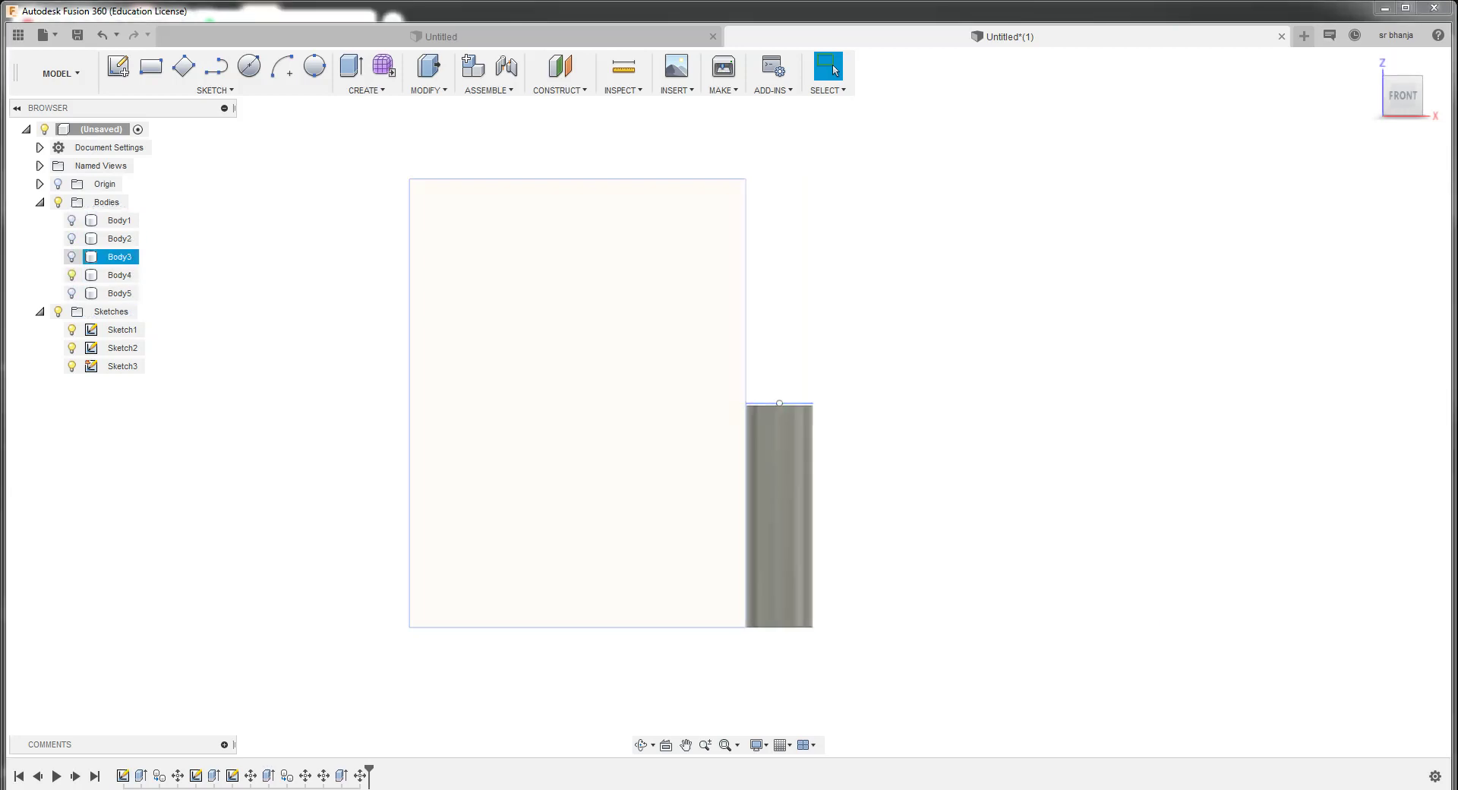
click(72, 256)
click(72, 257)
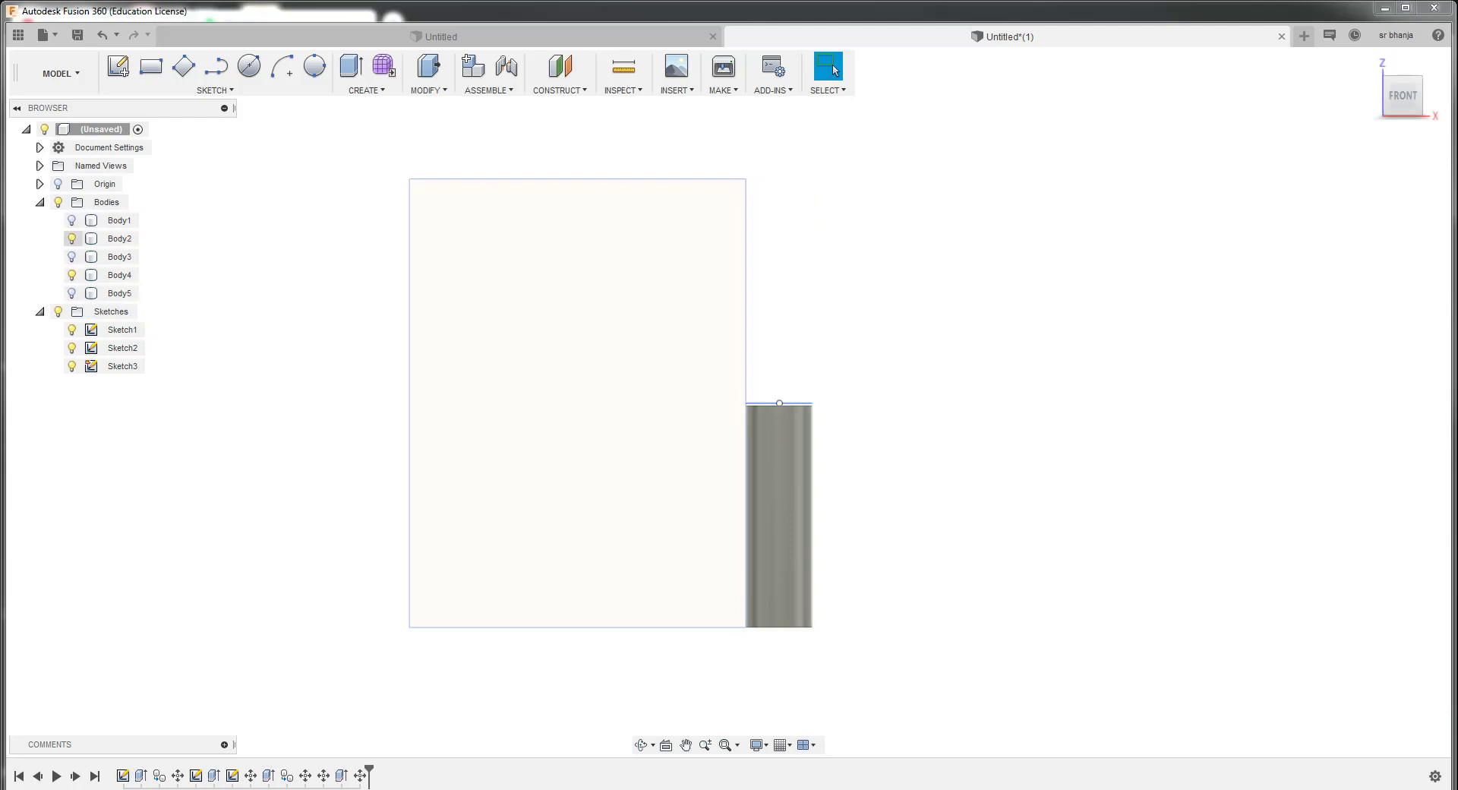
click(72, 238)
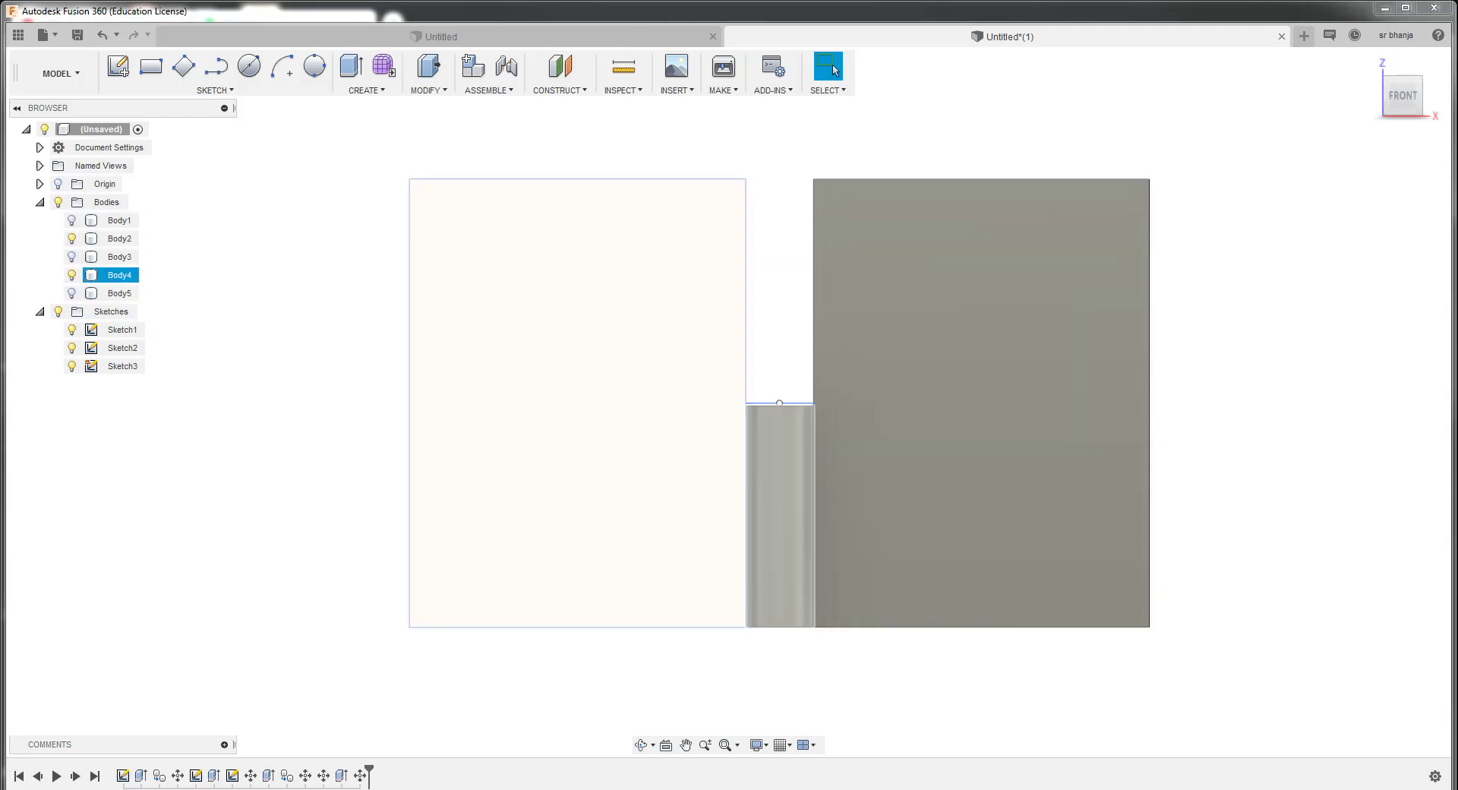
click(119, 239)
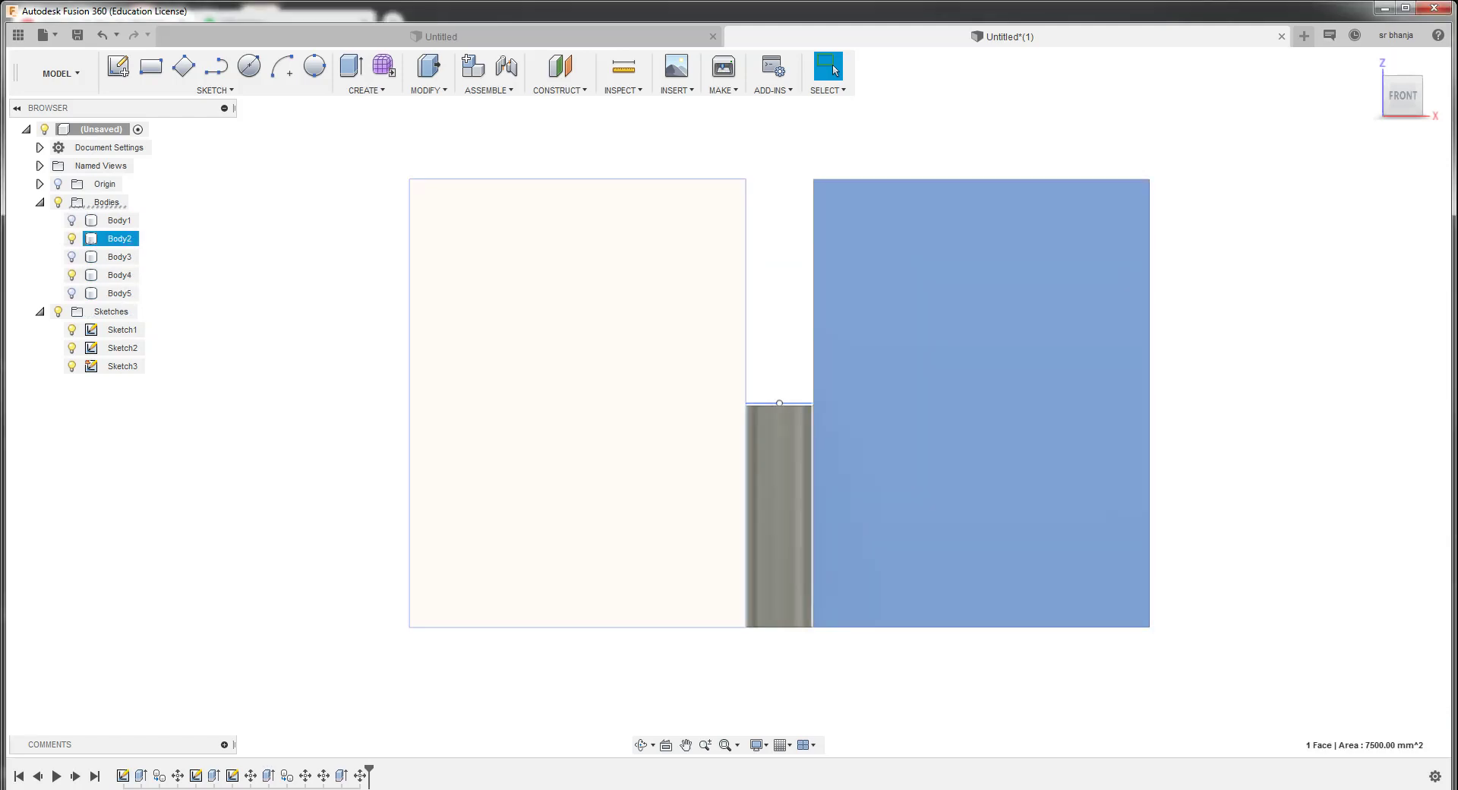
Start moving the right plate Body2 along X and inspect the knuckle ring from above
right_click(115, 239)
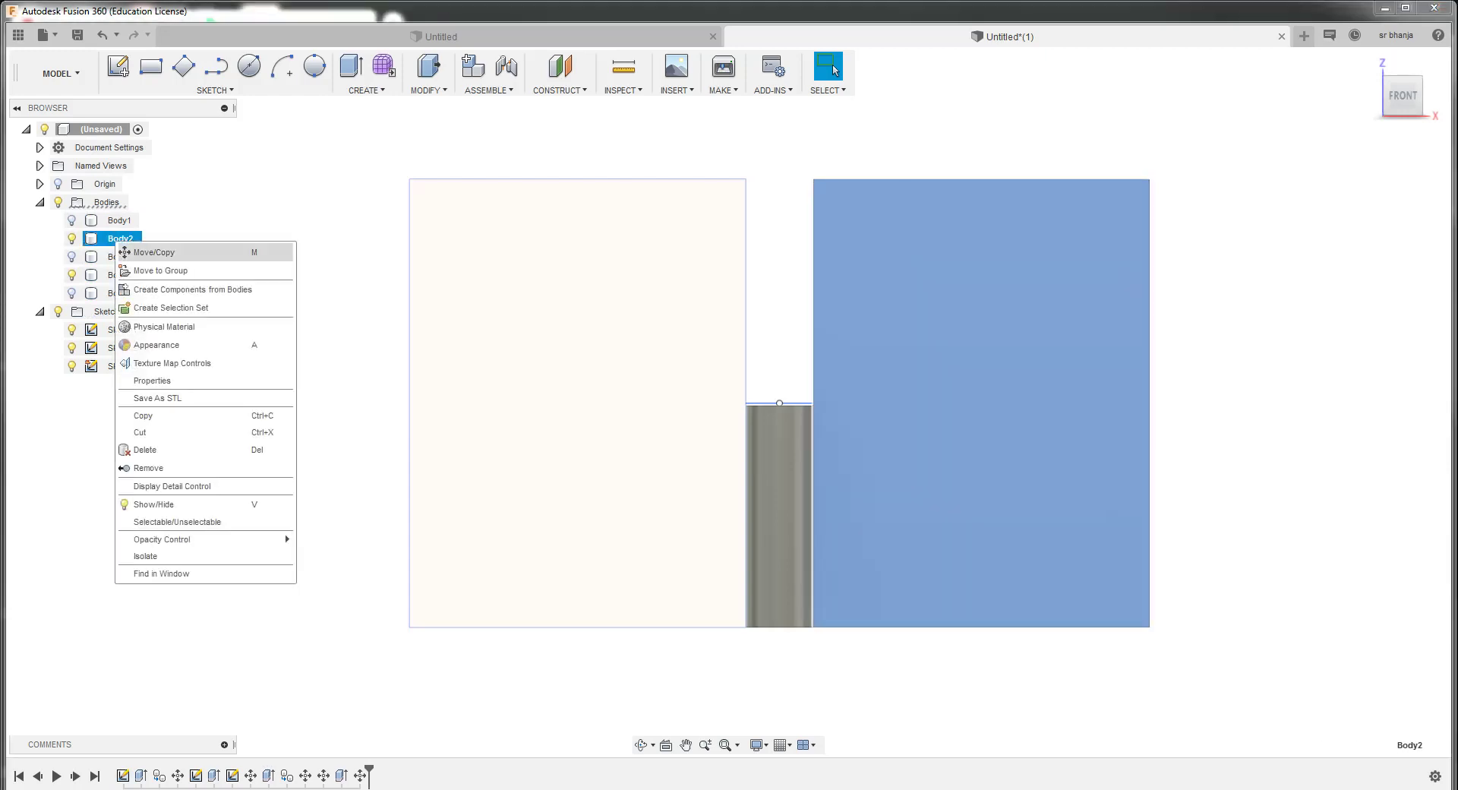
click(152, 252)
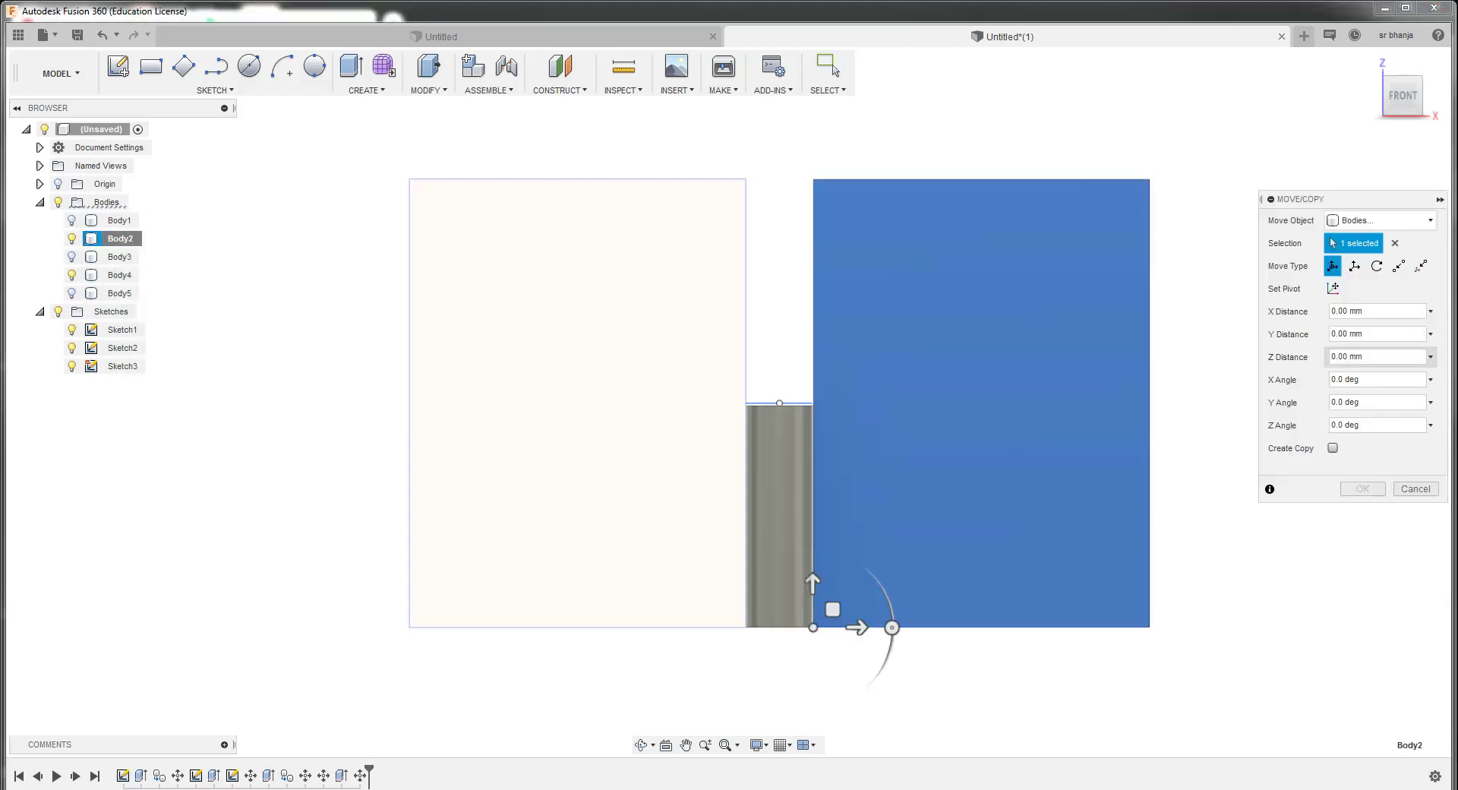
scroll(936, 645, up, 2)
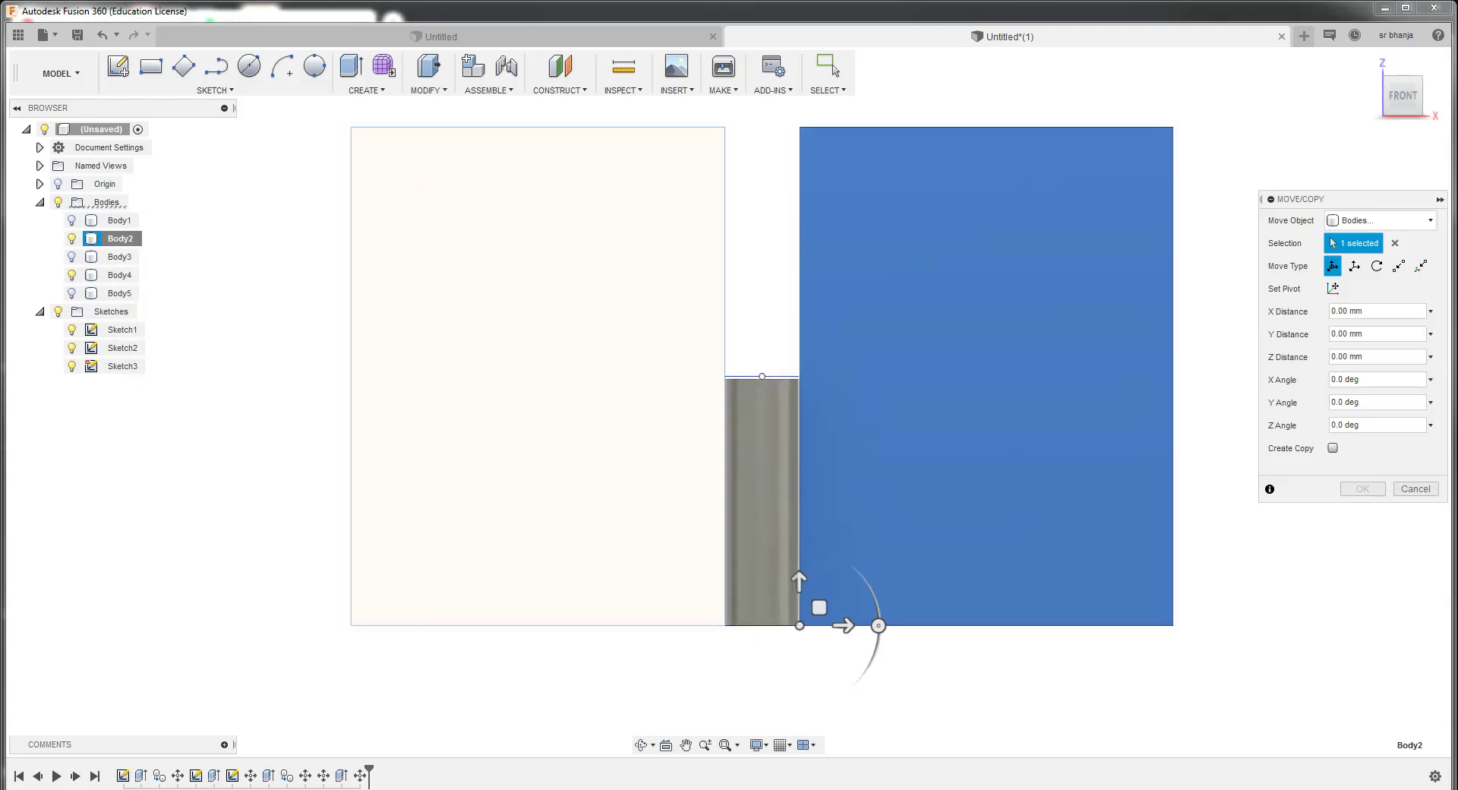
scroll(936, 645, up, 2)
scroll(764, 607, up, 1)
scroll(764, 607, up, 2)
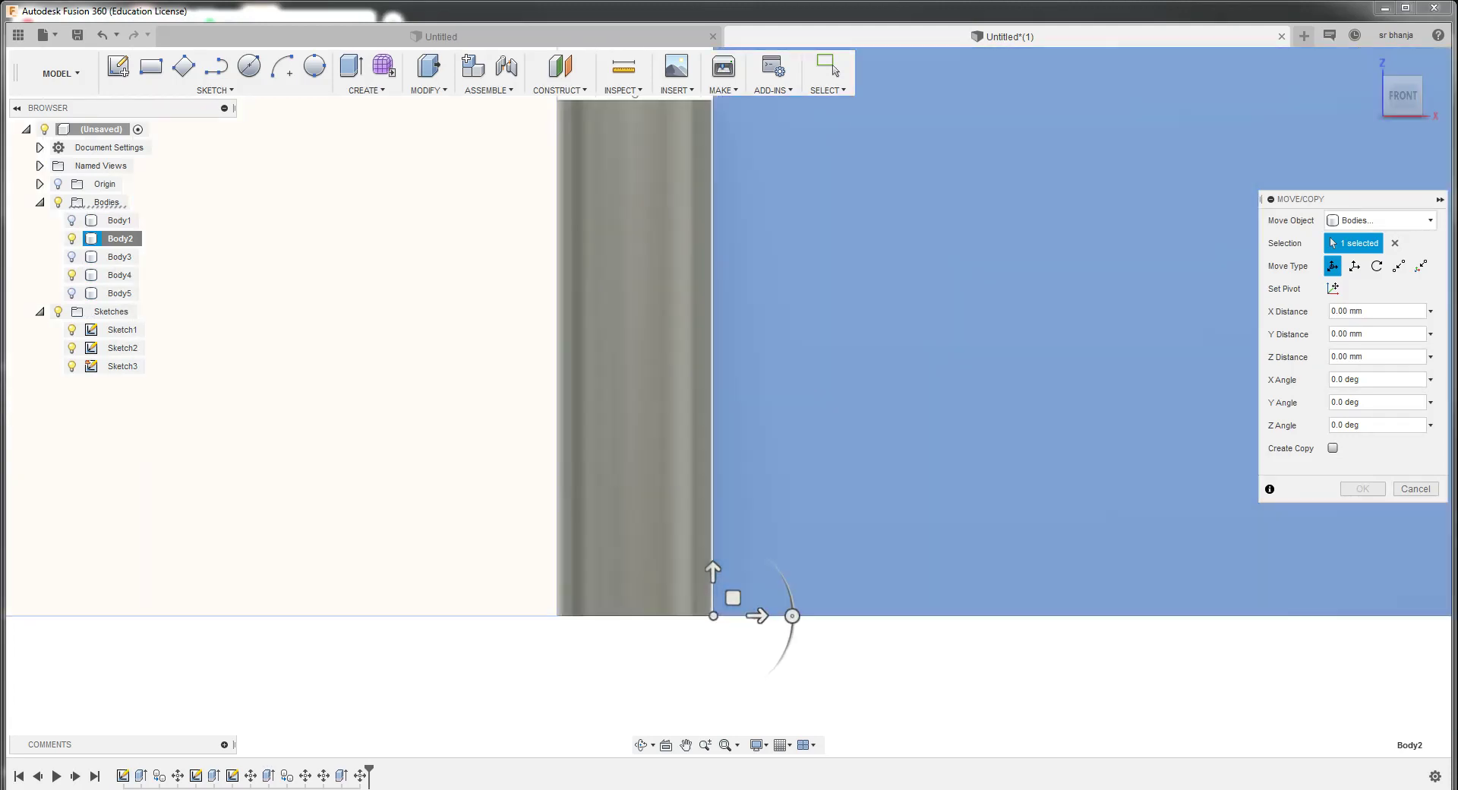
drag(752, 616, 741, 616)
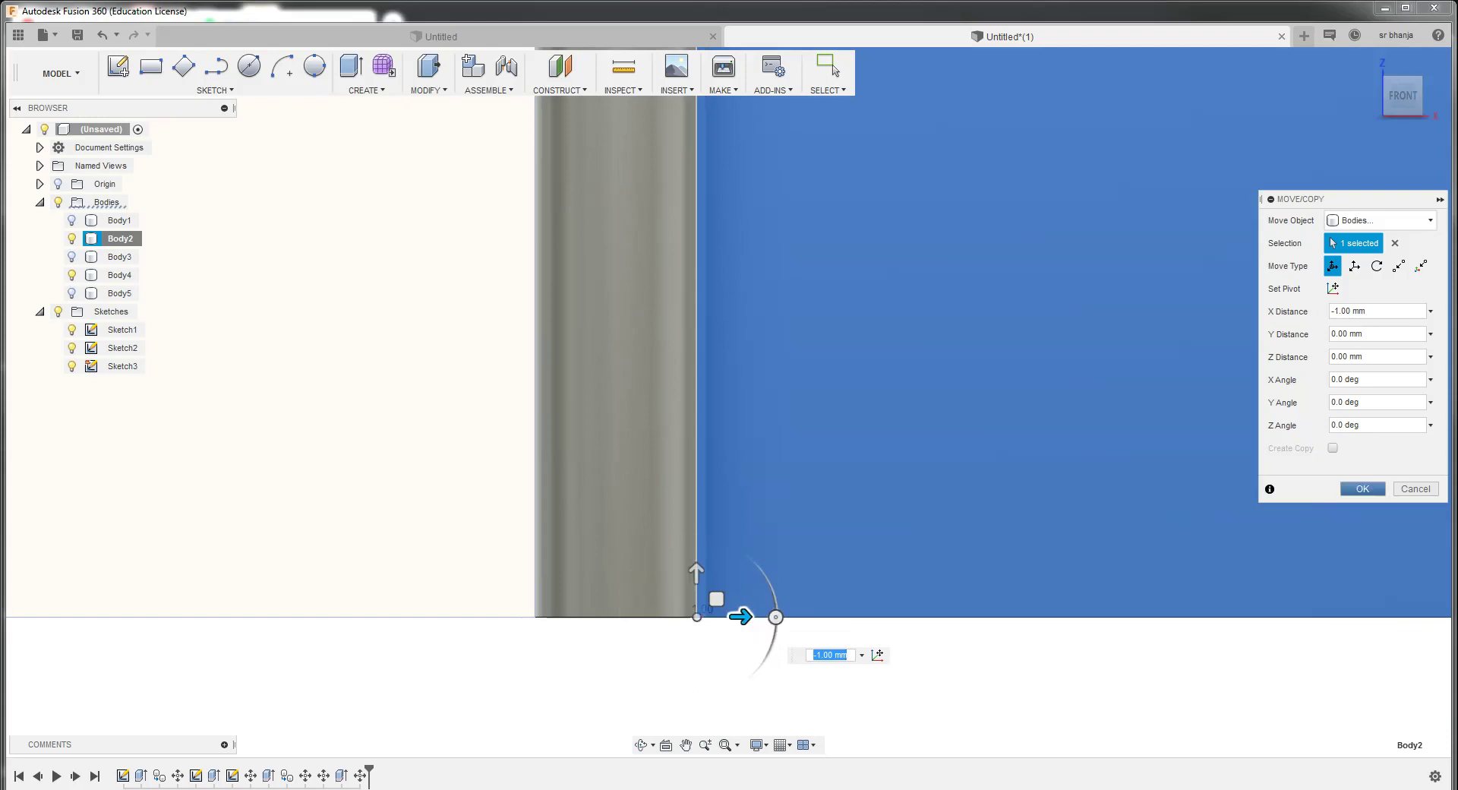
key(F6)
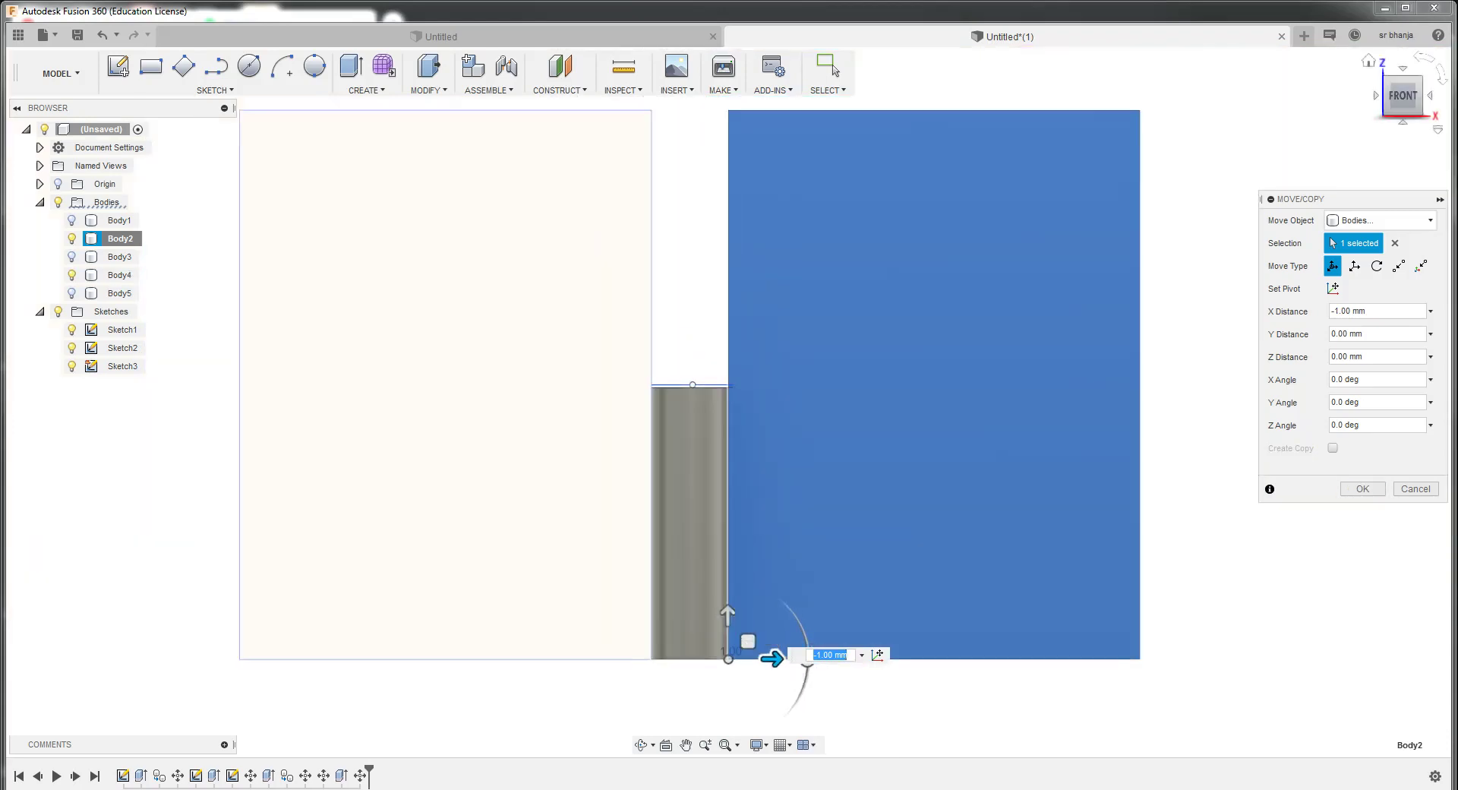
click(1402, 68)
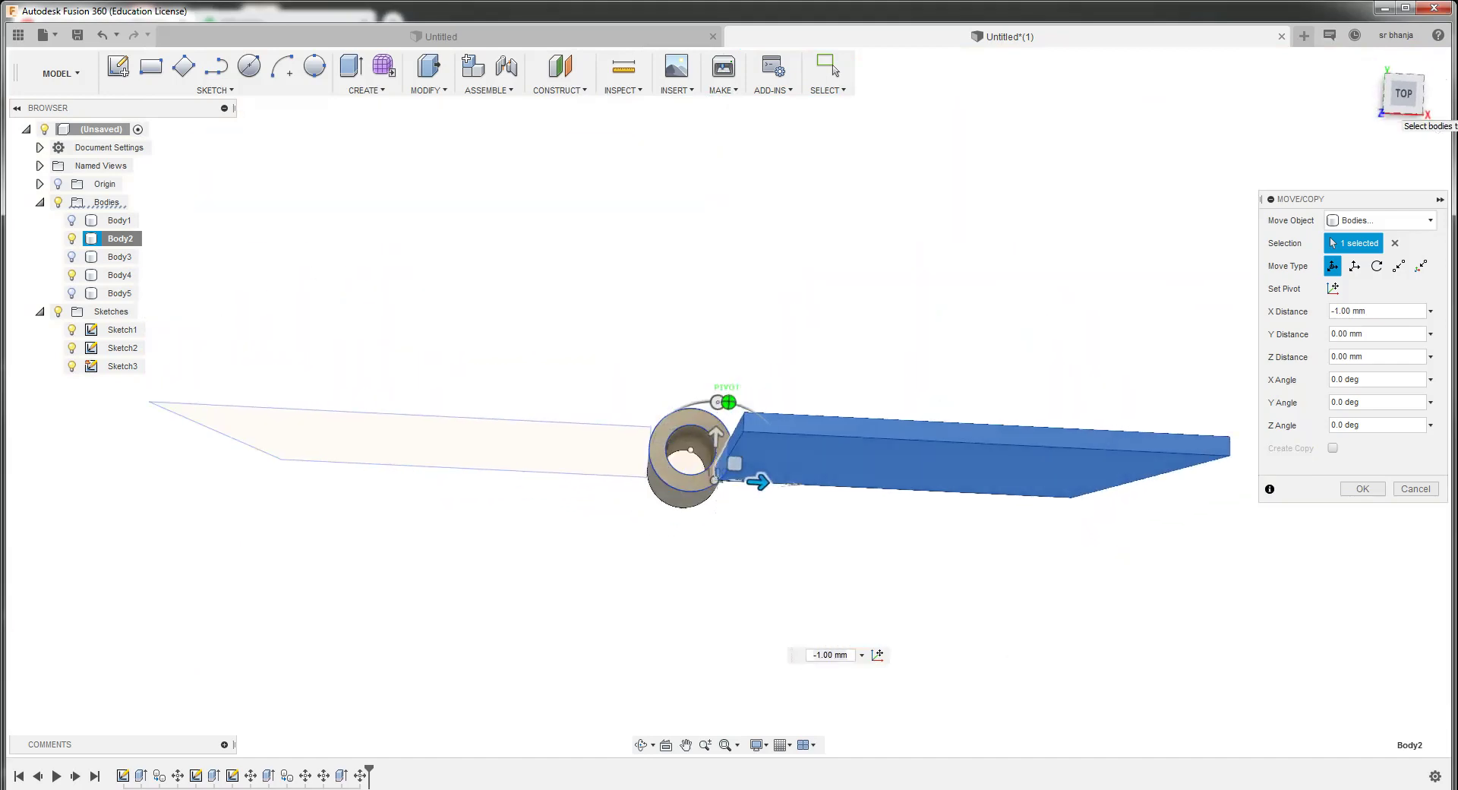
shift+middle_drag(721, 455, 725, 406)
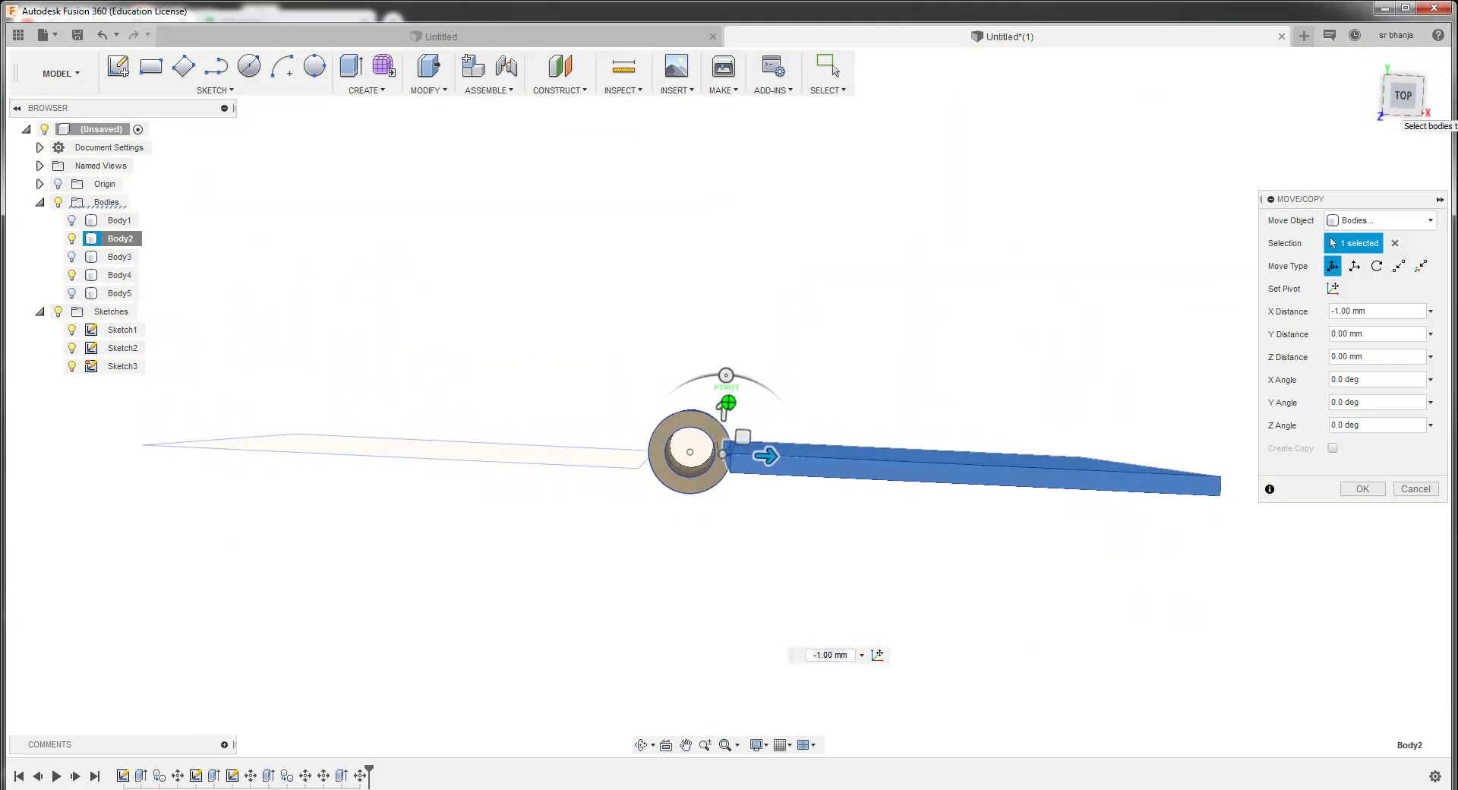
scroll(752, 467, up, 2)
scroll(751, 467, up, 2)
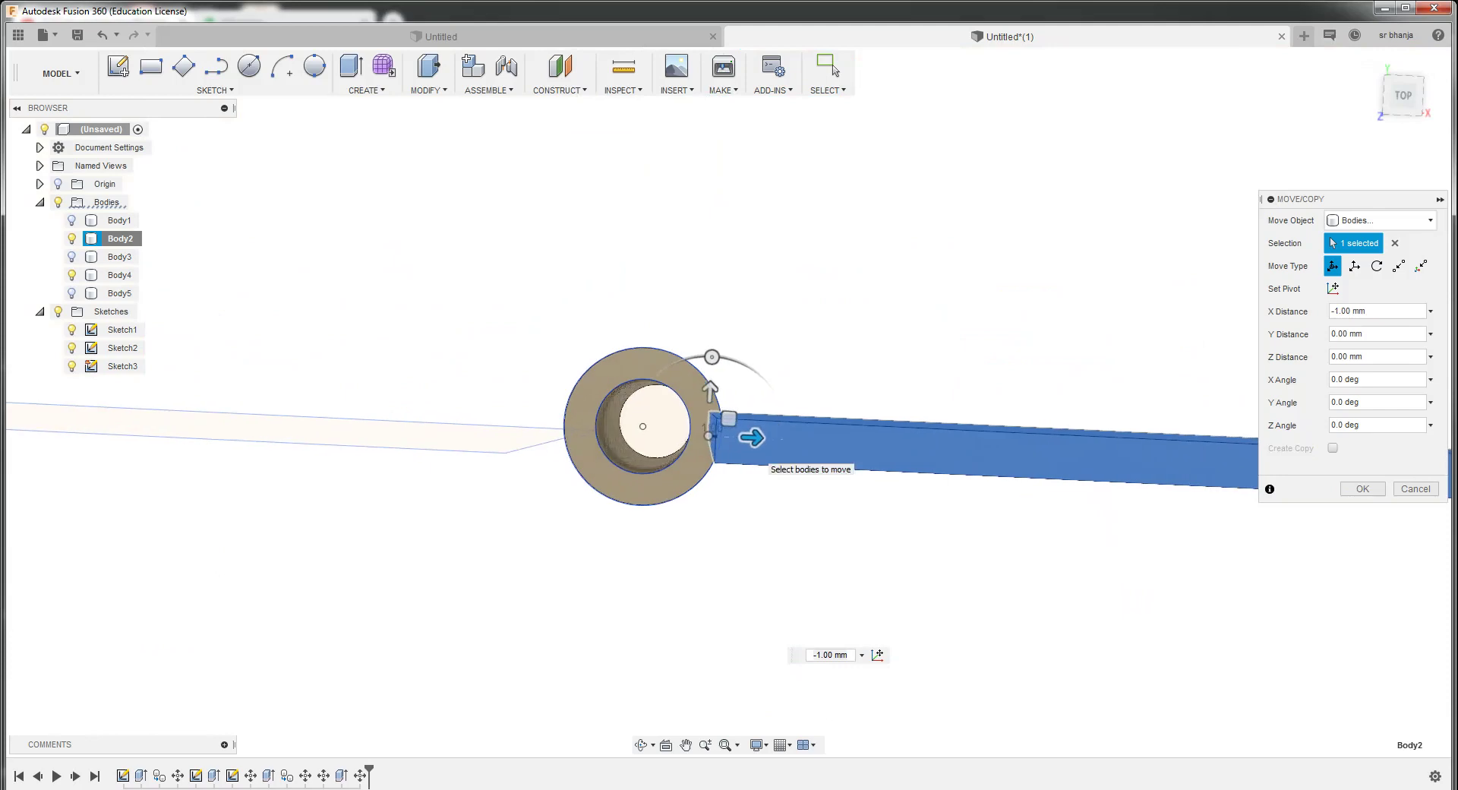
scroll(752, 448, up, 2)
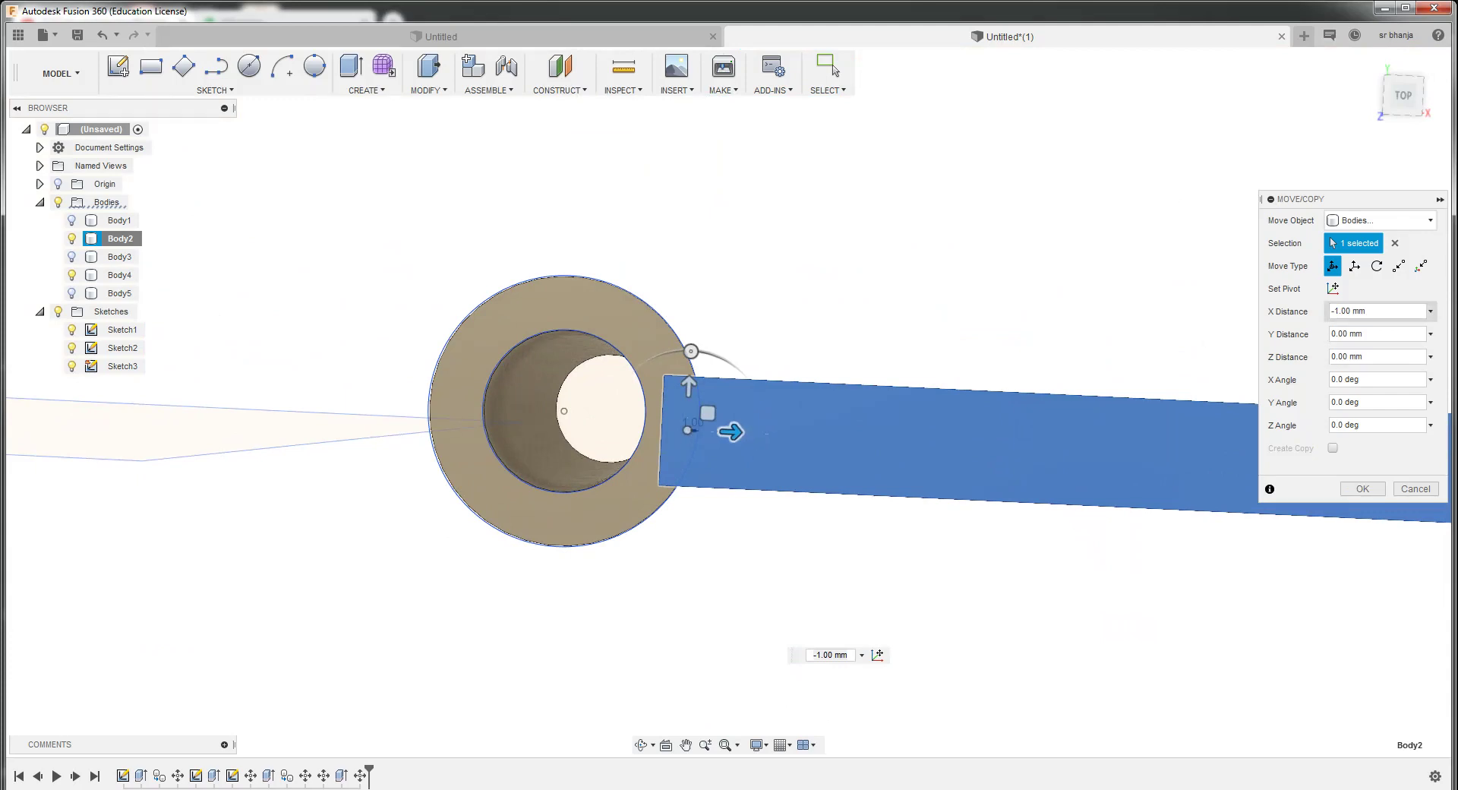
Set the X distance to -0.5 mm in Top view and commit the plate move
double_click(1341, 310)
text(.5)
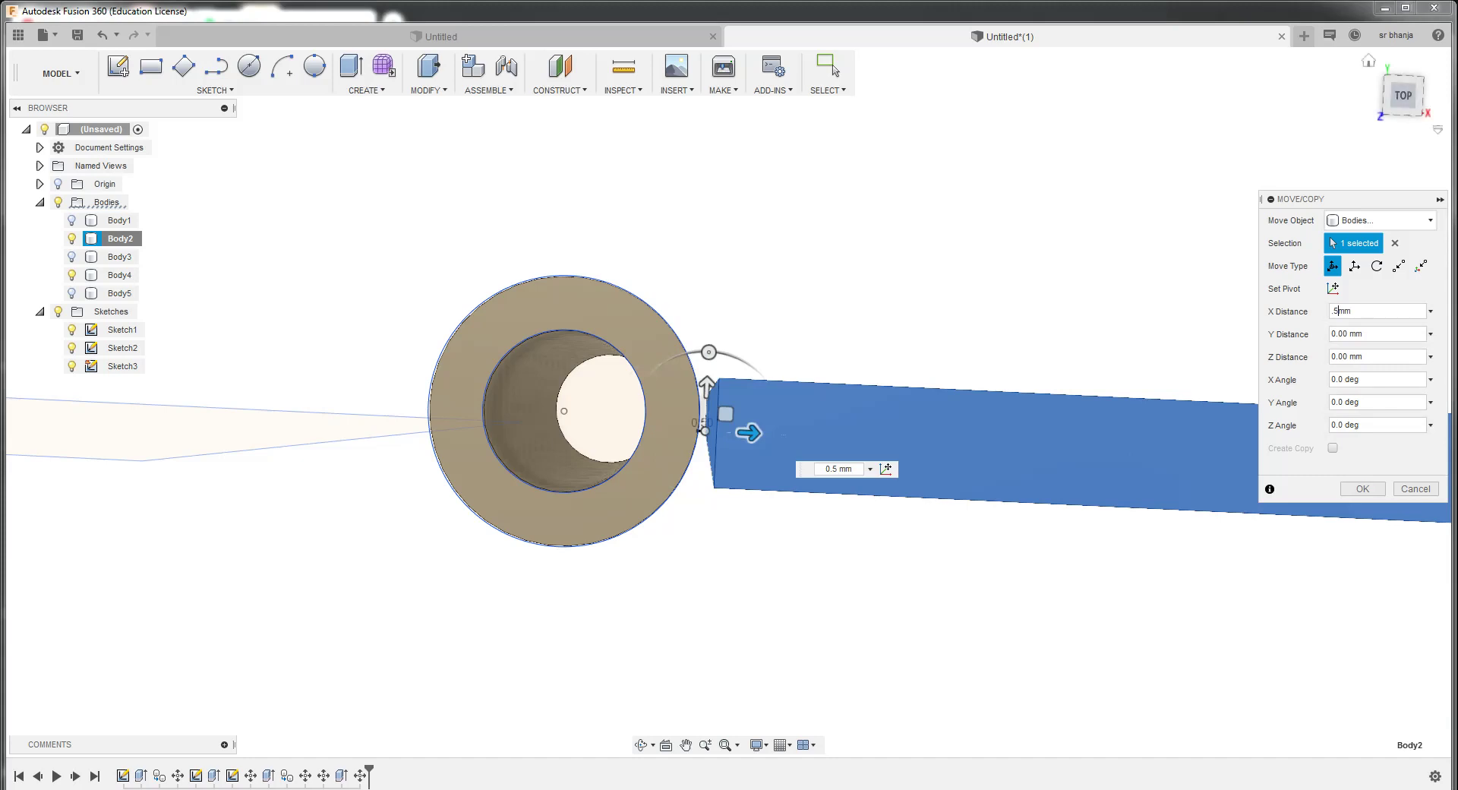
mouse_move(1403, 96)
click(1406, 112)
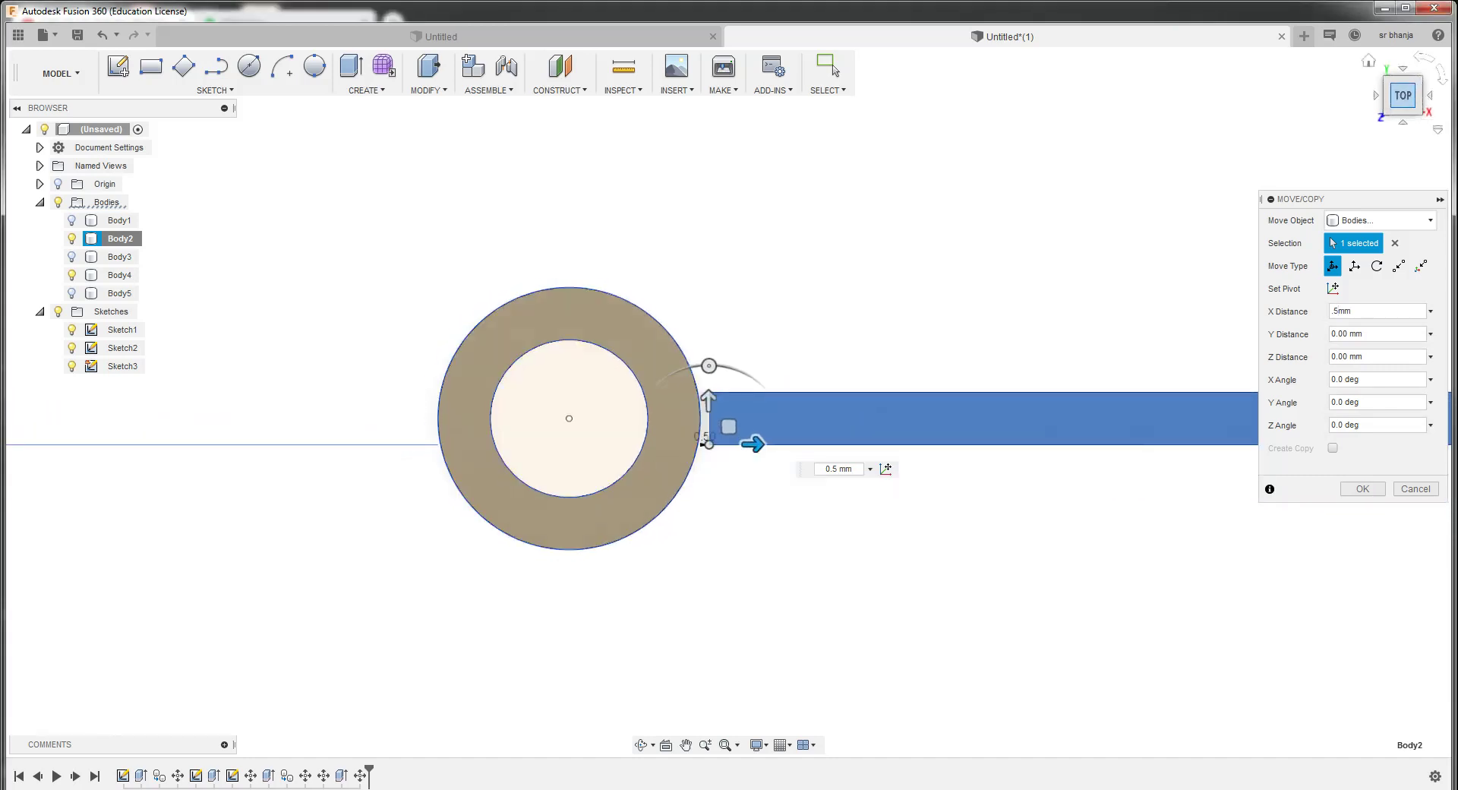
scroll(713, 432, up, 1)
scroll(714, 432, up, 4)
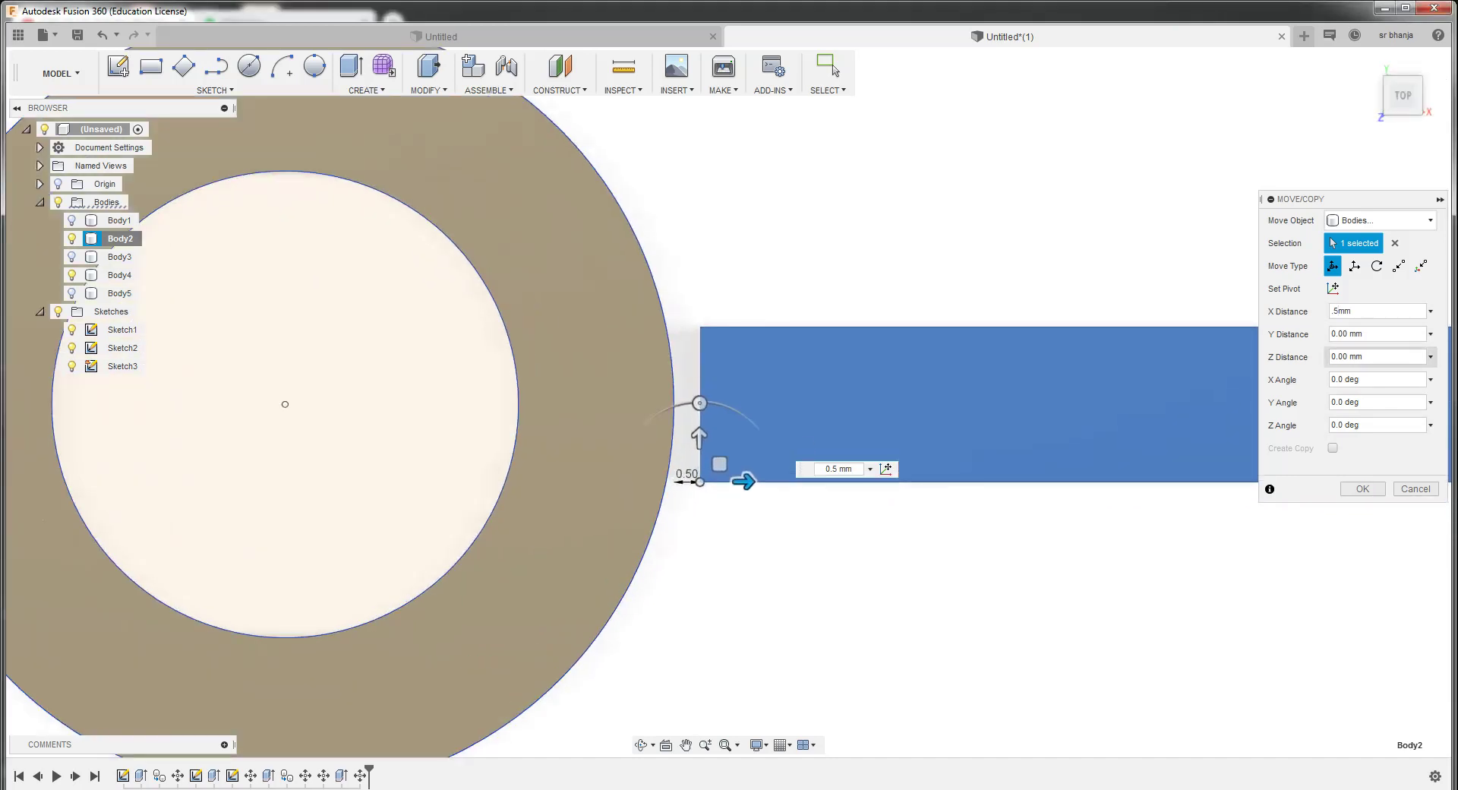
key(Return)
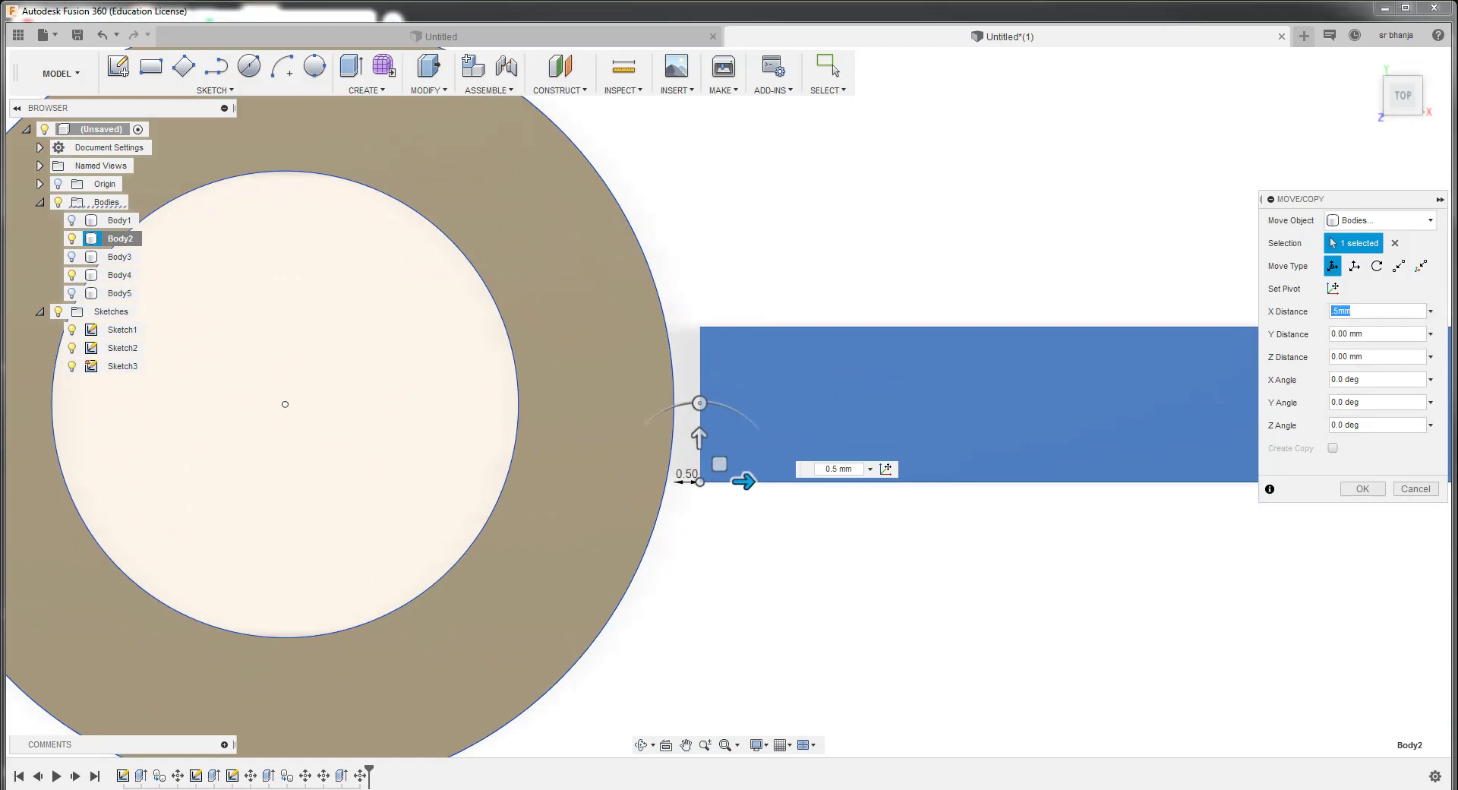
text(1)
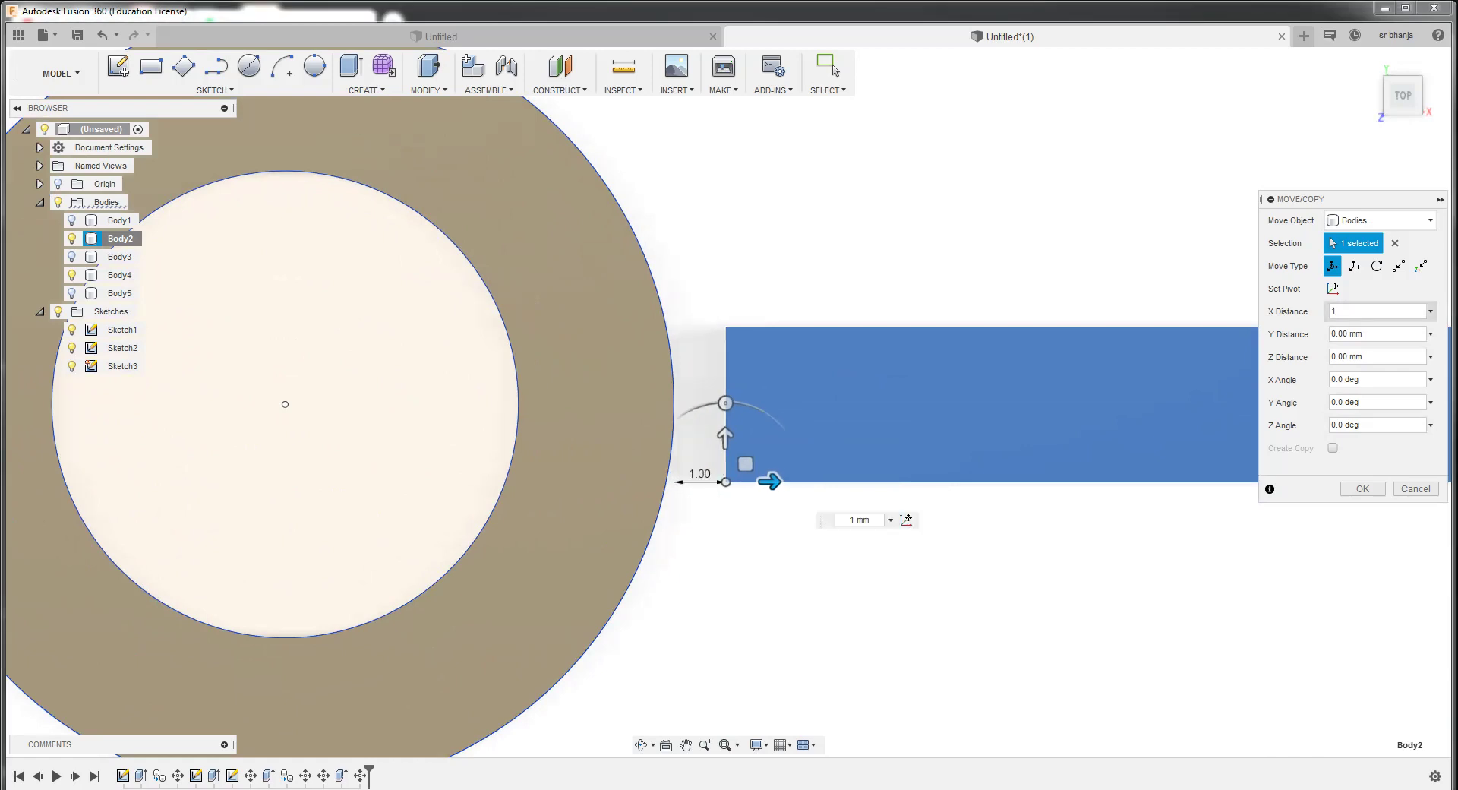
key(Return)
text(1)
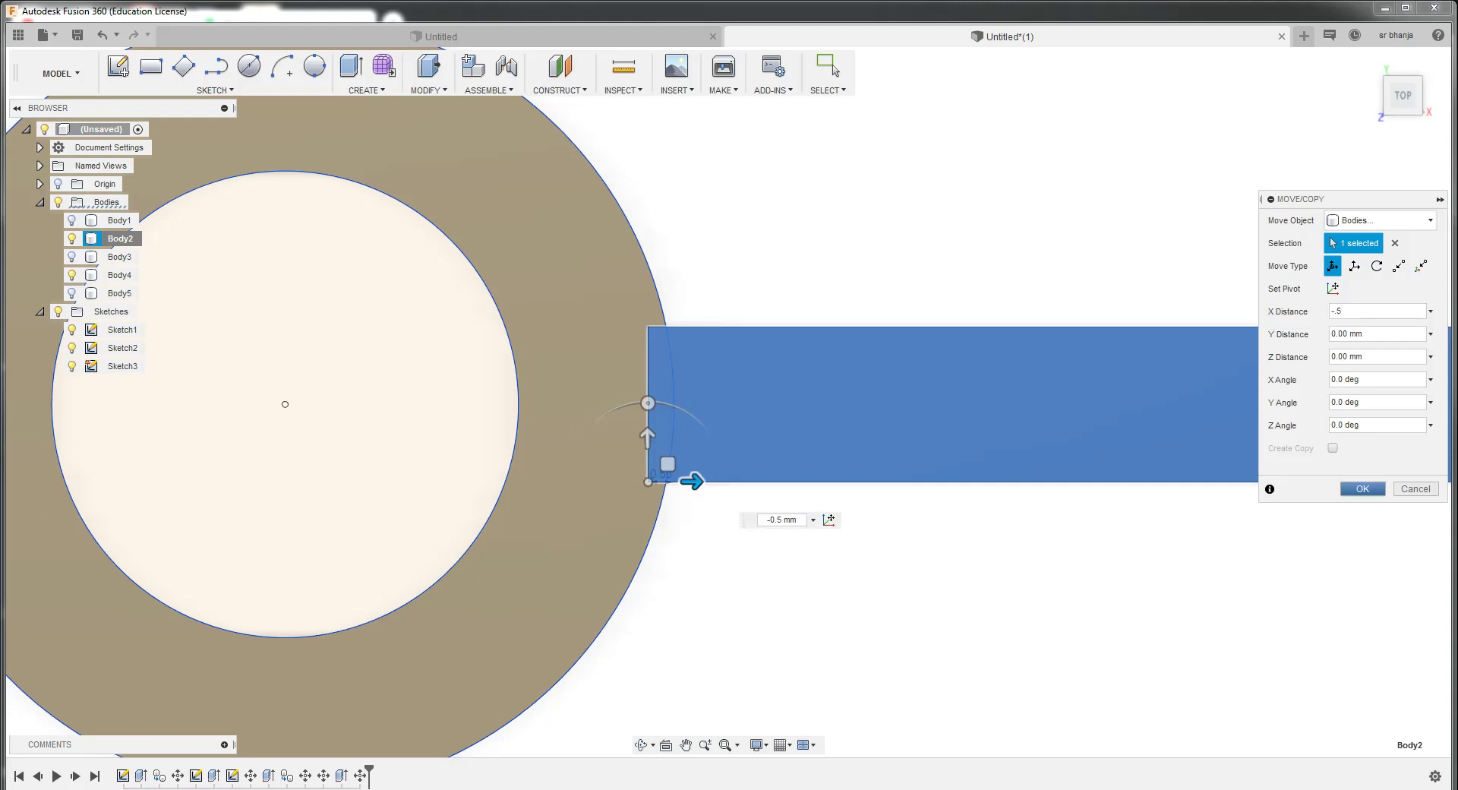
key(Return)
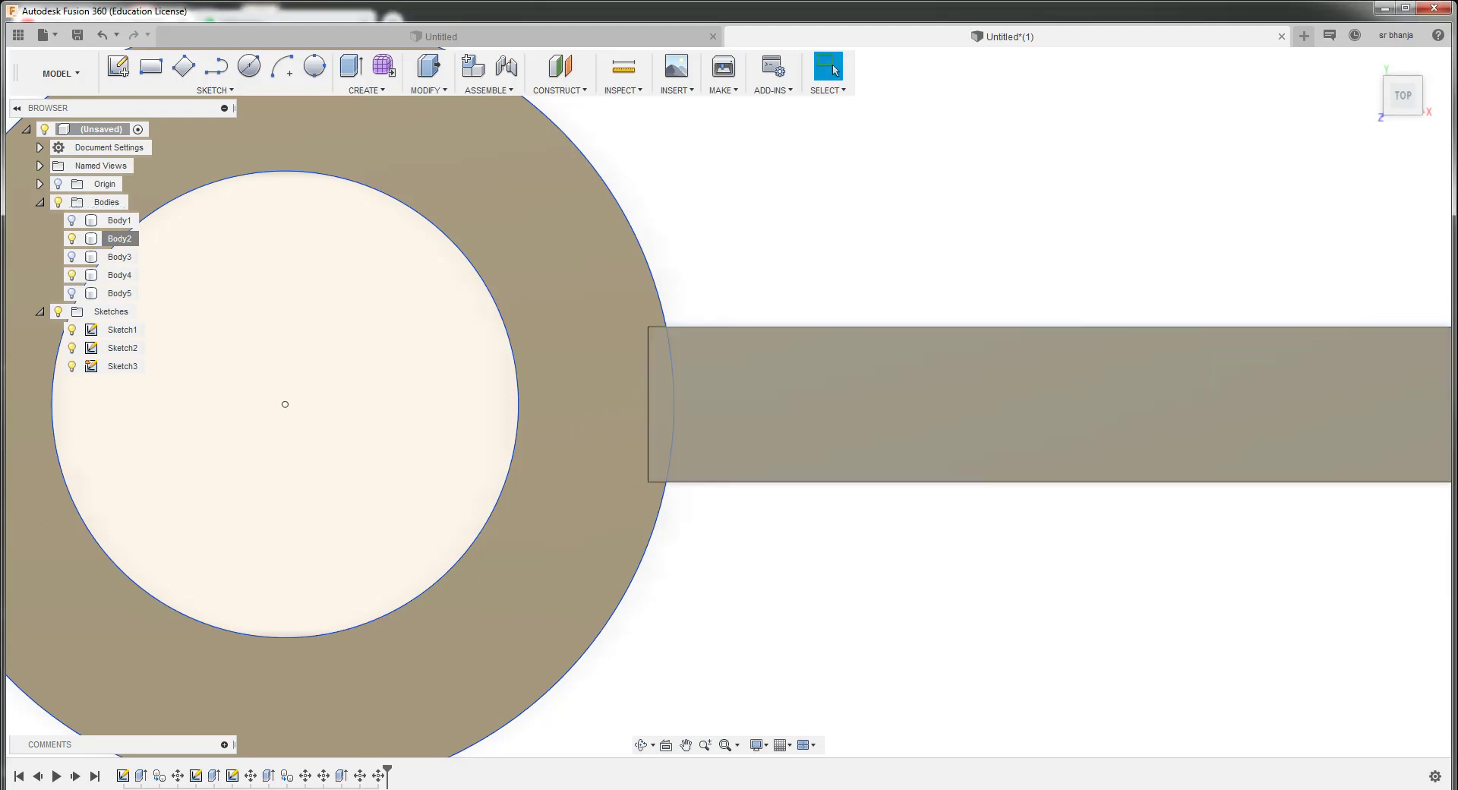
Combine the right plate Body2 and knuckle ring Body4 with a Join operation
scroll(805, 420, down, 2)
scroll(805, 420, down, 2)
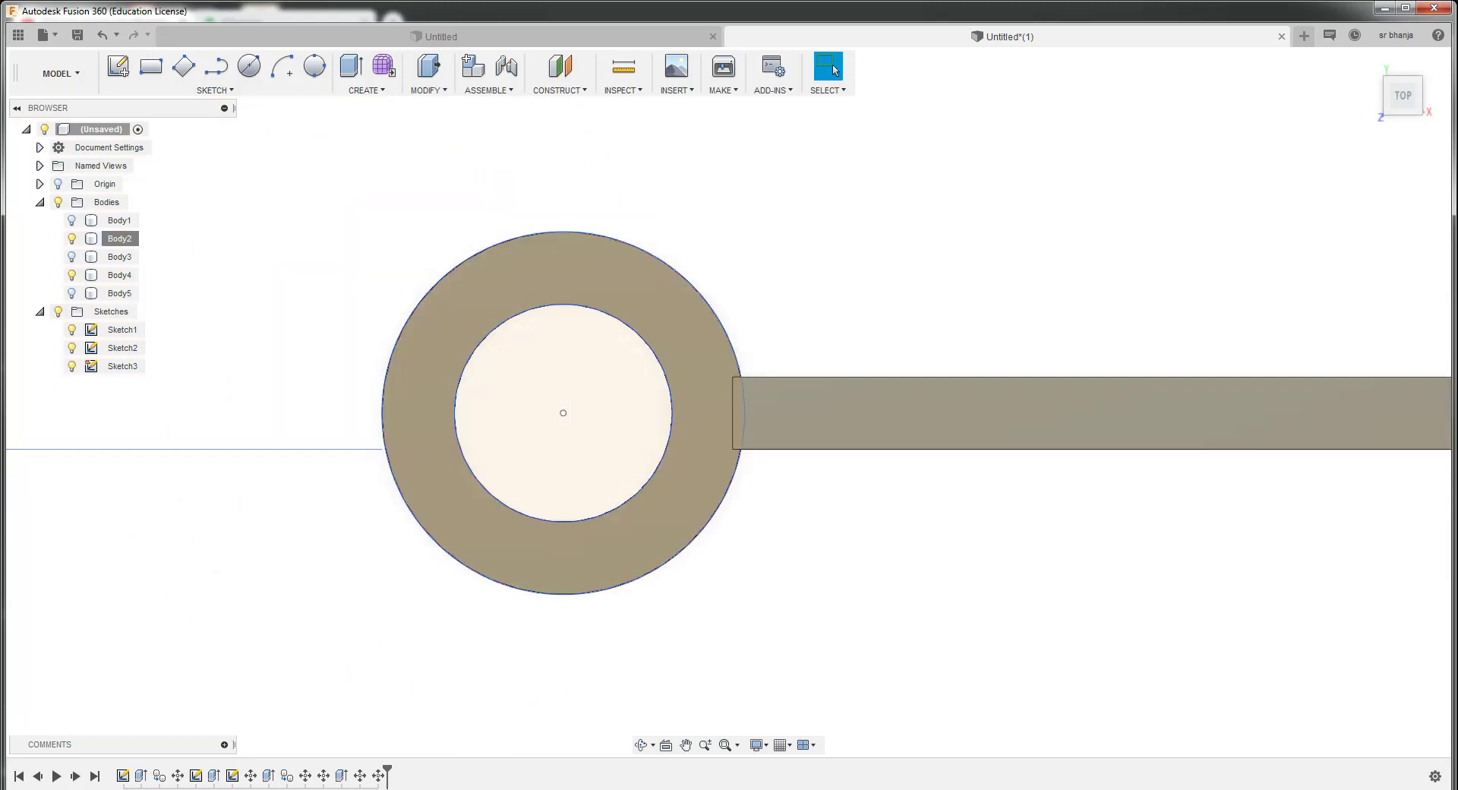
click(119, 239)
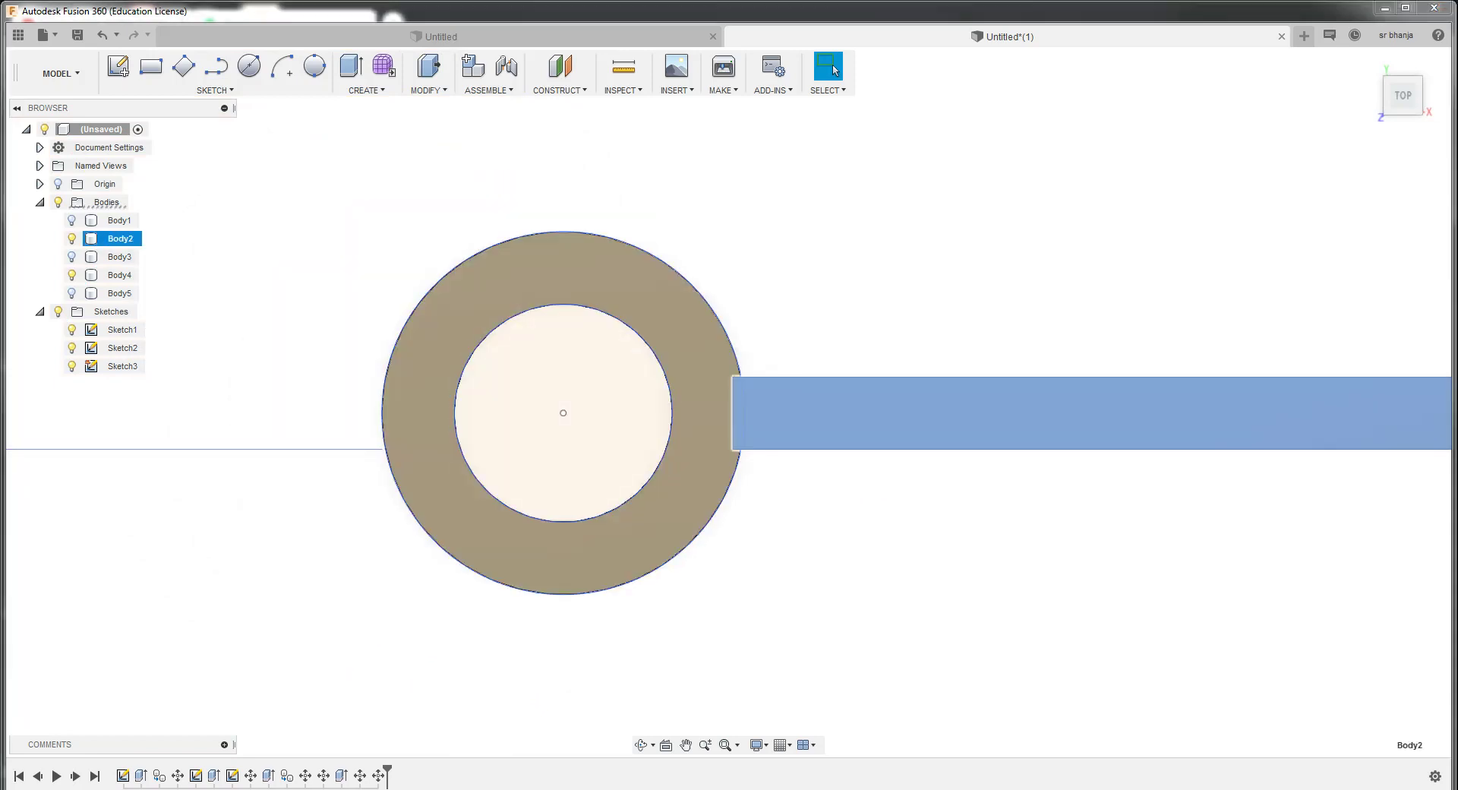
ctrl+click(119, 275)
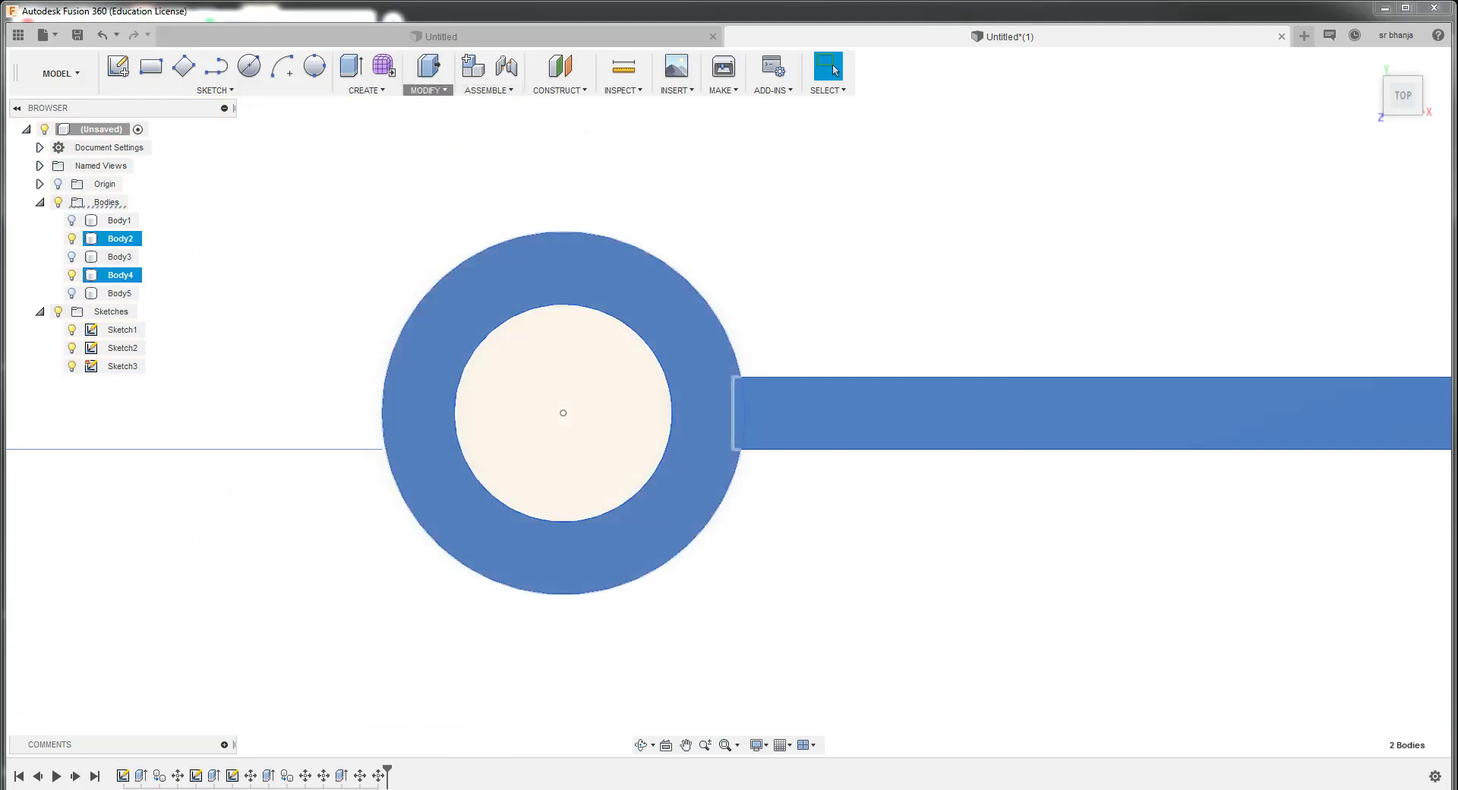
click(427, 90)
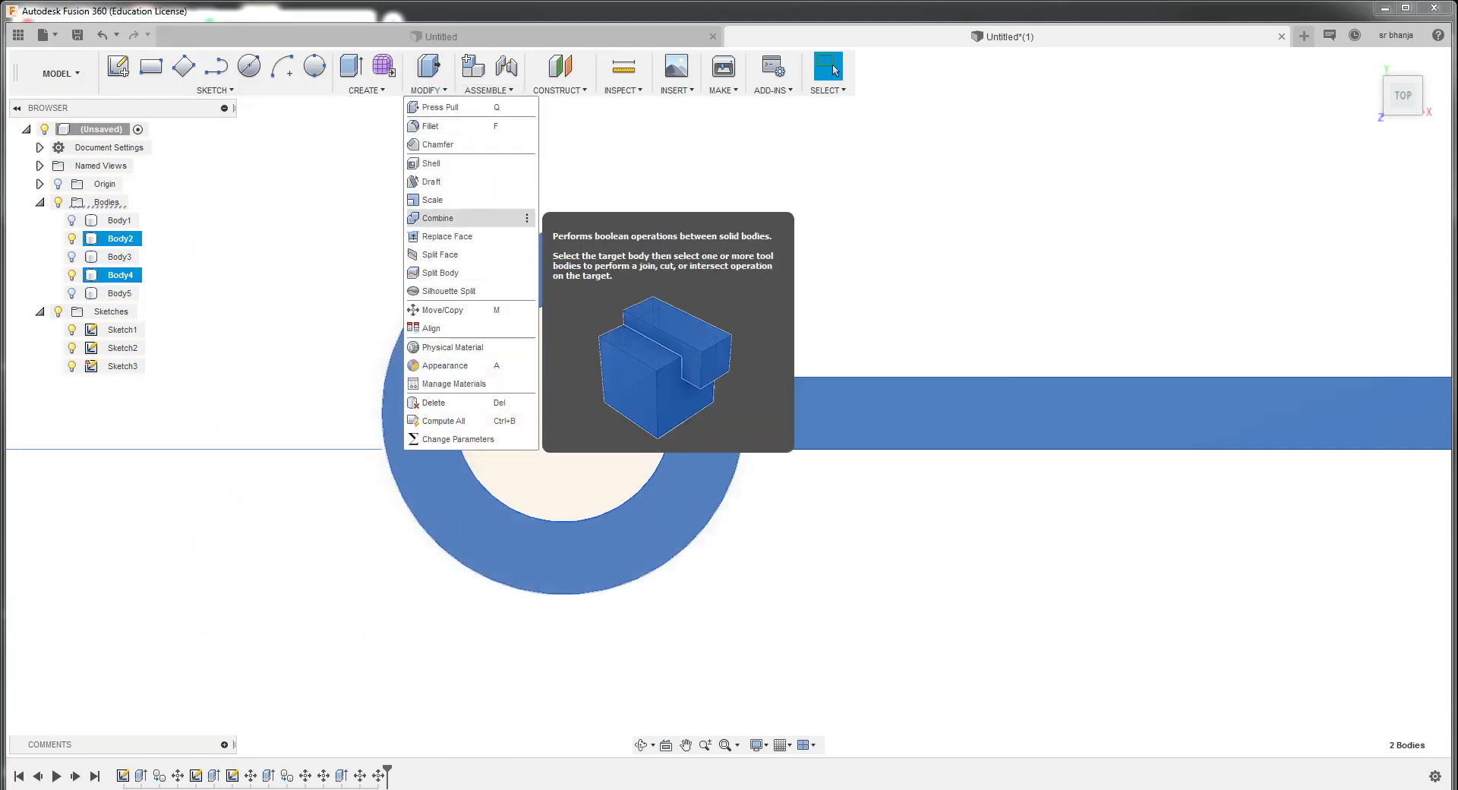
click(439, 218)
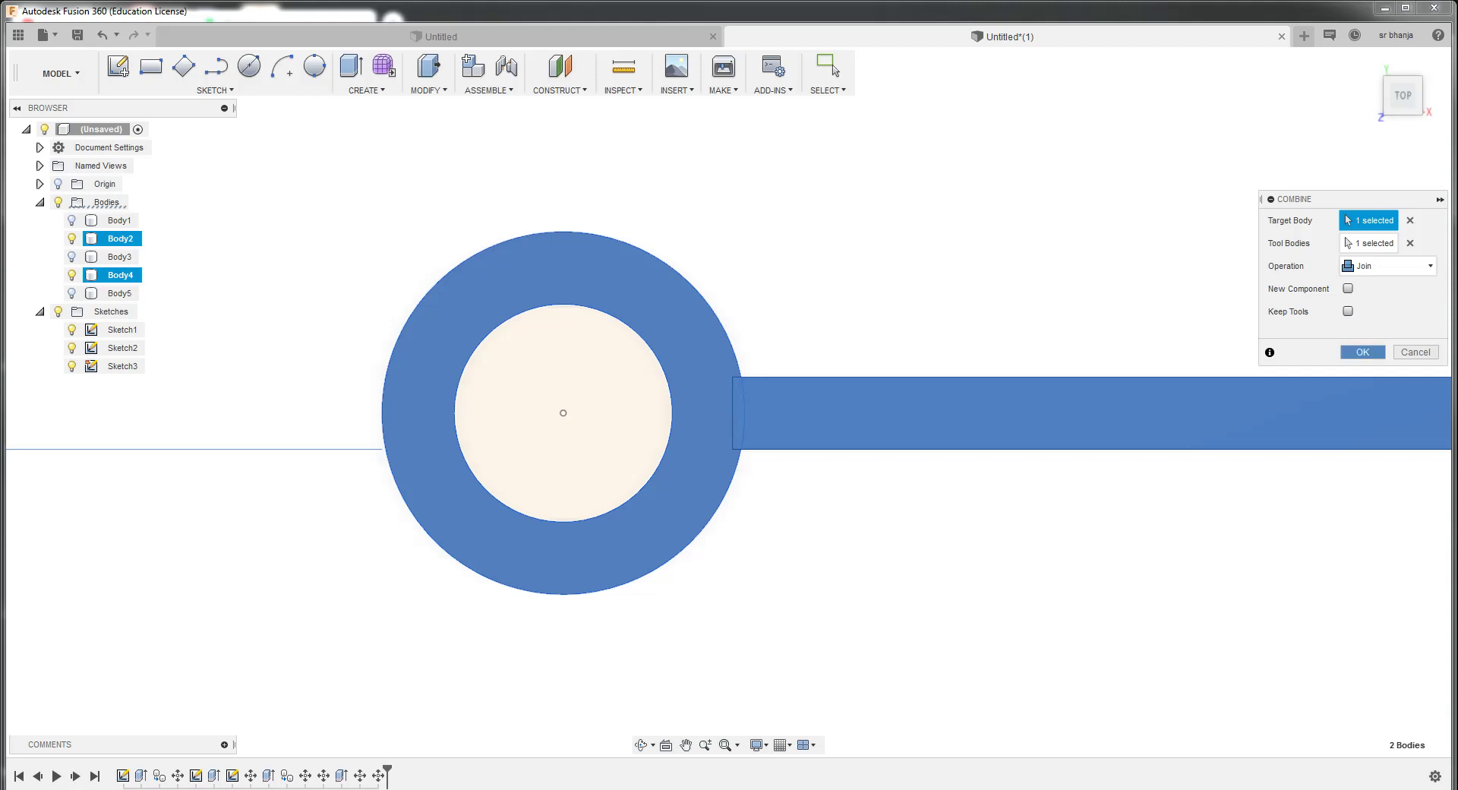
click(1362, 351)
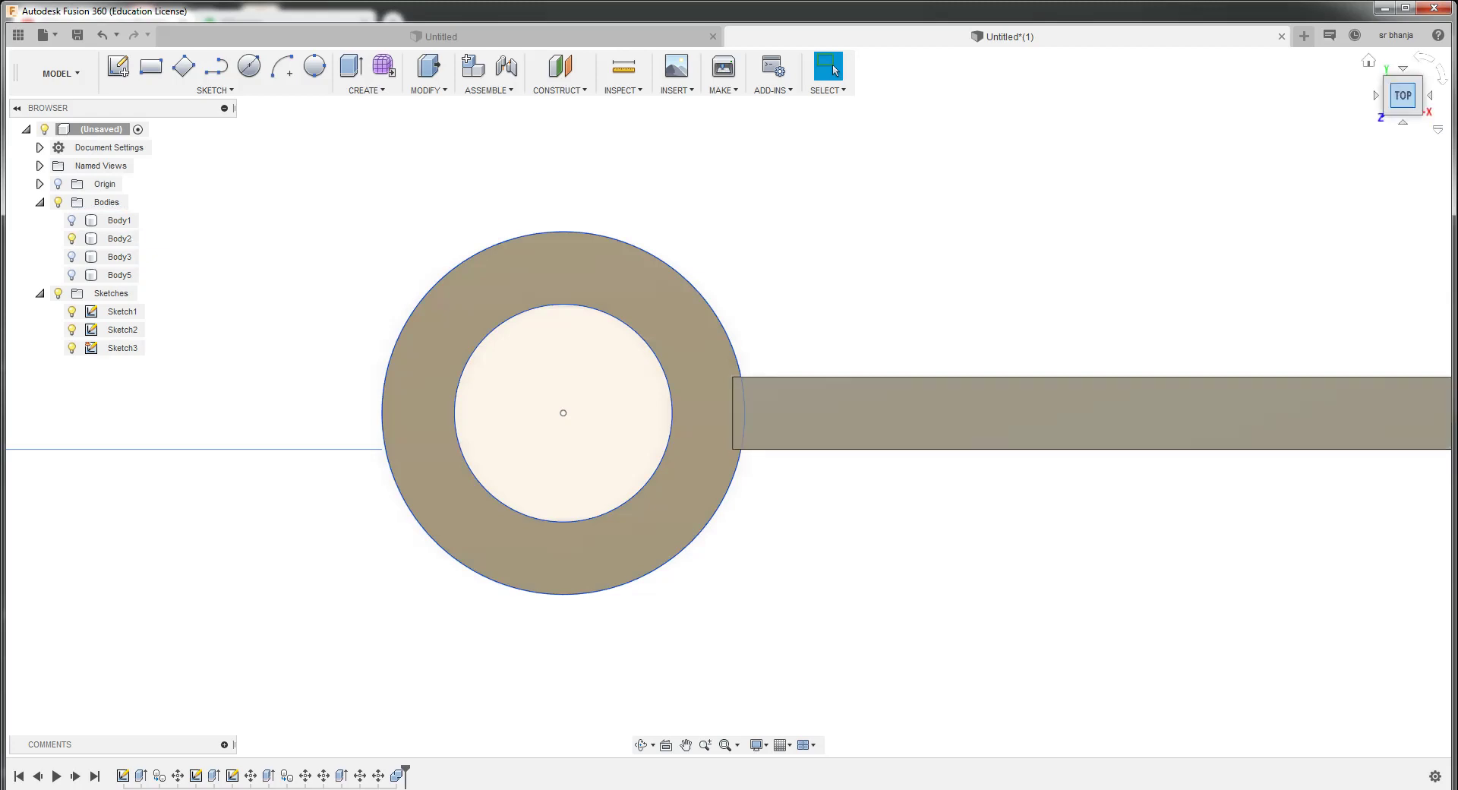
In front view, hide the joined Body2 and show the left plate Body1 and tube Body3
shift+middle_drag(722, 397, 750, 367)
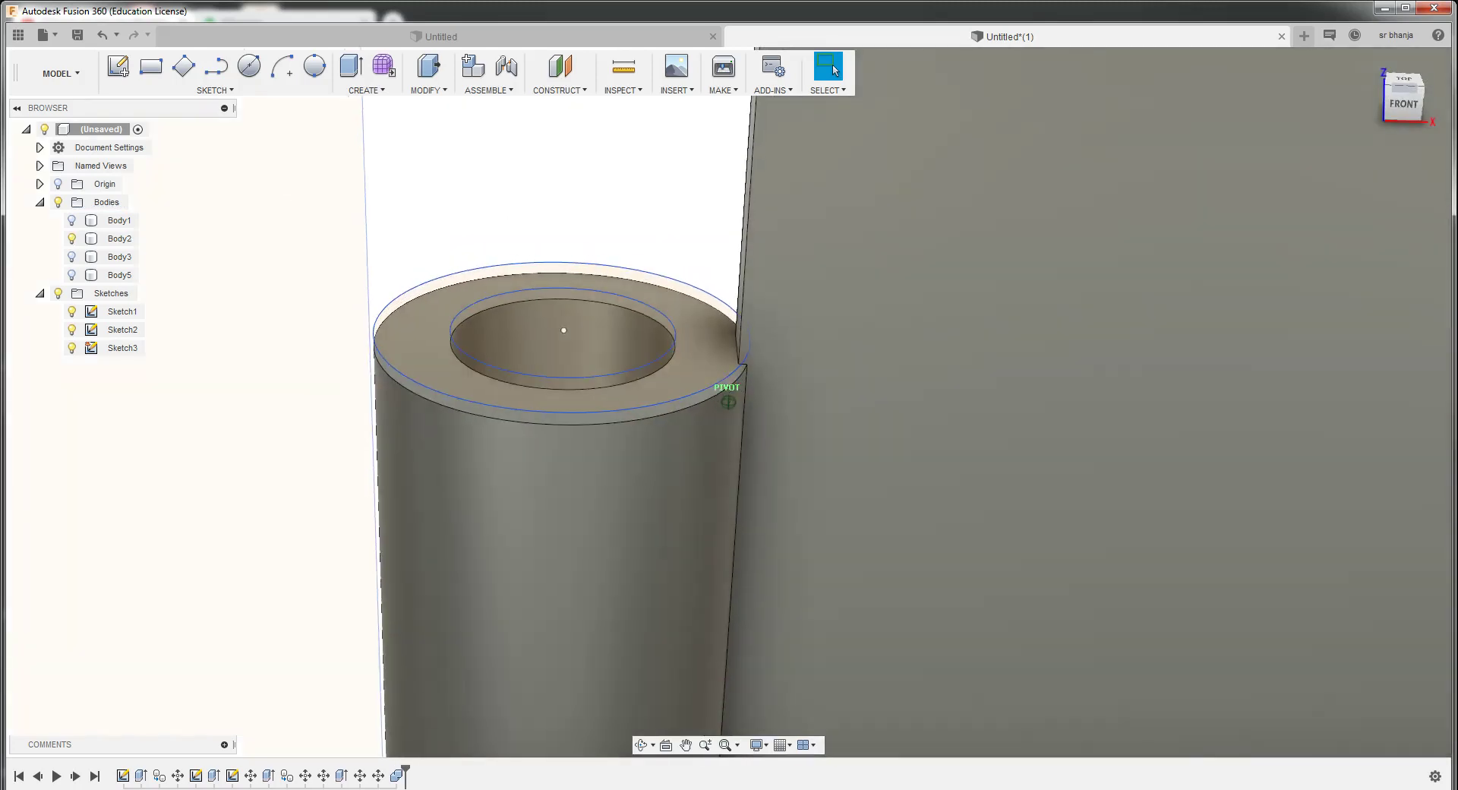
scroll(631, 325, down, 5)
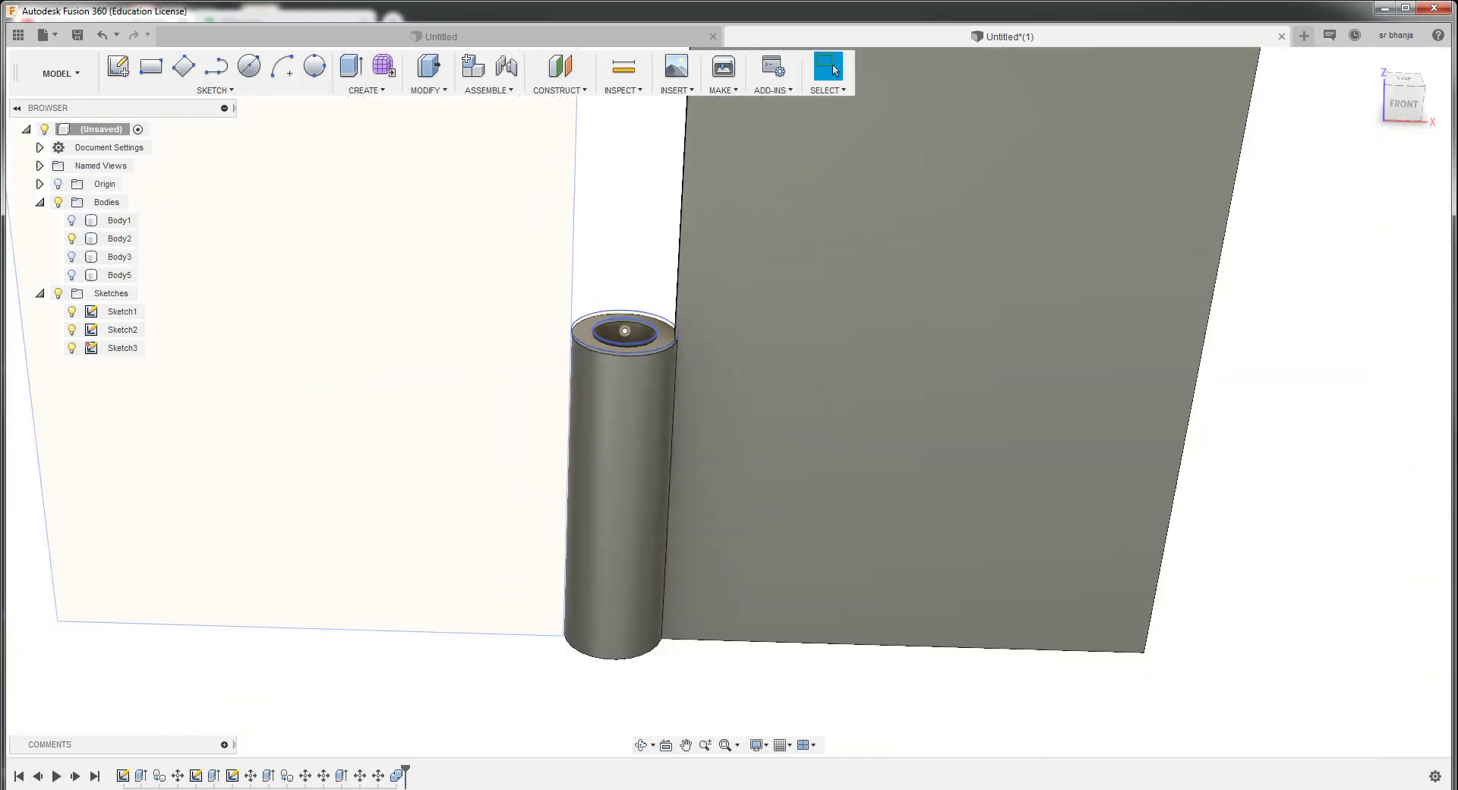
click(1403, 104)
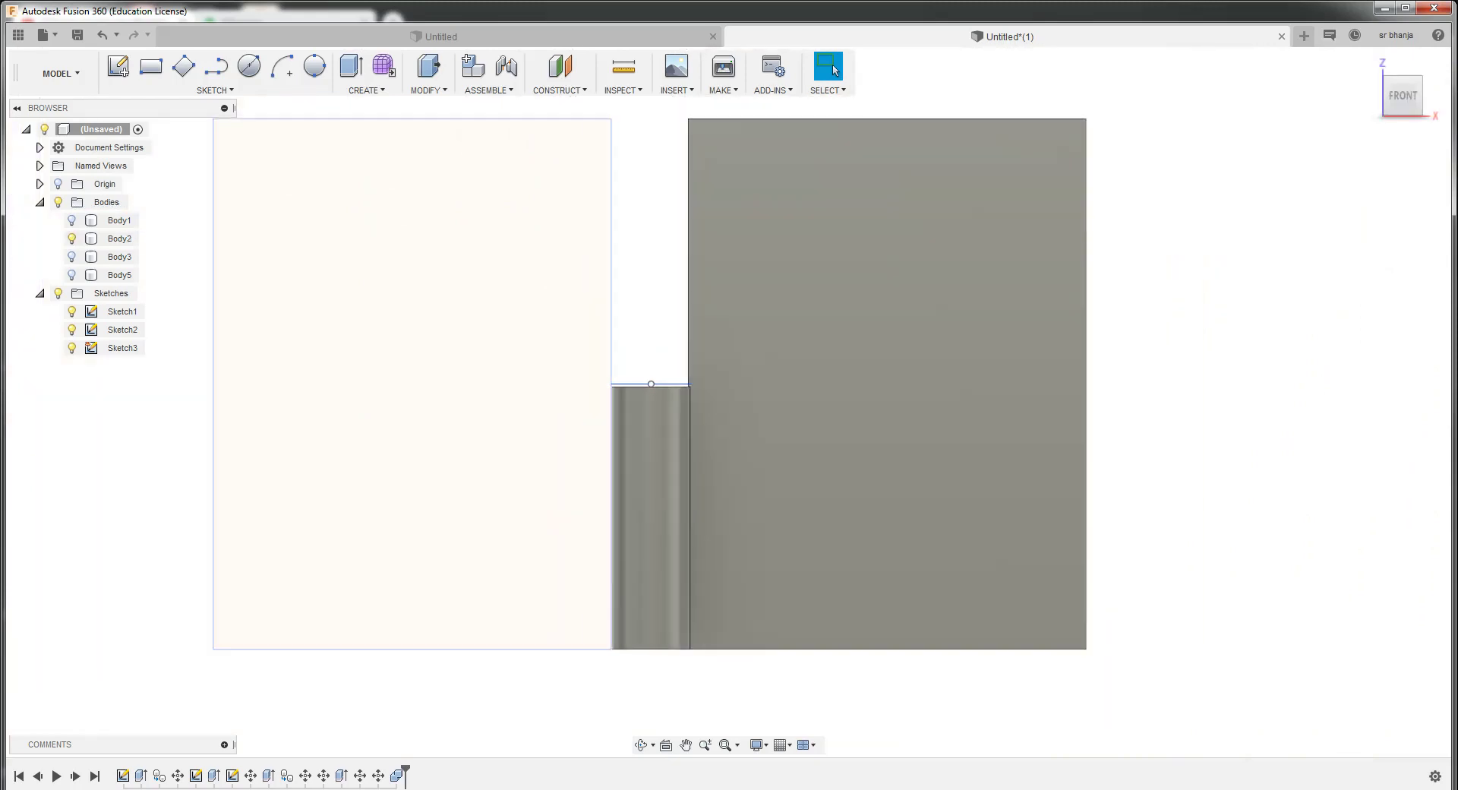
click(71, 238)
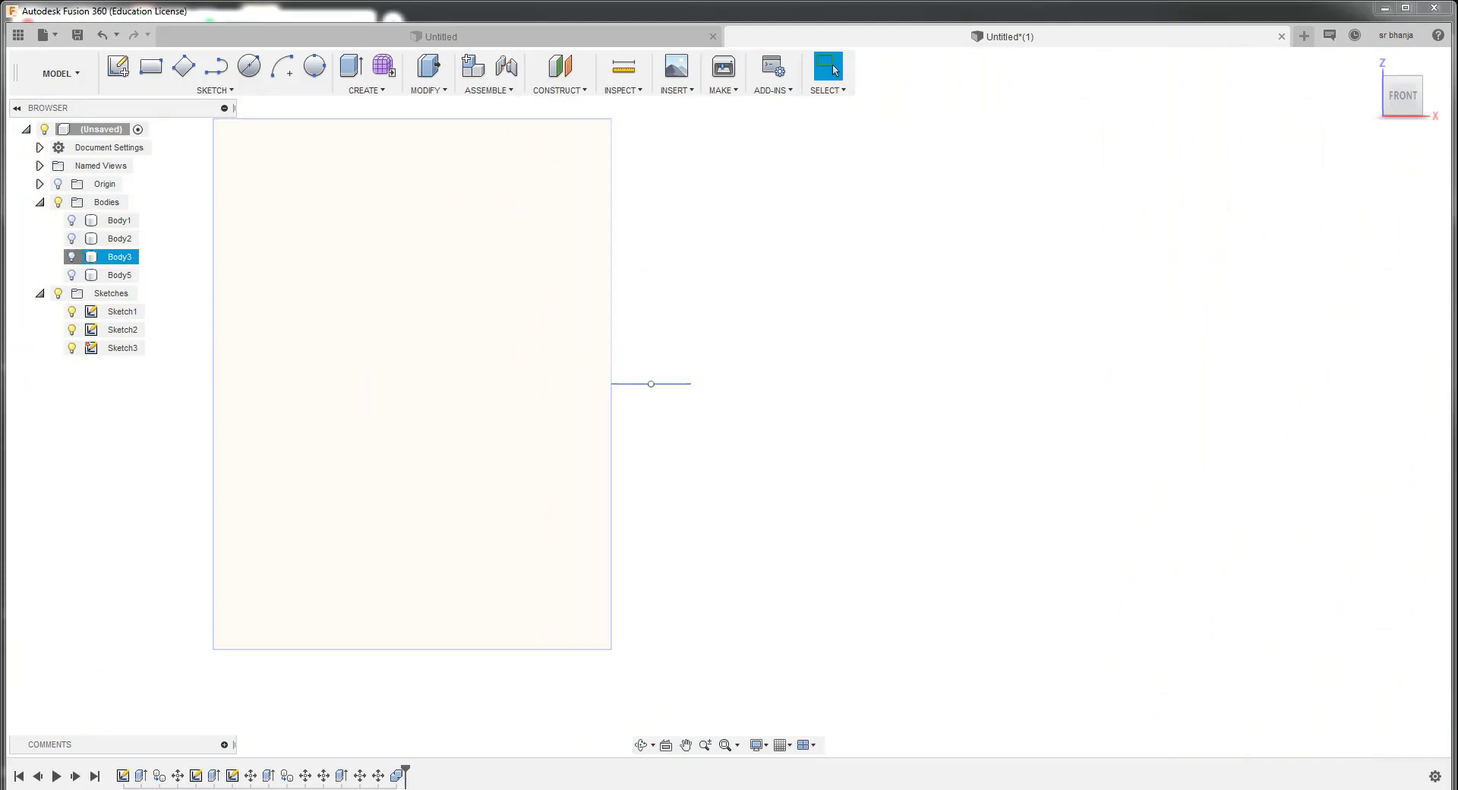
click(72, 257)
click(72, 220)
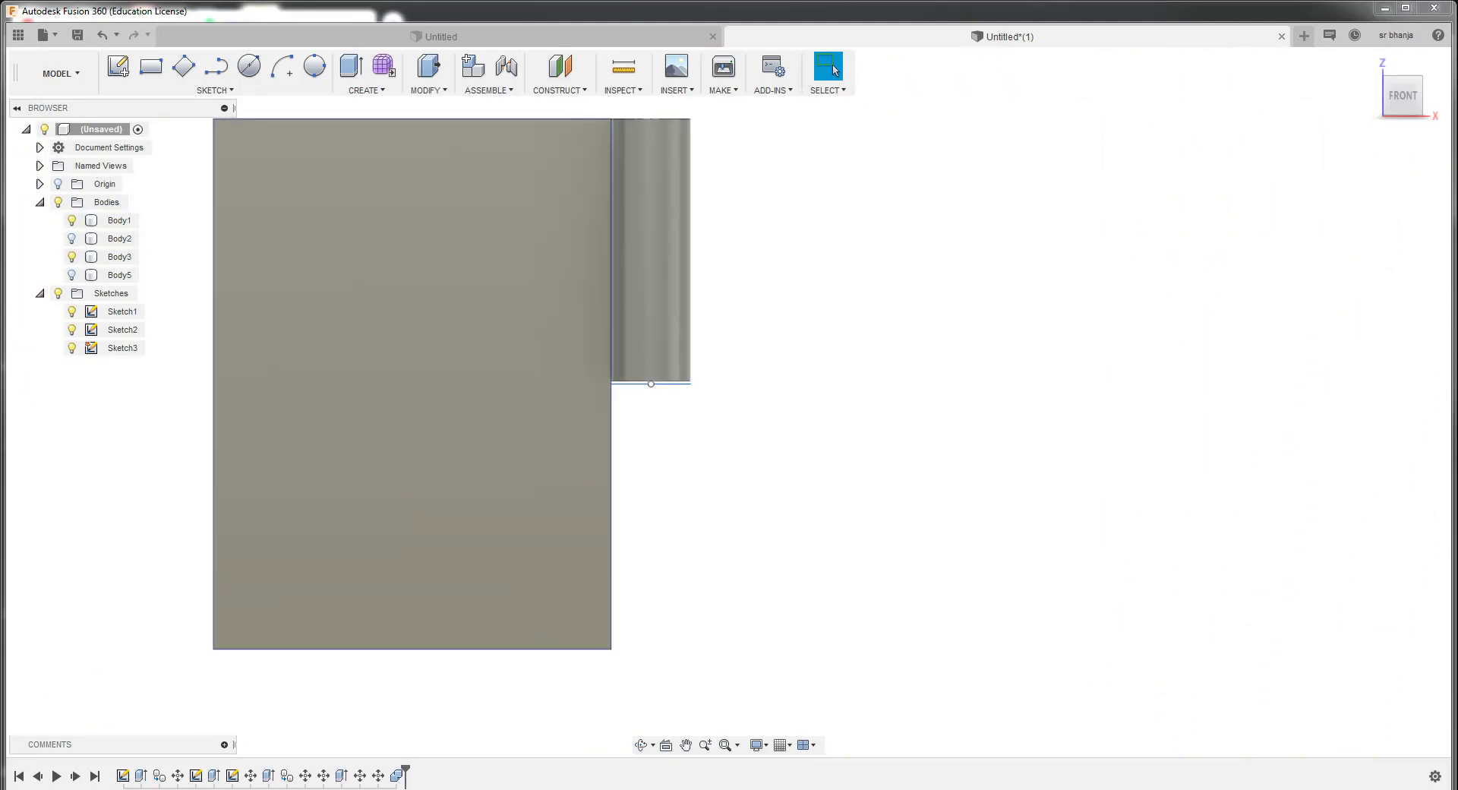
key(F6)
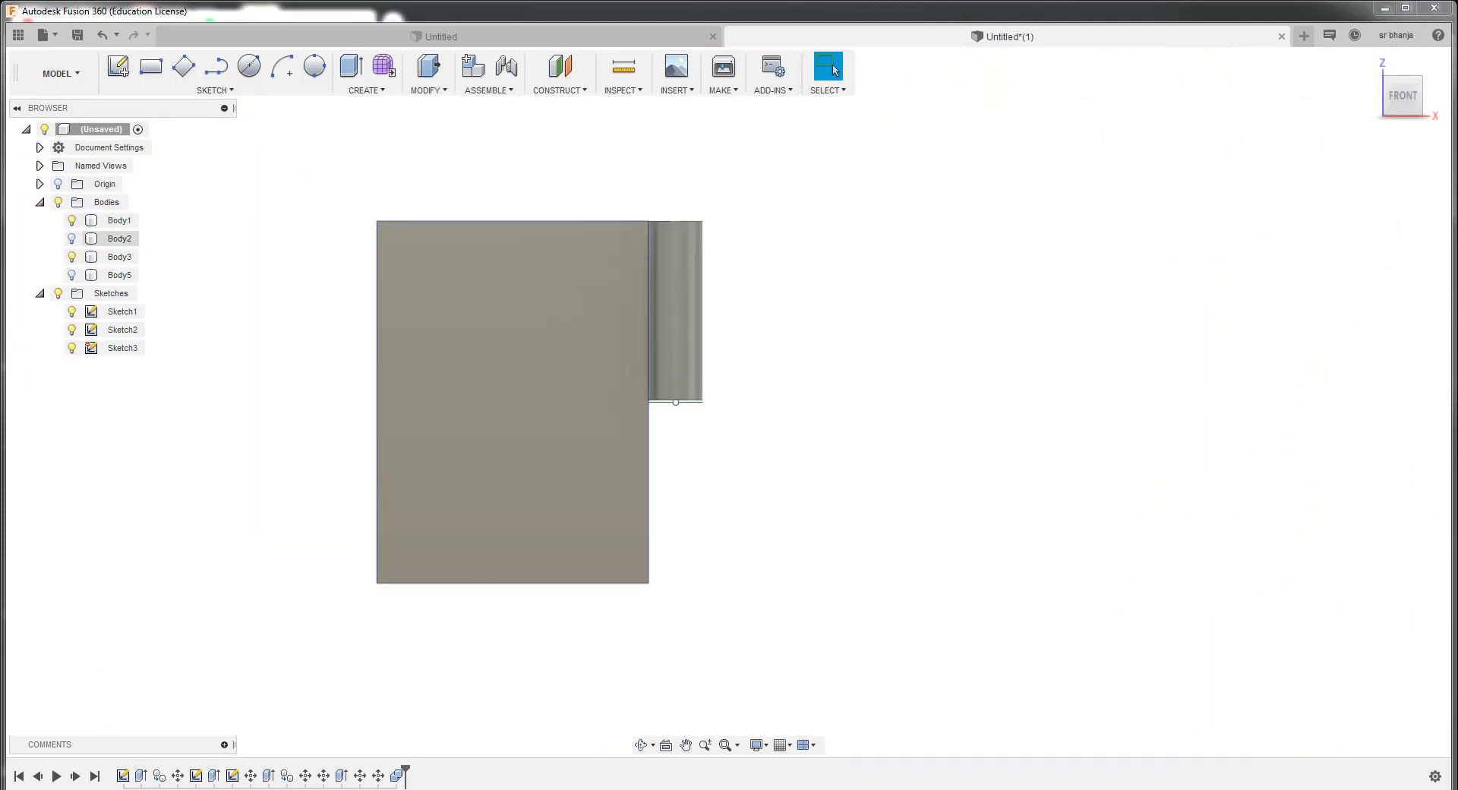
click(120, 220)
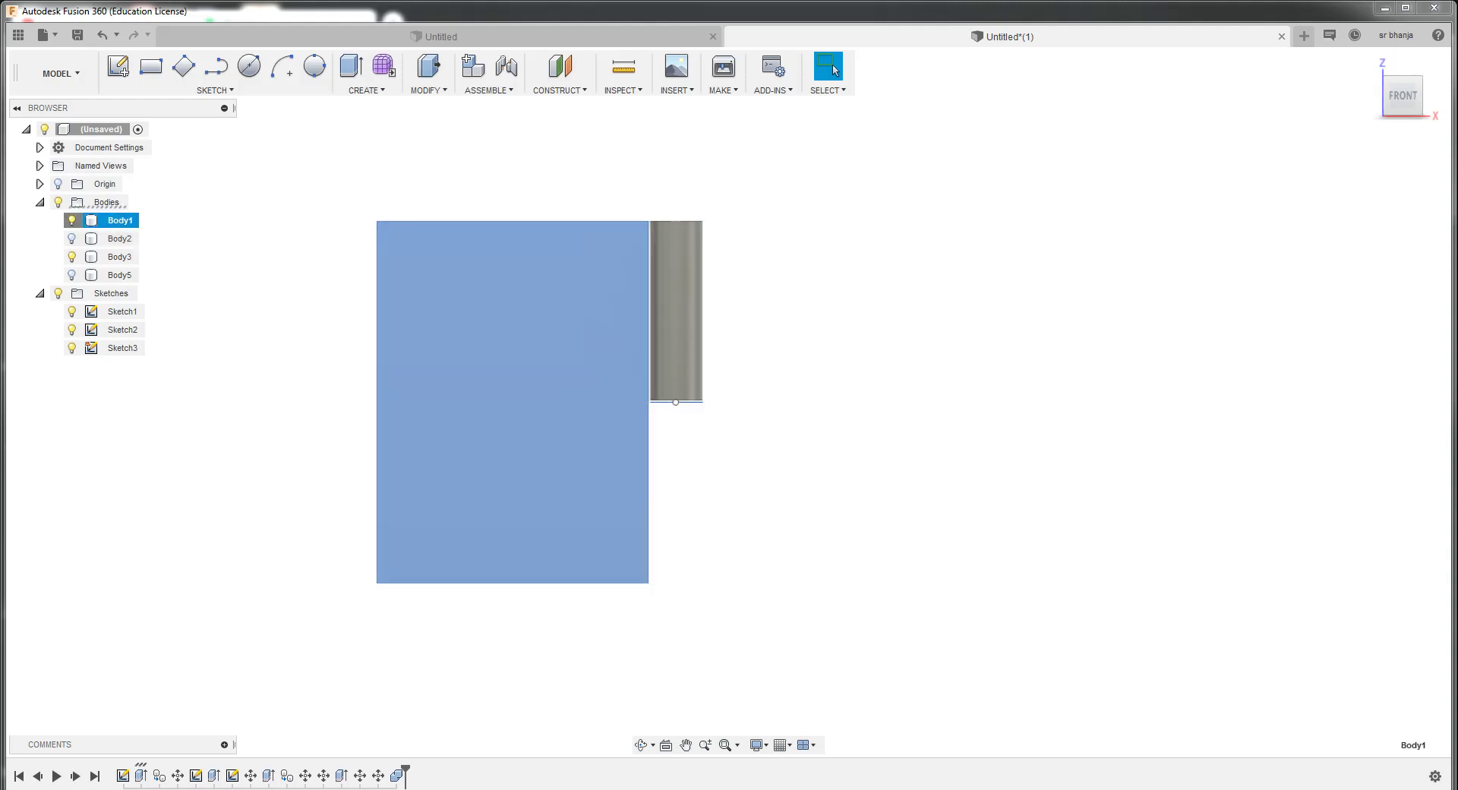
Move the left plate Body1 by an X Distance of 0.5 mm with Move/Copy
right_click(115, 221)
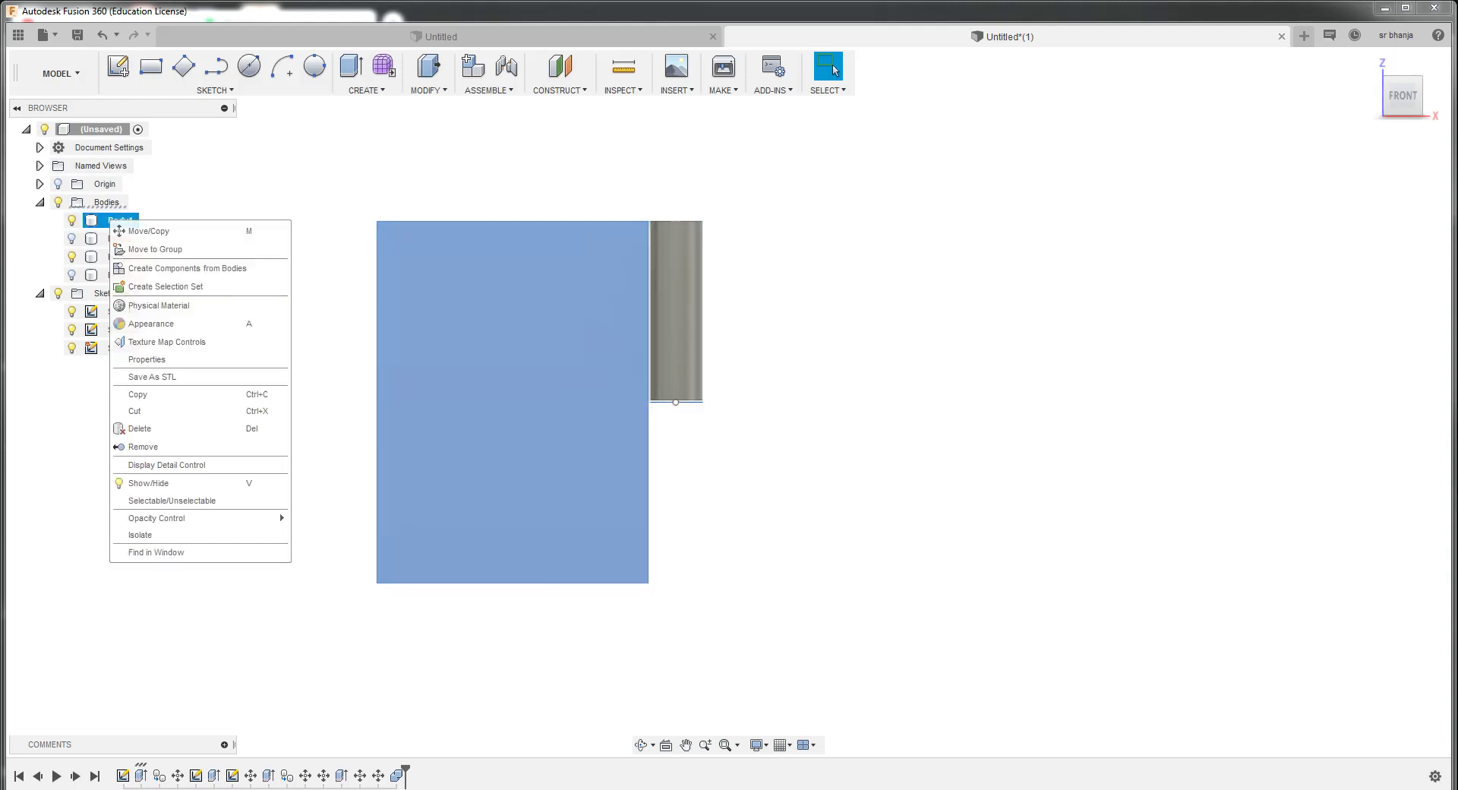
click(145, 228)
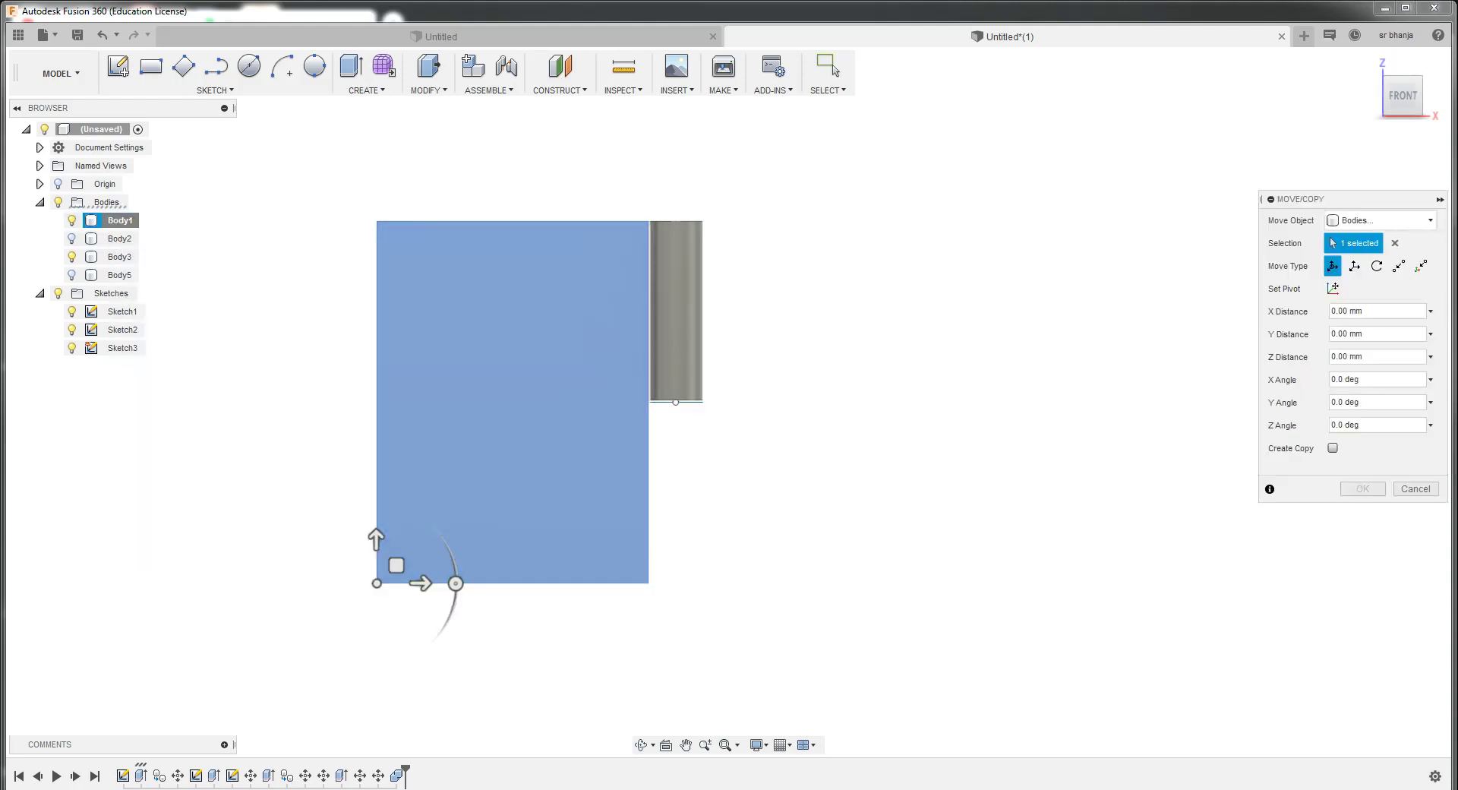
scroll(401, 585, up, 2)
scroll(401, 585, up, 2)
scroll(402, 585, up, 2)
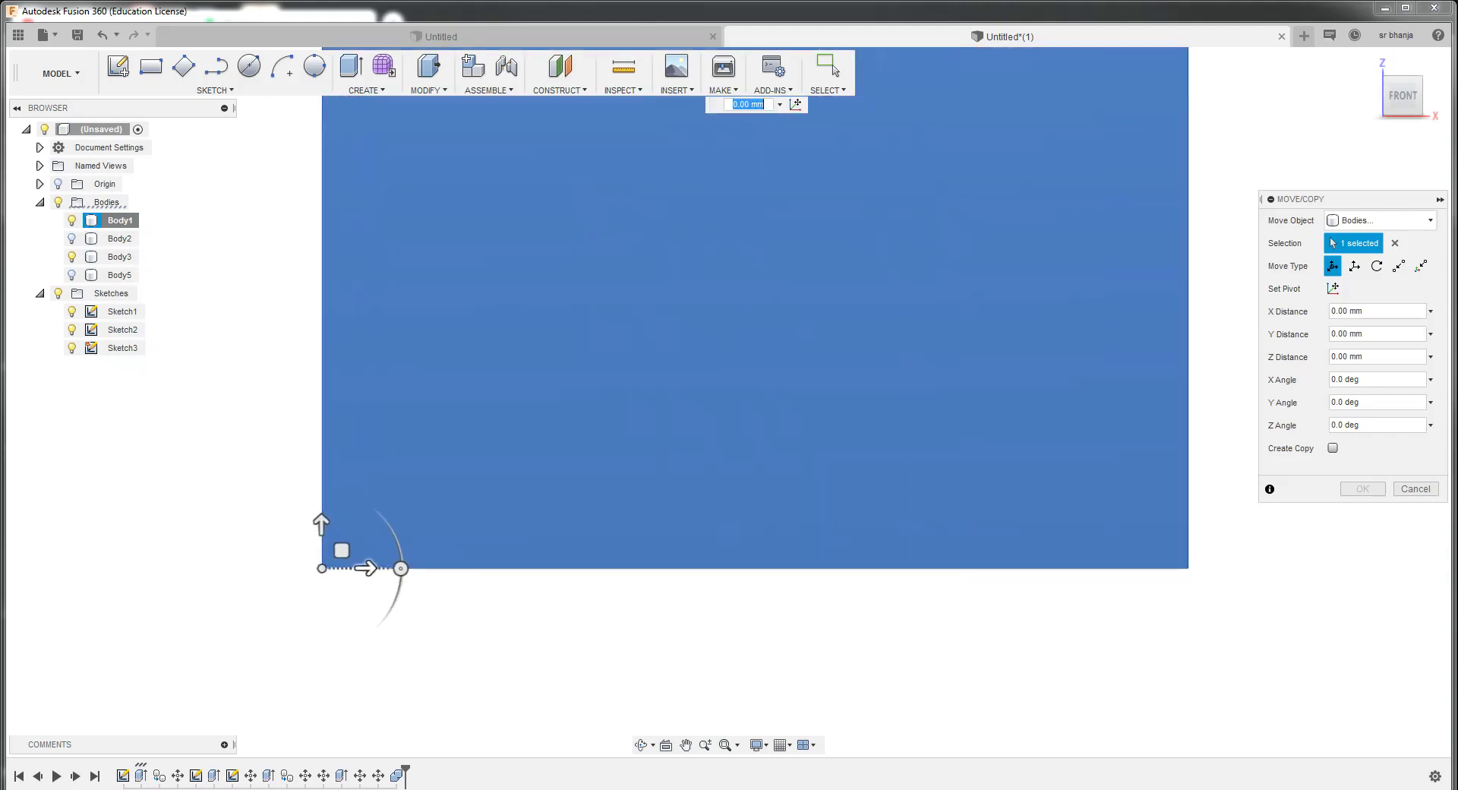
drag(366, 567, 378, 568)
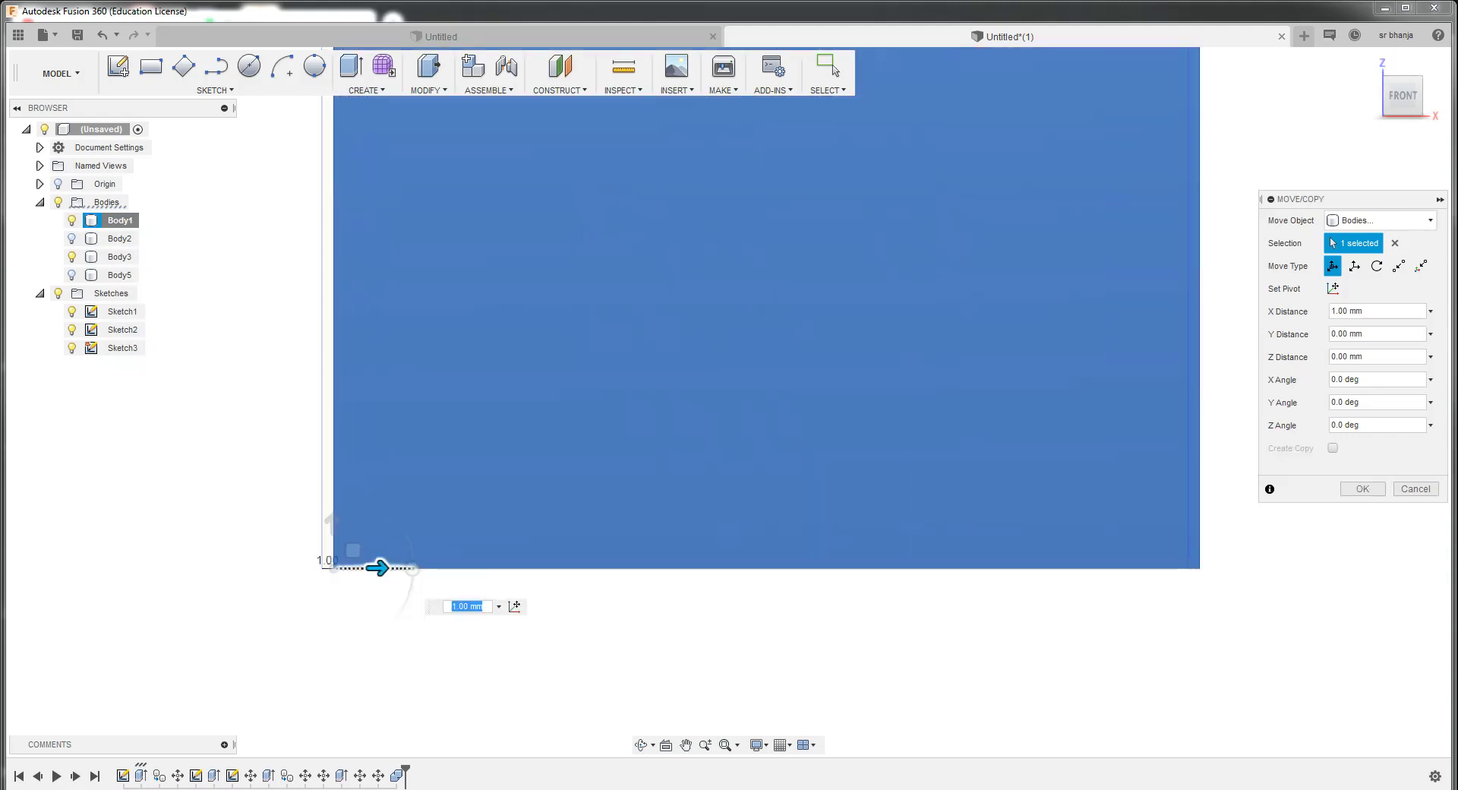
key(Tab)
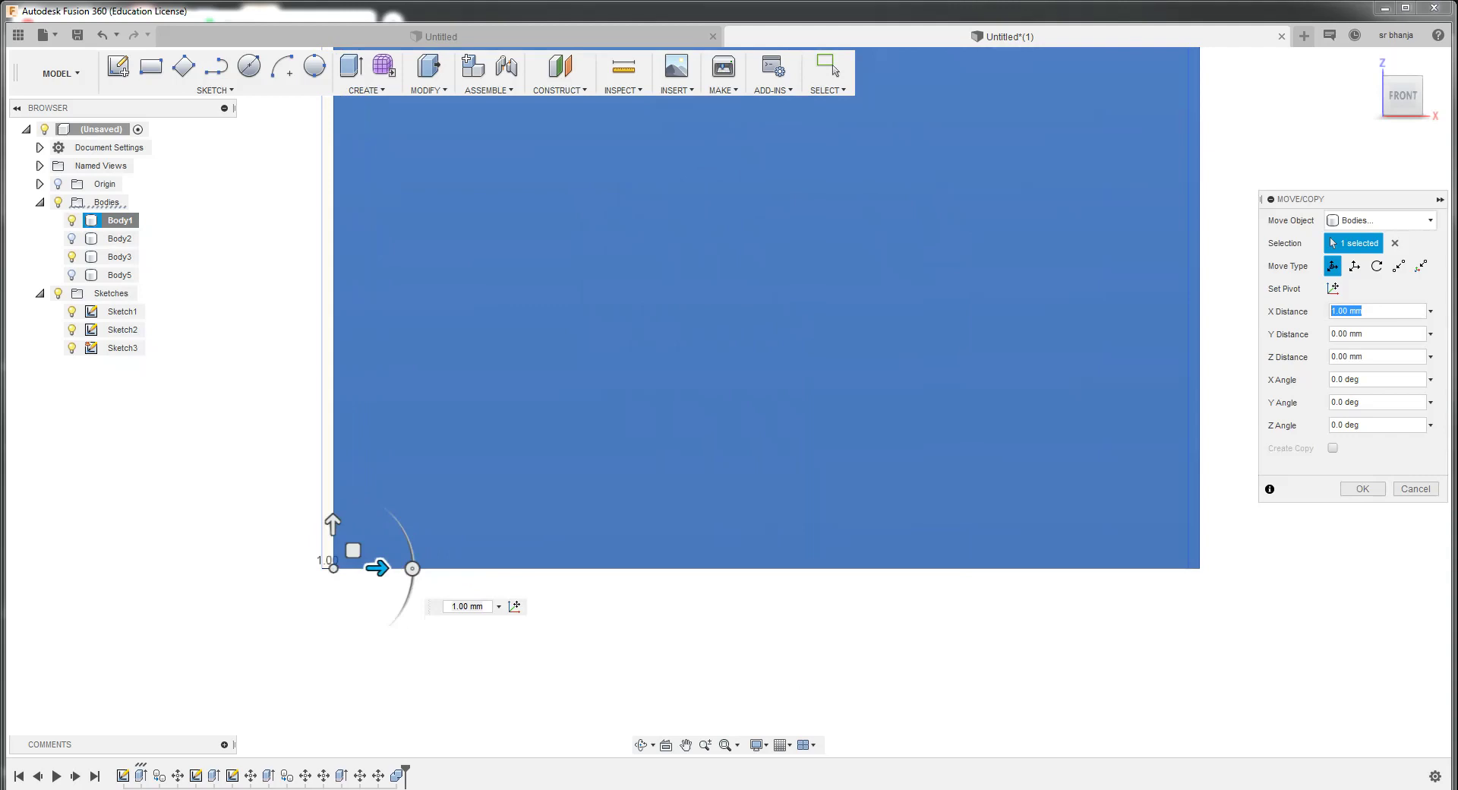
text(.5)
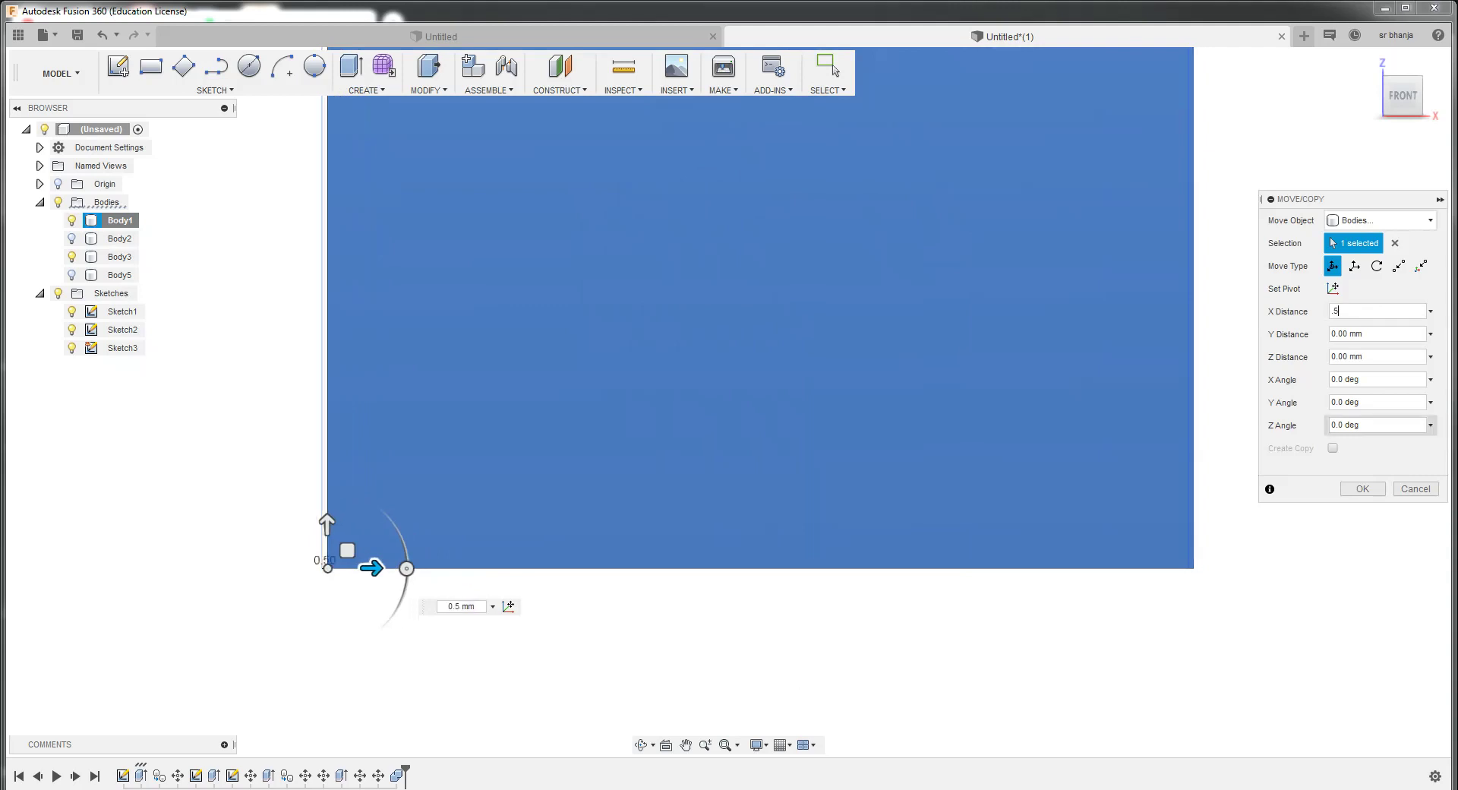
key(Return)
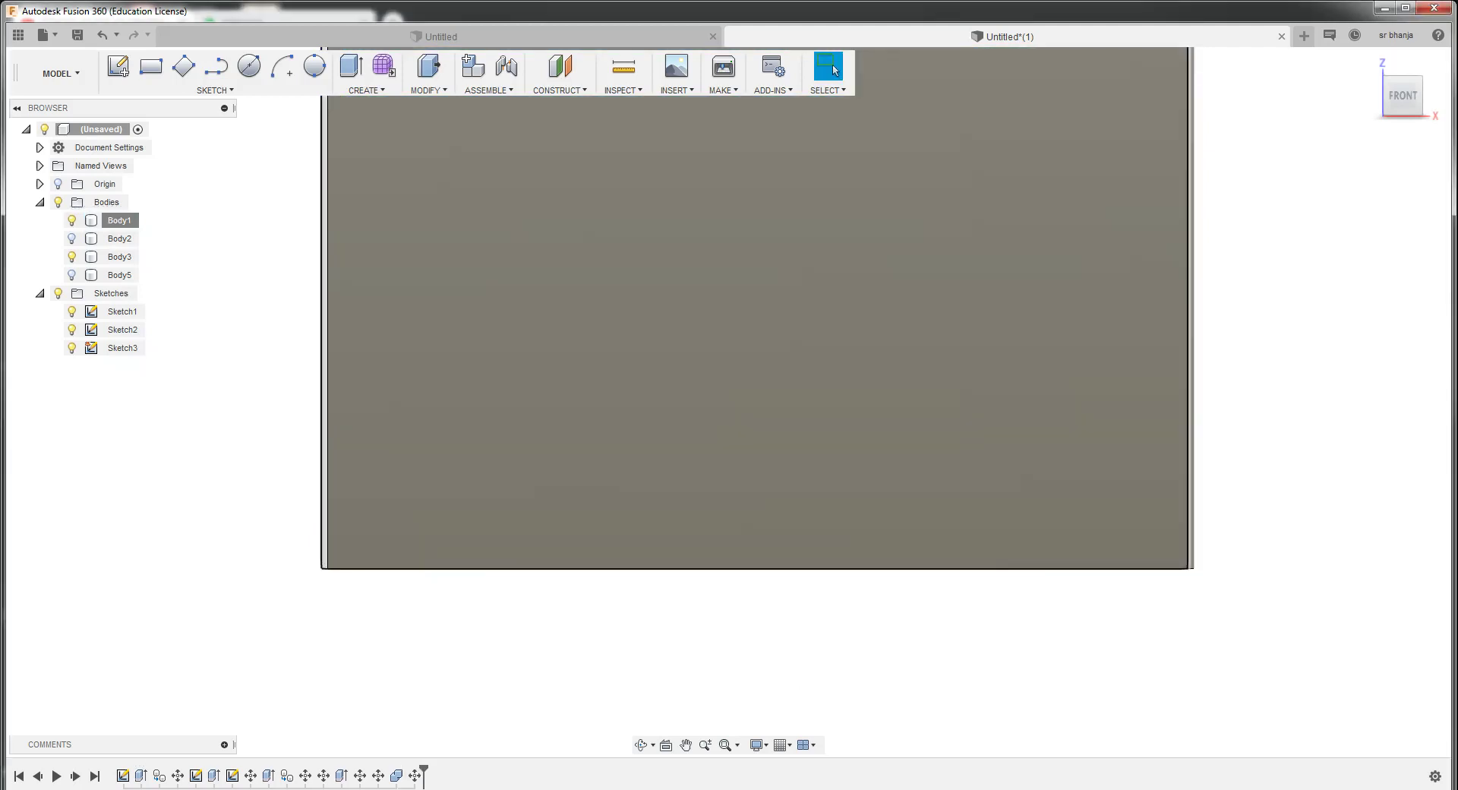
Combine the knuckle strip Body3 and plate Body1 with Join, then show Body2
scroll(463, 469, down, 5)
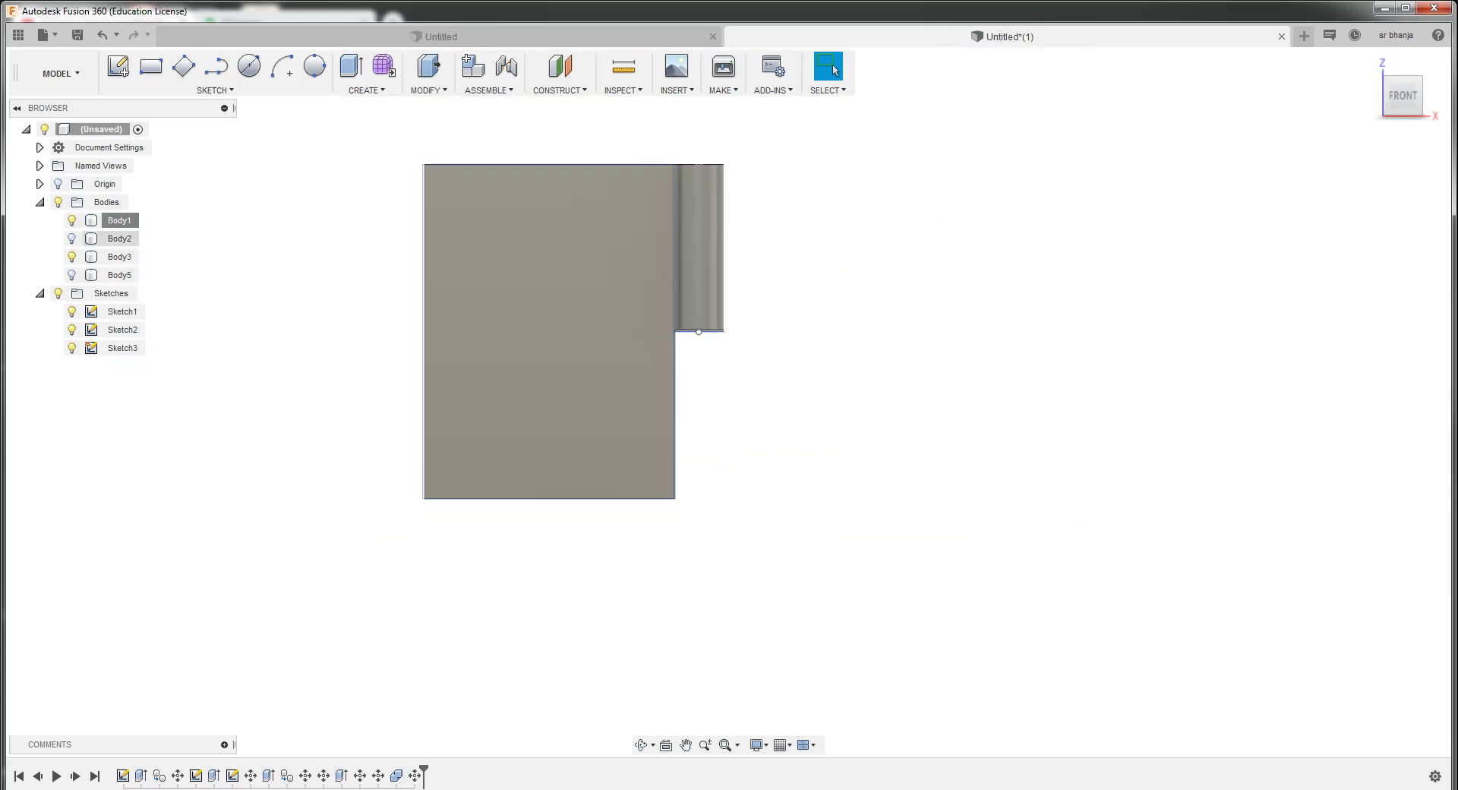
click(119, 257)
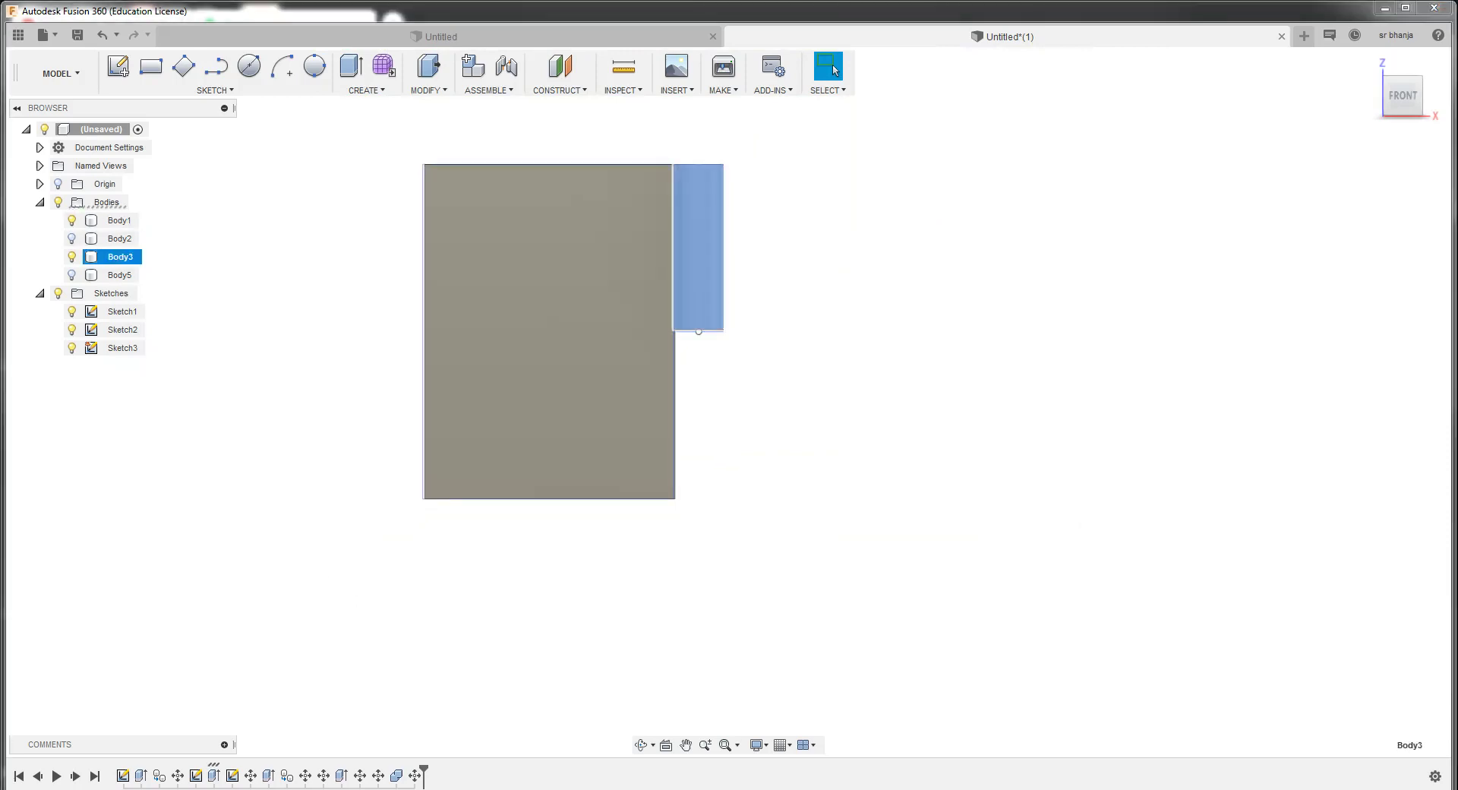
ctrl+click(120, 221)
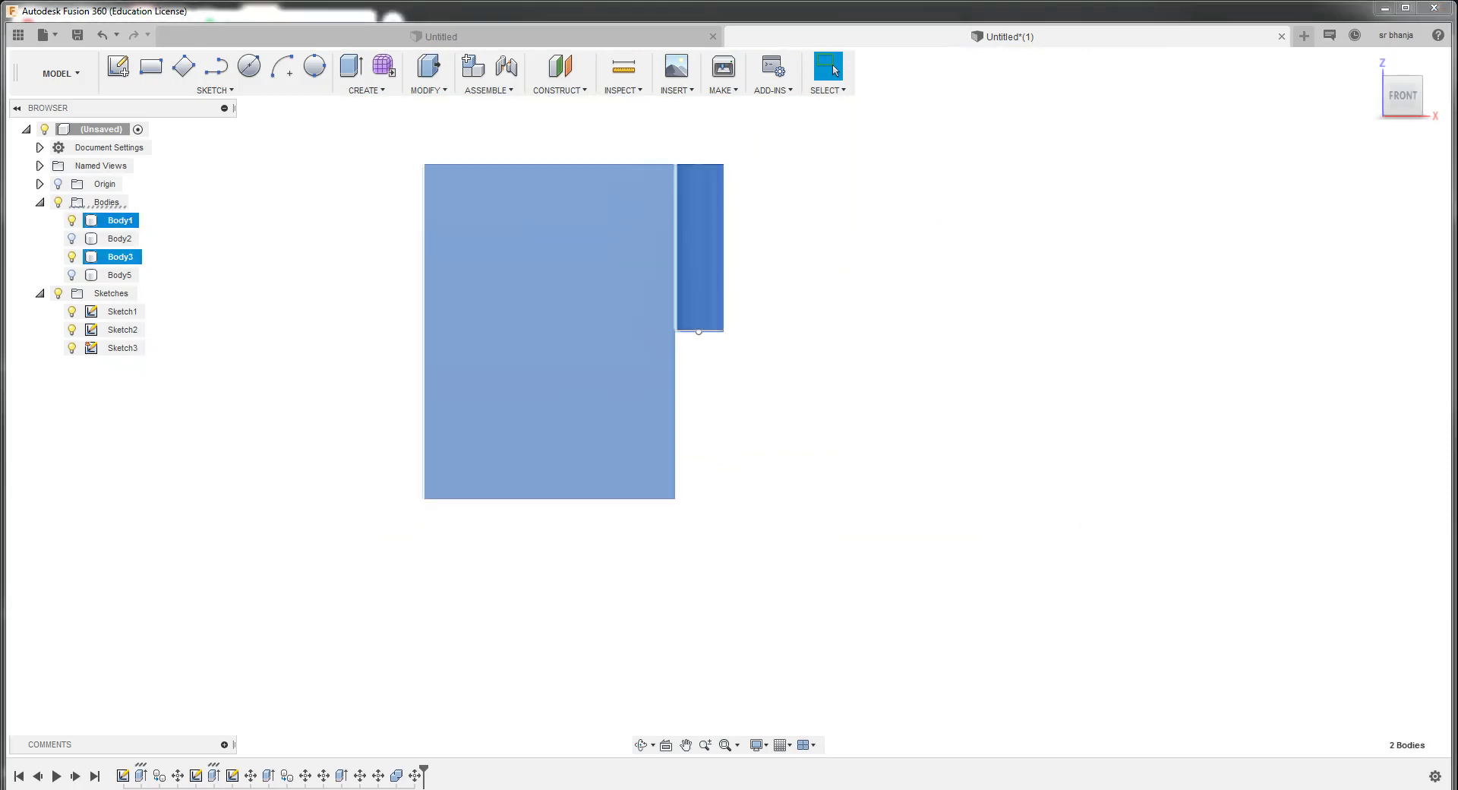
click(425, 90)
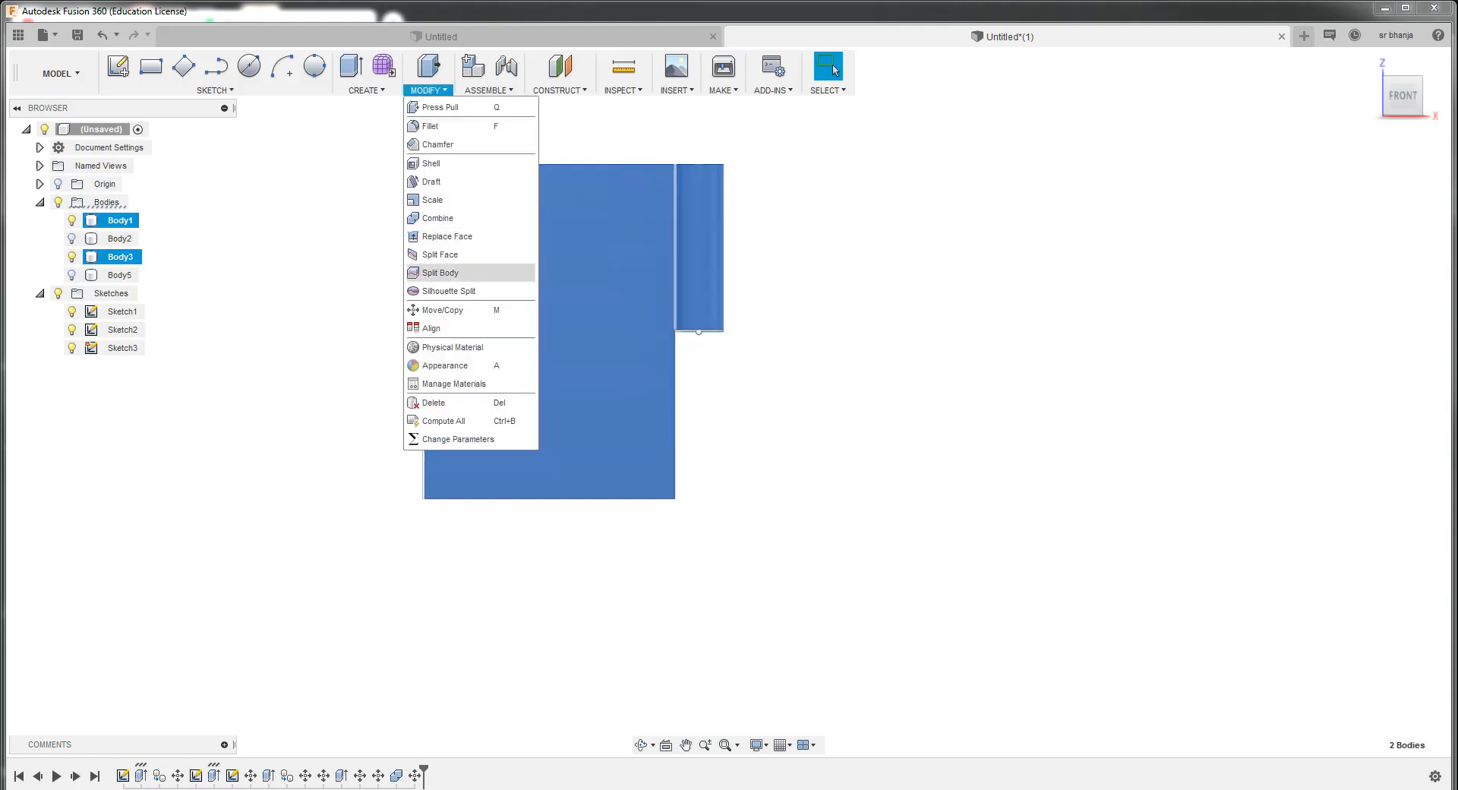
click(438, 218)
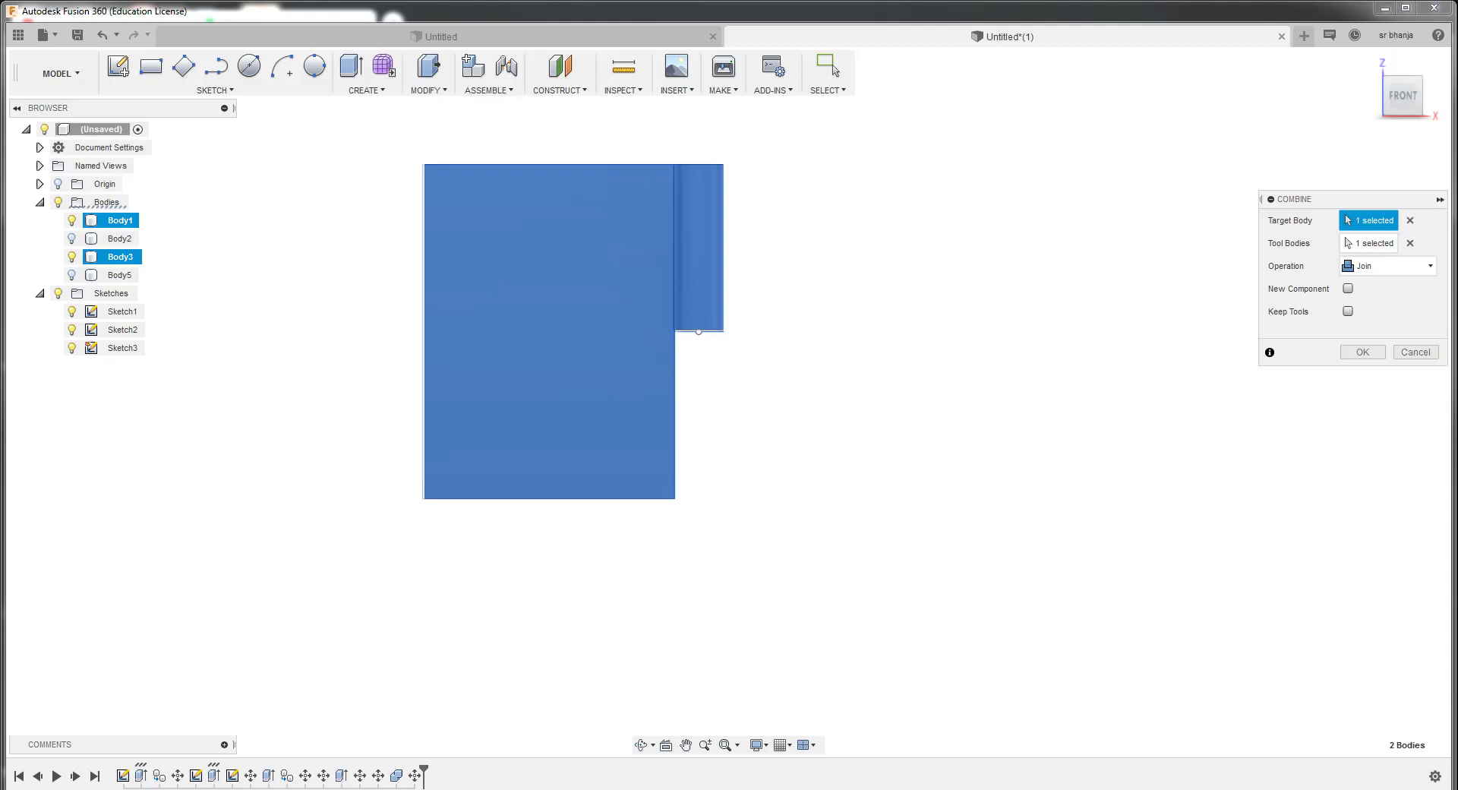
key(Return)
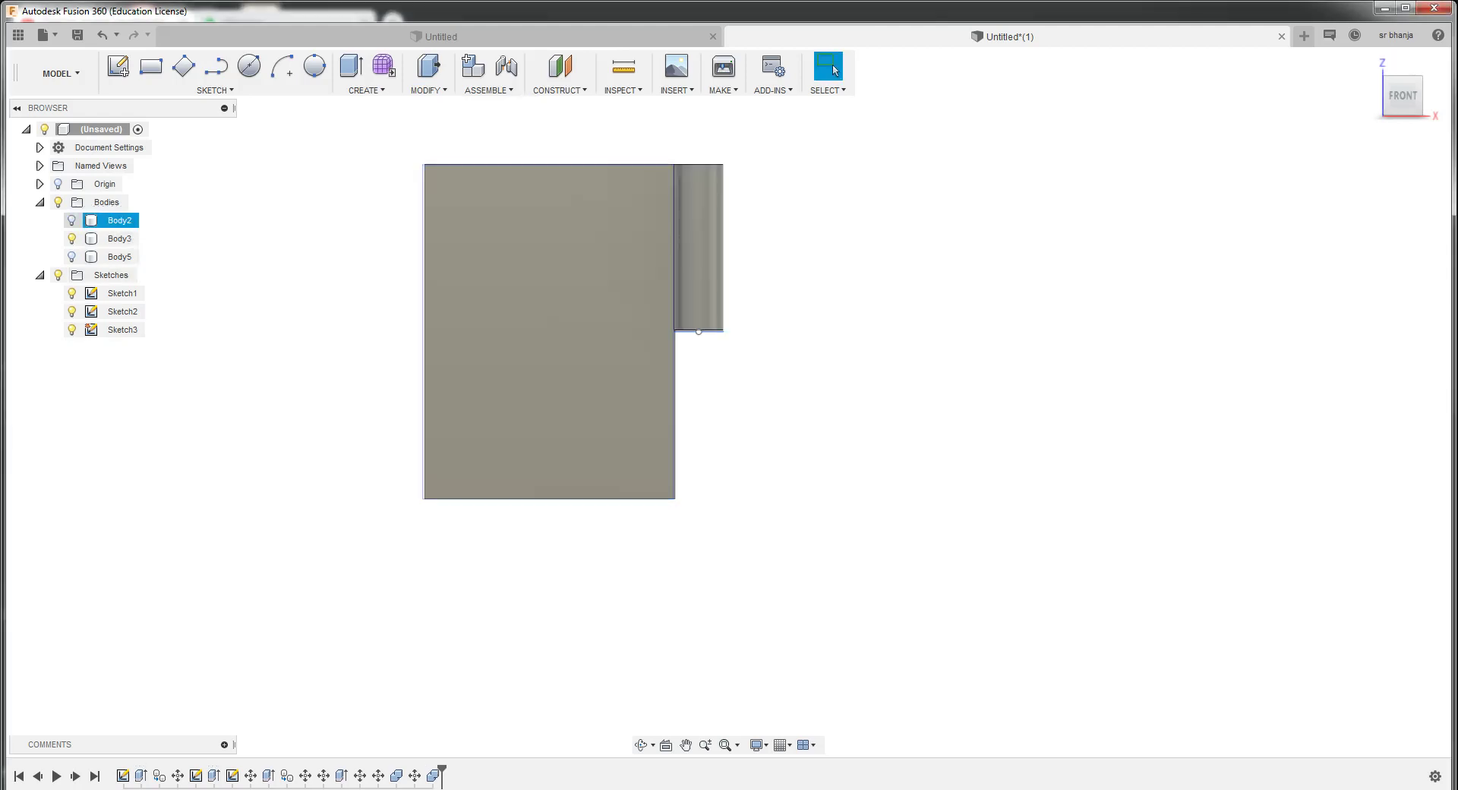
click(73, 221)
Turn Body2's visibility back on and clear the pin Body5 selection
click(72, 220)
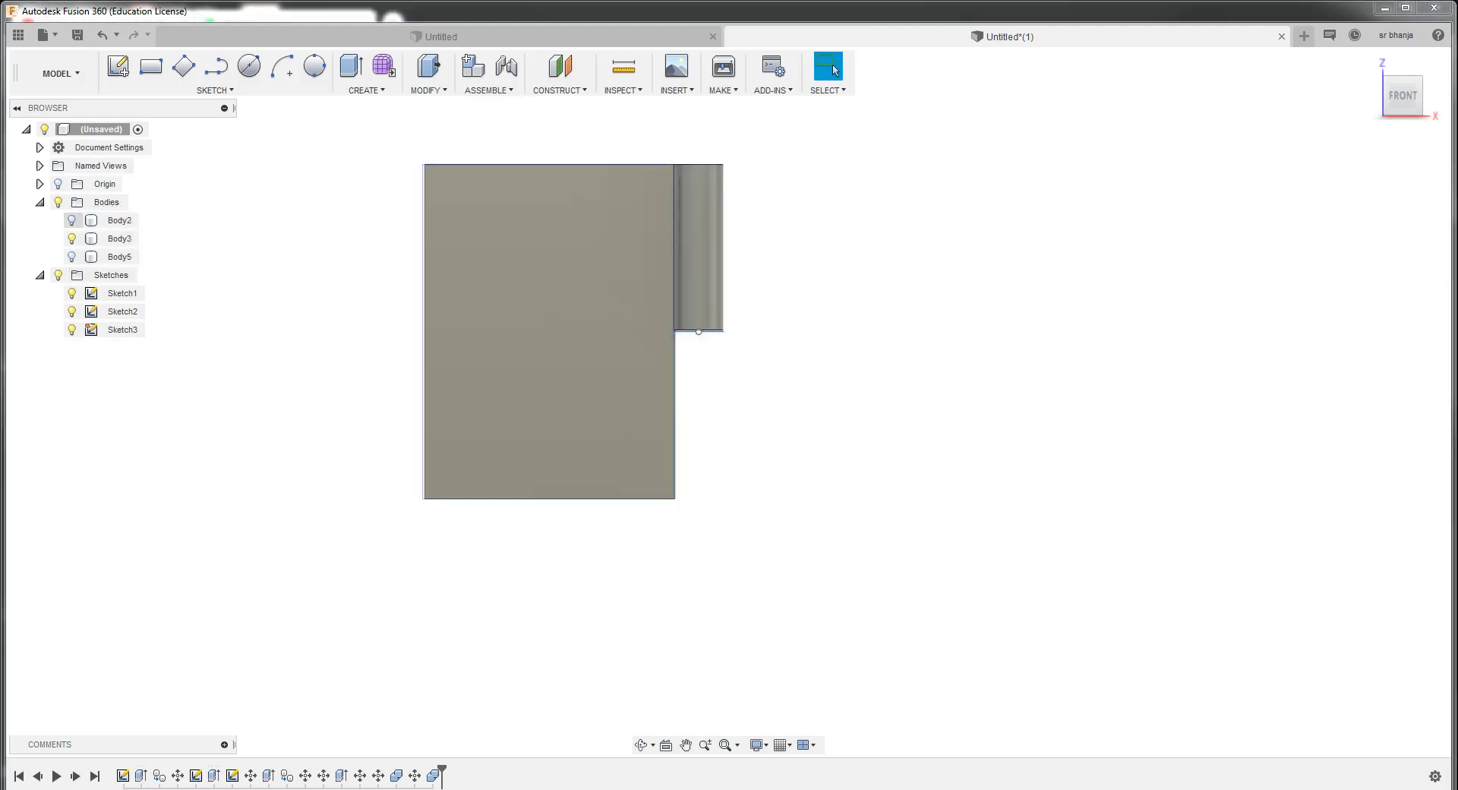
click(72, 220)
click(91, 256)
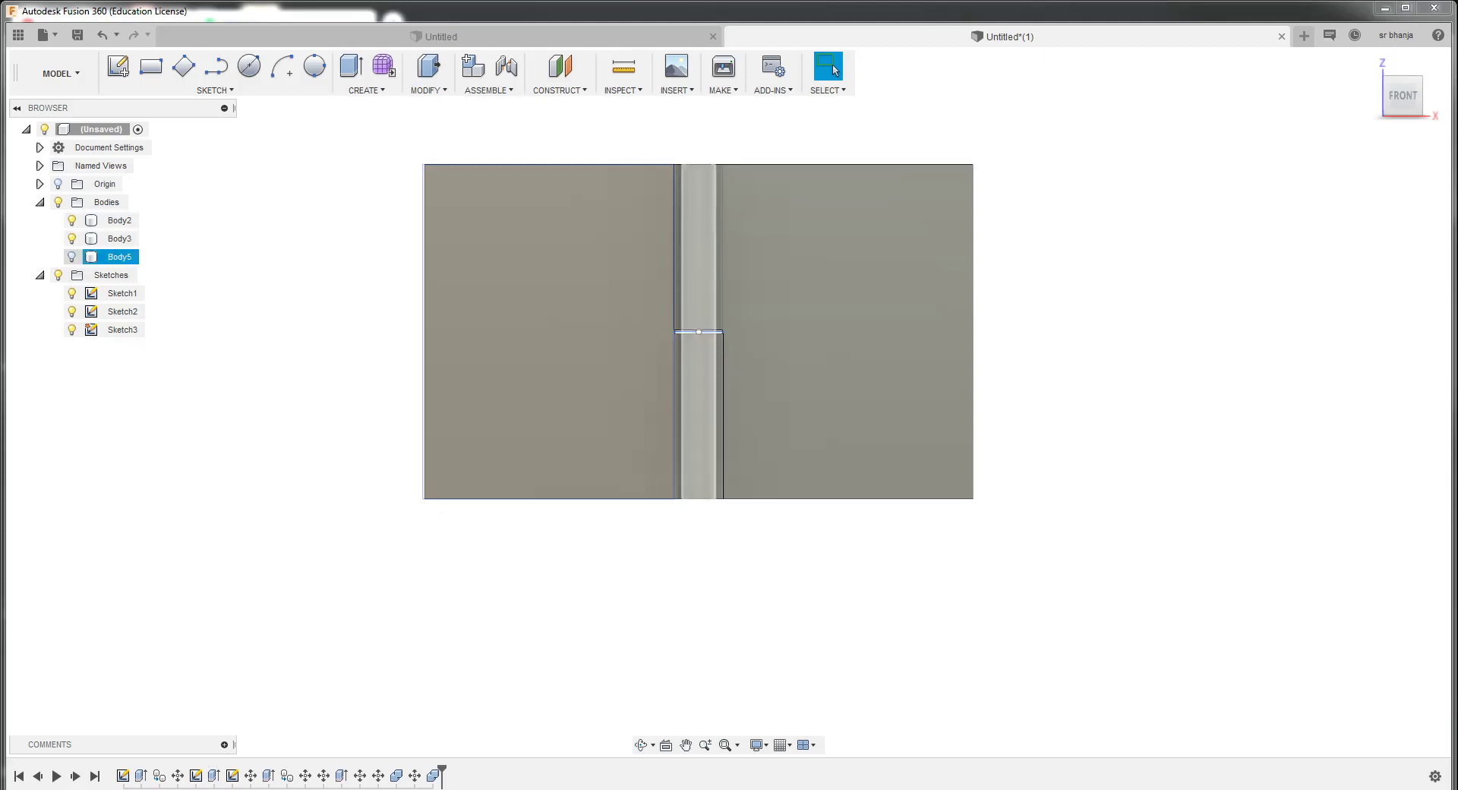
key(Escape)
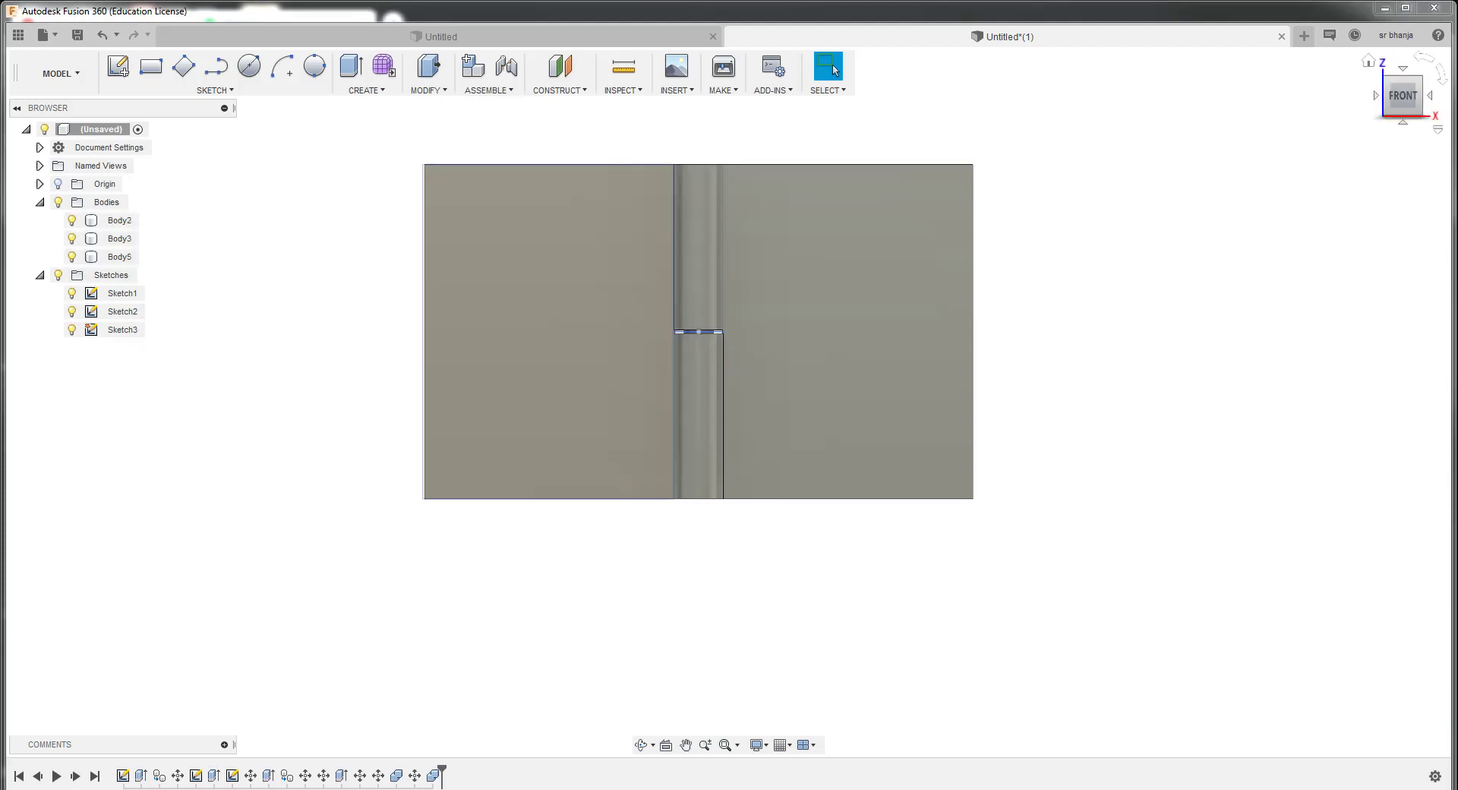
Orbit and zoom to inspect where the knuckles meet and the plate corner
shift+middle_drag(728, 402, 729, 440)
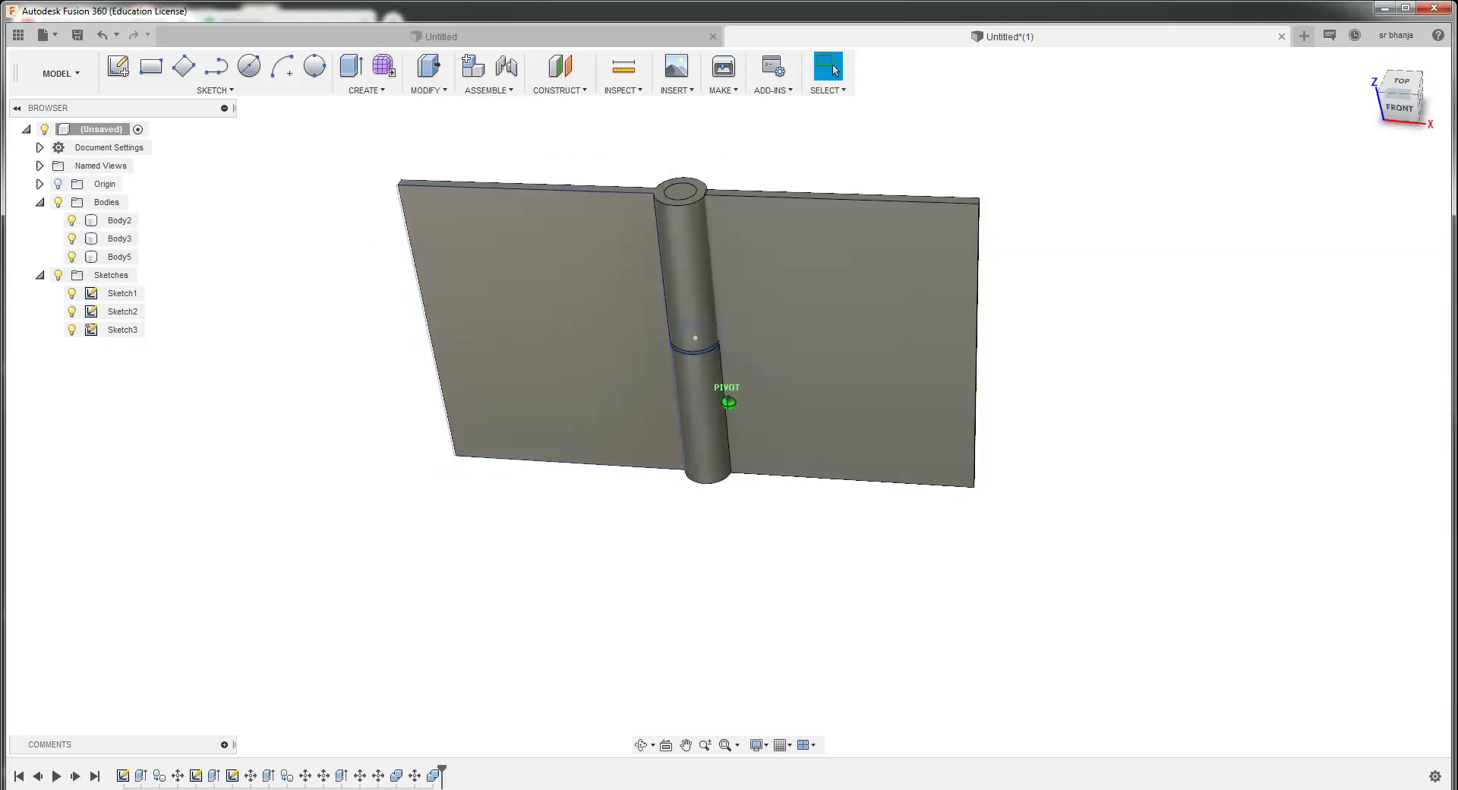
scroll(688, 349, up, 5)
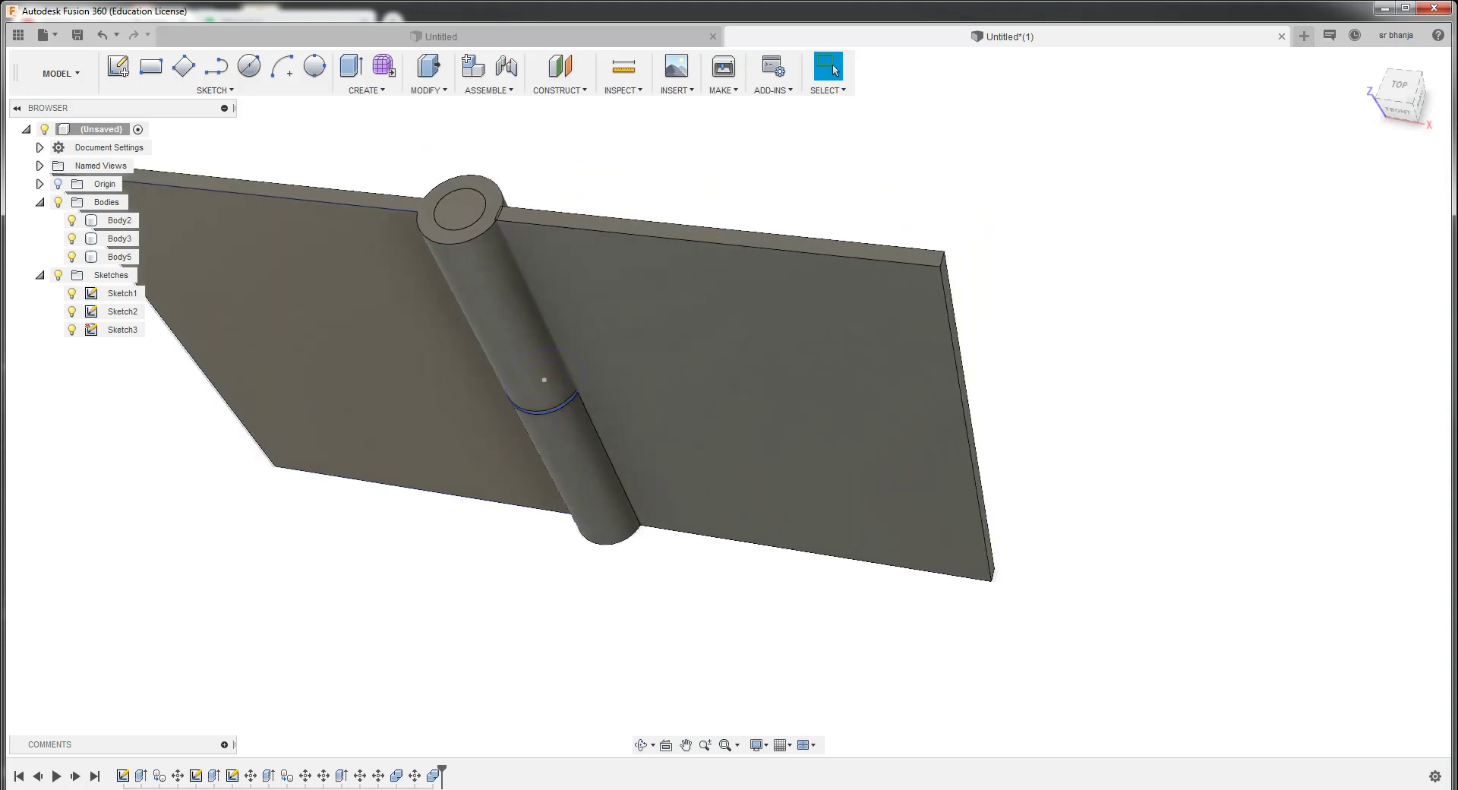
click(441, 410)
scroll(442, 410, down, 2)
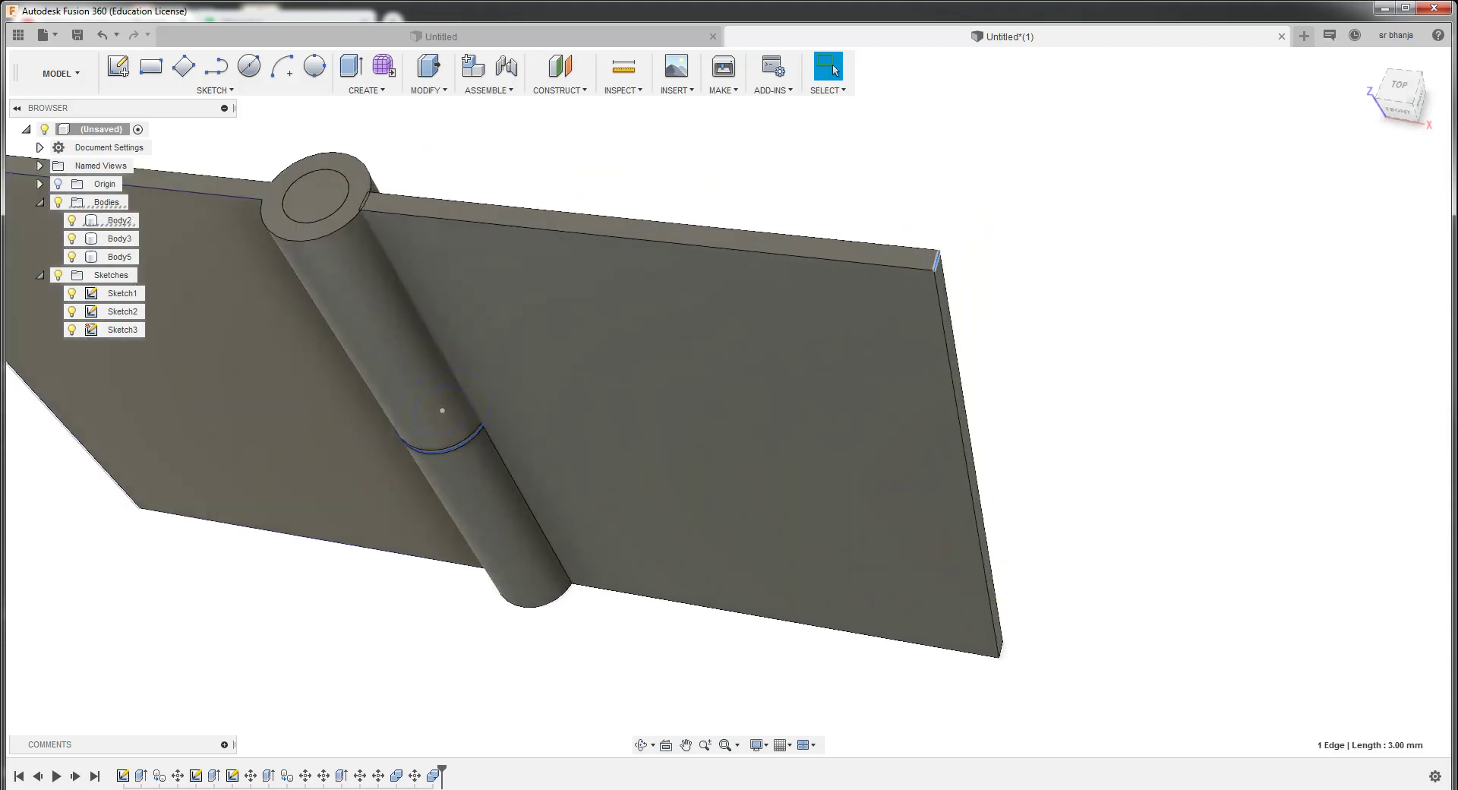
scroll(683, 365, down, 3)
scroll(796, 342, down, 2)
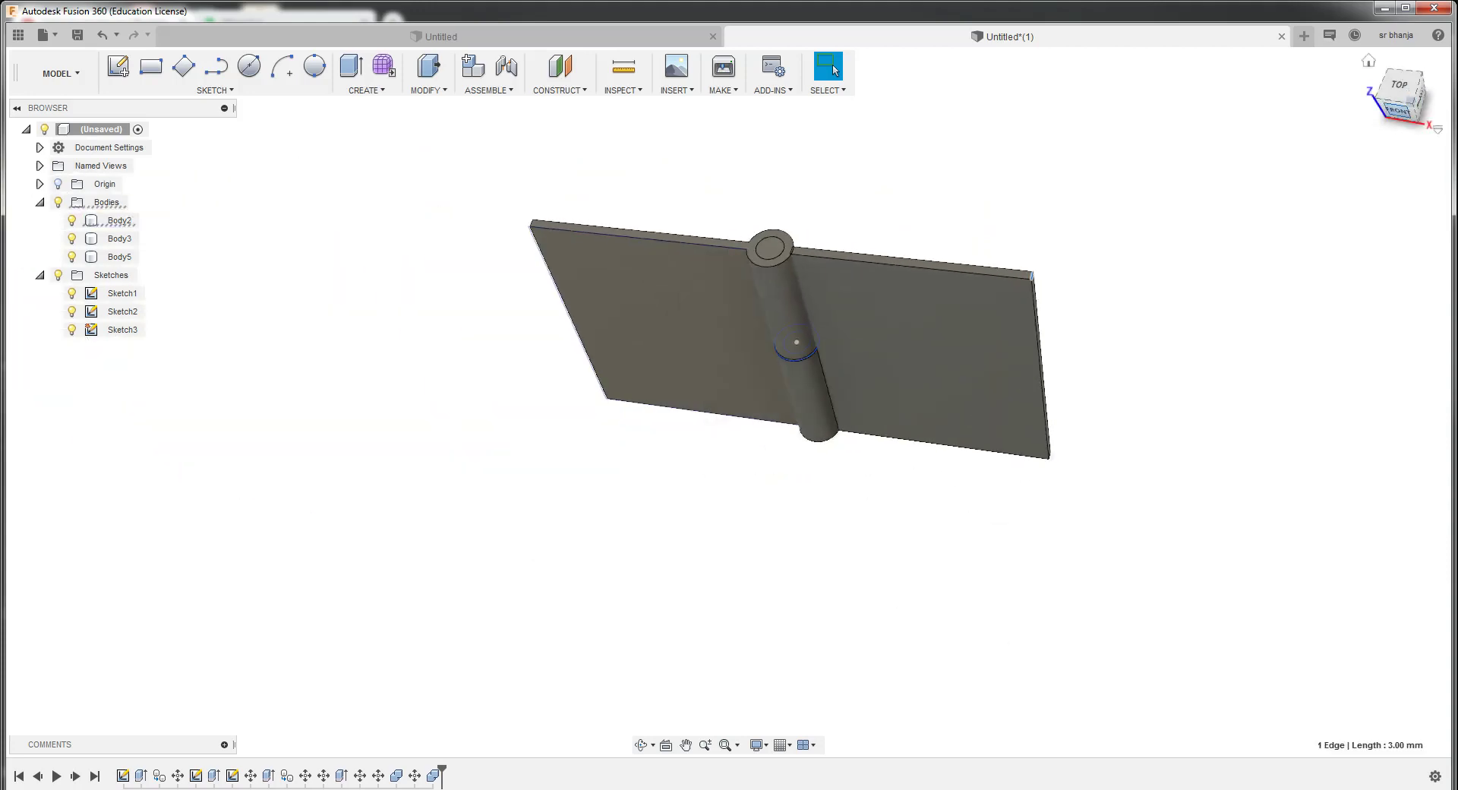
shift+middle_drag(728, 401, 767, 425)
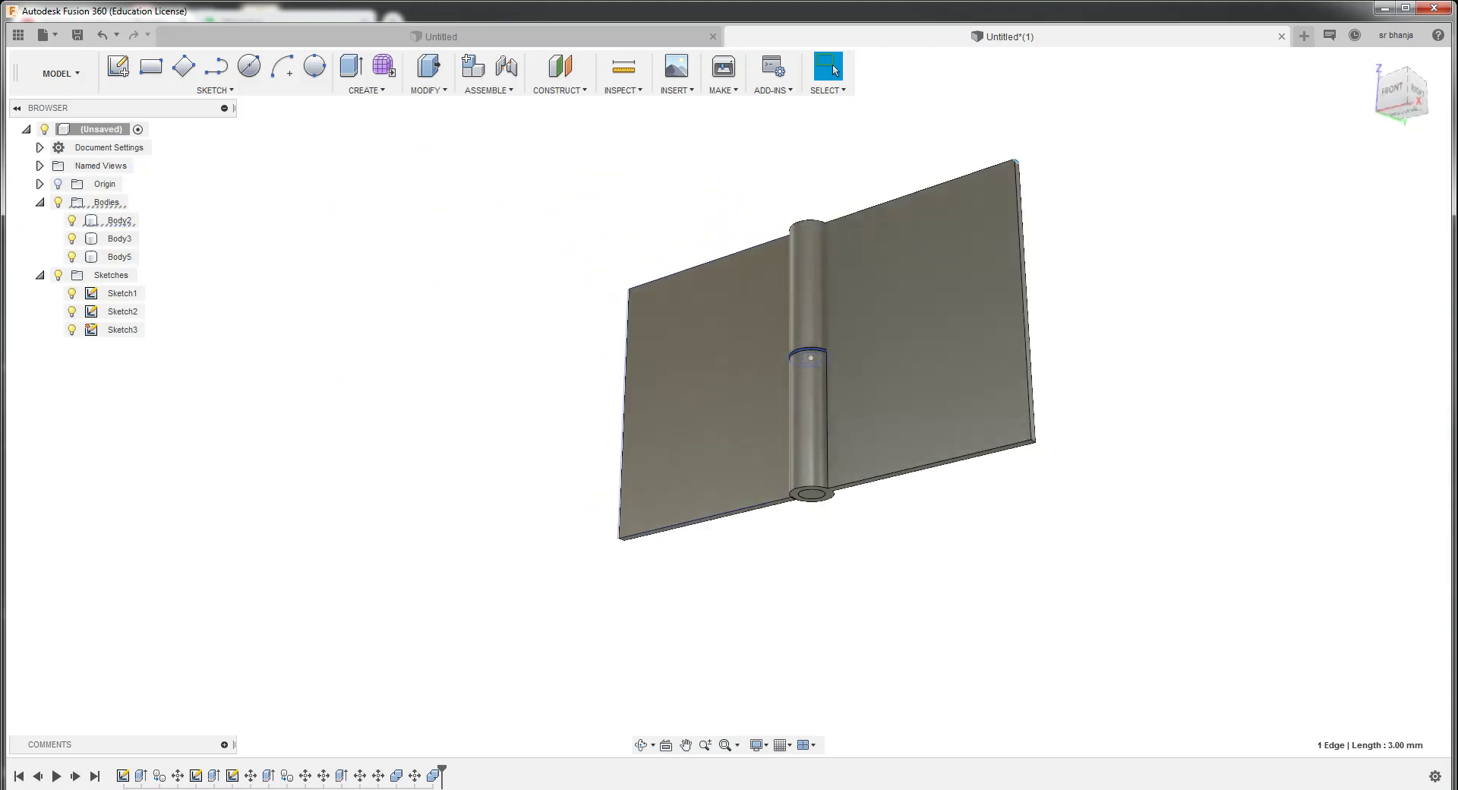
scroll(1034, 373, up, 2)
scroll(1034, 373, up, 2)
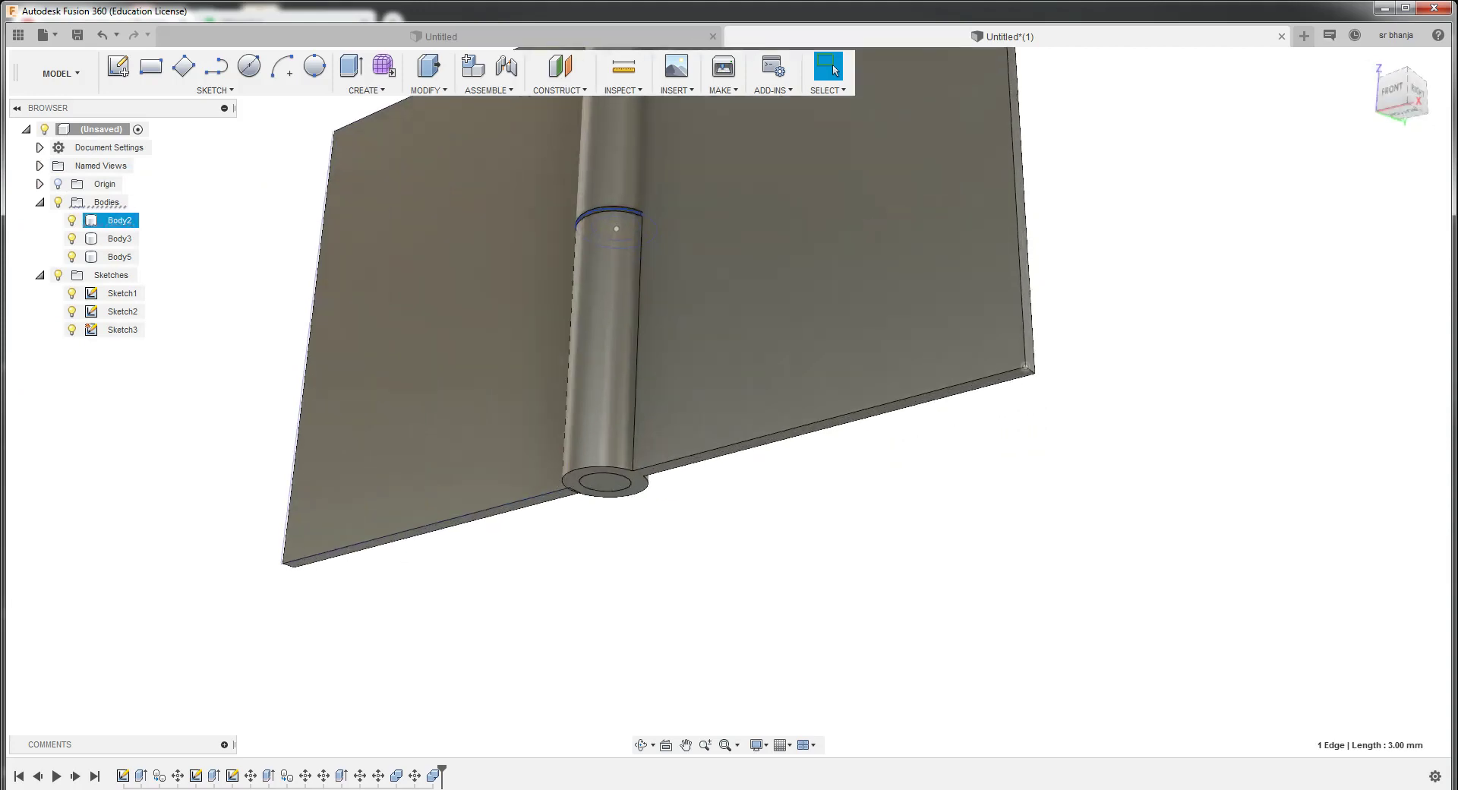
ctrl+click(1025, 367)
ctrl+click(1032, 372)
Zoom to fit the whole hinge and orbit around it
scroll(1025, 368, up, 2)
scroll(1025, 368, up, 3)
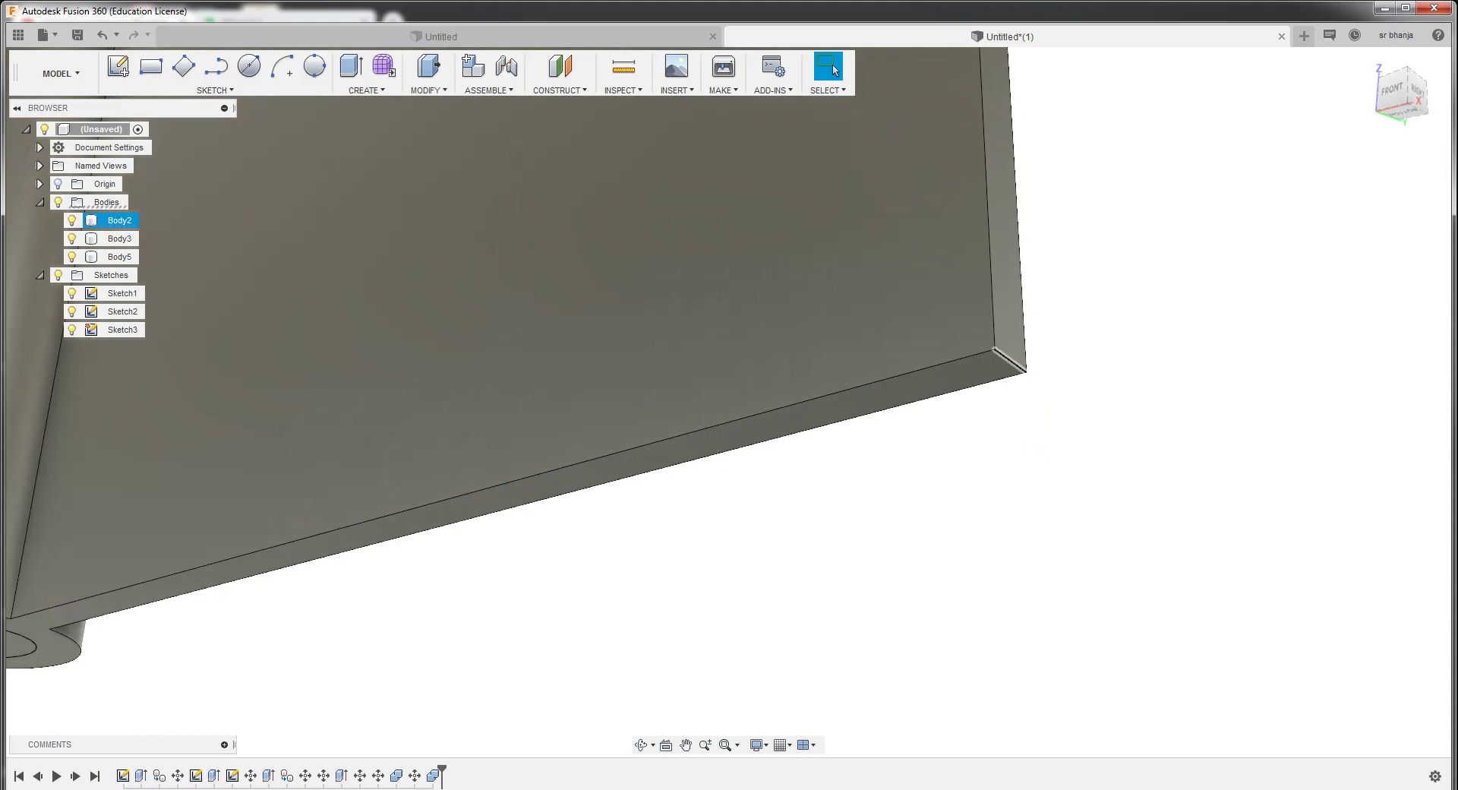
key(F6)
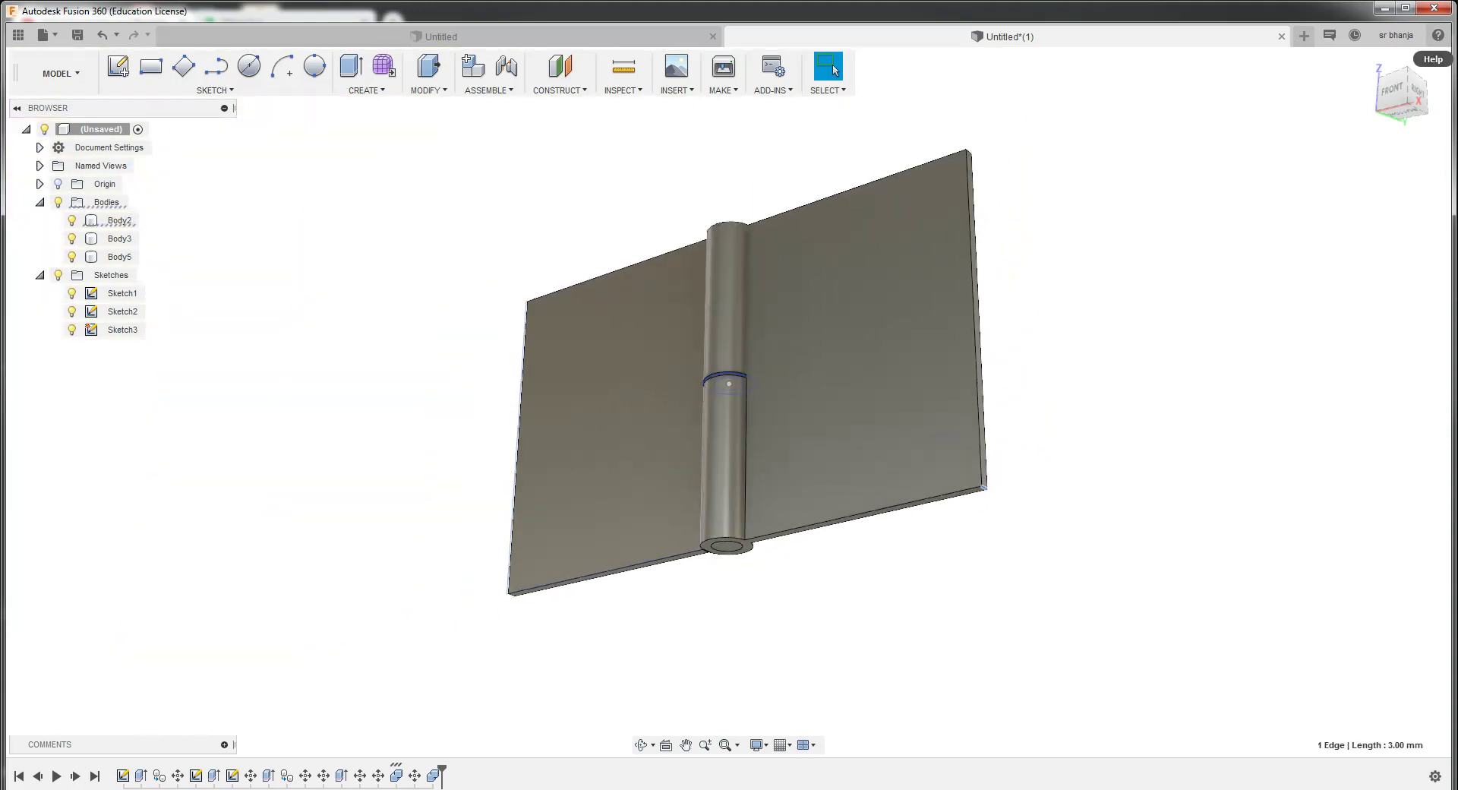
shift+middle_drag(728, 383, 498, 485)
scroll(540, 463, up, 3)
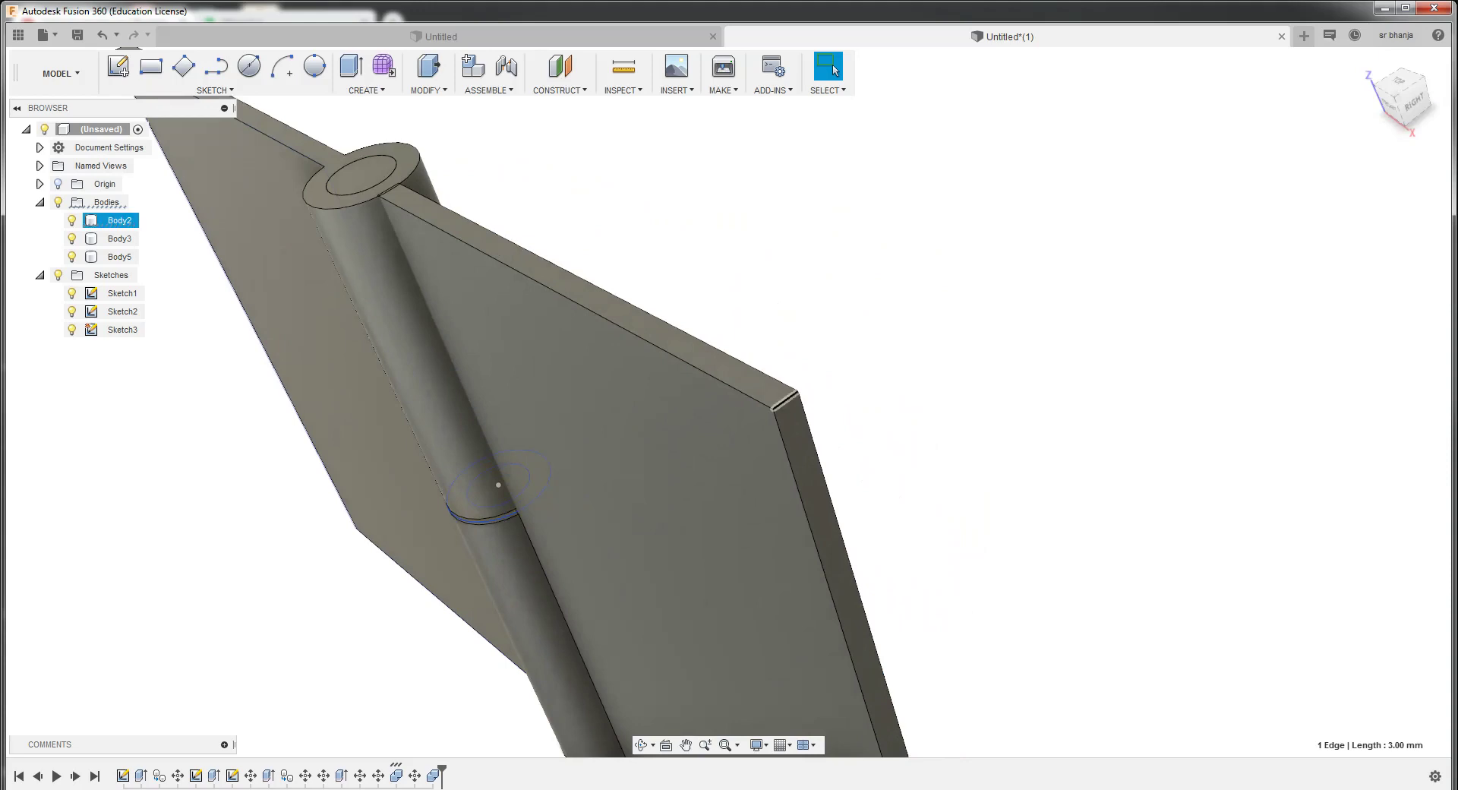
Select the plates' right and left end edges while looking down the barrel
shift+middle_drag(498, 485, 657, 593)
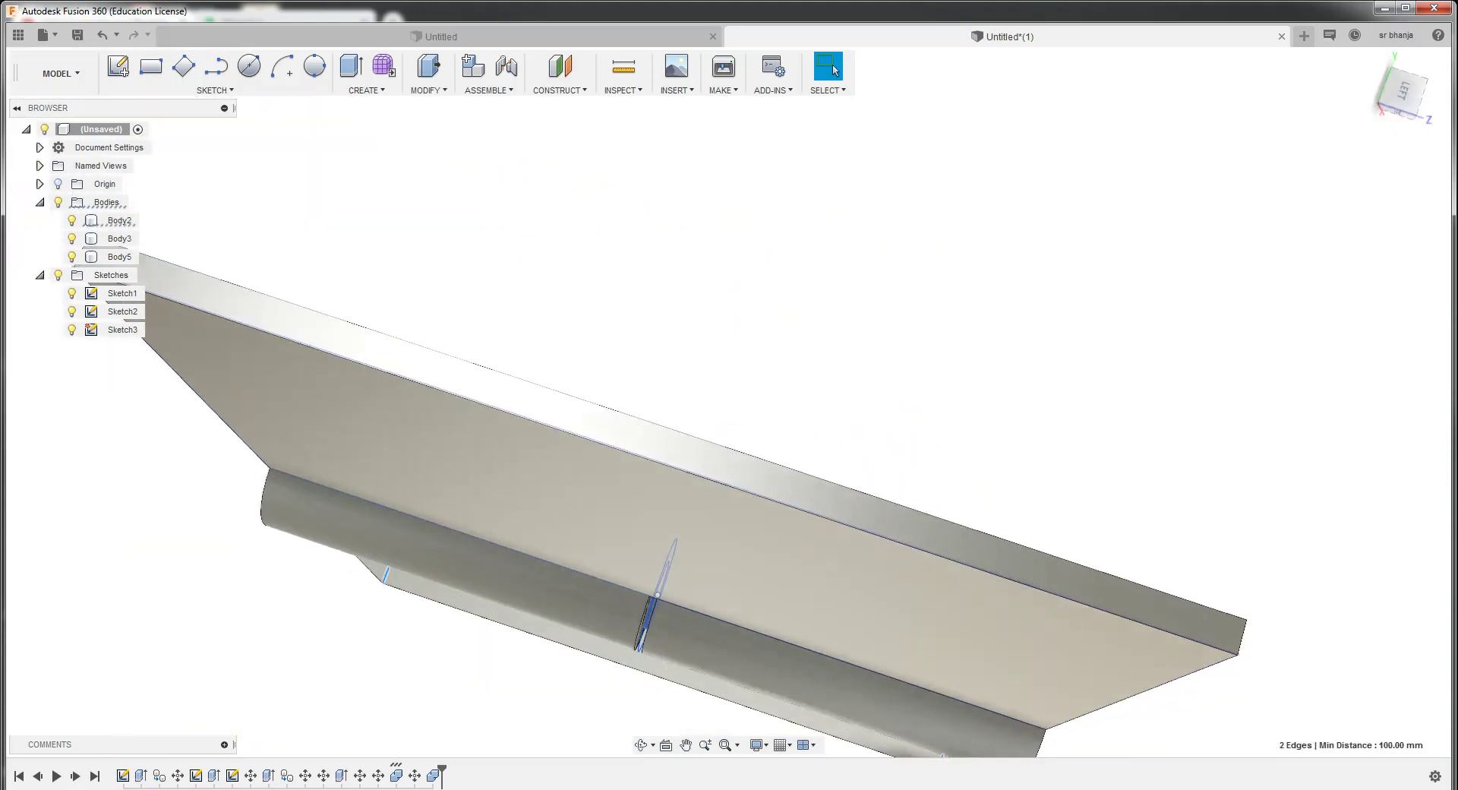
ctrl+click(1239, 636)
scroll(911, 380, down, 2)
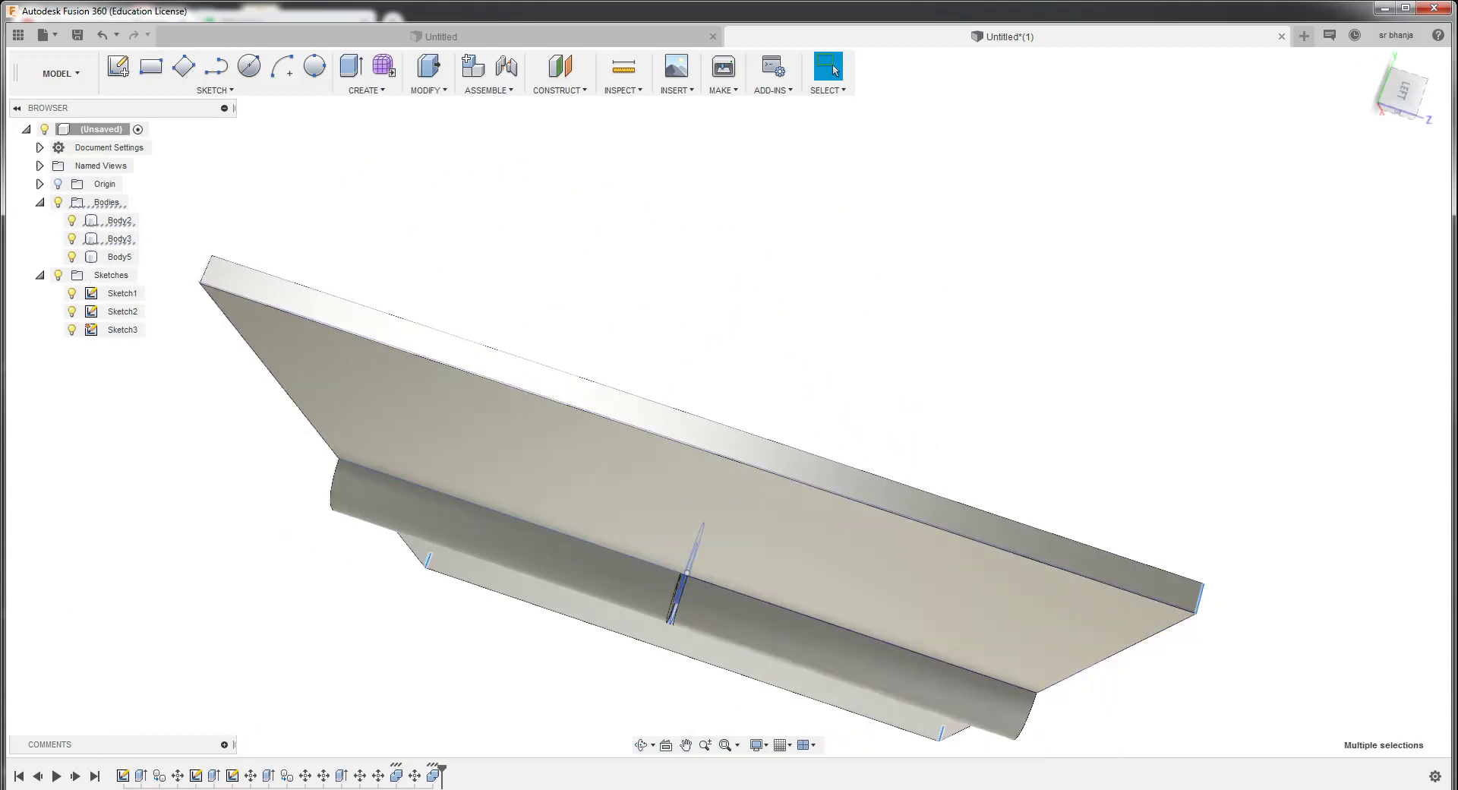
scroll(911, 380, down, 1)
ctrl+click(391, 294)
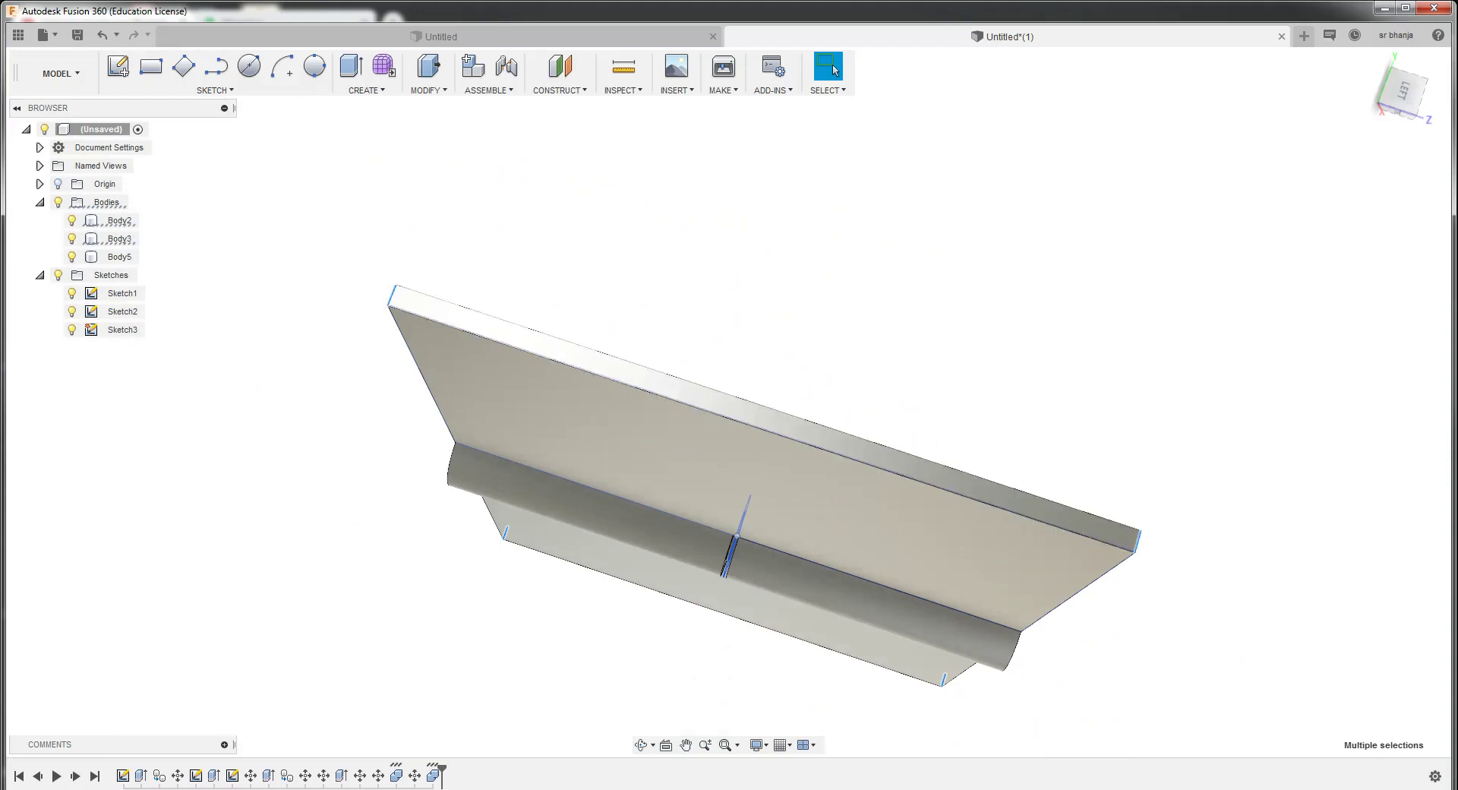
Use the ViewCube to switch to a face-on Back view of the plates
click(1402, 90)
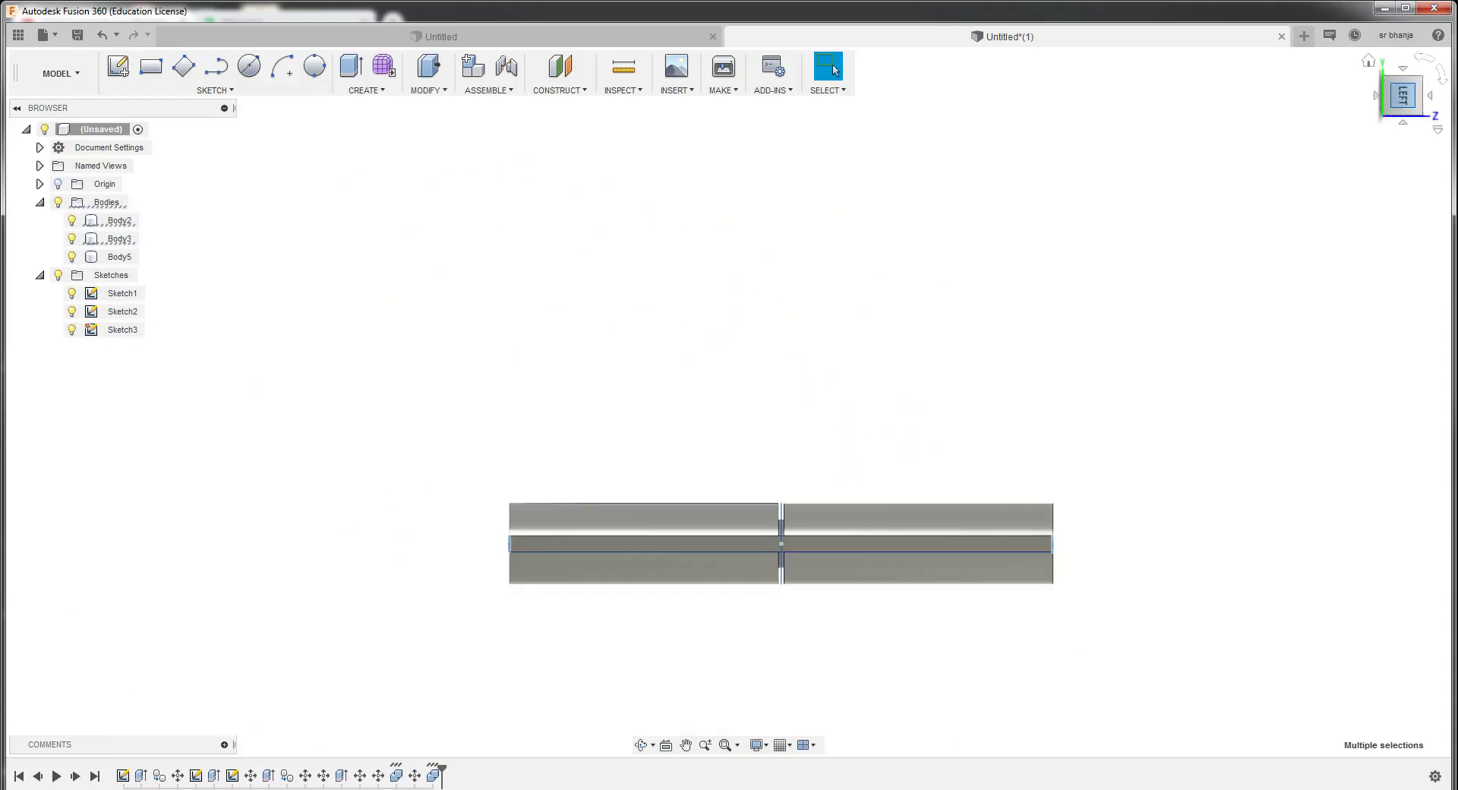
click(1424, 58)
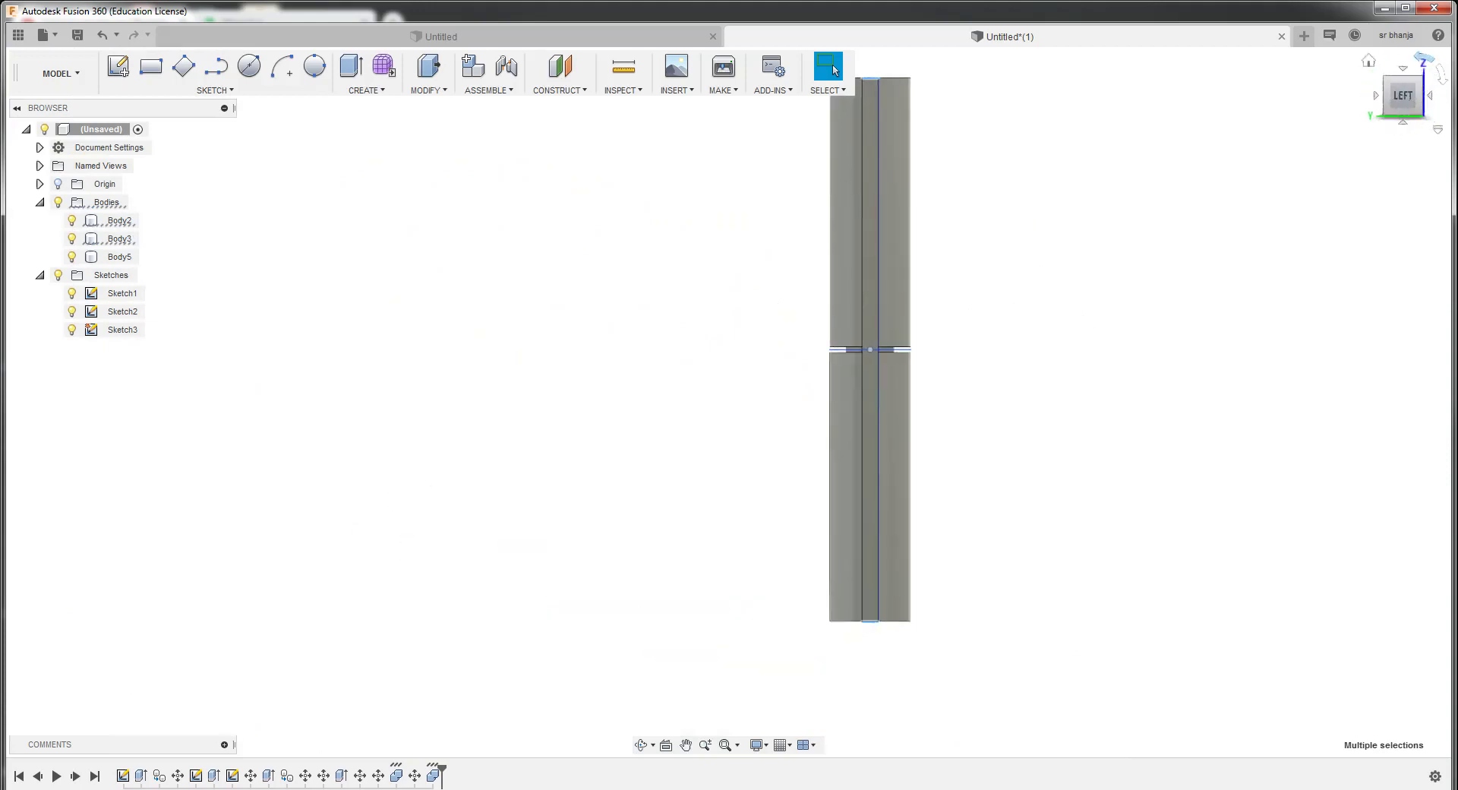
click(1375, 95)
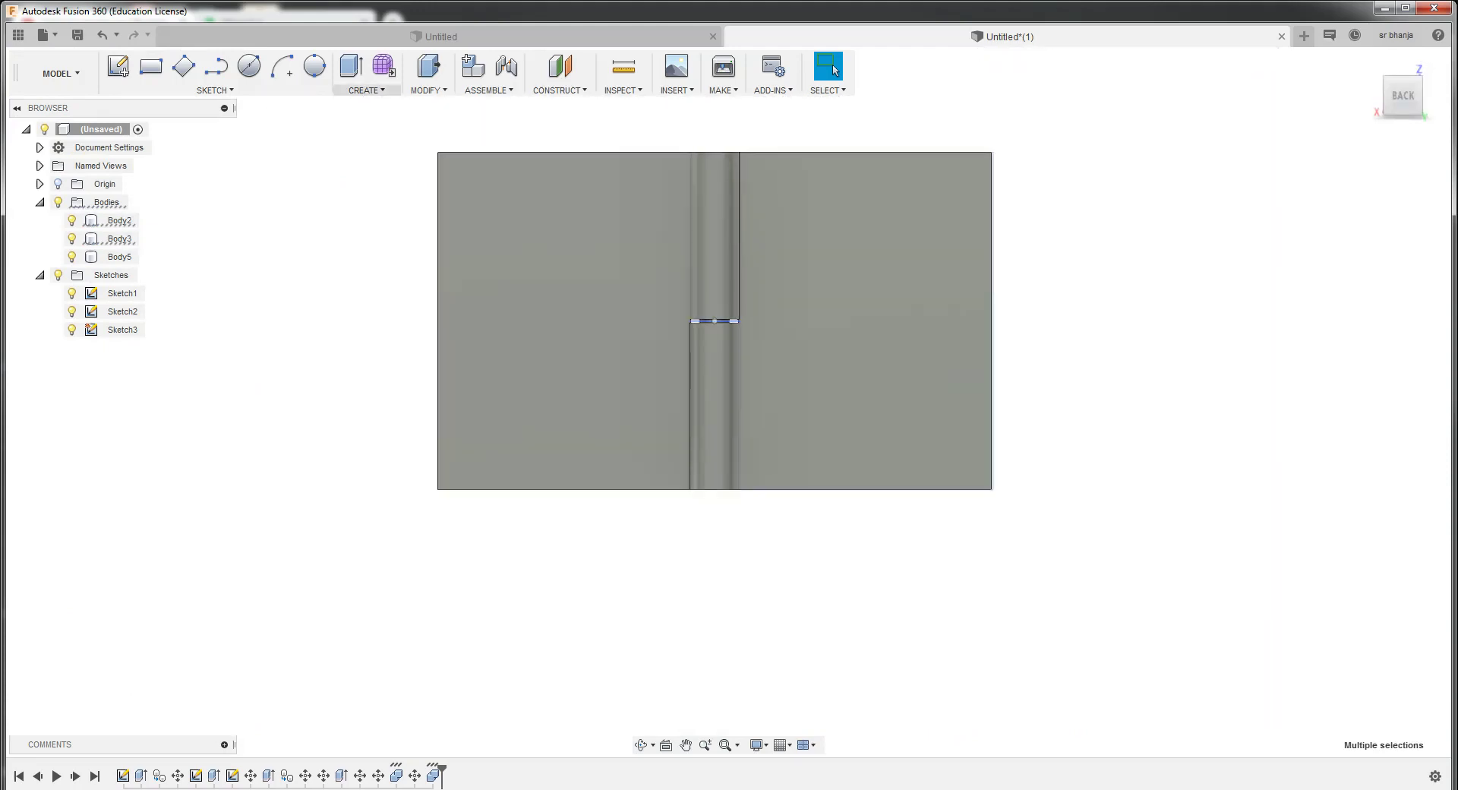
click(427, 89)
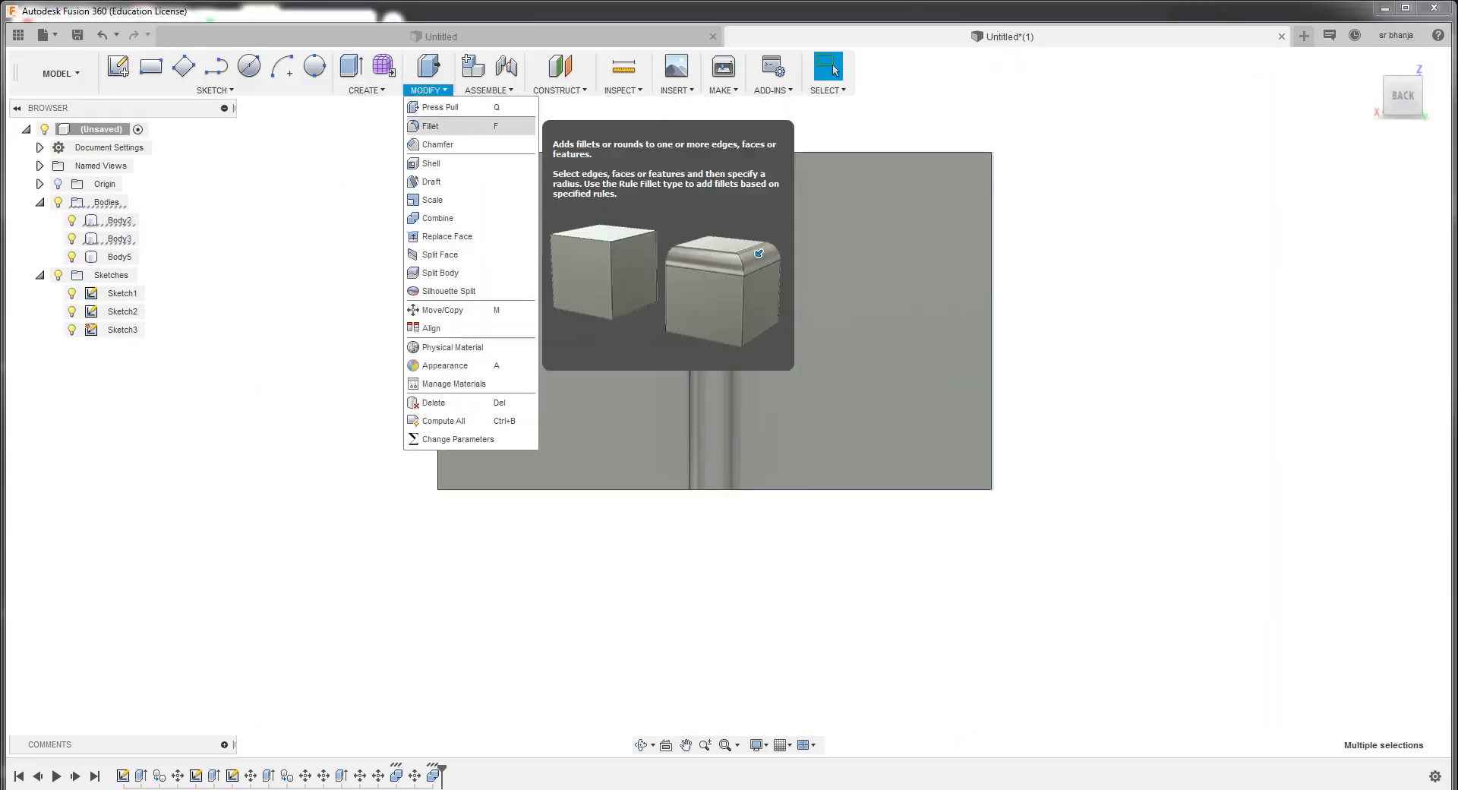
Fillet the four selected plate corner edges with a 10 mm radius
click(436, 126)
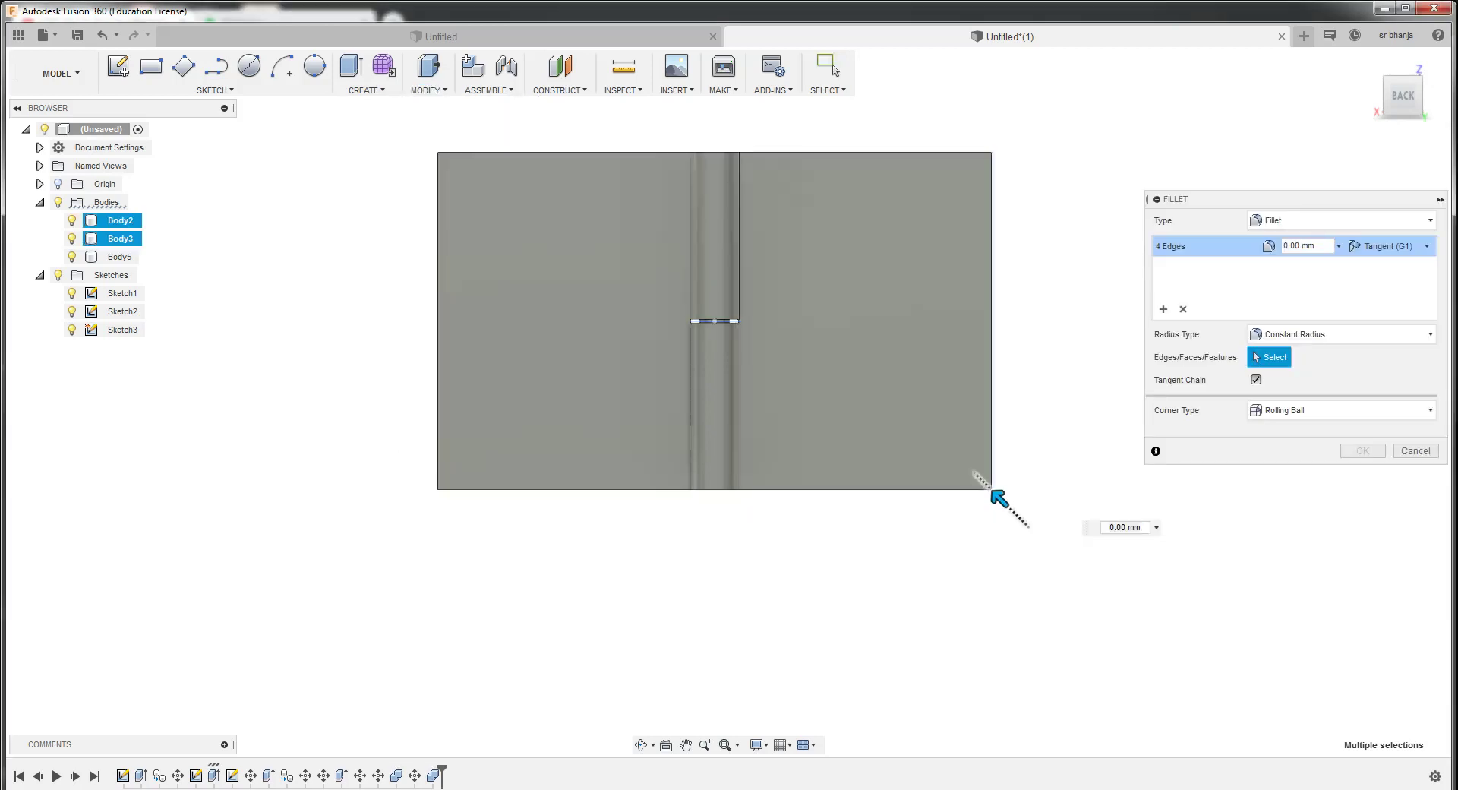
text(30)
drag(965, 465, 986, 484)
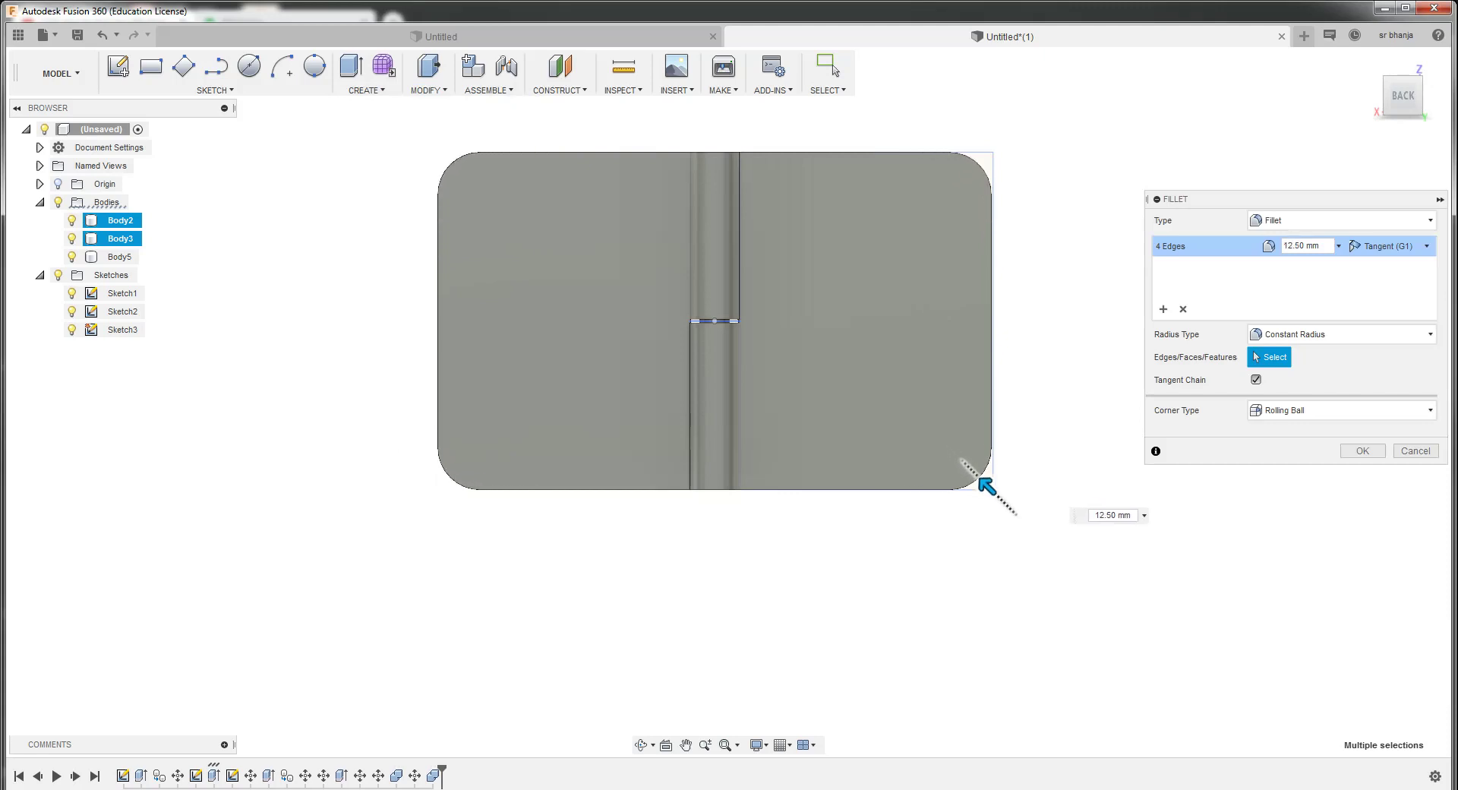
drag(979, 479, 982, 481)
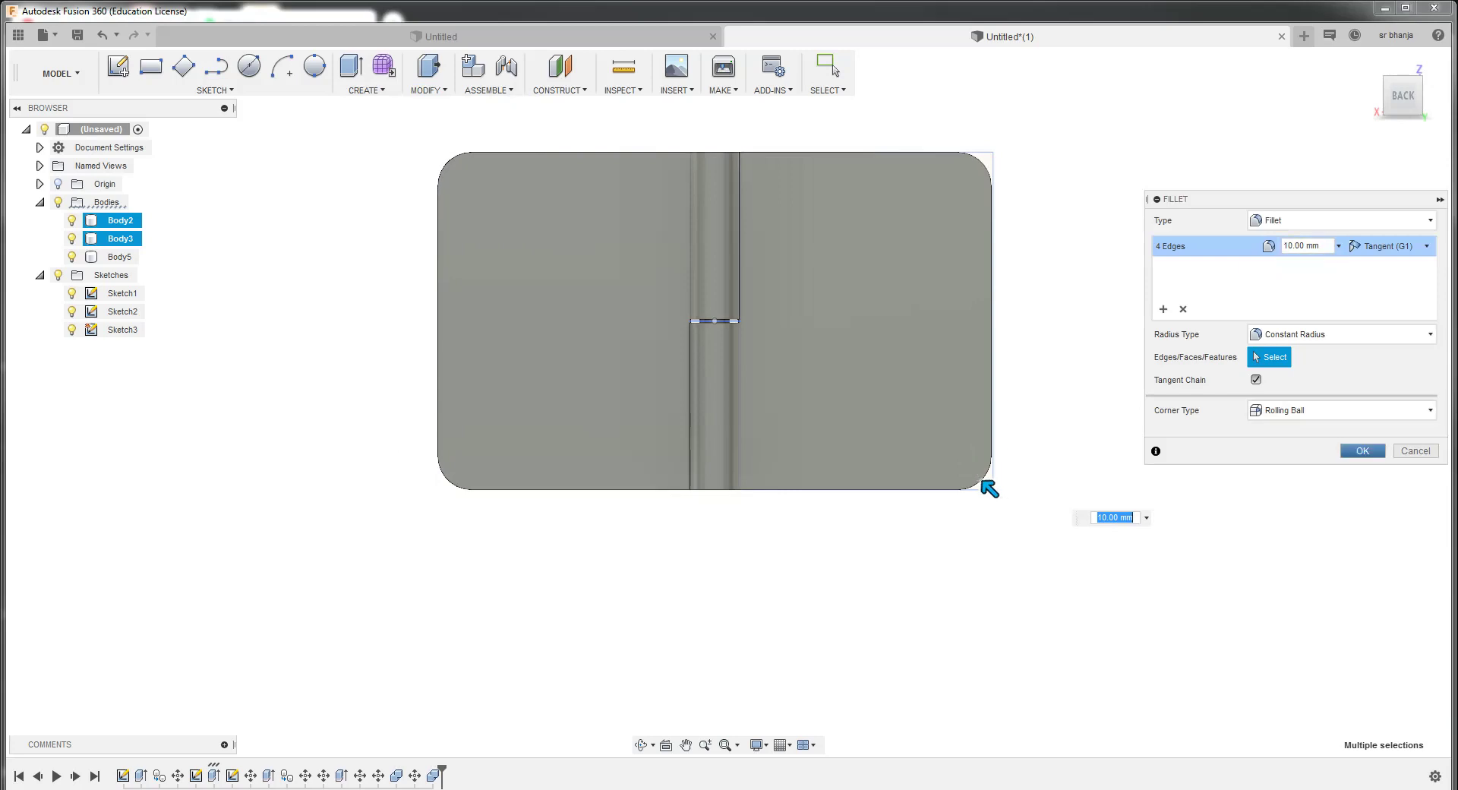
key(Return)
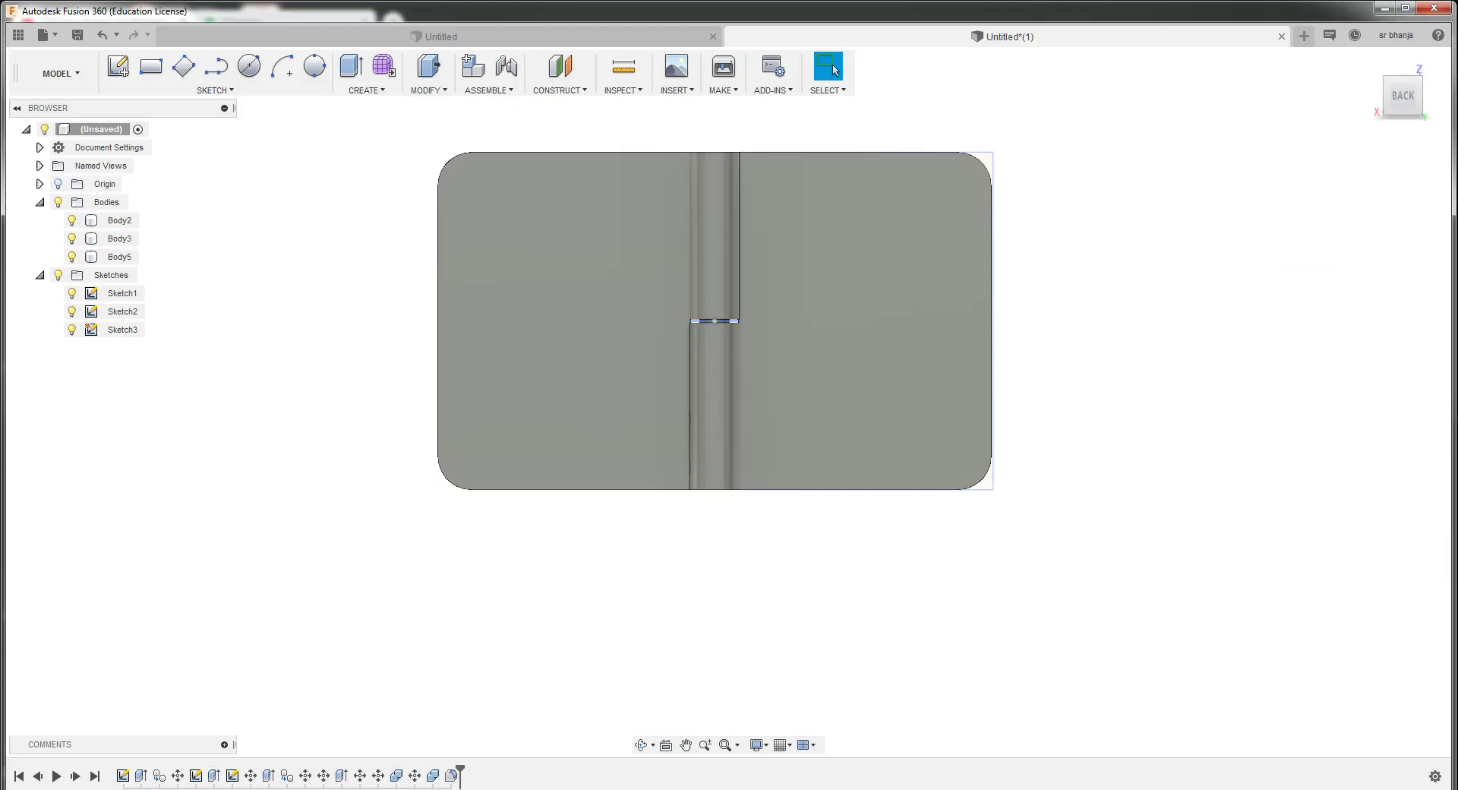
Tilt the view and select Body2 and Body3 to identify the left and right leaves
shift+middle_drag(729, 380, 729, 396)
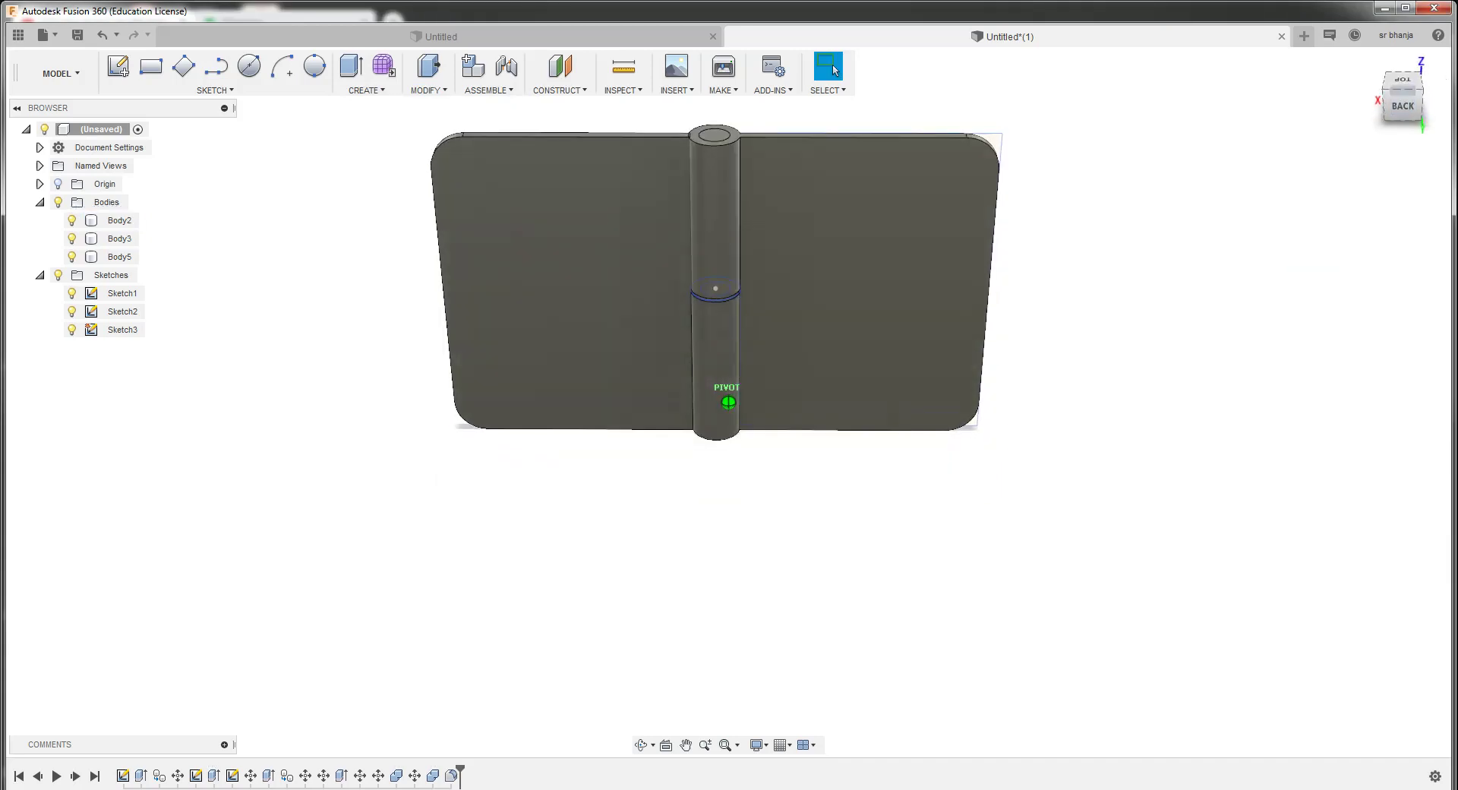
scroll(729, 304, down, 2)
scroll(751, 418, up, 2)
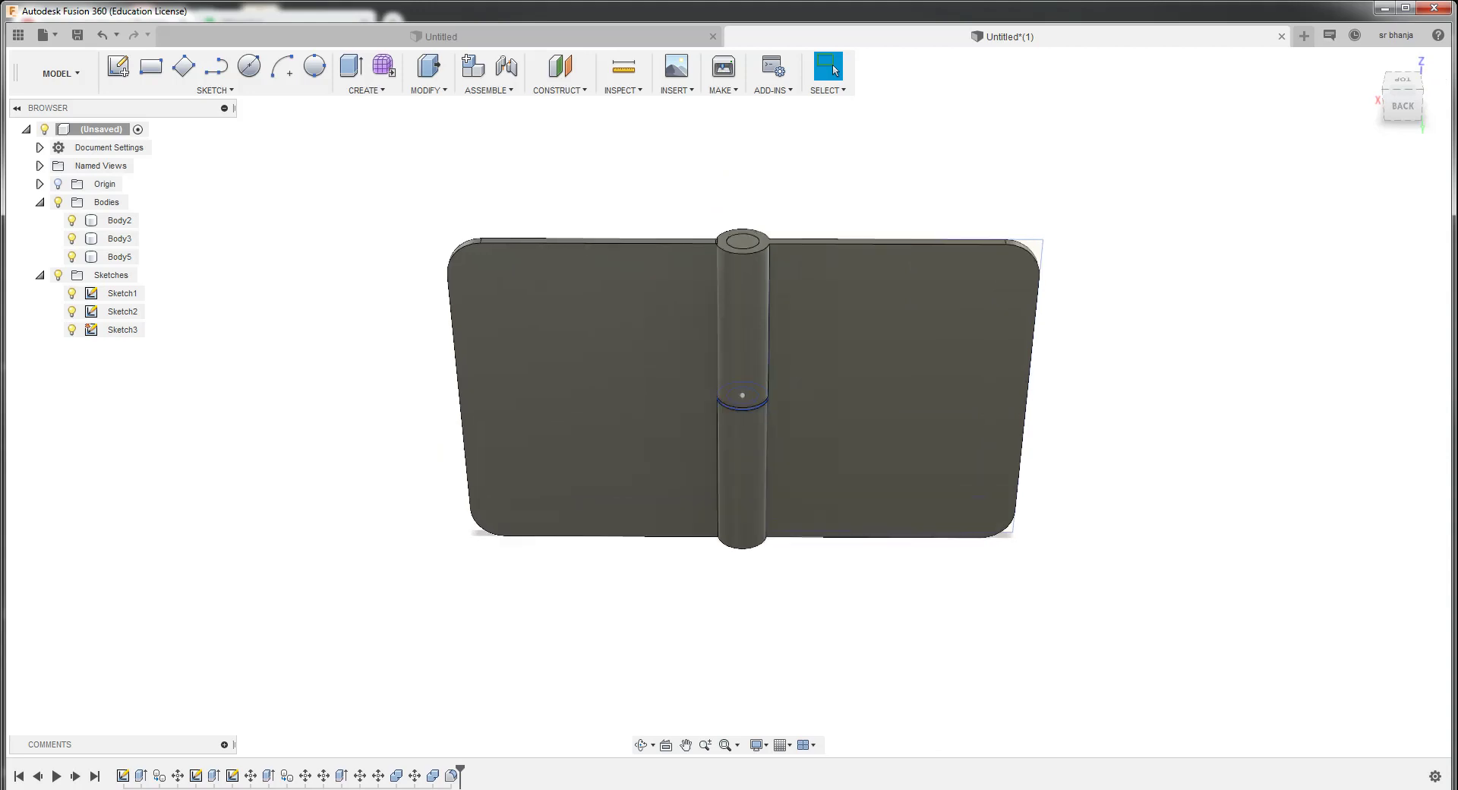
scroll(751, 418, up, 3)
scroll(660, 126, up, 1)
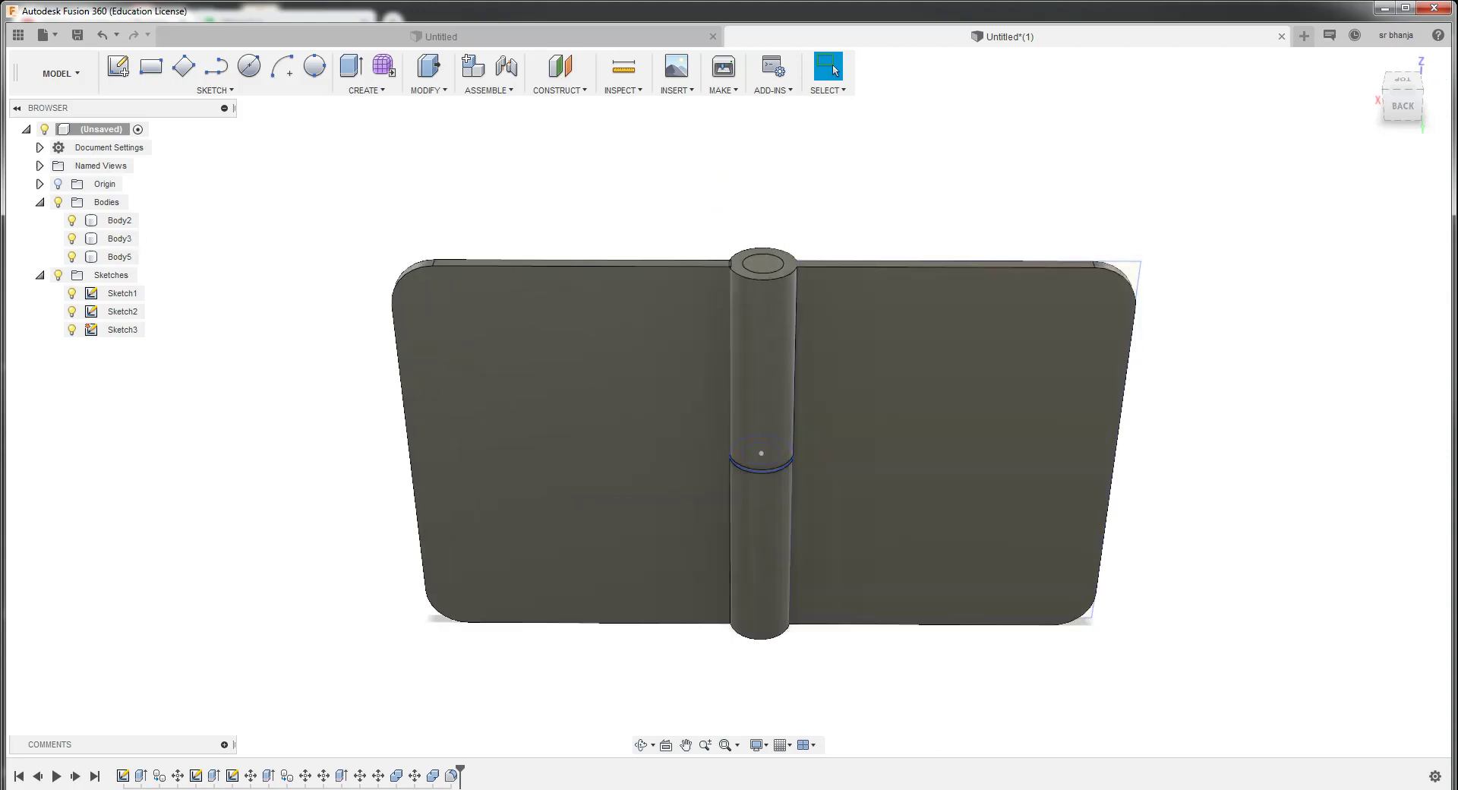
click(119, 221)
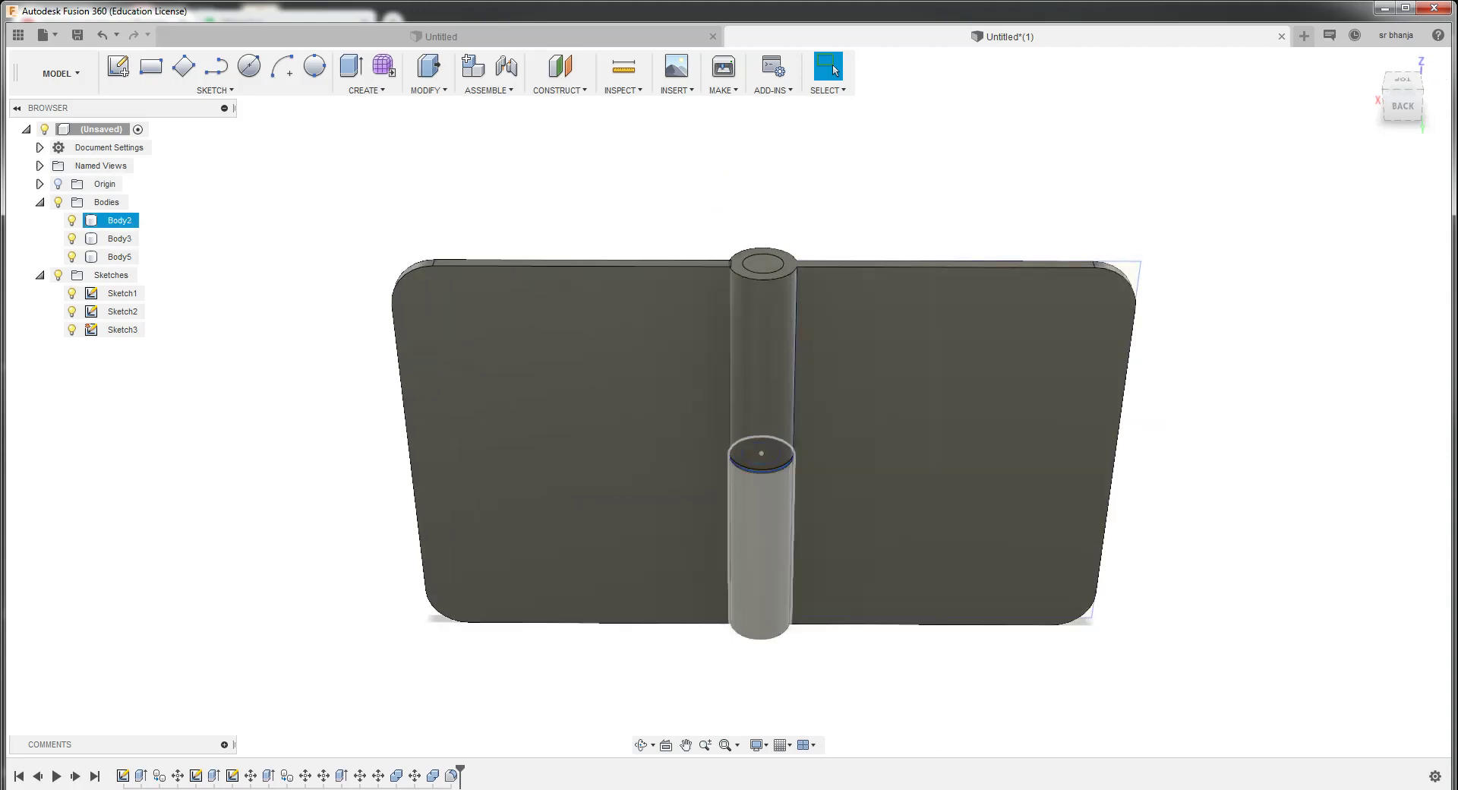
click(119, 239)
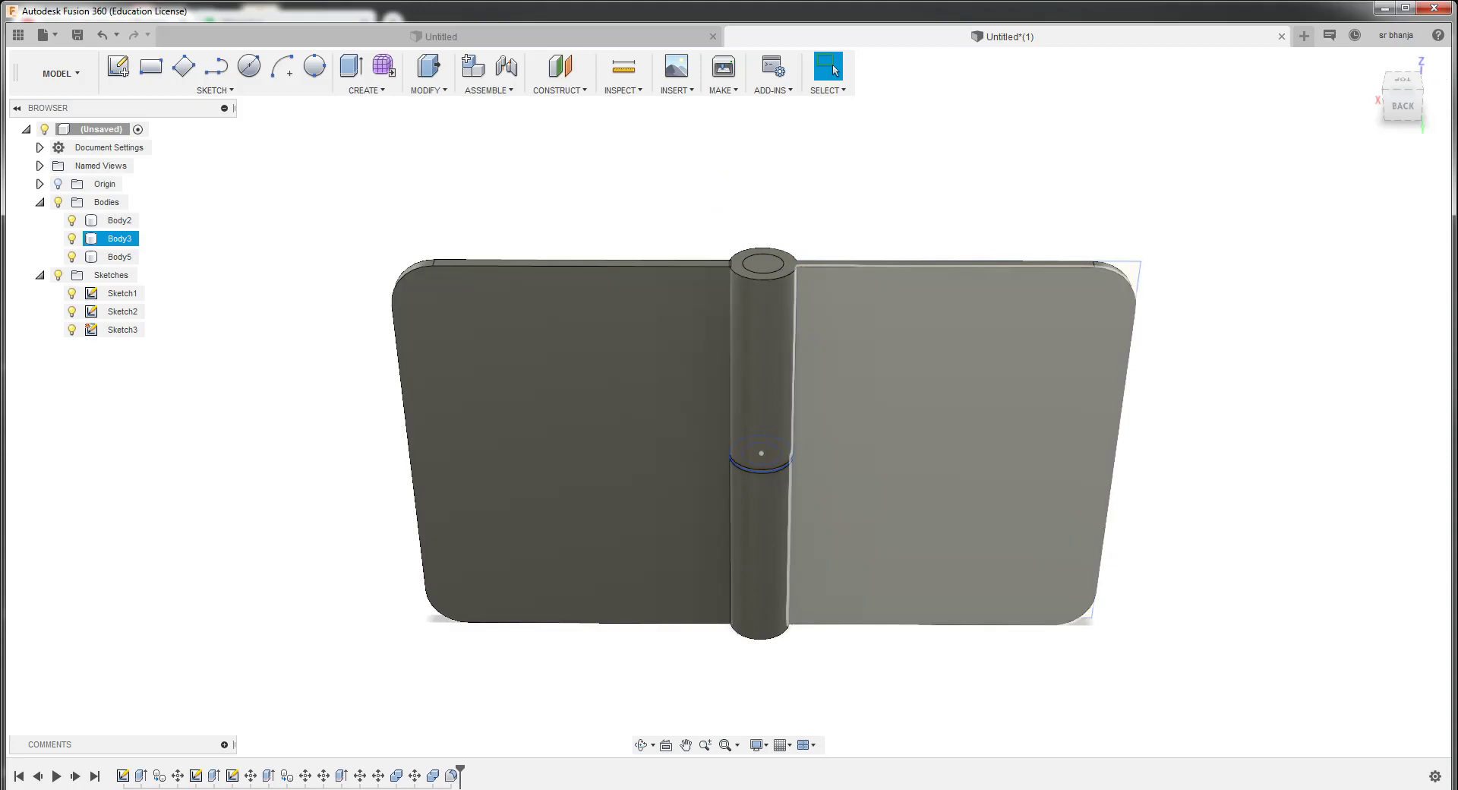
click(119, 220)
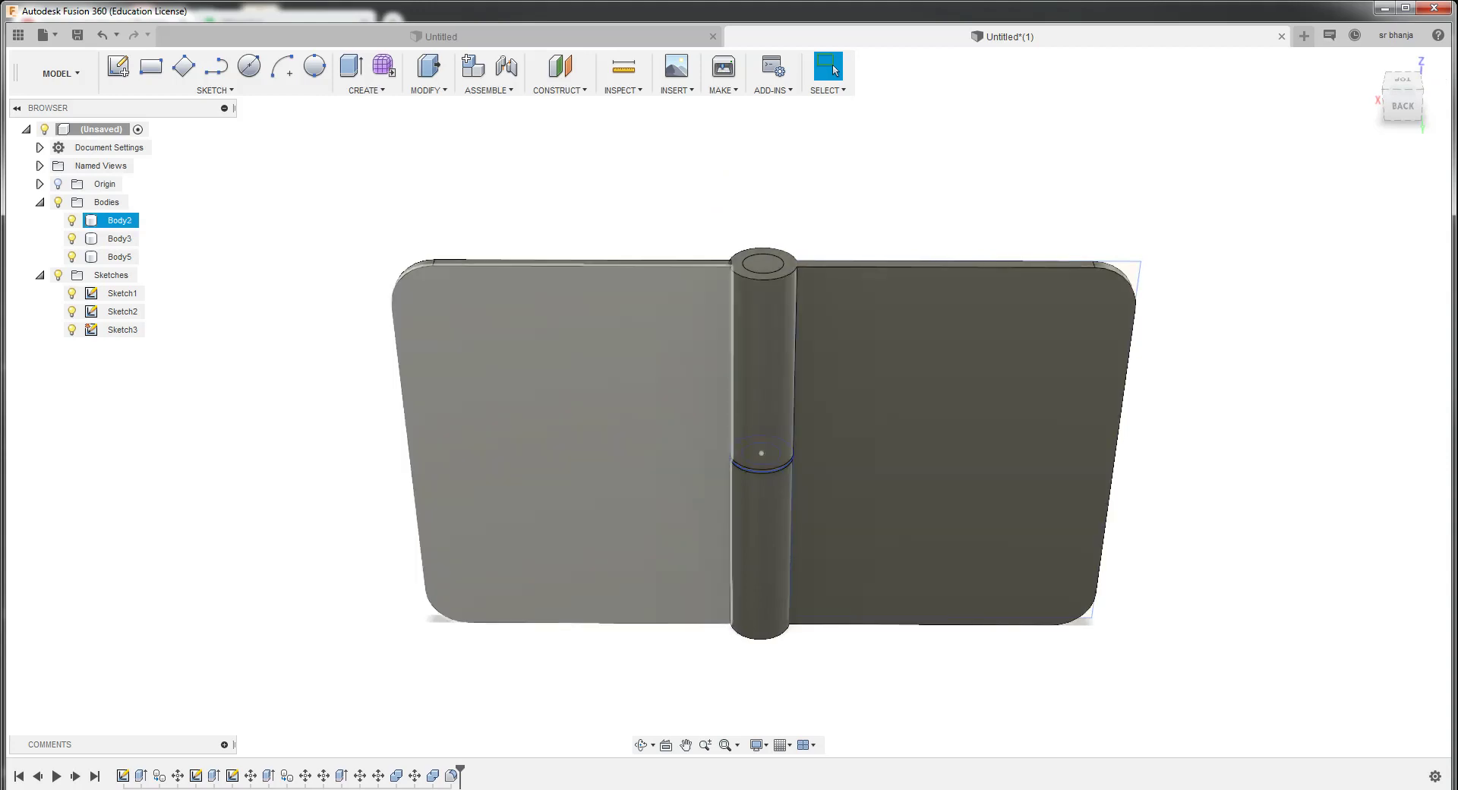
key(Escape)
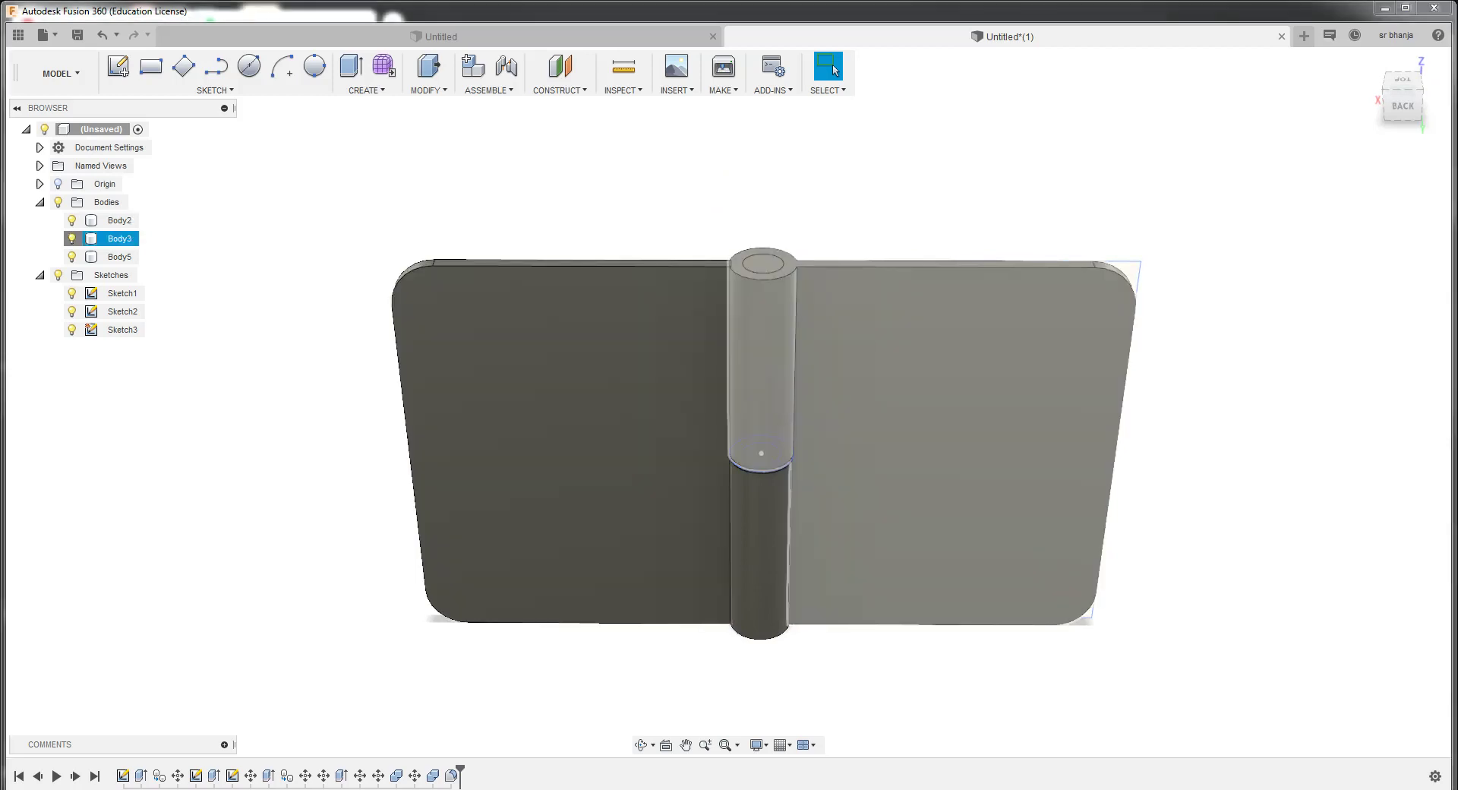
Toggle visibility of Body3, Body2 and the pin Body5 to inspect the hollow barrel
click(72, 238)
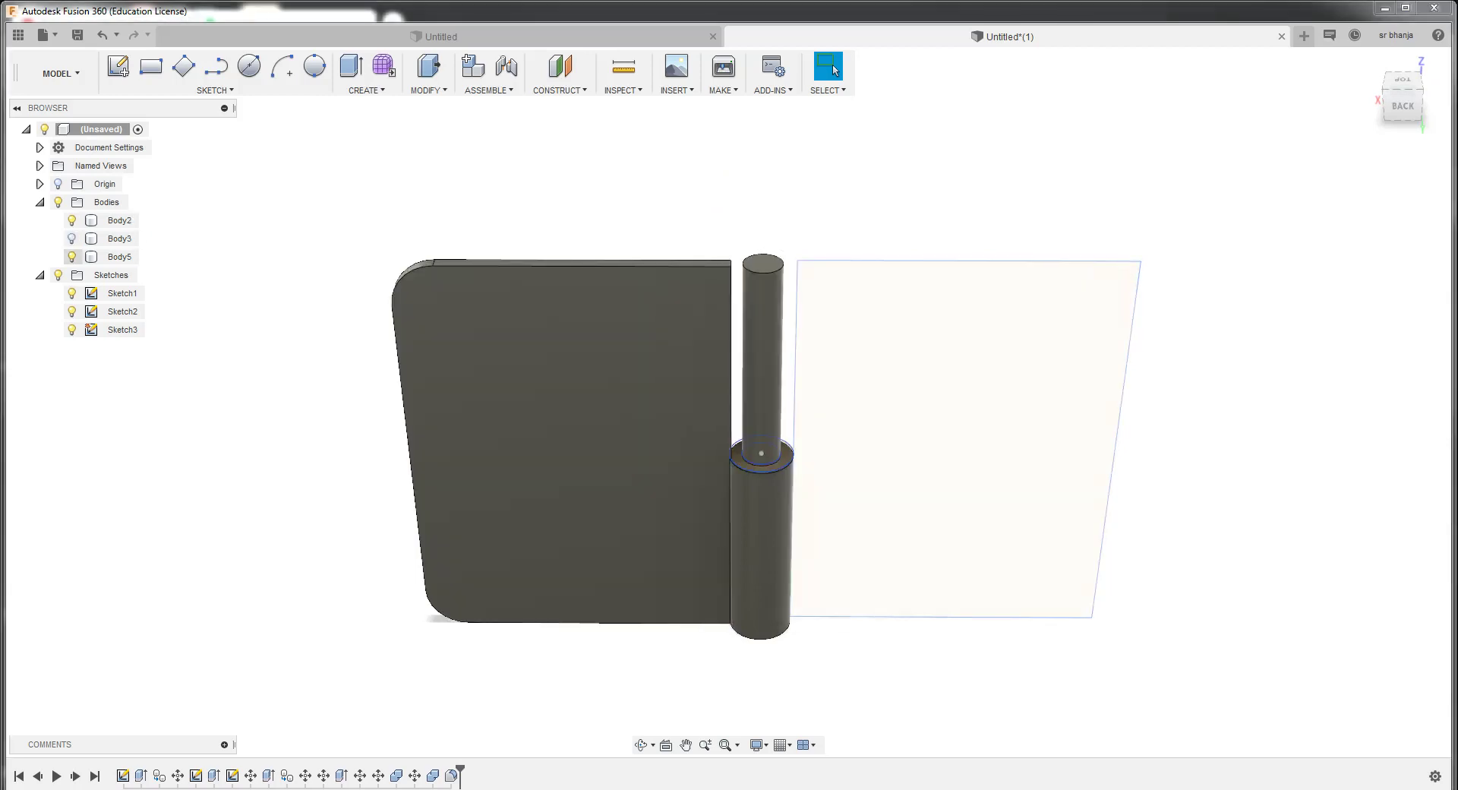
click(72, 256)
click(72, 257)
click(72, 238)
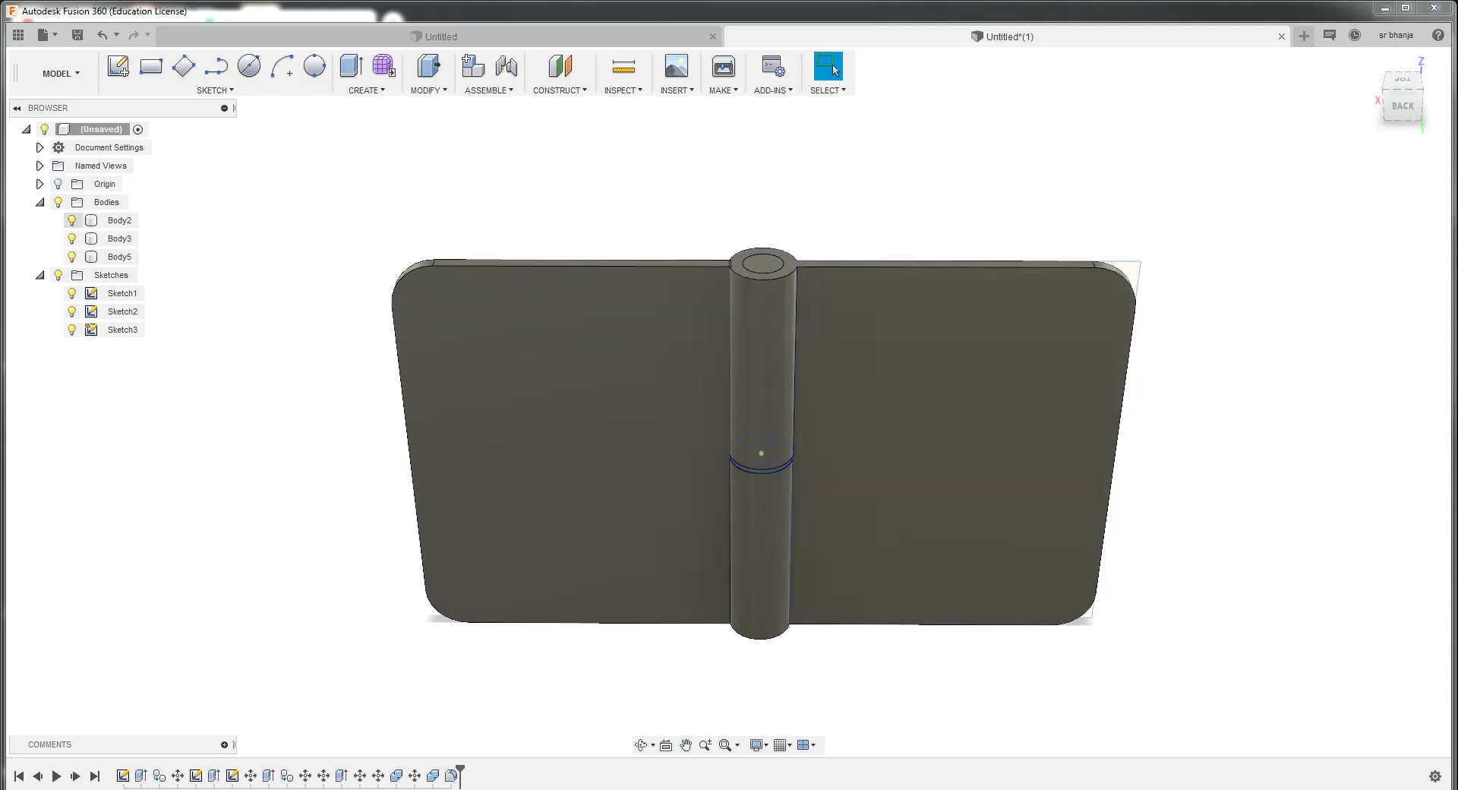
click(72, 221)
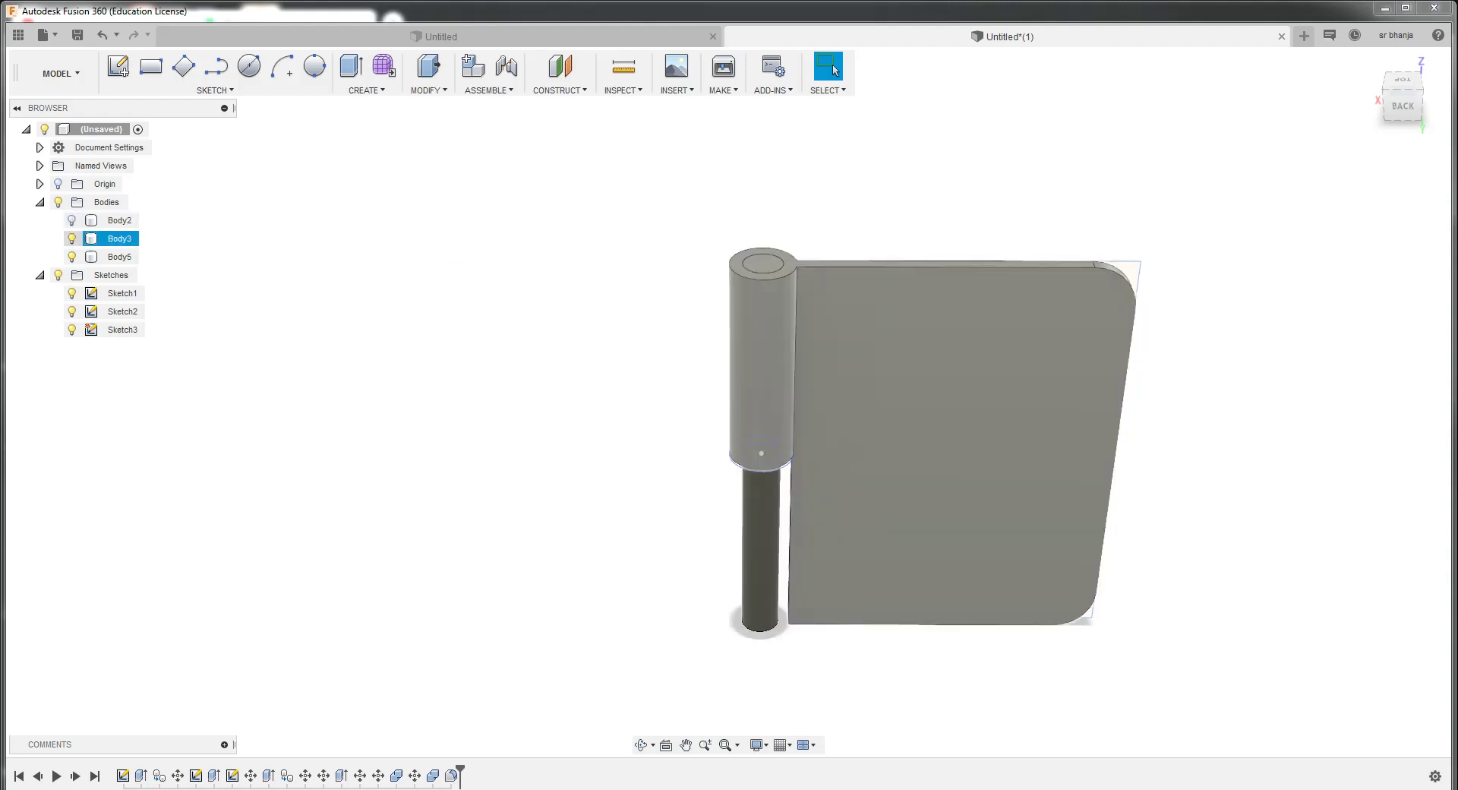
click(72, 238)
click(72, 238)
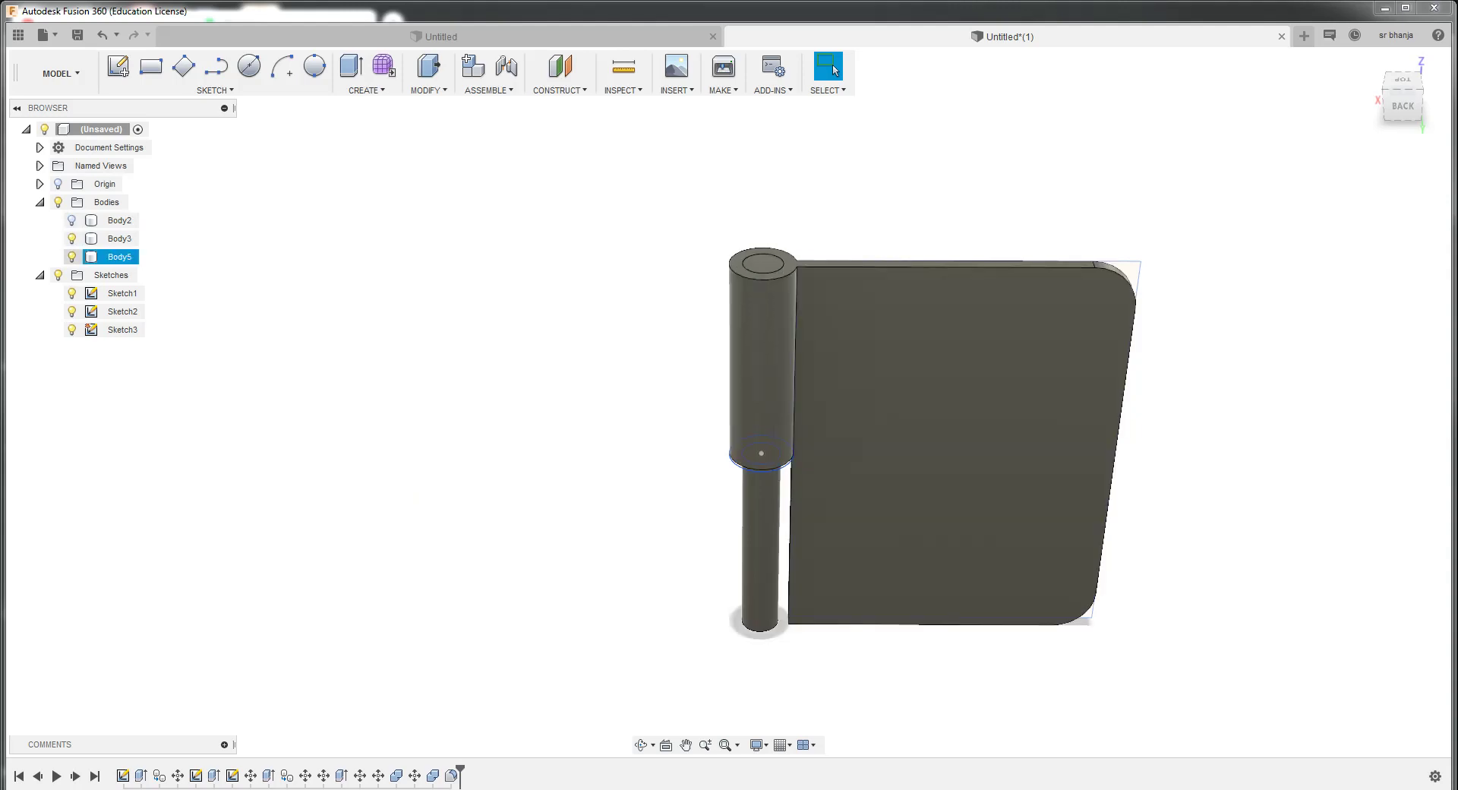
click(72, 257)
click(72, 257)
Select Body3 and the pin Body5 to check the barrel's top edge
click(119, 239)
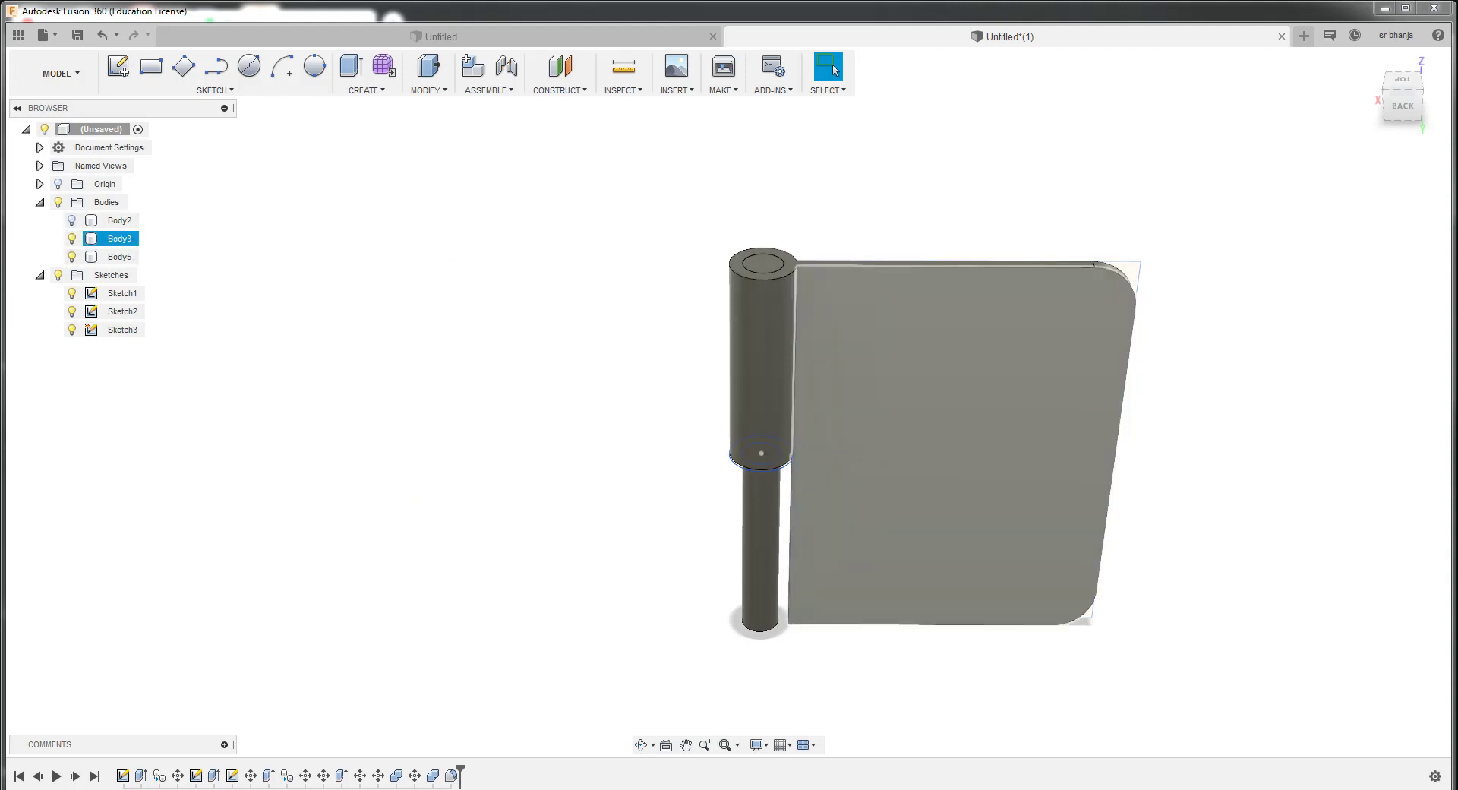
key(Escape)
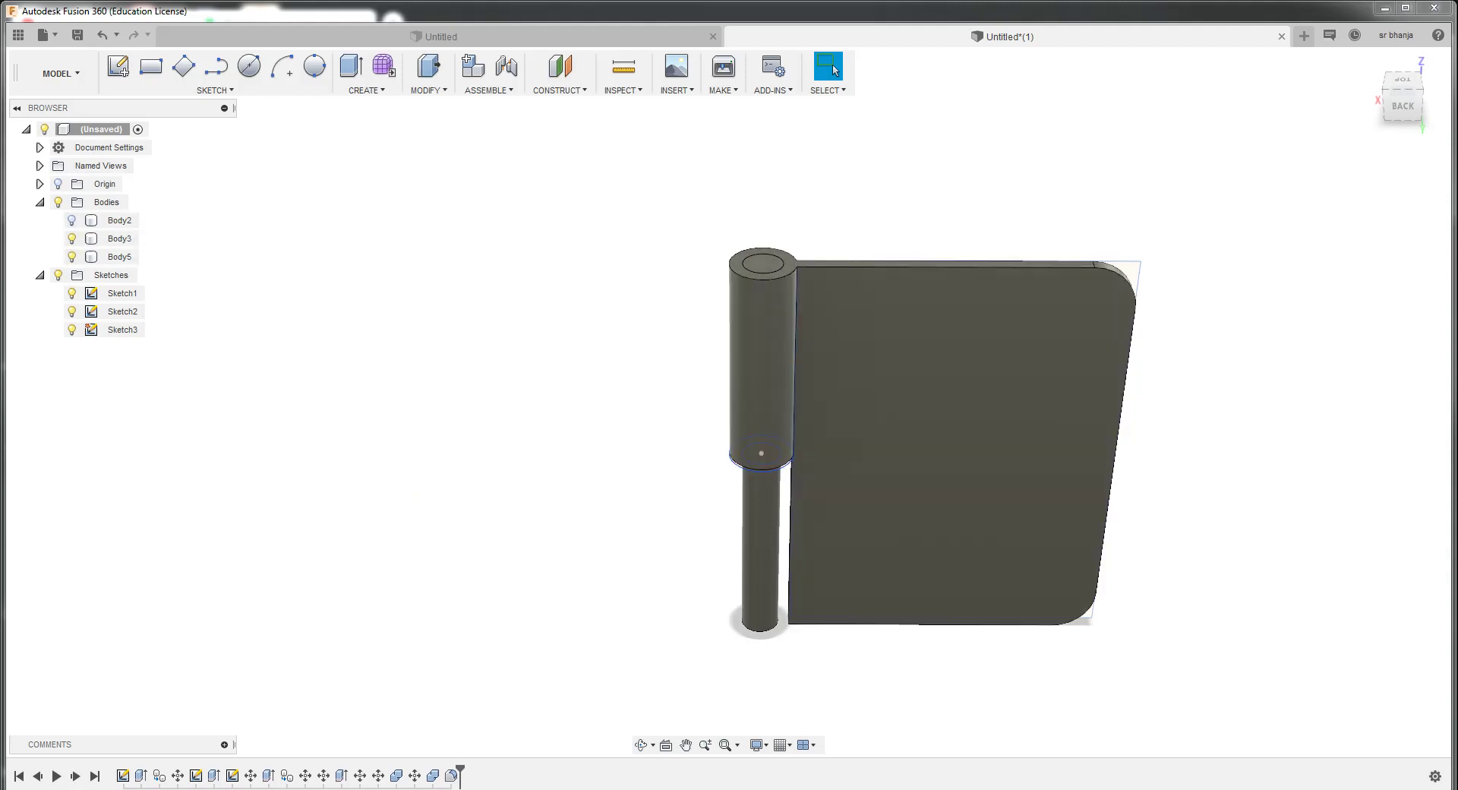
click(119, 238)
scroll(796, 275, up, 3)
click(120, 257)
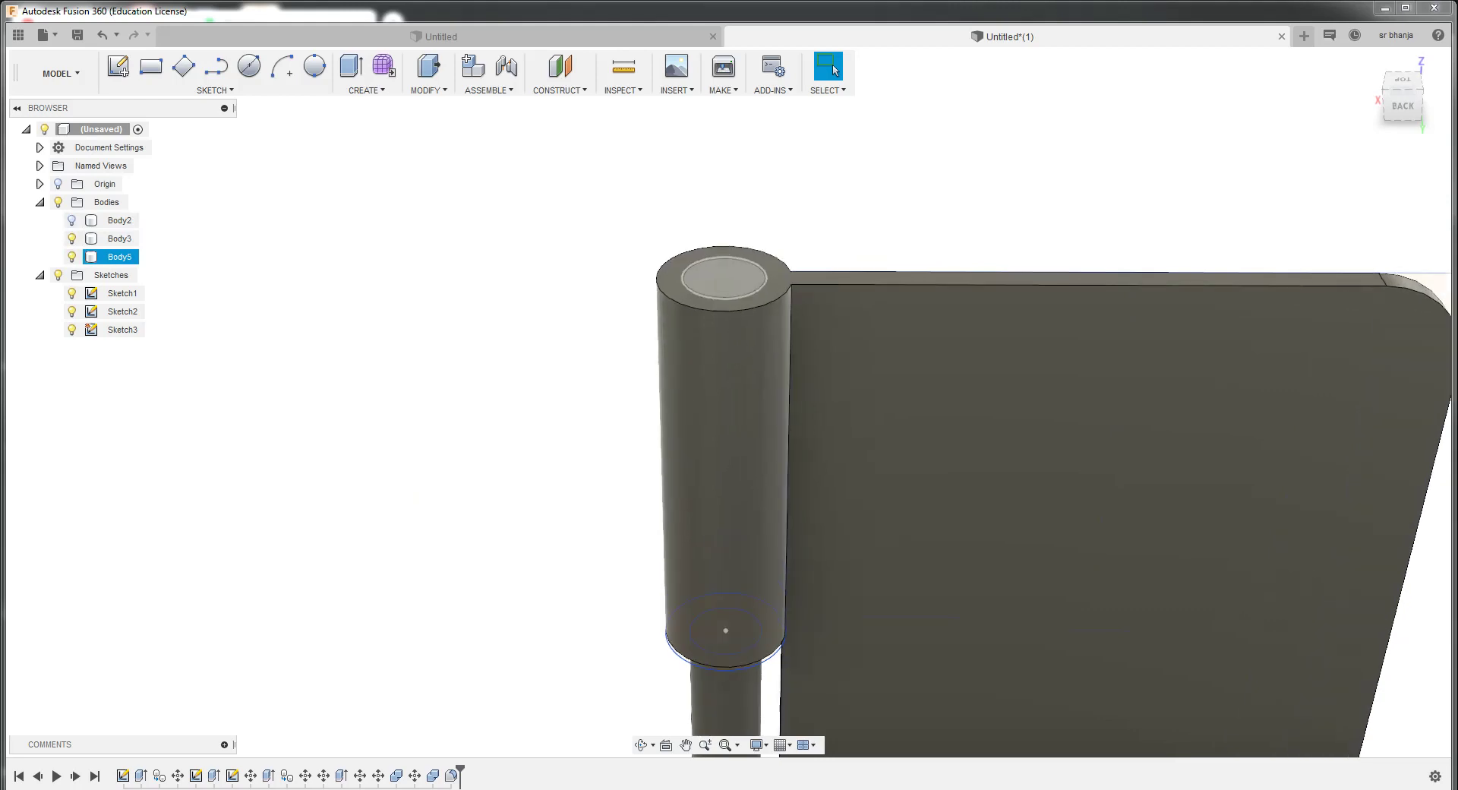
click(725, 630)
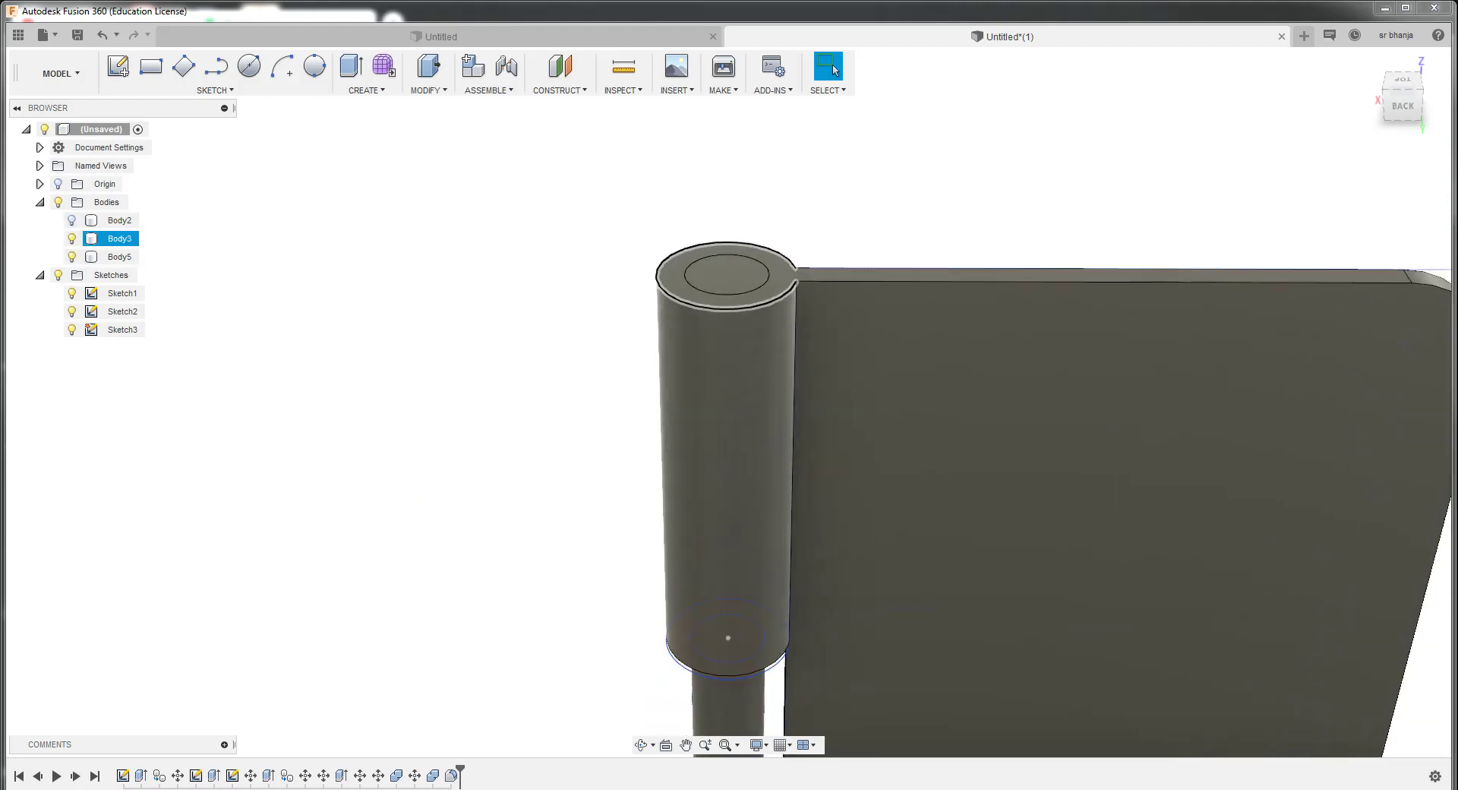
scroll(709, 627, up, 3)
scroll(818, 569, up, 2)
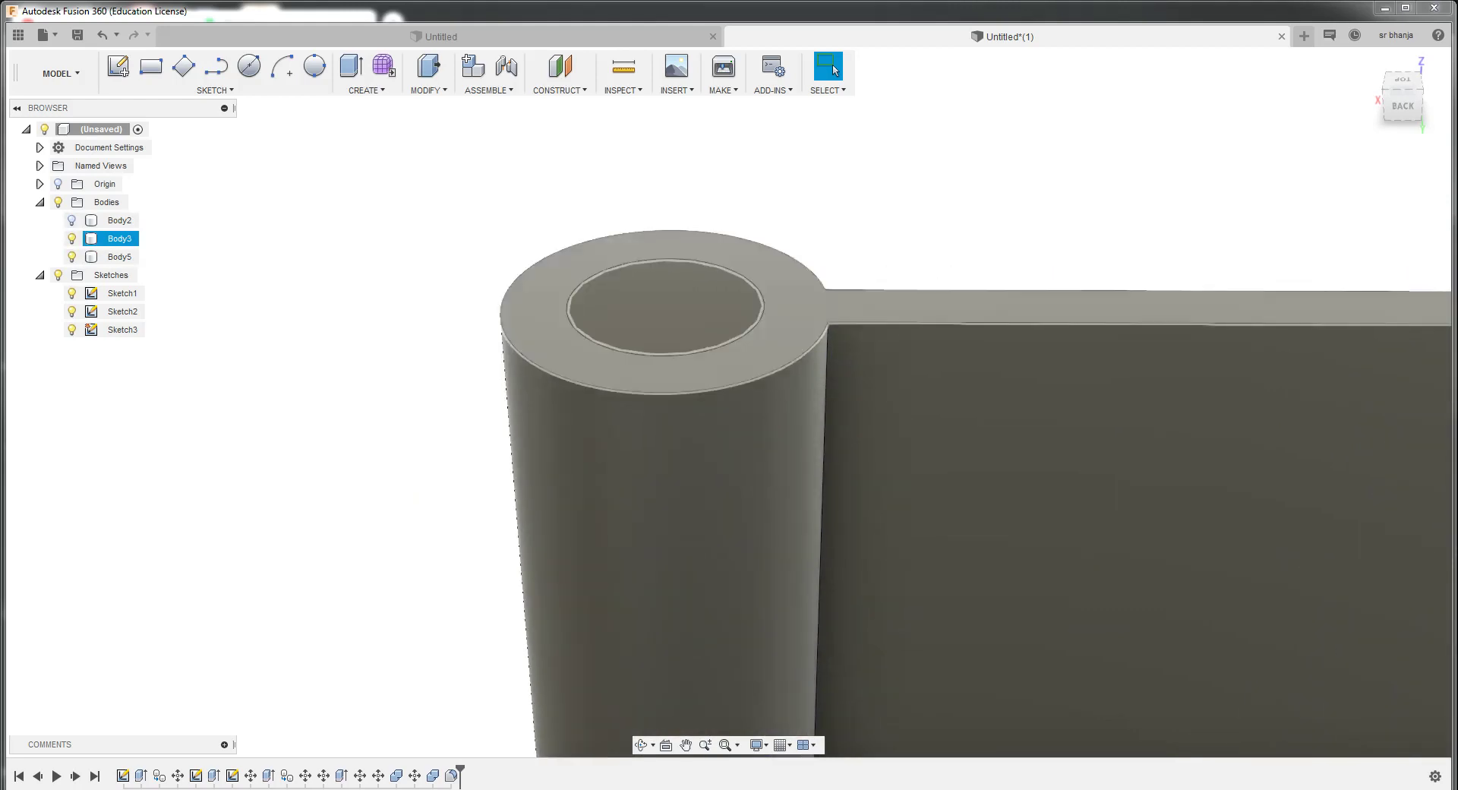
click(829, 618)
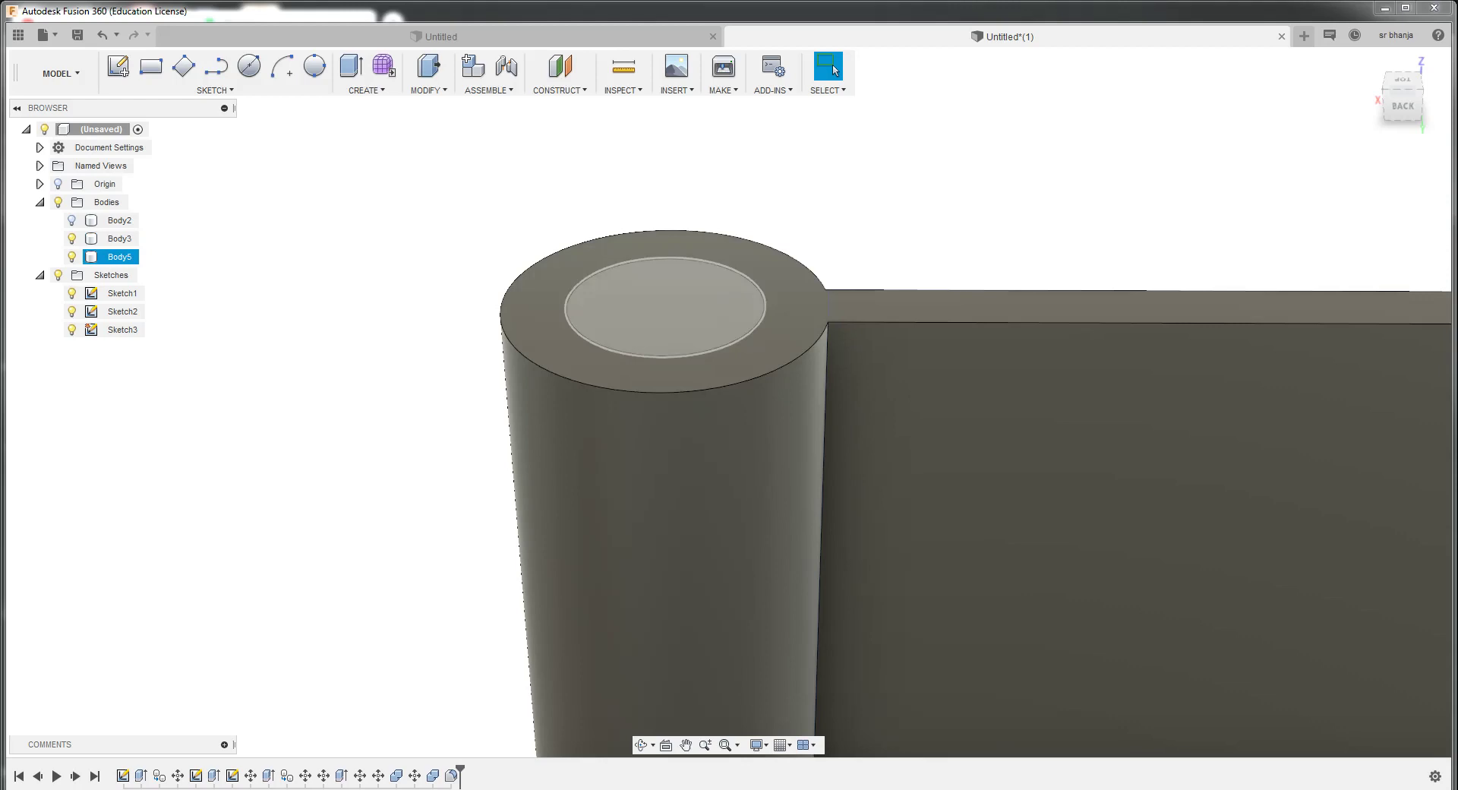
Clear the selection, show Body2, and hide the whole Bodies folder to reveal the sketches
scroll(675, 302, down, 2)
scroll(675, 302, down, 2)
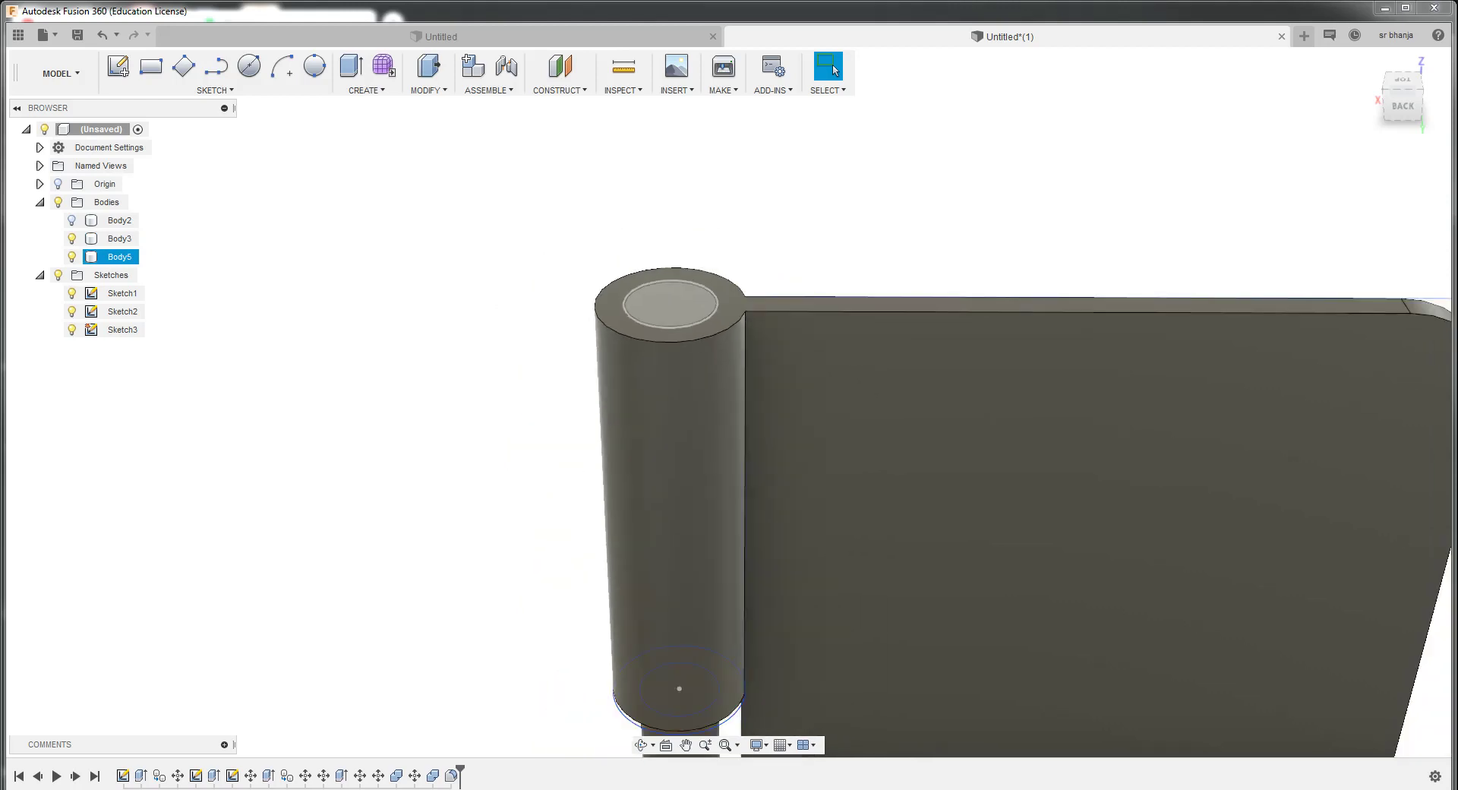
scroll(675, 302, down, 2)
scroll(675, 302, down, 1)
click(672, 302)
key(Escape)
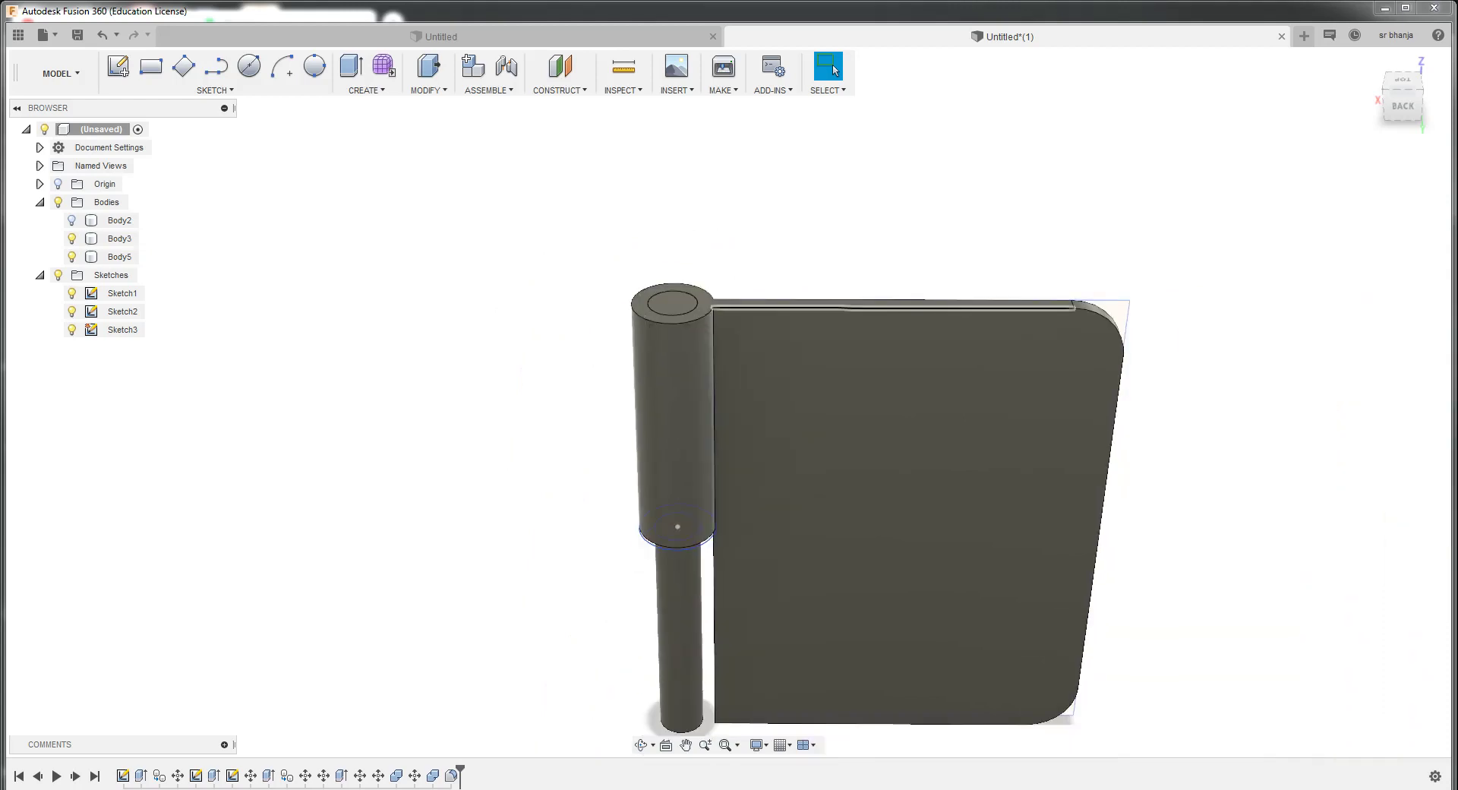
drag(1402, 106, 1401, 98)
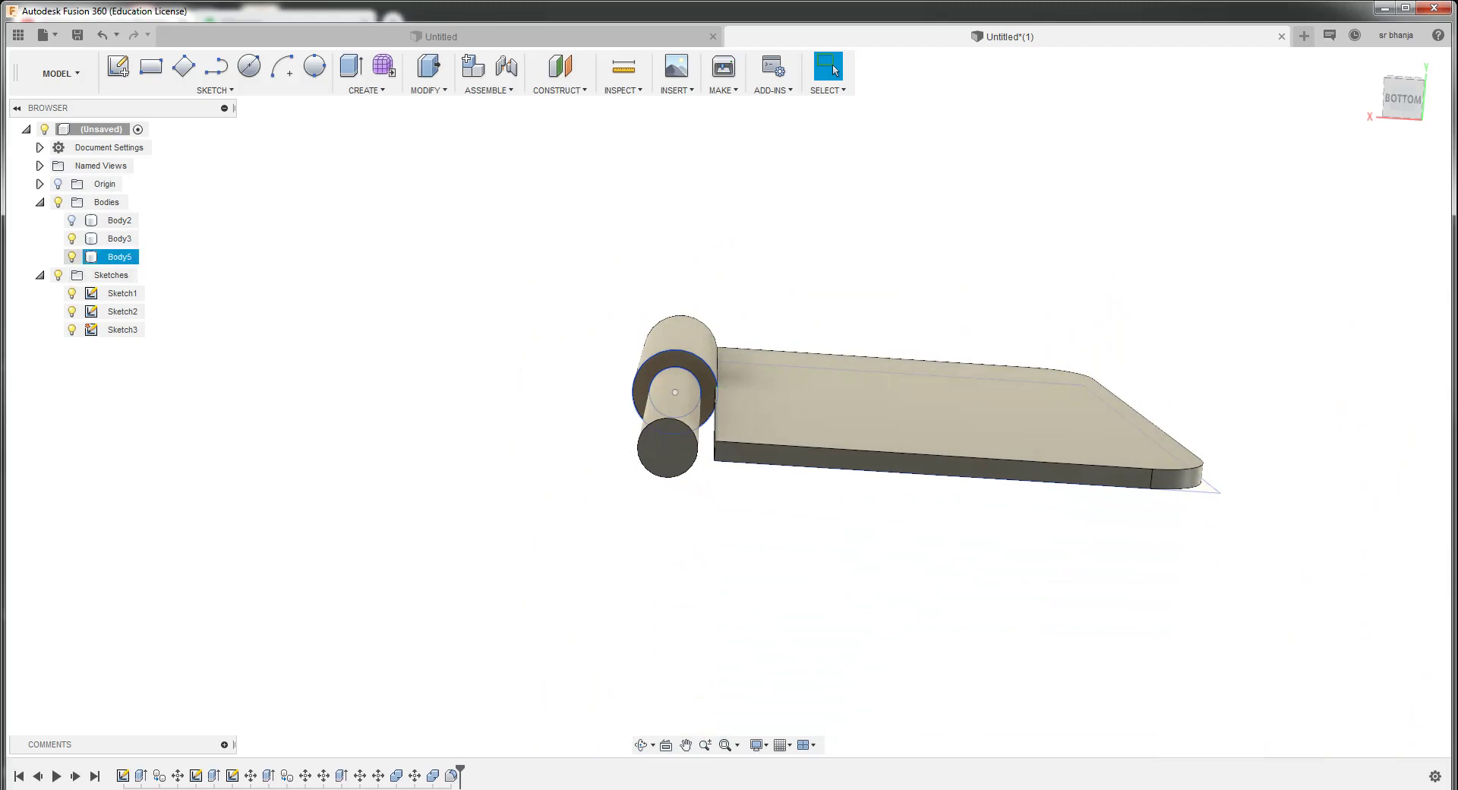
click(72, 221)
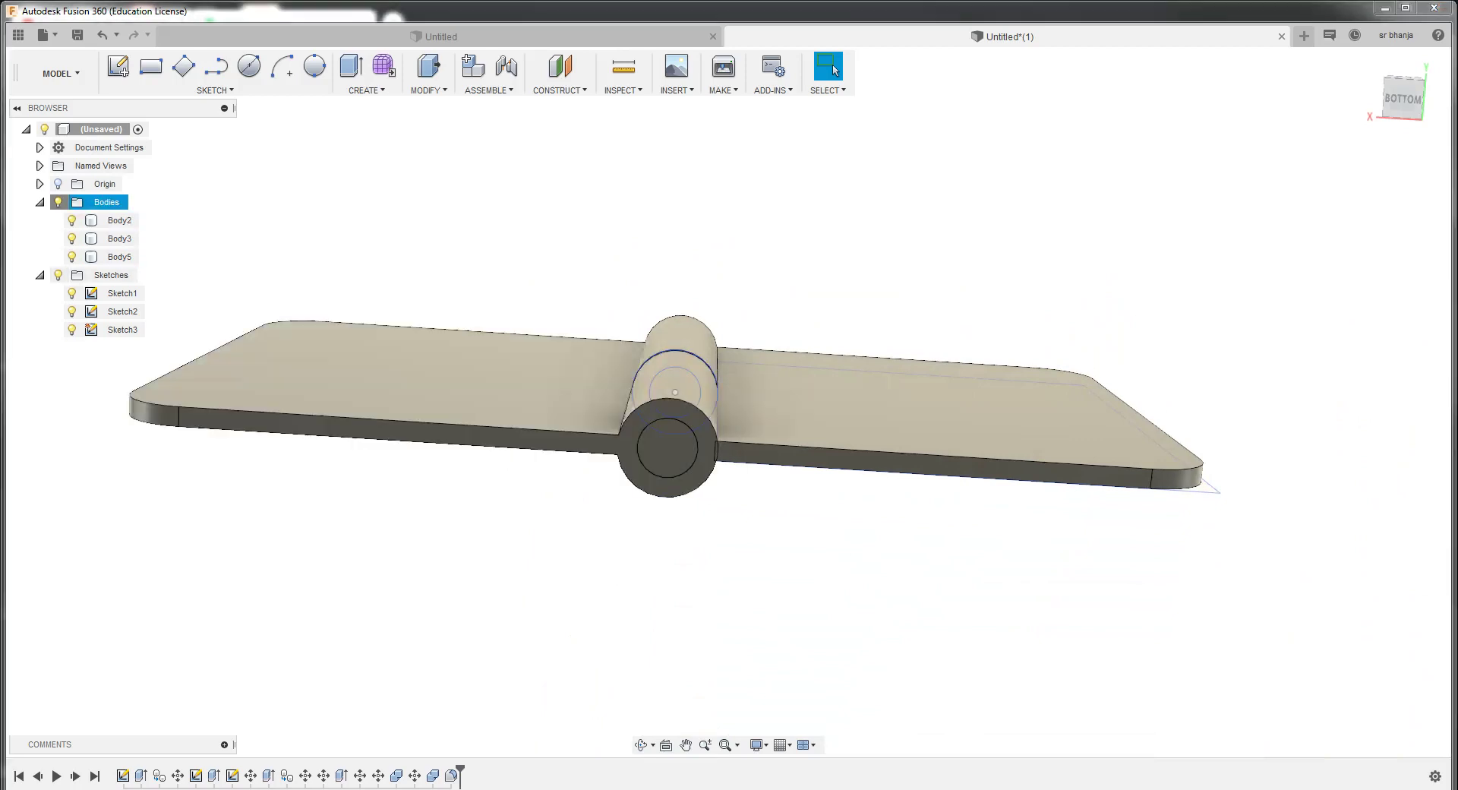
click(59, 202)
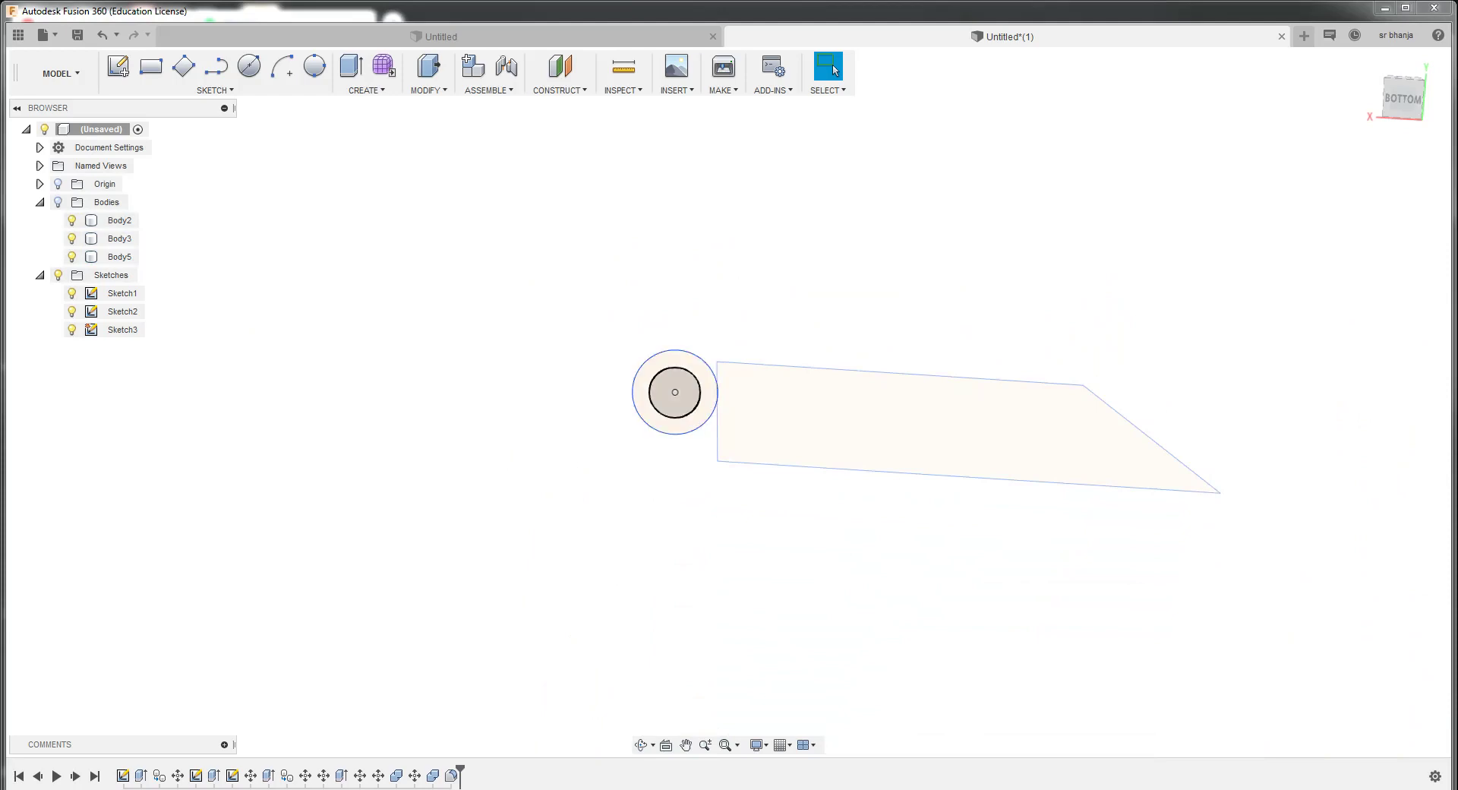
Delete and restore the inner 4.50 mm circle, select Sketch2, and orient to its plane
click(675, 418)
key(Delete)
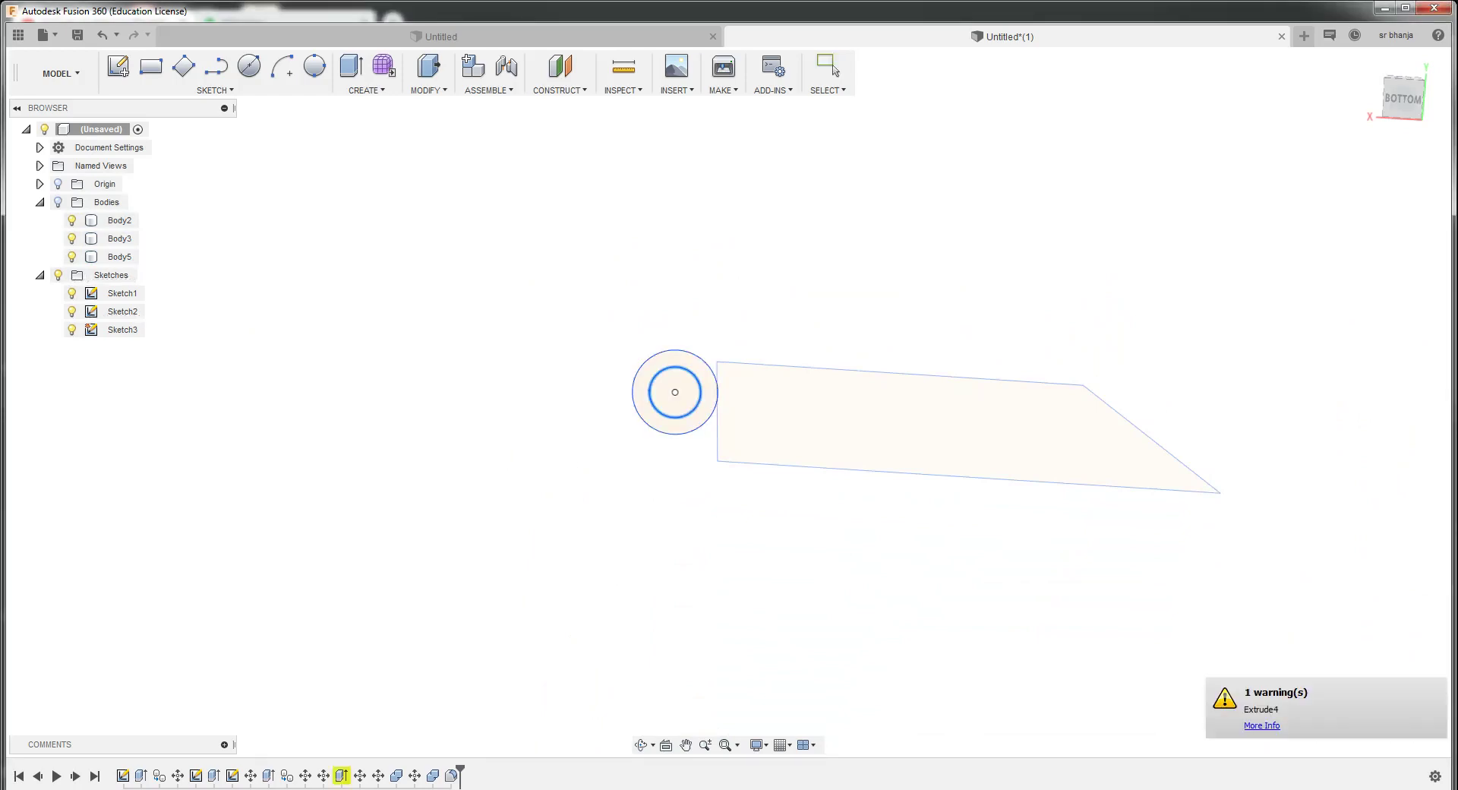
key(ctrl+z)
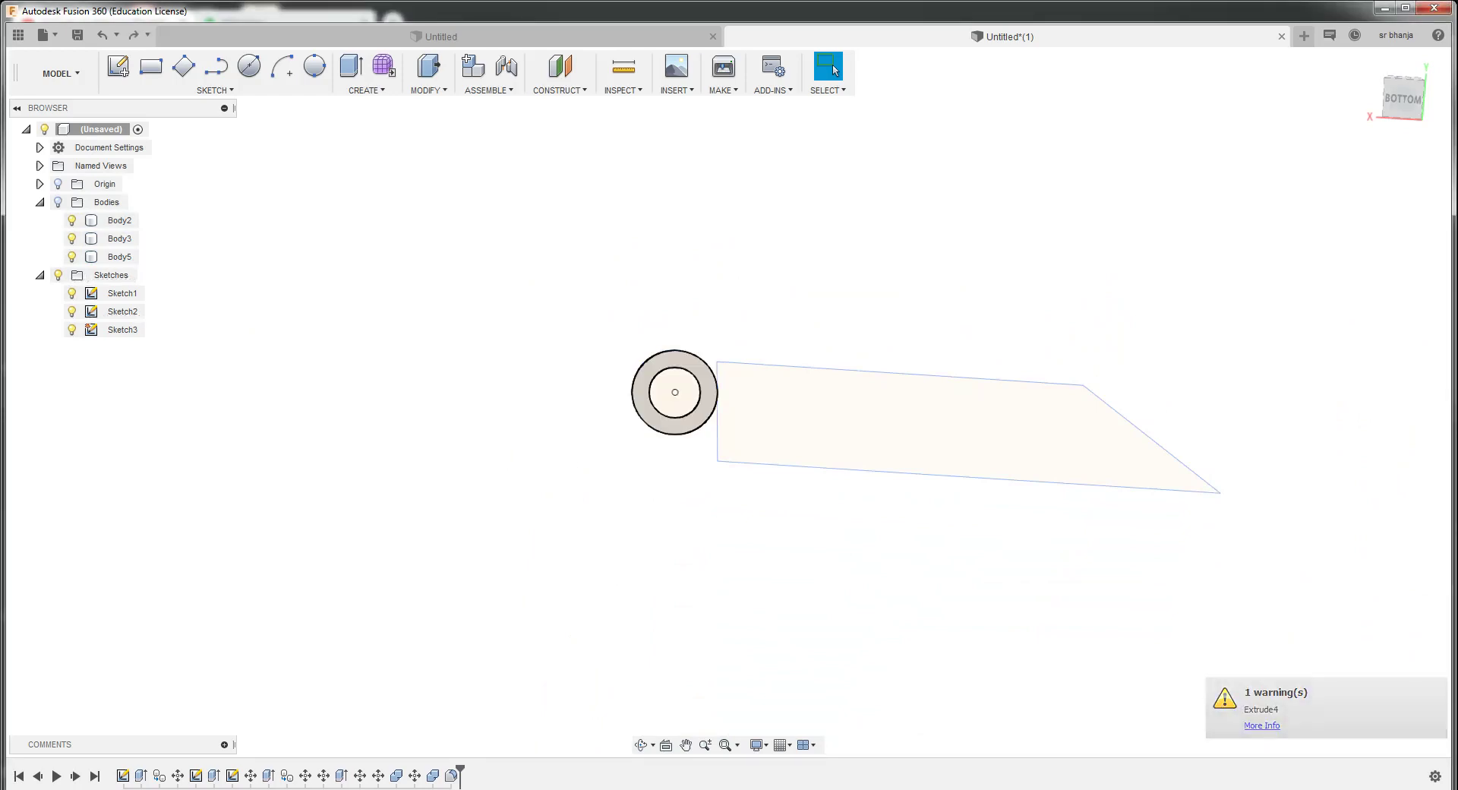
click(123, 312)
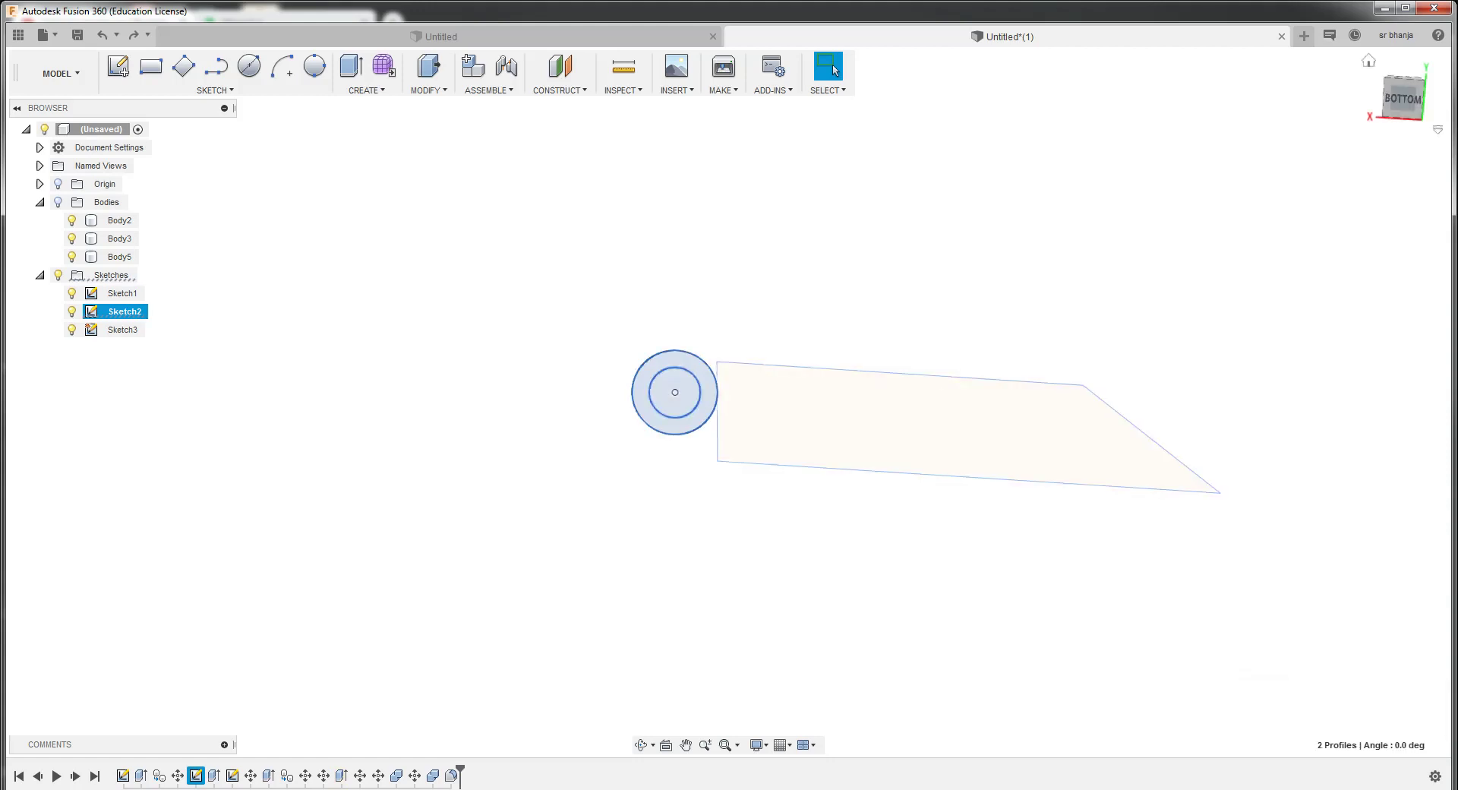
drag(1401, 97, 1414, 96)
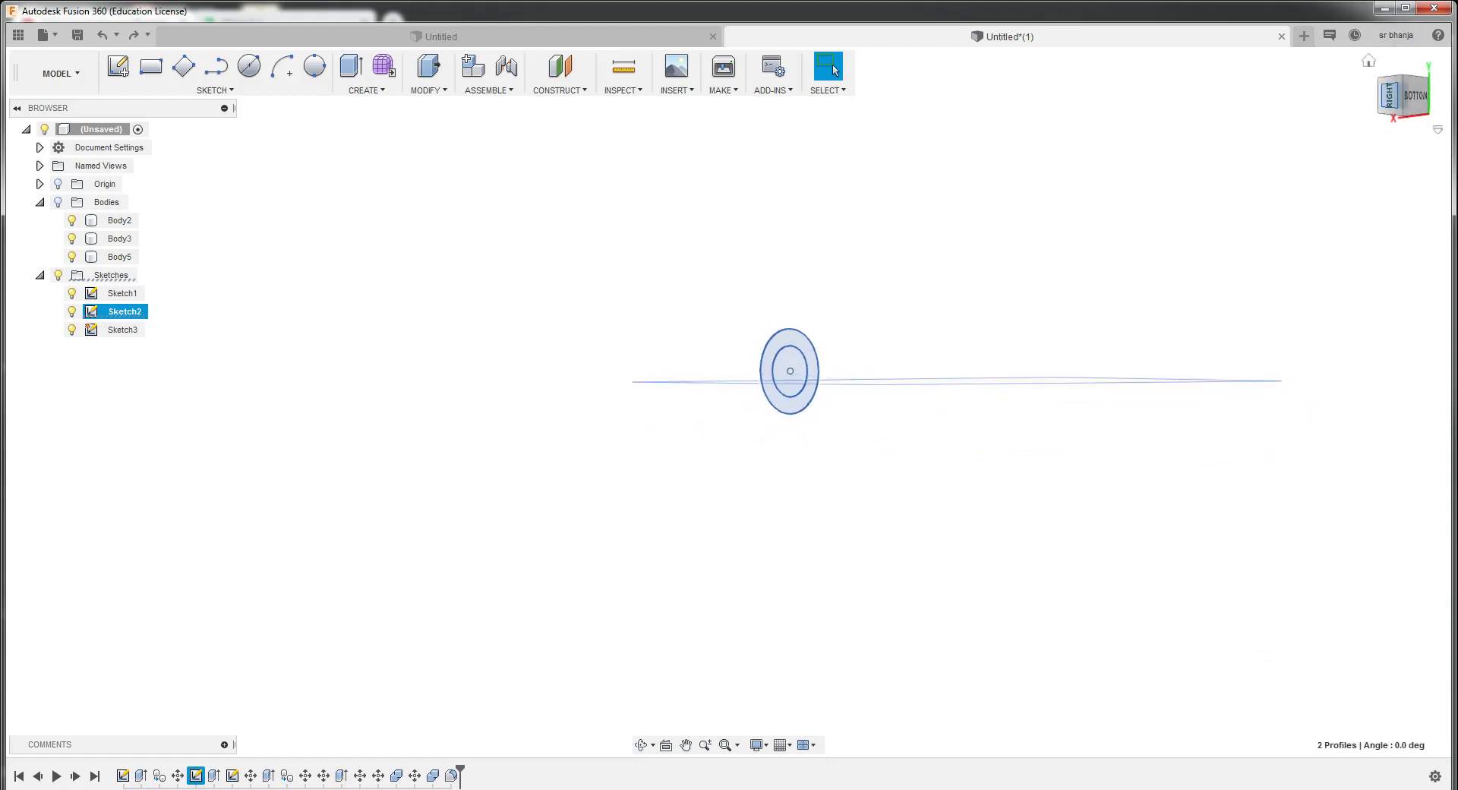
shift+middle_drag(728, 403, 835, 426)
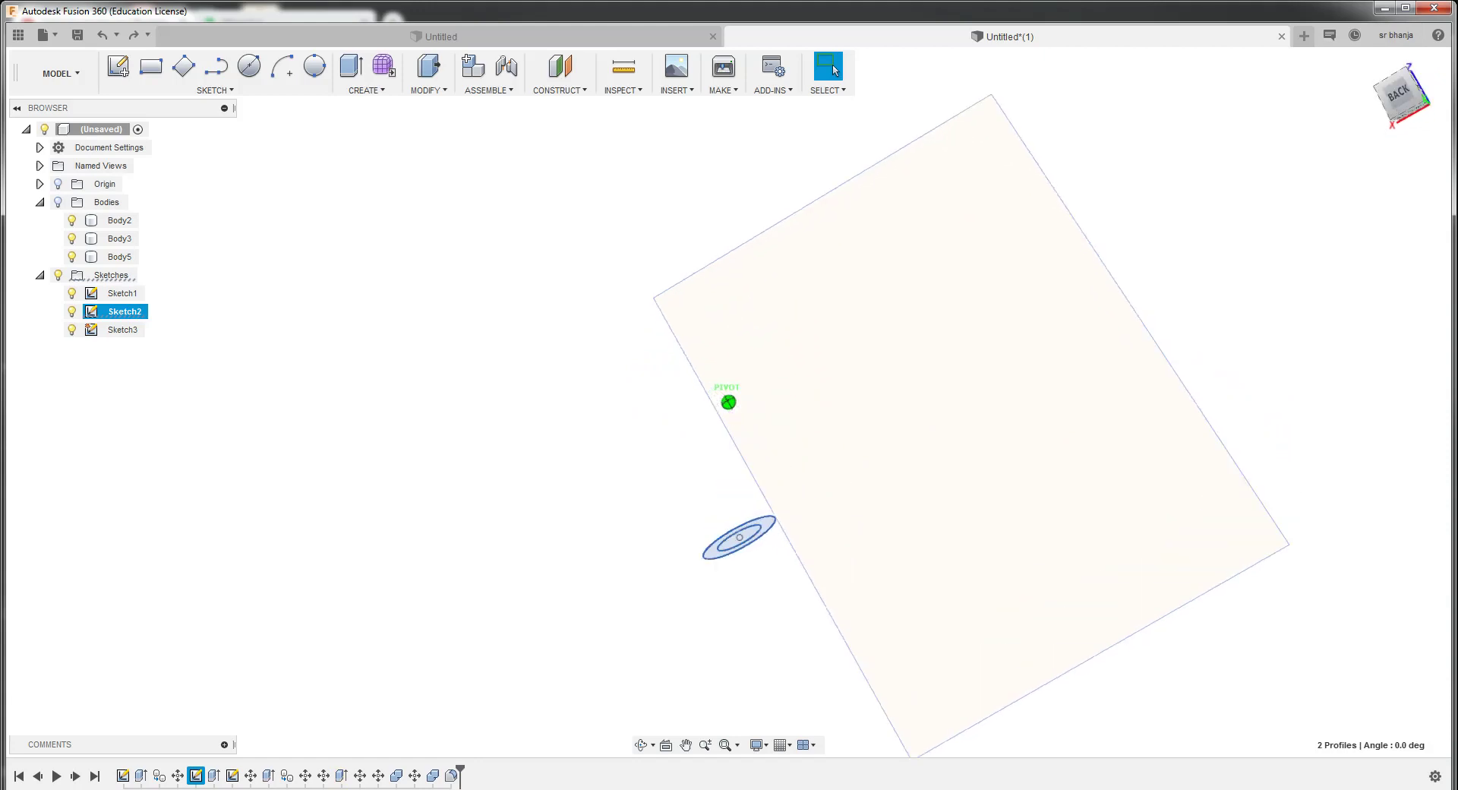
scroll(768, 239, down, 3)
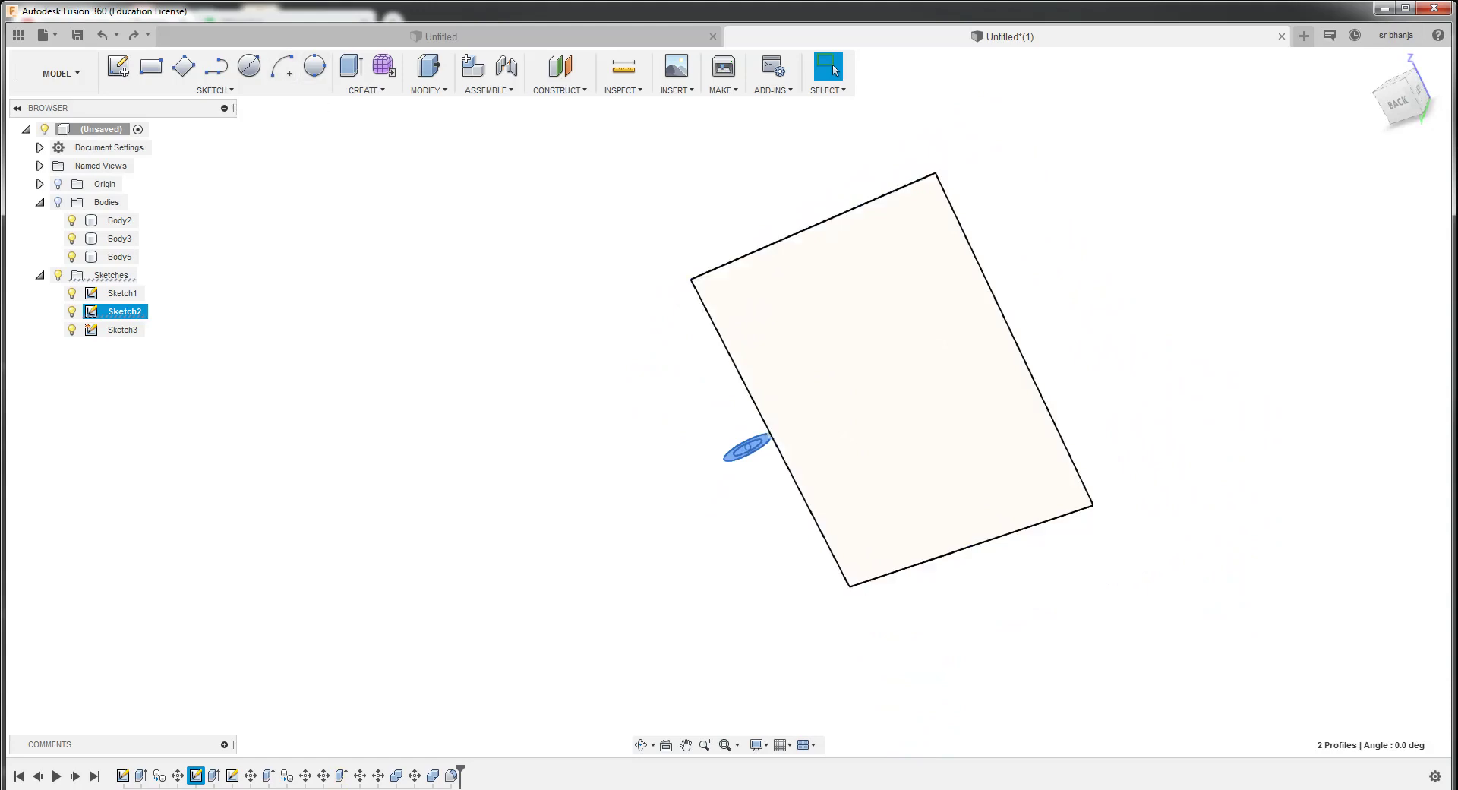
drag(1401, 97, 1404, 96)
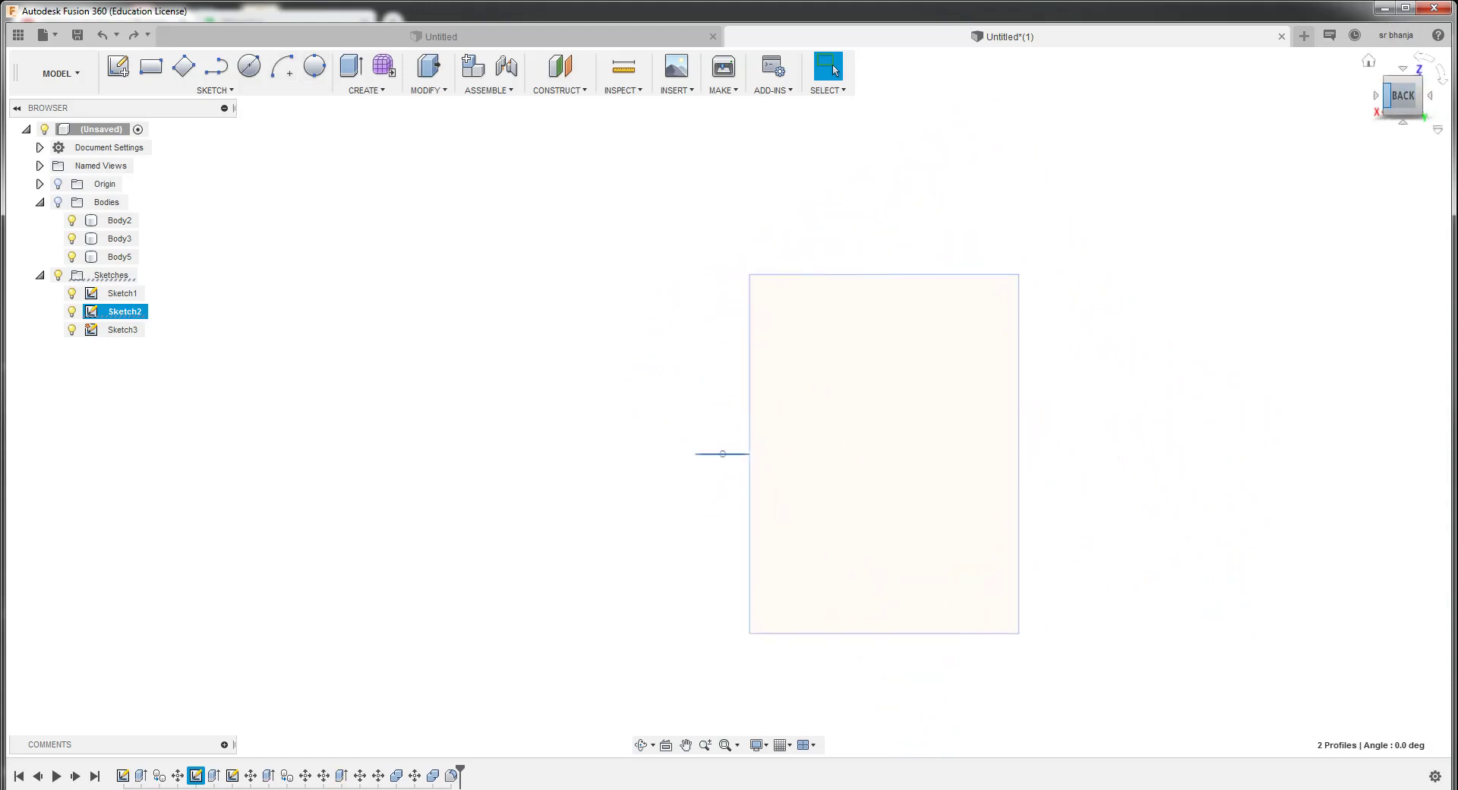
Extrude both sketch profiles 2 mm as a new body, hiding Body2 and Body3
click(366, 90)
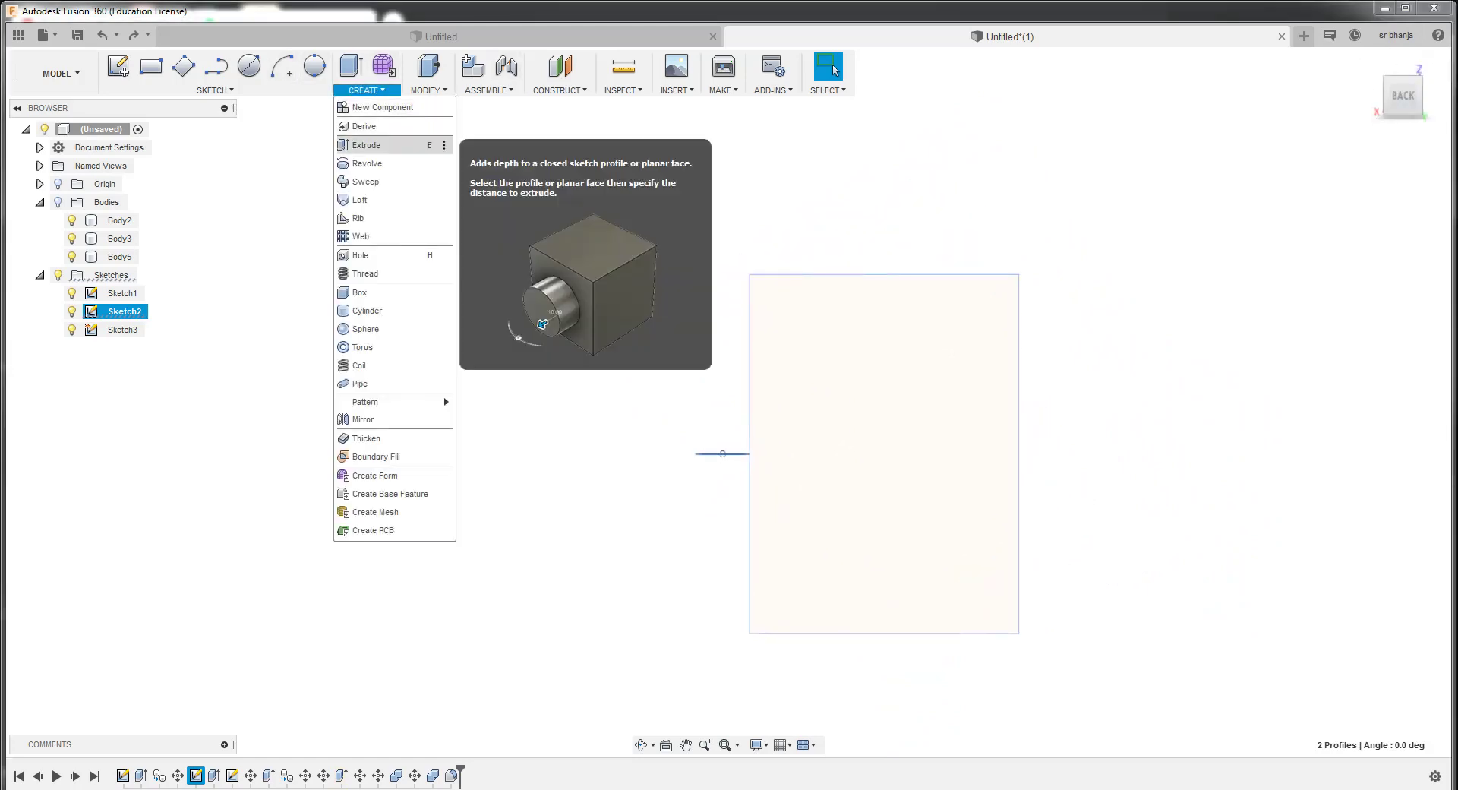
click(366, 144)
mouse_move(722, 439)
mouse_down()
mouse_move(722, 419)
mouse_move(722, 439)
mouse_up()
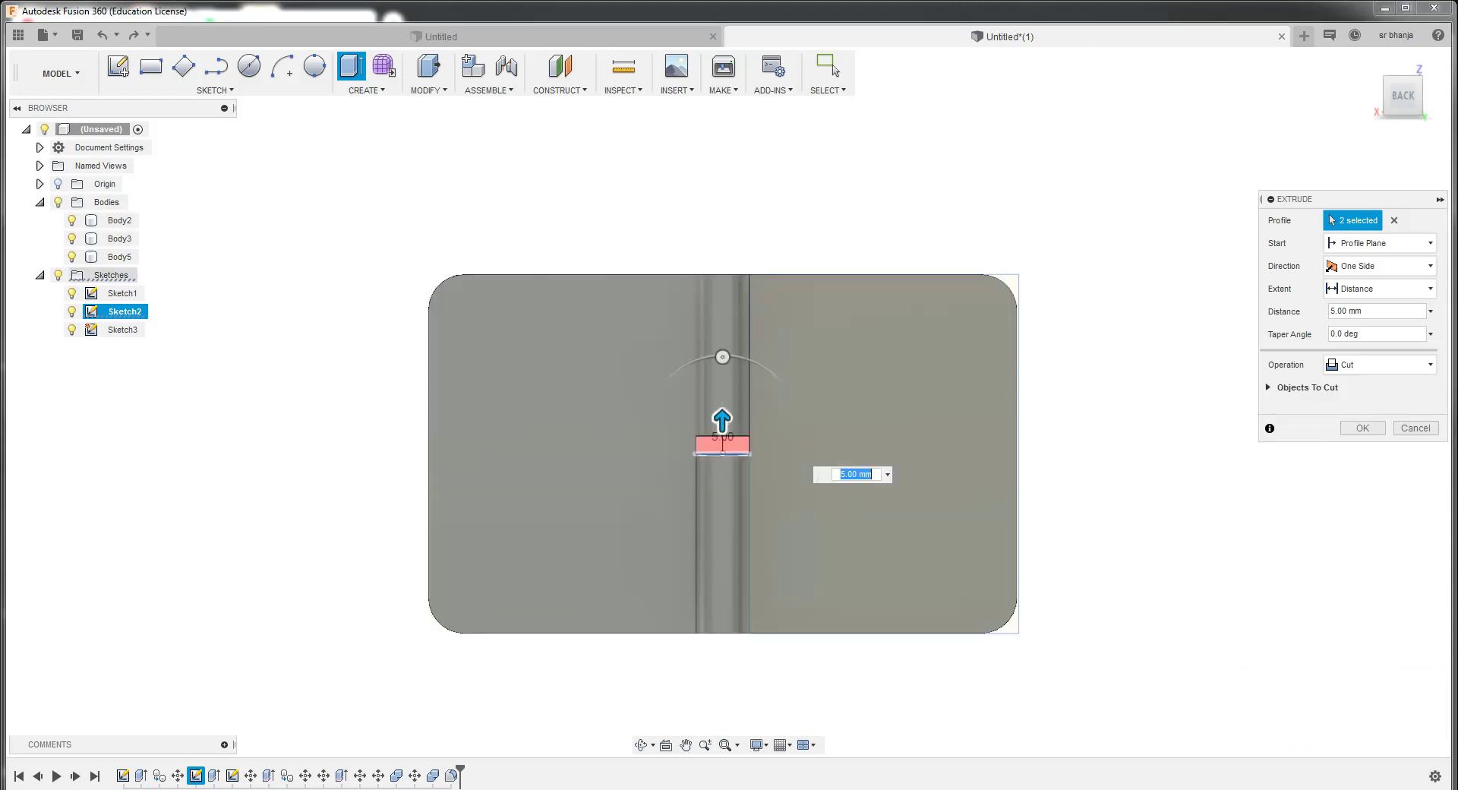
click(72, 238)
click(72, 220)
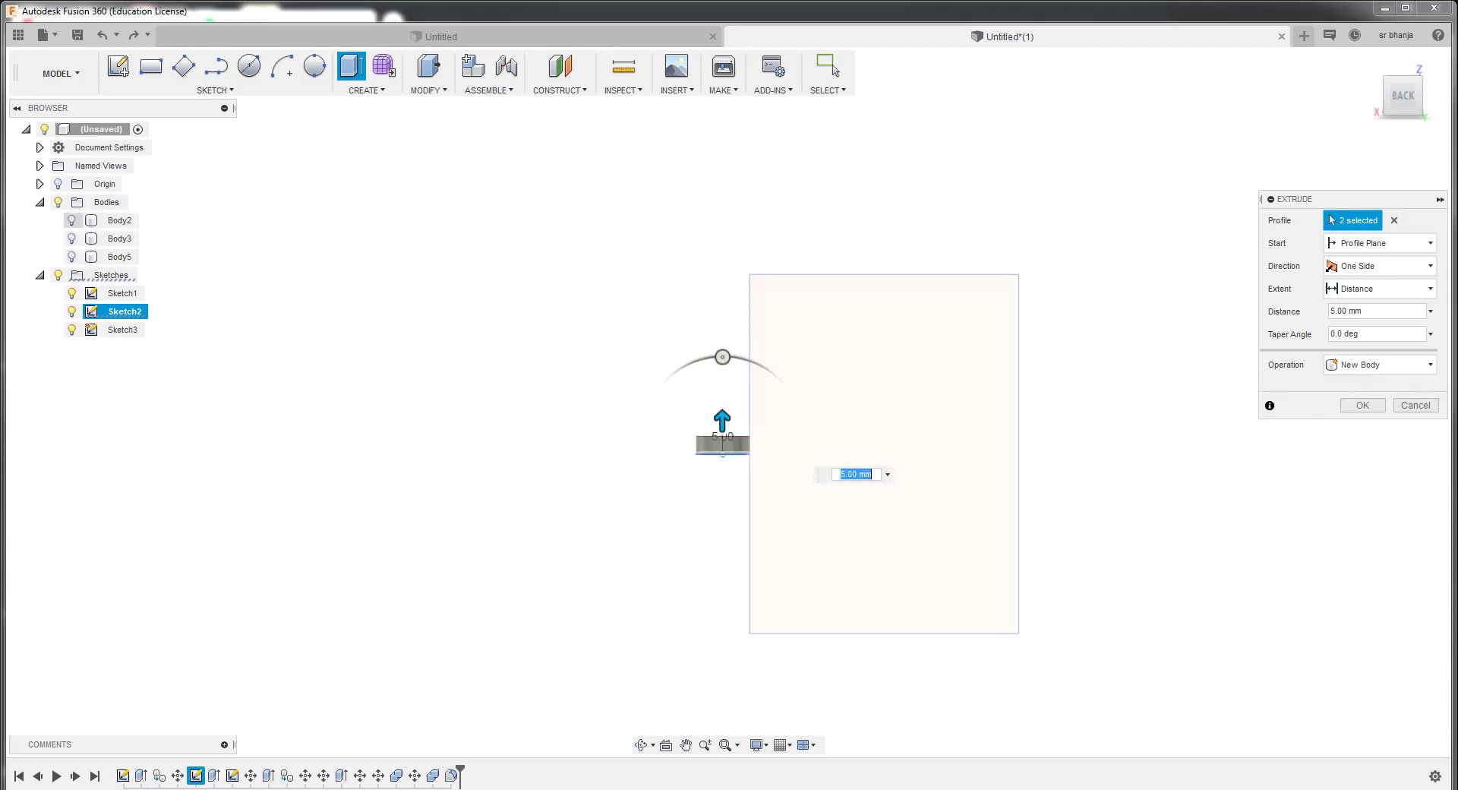
scroll(726, 444, up, 2)
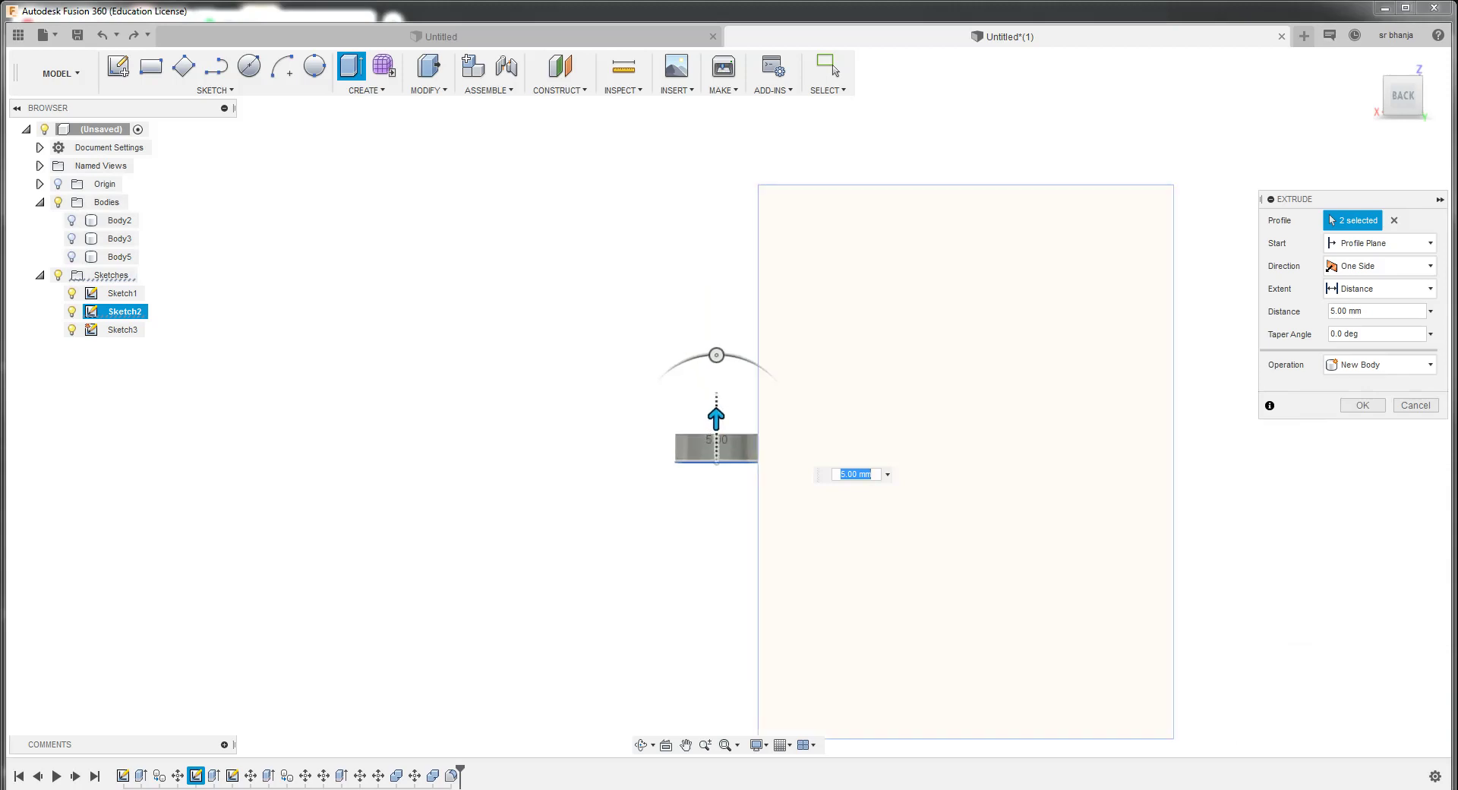
scroll(725, 445, up, 2)
scroll(721, 444, up, 1)
drag(714, 414, 714, 442)
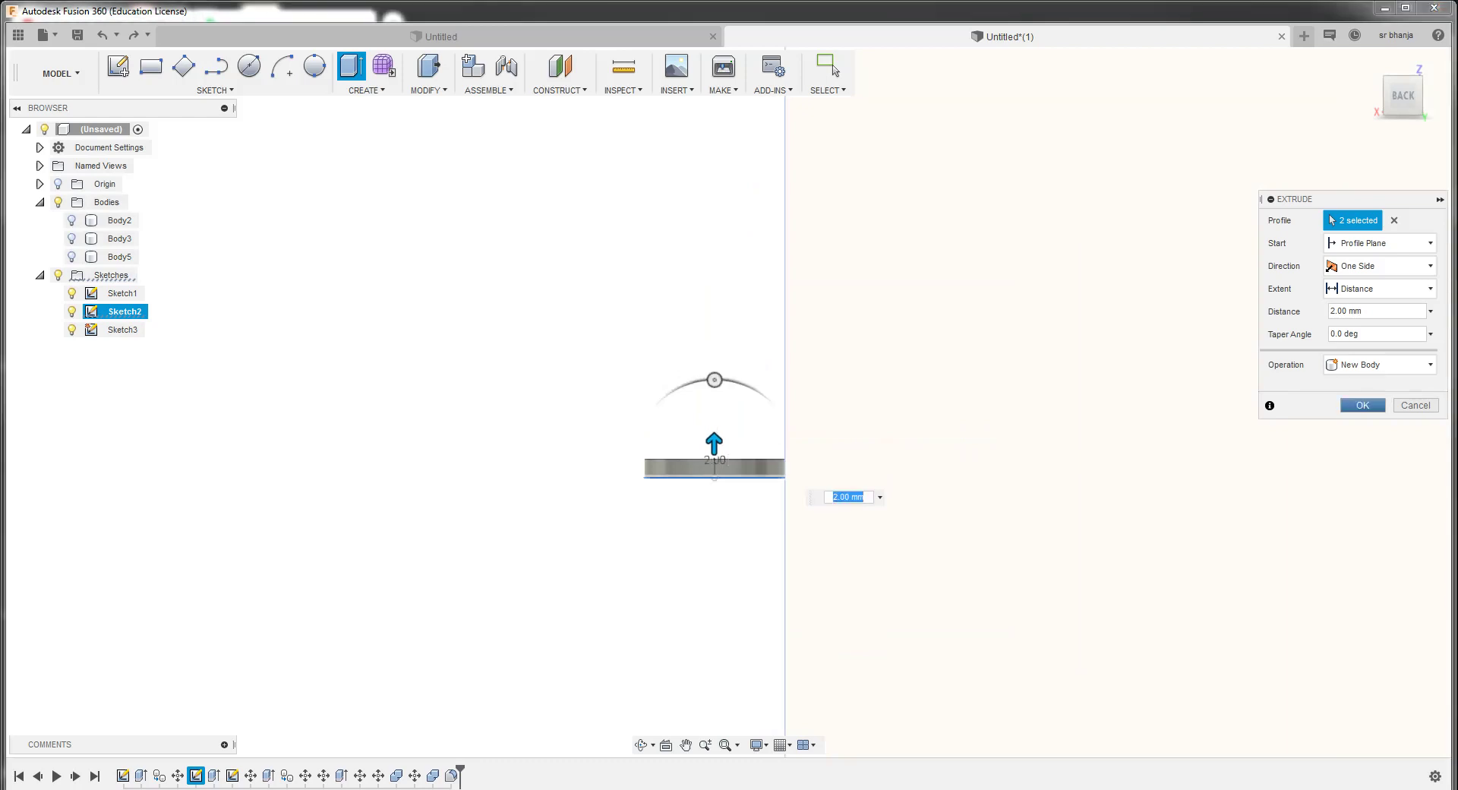
click(1362, 405)
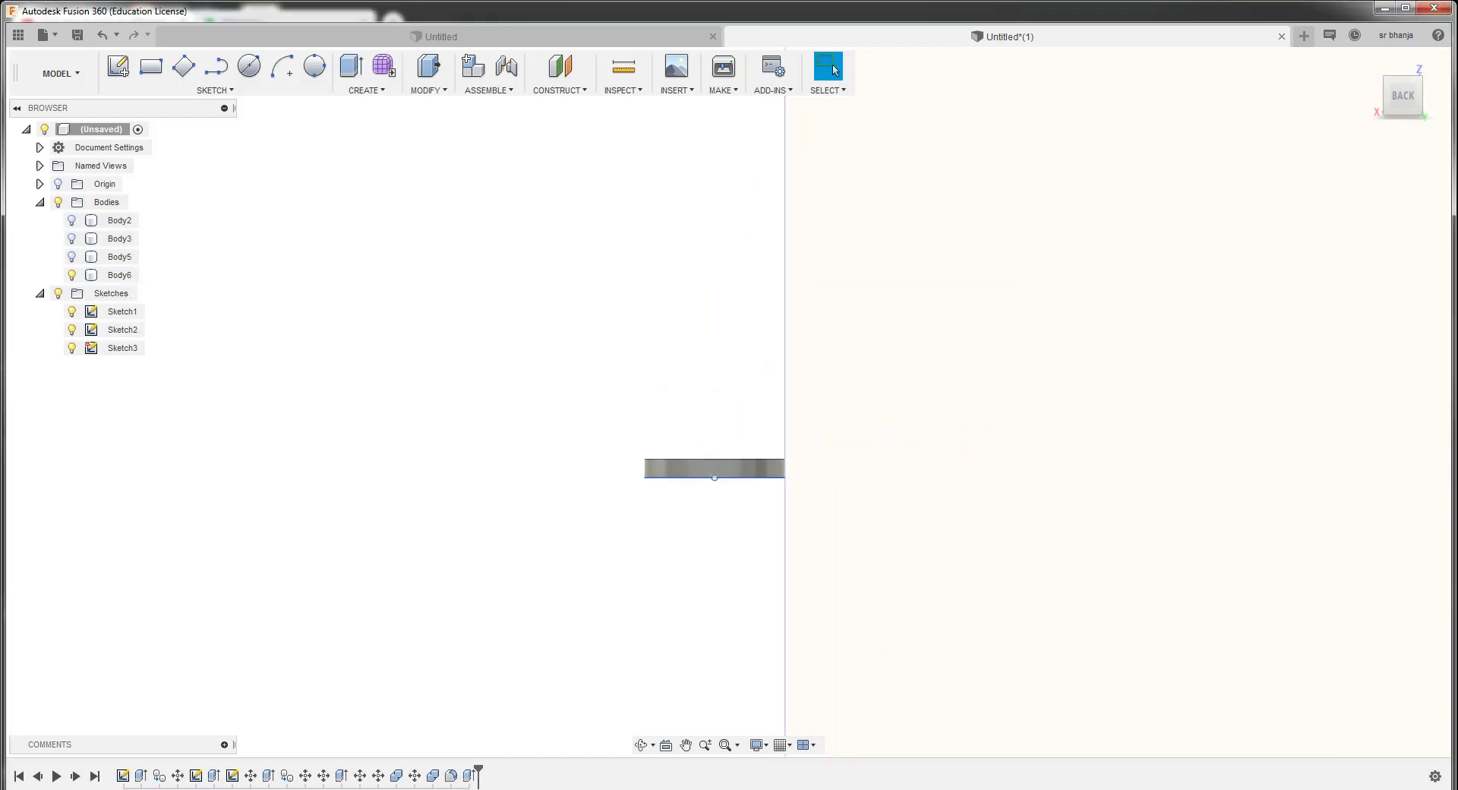
Show the pin and move the disc Body6 50 mm down Z to the pin's bottom
click(72, 238)
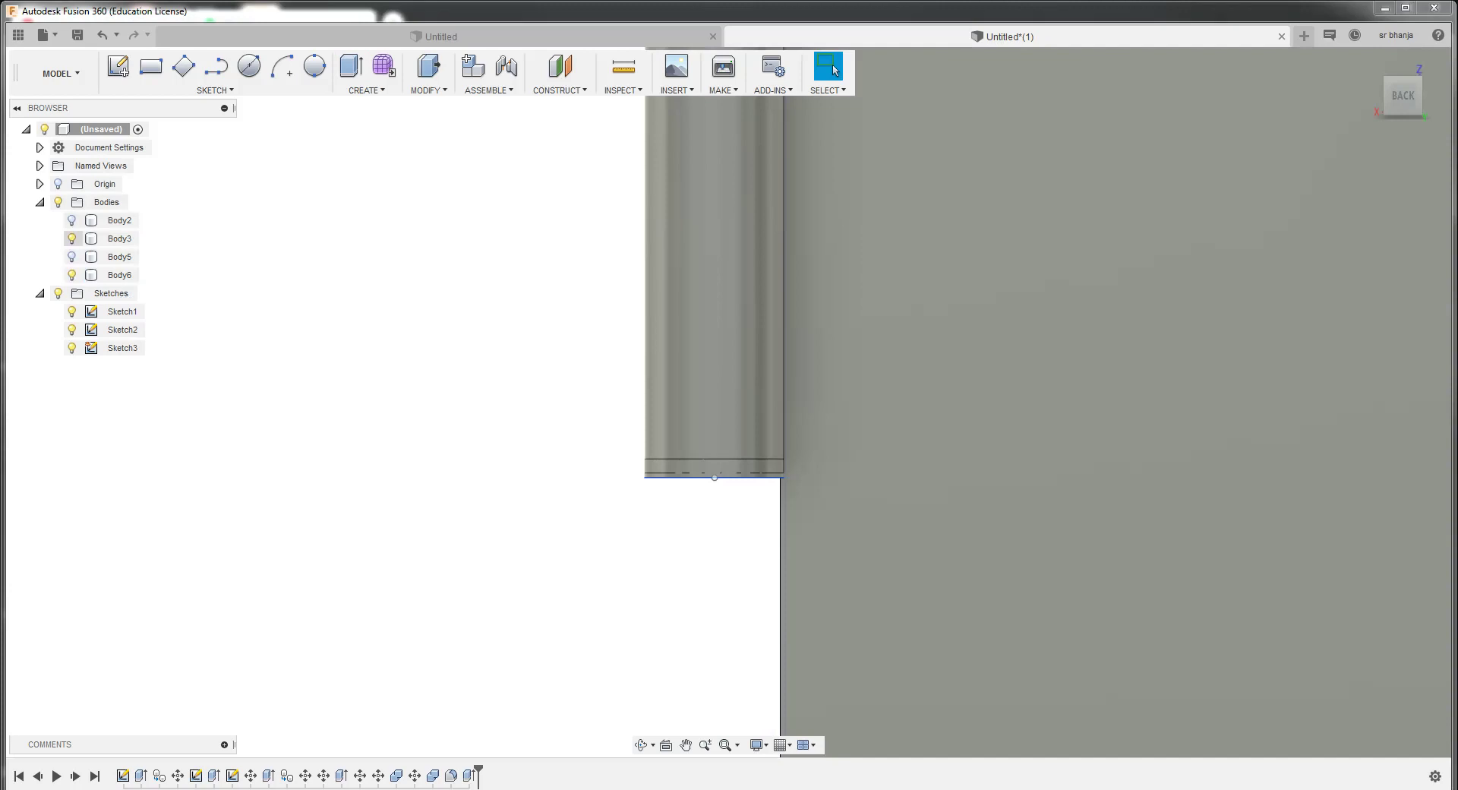
click(71, 239)
click(72, 256)
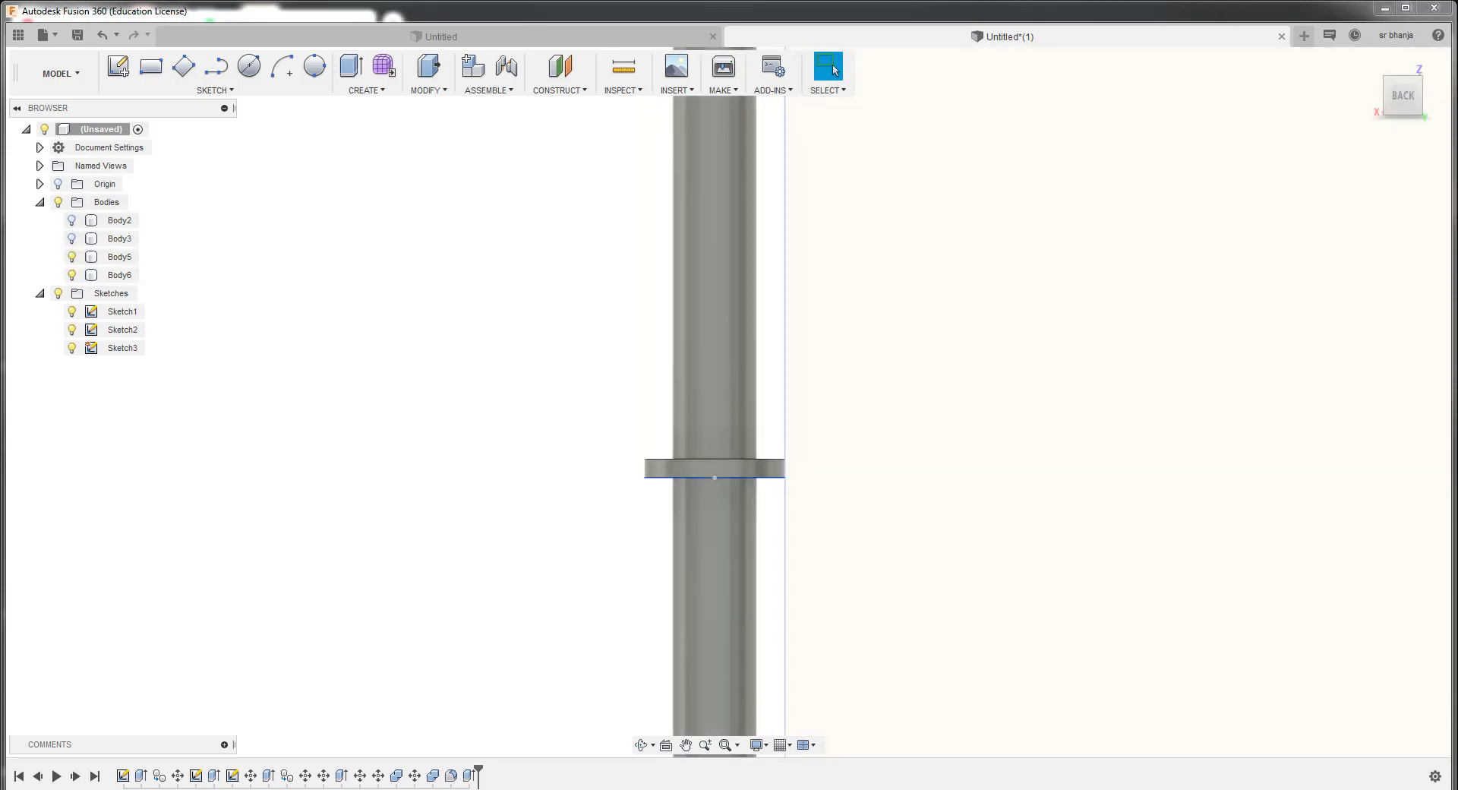
click(119, 275)
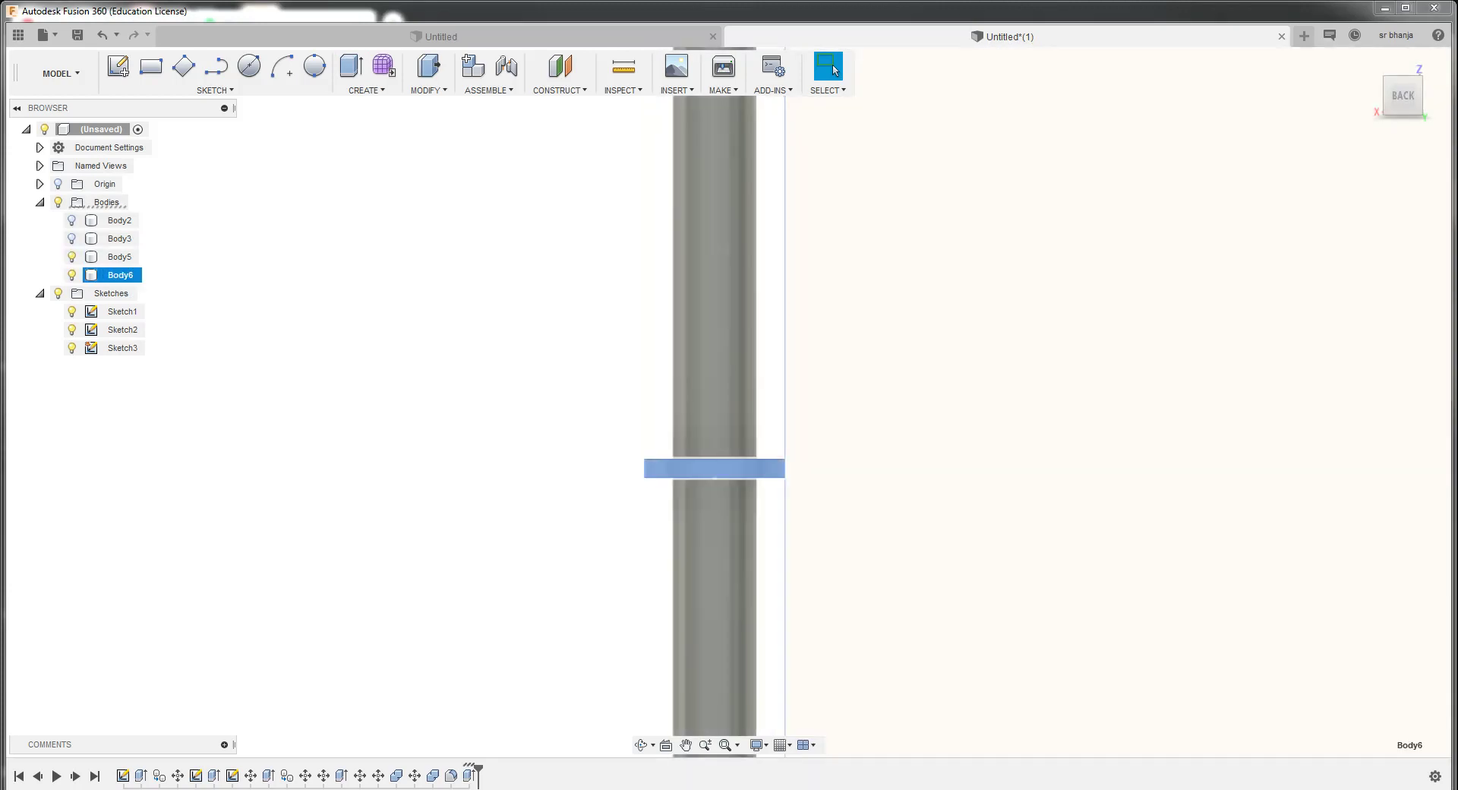
right_click(119, 275)
click(152, 282)
scroll(520, 370, down, 2)
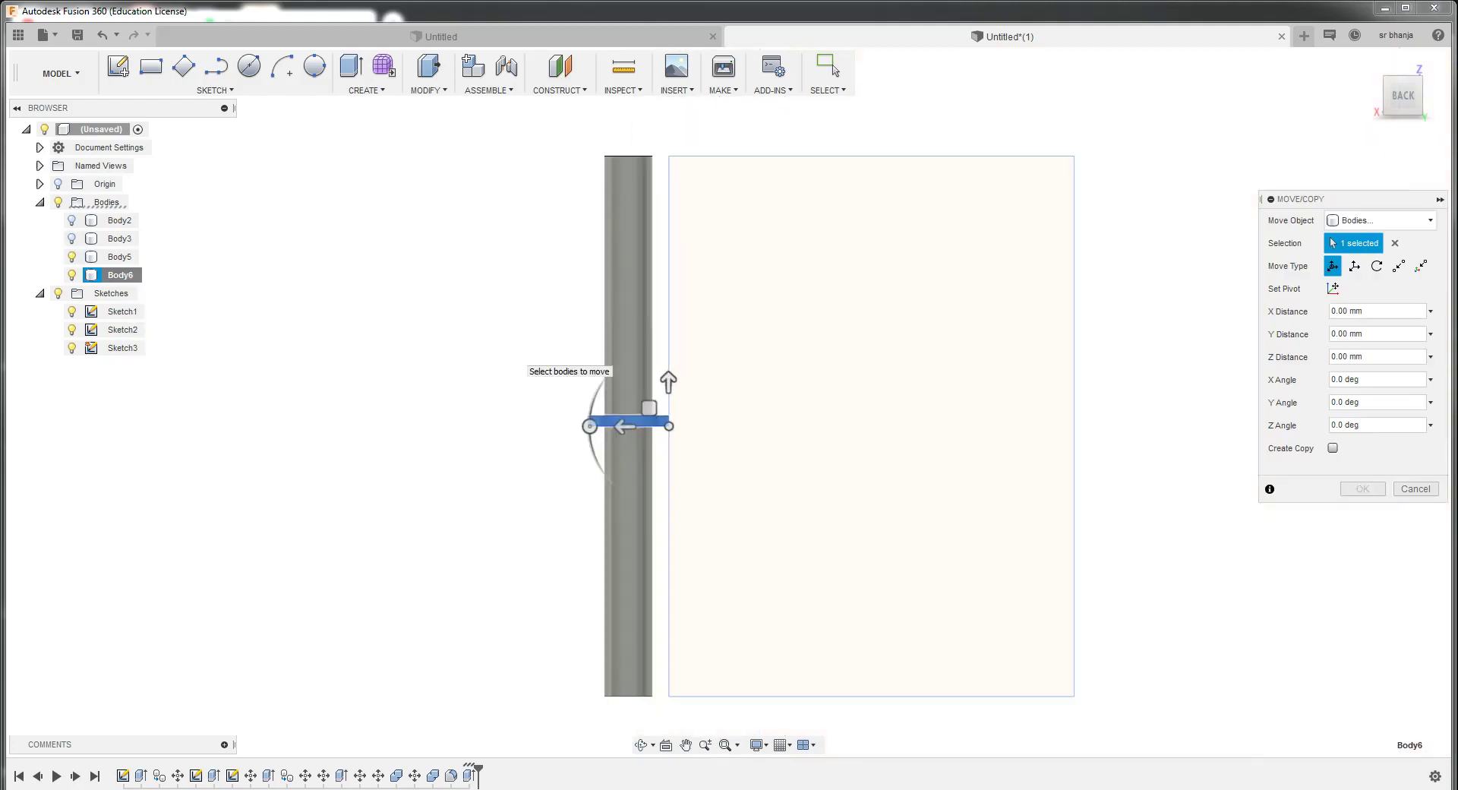
scroll(668, 400, down, 1)
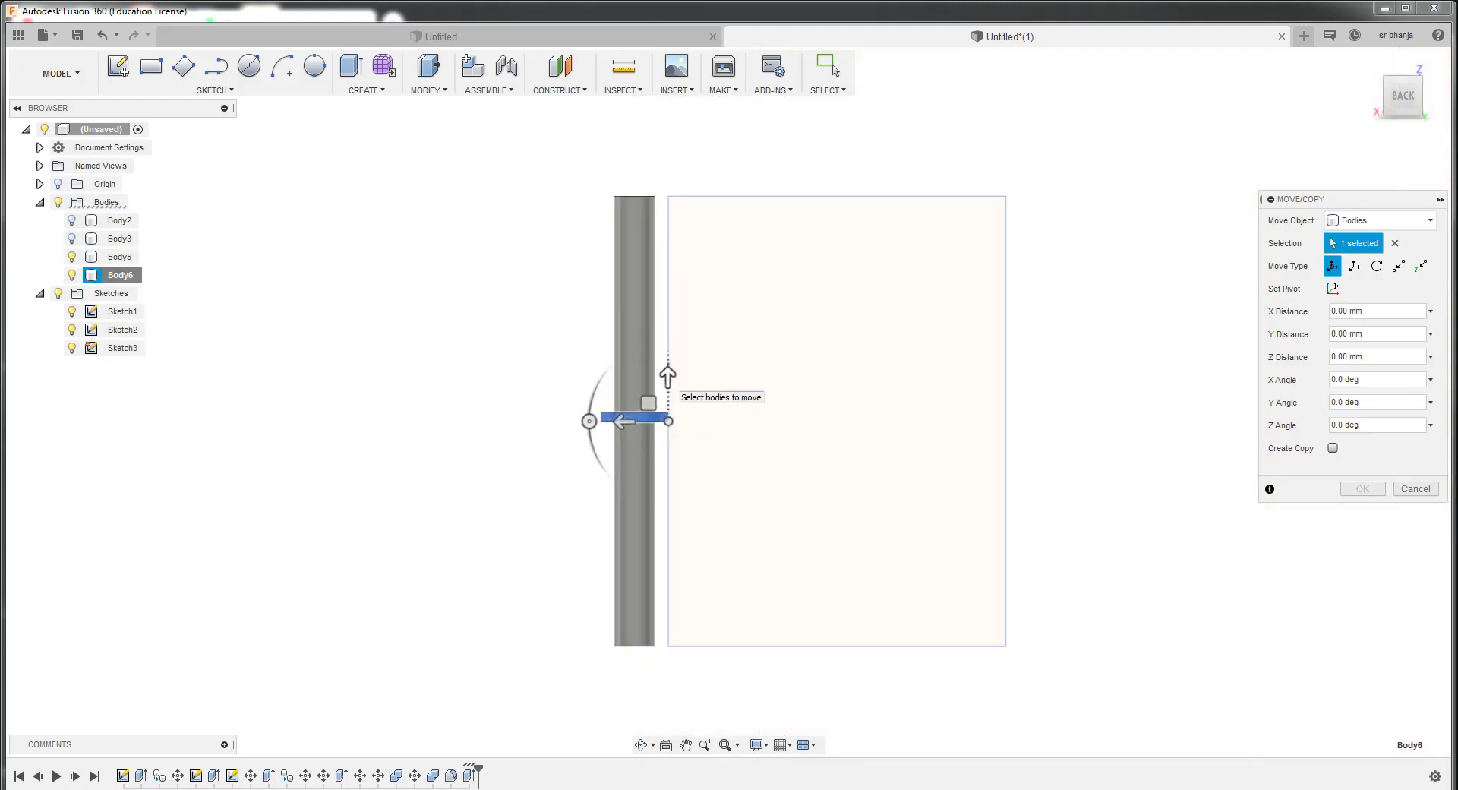
drag(668, 379, 667, 602)
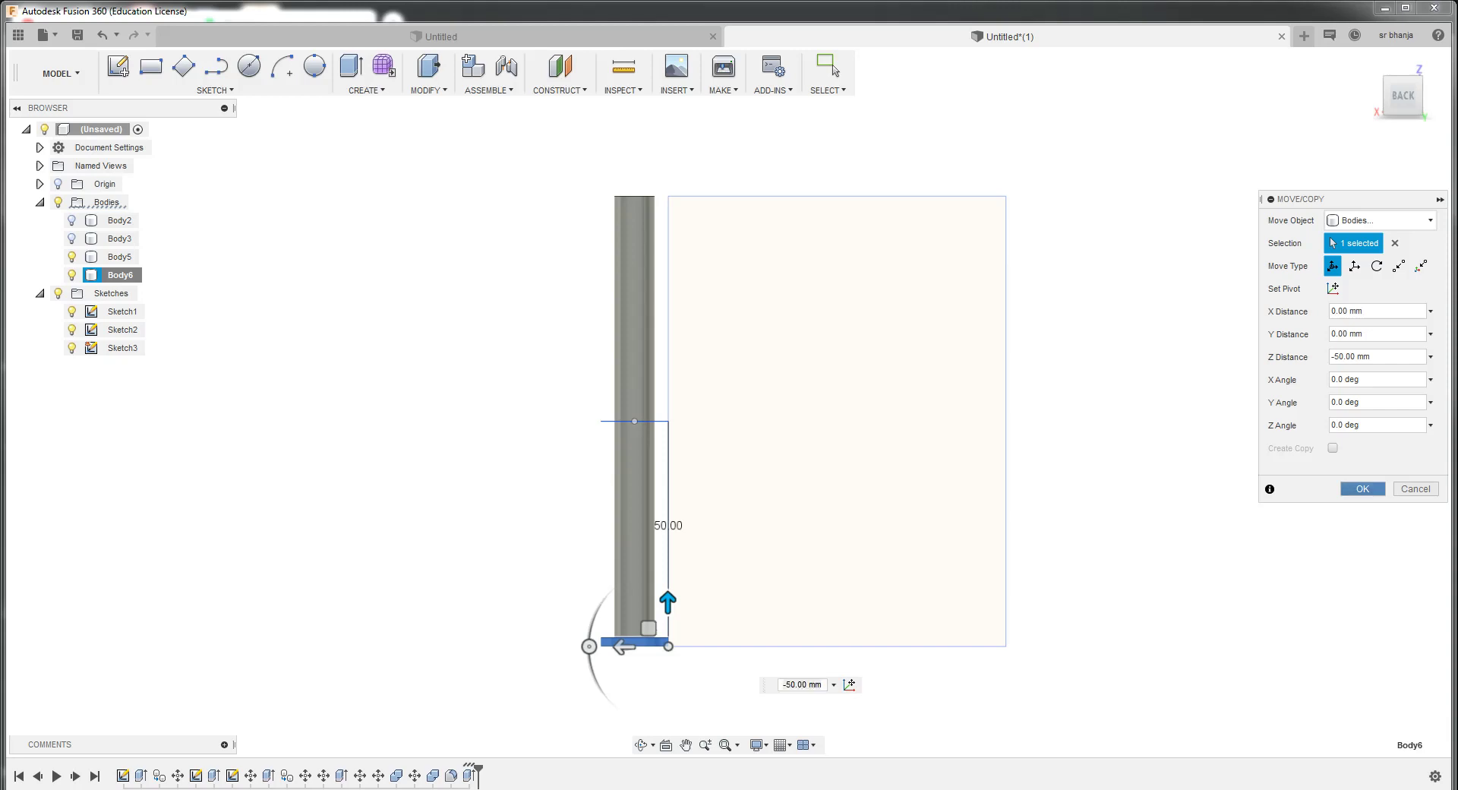
key(Return)
Move/Copy Body6 with Create Copy, placing the copy 98 mm up at the pin's top
right_click(127, 275)
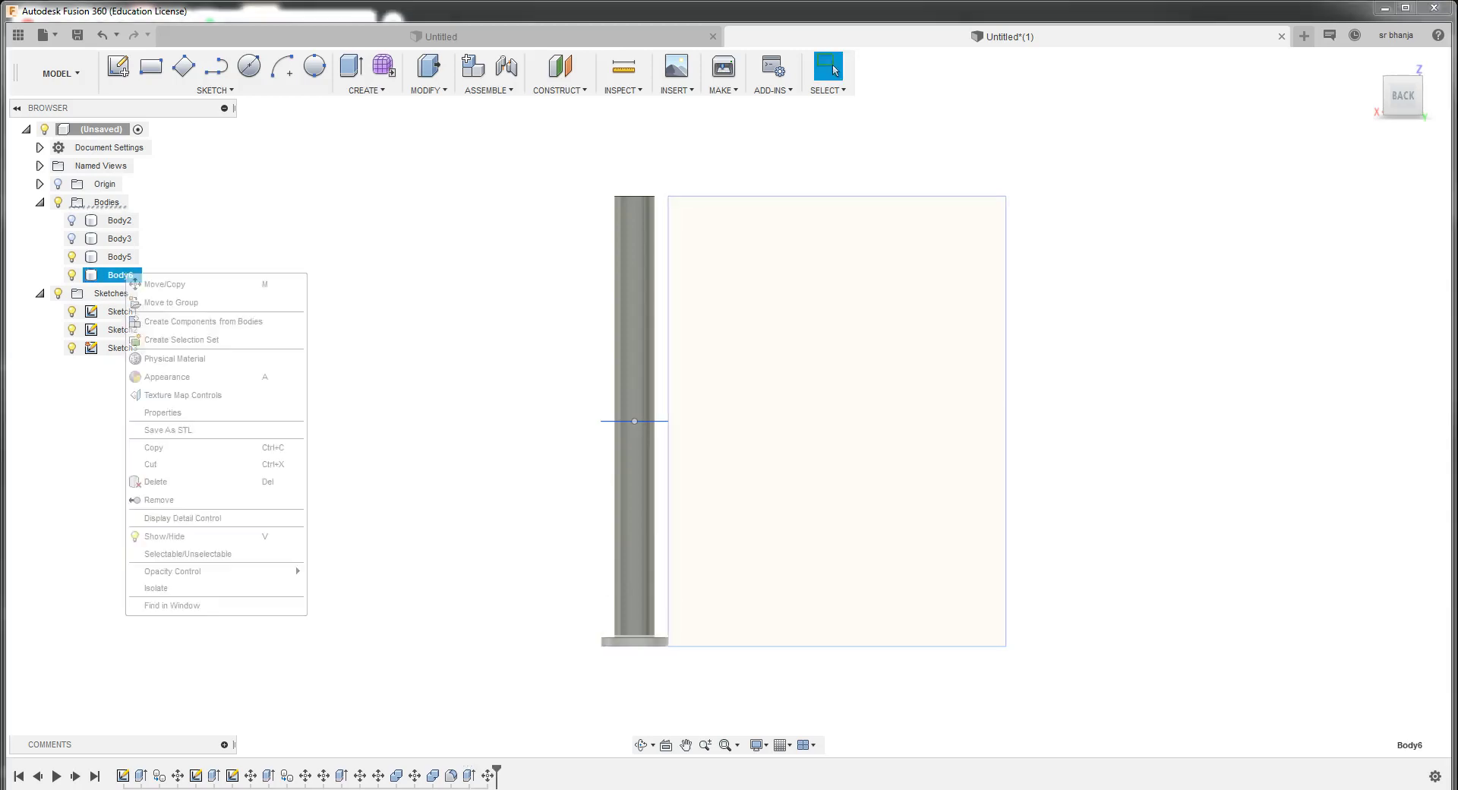
click(163, 284)
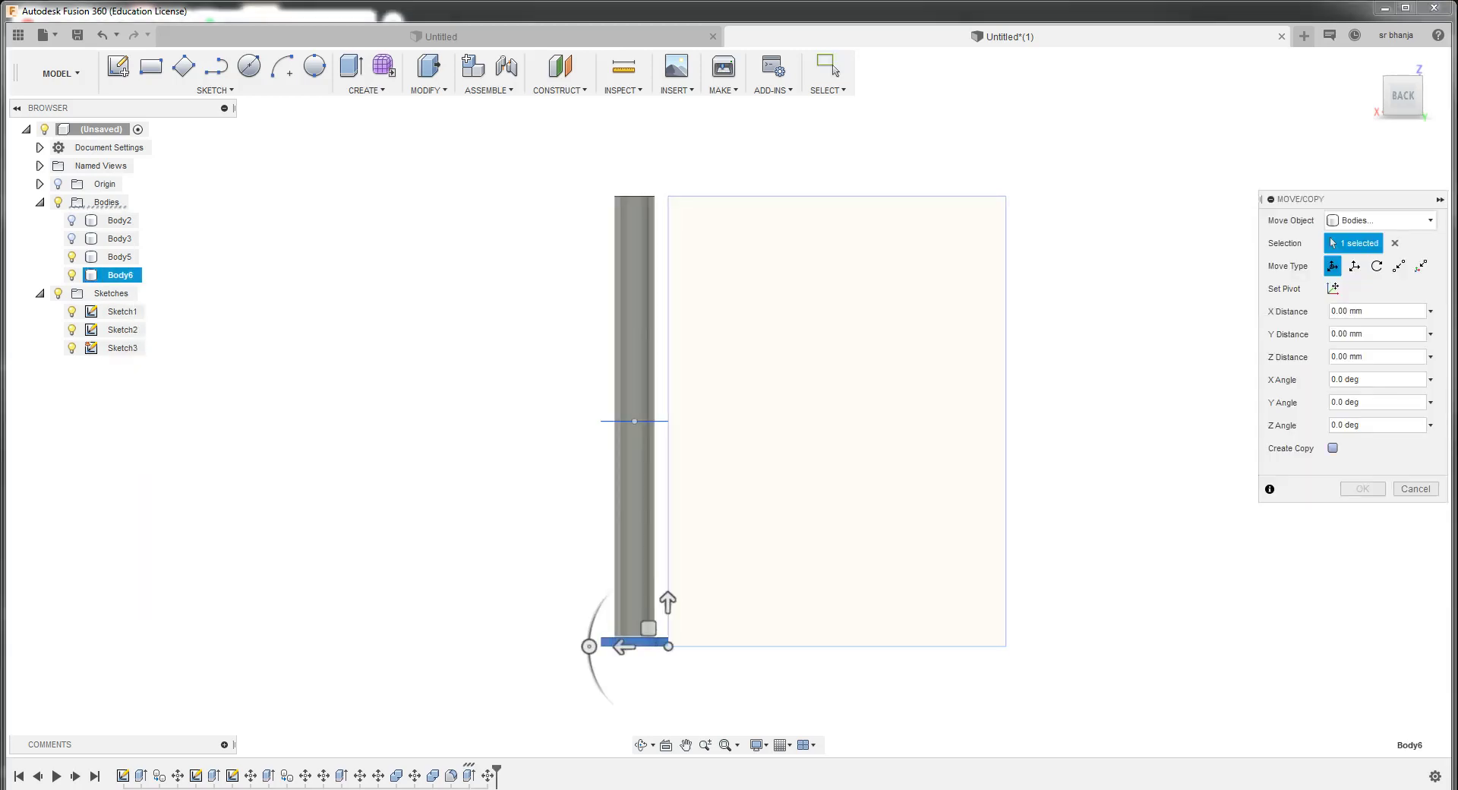
click(1333, 448)
mouse_move(667, 602)
mouse_down()
mouse_move(667, 151)
mouse_move(668, 173)
mouse_up()
scroll(645, 166, up, 3)
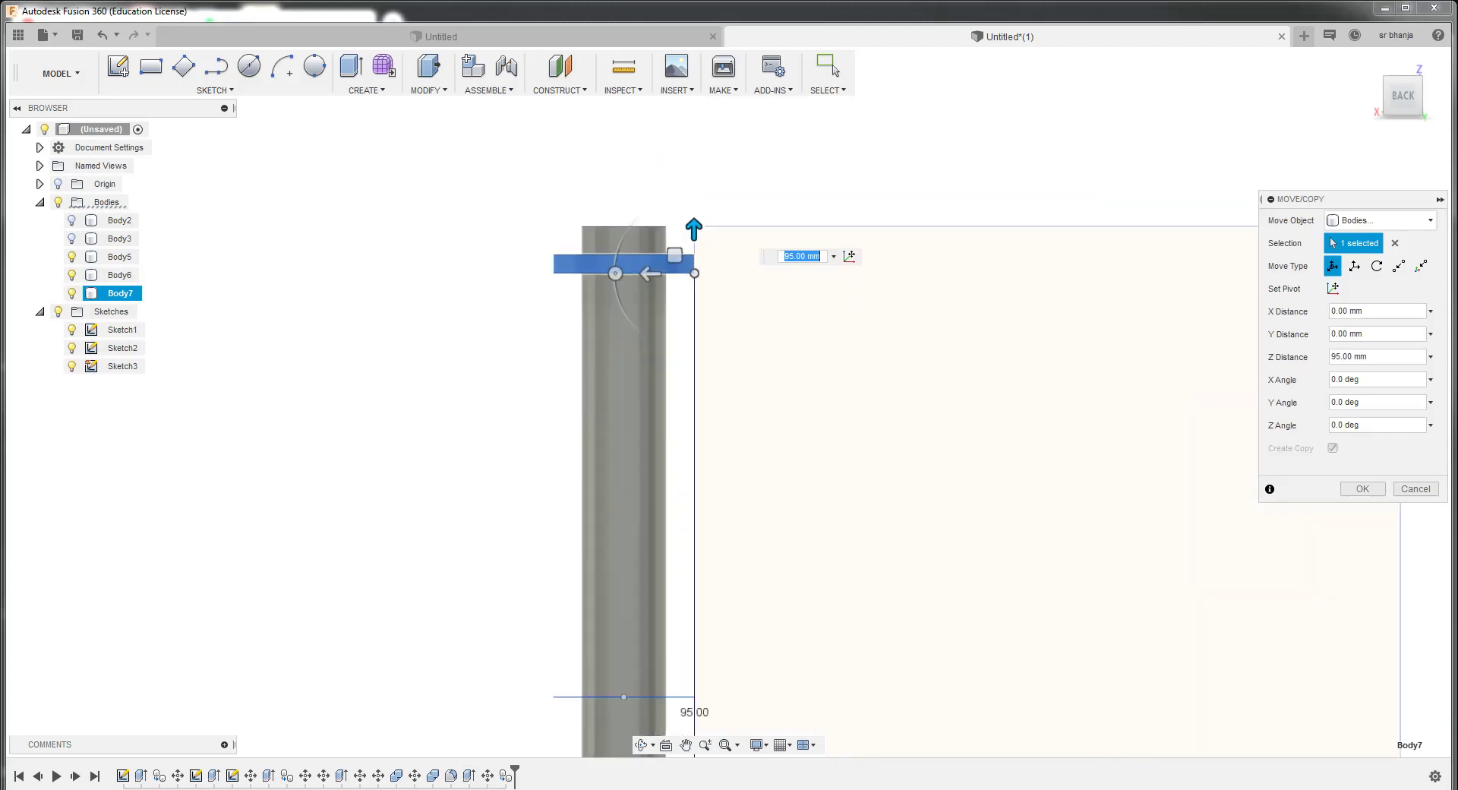
scroll(645, 166, up, 3)
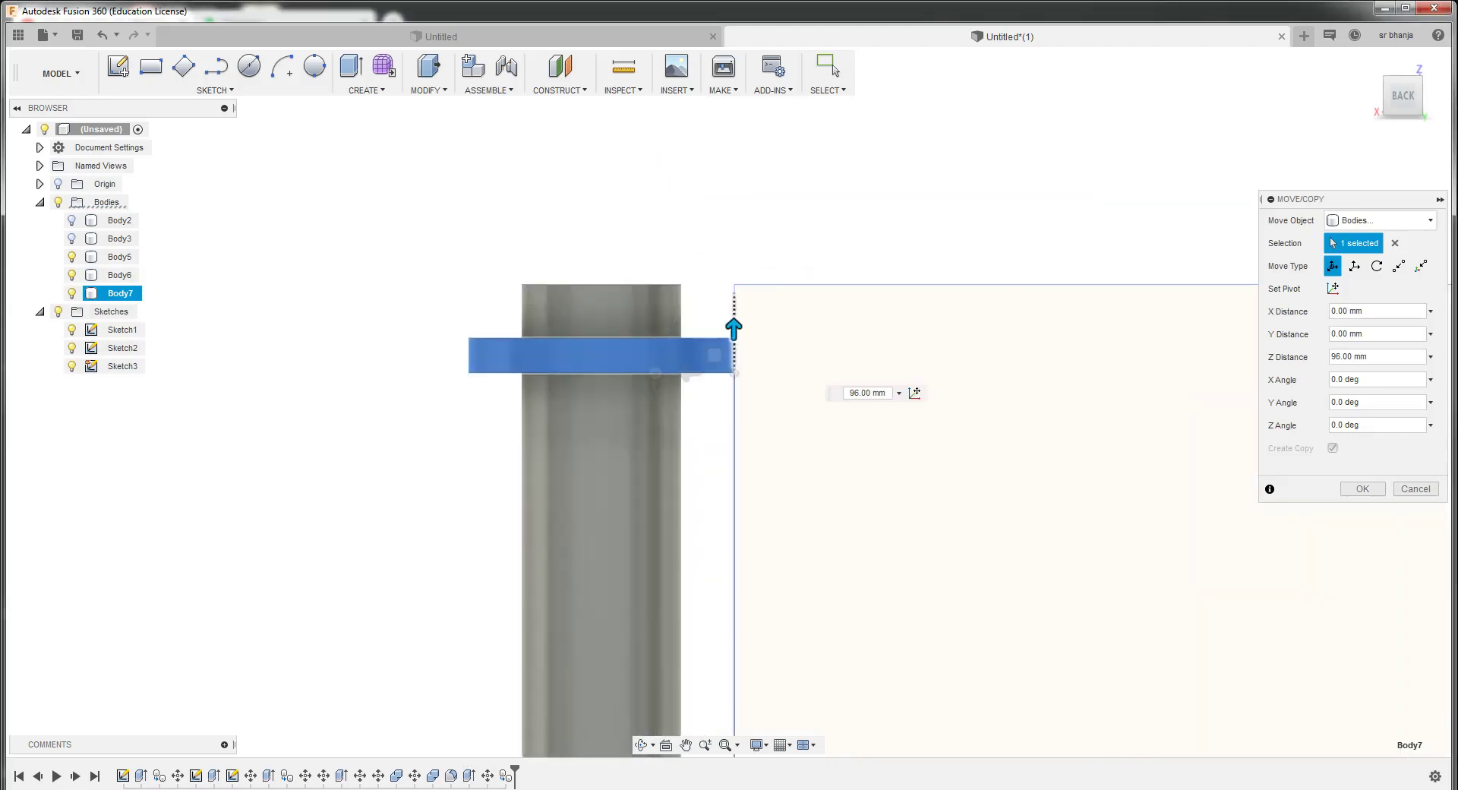
drag(733, 328, 733, 274)
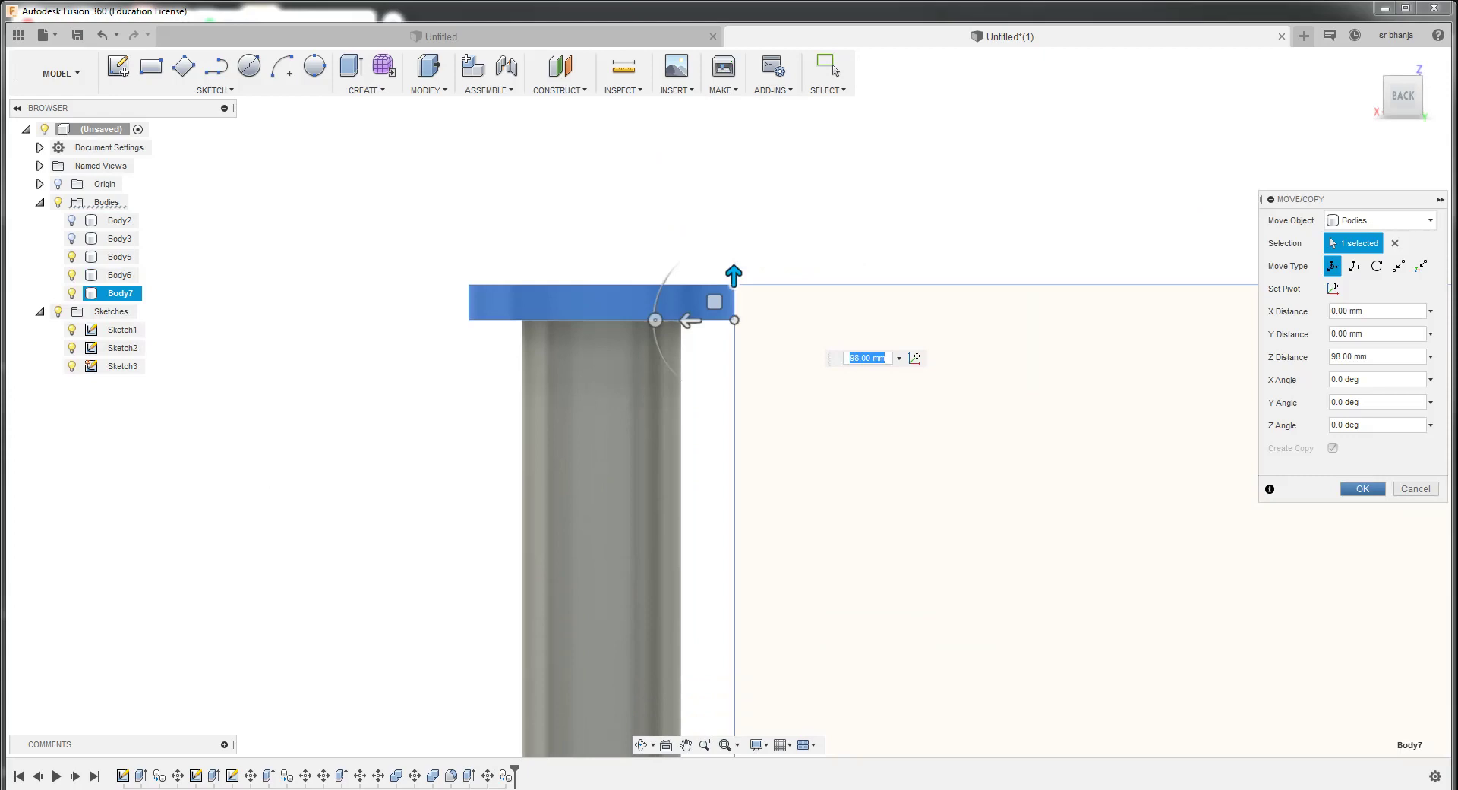
click(829, 67)
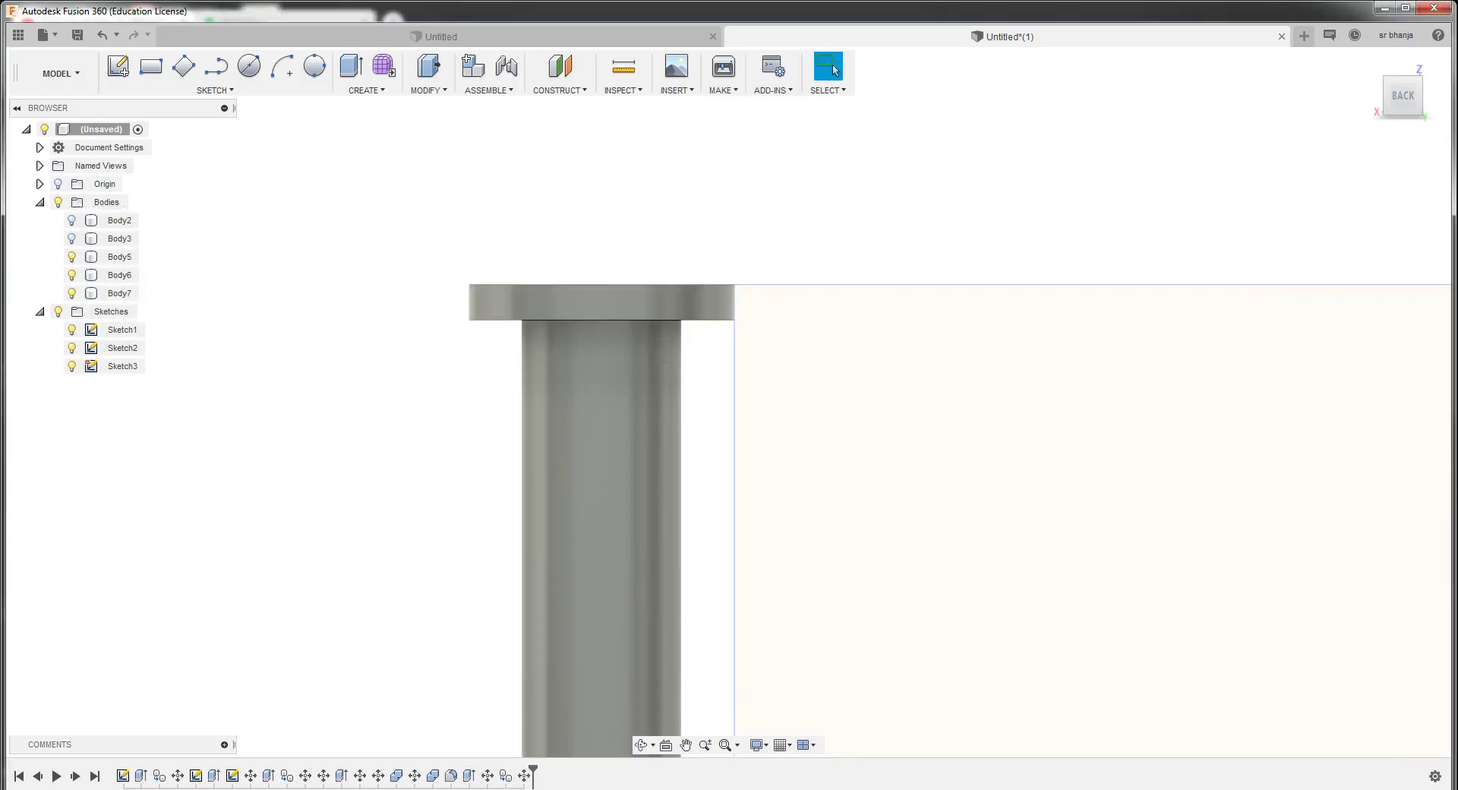
Fit the model in view, move Body7 higher in the bodies list, and keep Body2 hidden
key(F6)
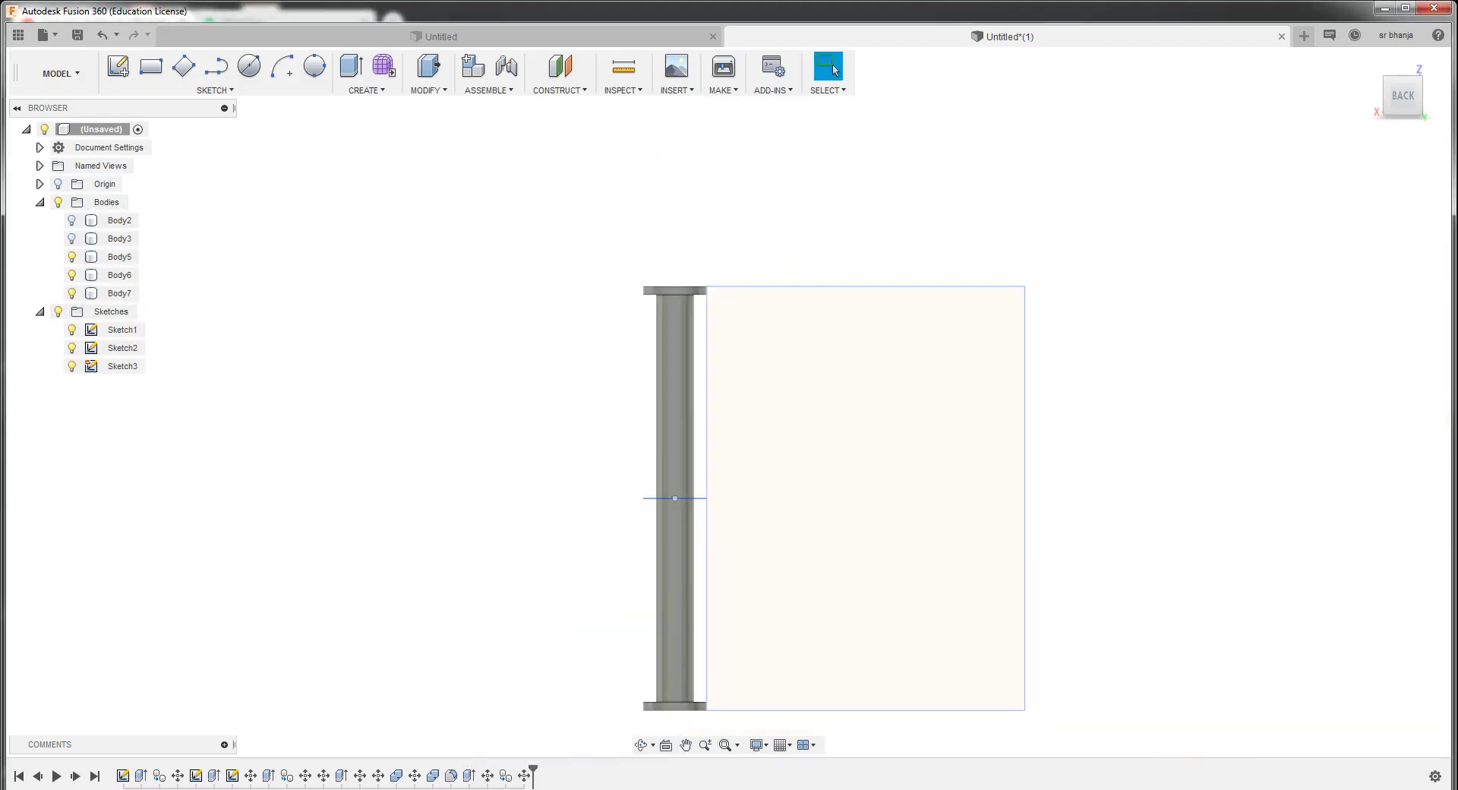
click(72, 293)
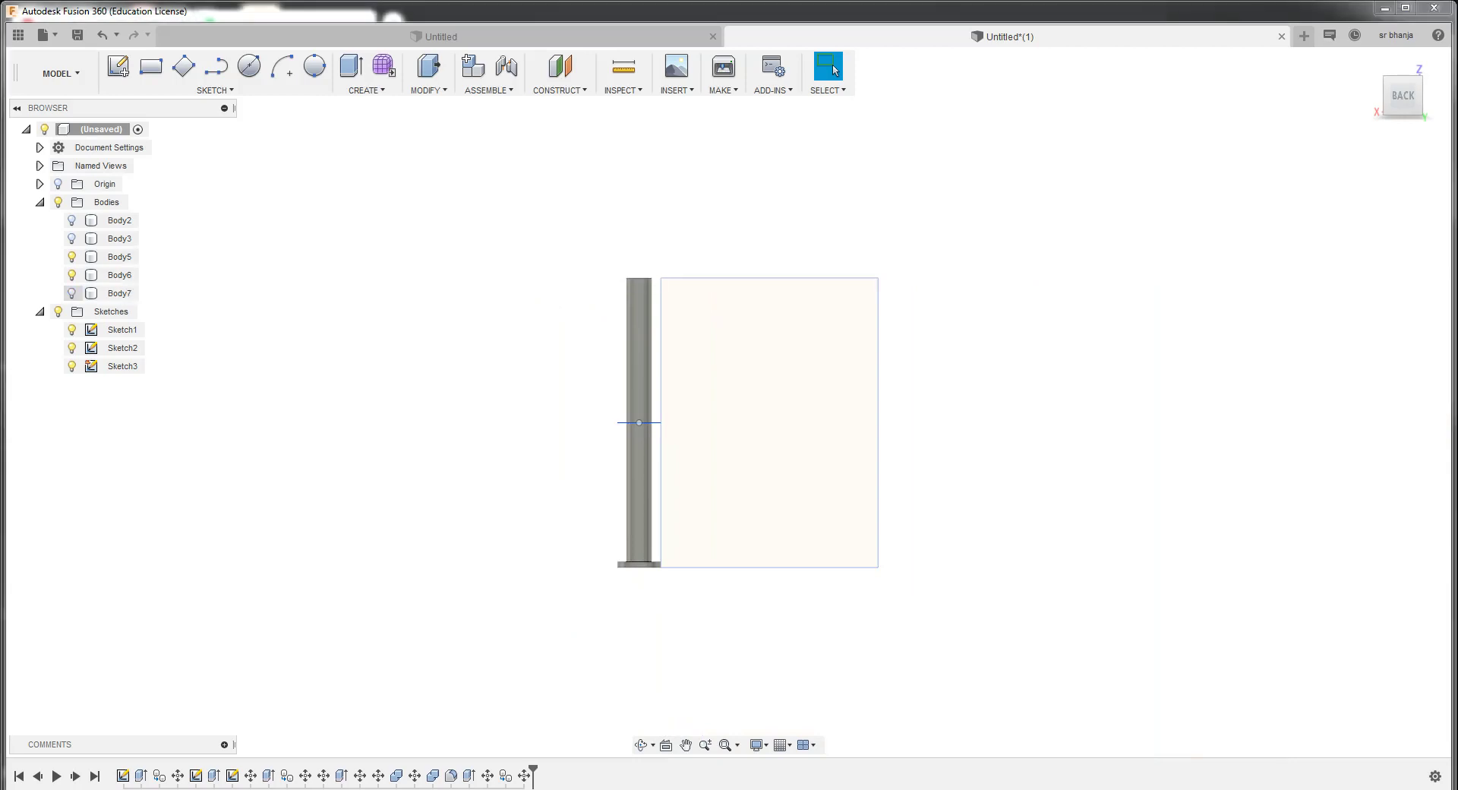
click(71, 294)
click(114, 293)
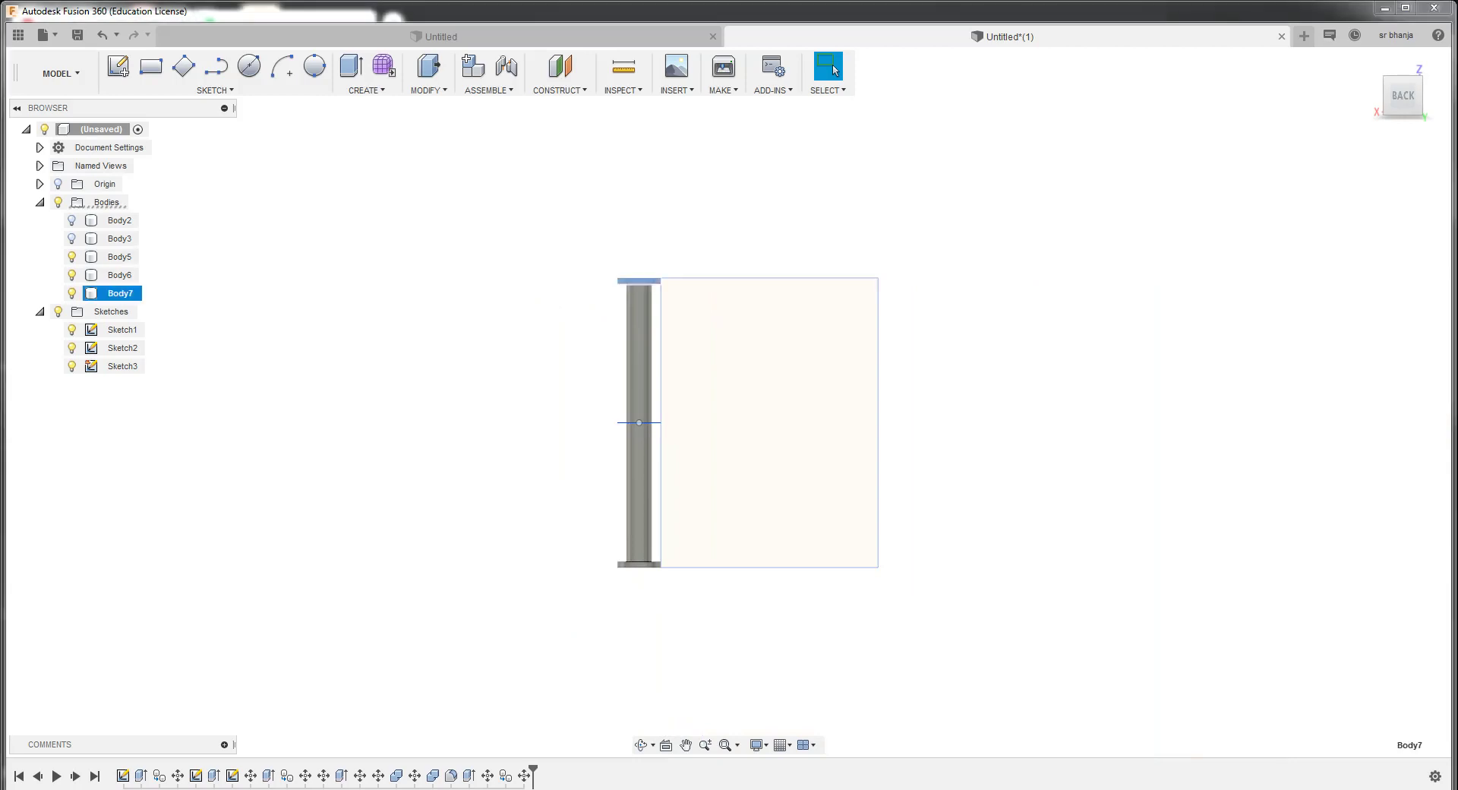
drag(114, 293, 114, 230)
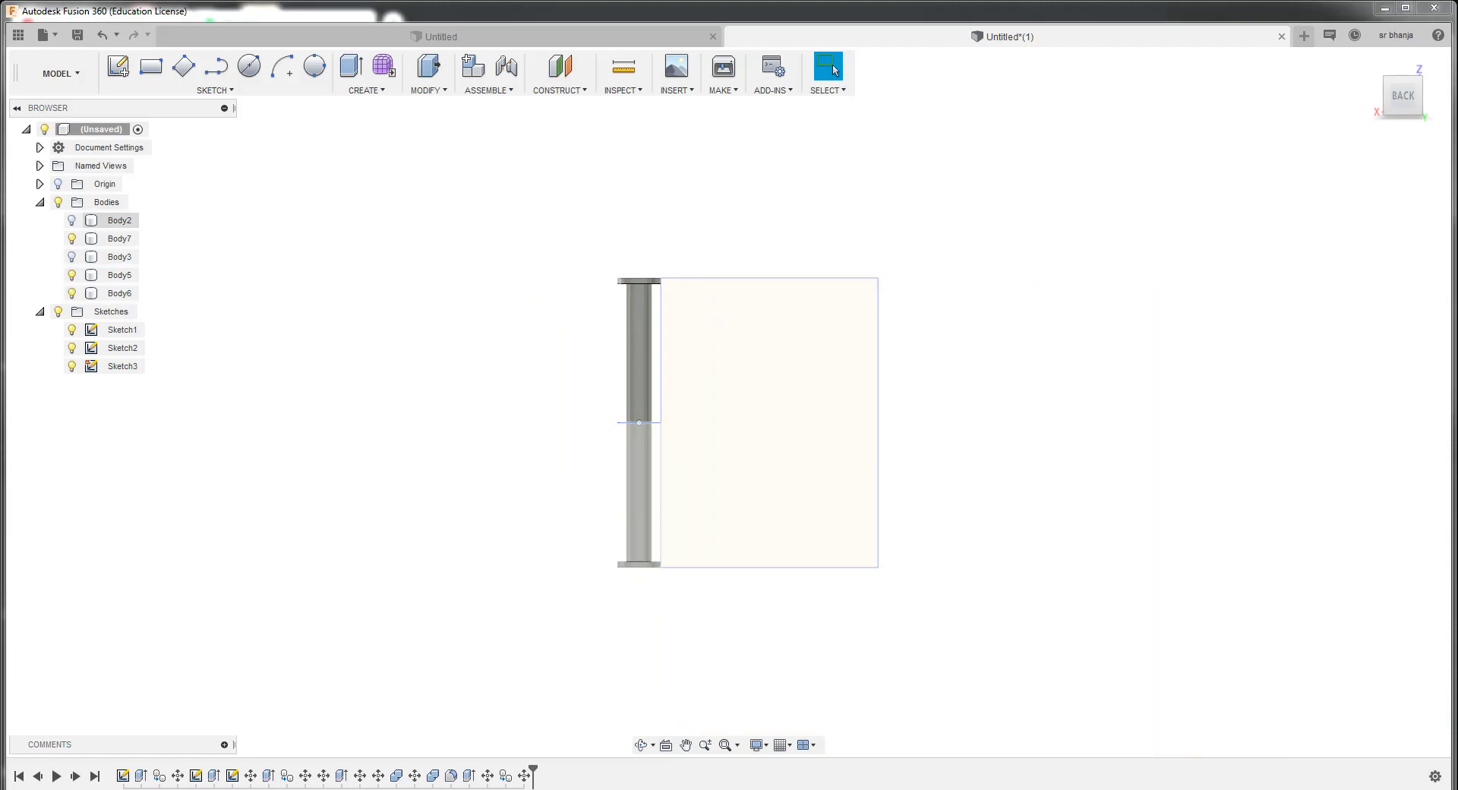
click(72, 220)
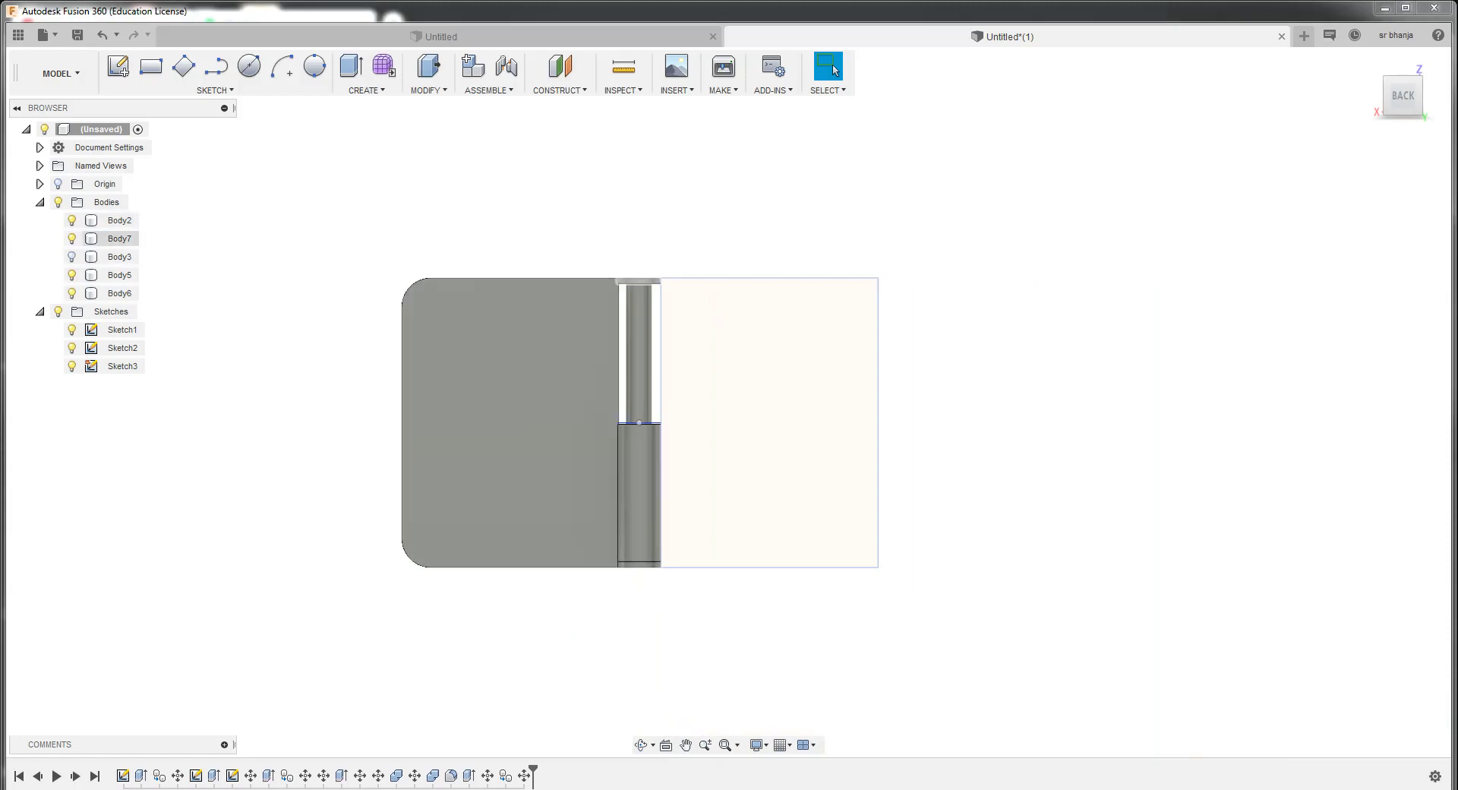
click(71, 220)
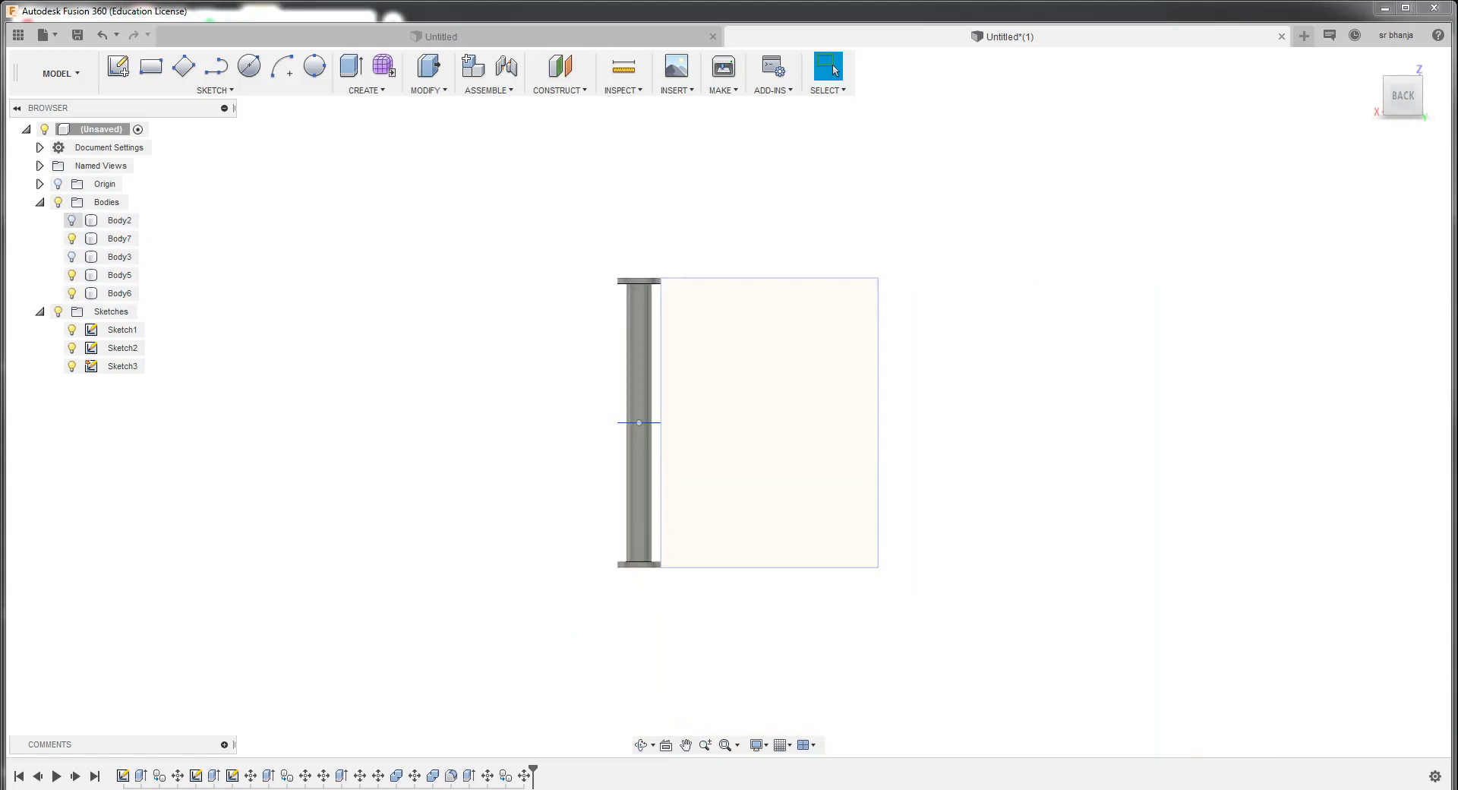
Show Body3, hide the pin Body5 and bottom cap Body6, and select Body3 with Body7
click(71, 256)
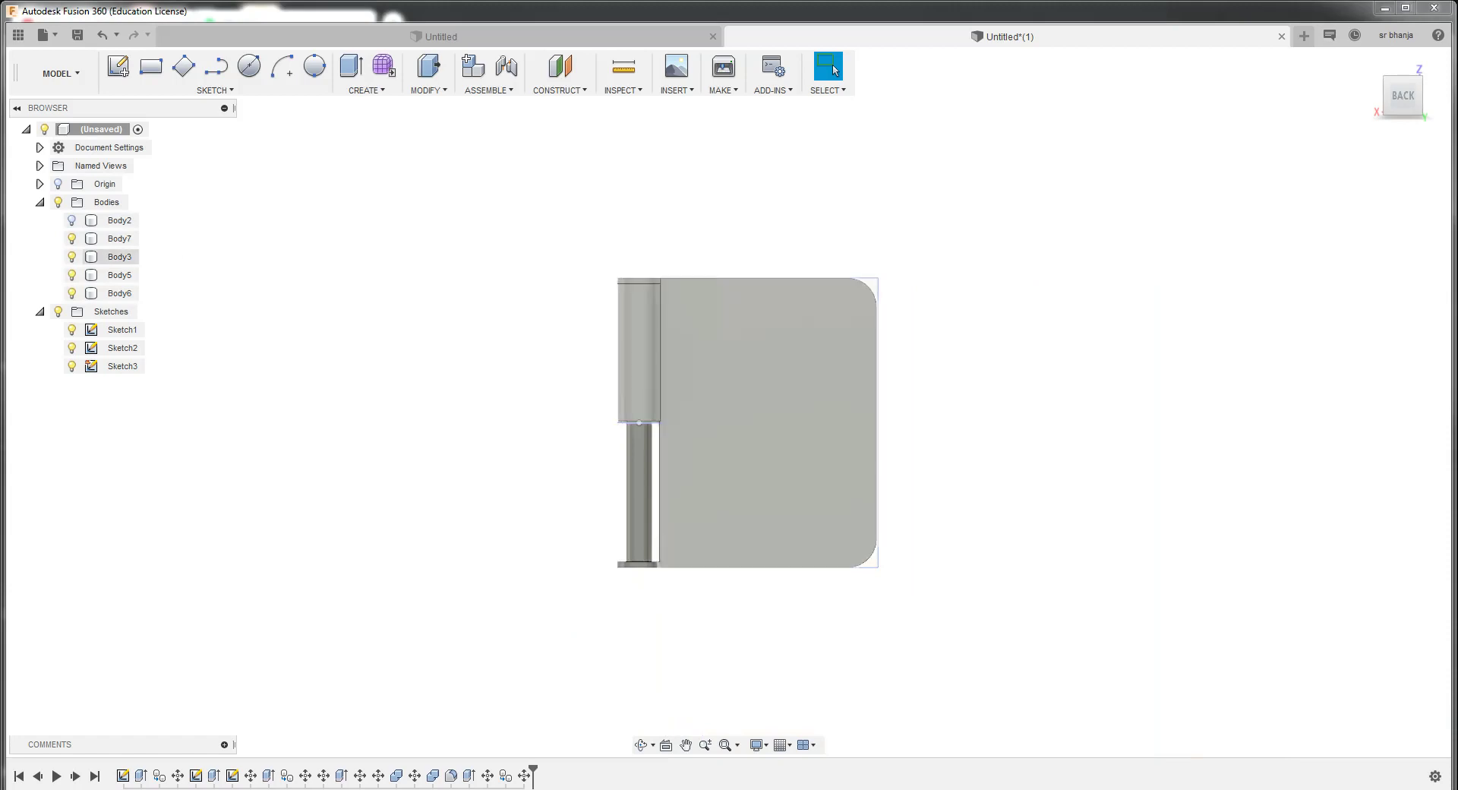
click(120, 256)
ctrl+click(119, 275)
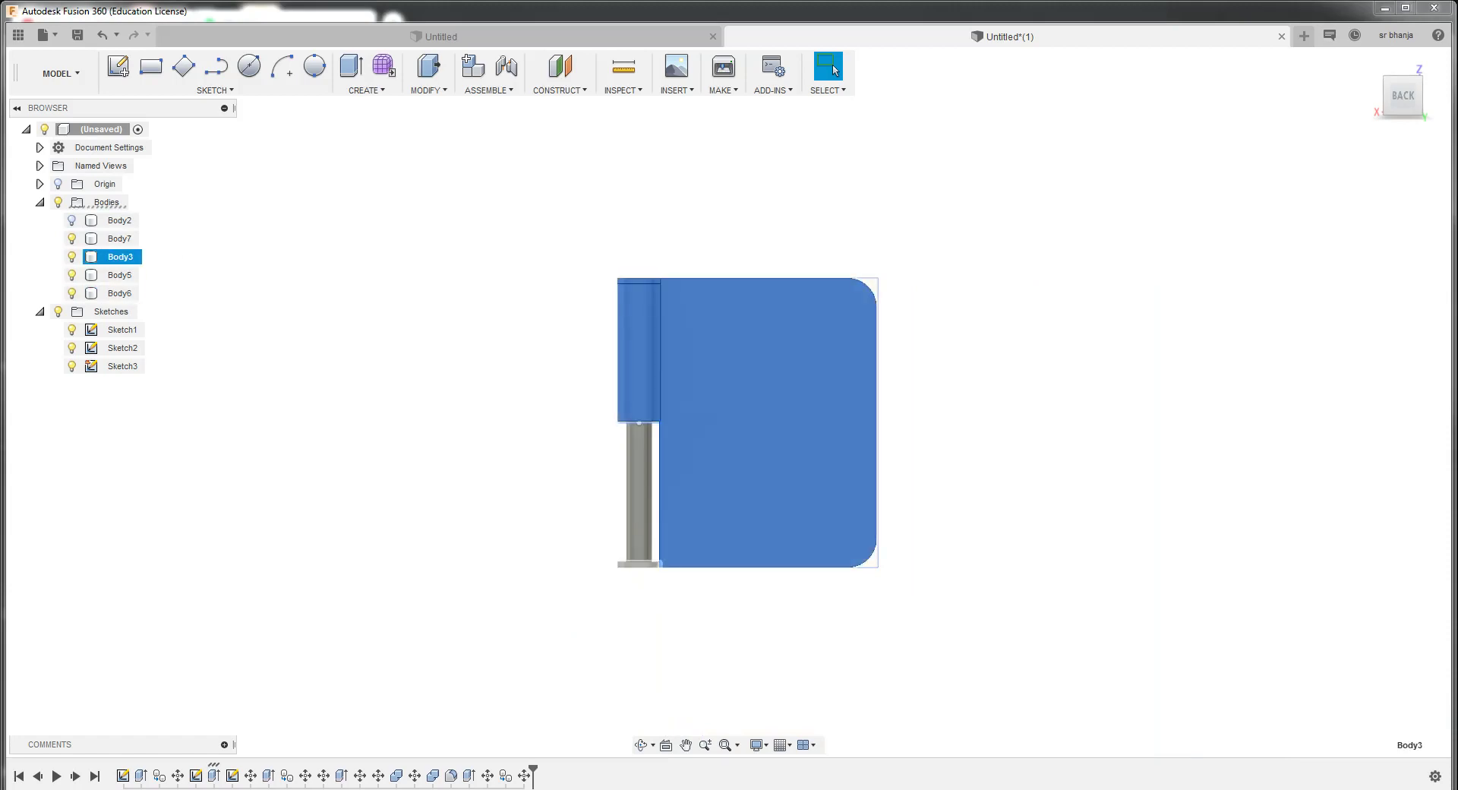
click(71, 275)
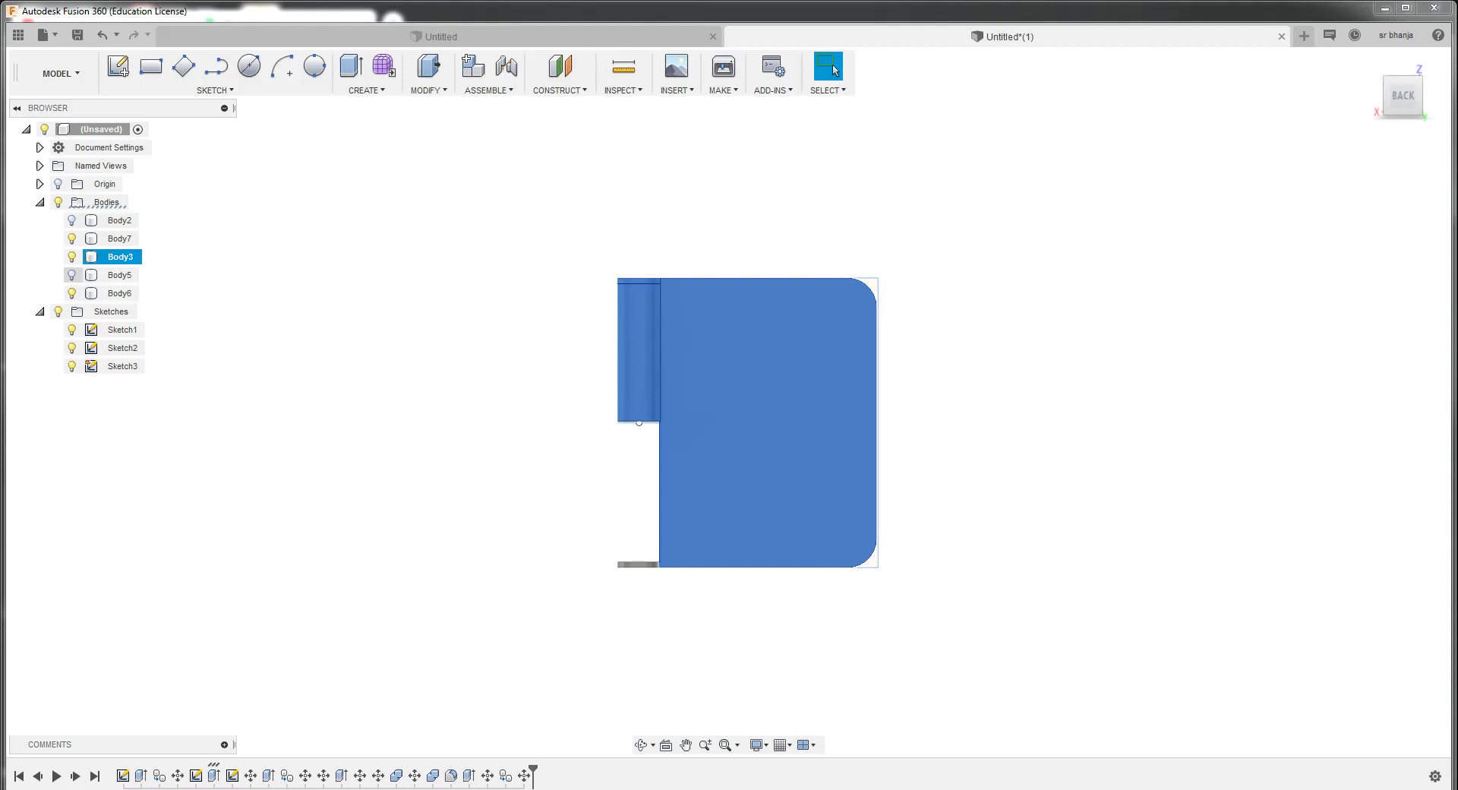
click(71, 293)
ctrl+click(119, 238)
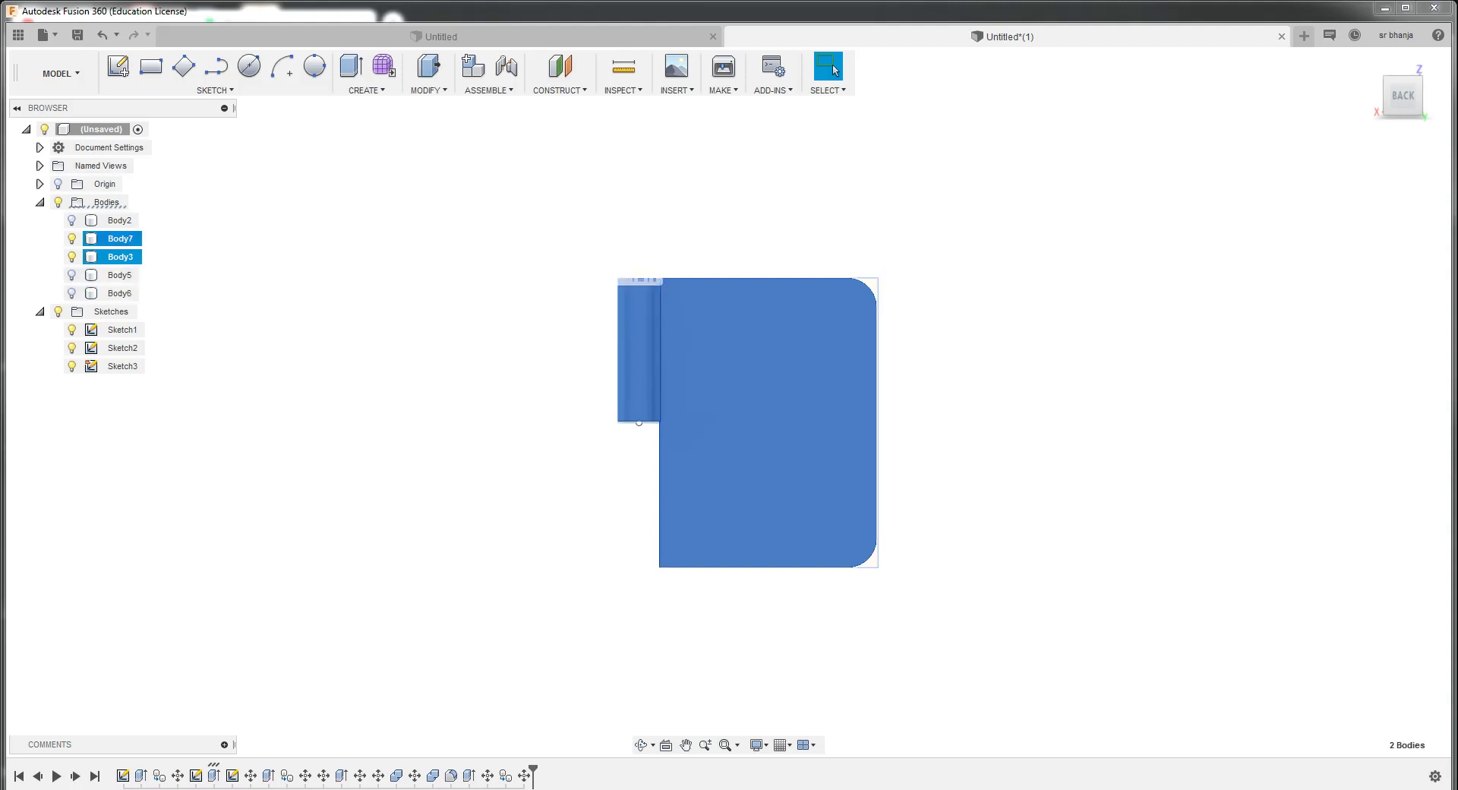
click(427, 90)
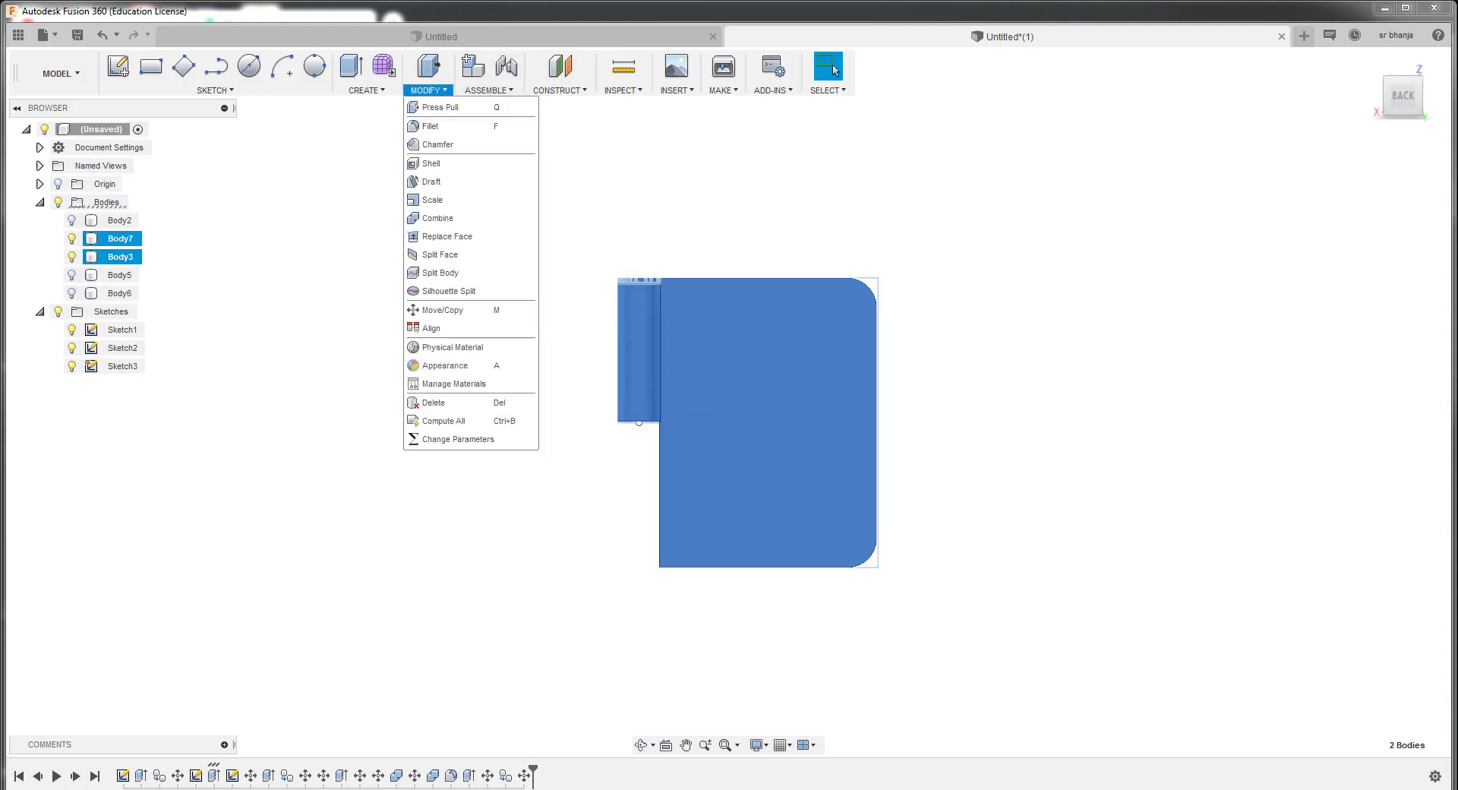
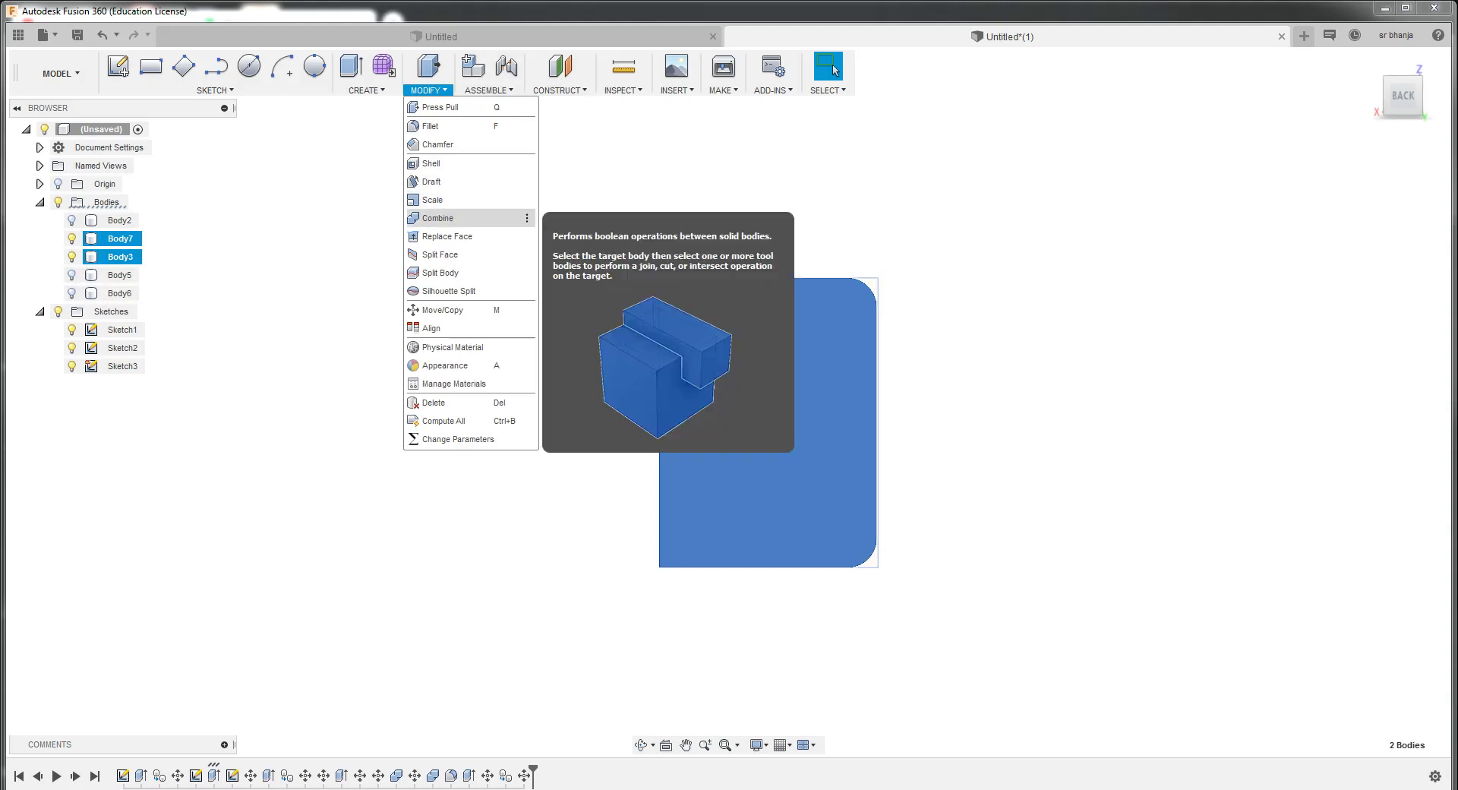
Cancel the pending Combine, then show Body6 and hide Body7 and Body3 in the browser
click(445, 218)
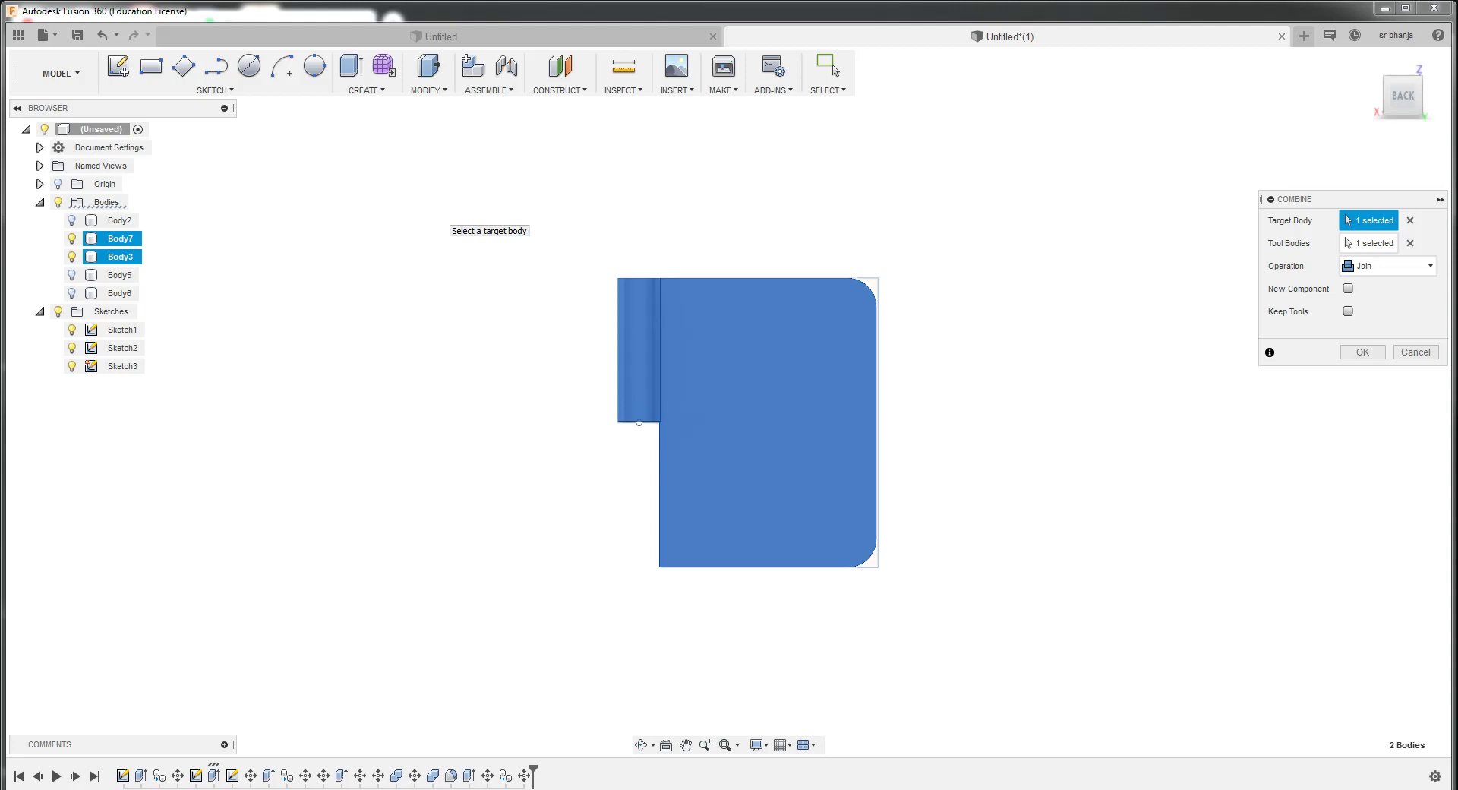
click(833, 70)
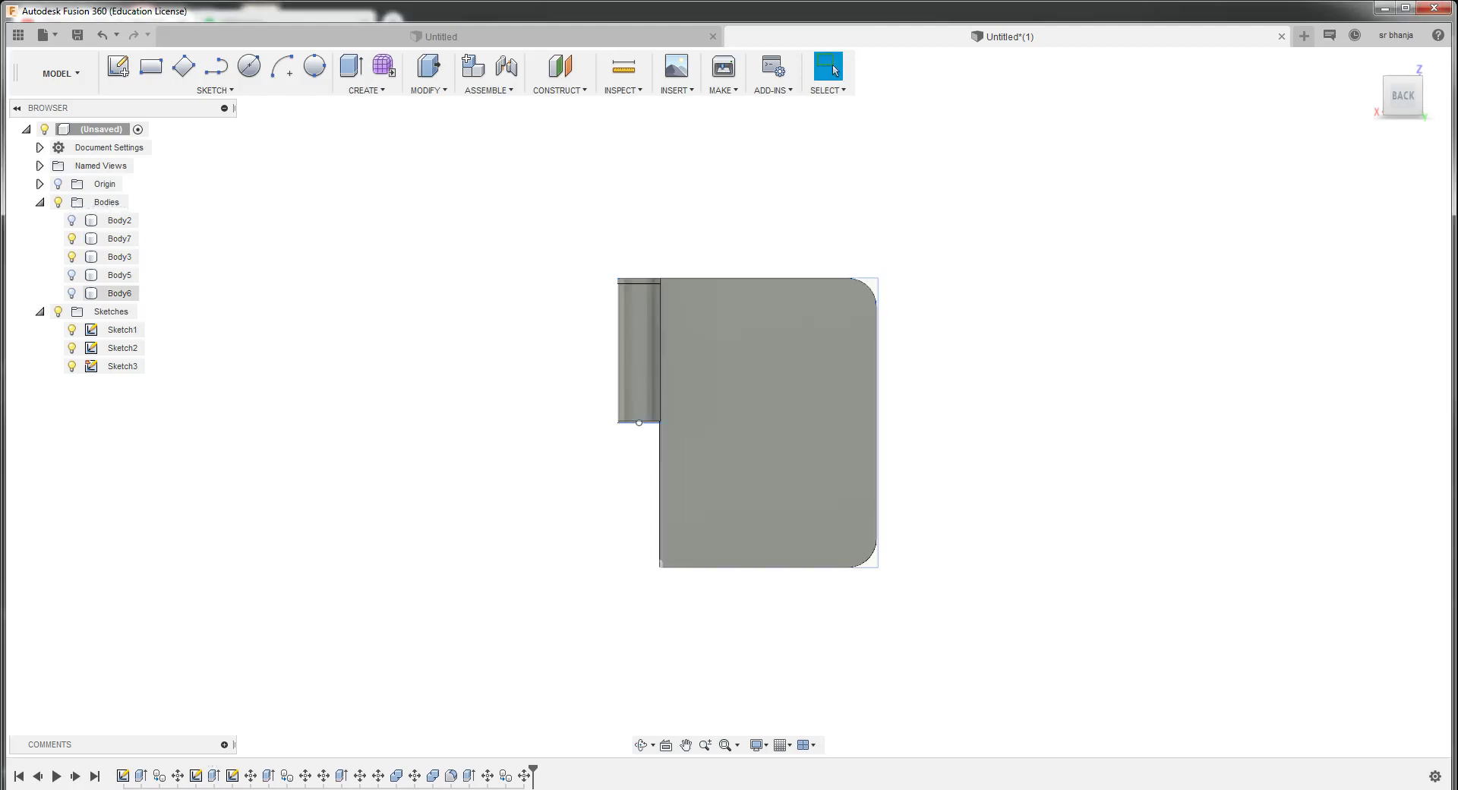
click(71, 293)
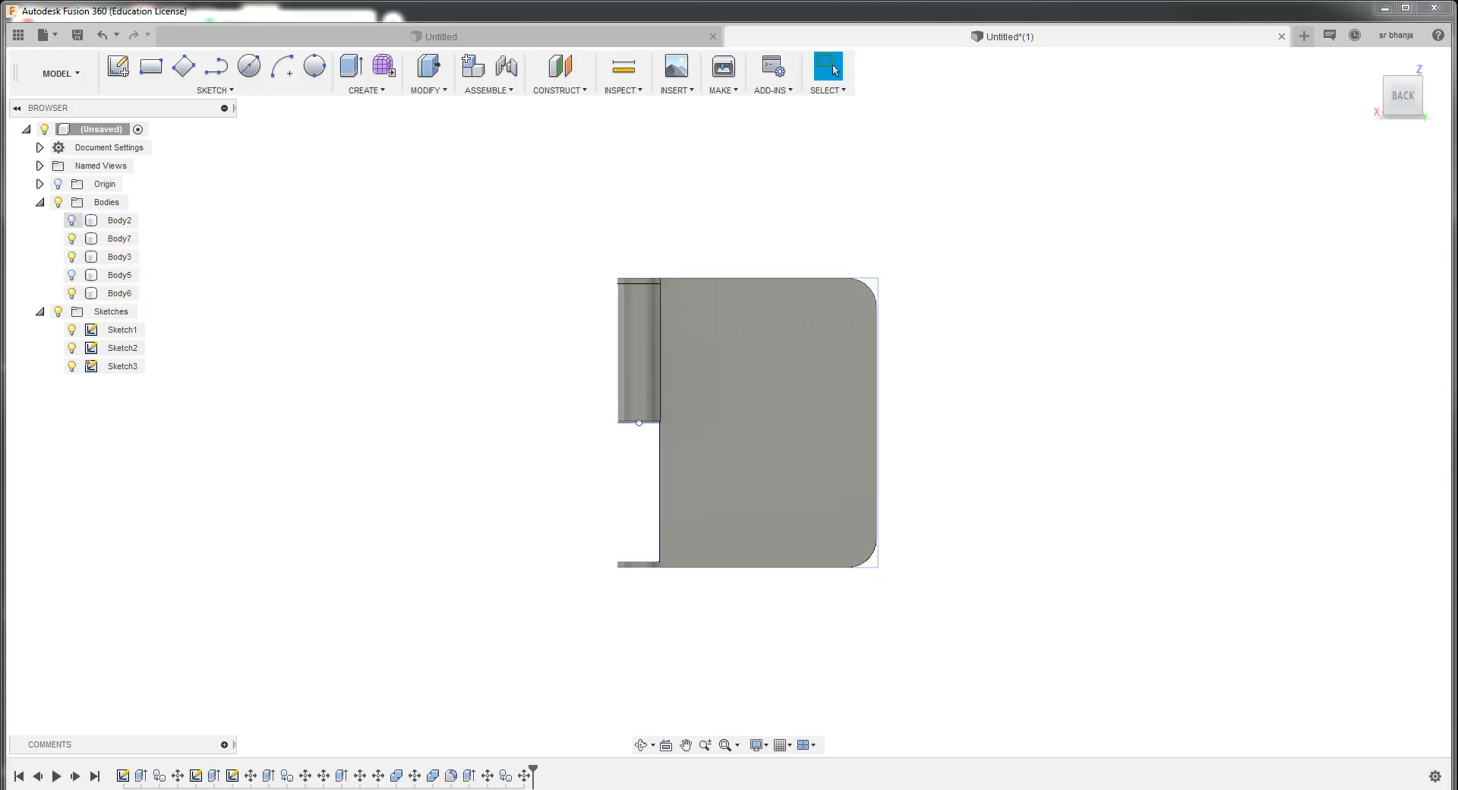
click(71, 239)
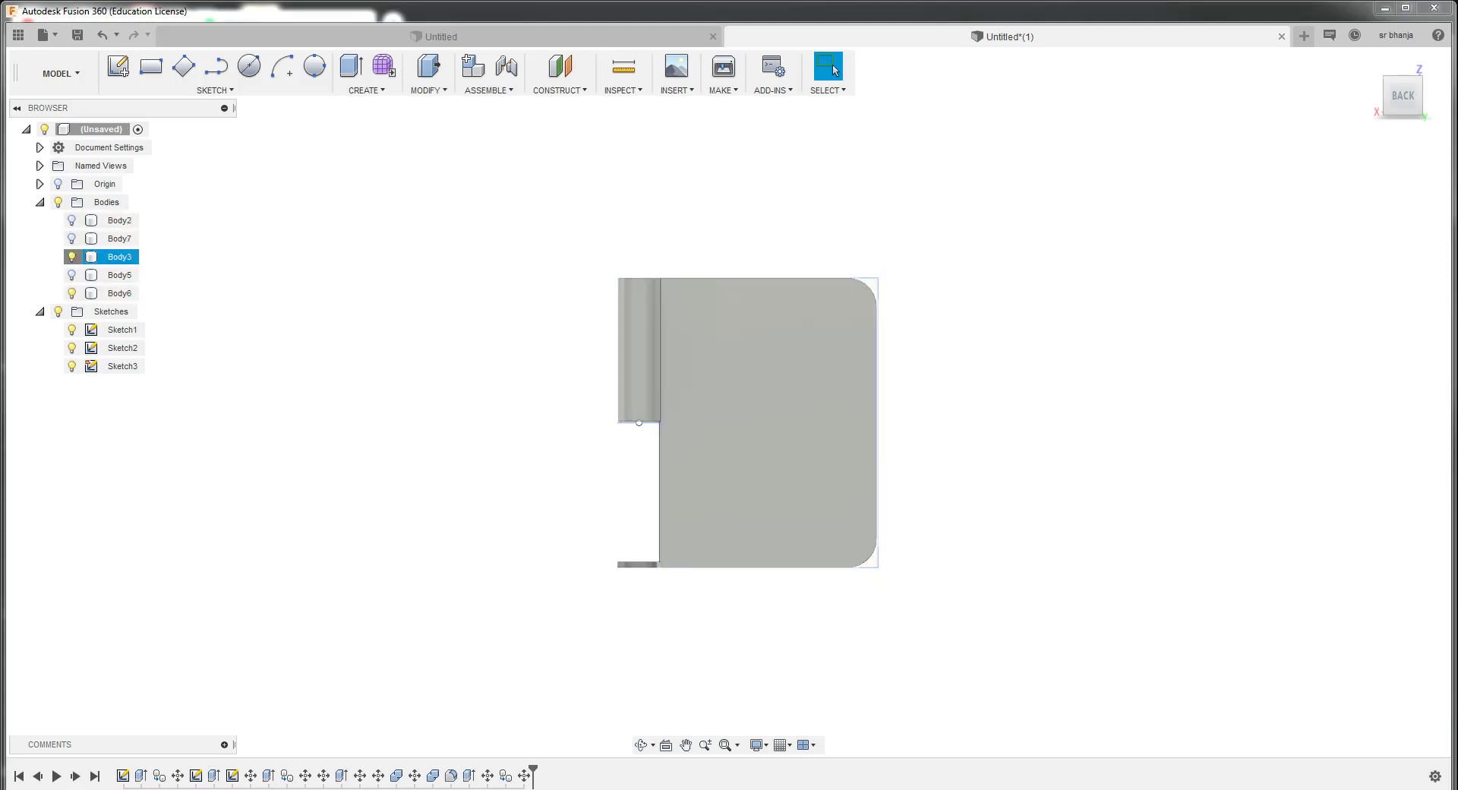
click(71, 256)
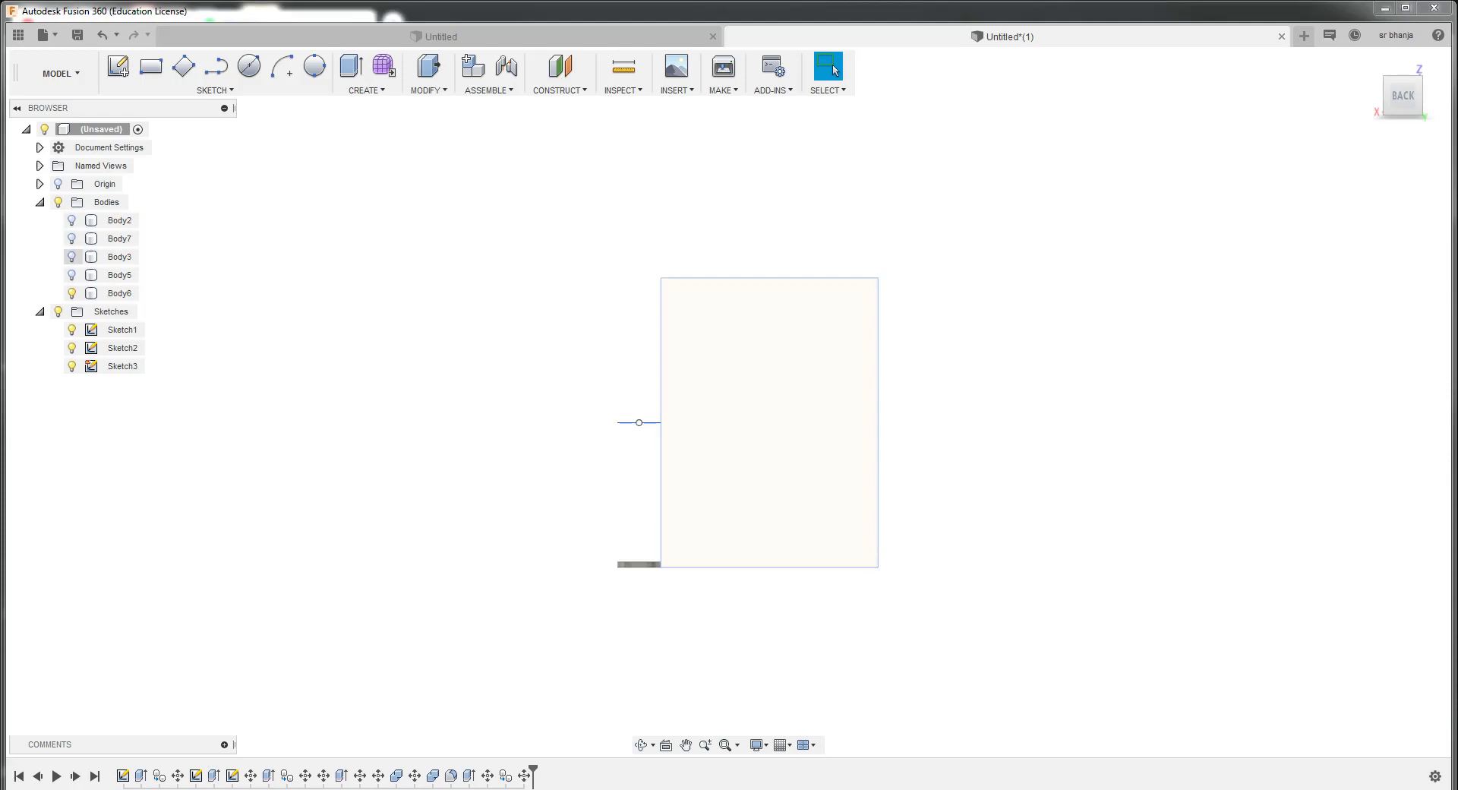
click(72, 275)
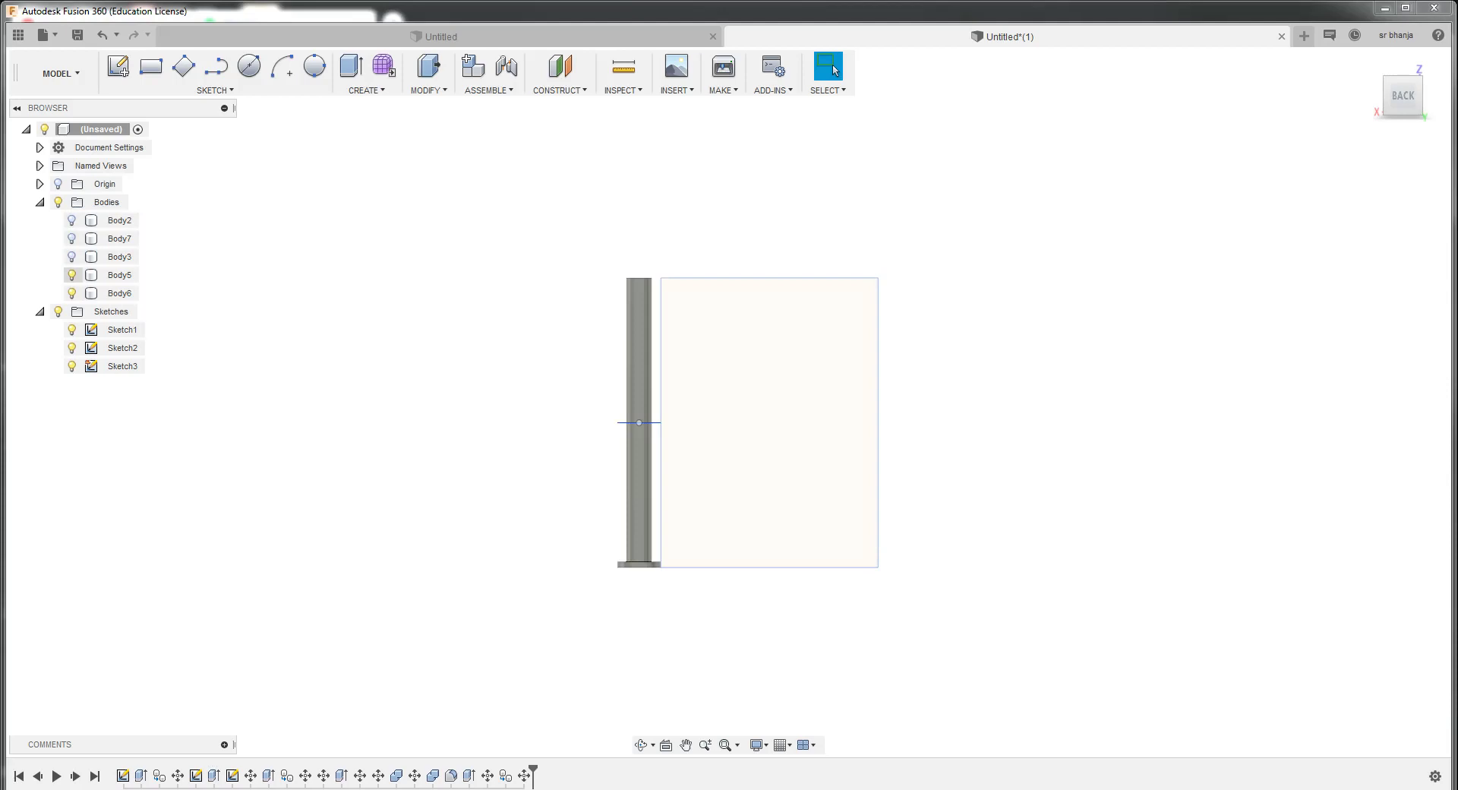
click(72, 257)
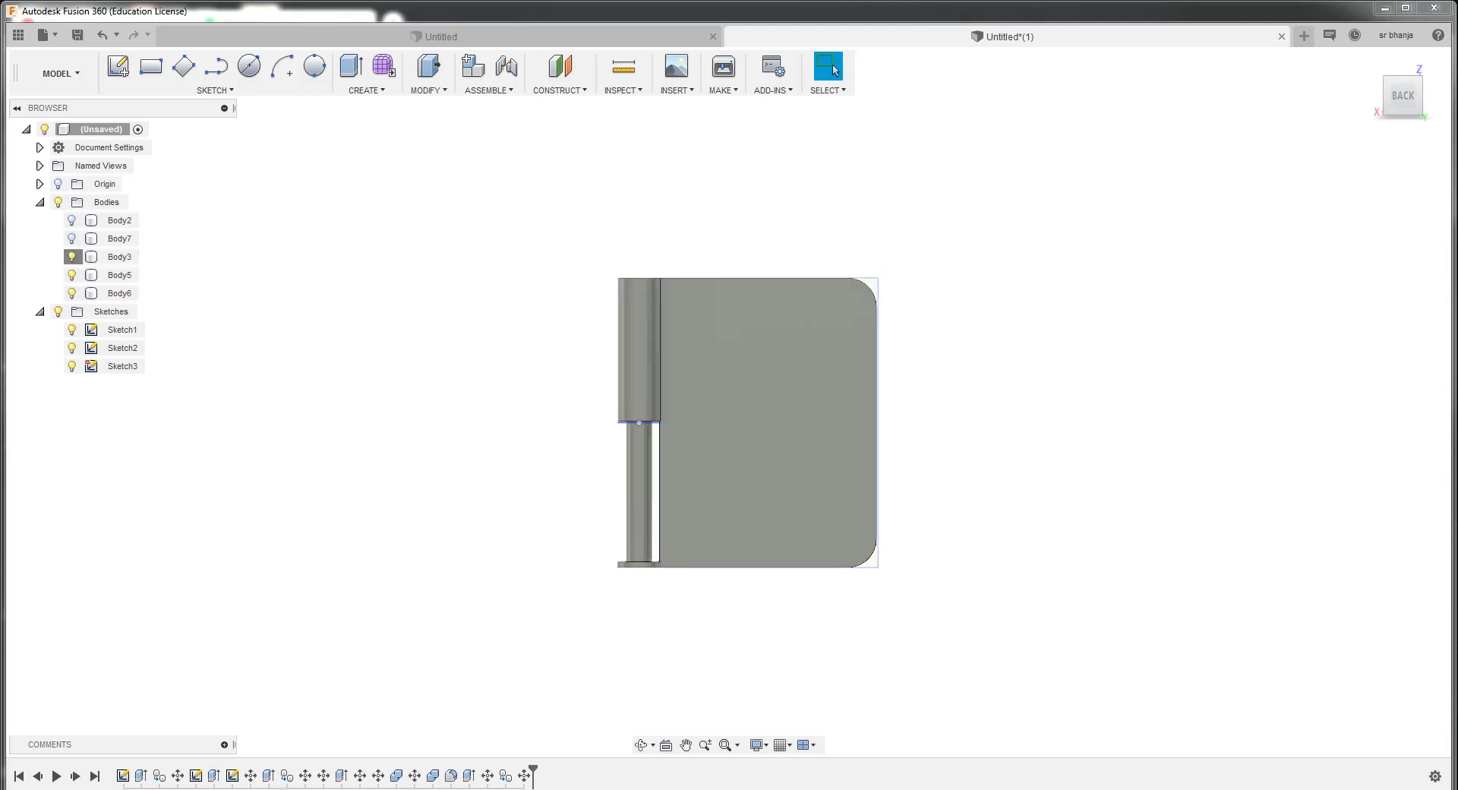
click(71, 257)
click(71, 238)
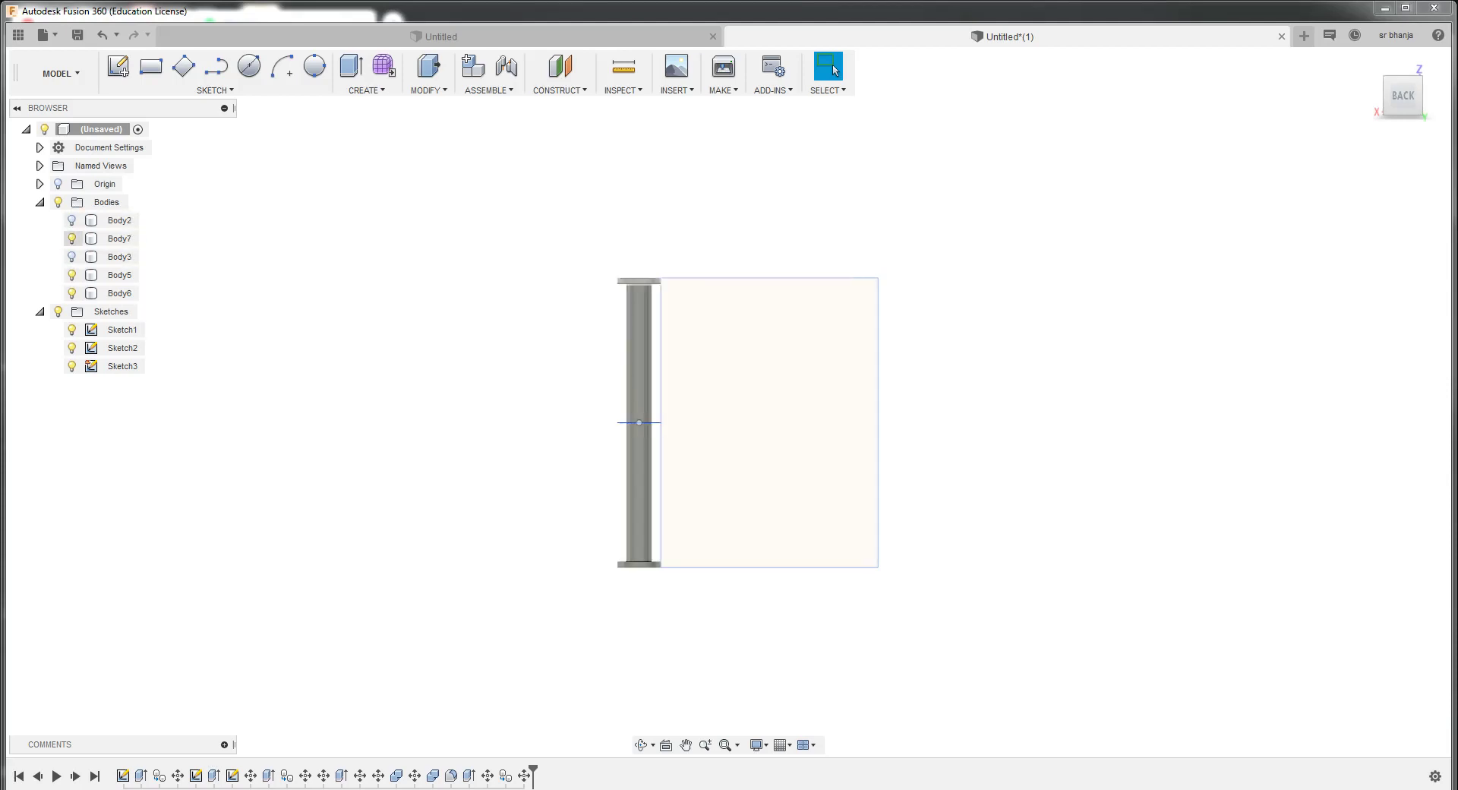
click(71, 238)
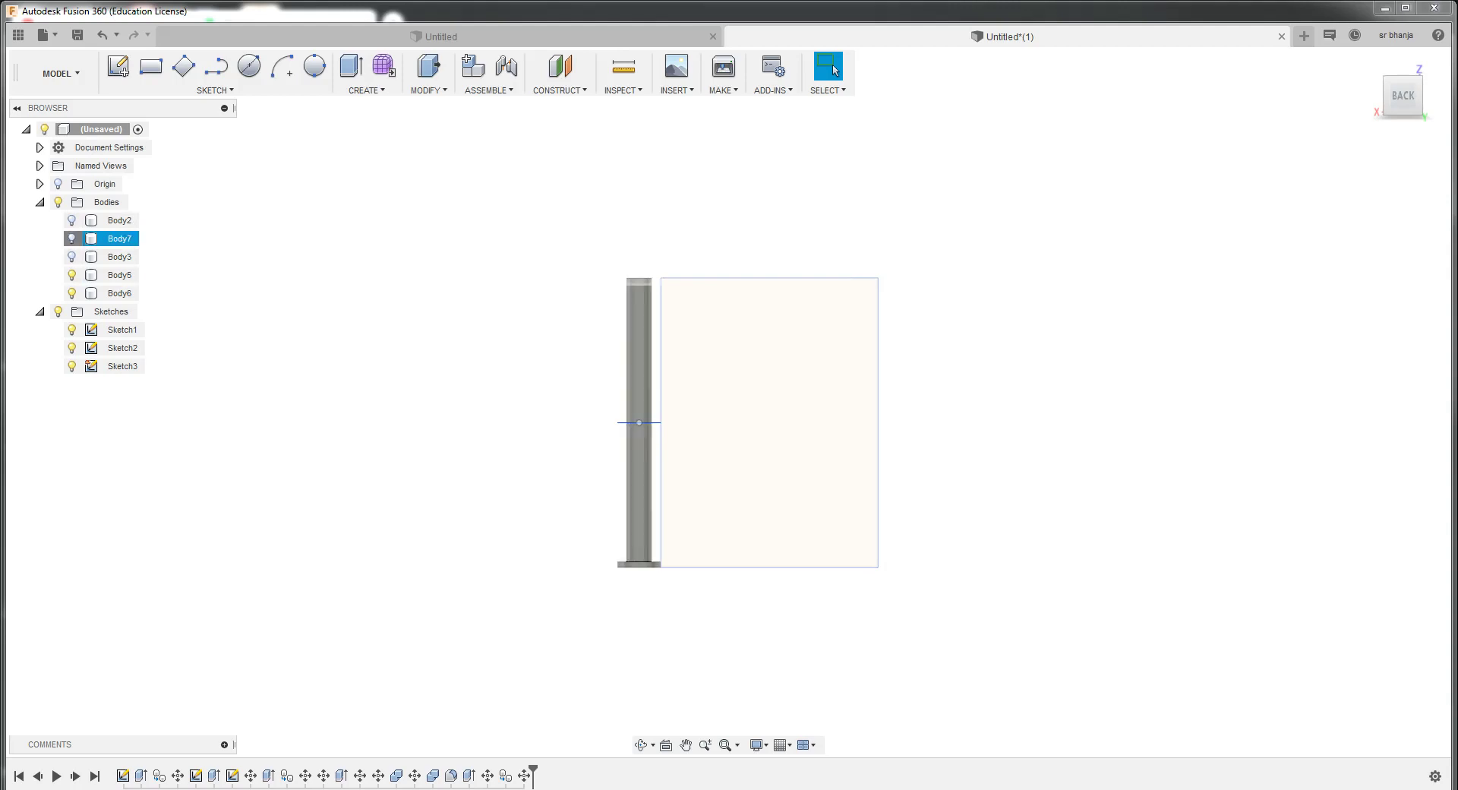
Leave only Body2 and Body6 visible, hiding the pin Body5, and window-select both bodies
click(71, 239)
click(71, 257)
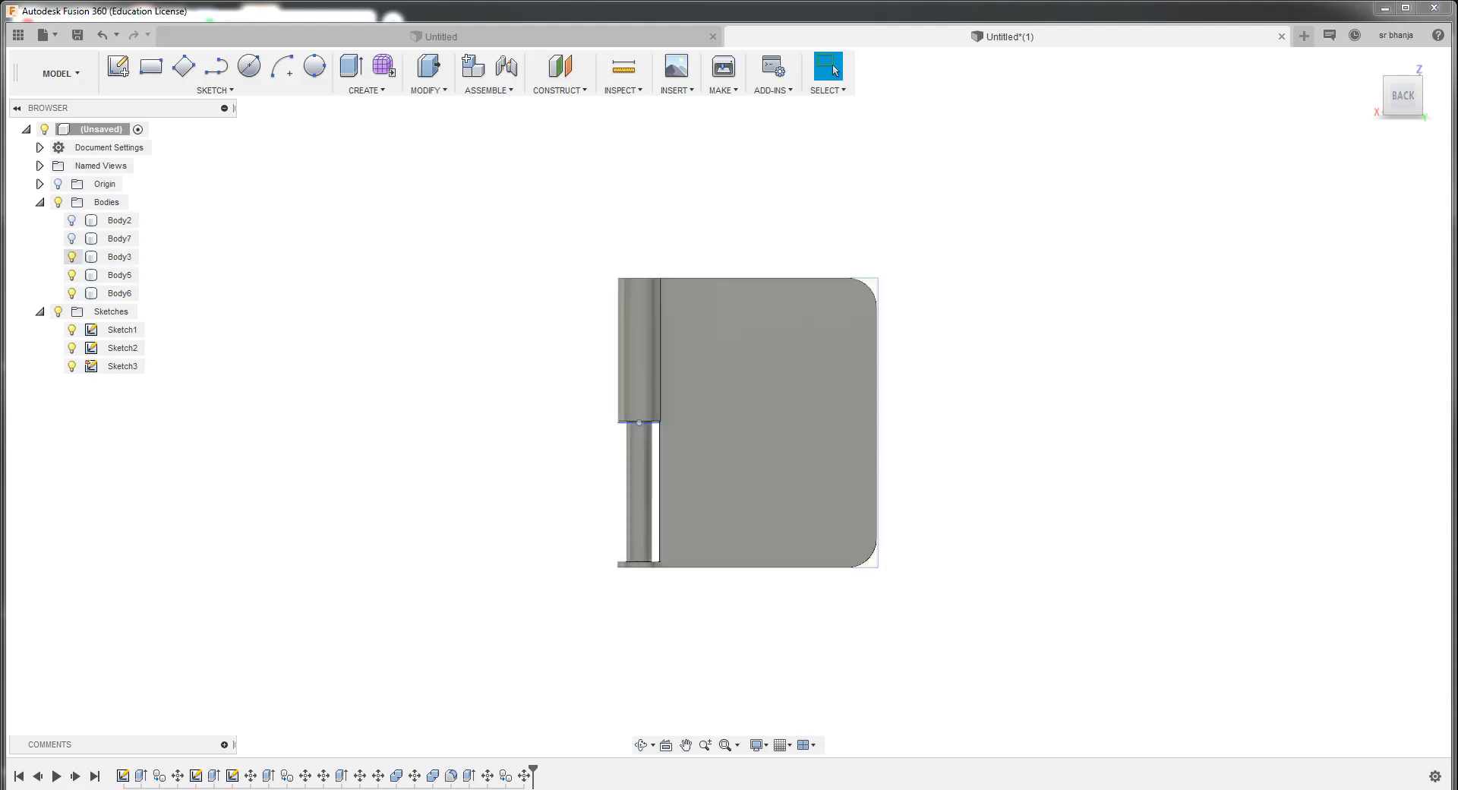
click(72, 257)
click(71, 275)
click(72, 275)
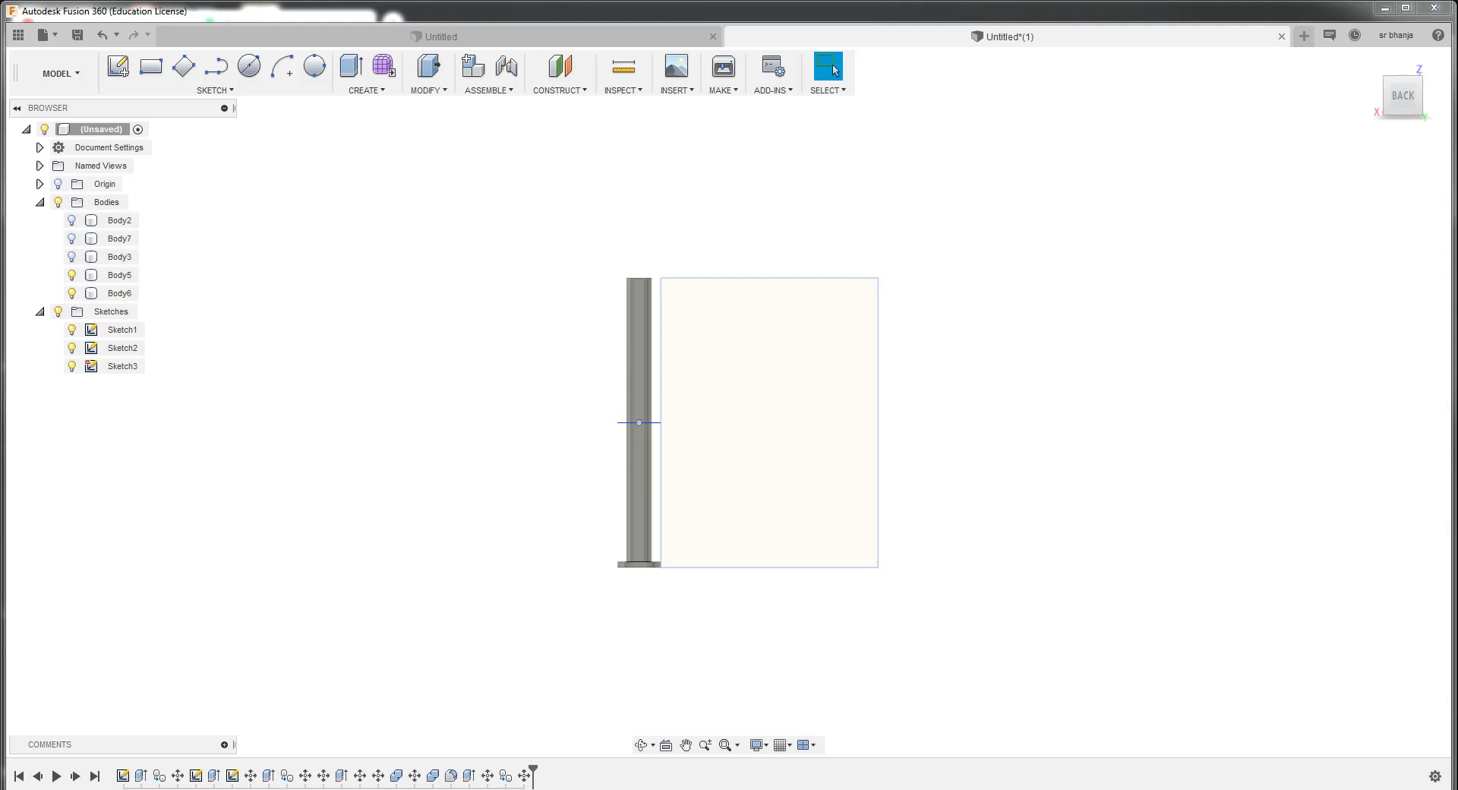
click(71, 220)
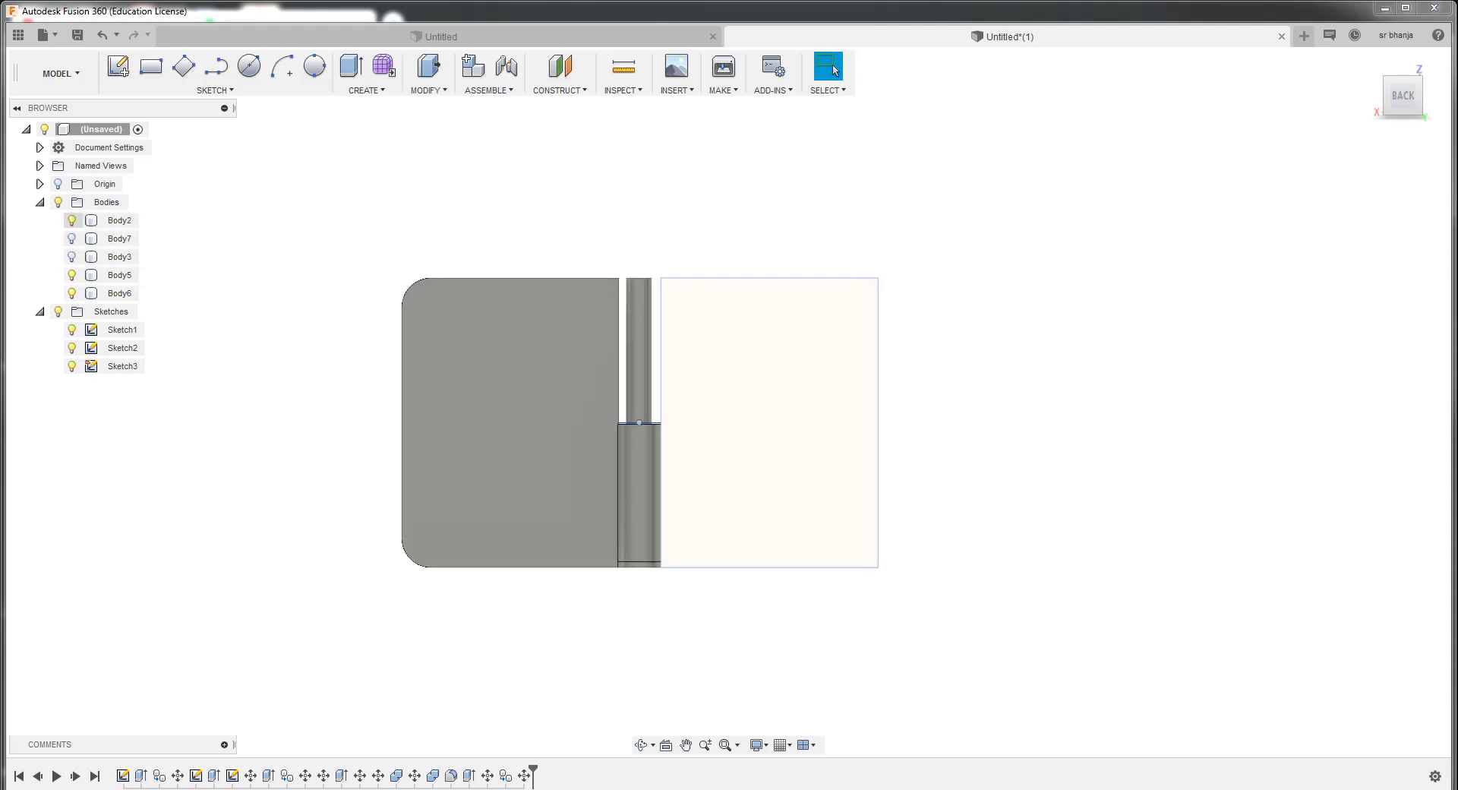
click(71, 220)
click(72, 220)
click(72, 274)
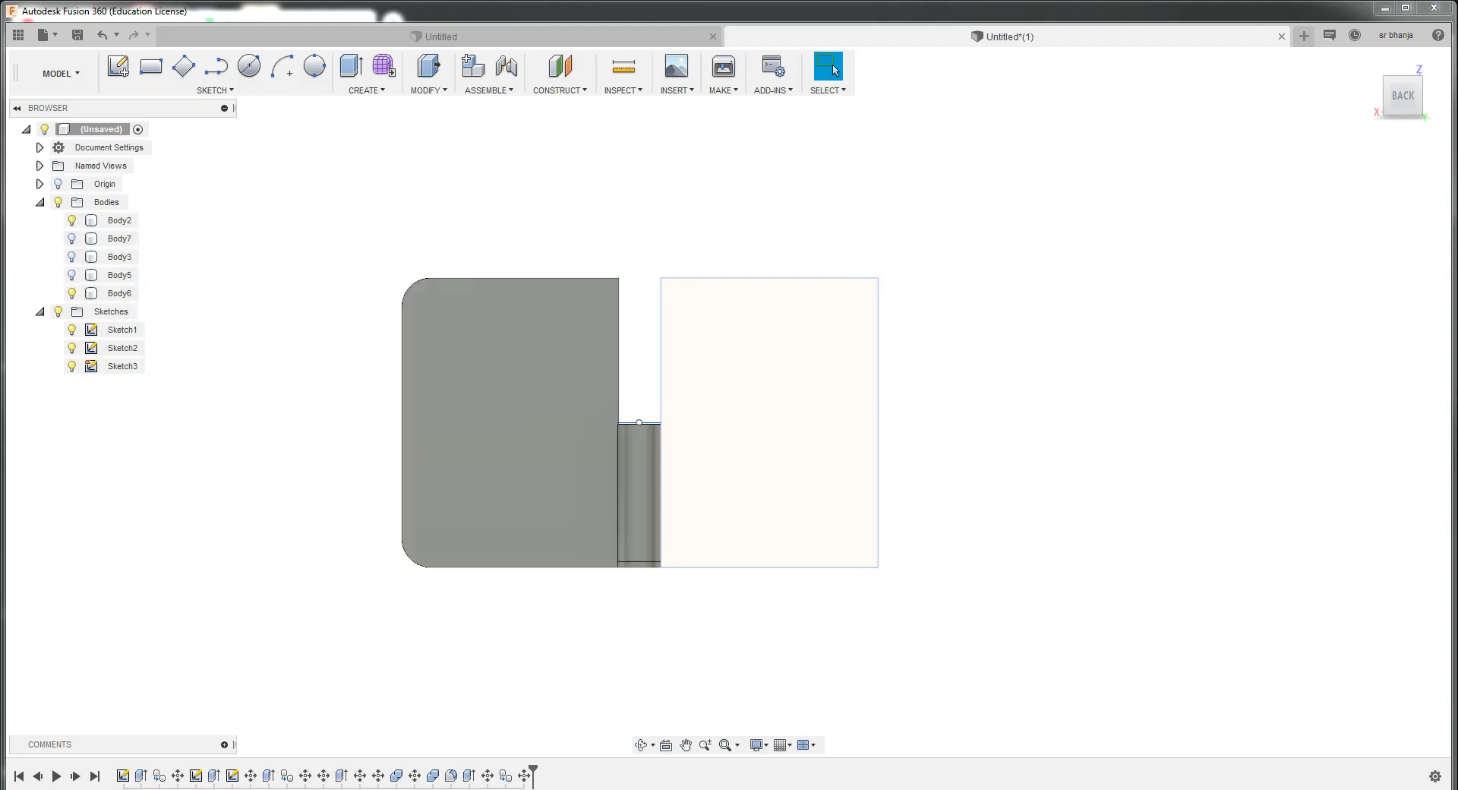
drag(649, 596, 569, 516)
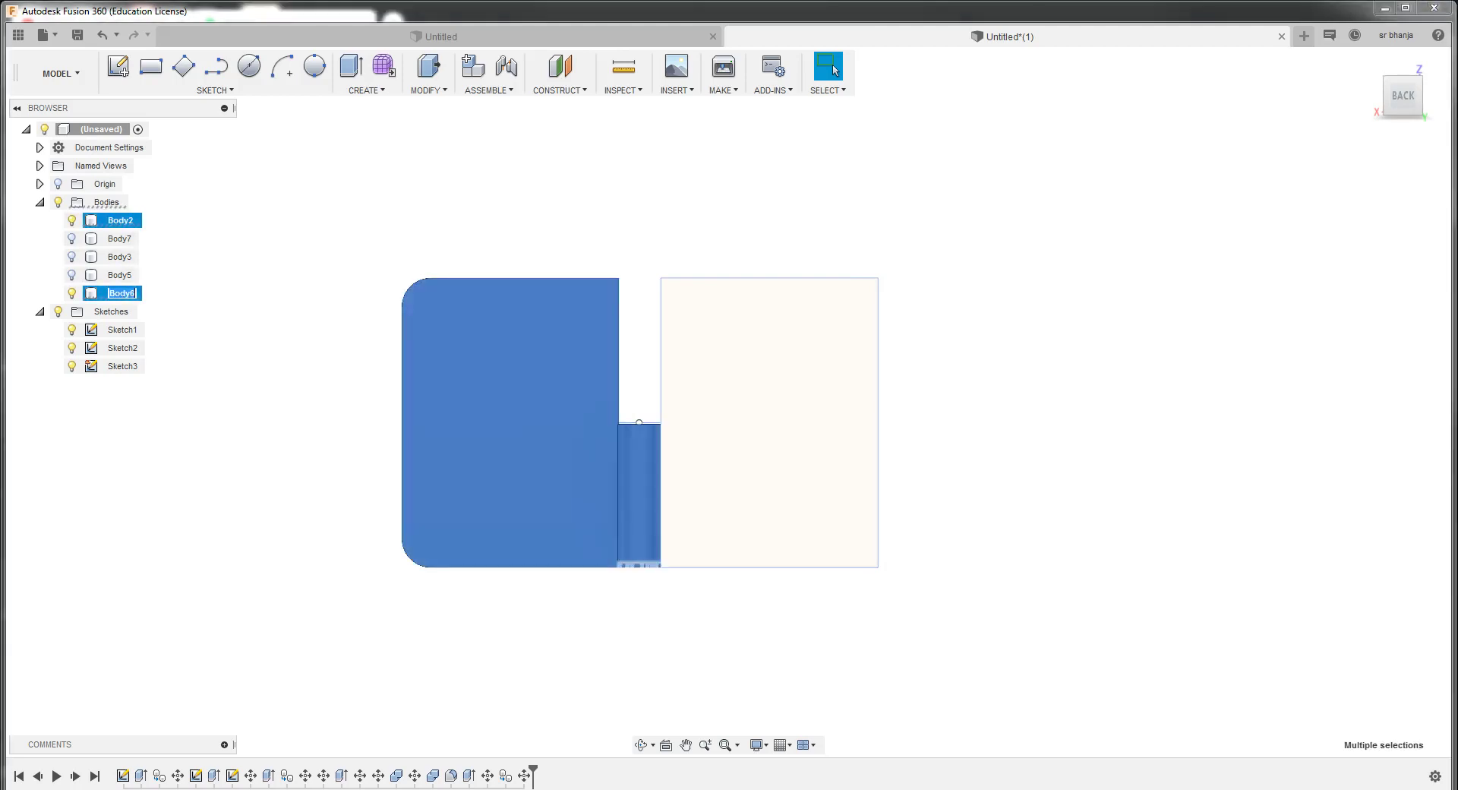
Join Body6 into Body2 using Modify > Combine with the Join operation
key(Escape)
click(509, 417)
ctrl+click(639, 493)
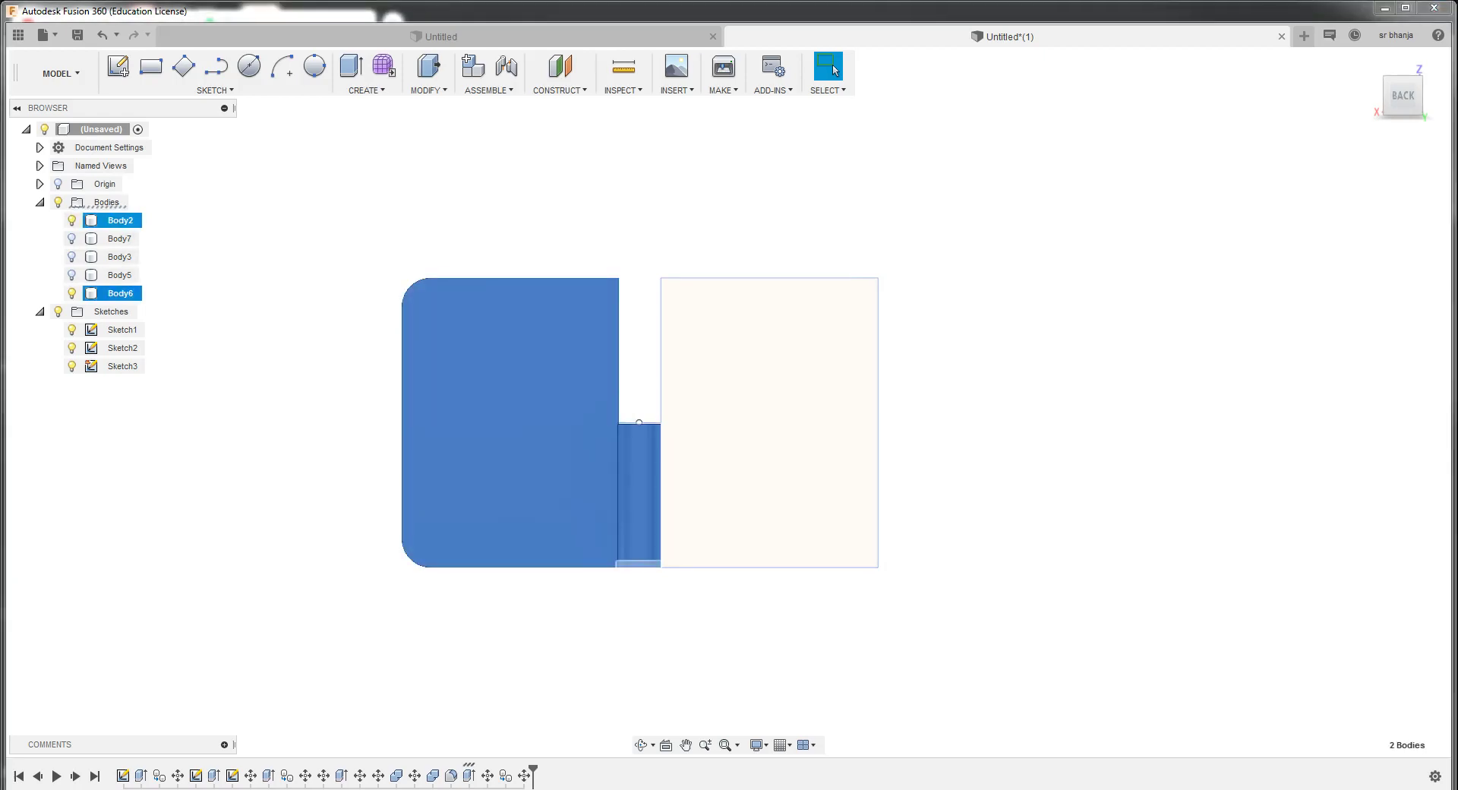
click(427, 90)
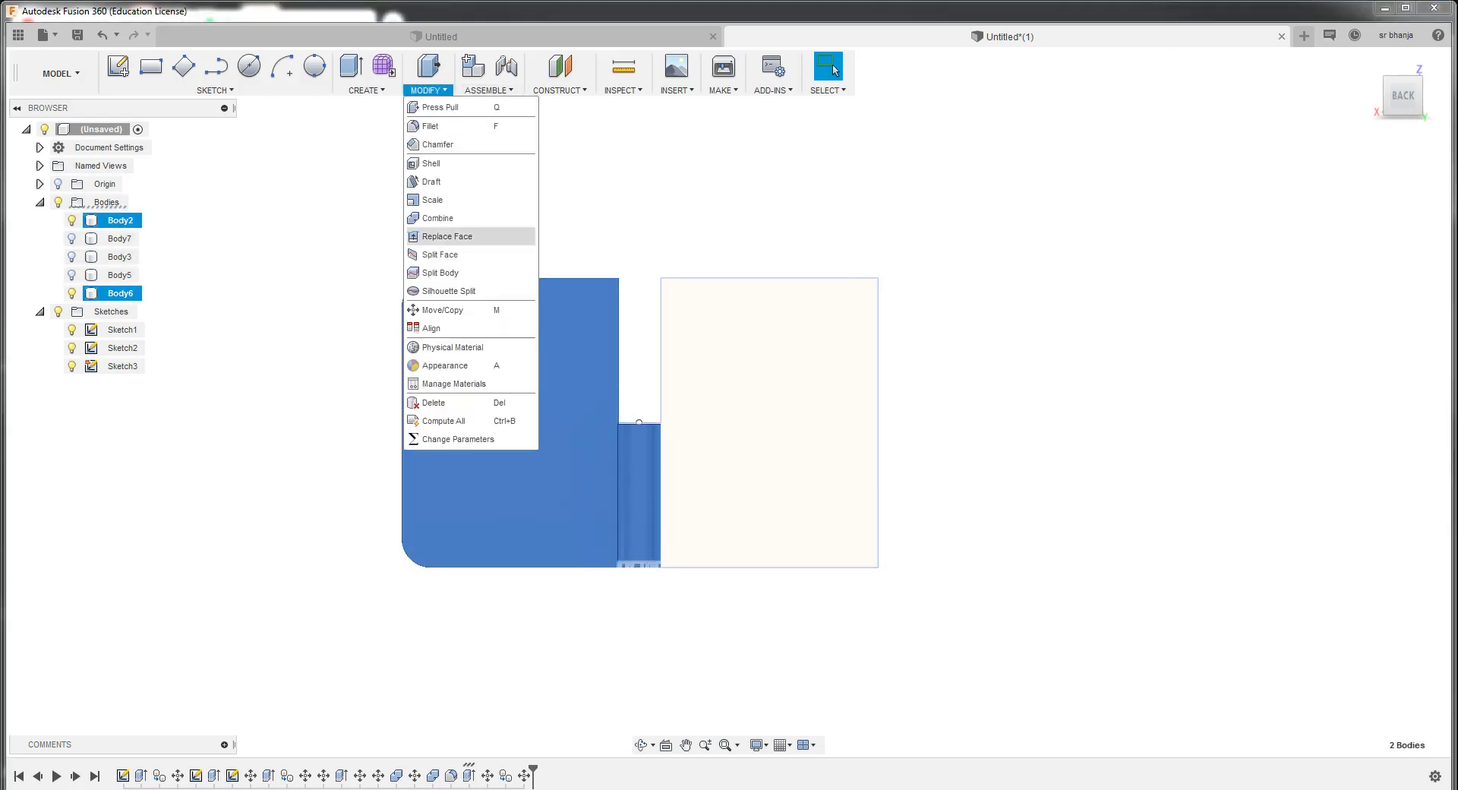
click(438, 218)
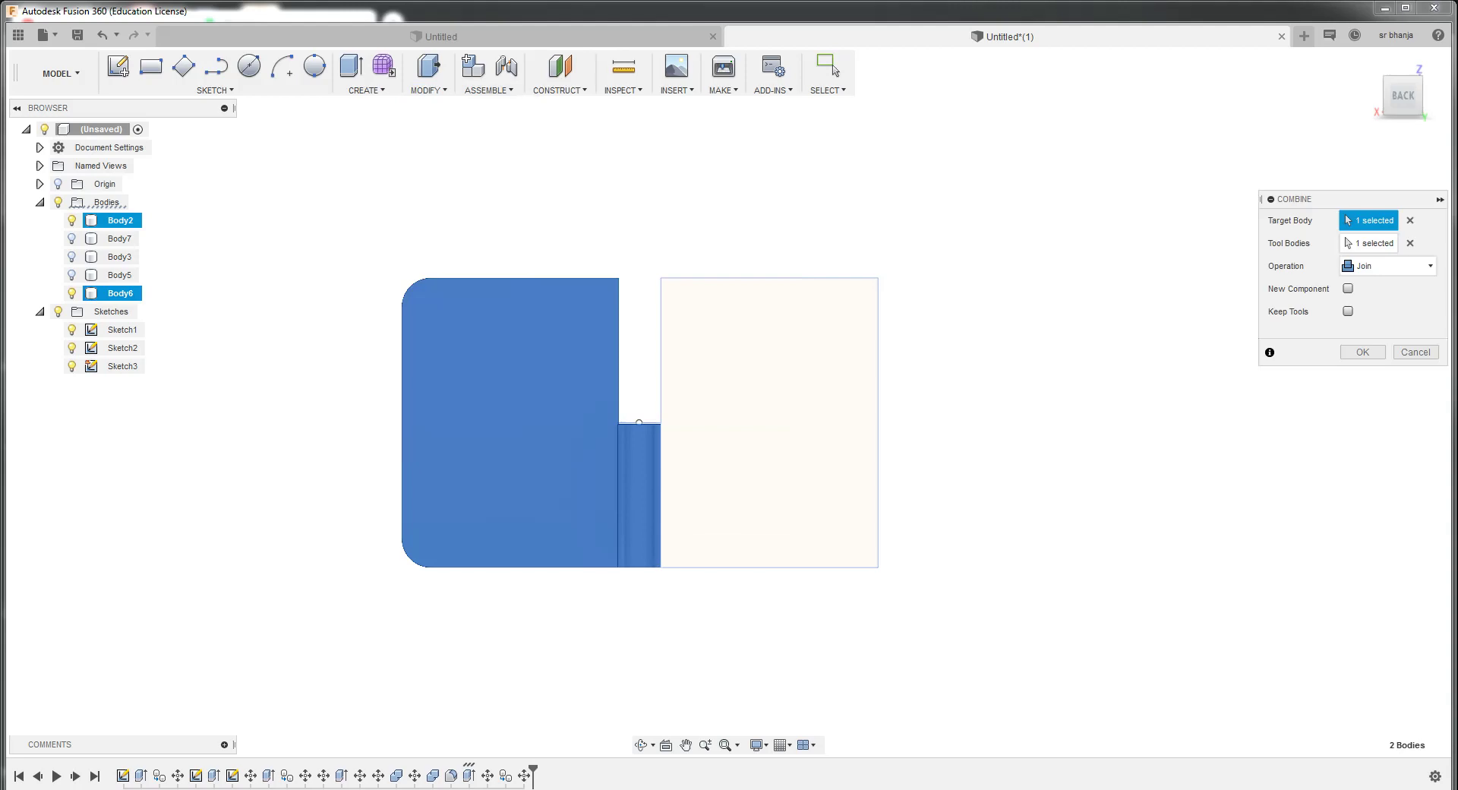
click(1362, 352)
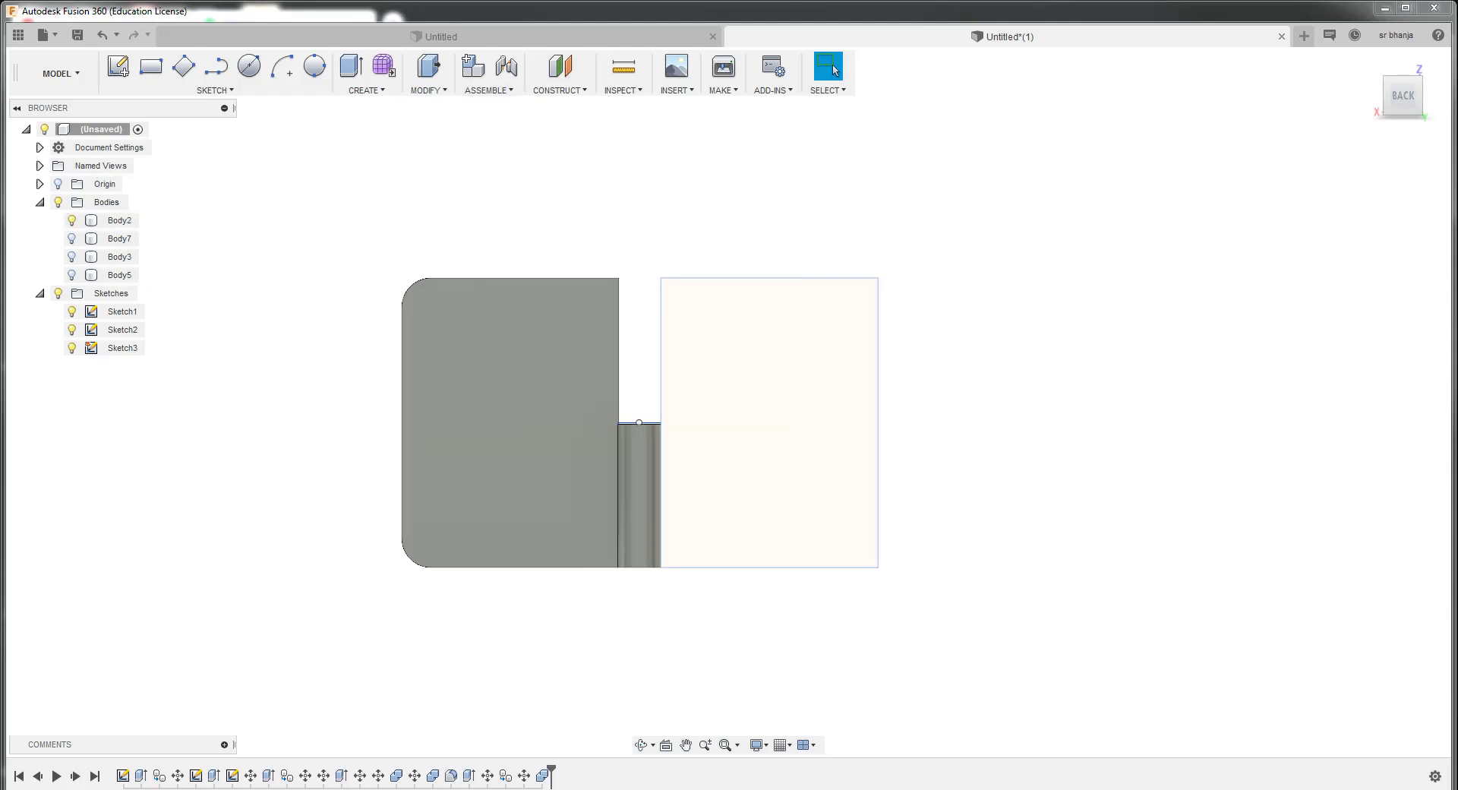
Toggle Body7 and Body3 visibility to inspect them, ending with both hidden
click(71, 238)
click(71, 239)
click(71, 257)
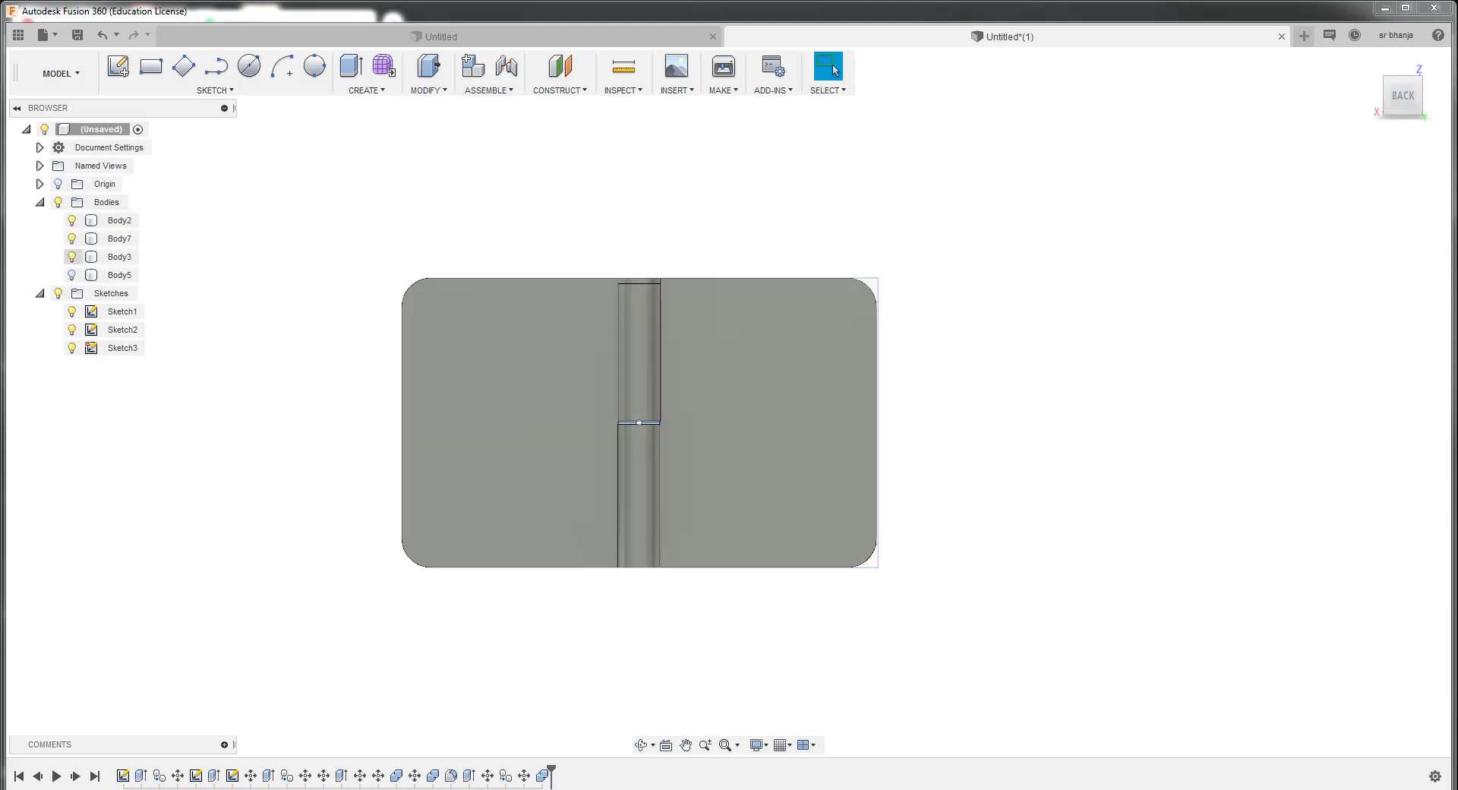
click(72, 257)
click(71, 257)
click(72, 257)
click(71, 257)
click(71, 257)
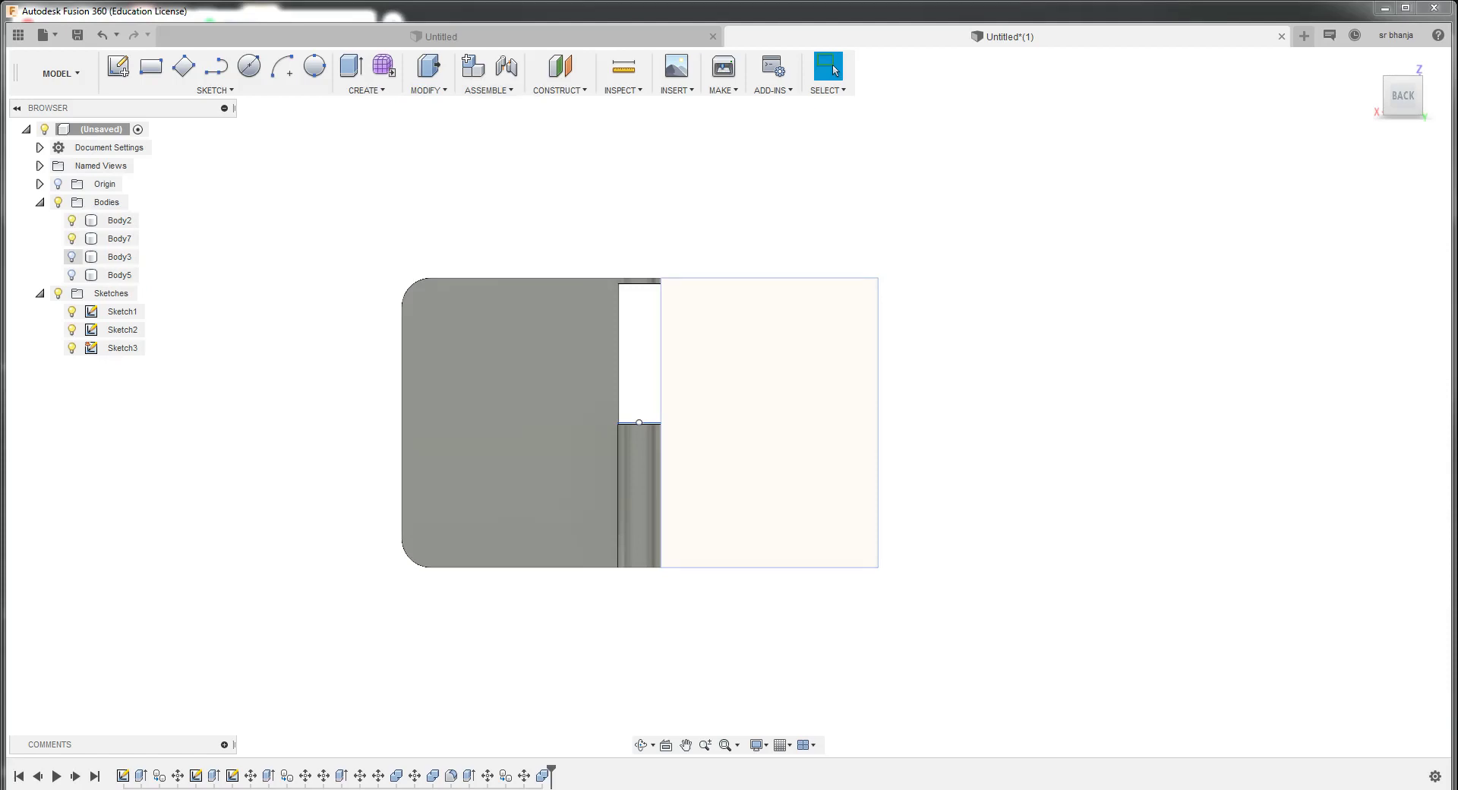
click(72, 238)
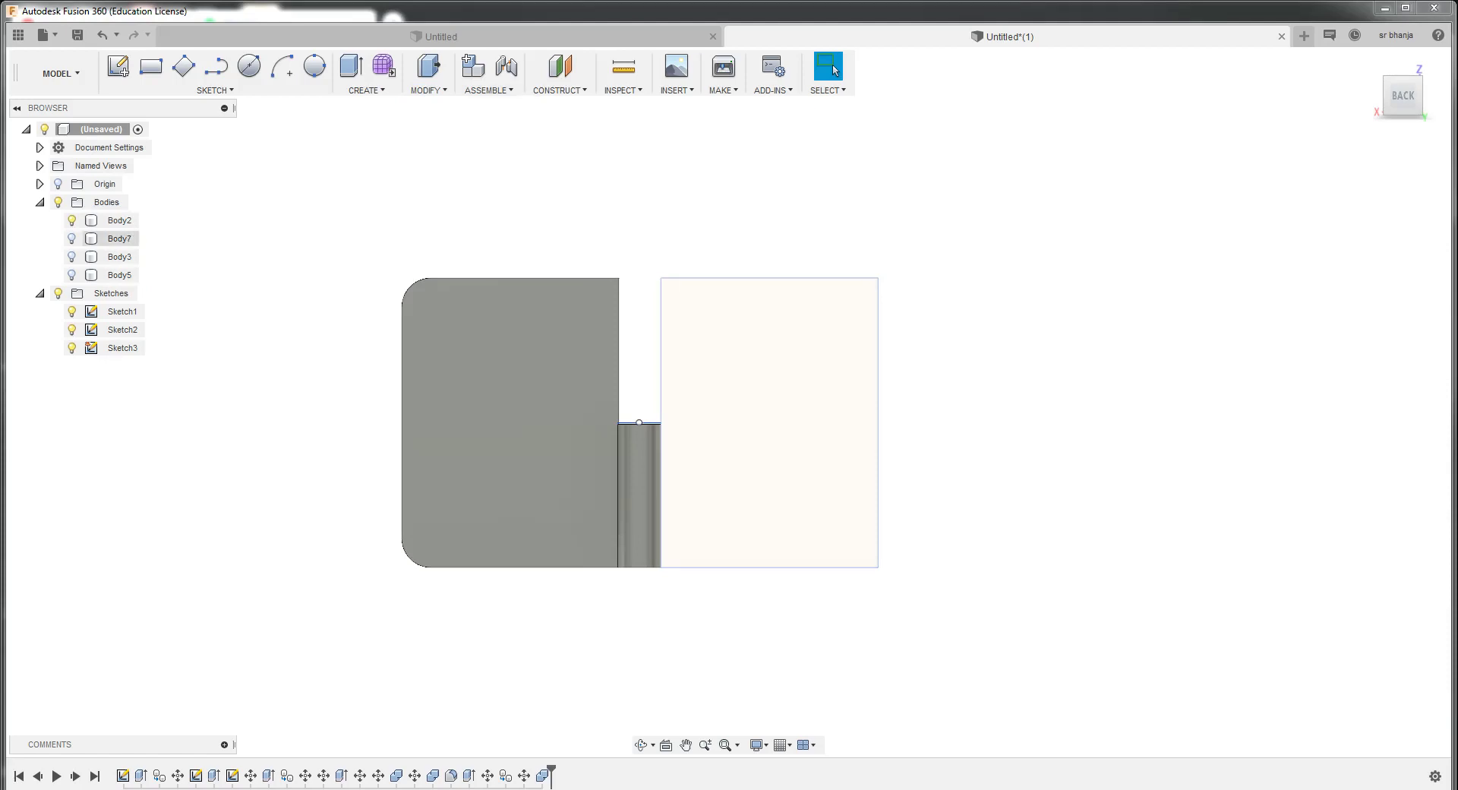
Show the pin Body5 and right leaf Body3, and drag Body7 to the bottom of the Bodies list
click(119, 239)
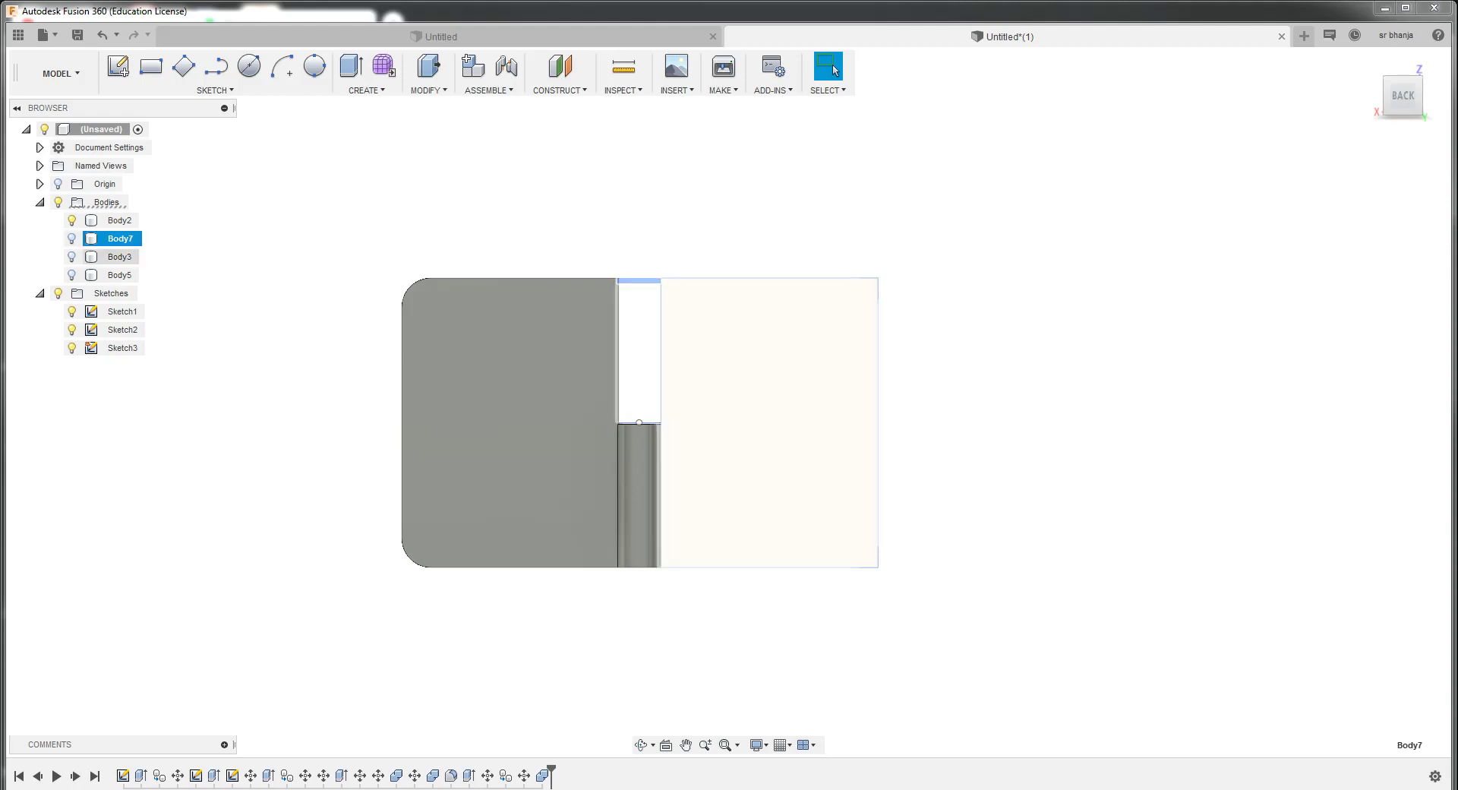
ctrl+click(120, 256)
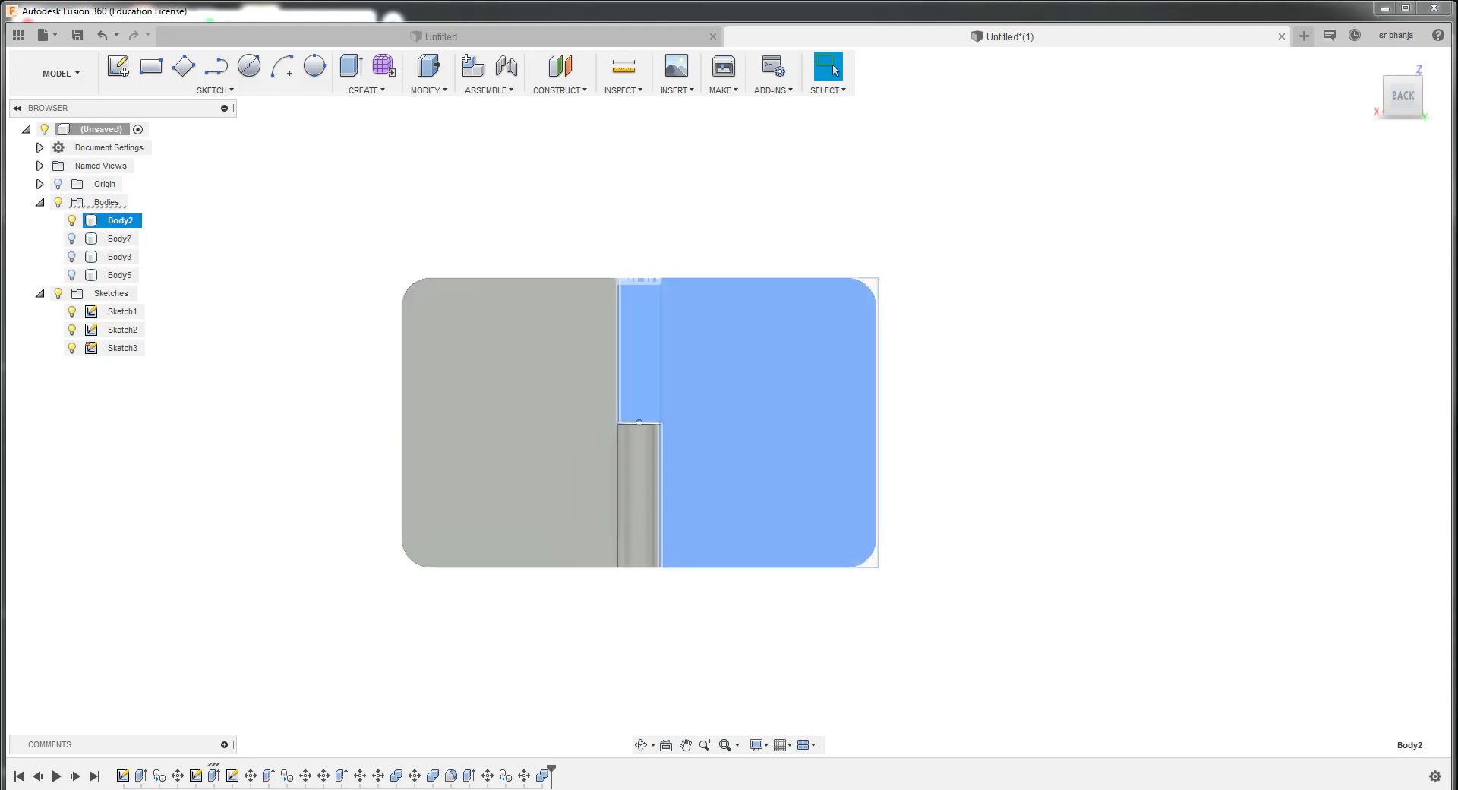
click(119, 239)
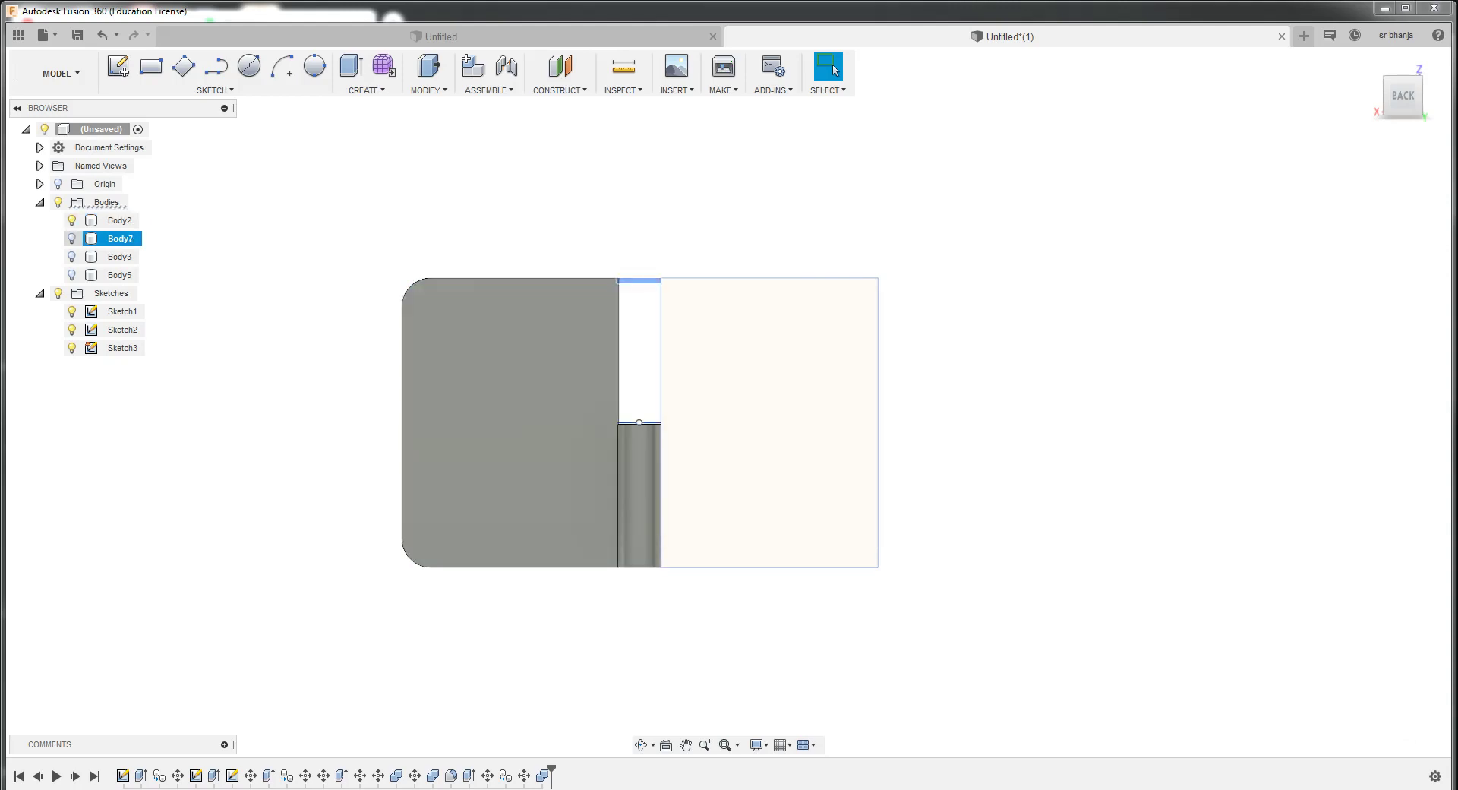
click(72, 275)
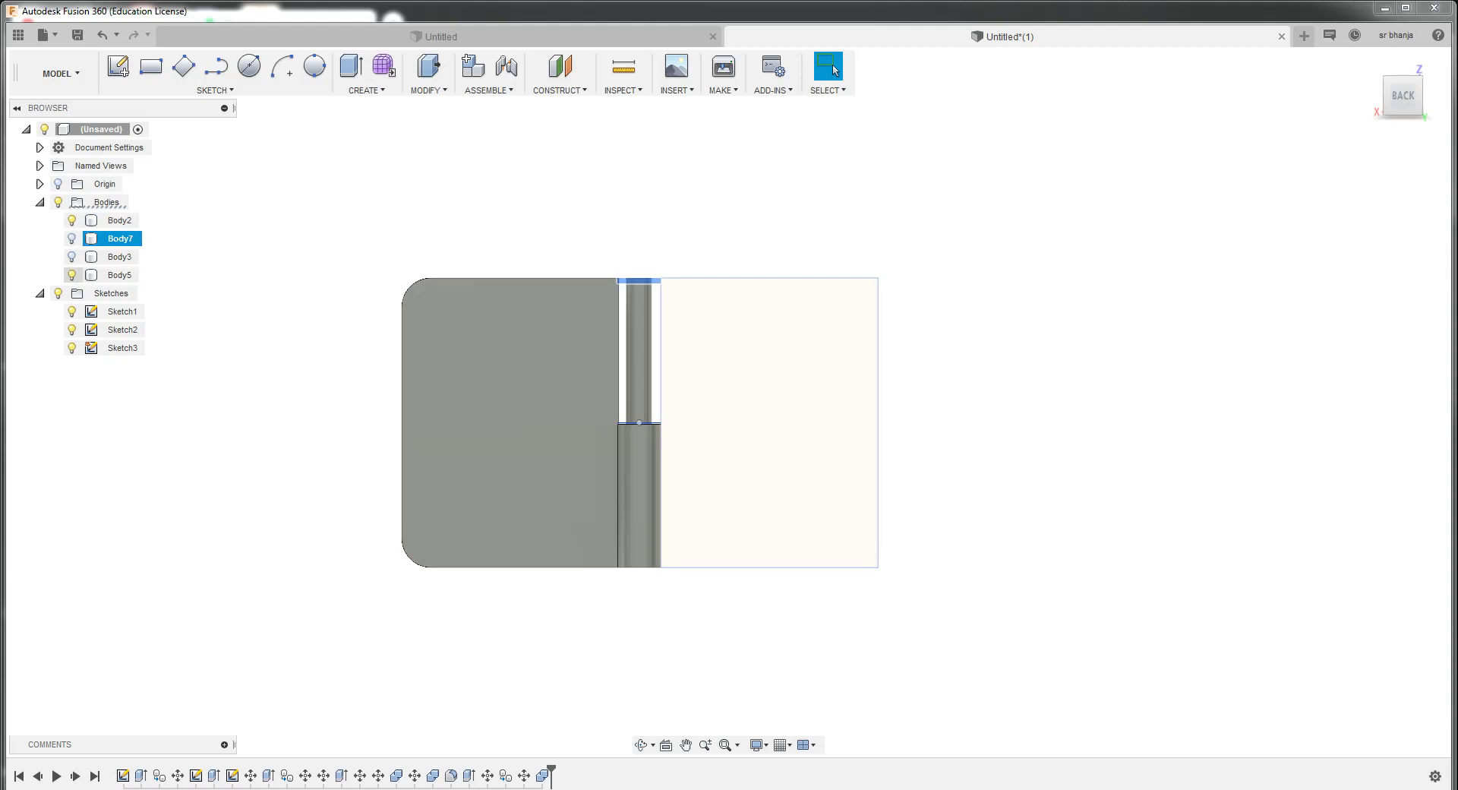
click(72, 256)
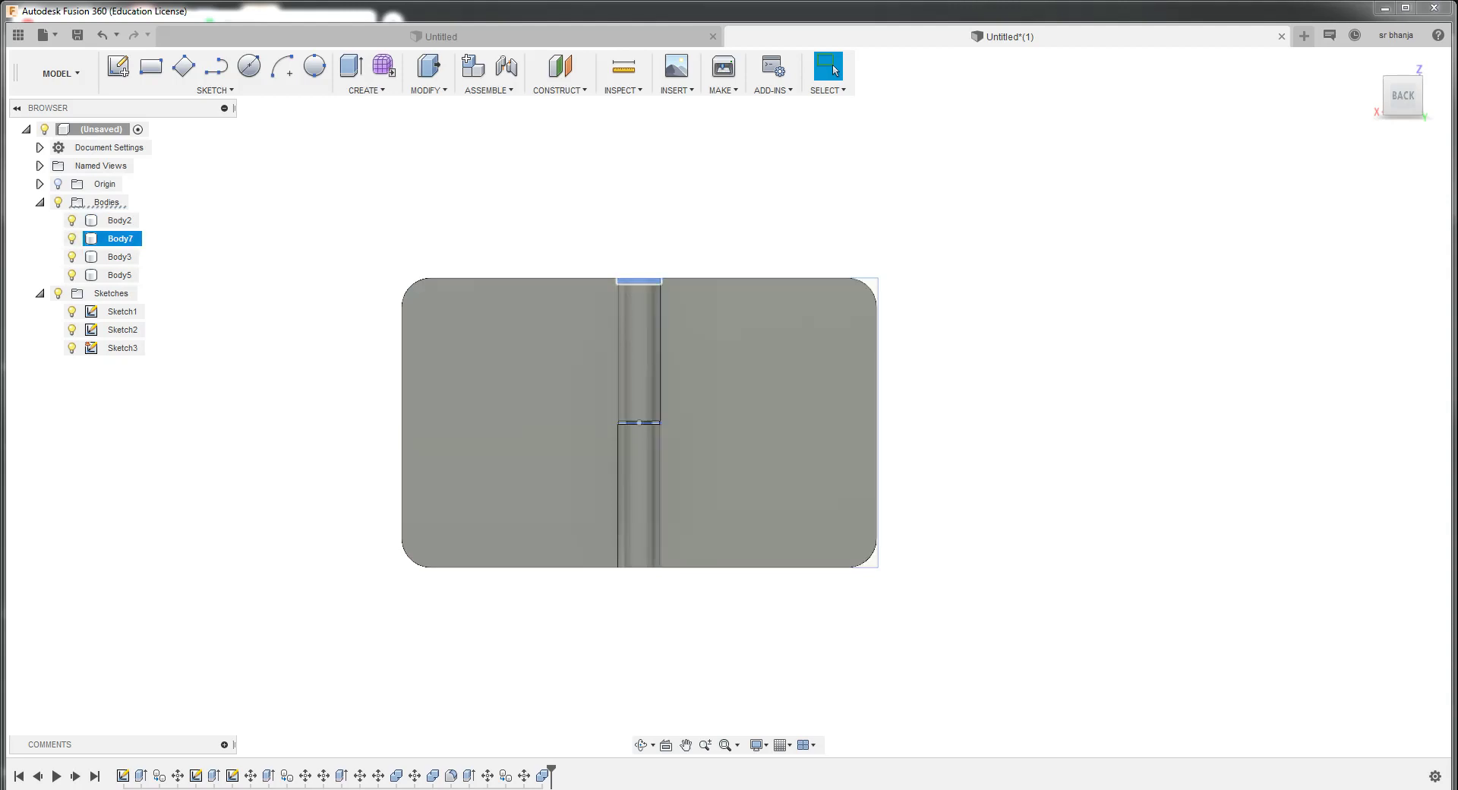
mouse_move(120, 238)
mouse_down()
mouse_move(144, 262)
mouse_move(145, 293)
mouse_up()
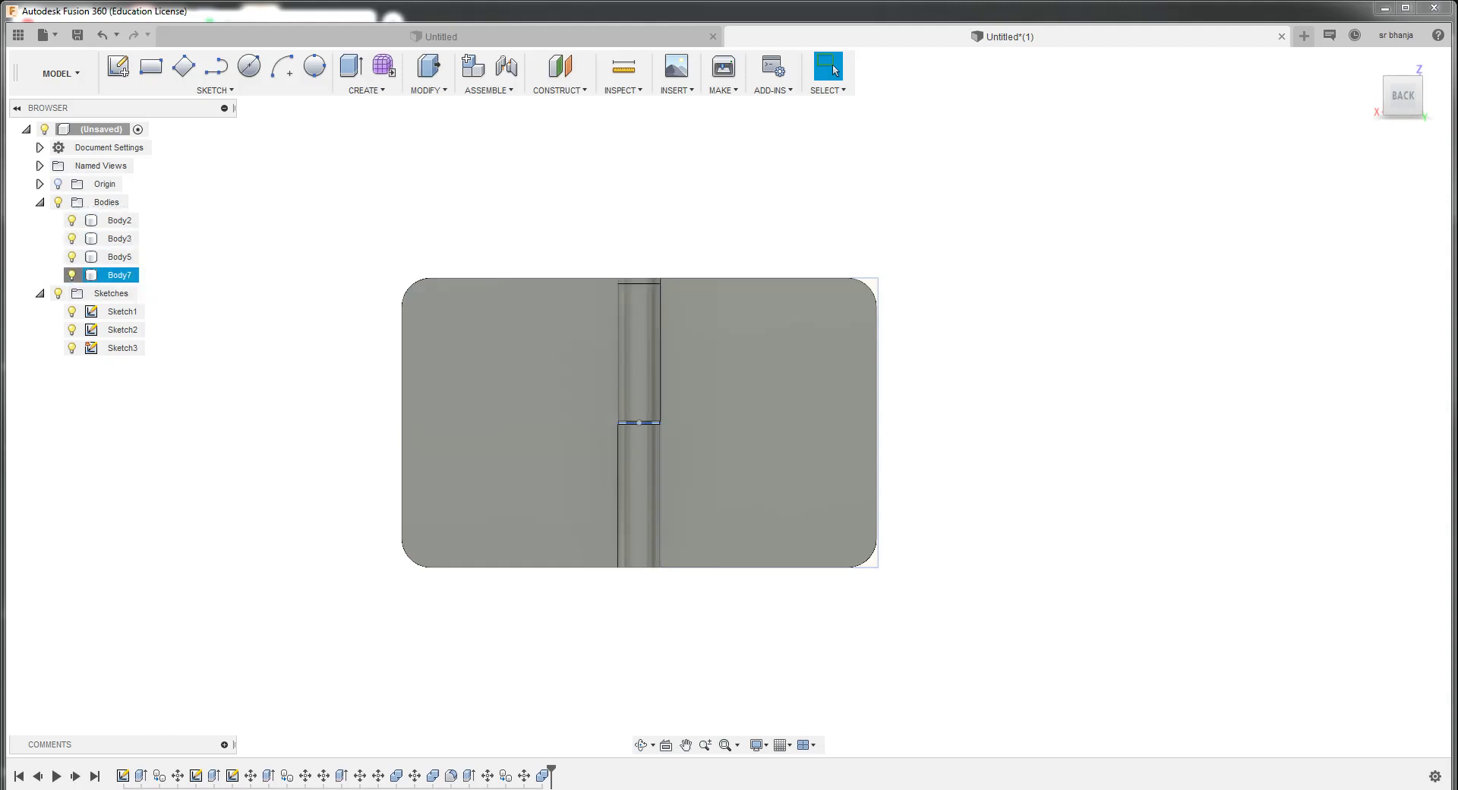
Hide Body3 and Body2 so only the pin and Body7 remain visible
click(72, 274)
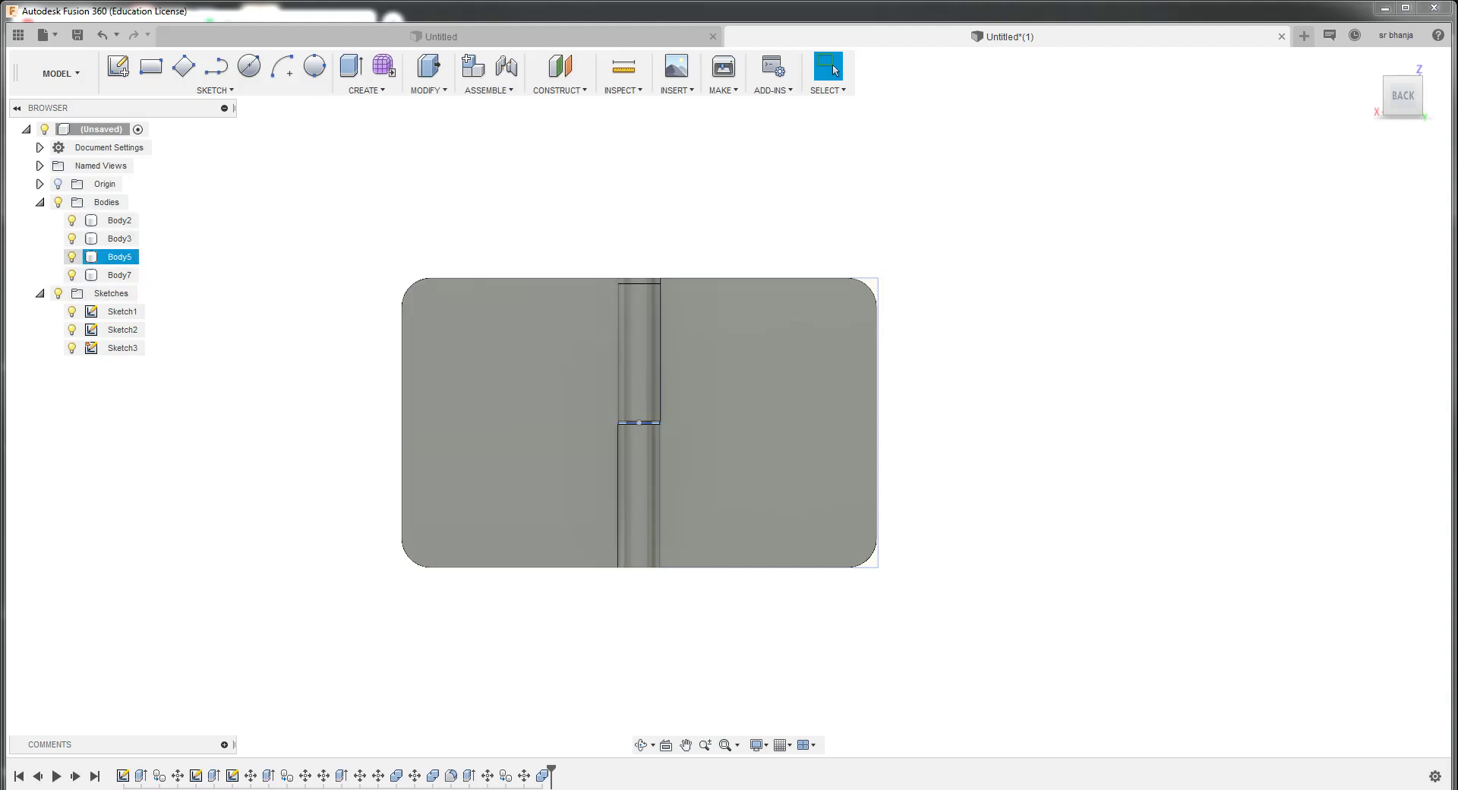
click(119, 239)
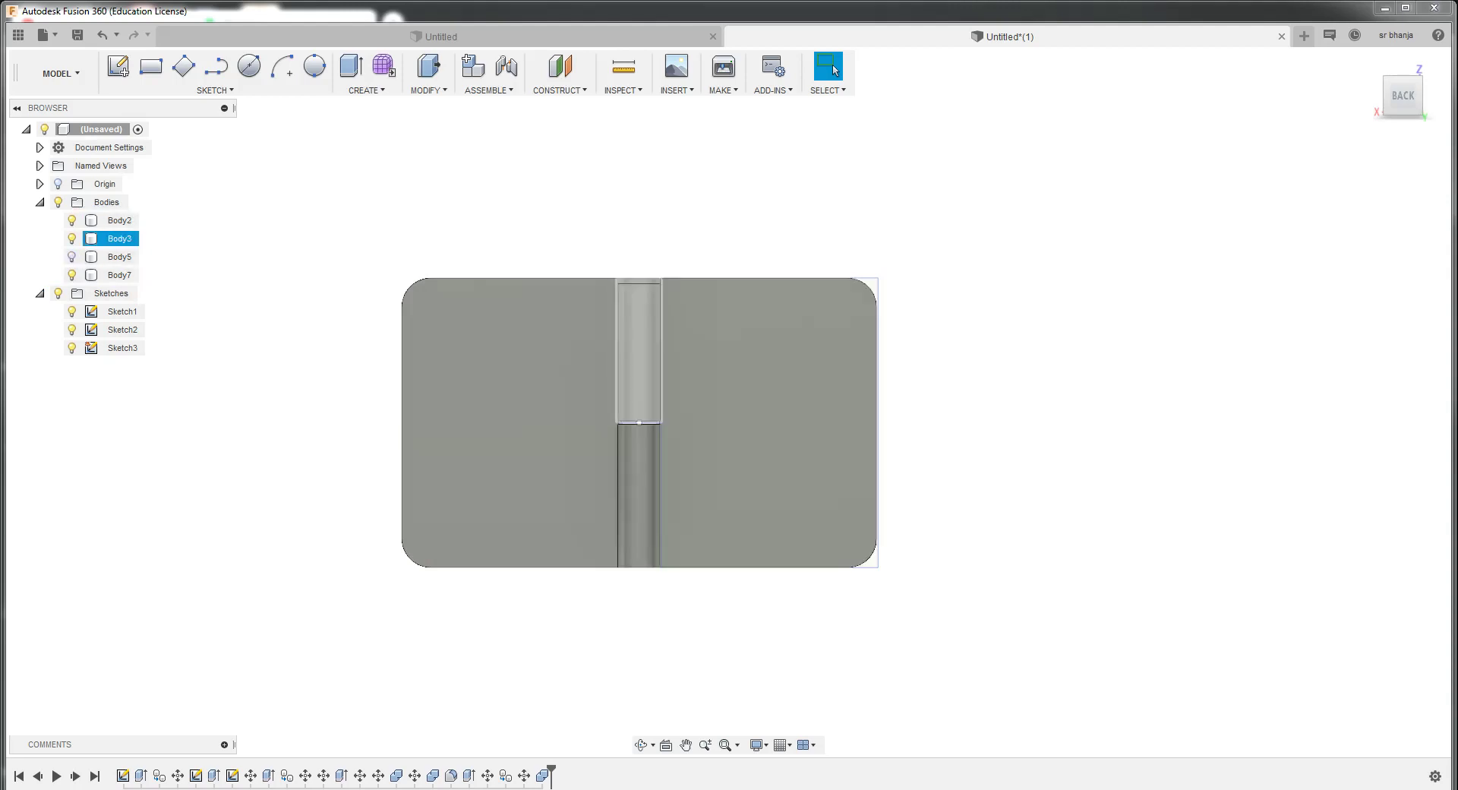
click(72, 238)
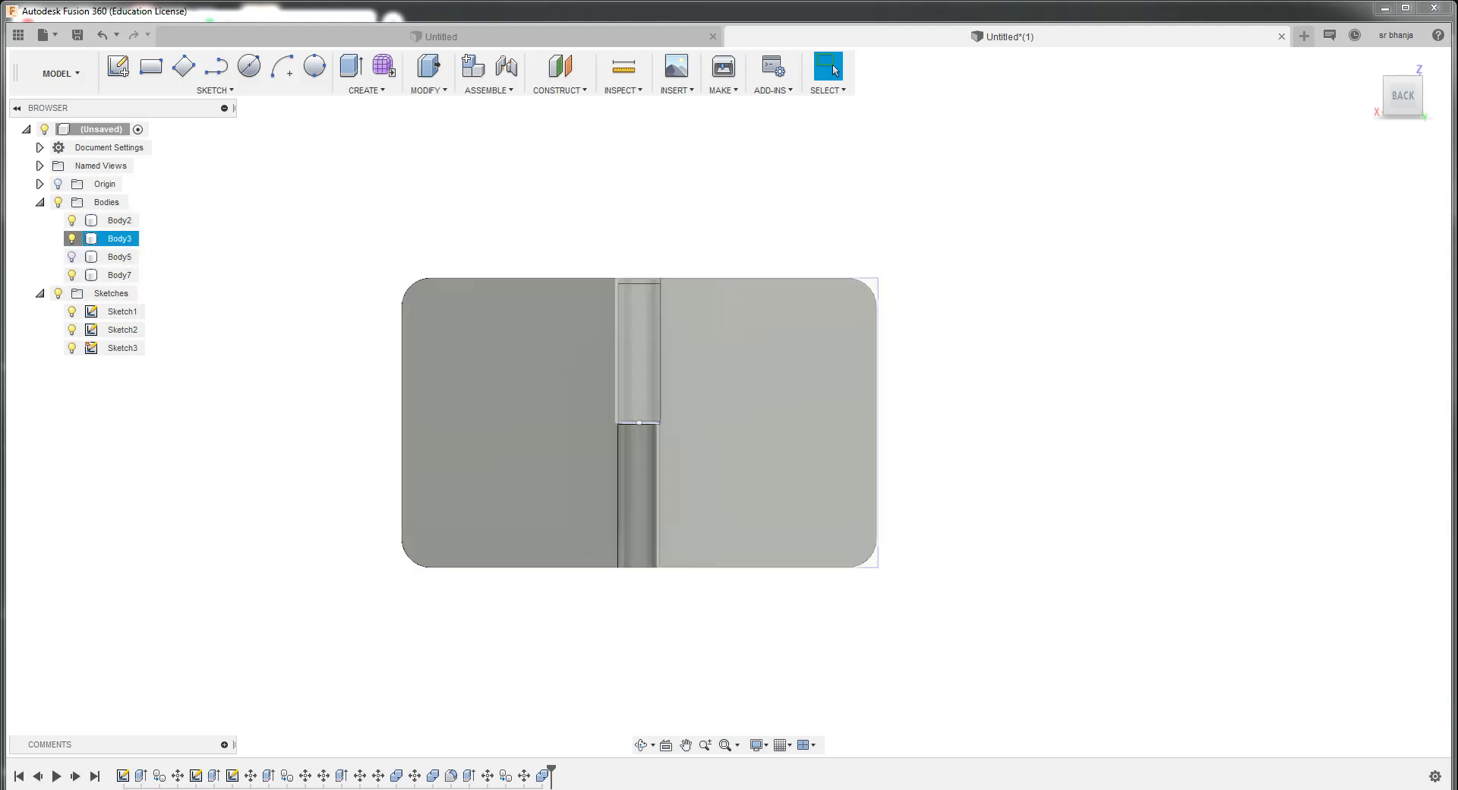
click(91, 221)
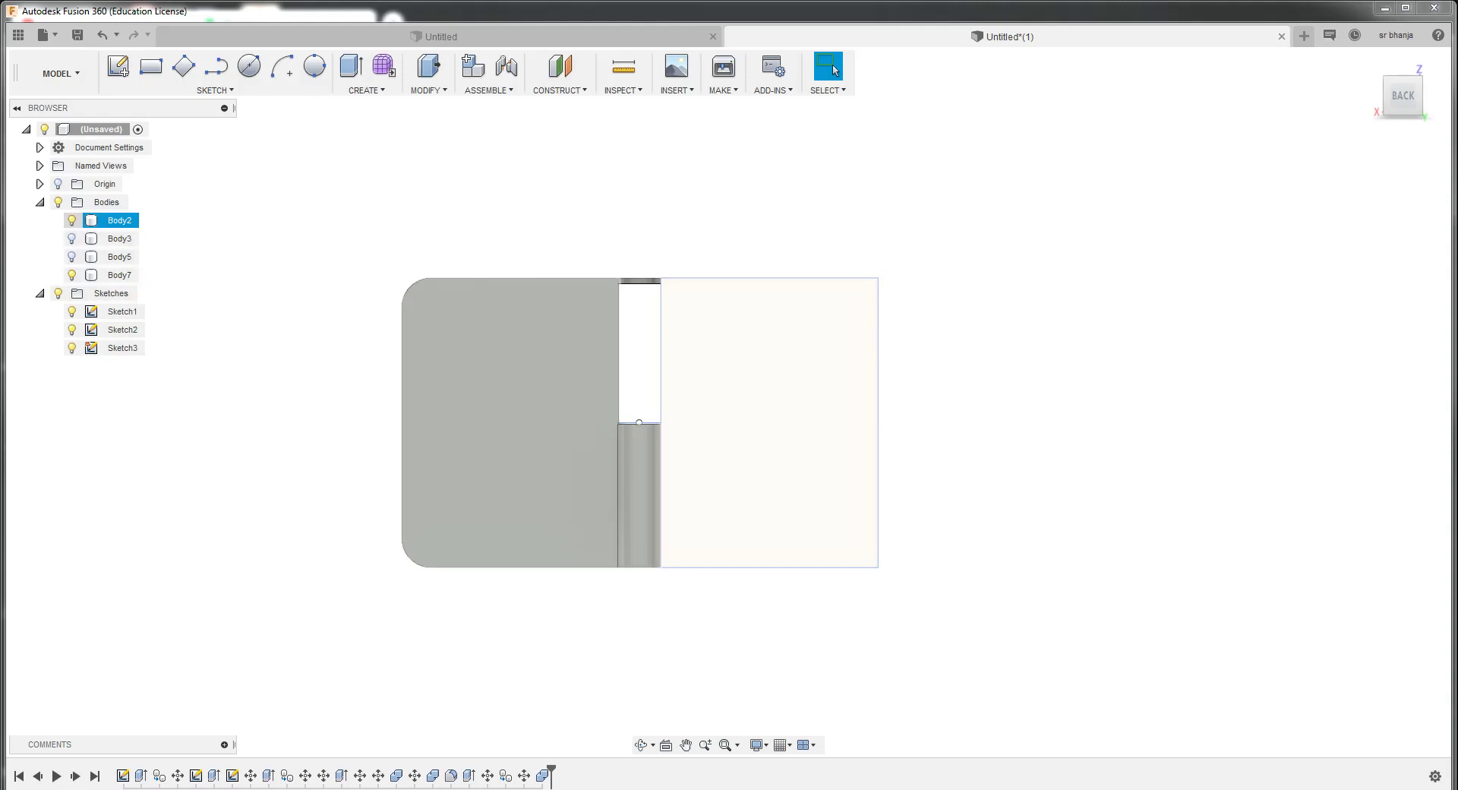
click(71, 220)
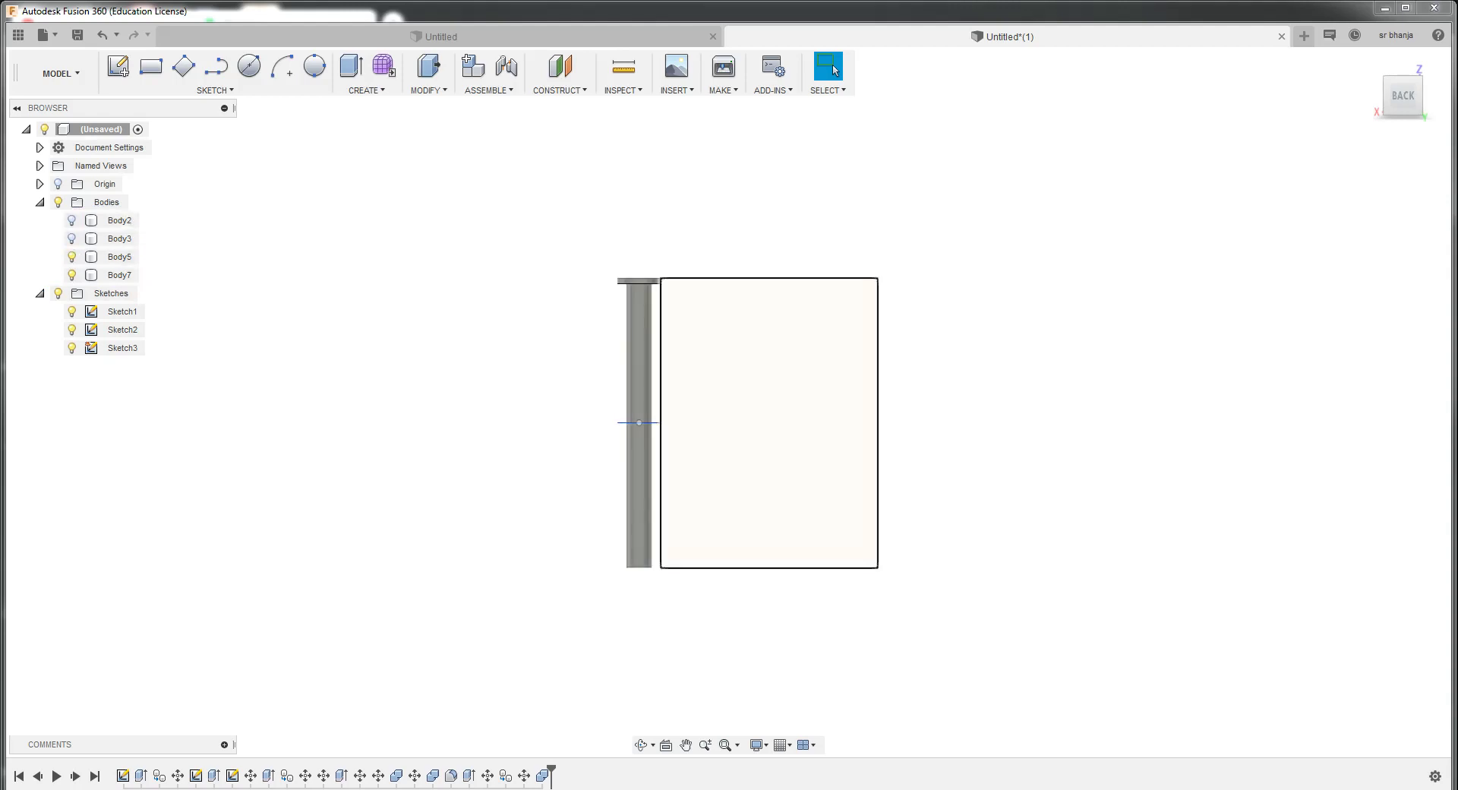
Extrude the pin's top circular face -5 mm as a cut into the Body7 cap, hiding Body5
scroll(644, 270, up, 3)
click(120, 257)
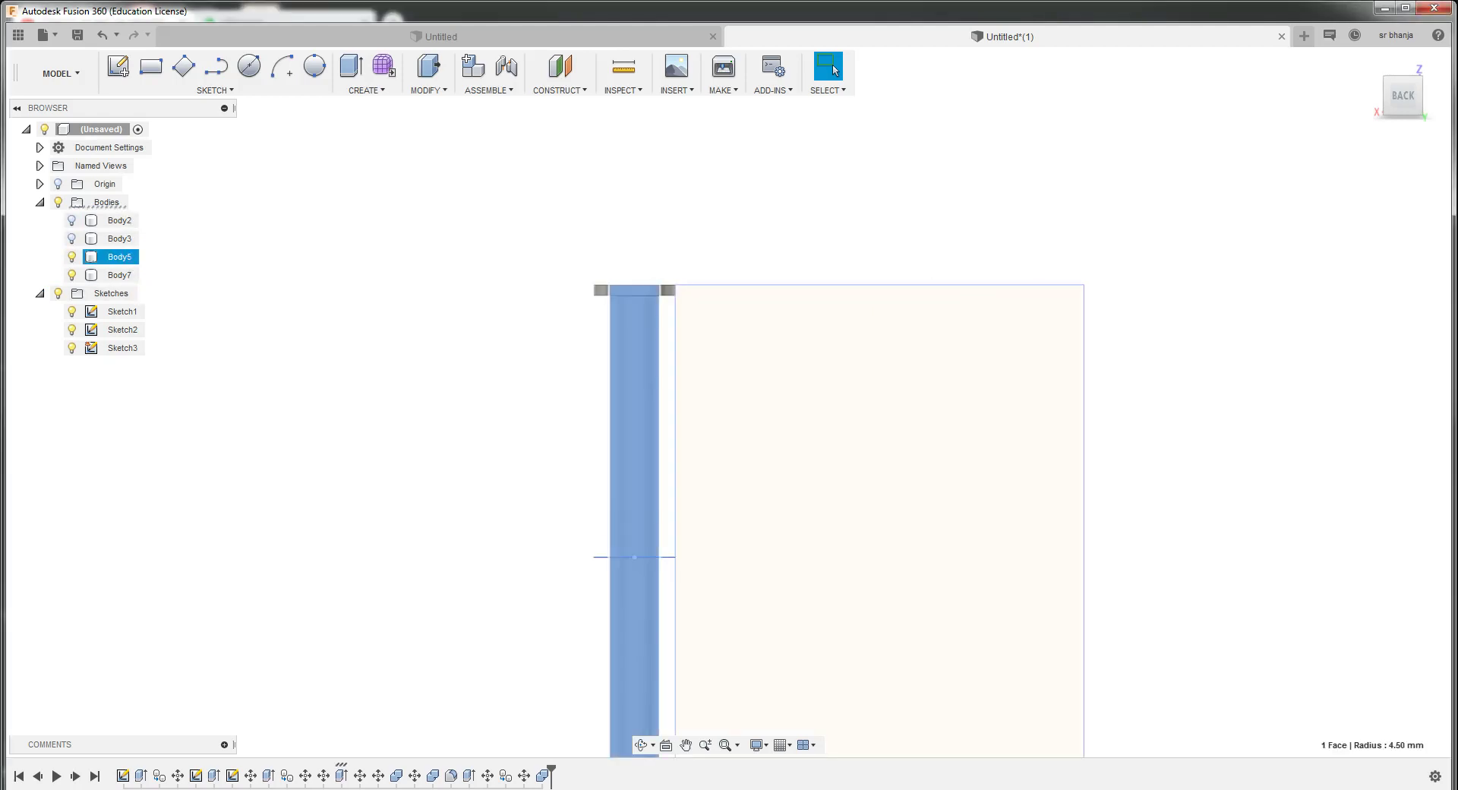
shift+middle_drag(728, 401, 748, 456)
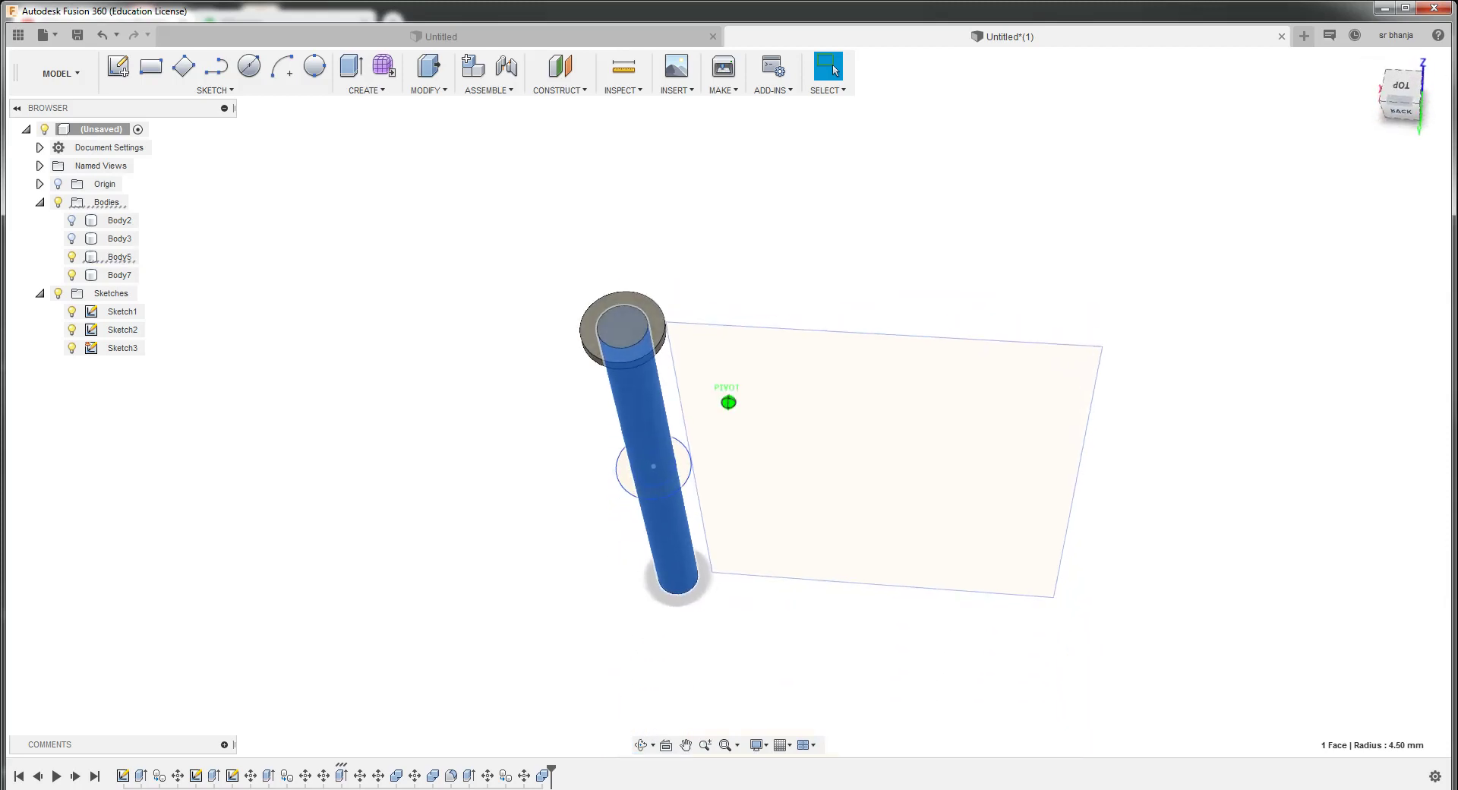
click(622, 326)
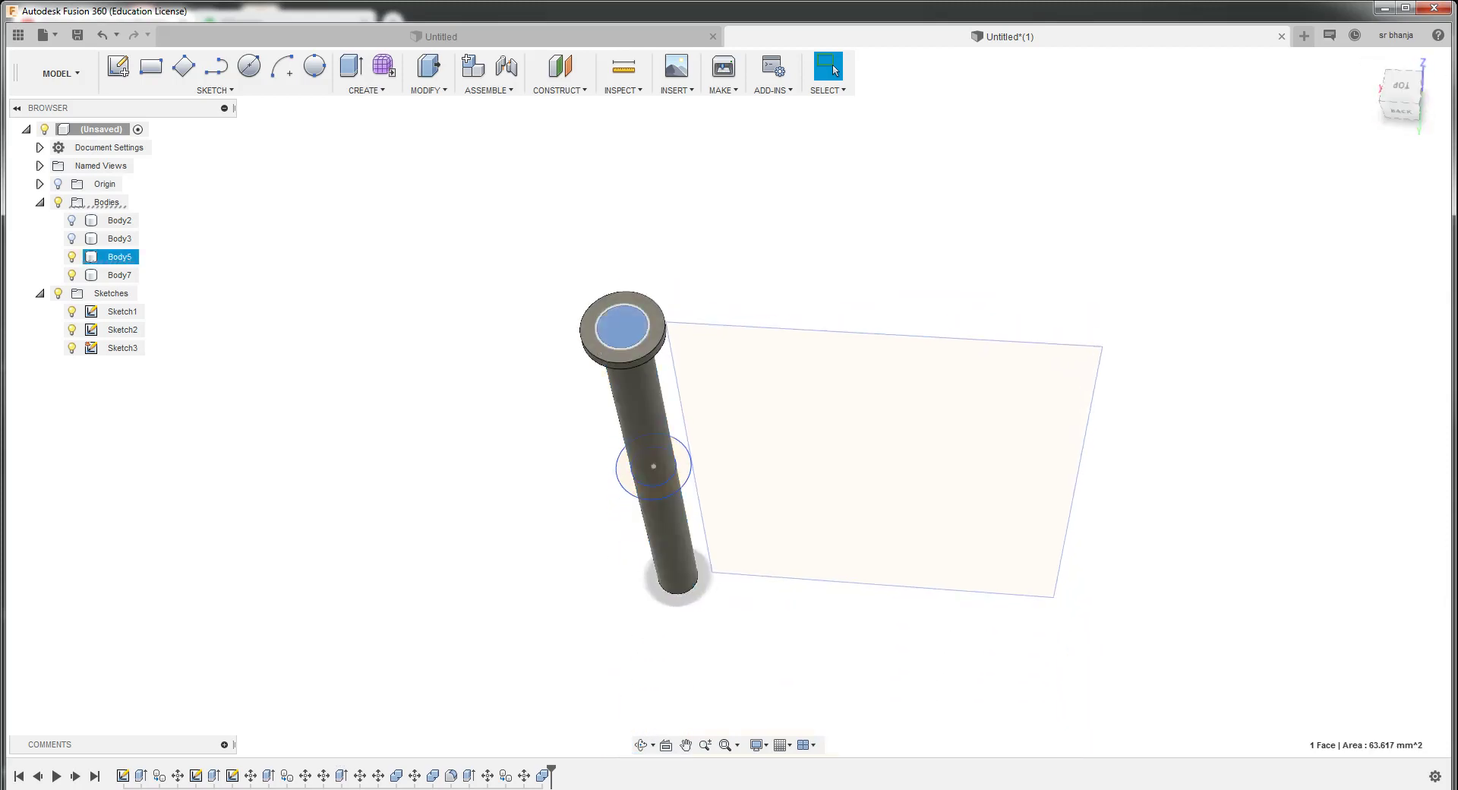
key(e)
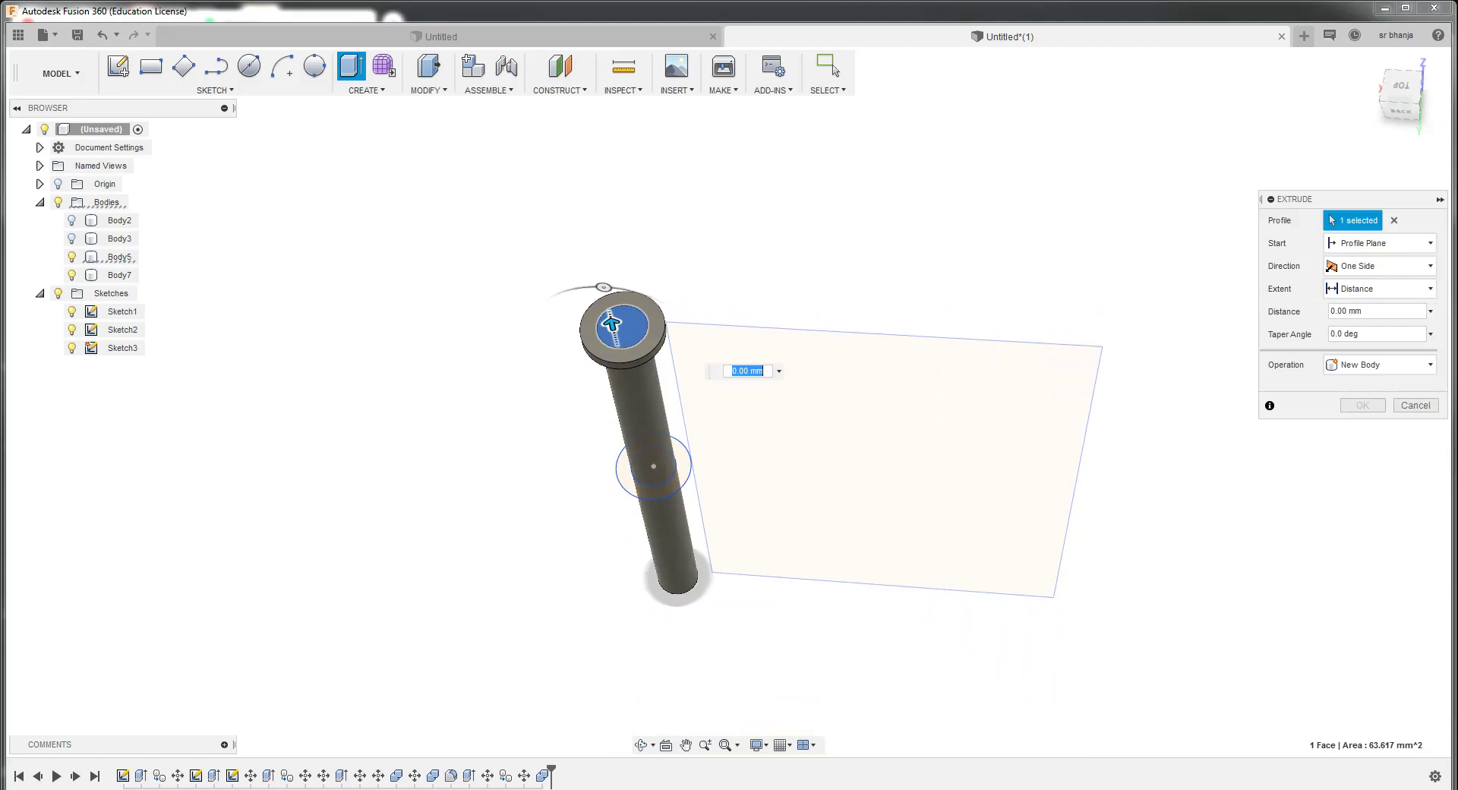
drag(611, 324, 620, 357)
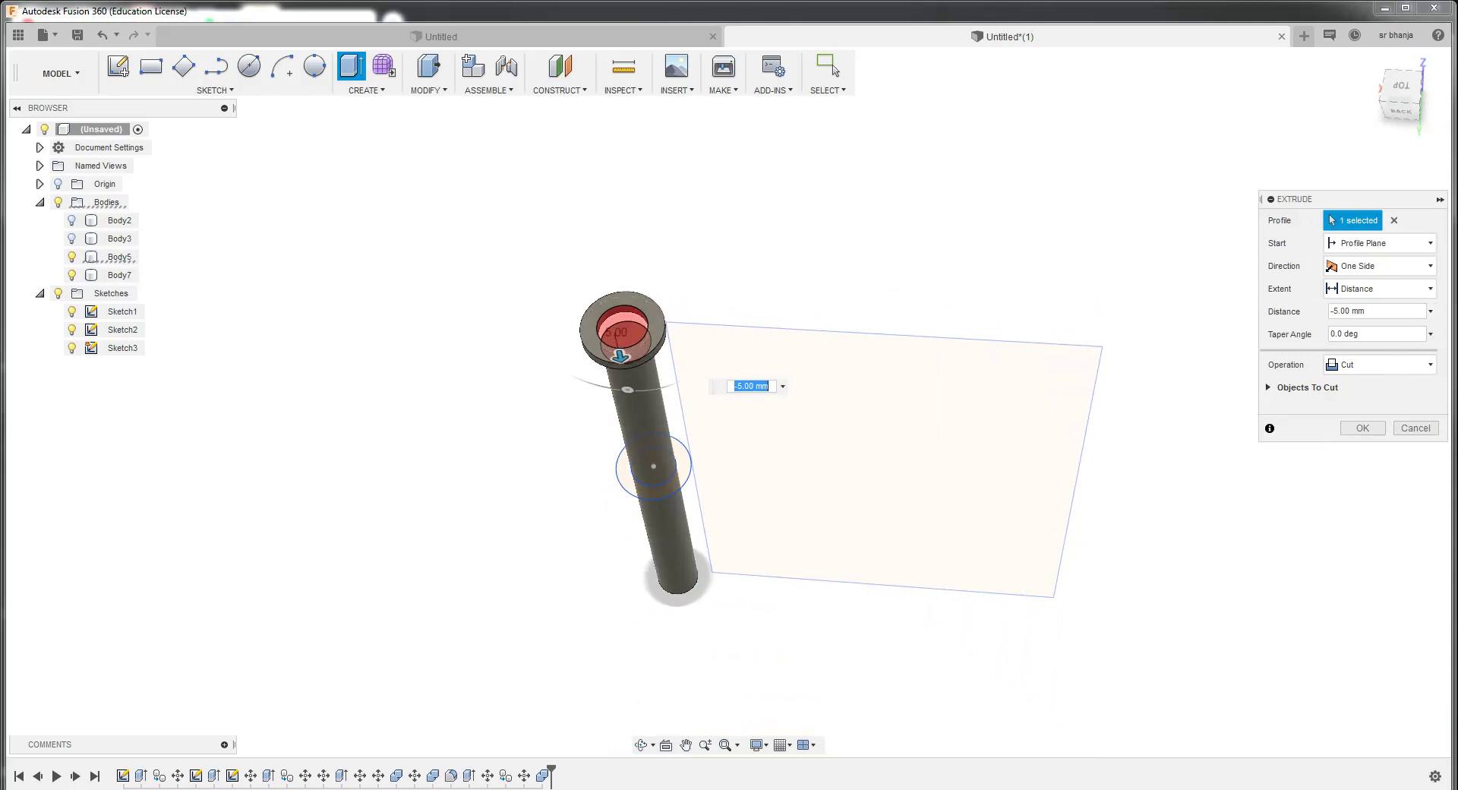
click(71, 257)
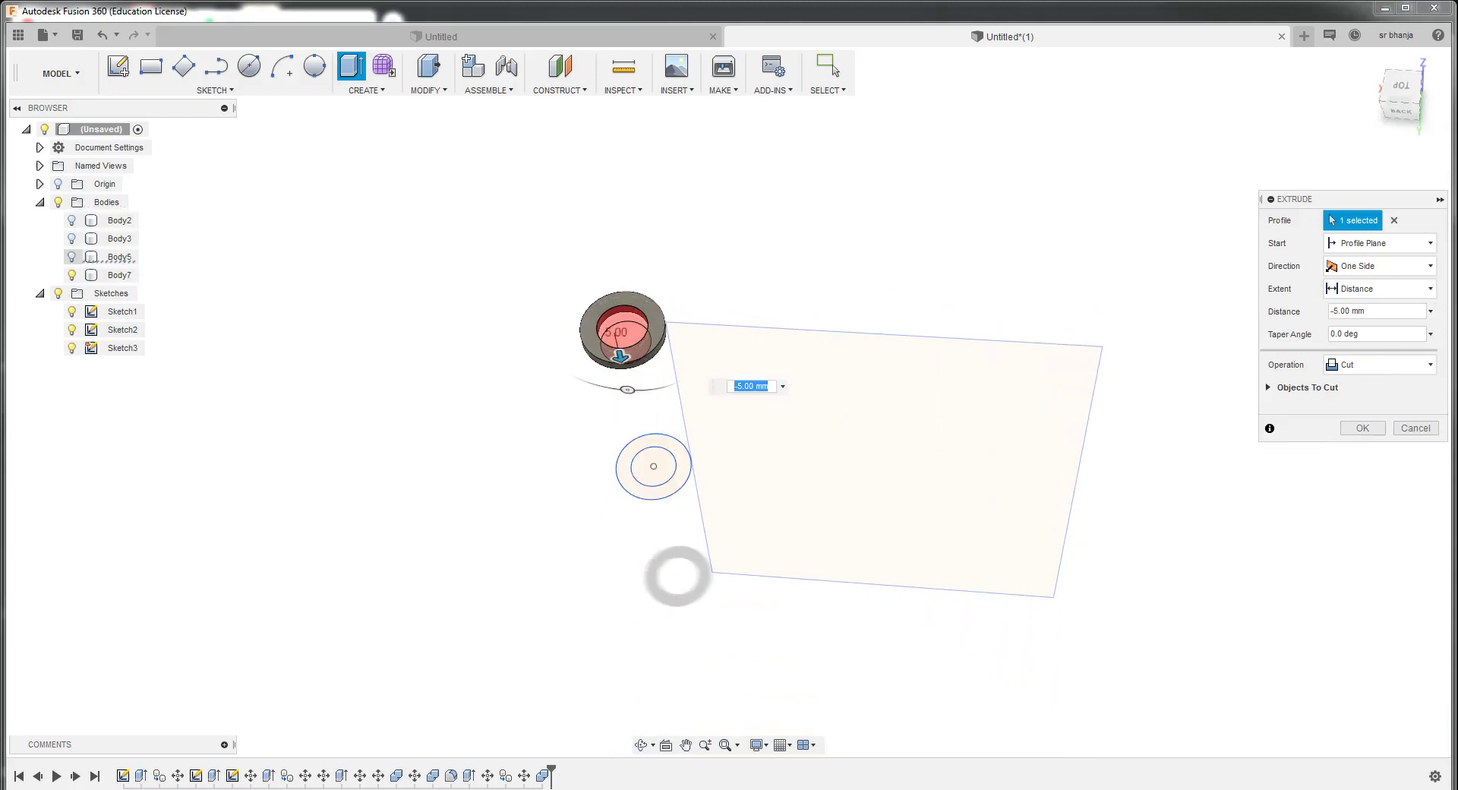
click(119, 275)
click(833, 70)
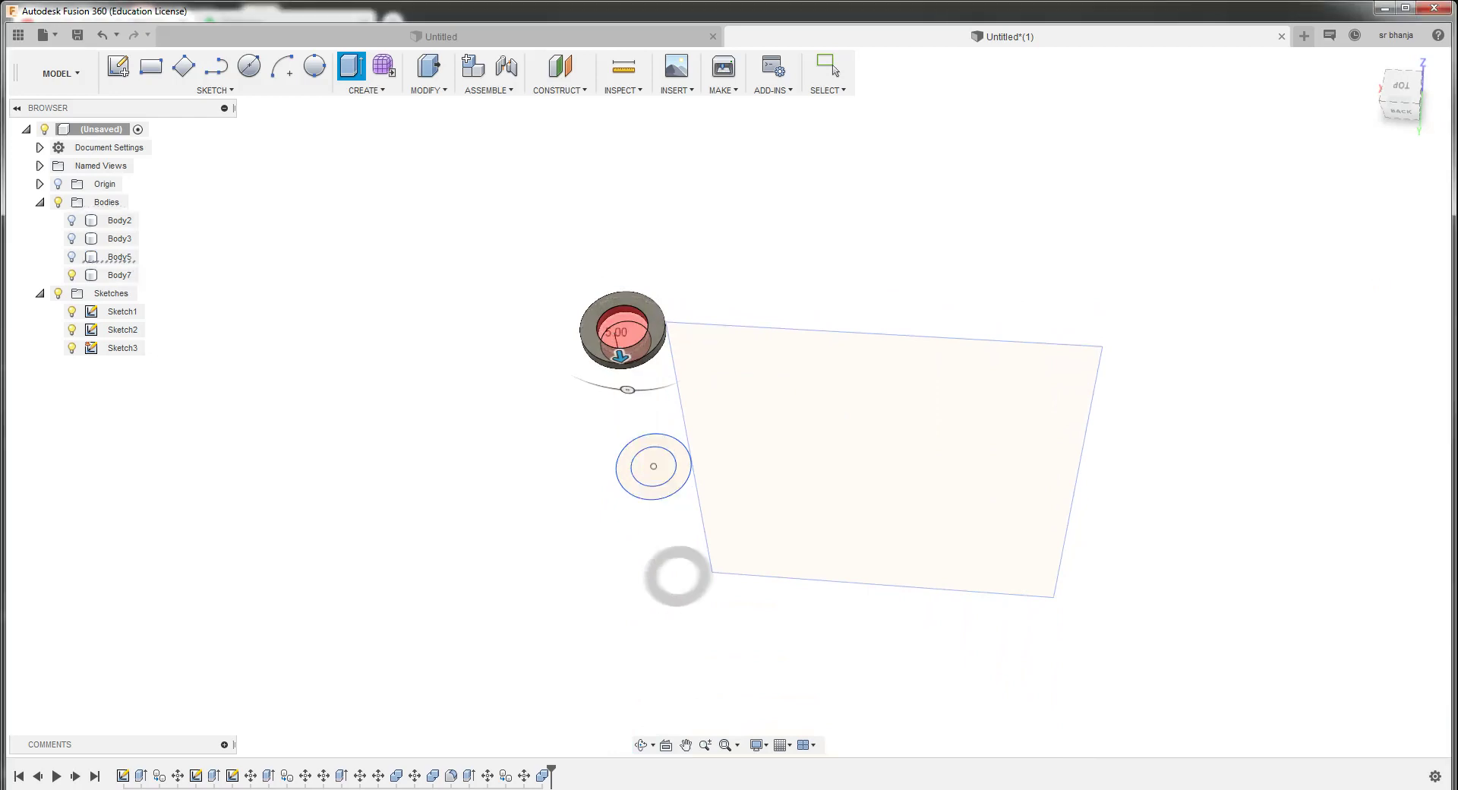
click(622, 326)
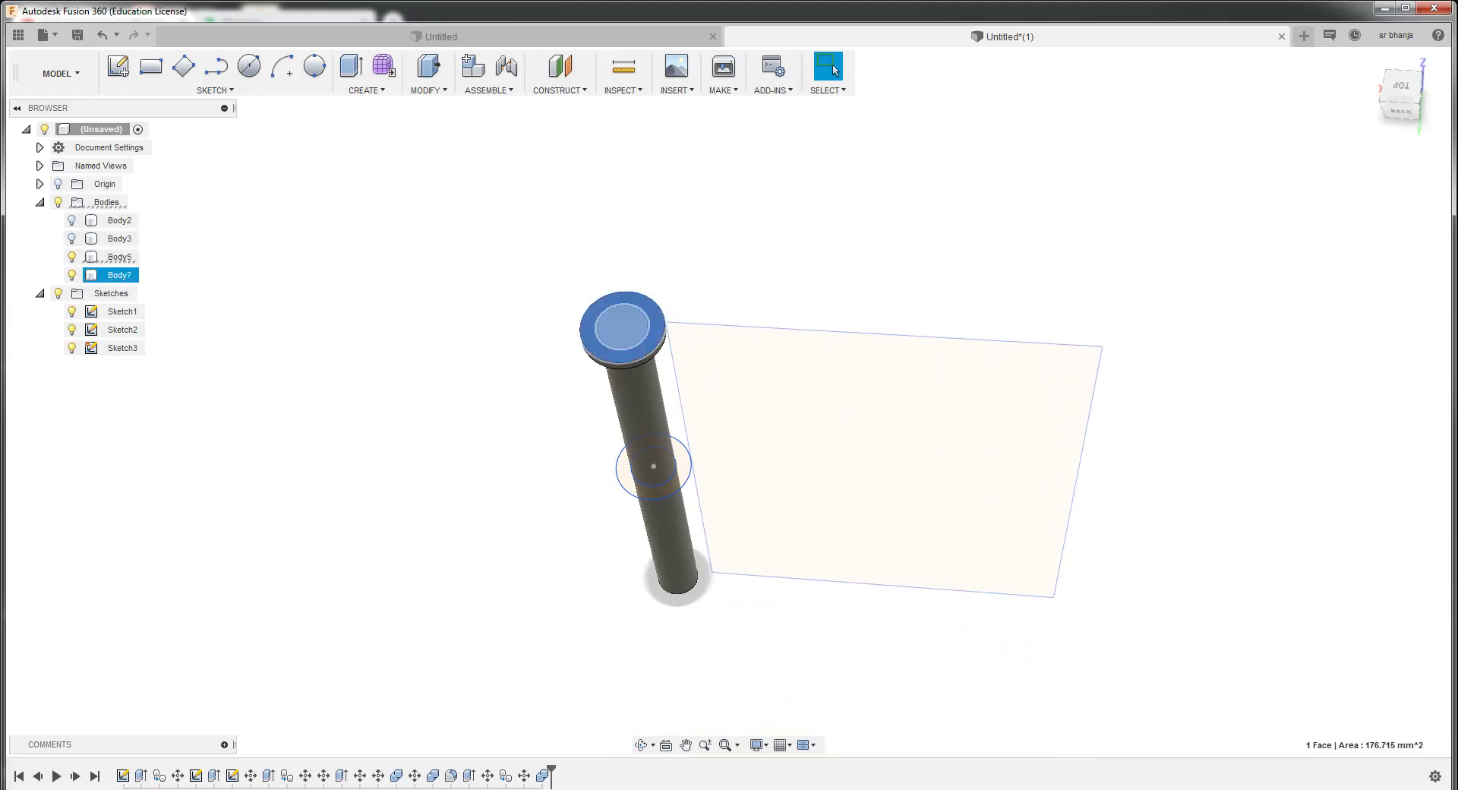
Hide the cap Body7 so only the pin Body5 is shown
click(622, 326)
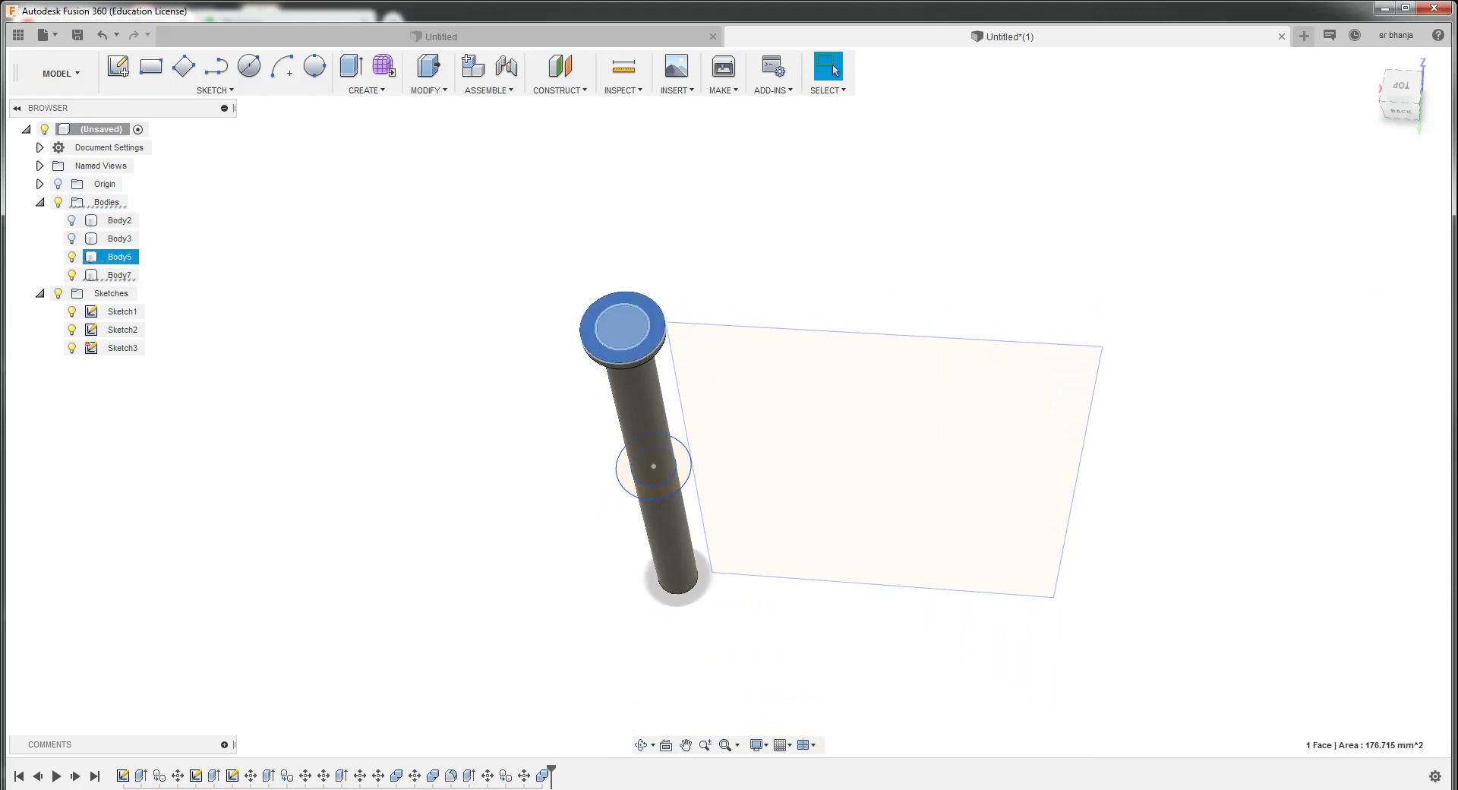
click(73, 257)
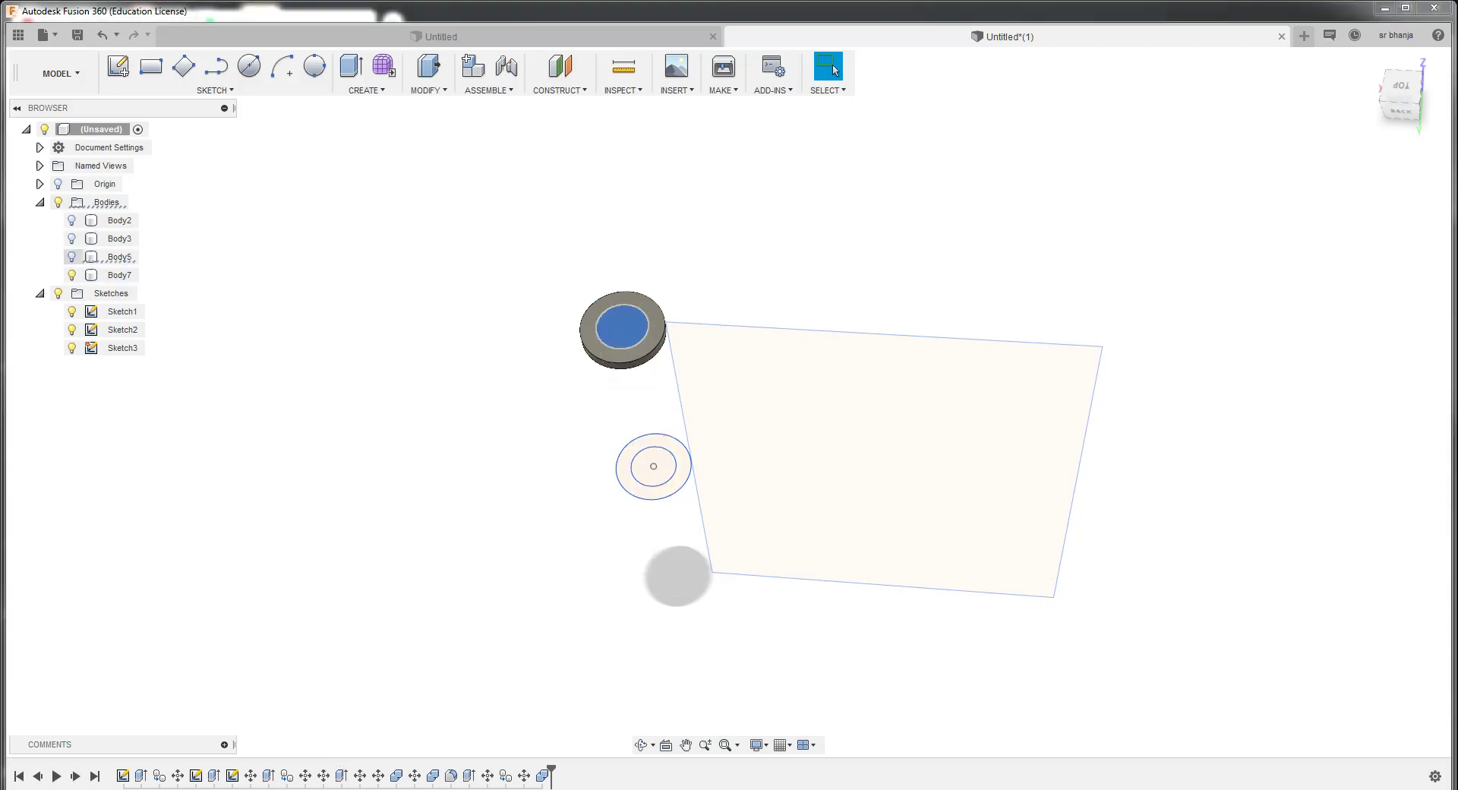
click(72, 257)
click(72, 275)
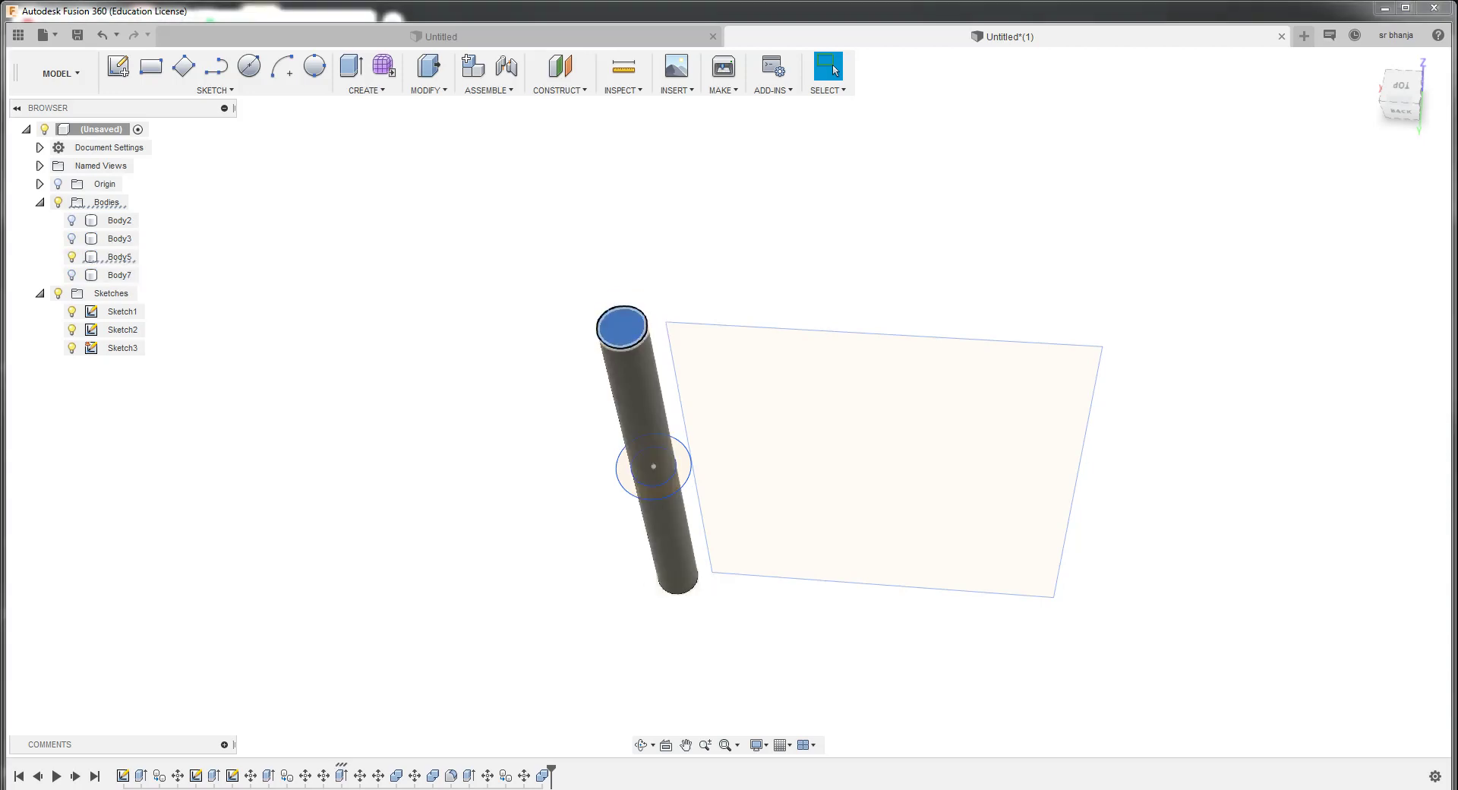
click(119, 256)
key(Escape)
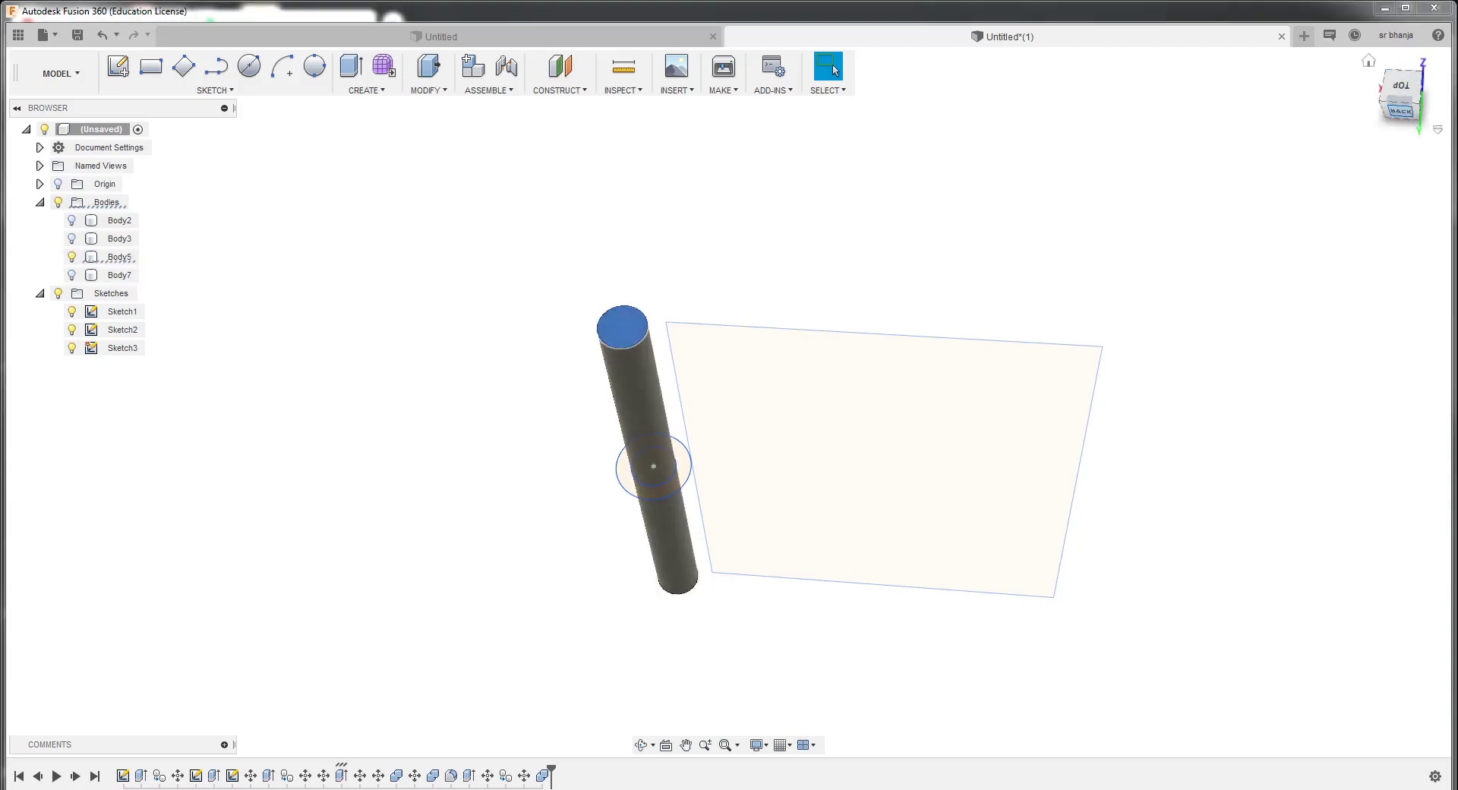
From the BACK view, extrude the pin's top face -2.5 mm as a cut
click(1400, 110)
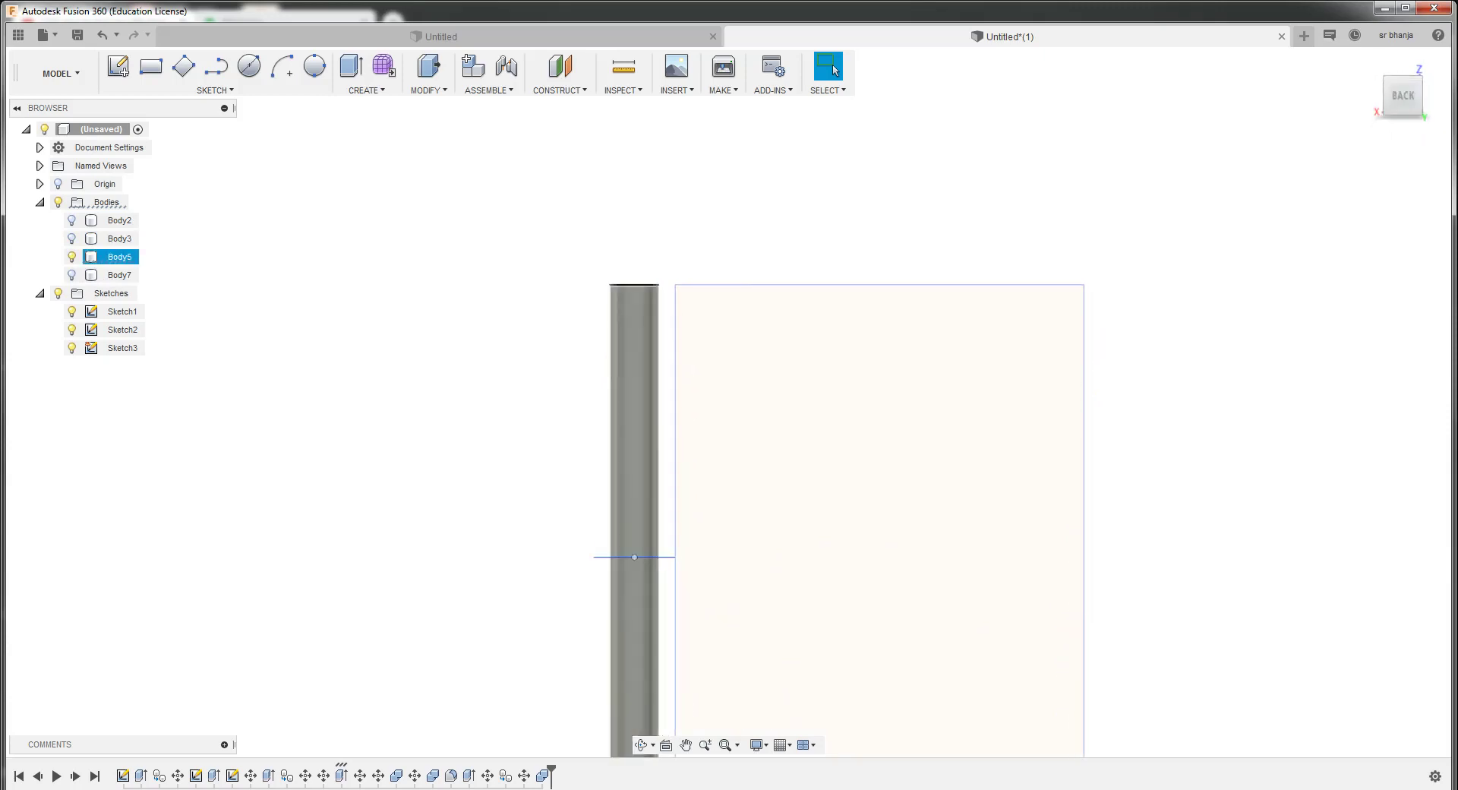
key(e)
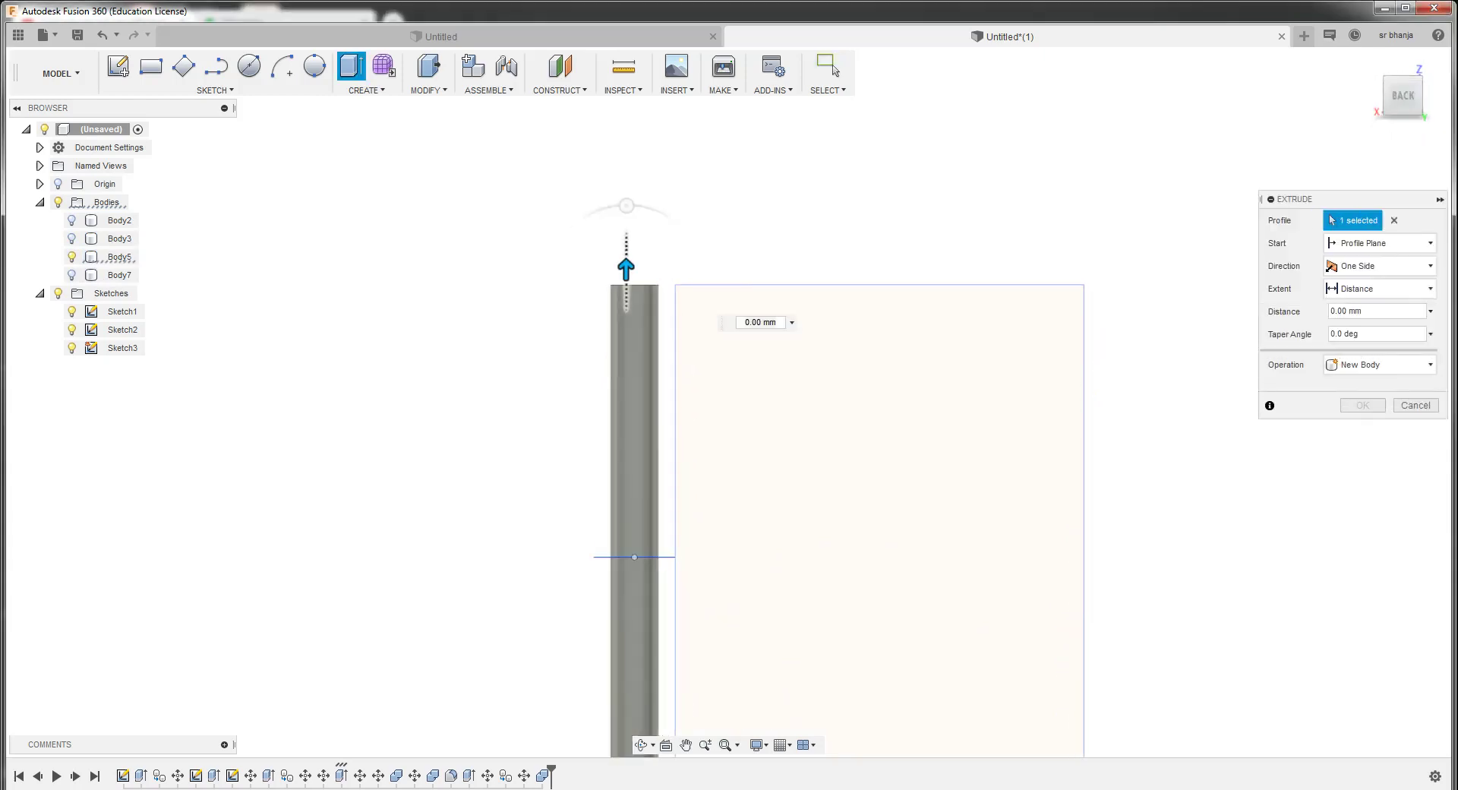
drag(626, 267, 626, 328)
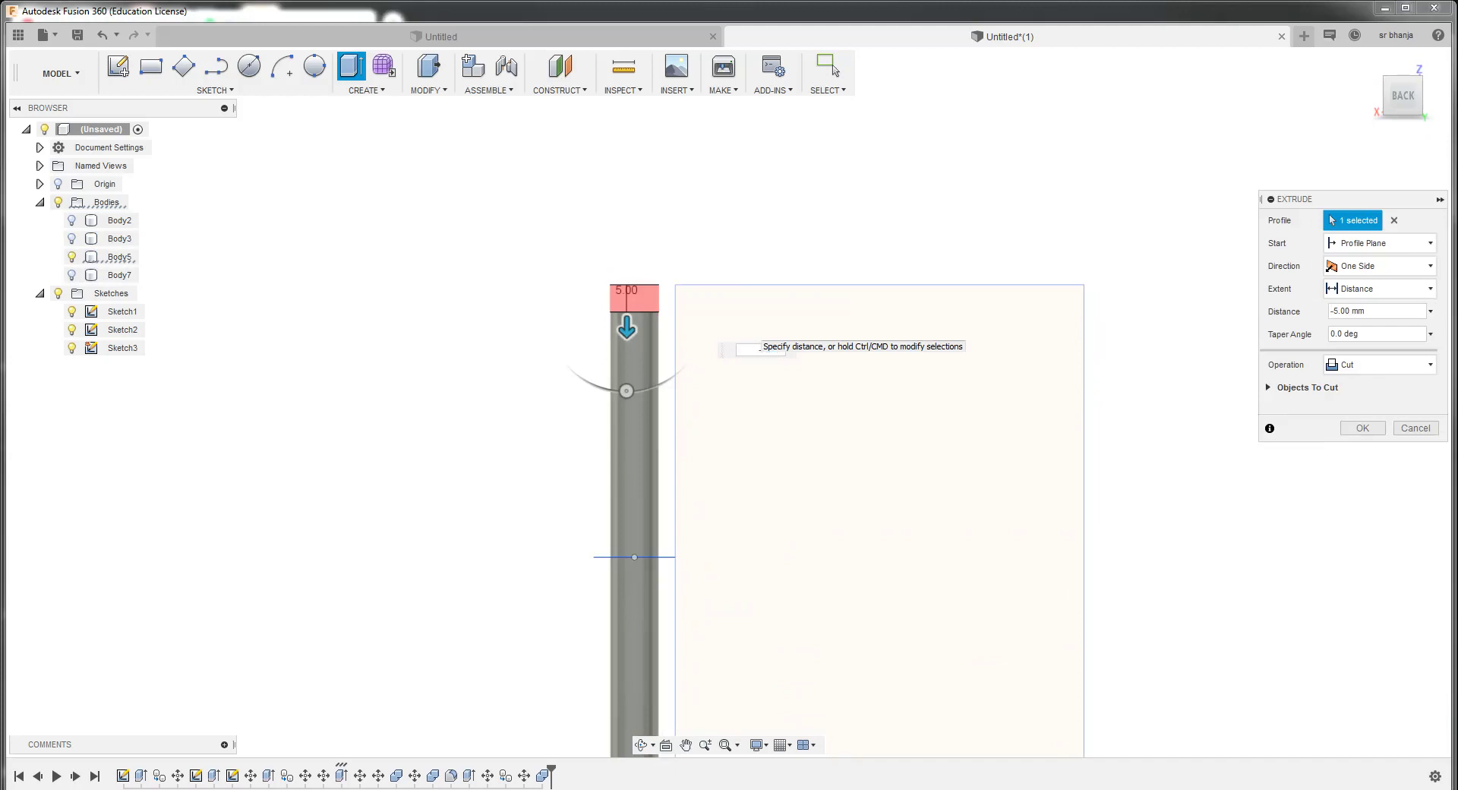
text(2.5)
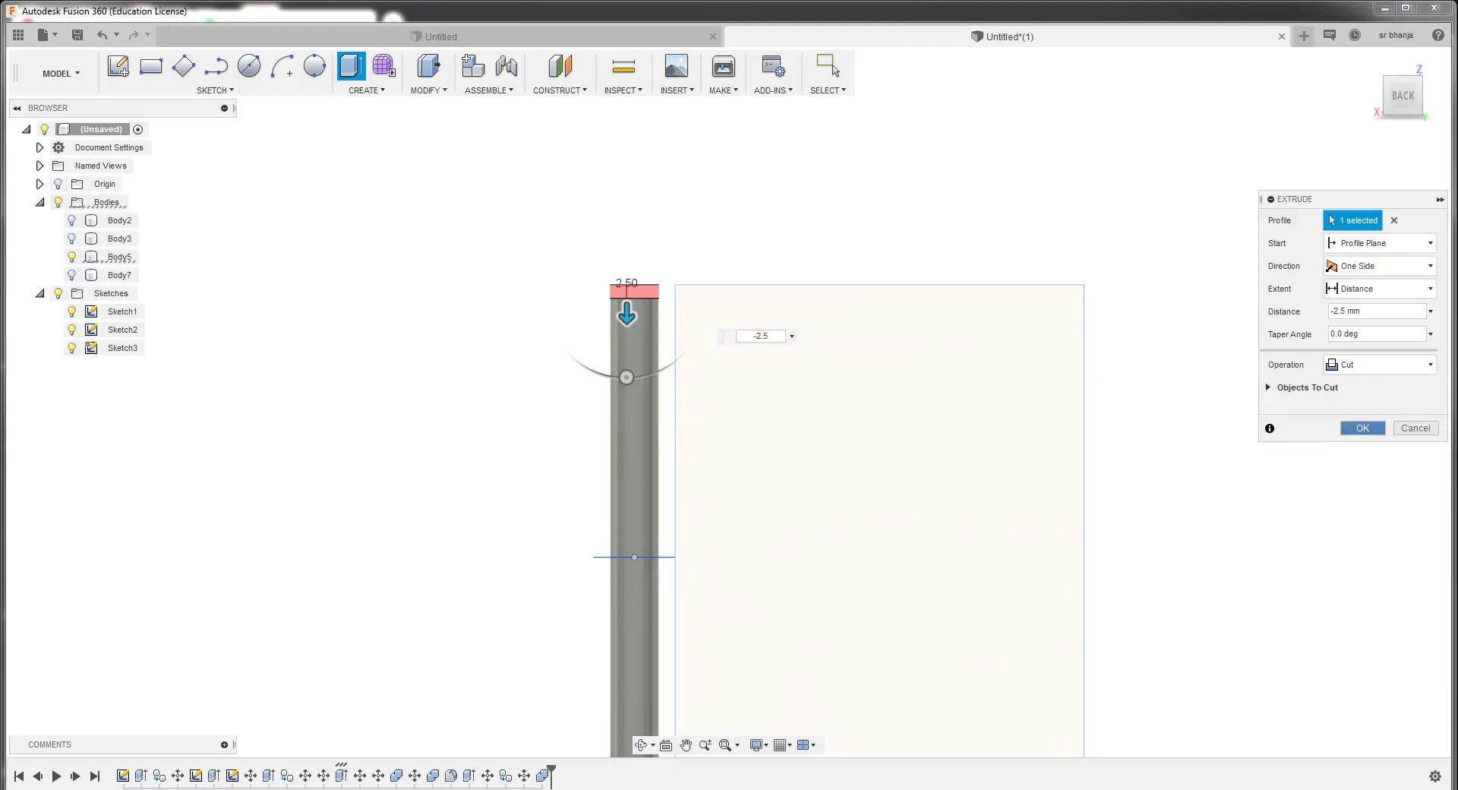
key(Return)
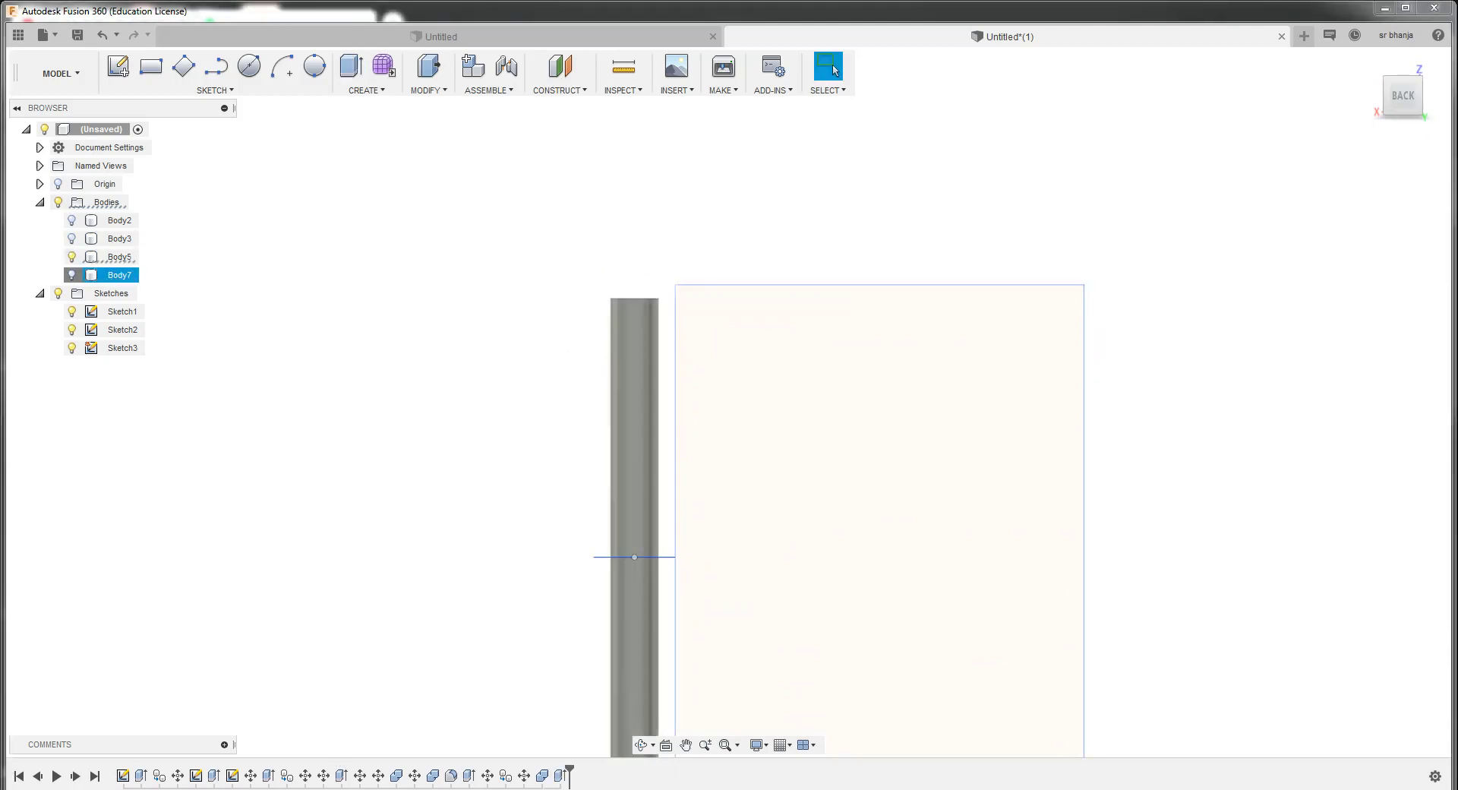
Turn Body2 and Body3 back on and zoom out to see the whole hinge
click(119, 220)
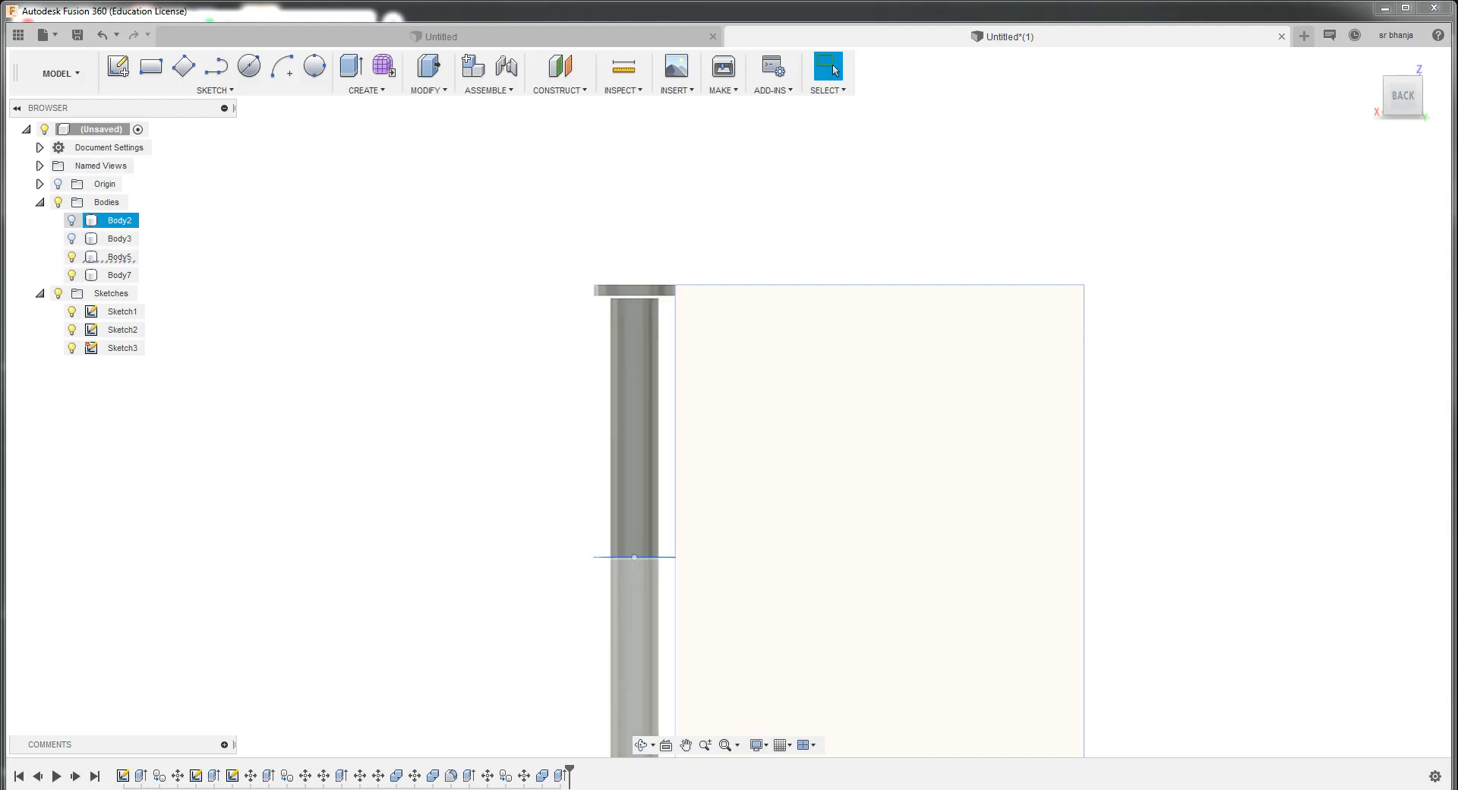
click(71, 220)
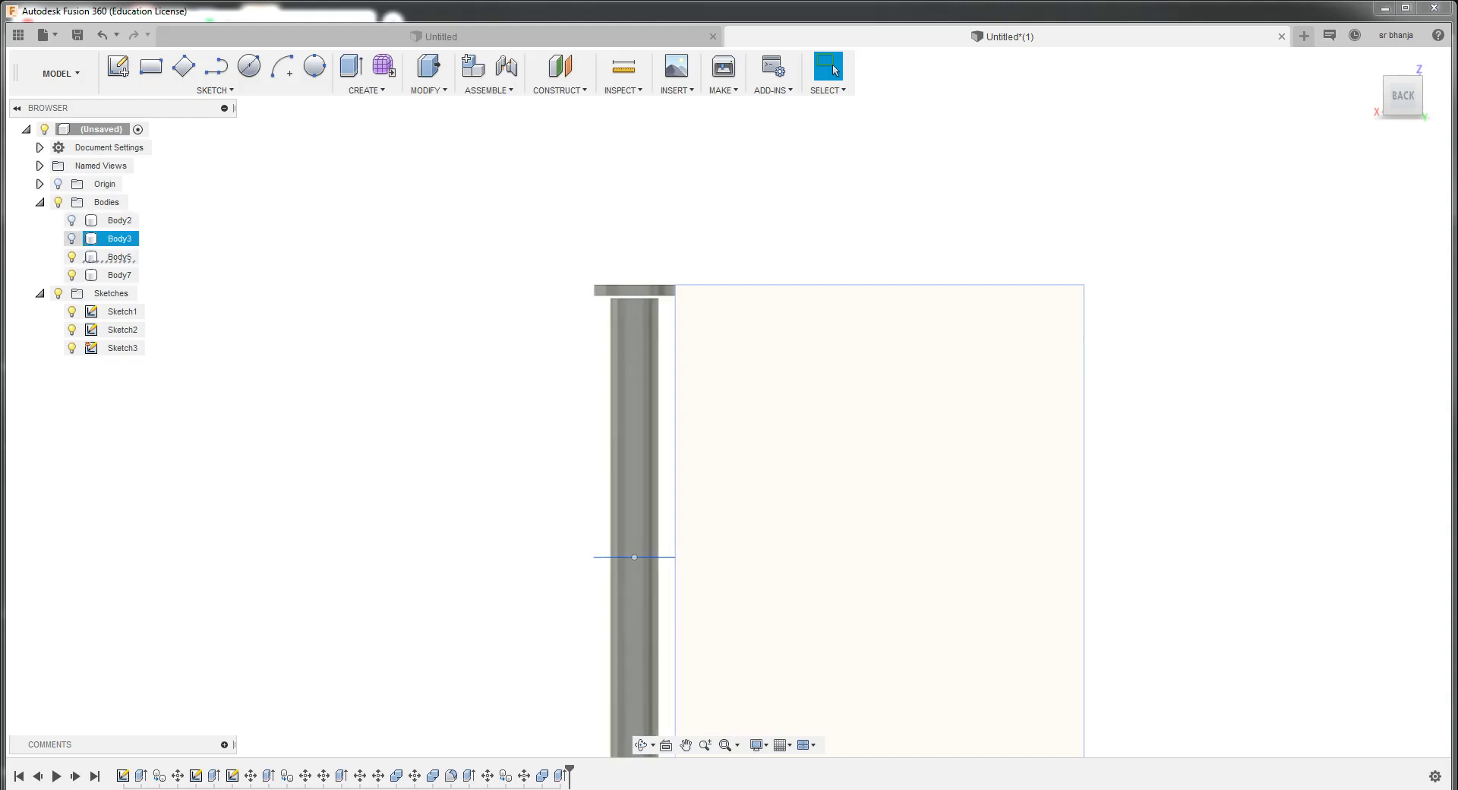
click(71, 238)
click(71, 220)
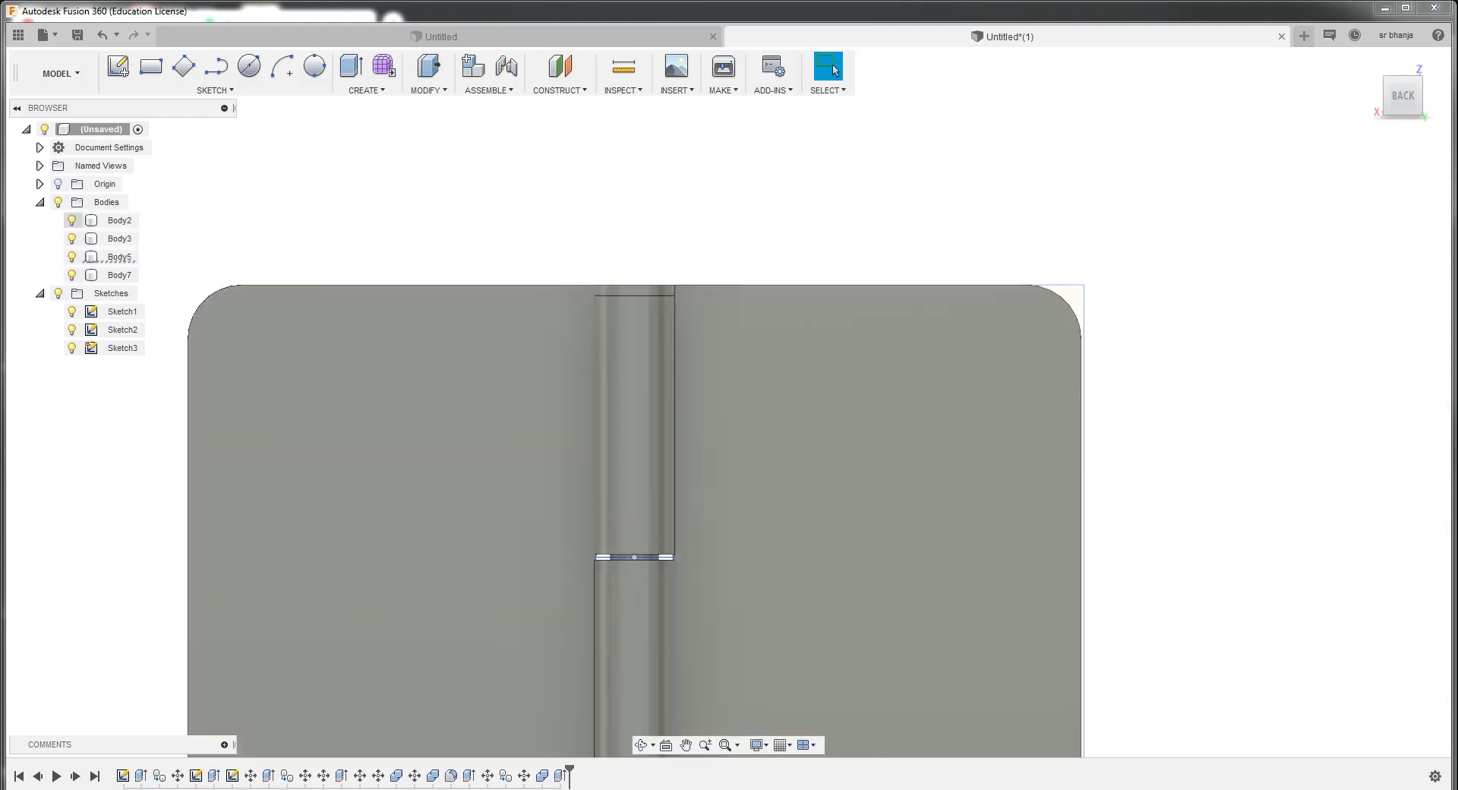
scroll(675, 195, down, 4)
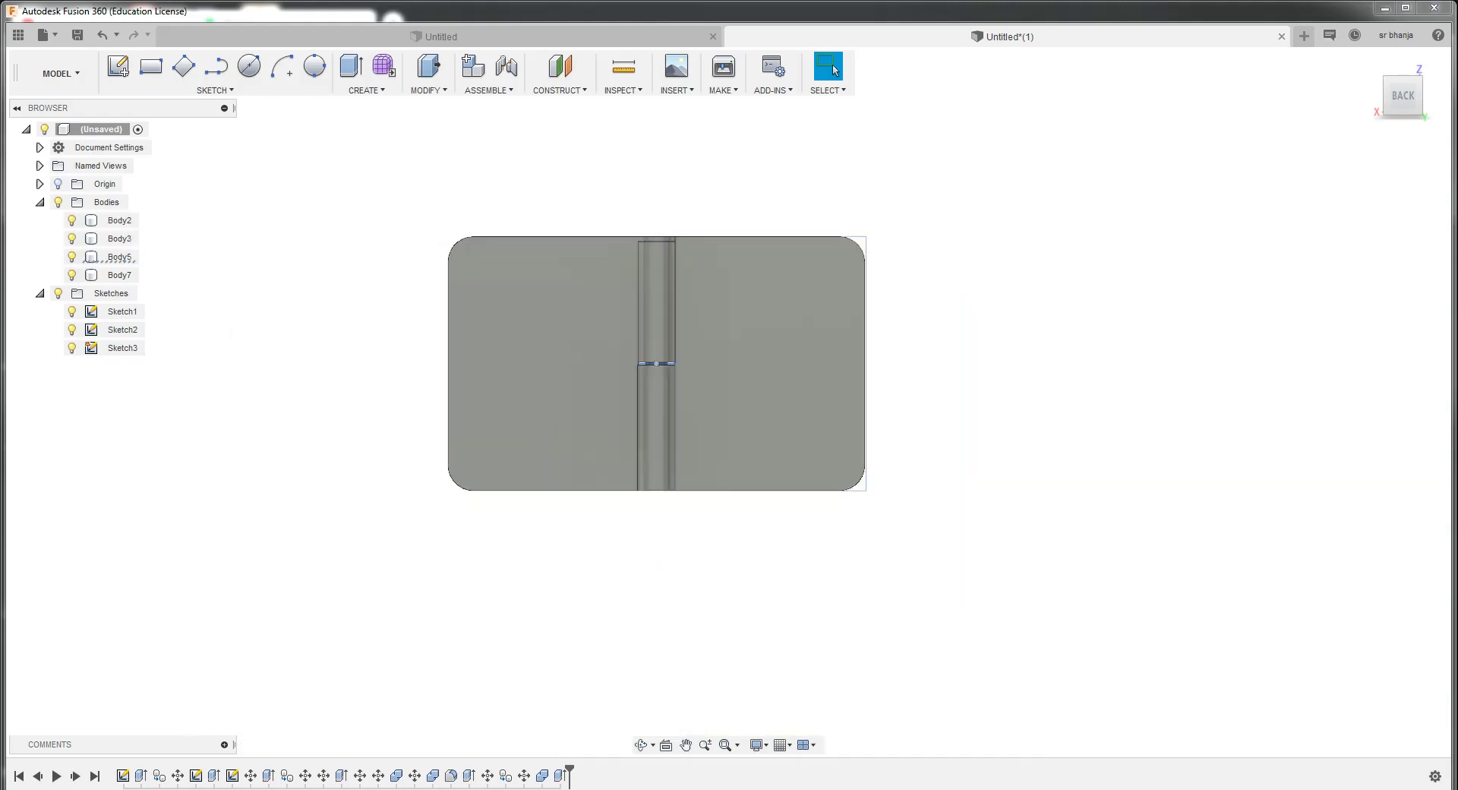
Orbit around the hinge and snap to the back view to inspect it
drag(1402, 95, 1404, 144)
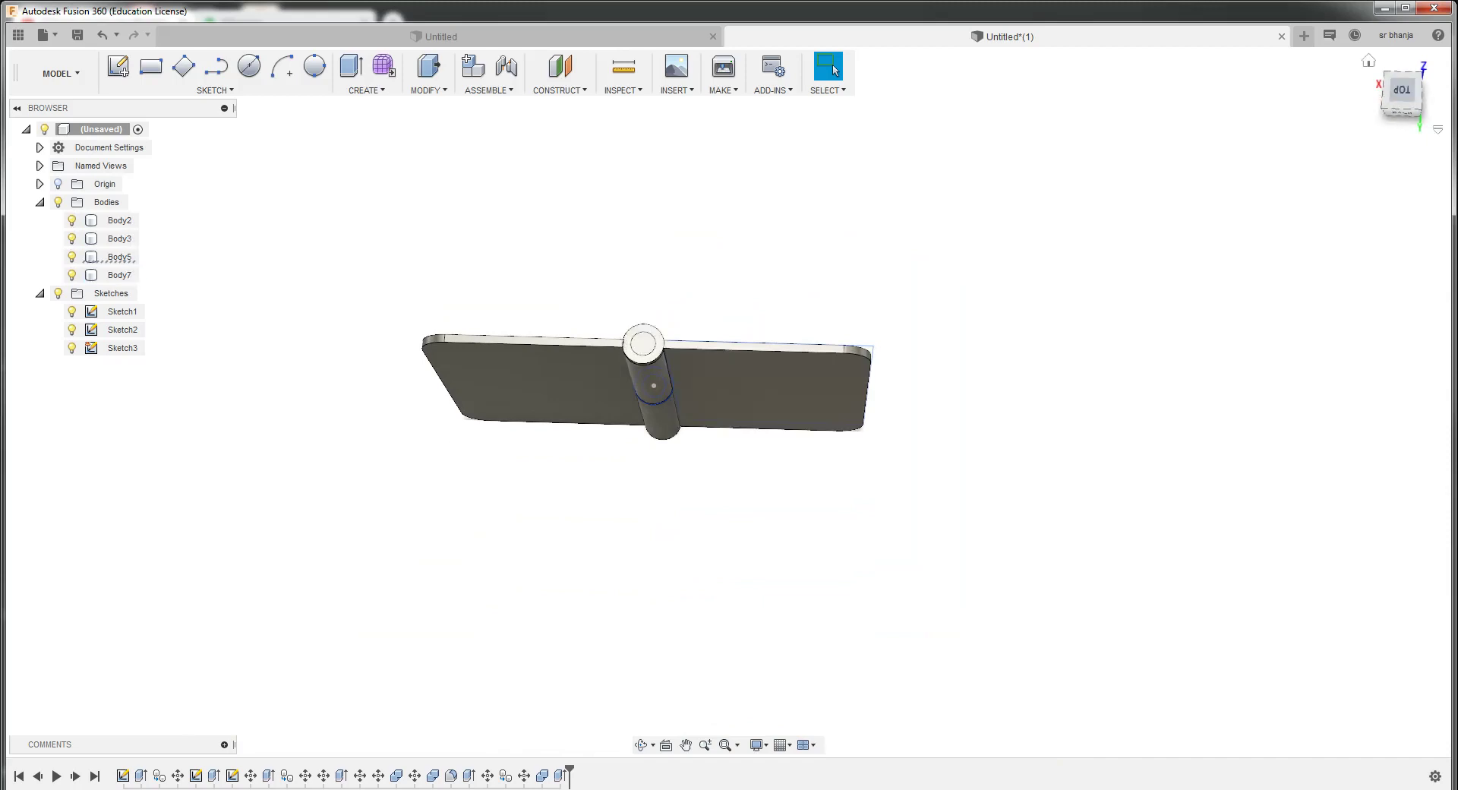
drag(1401, 90, 1401, 125)
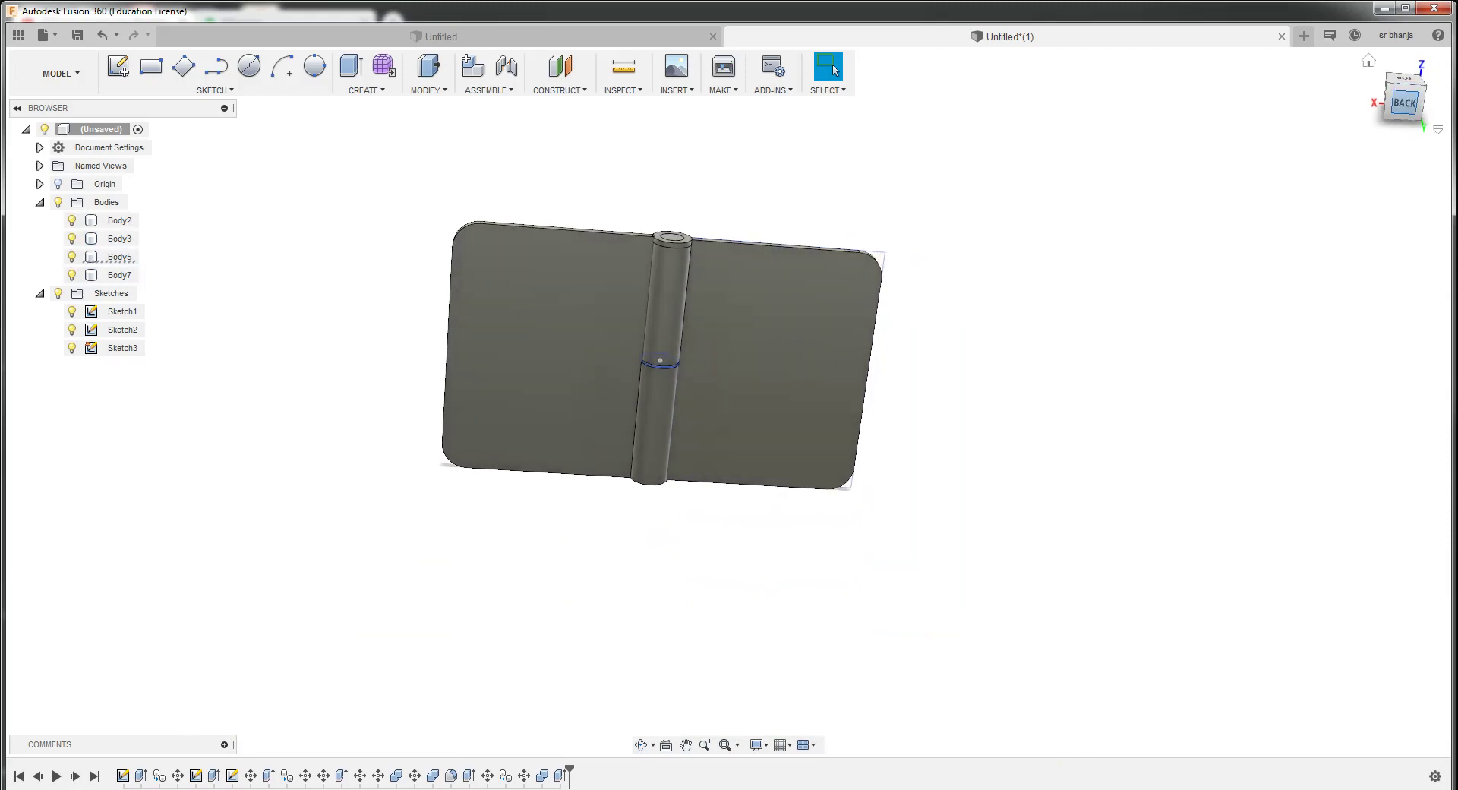
click(1403, 103)
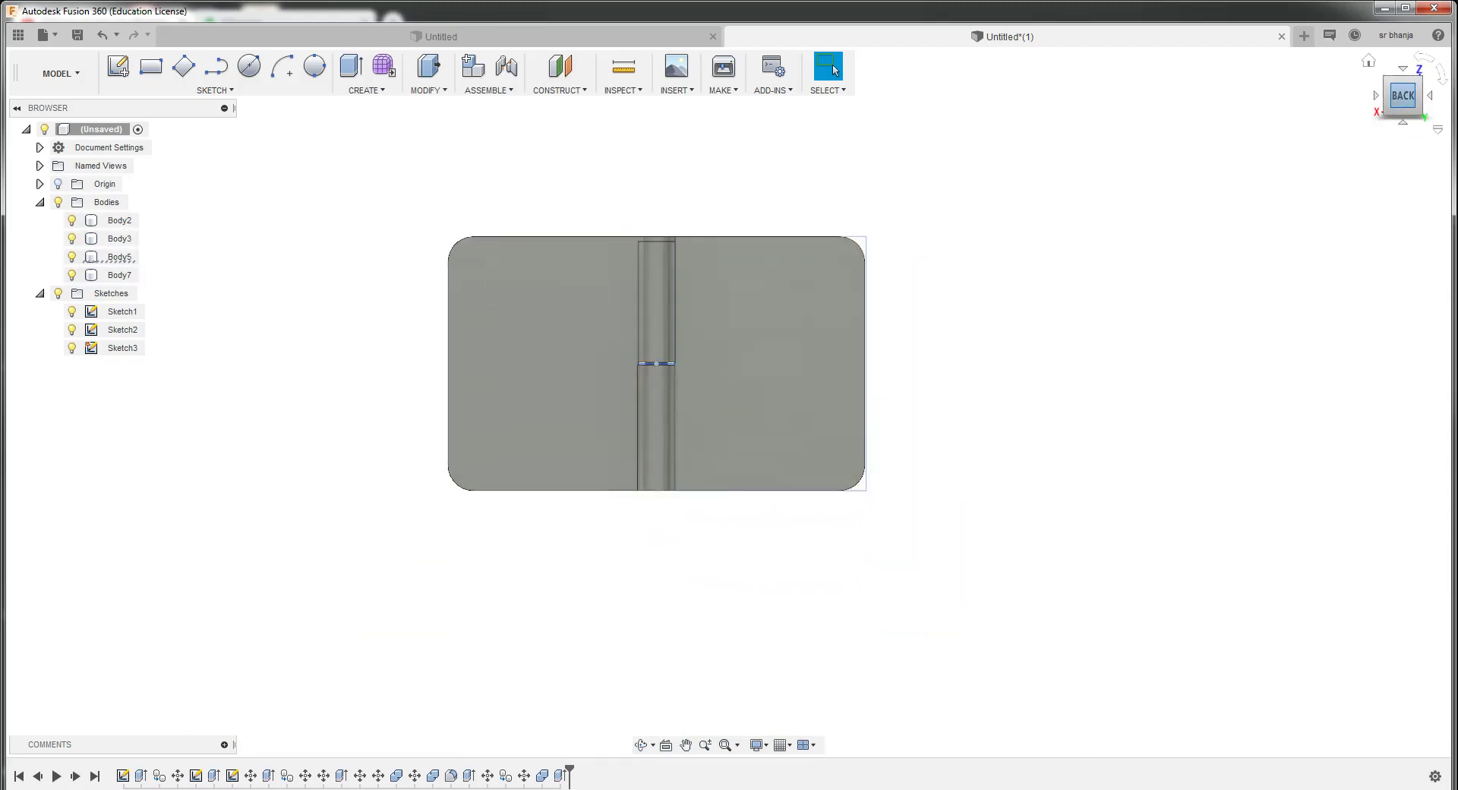
shift+middle_drag(727, 402, 727, 455)
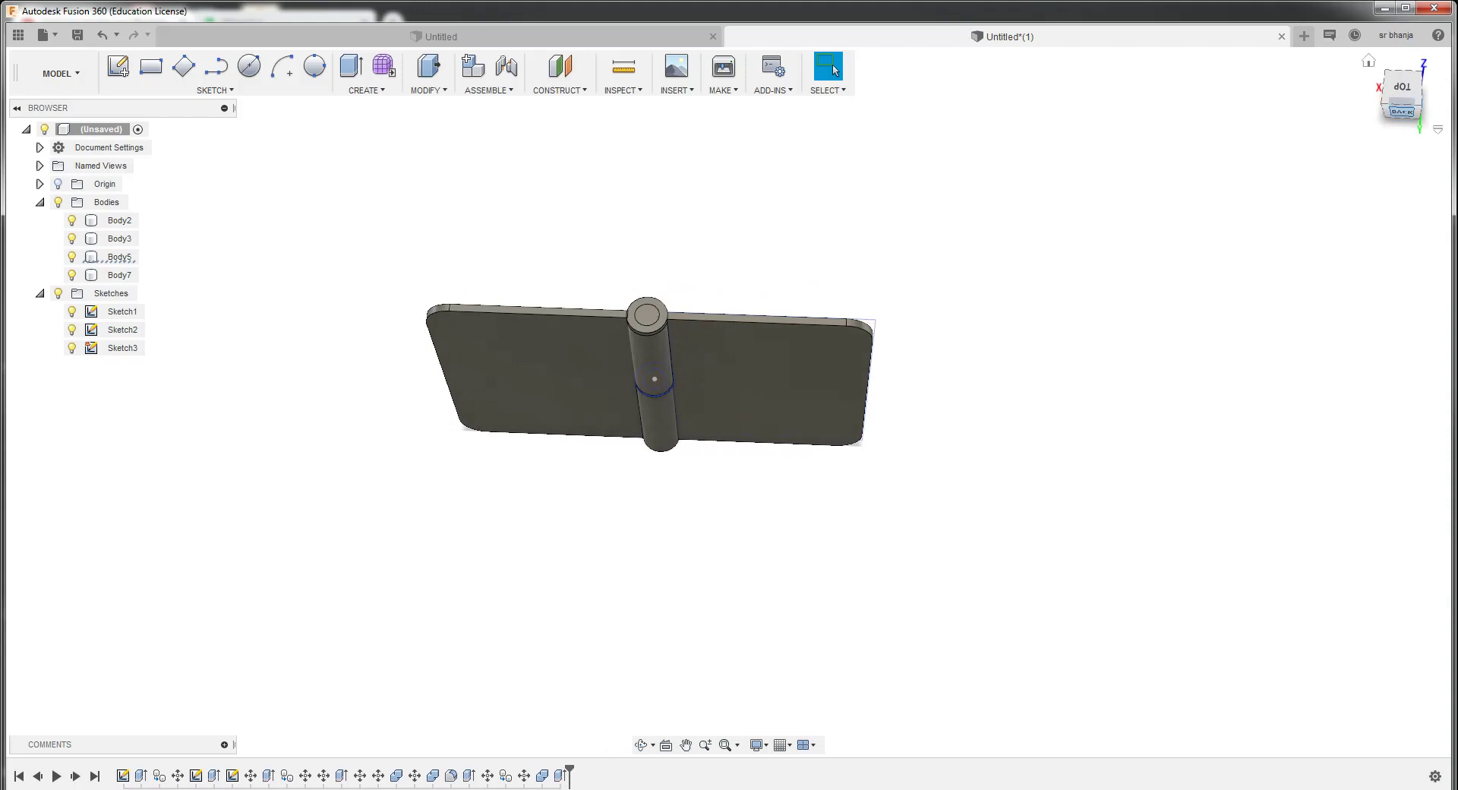
click(1401, 112)
drag(1399, 104, 1403, 114)
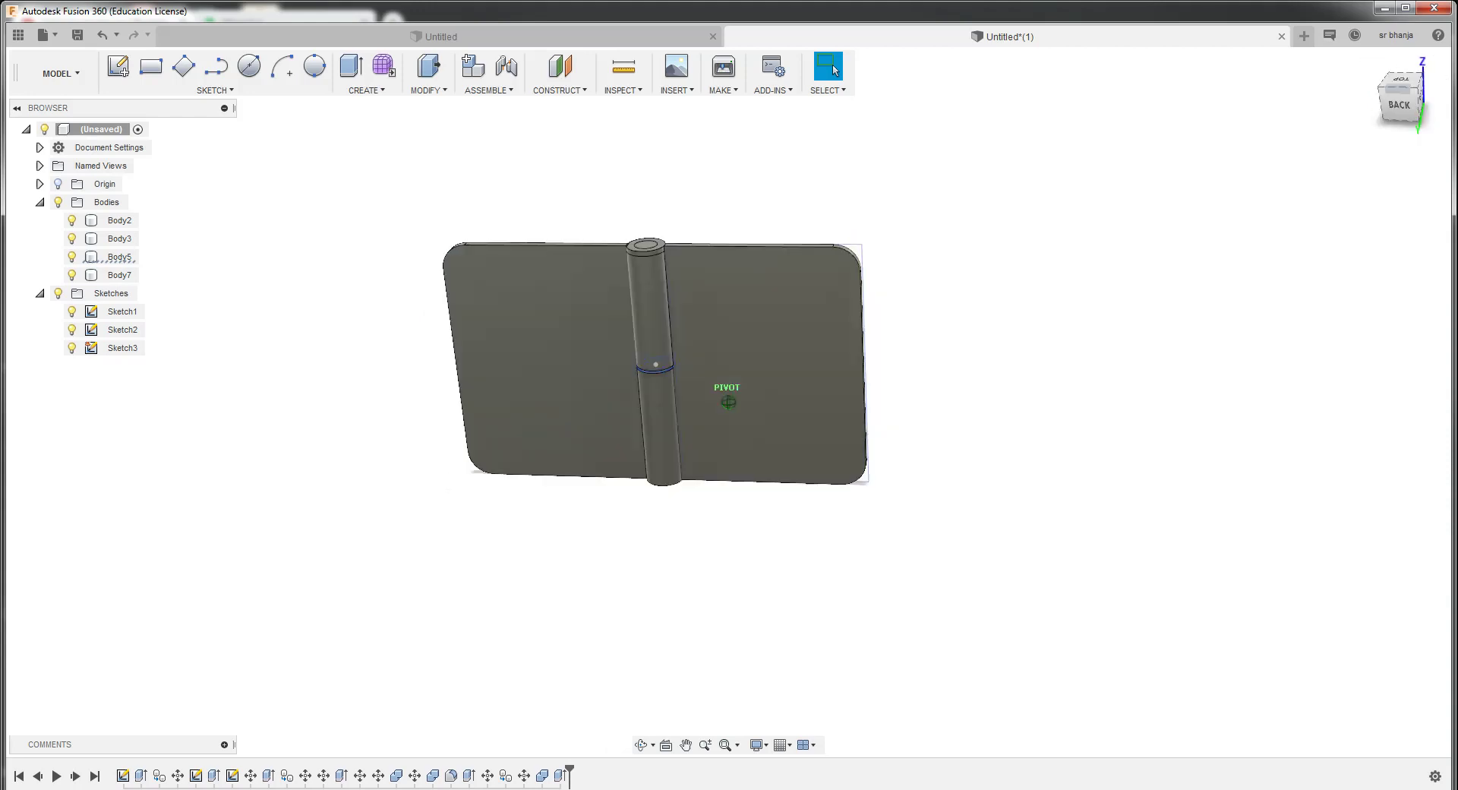
Inspect the hinge edge-on, from the top down the pin, and from the side and back
mouse_move(729, 403)
shift+middle_down()
mouse_move(736, 493)
mouse_move(740, 440)
mouse_move(752, 463)
shift+middle_up()
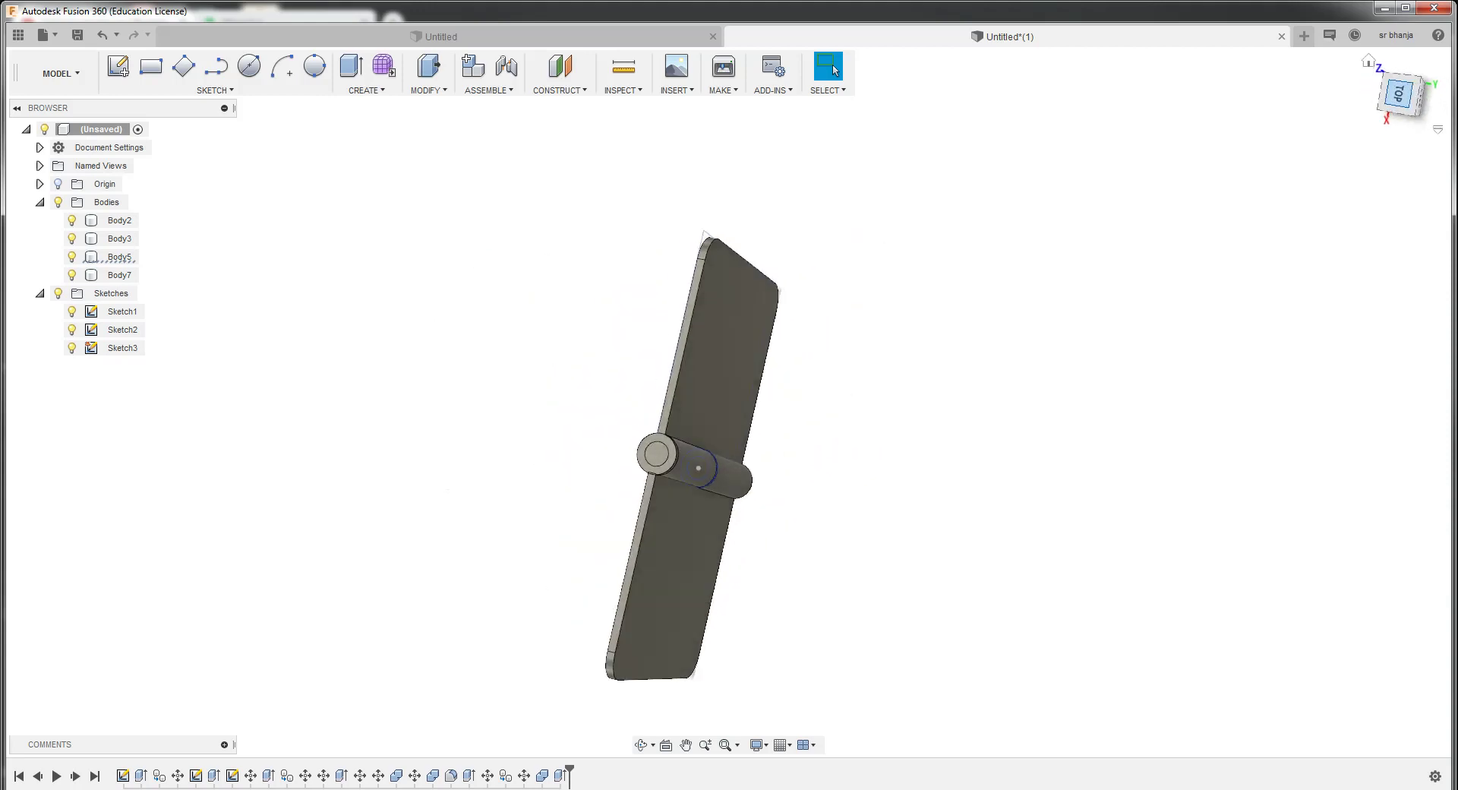
click(1401, 95)
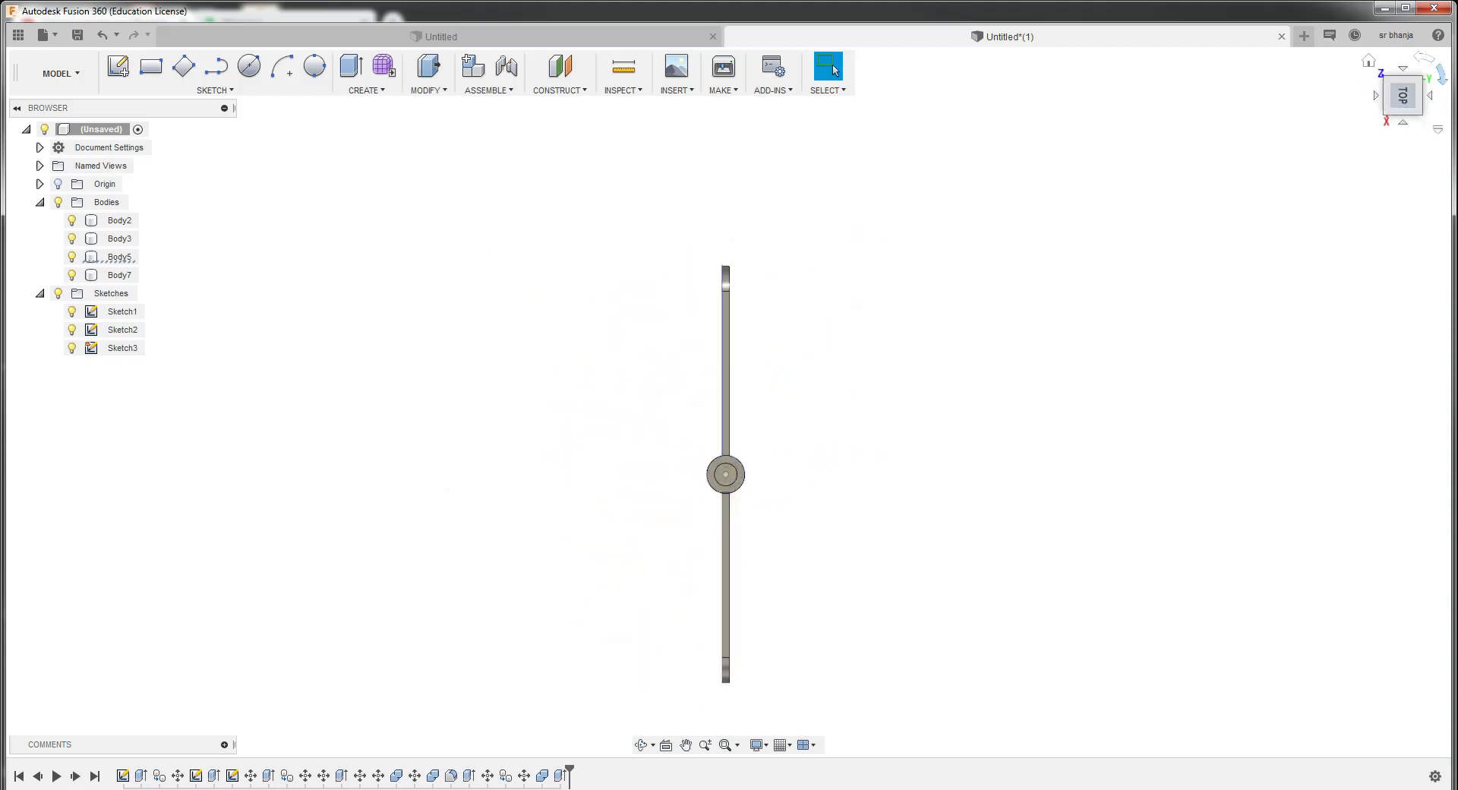
click(1440, 74)
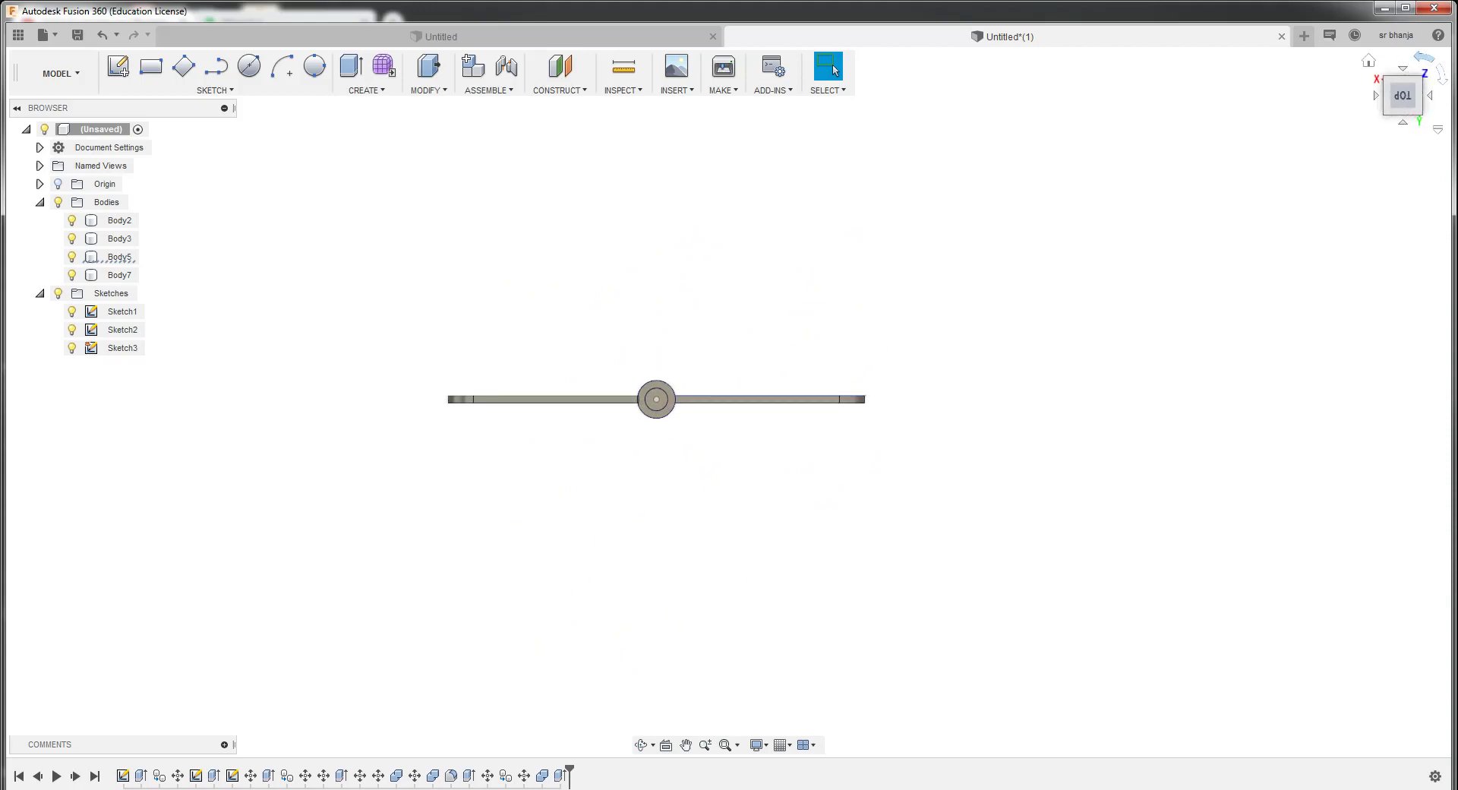
click(1425, 57)
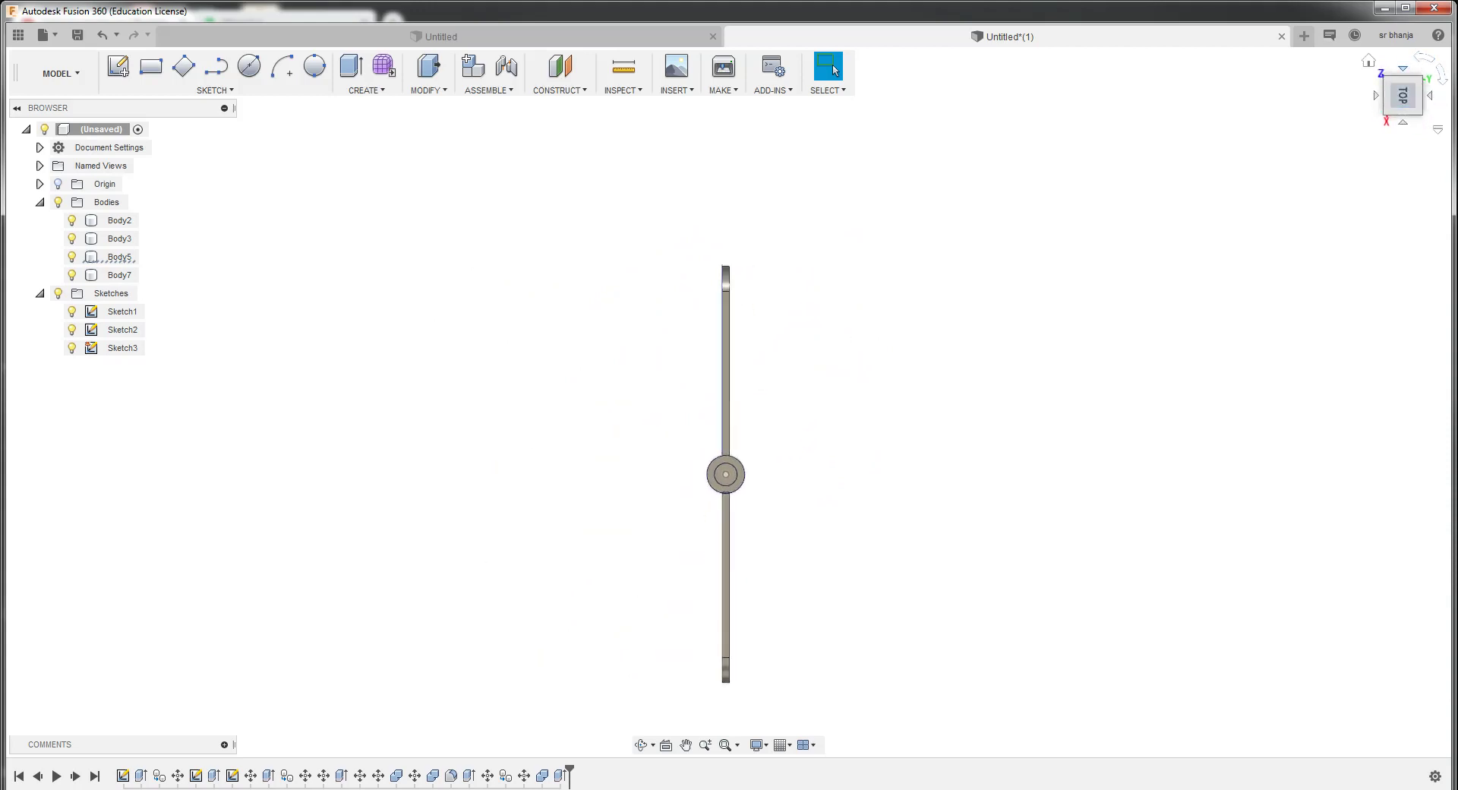
click(1430, 95)
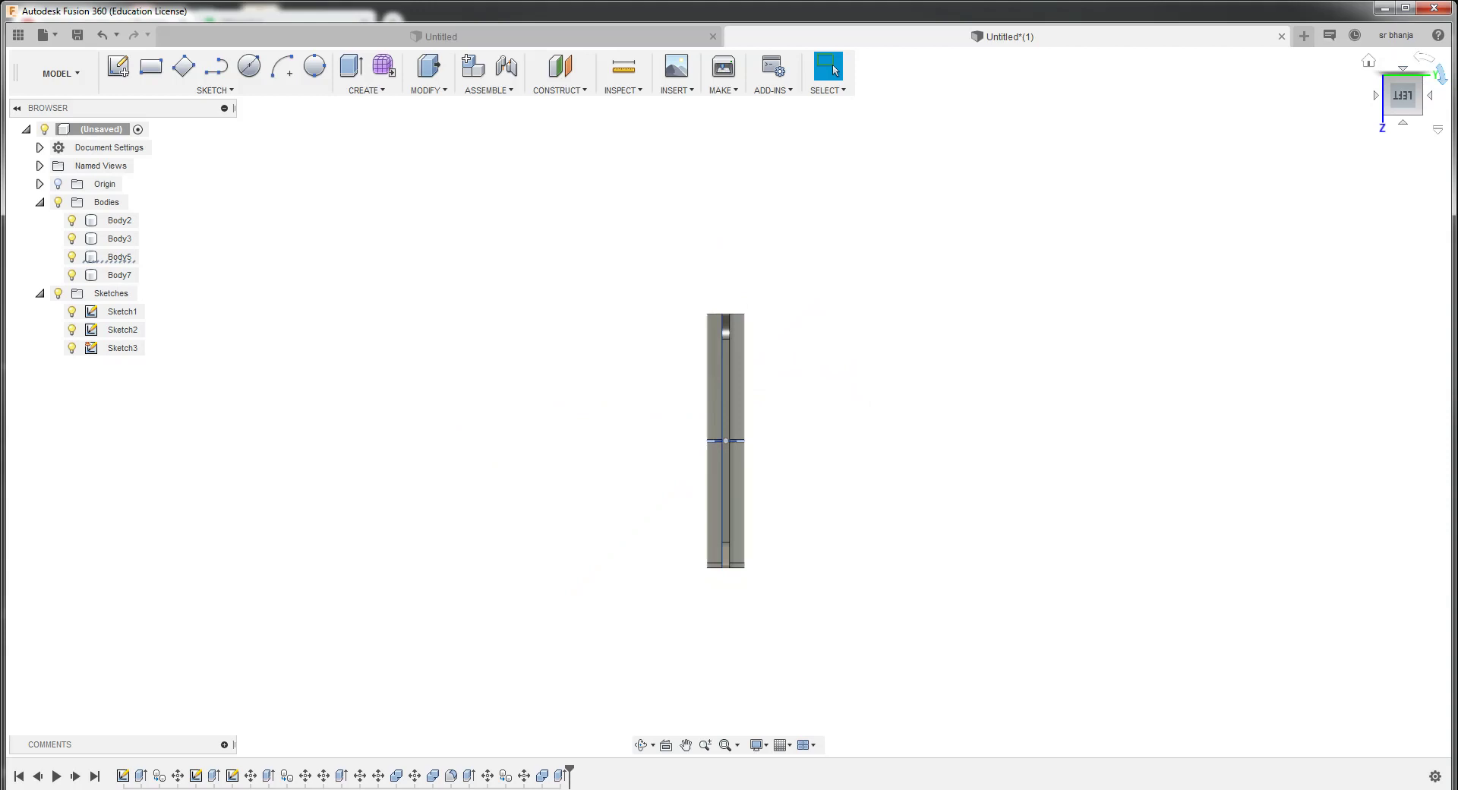
click(1429, 95)
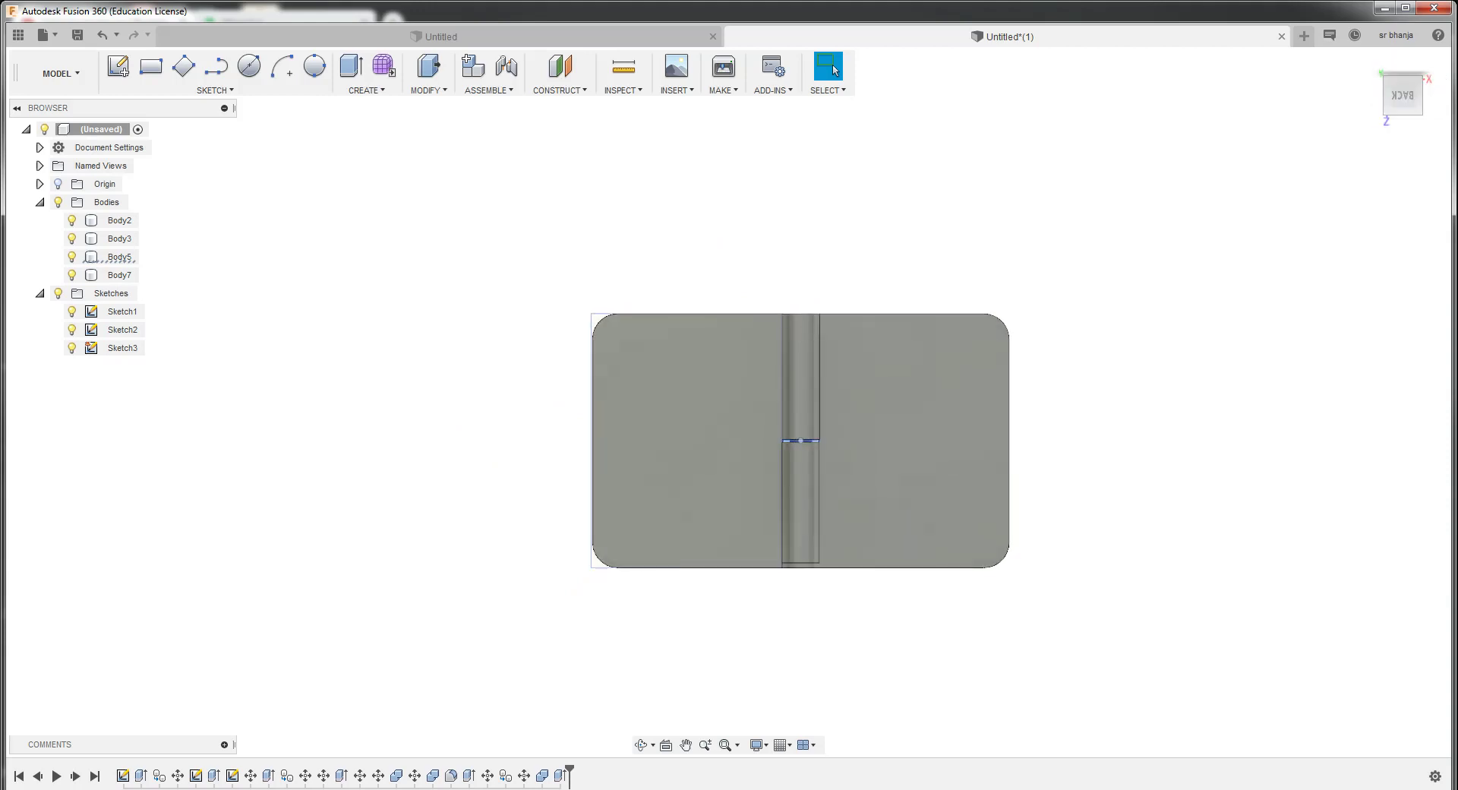
Select the Body2 leaf and start a Line sketch on the plate's back face
click(911, 440)
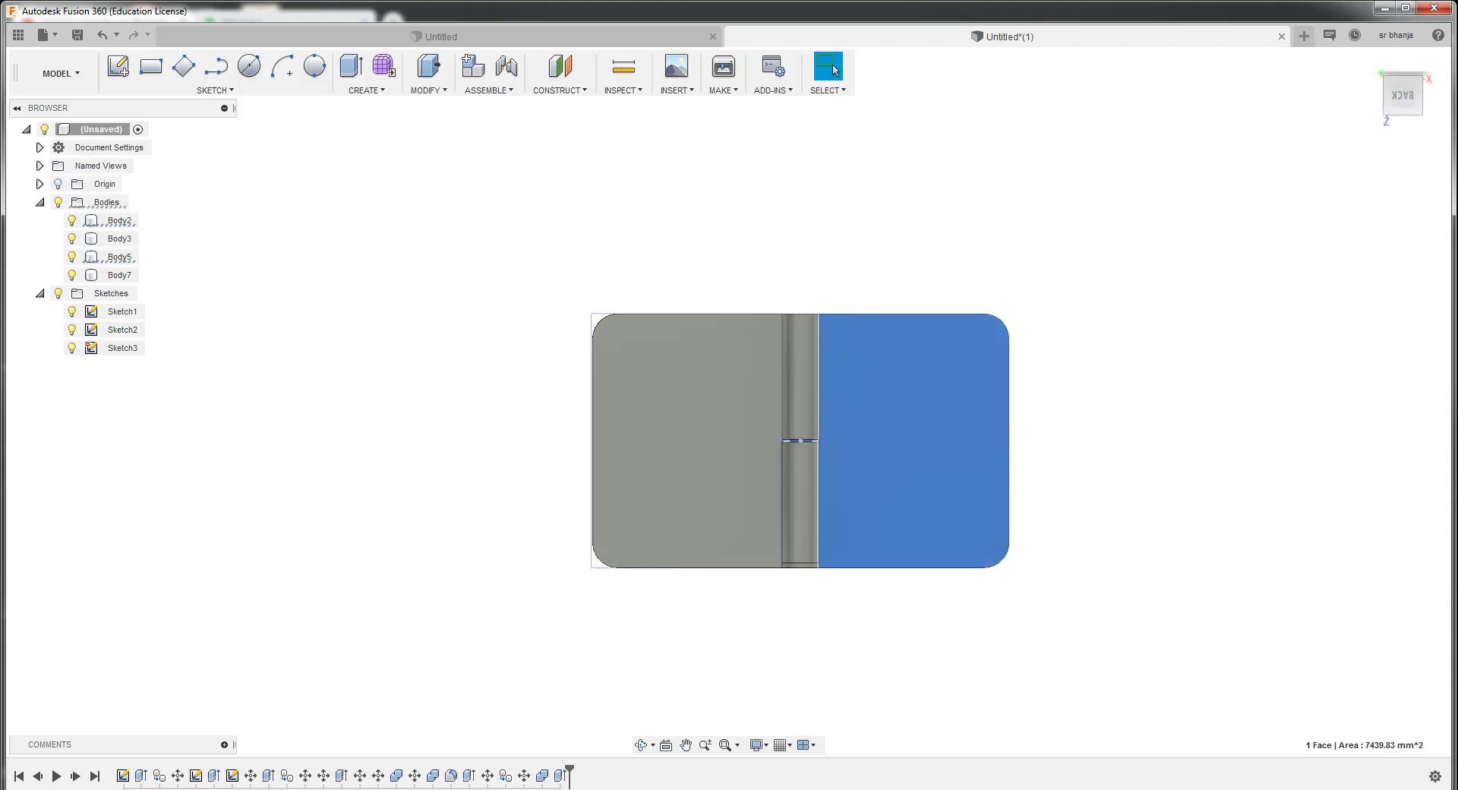
click(119, 220)
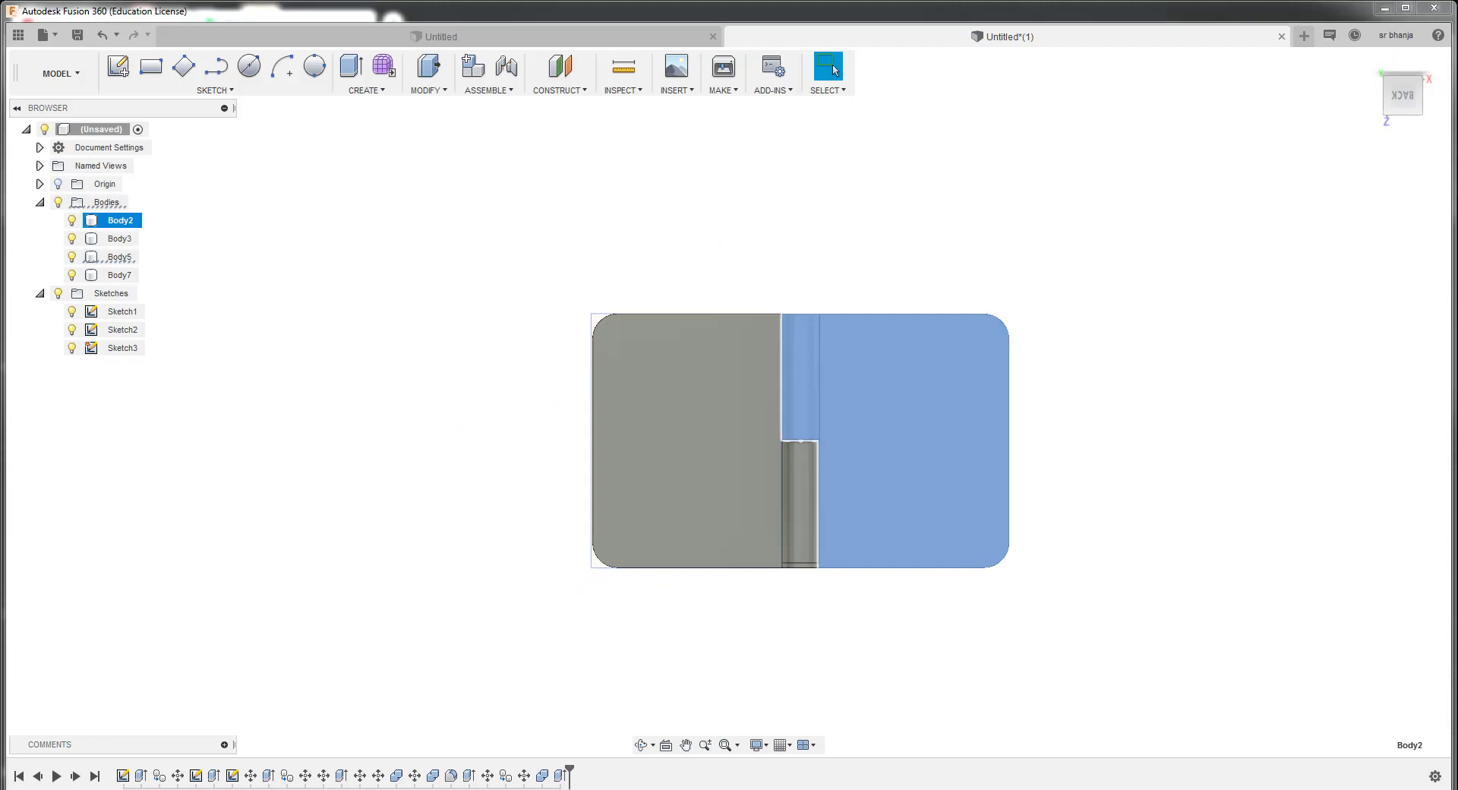
right_click(114, 220)
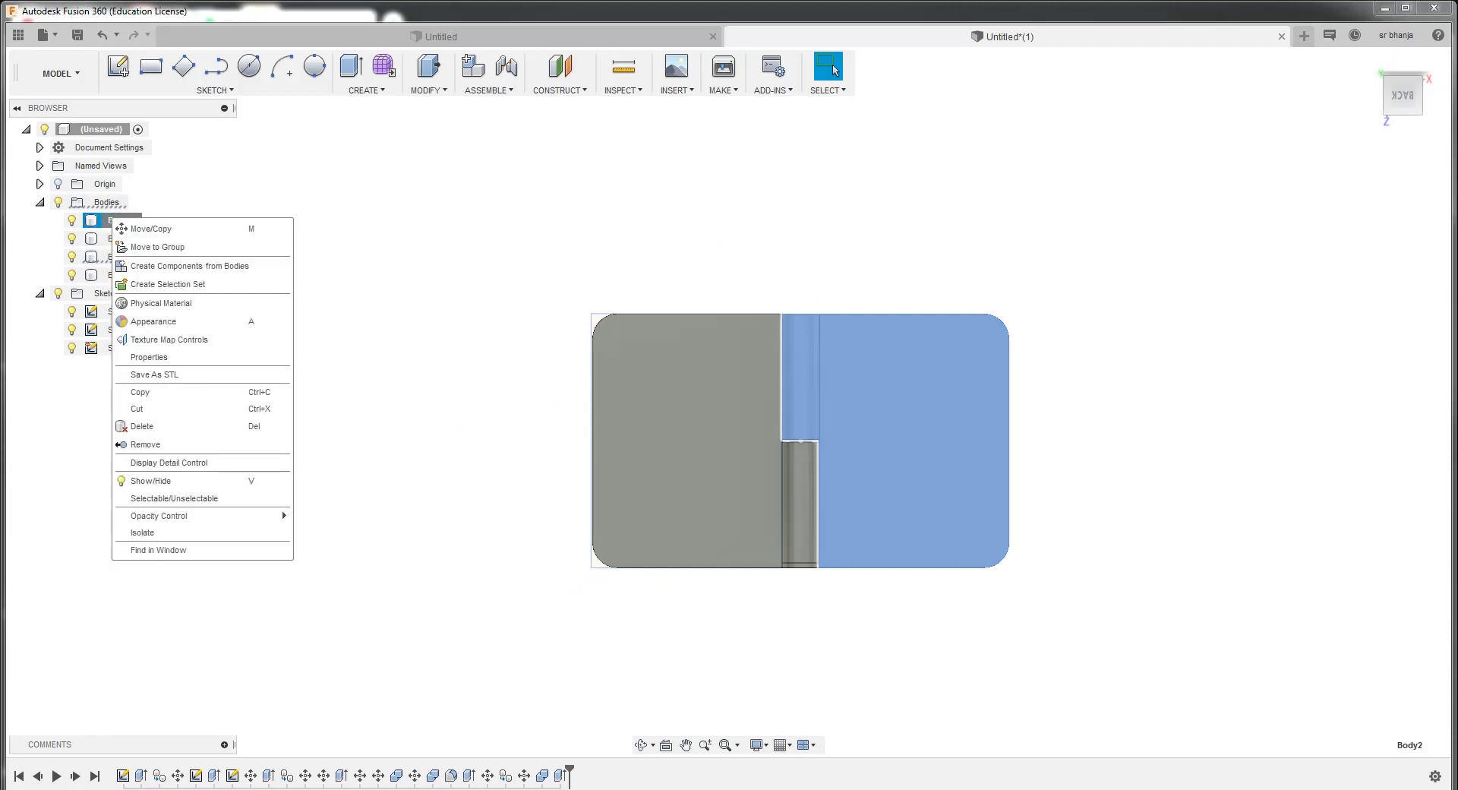
key(Escape)
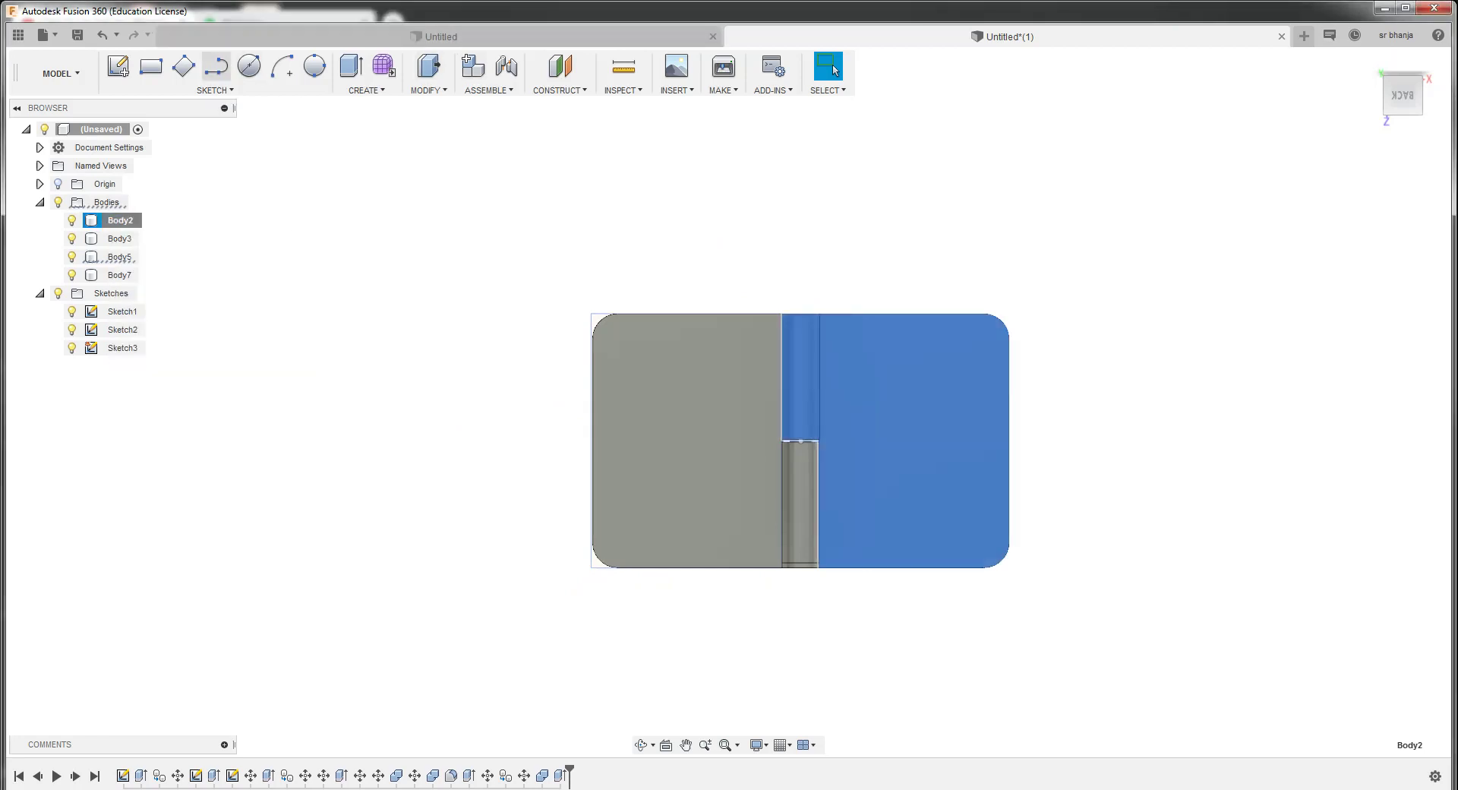
click(216, 67)
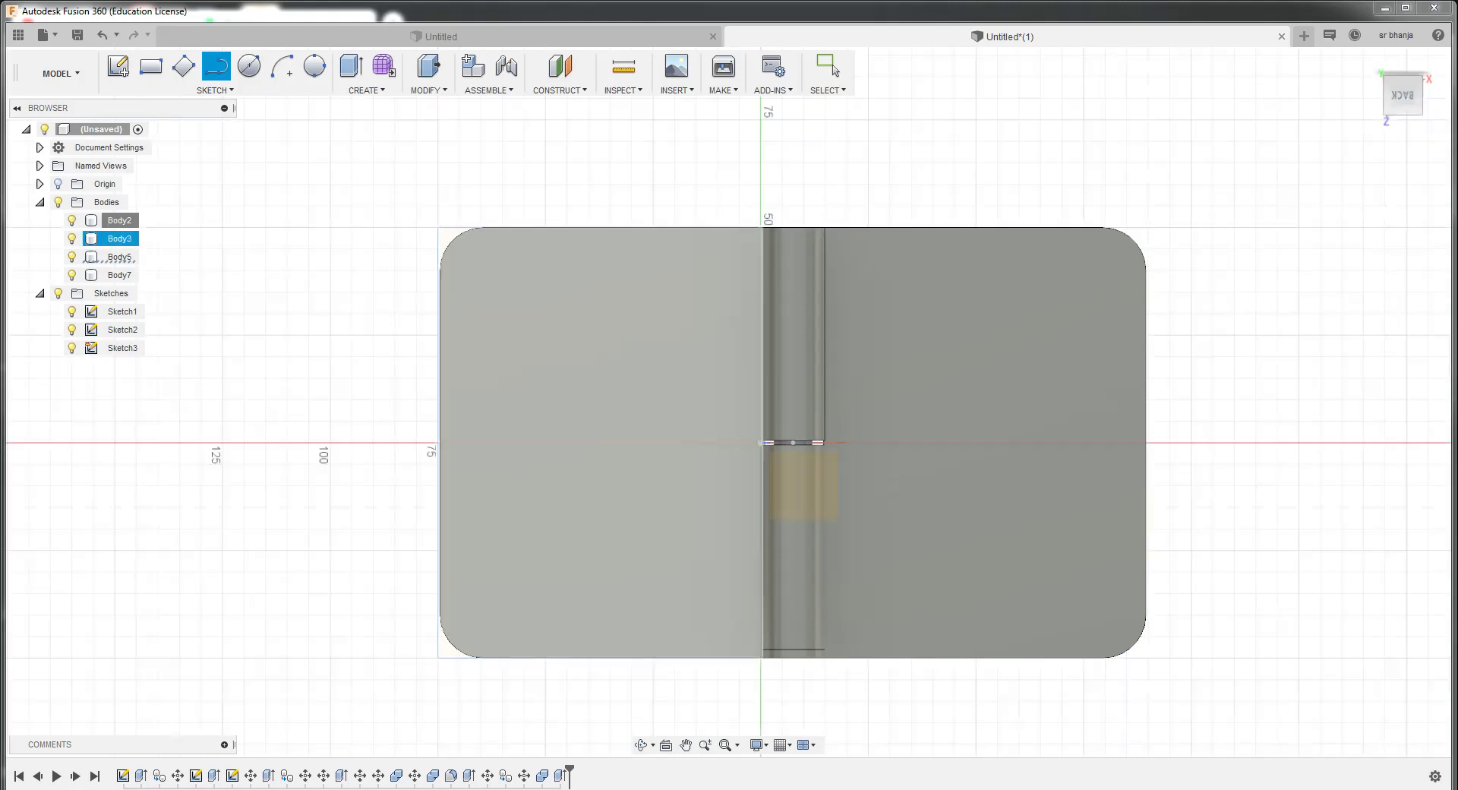
scroll(781, 226, up, 2)
scroll(780, 226, up, 2)
scroll(781, 226, up, 2)
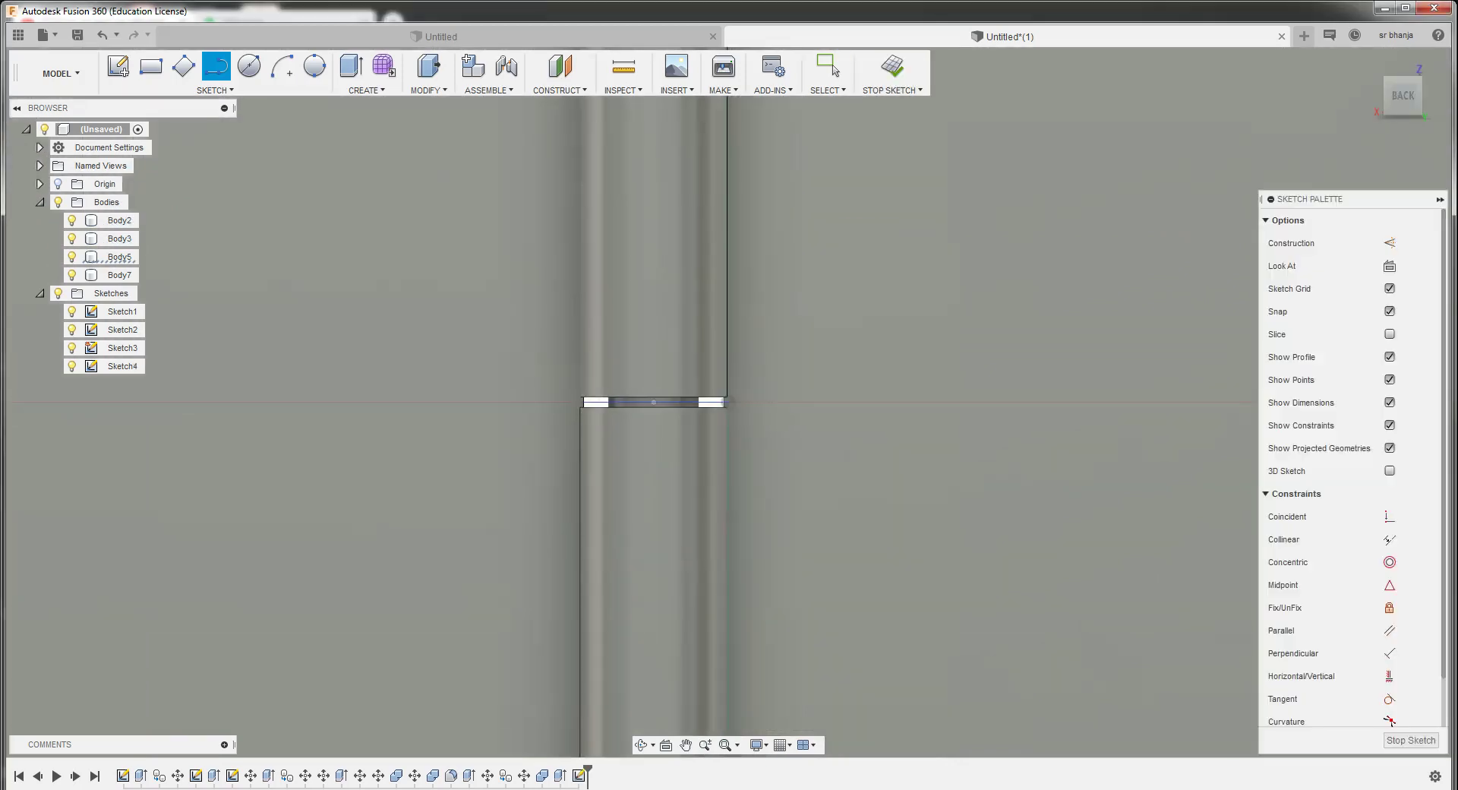
scroll(738, 403, down, 5)
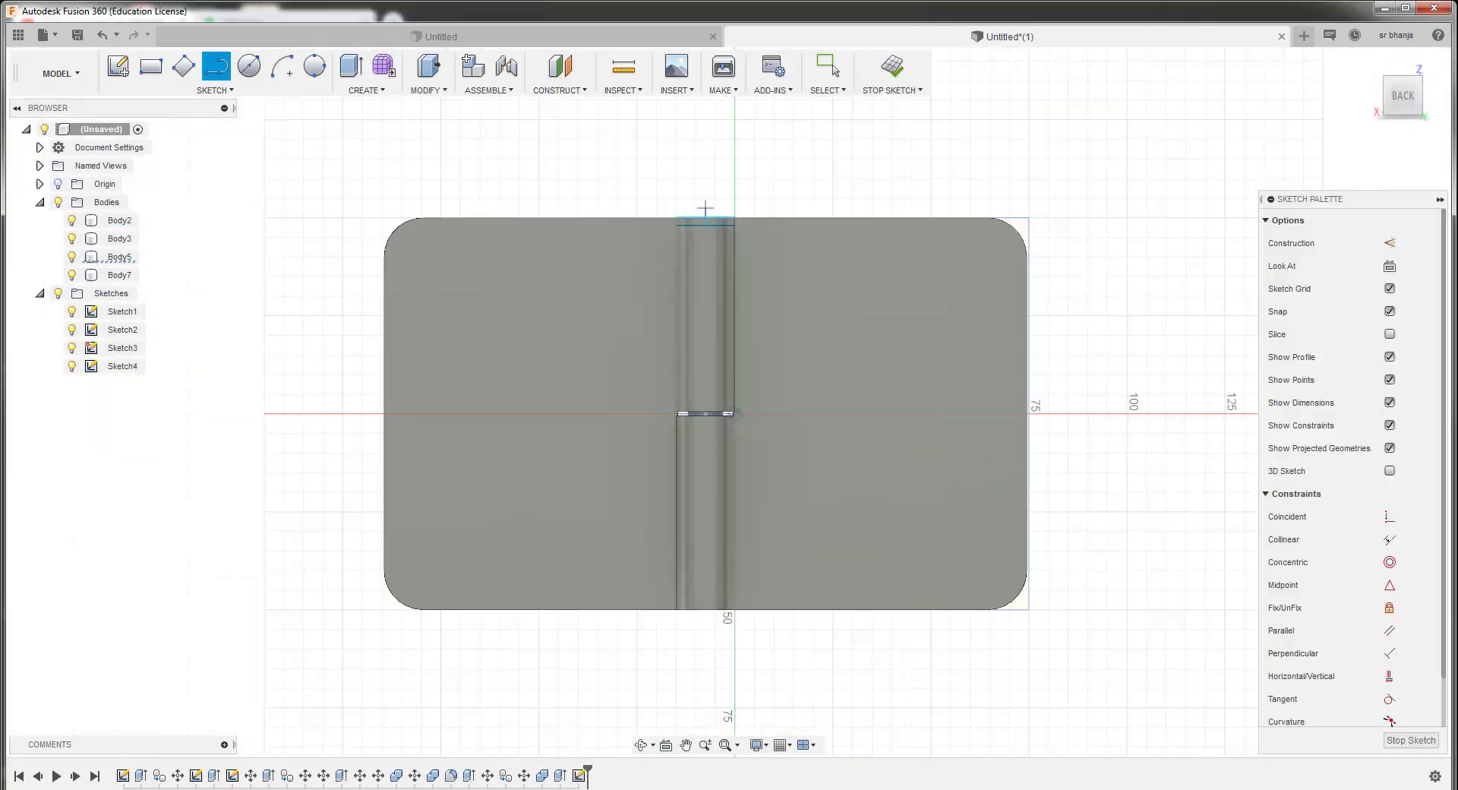
Draw a vertical line down the hinge axis and a line along the plate's bottom edge
click(705, 210)
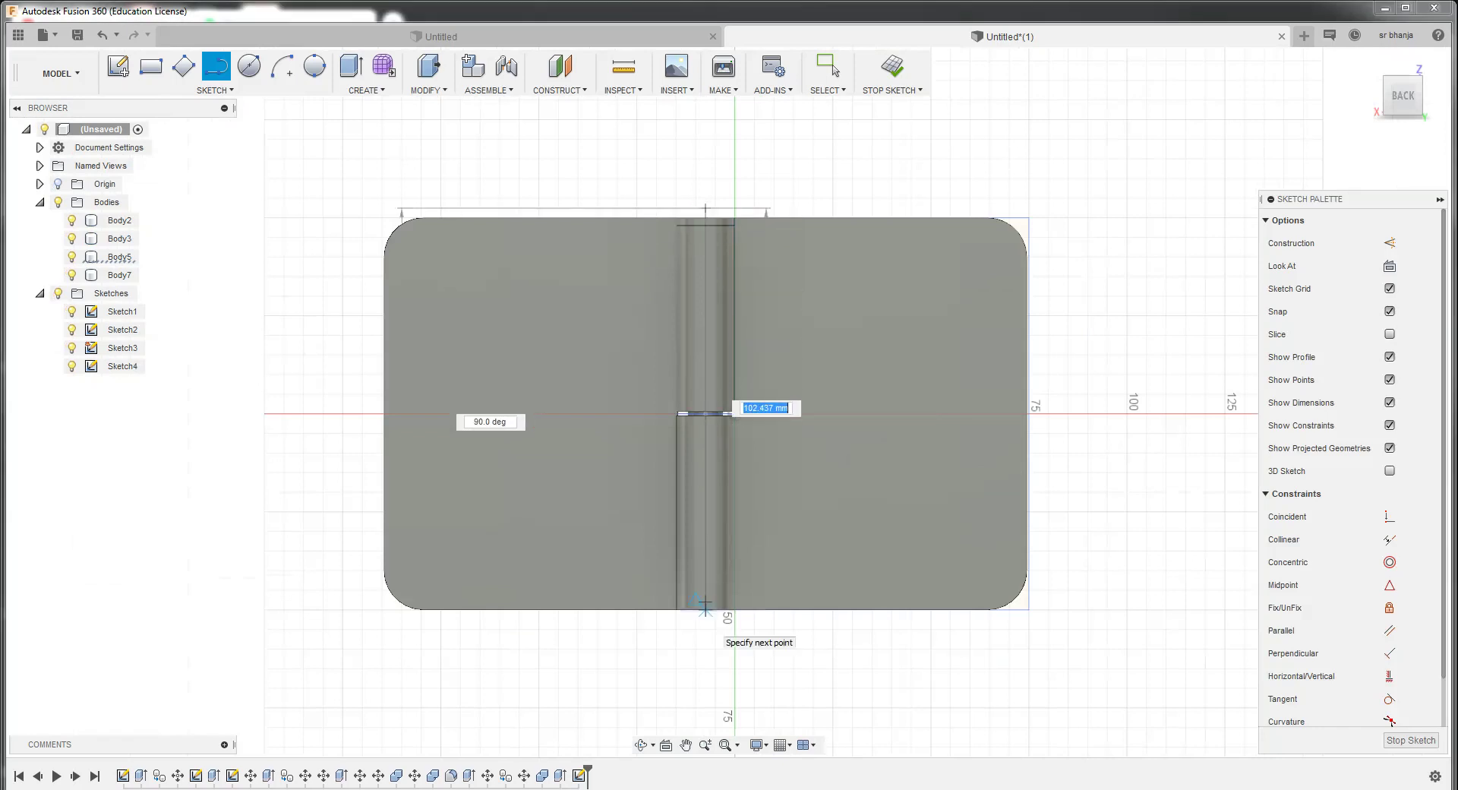
click(705, 647)
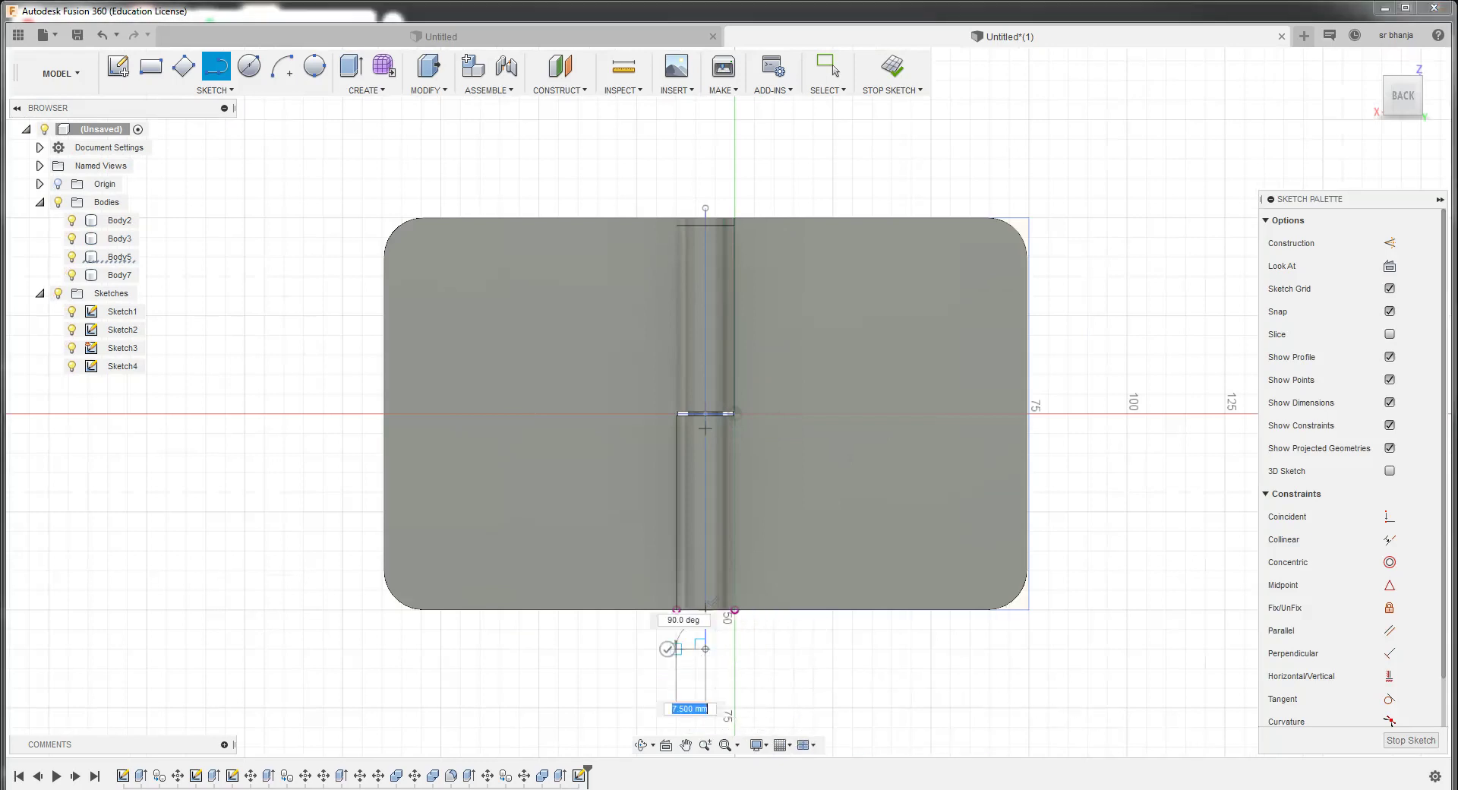
click(666, 649)
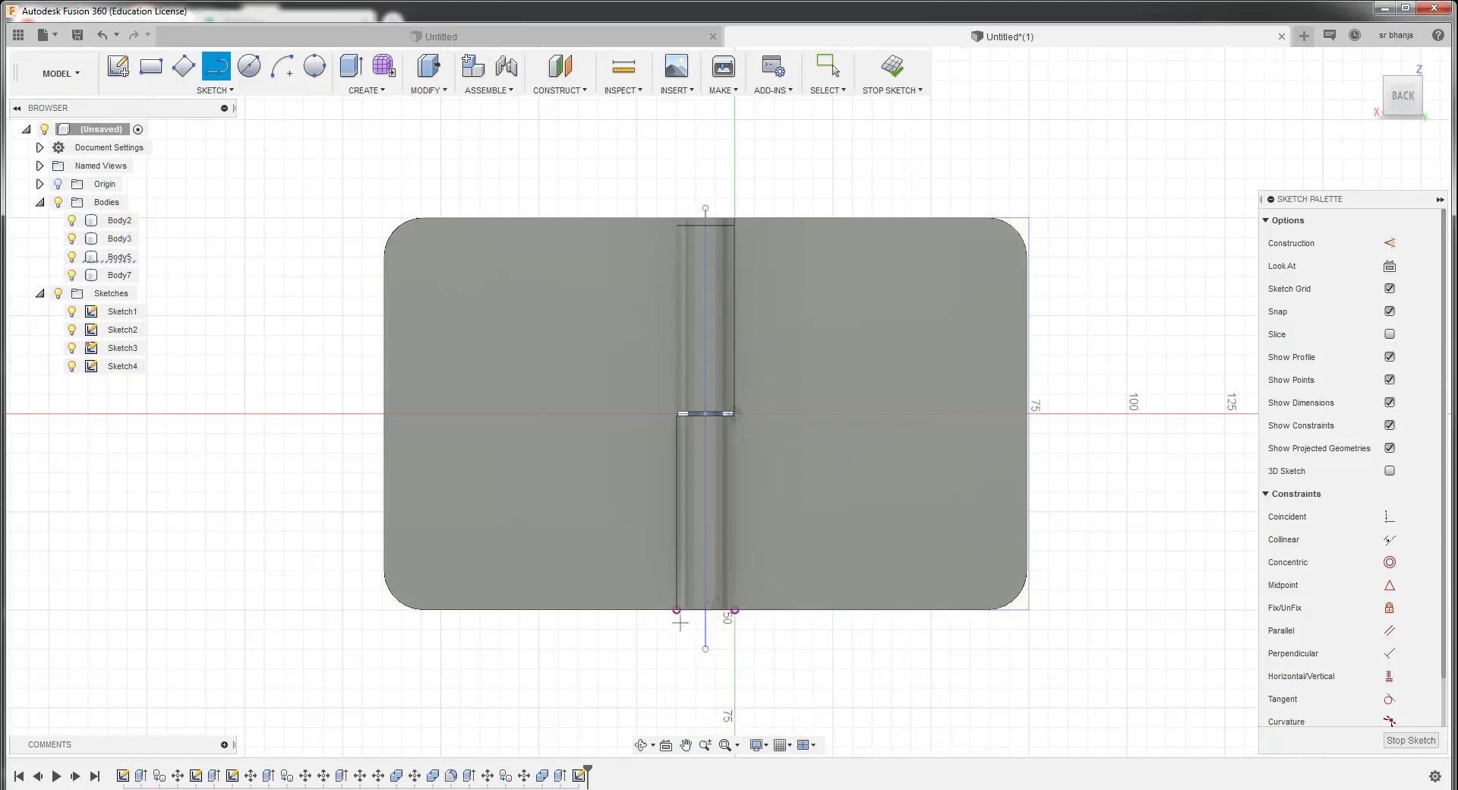
click(422, 609)
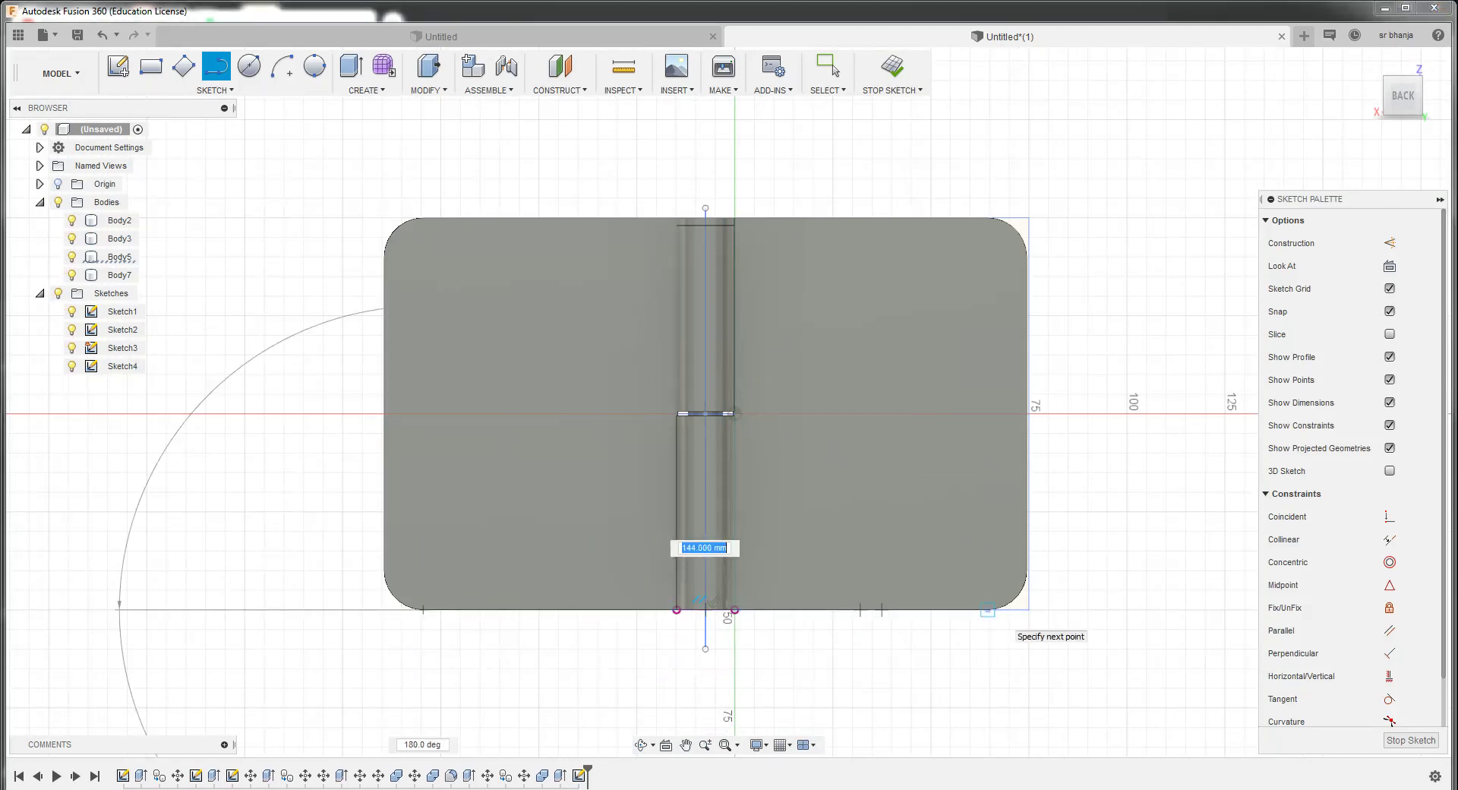
click(987, 608)
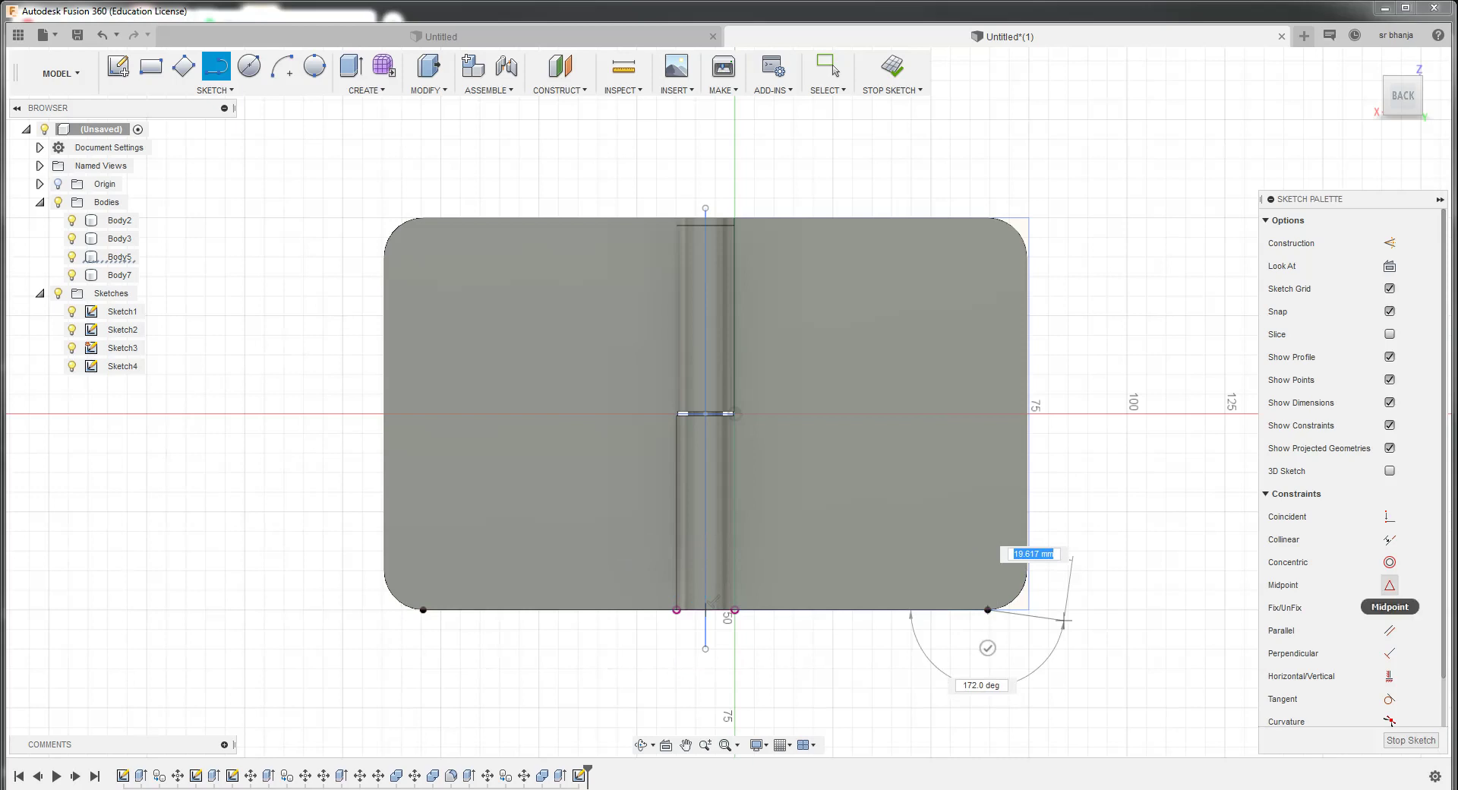
click(1389, 653)
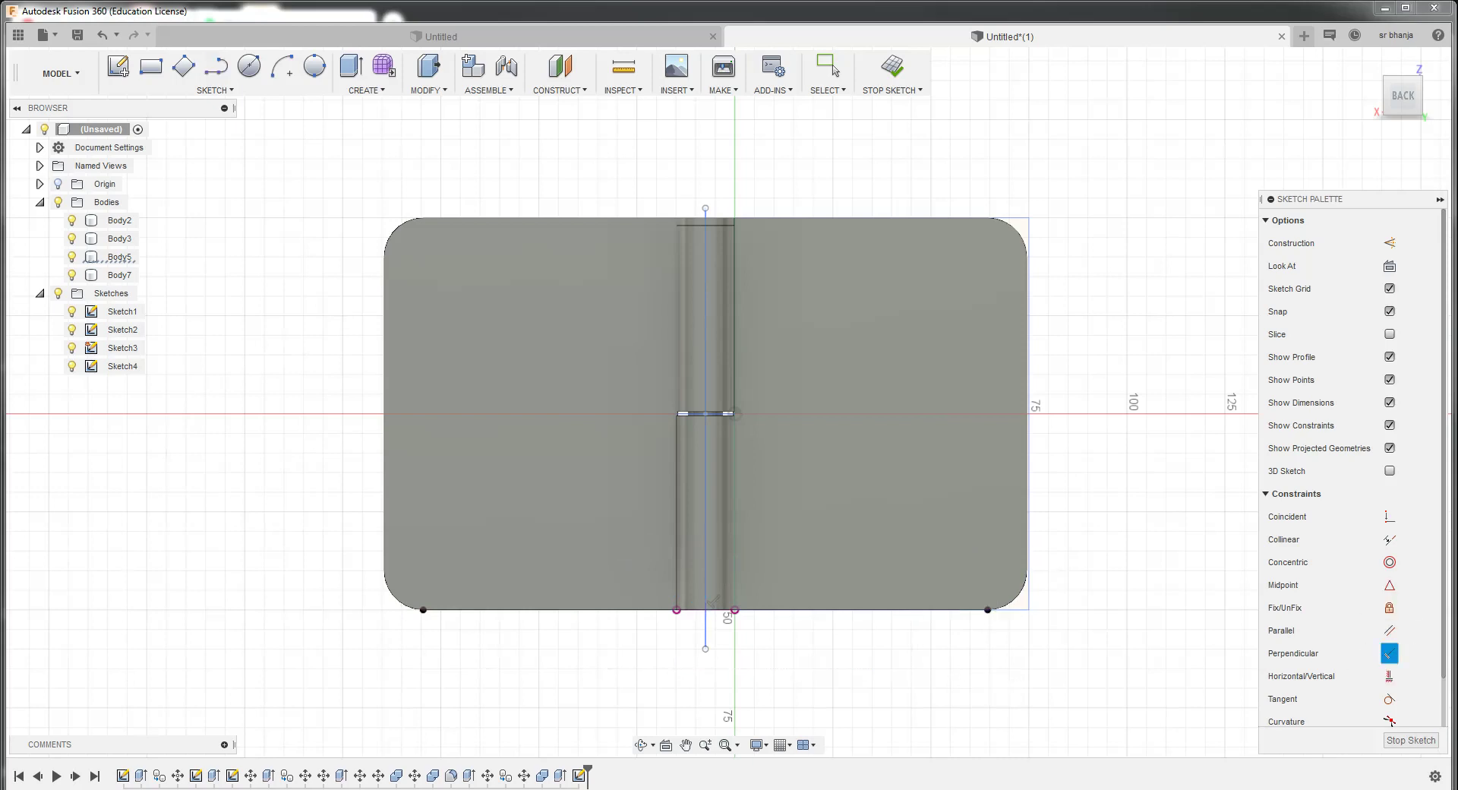
Make the axis line perpendicular to the bottom line and centre it on that line's midpoint
click(705, 630)
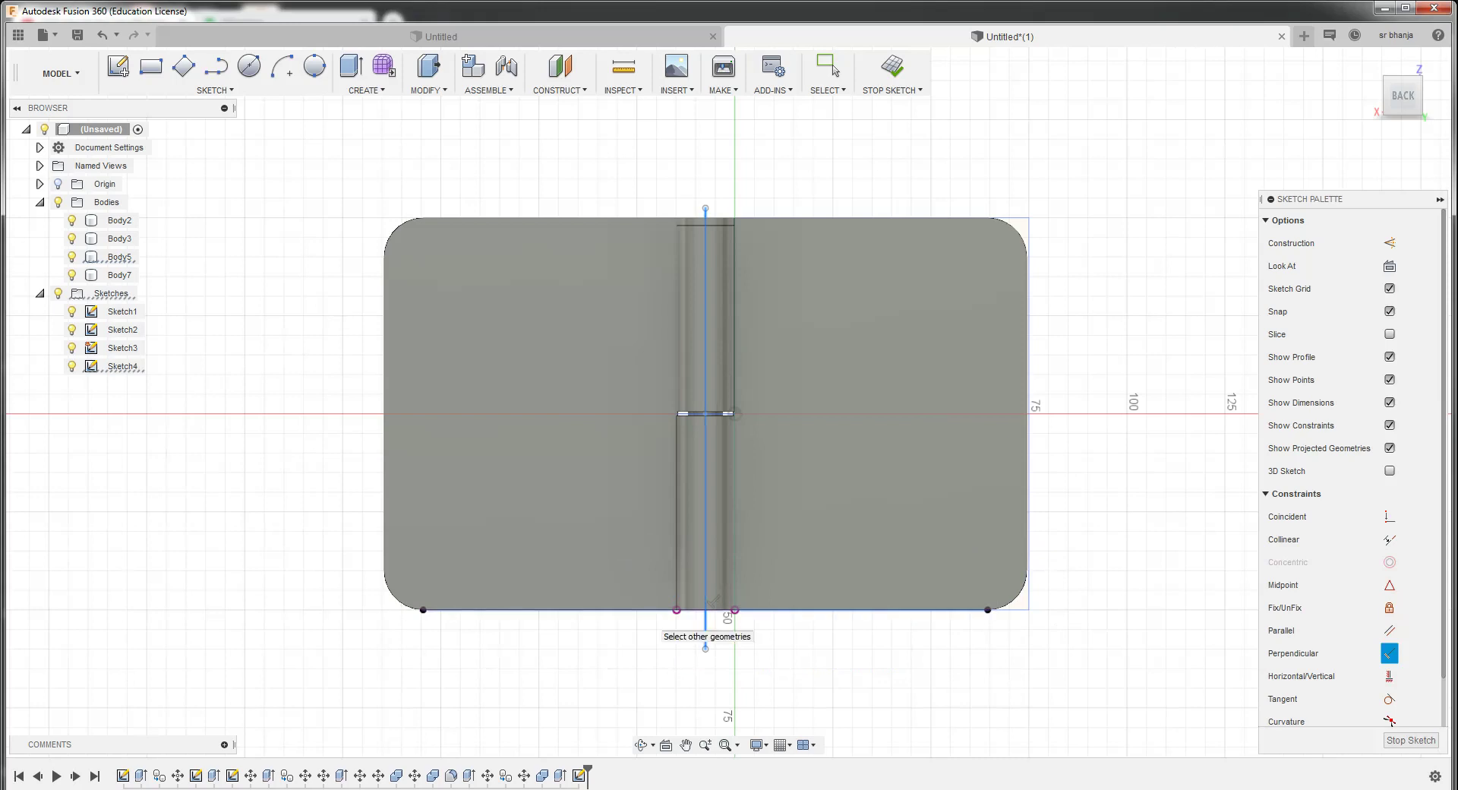
click(708, 610)
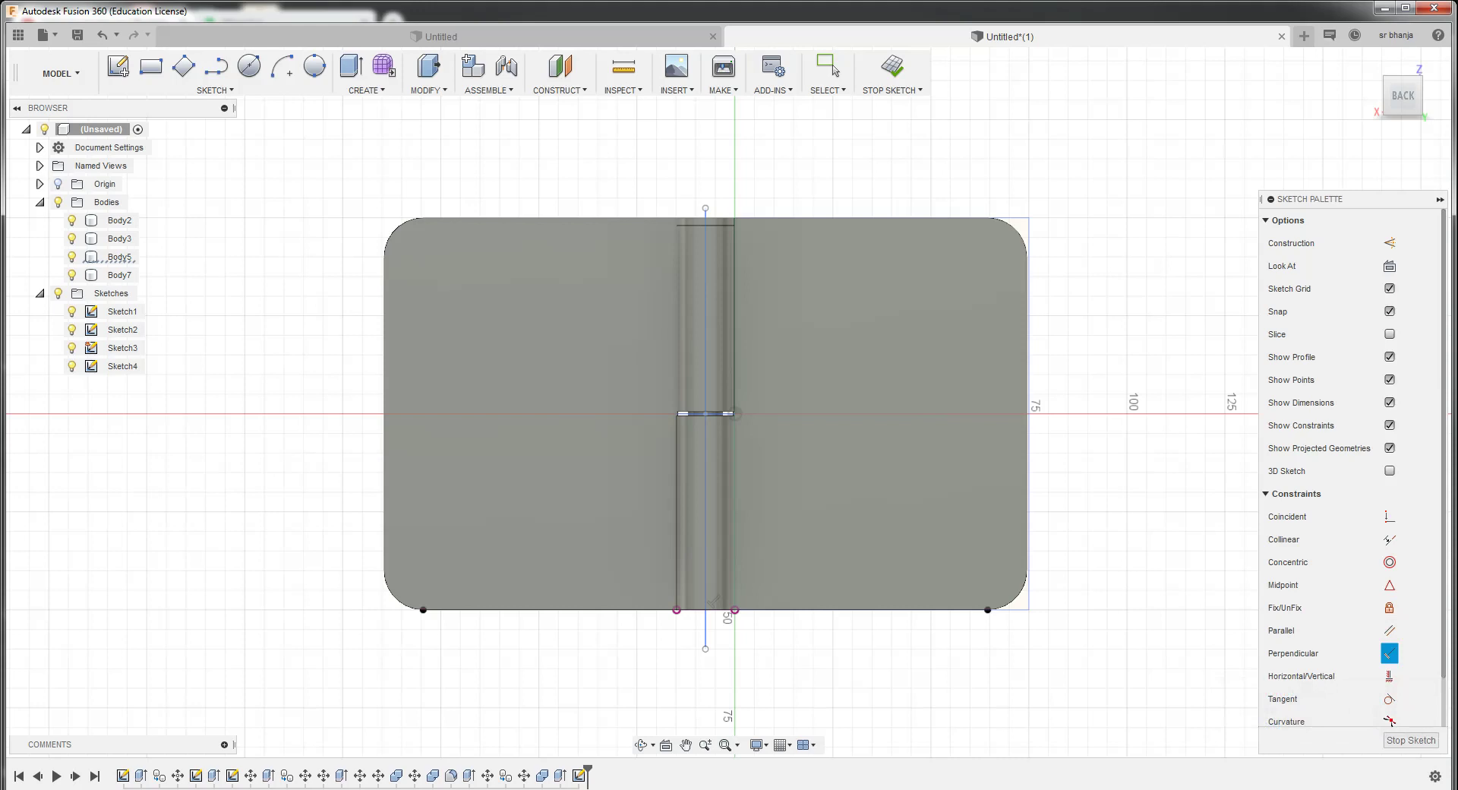
click(1388, 584)
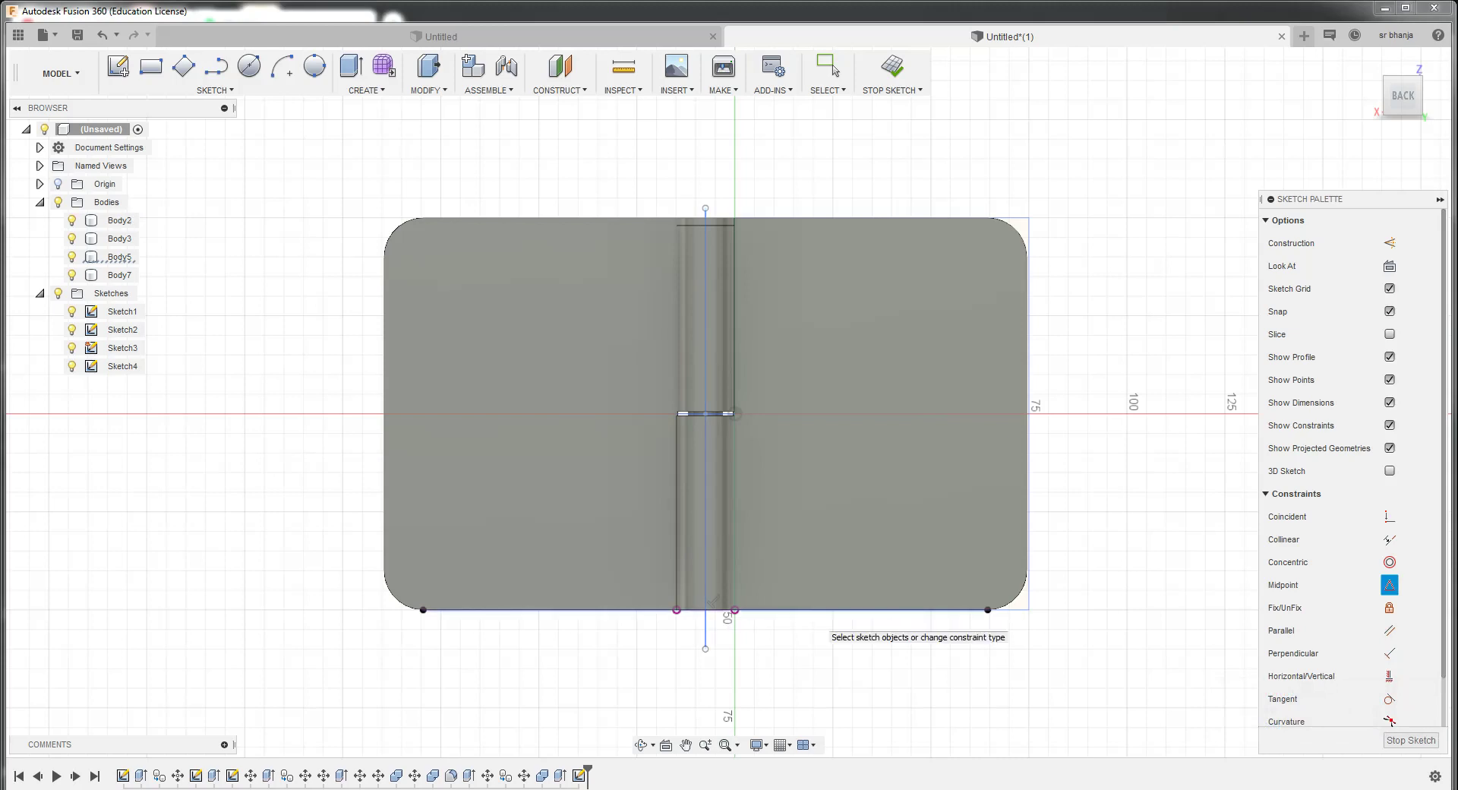
click(820, 610)
click(706, 614)
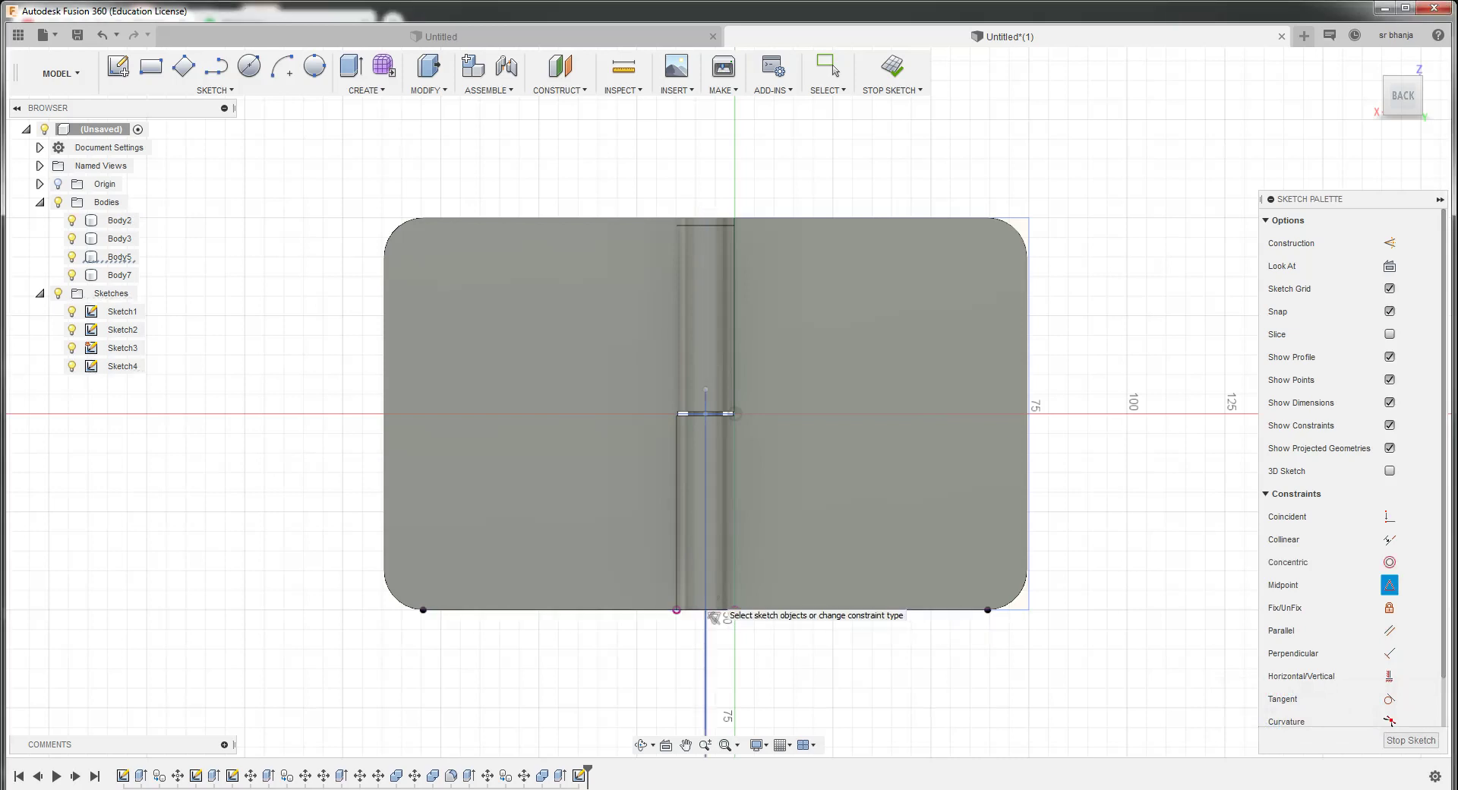
Zoom out, reapply the constraint to the axis line, and finish the sketch
scroll(713, 616, down, 1)
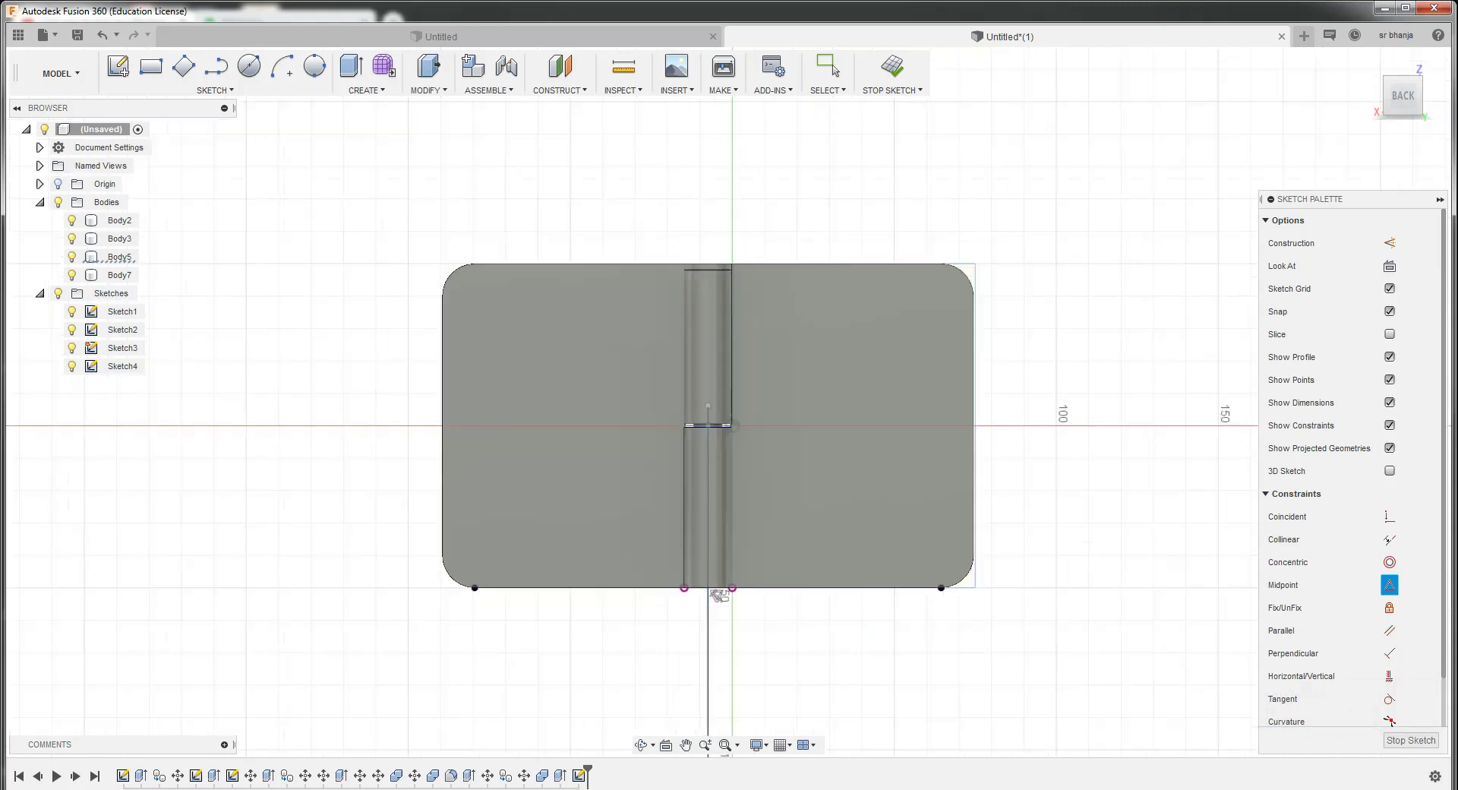
scroll(714, 607, down, 1)
scroll(721, 585, down, 2)
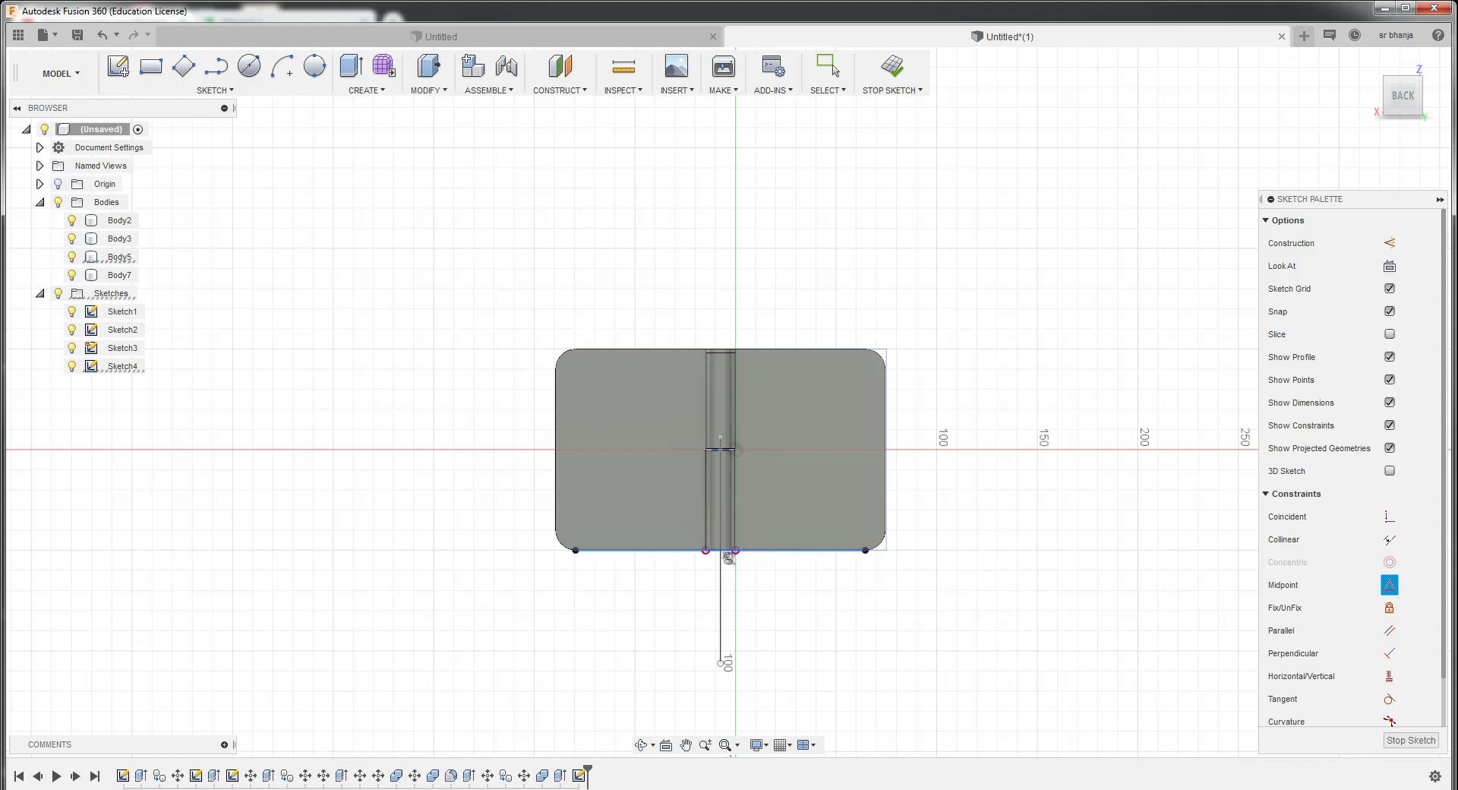
click(728, 558)
click(727, 558)
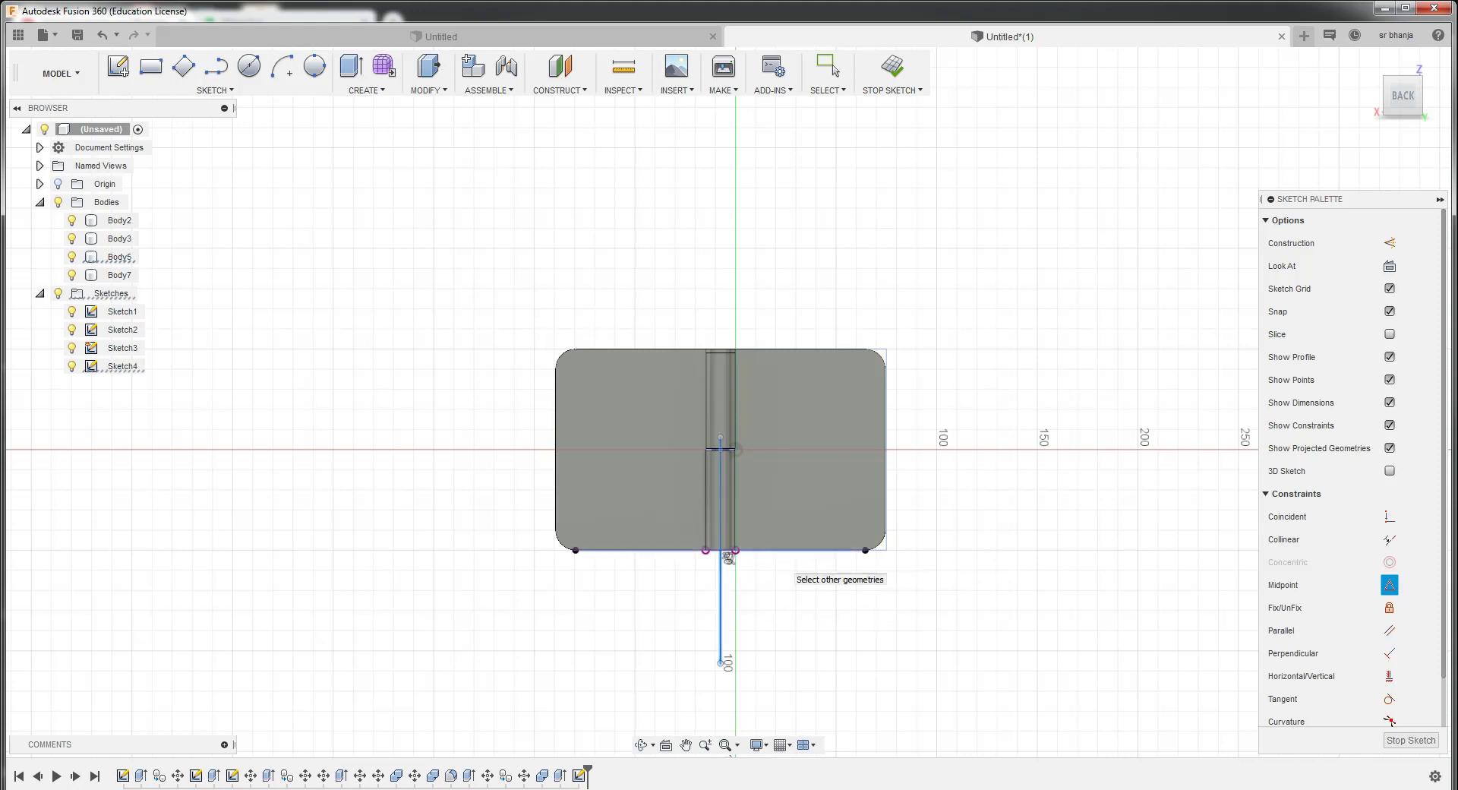
click(727, 558)
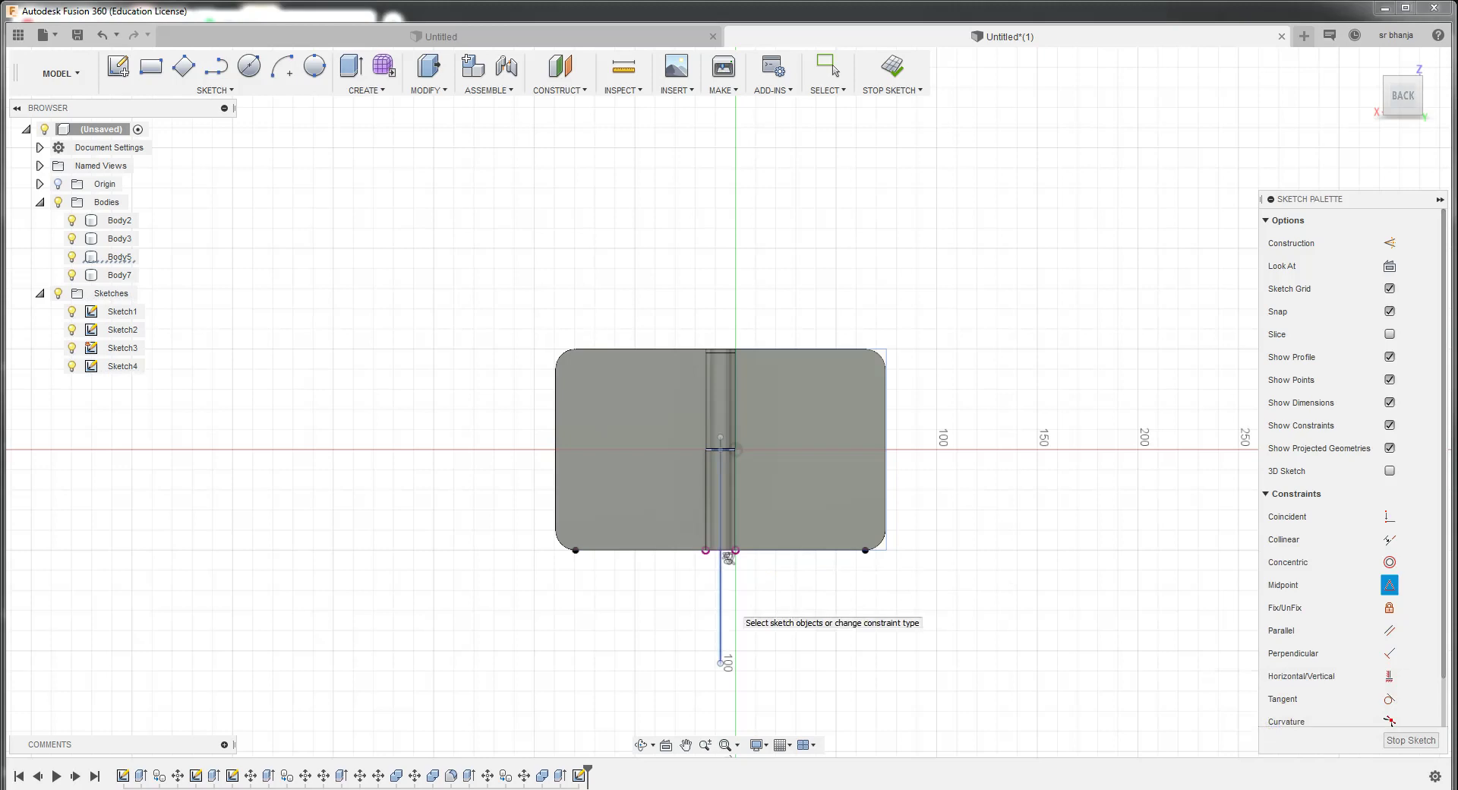
click(723, 555)
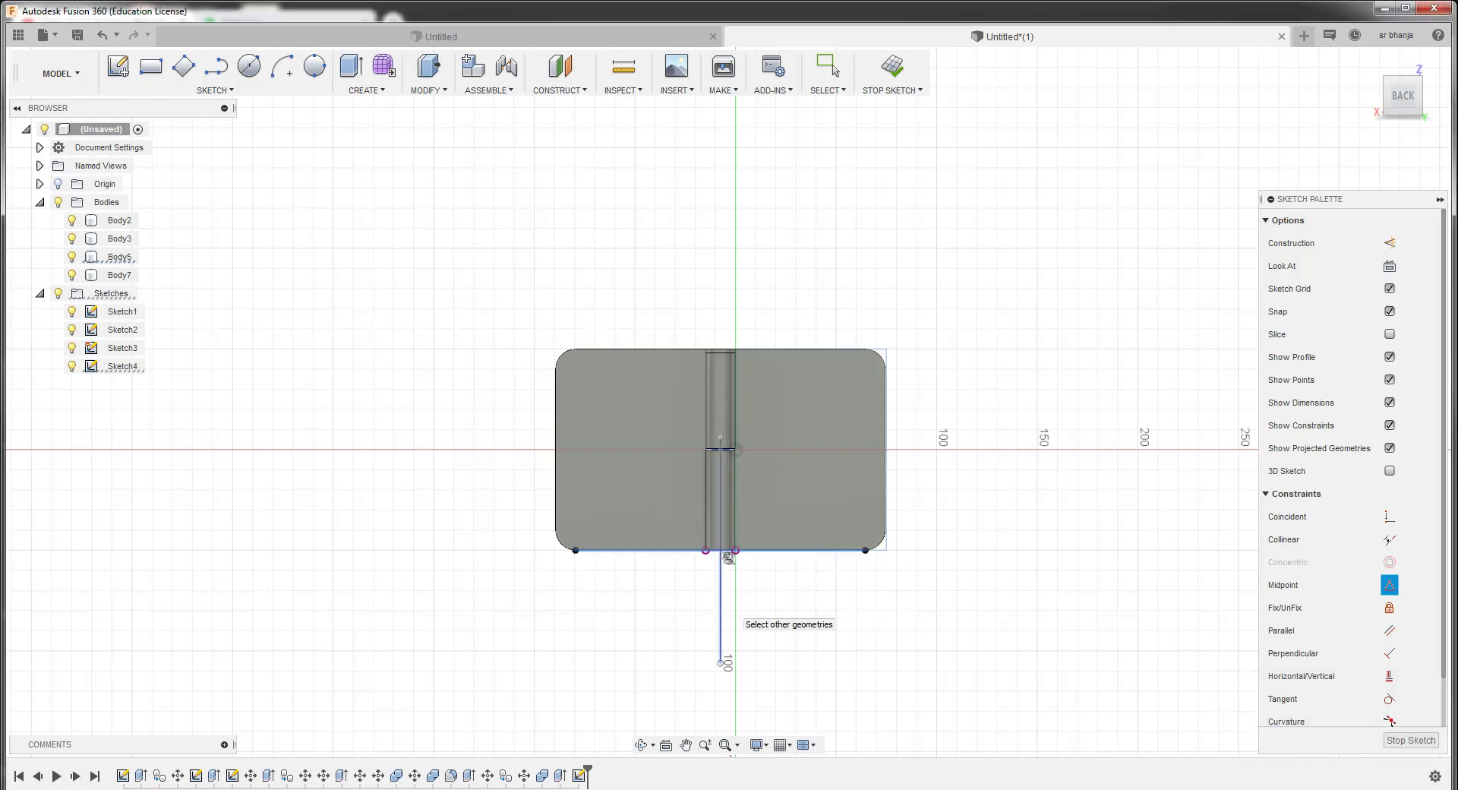
click(723, 555)
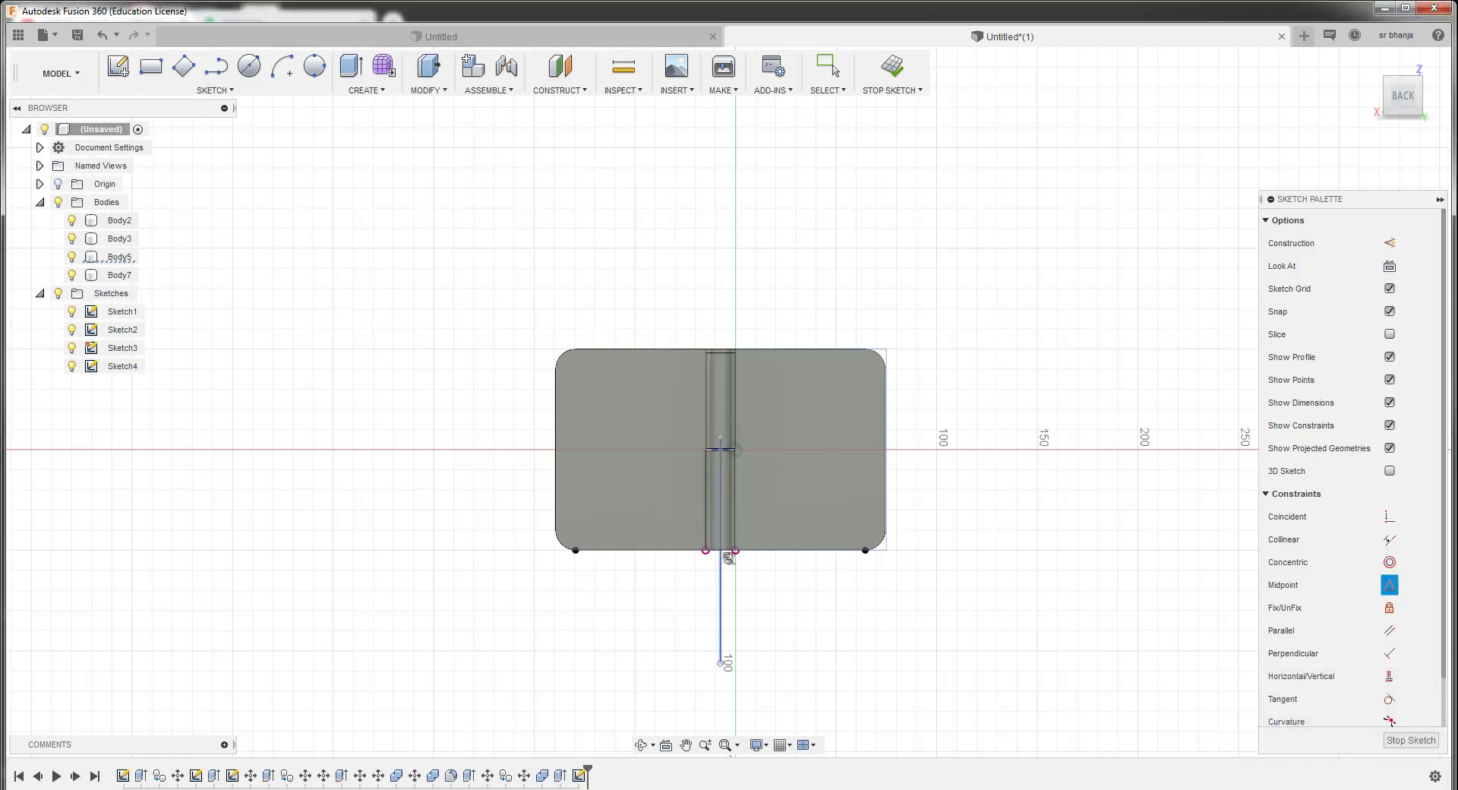
click(721, 562)
click(728, 550)
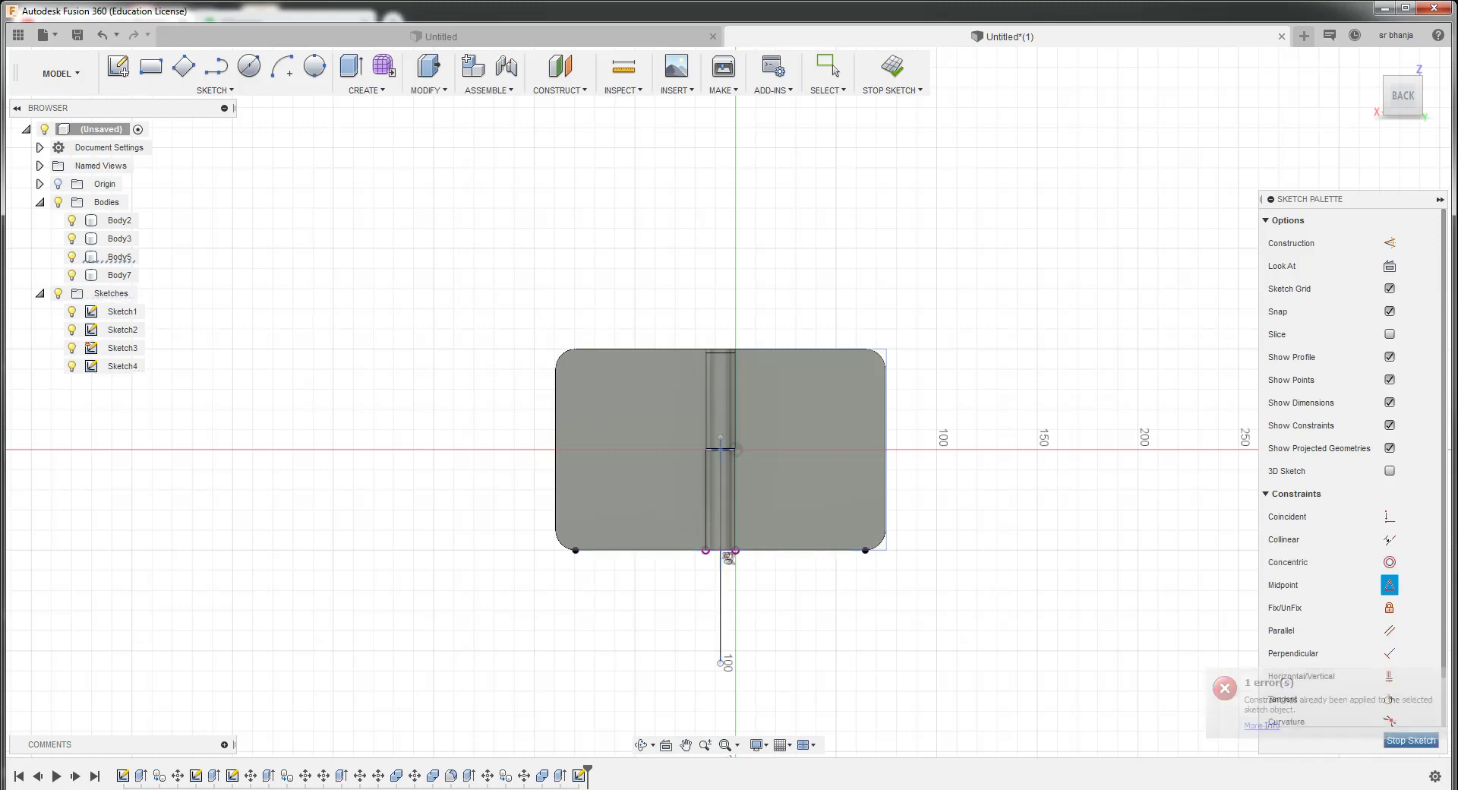
click(892, 68)
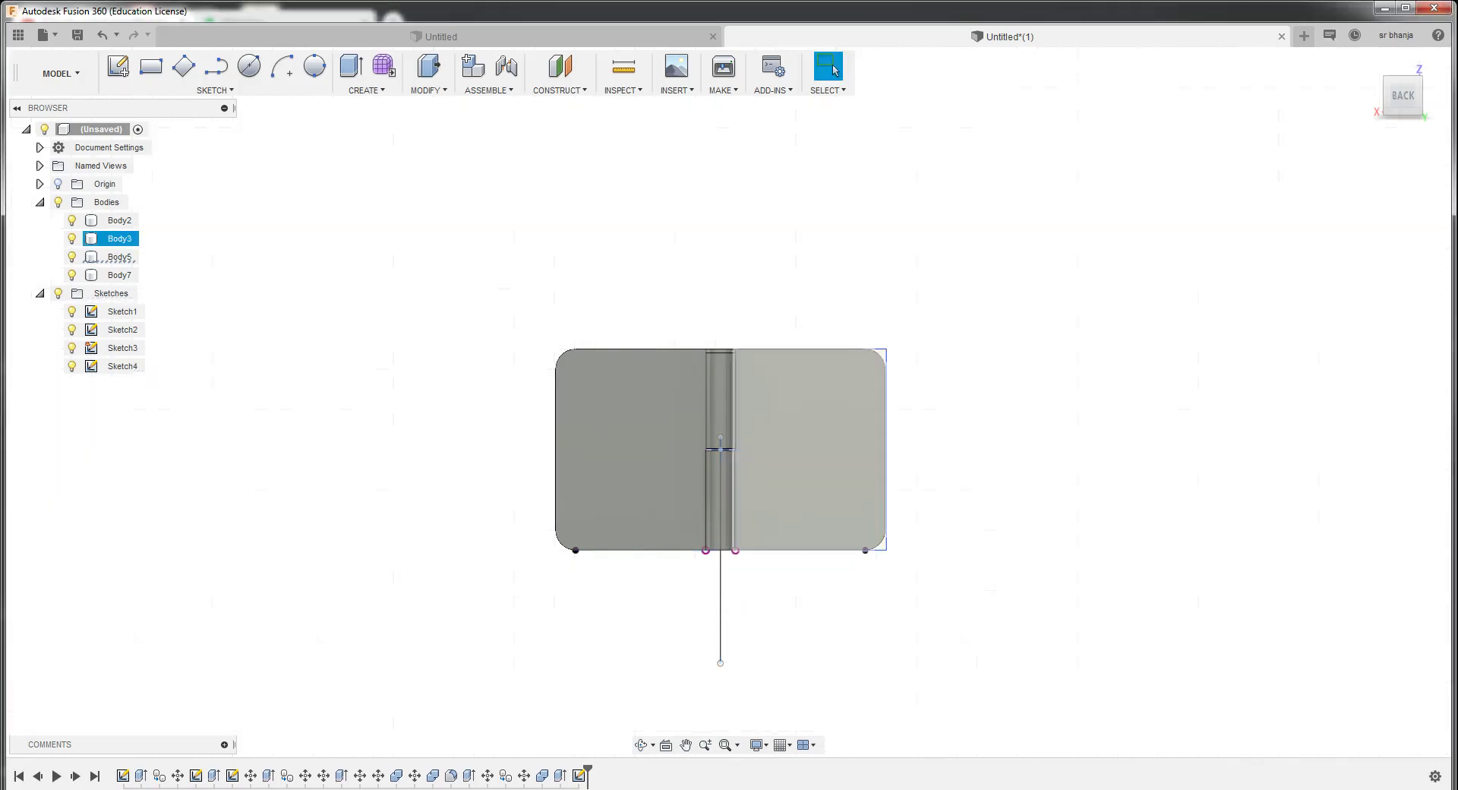
click(216, 66)
click(687, 407)
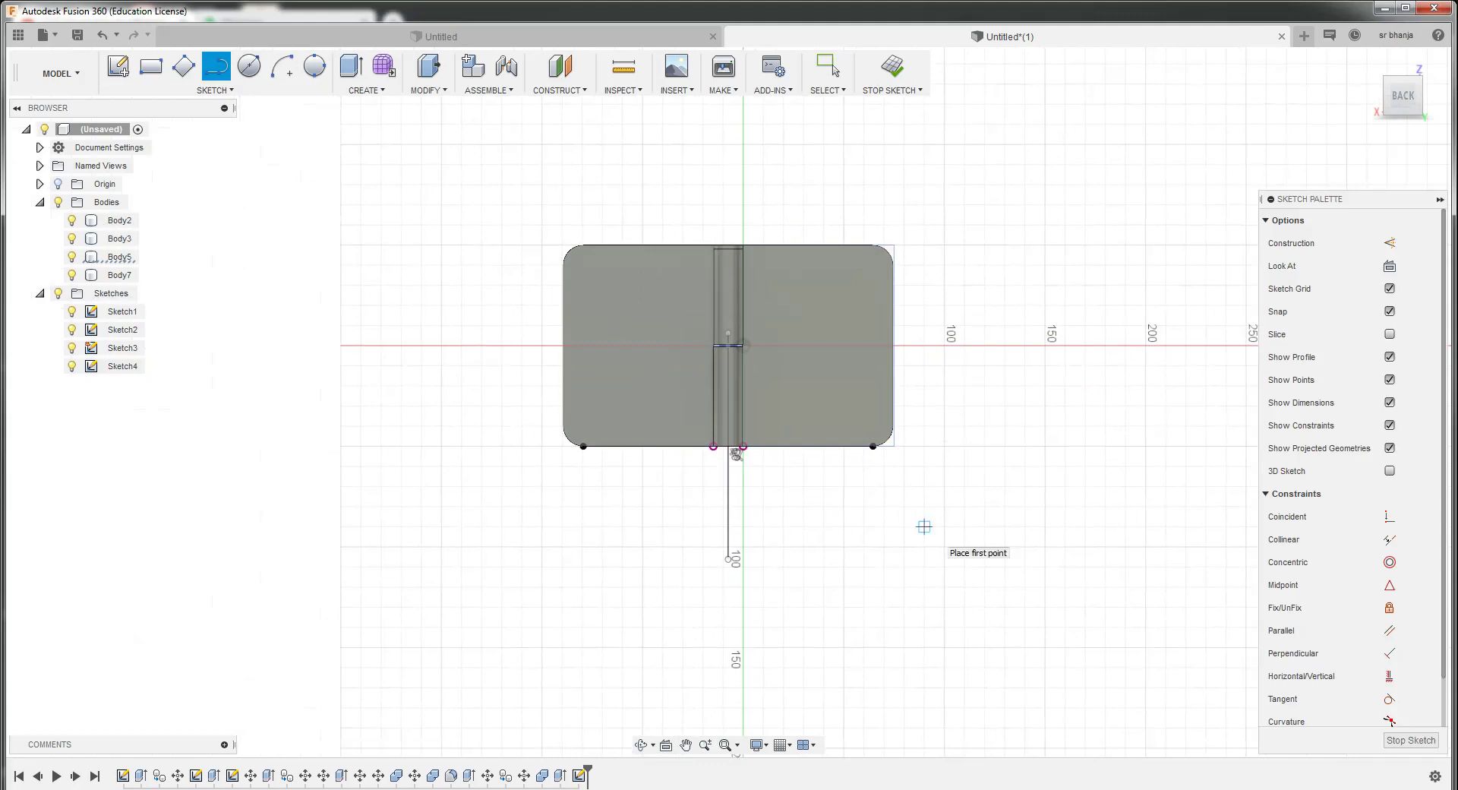
click(829, 66)
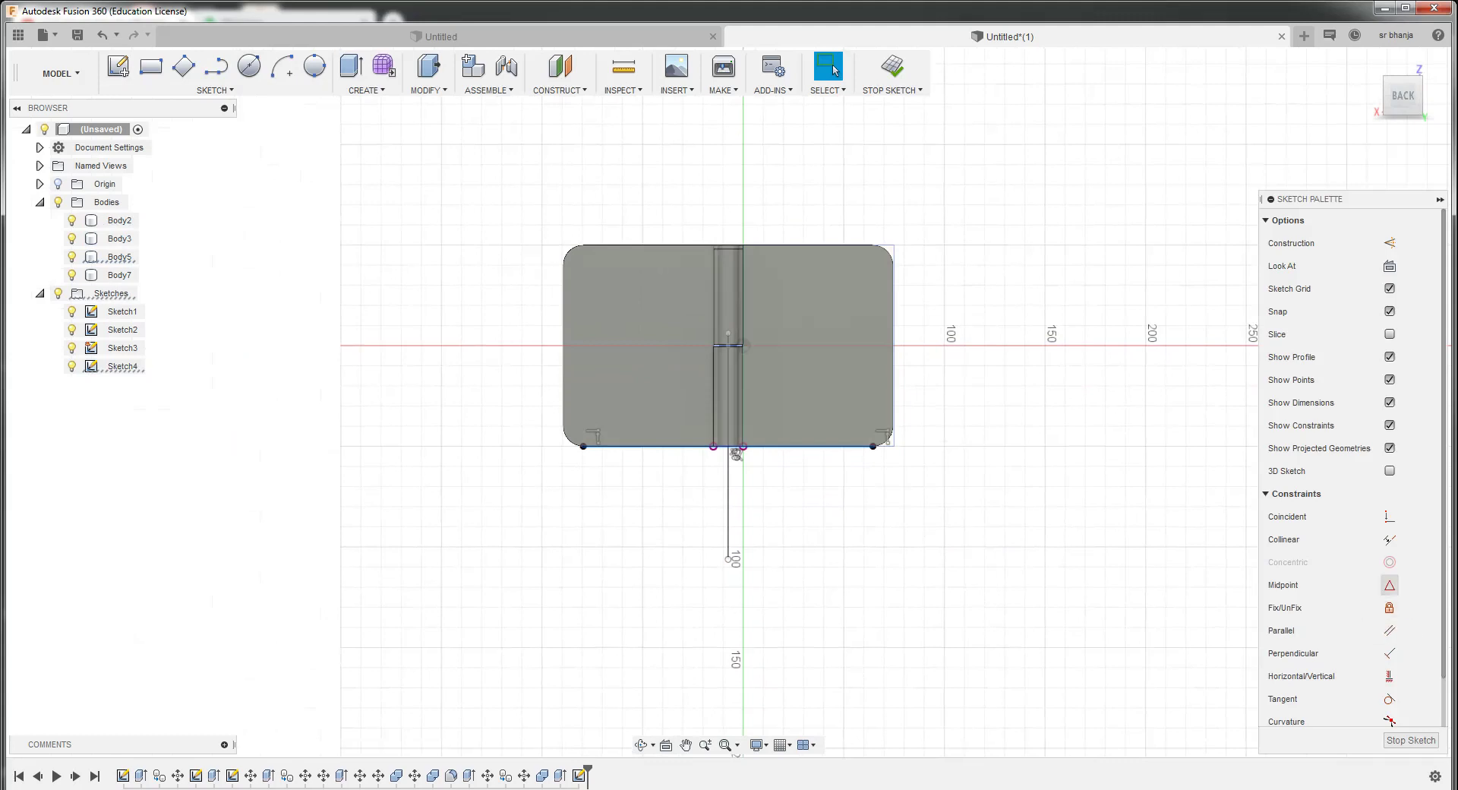
click(728, 507)
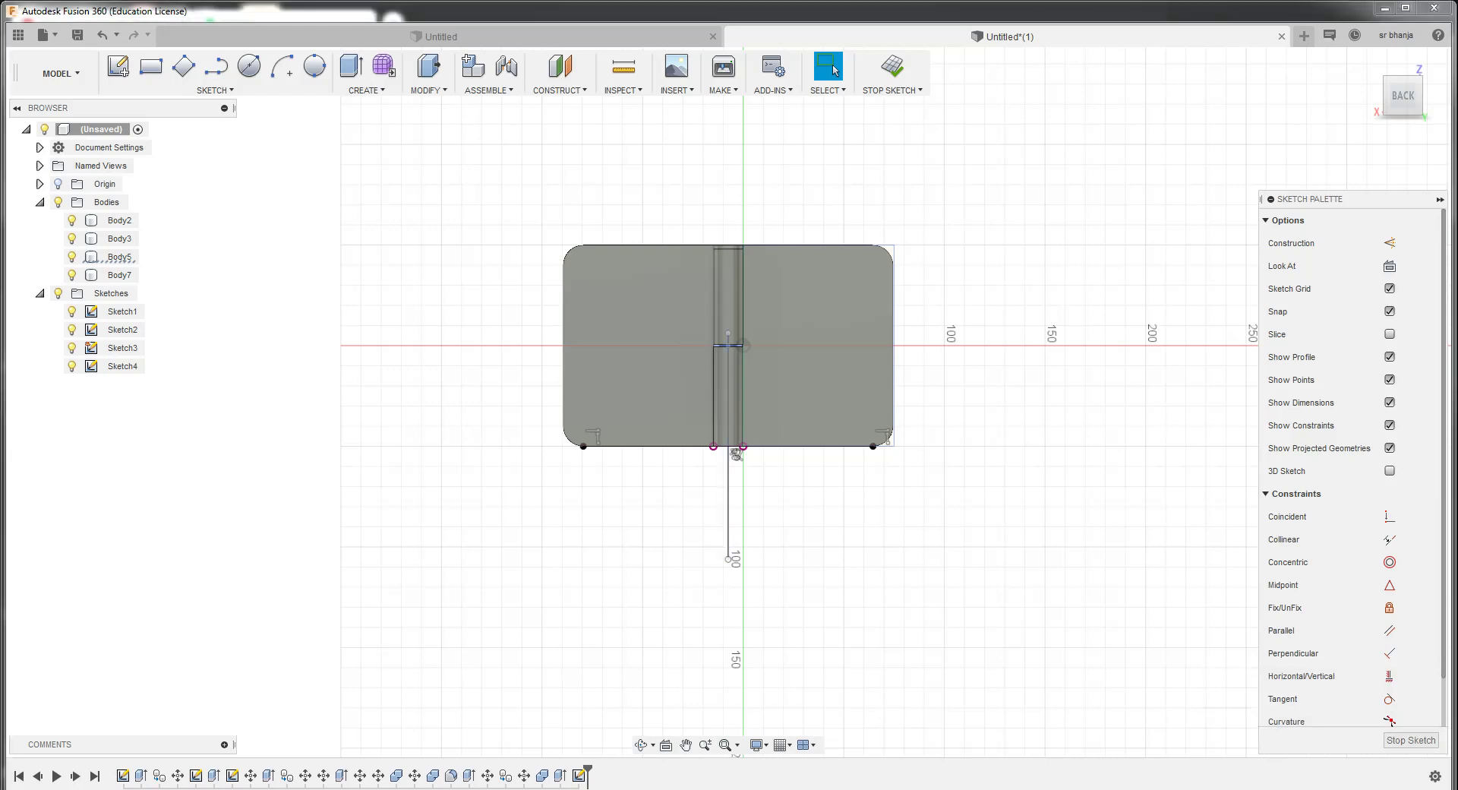
click(1410, 740)
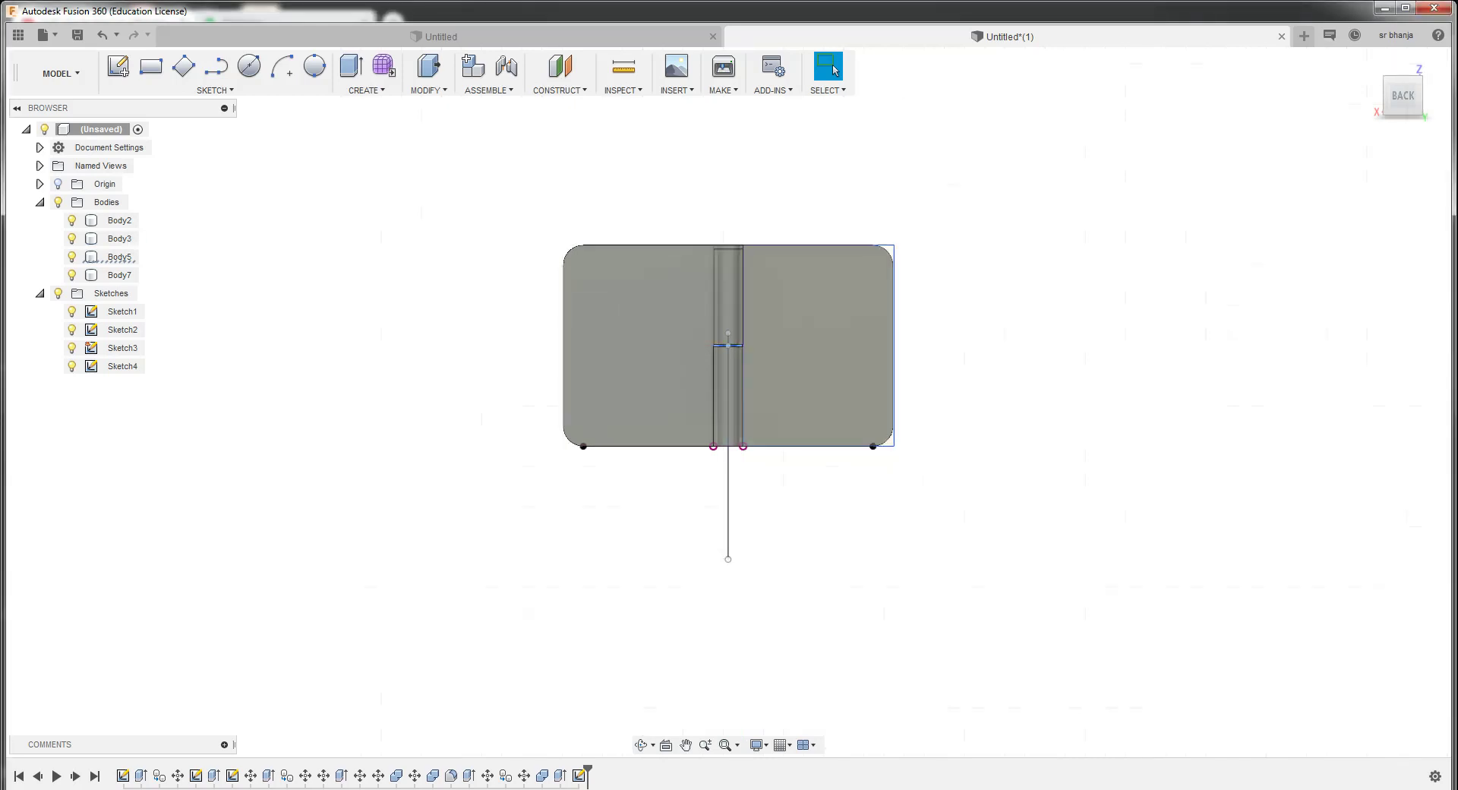
click(119, 220)
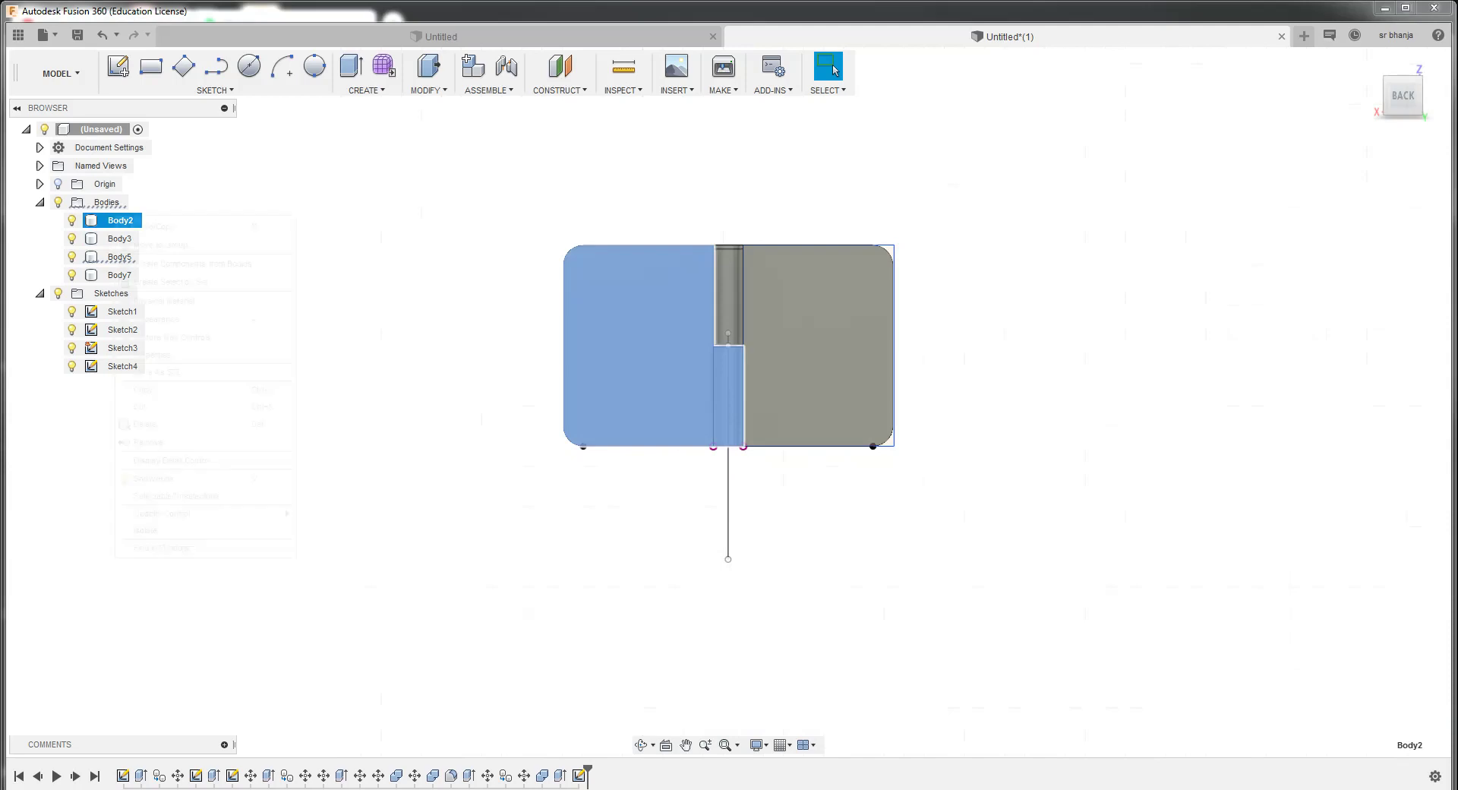
Start a Move/Copy rotation of Body2 about the pin axis line and swing the leaf open
click(154, 226)
click(1377, 265)
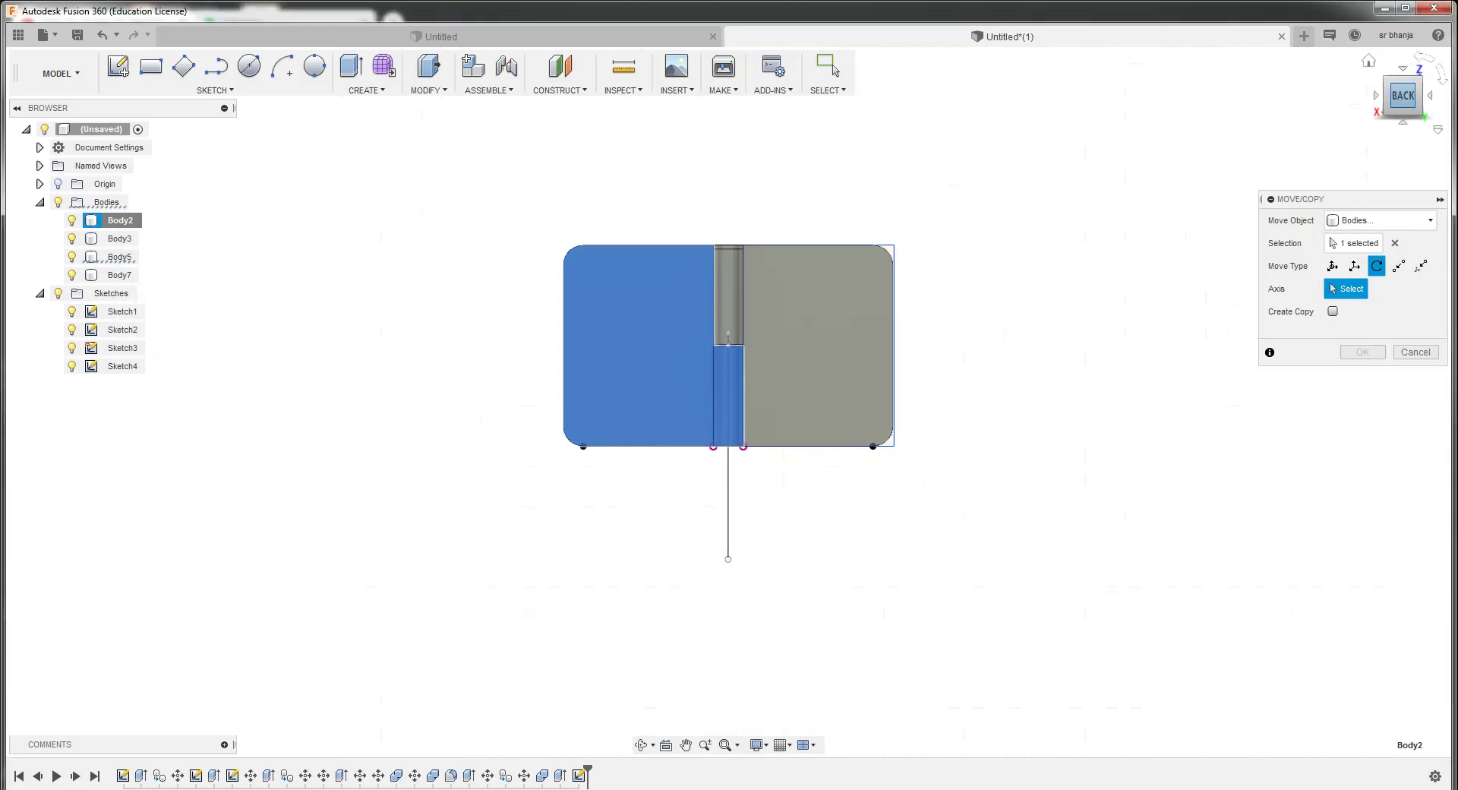
drag(1403, 93, 1403, 114)
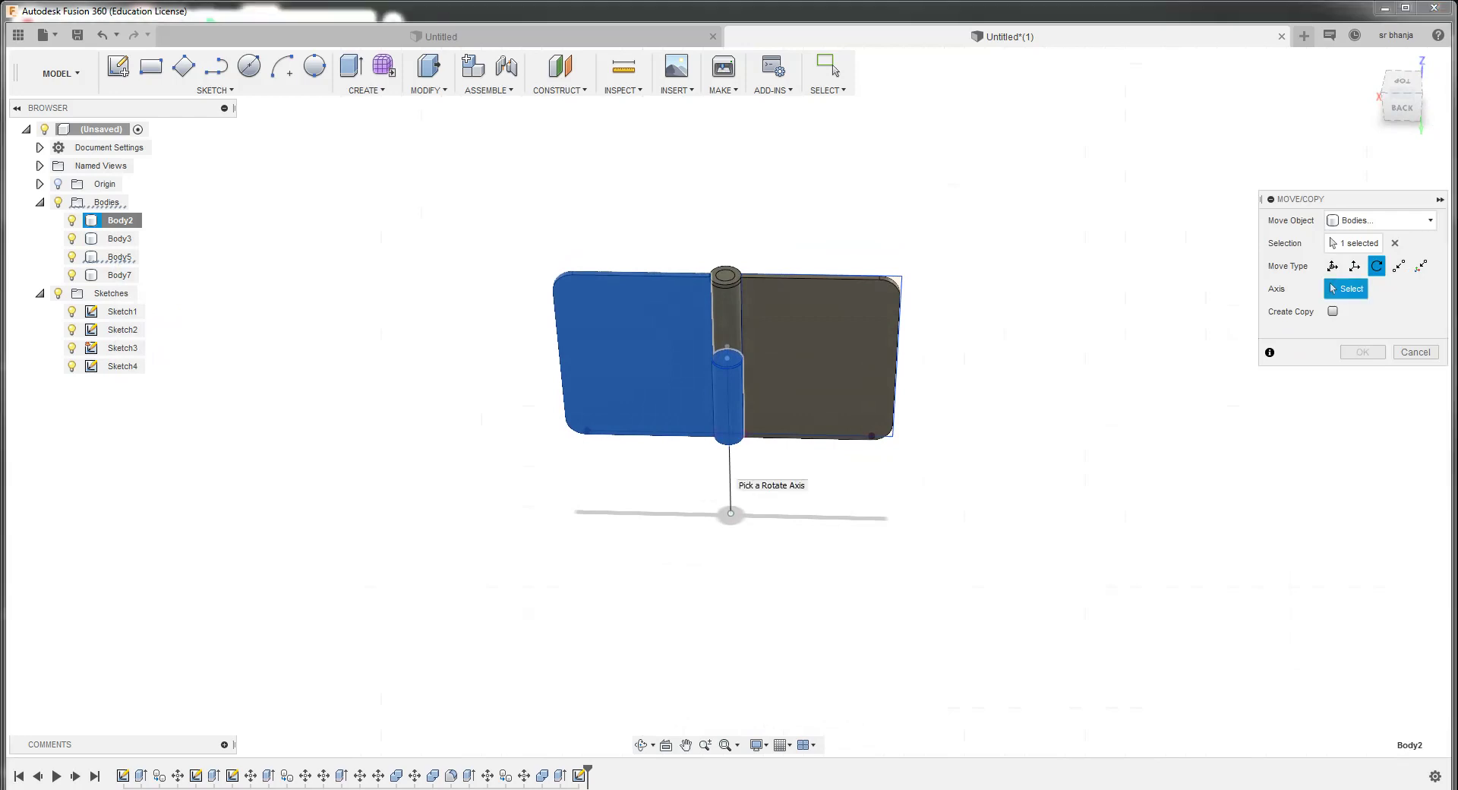
click(731, 477)
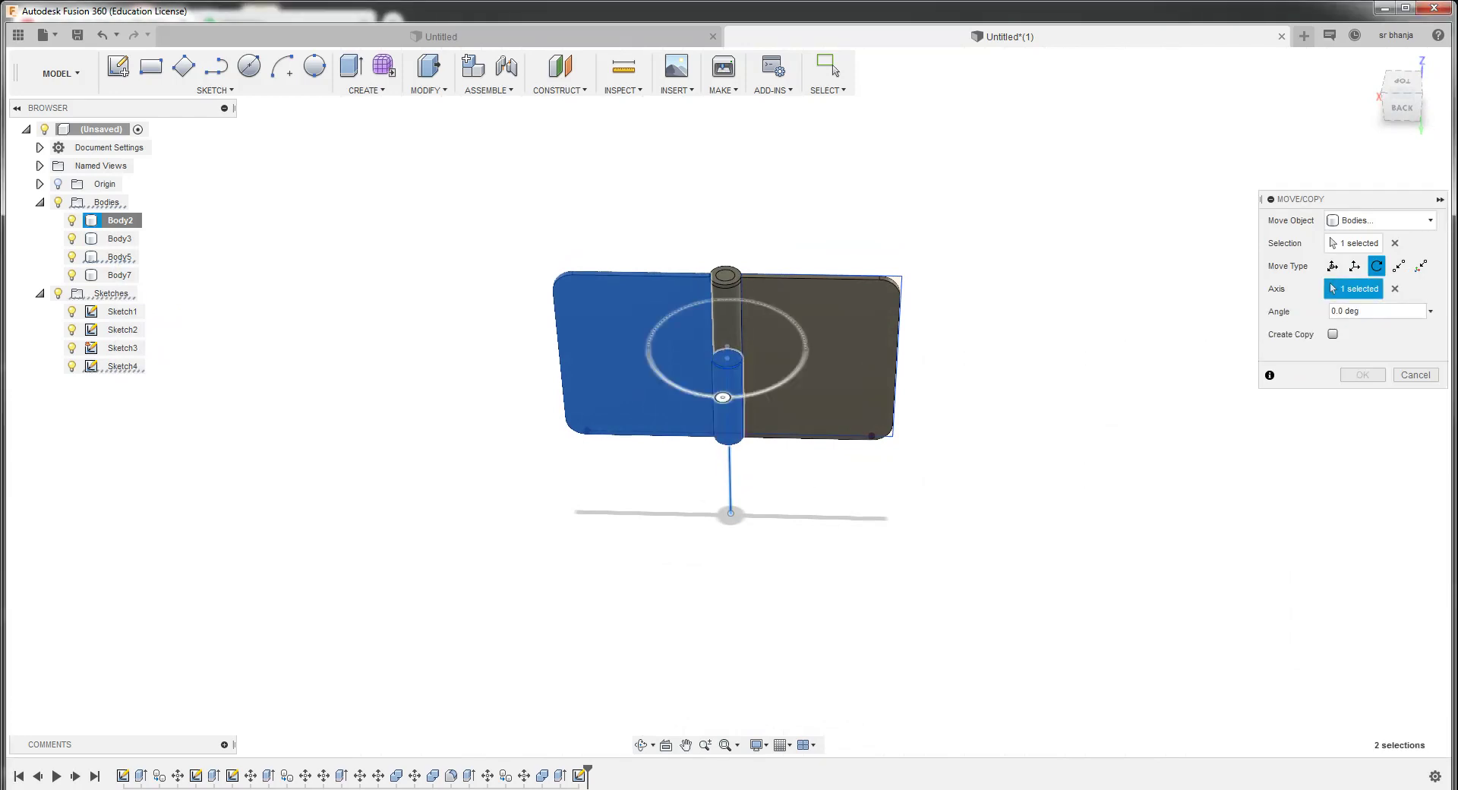
drag(728, 397, 790, 376)
key(Return)
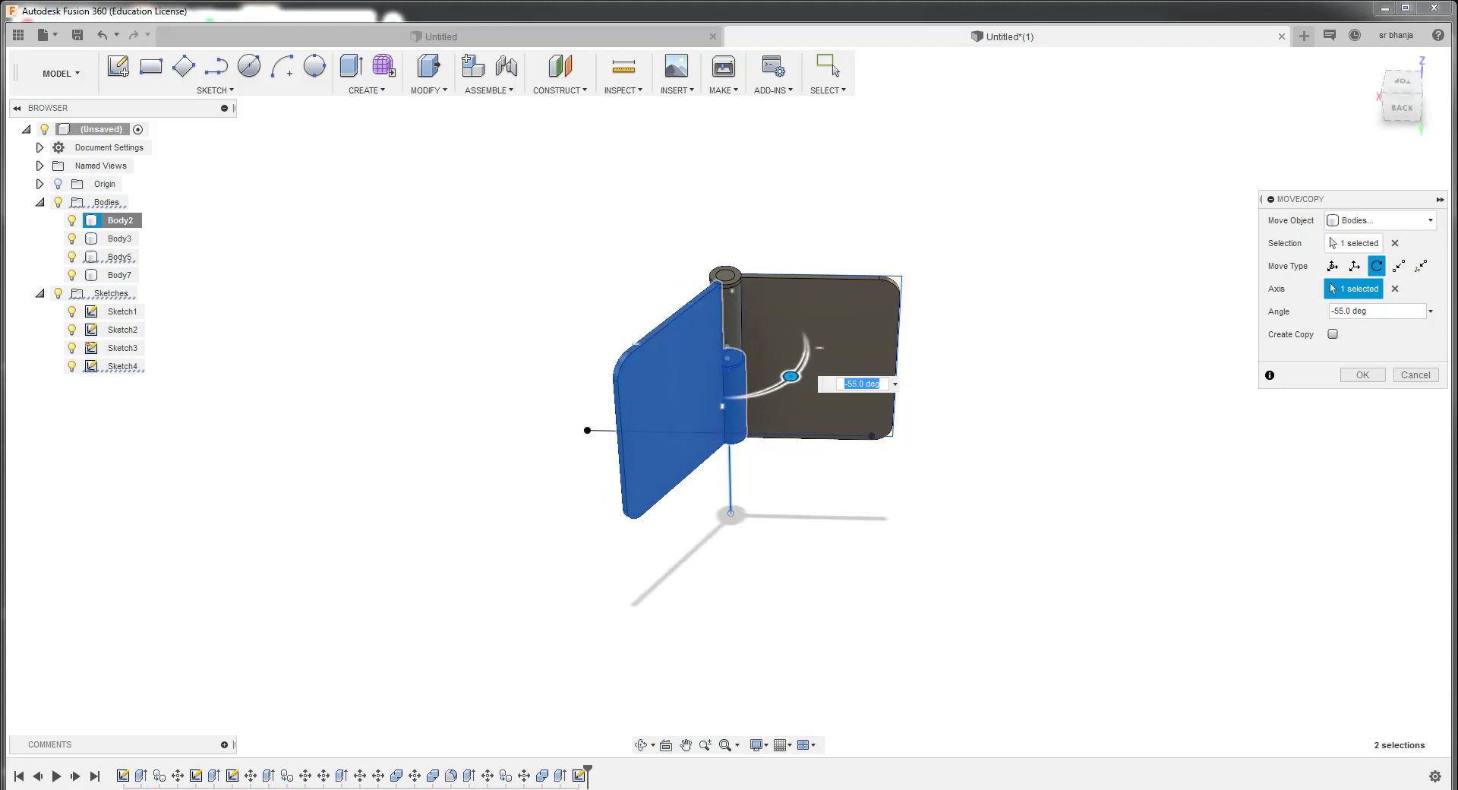
drag(790, 375, 788, 316)
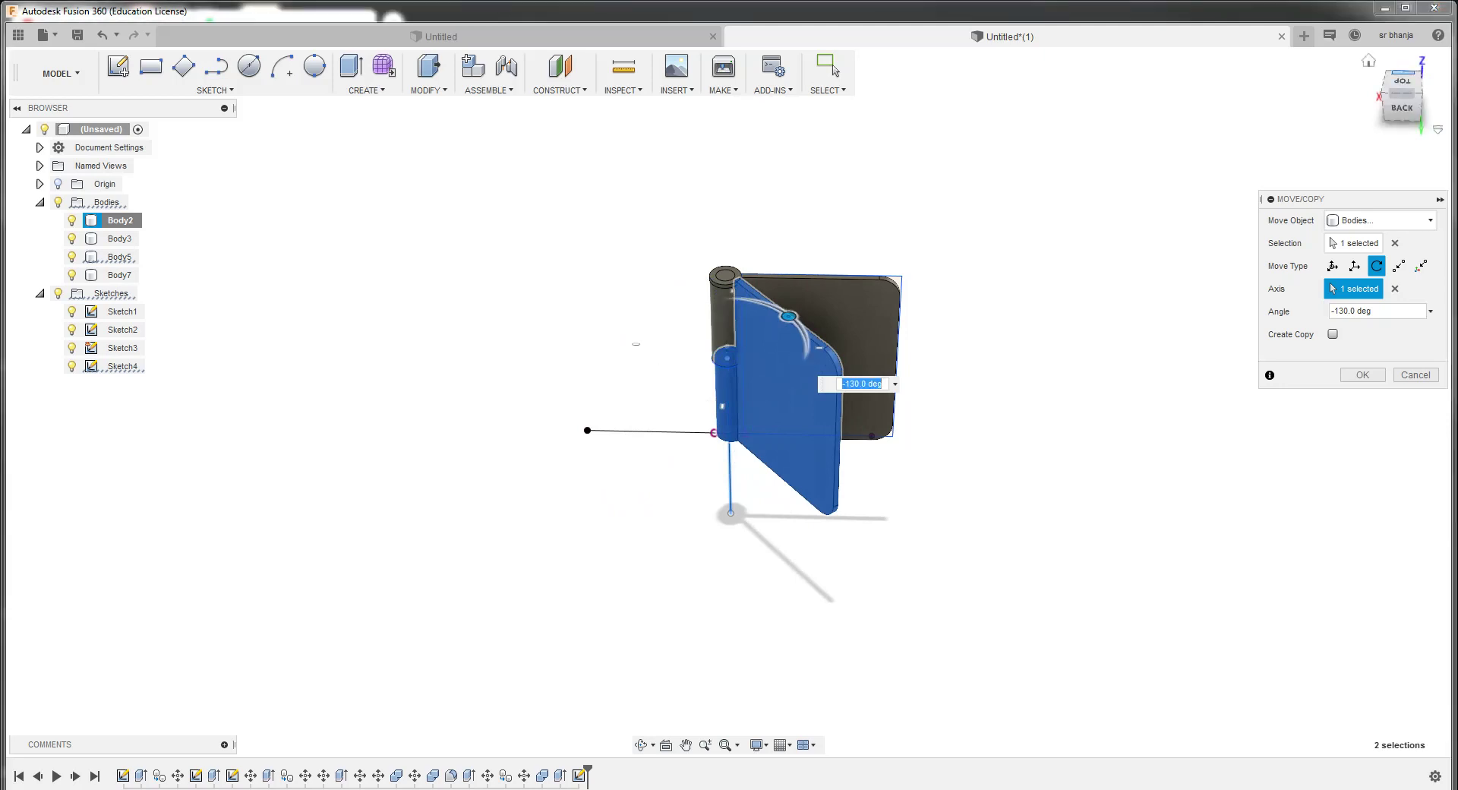
From a top view, try several more opening angles, then abandon the move so the leaf stays flat
drag(1401, 95, 1403, 99)
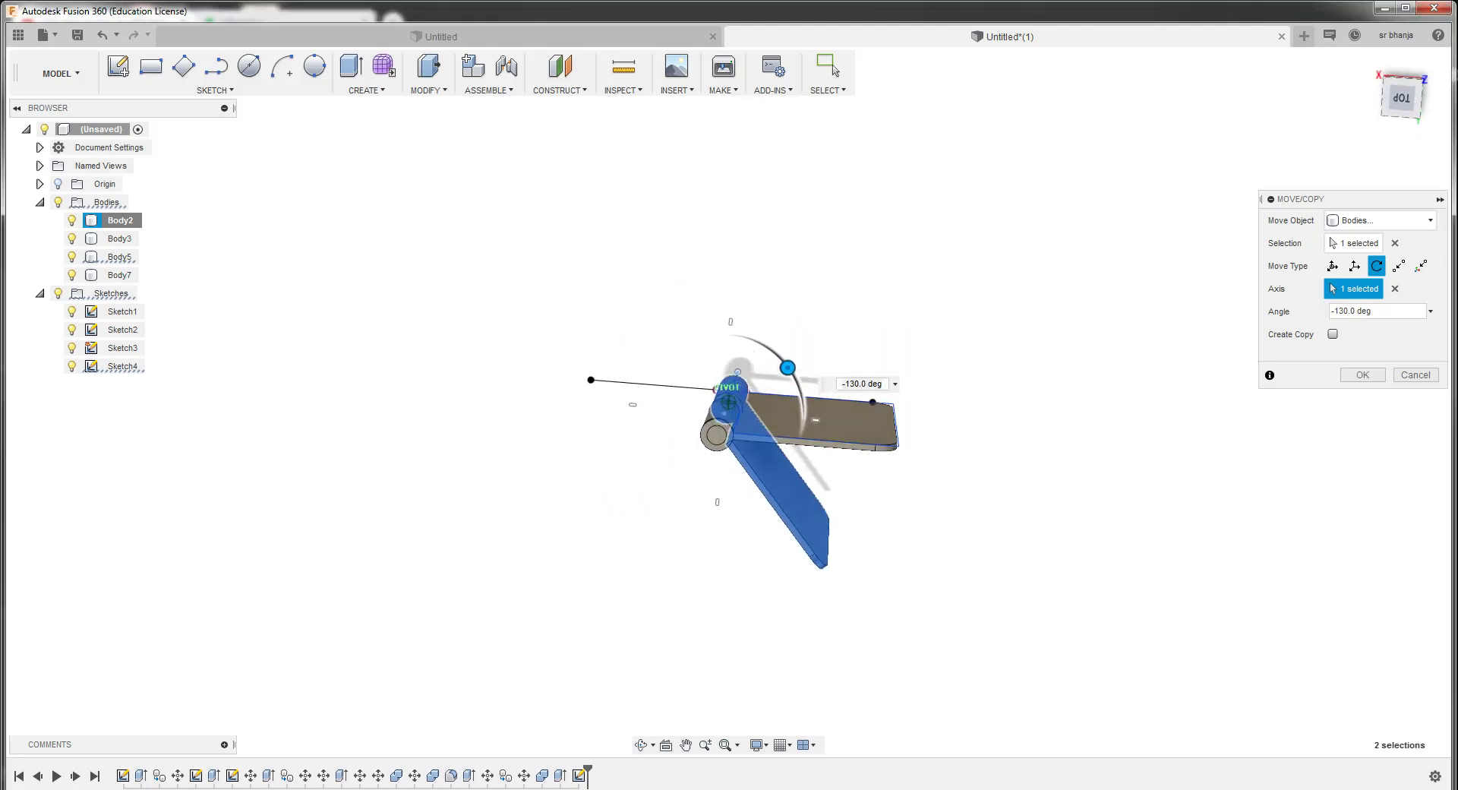
click(1402, 82)
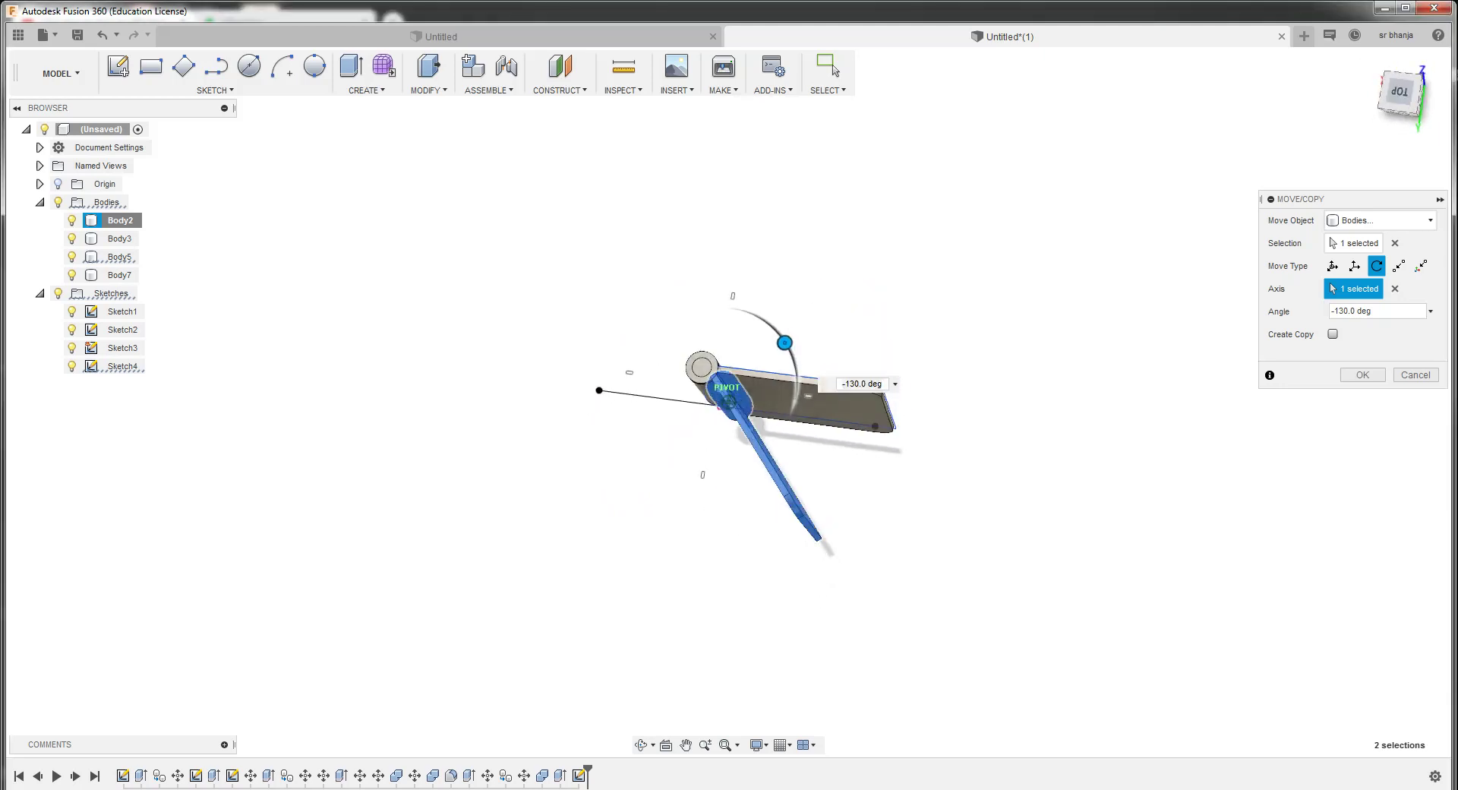
scroll(816, 394, up, 4)
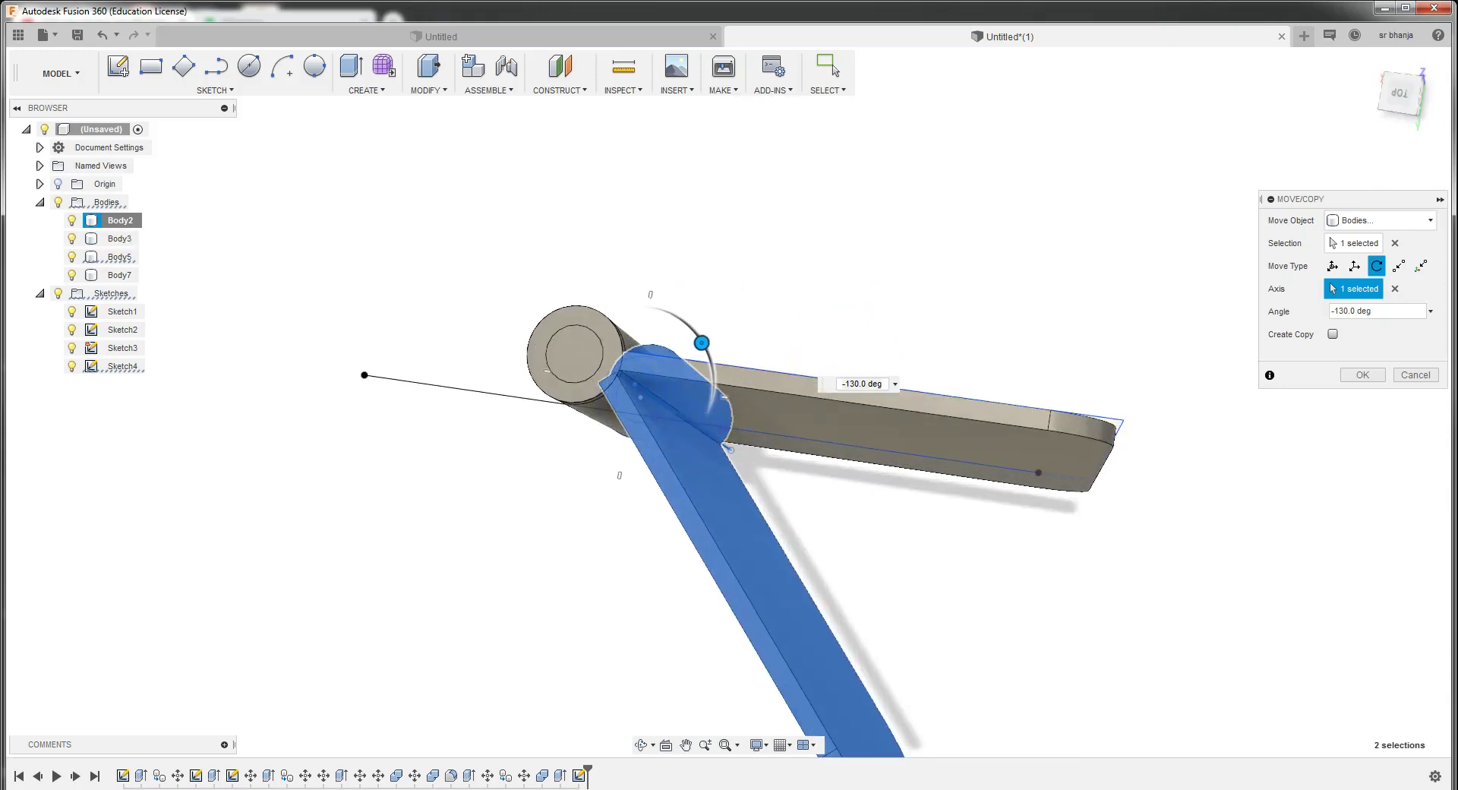
mouse_move(702, 343)
mouse_down()
mouse_move(673, 314)
mouse_move(627, 306)
mouse_move(641, 306)
mouse_up()
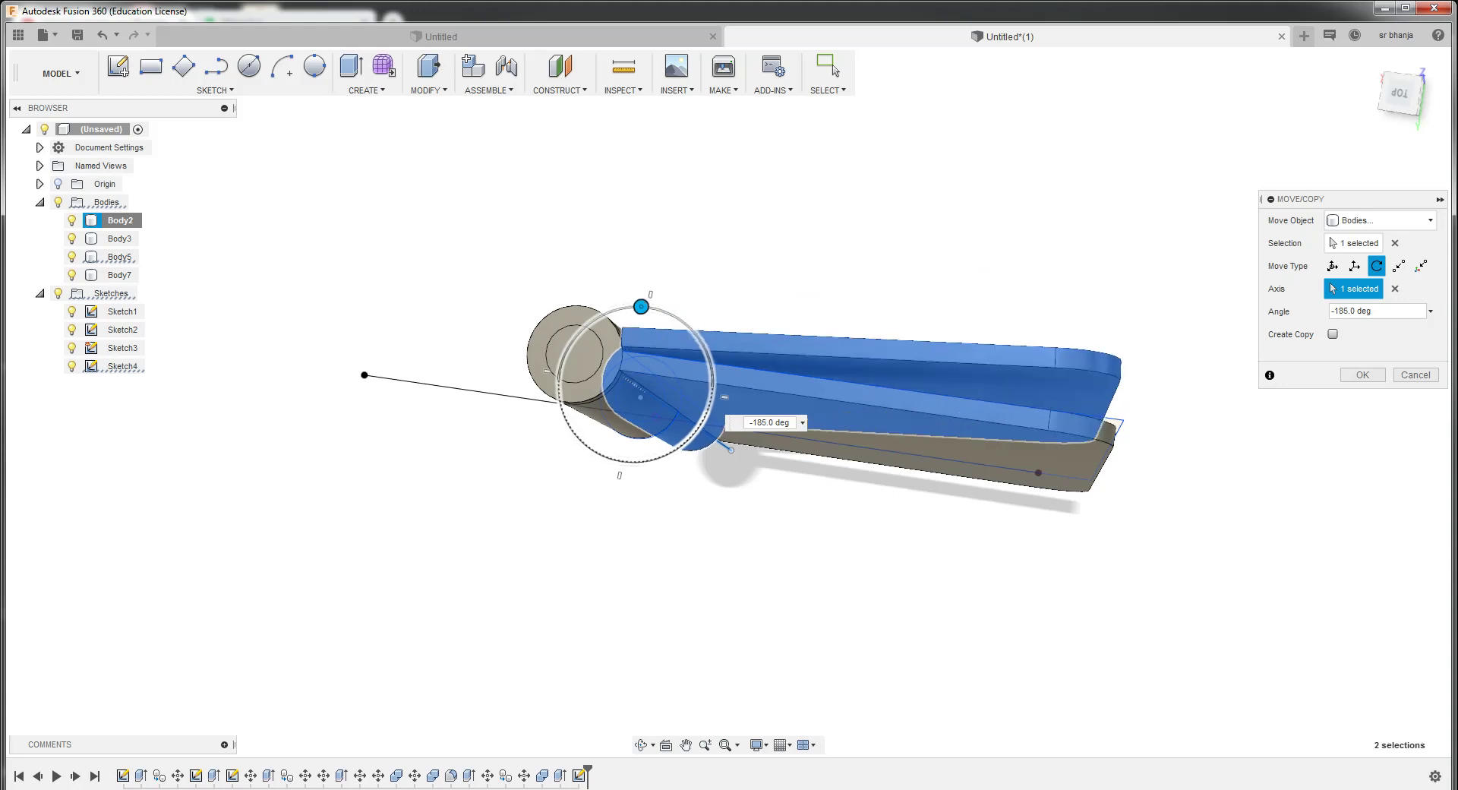
drag(641, 307, 559, 373)
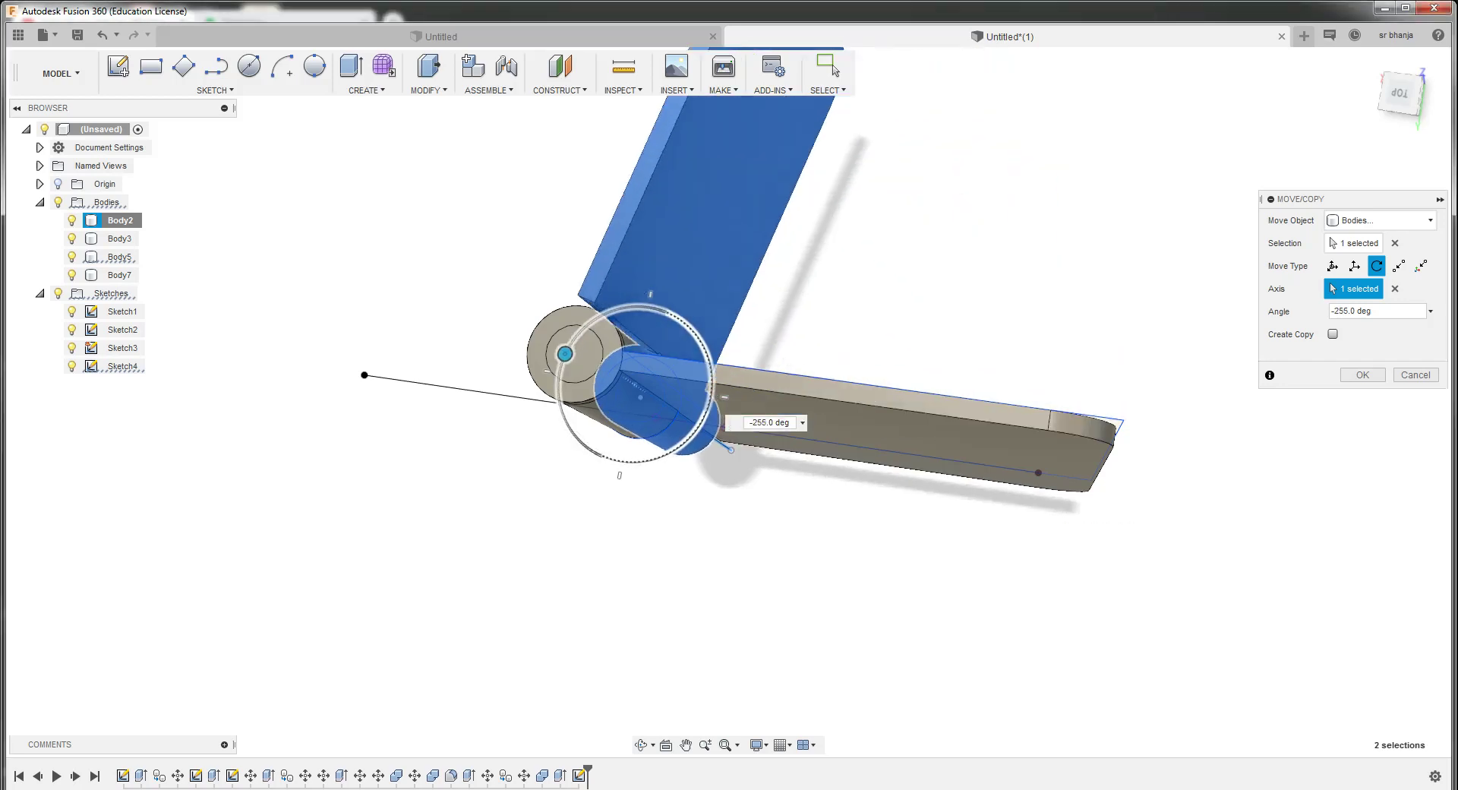
mouse_move(559, 373)
mouse_down()
mouse_move(602, 314)
mouse_move(563, 335)
mouse_move(567, 425)
mouse_up()
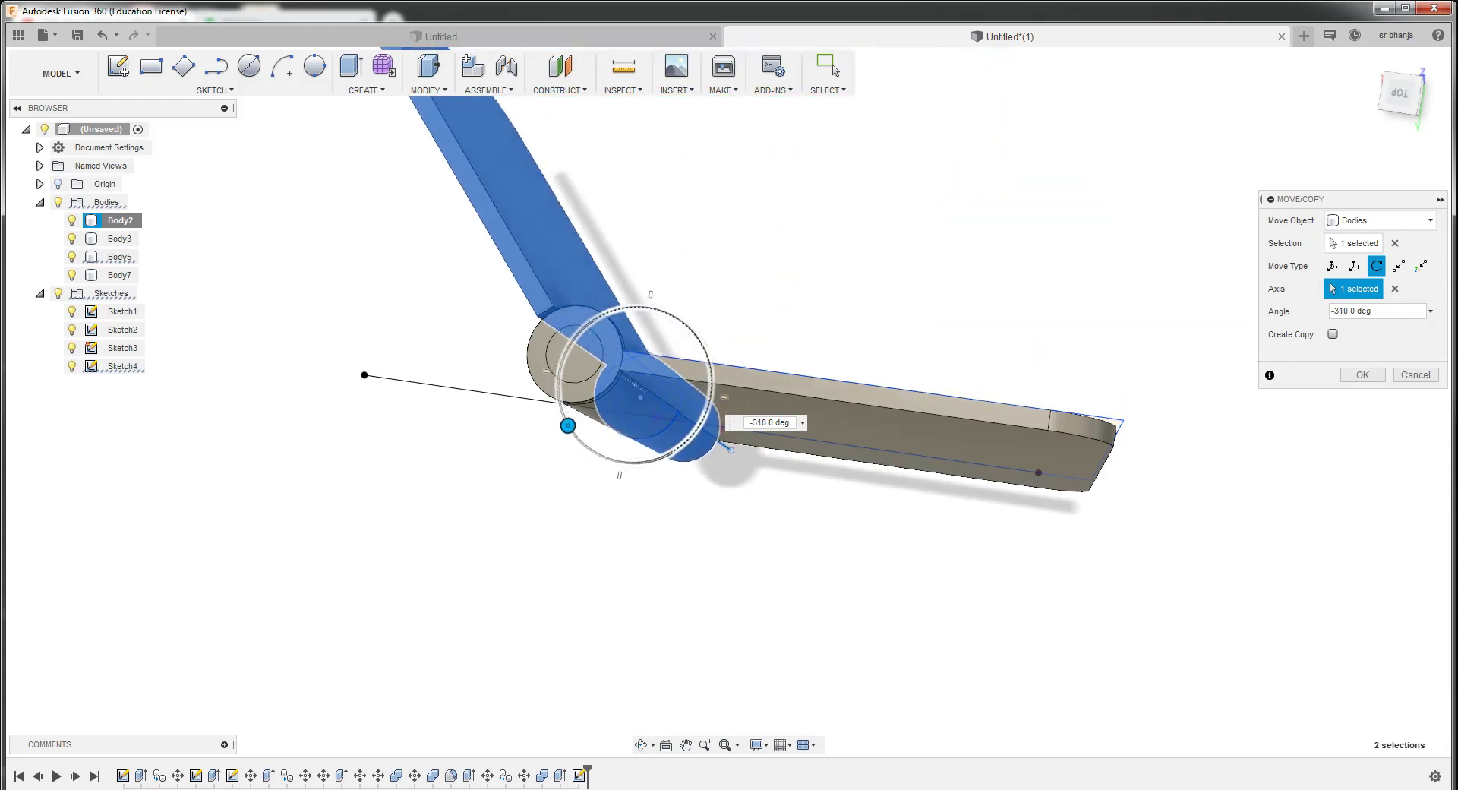
key(Return)
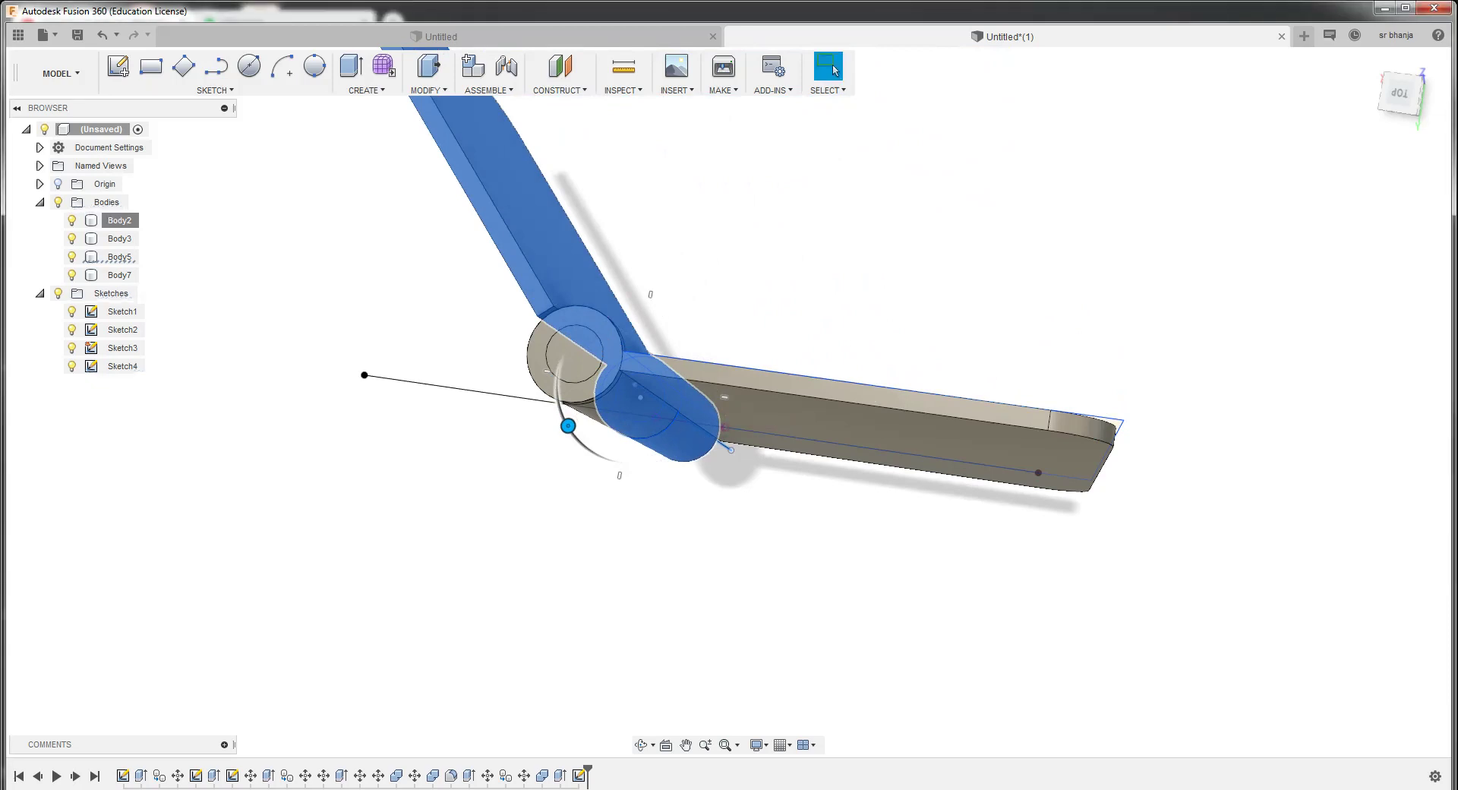
click(834, 70)
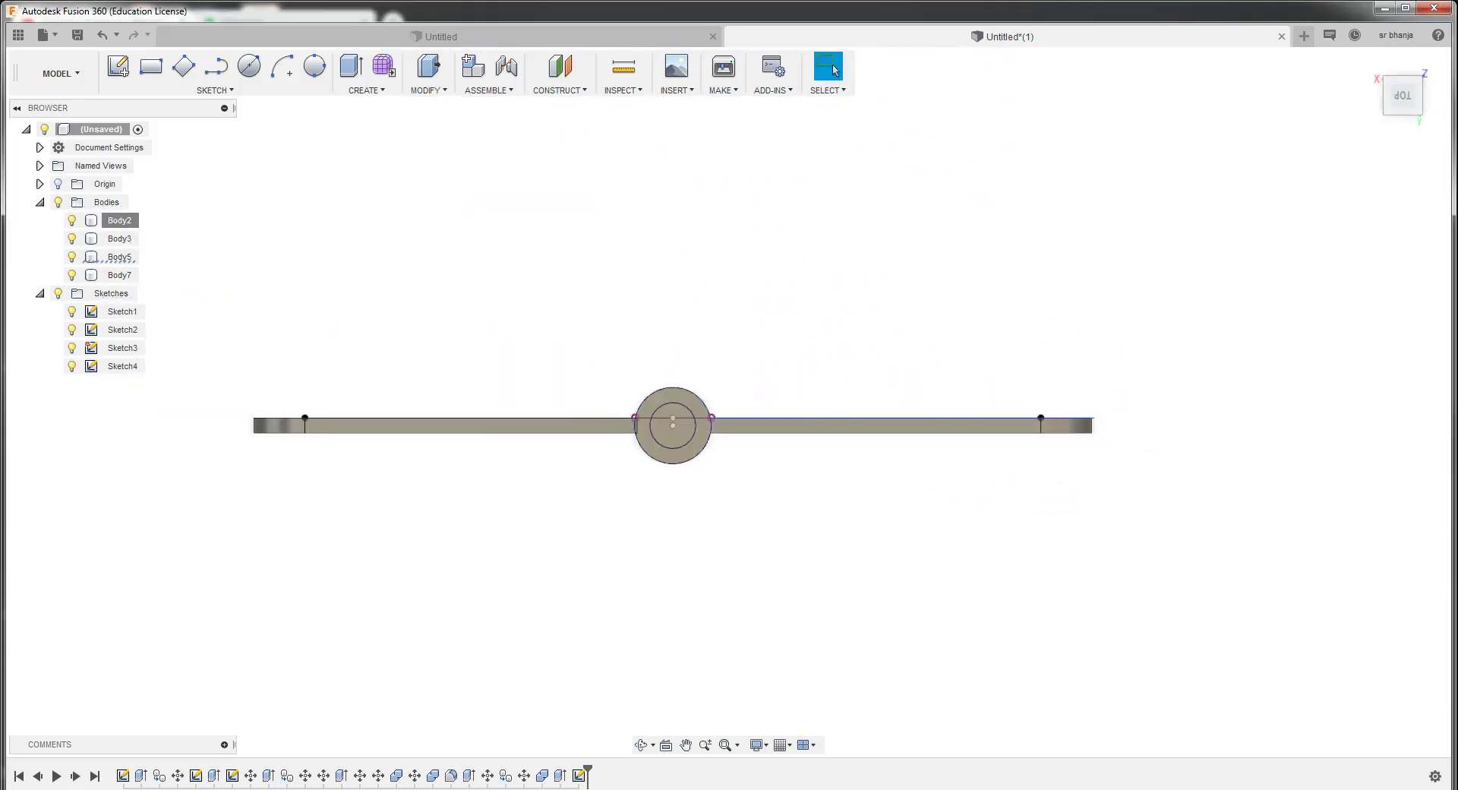
scroll(616, 439, up, 3)
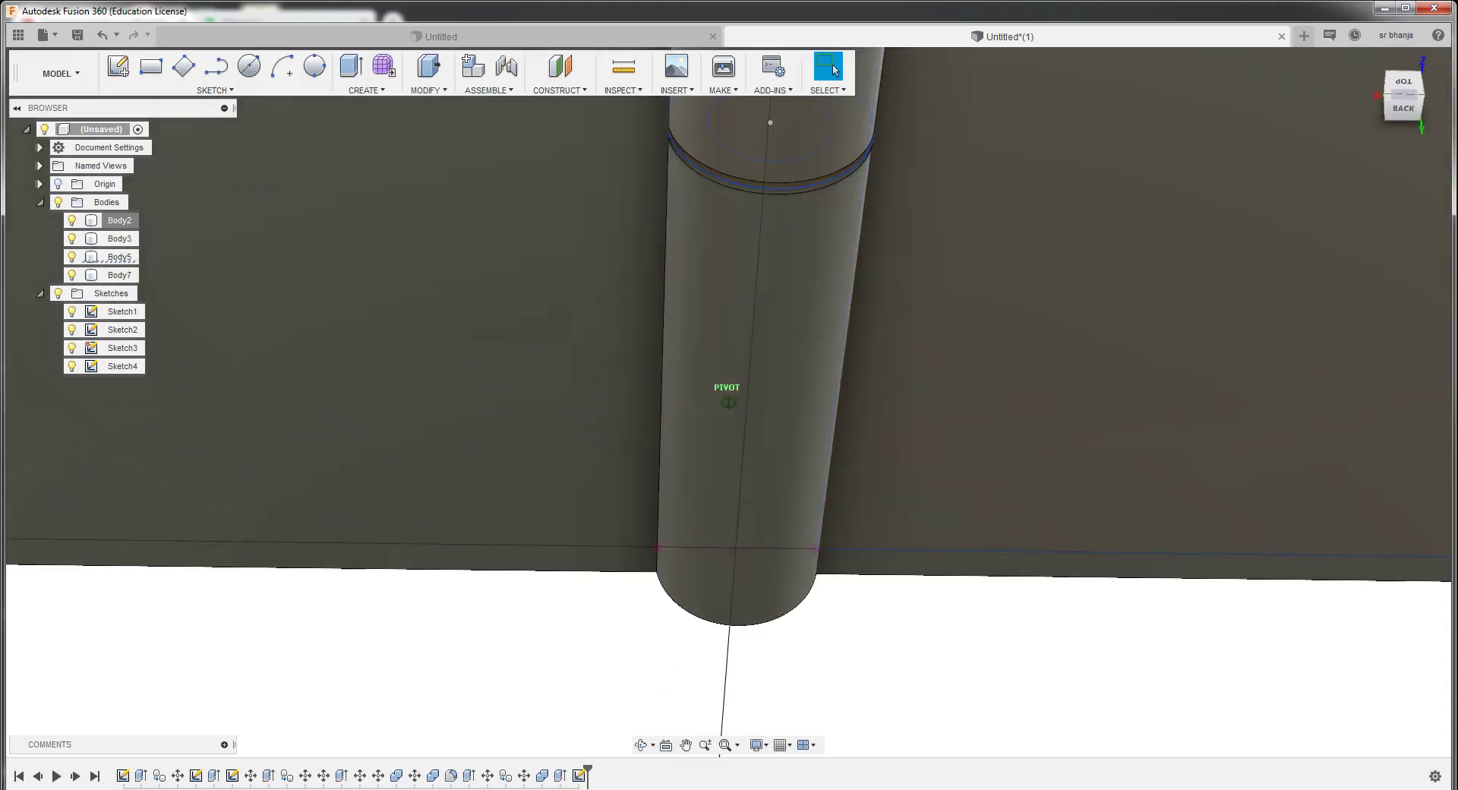
mouse_move(727, 401)
shift+middle_down()
mouse_move(729, 532)
mouse_move(740, 493)
shift+middle_up()
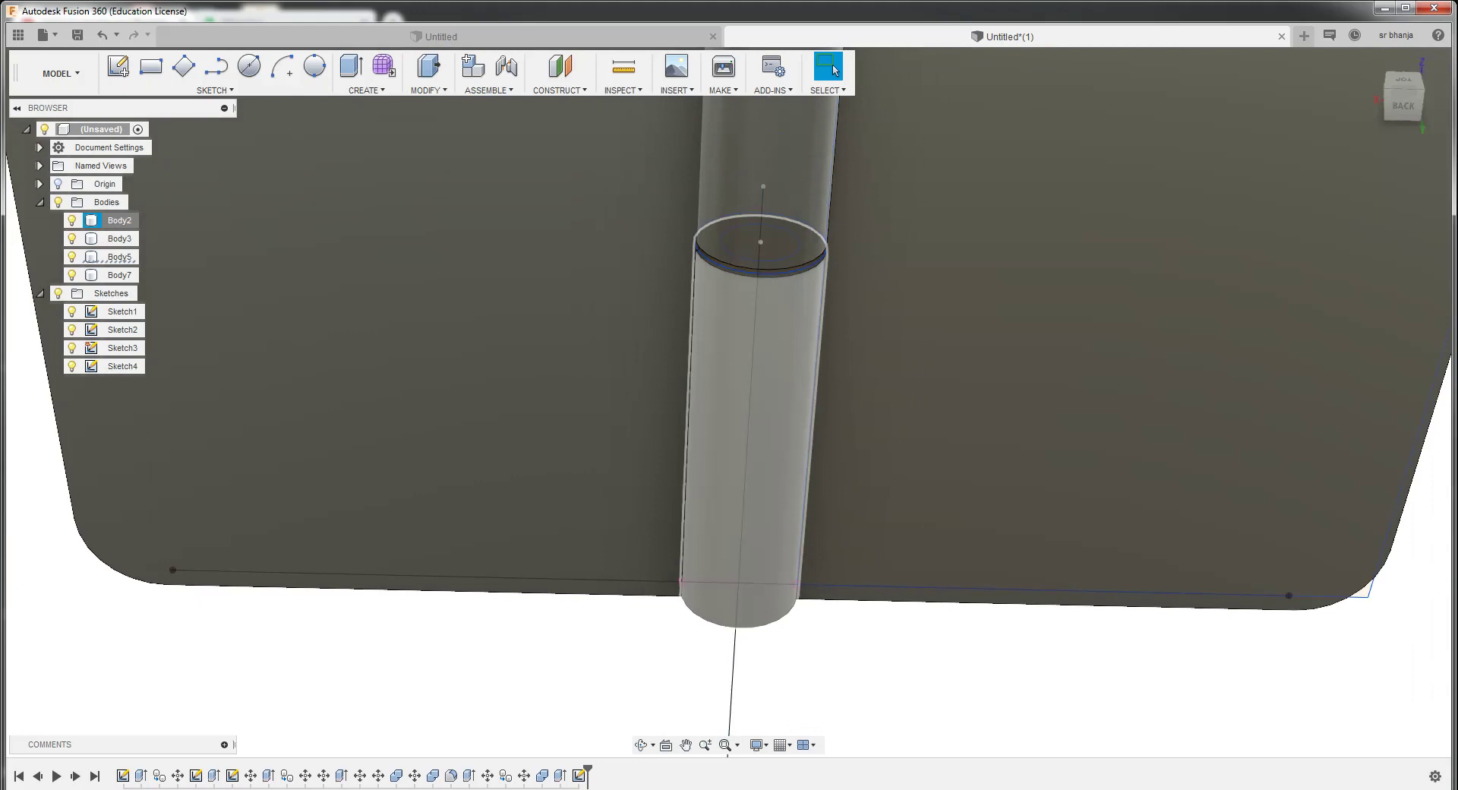
scroll(707, 552, down, 1)
scroll(708, 552, down, 2)
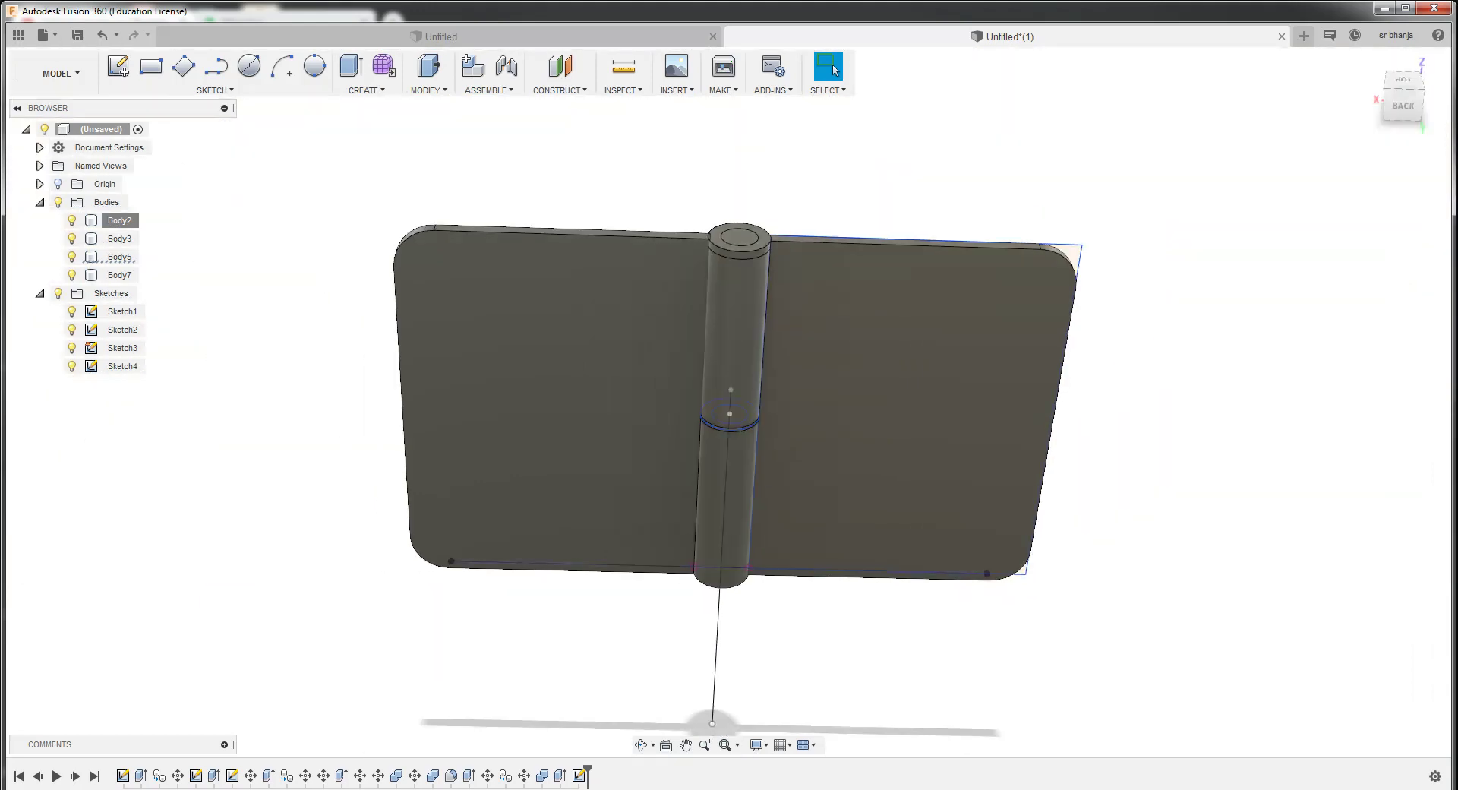
scroll(653, 399, down, 1)
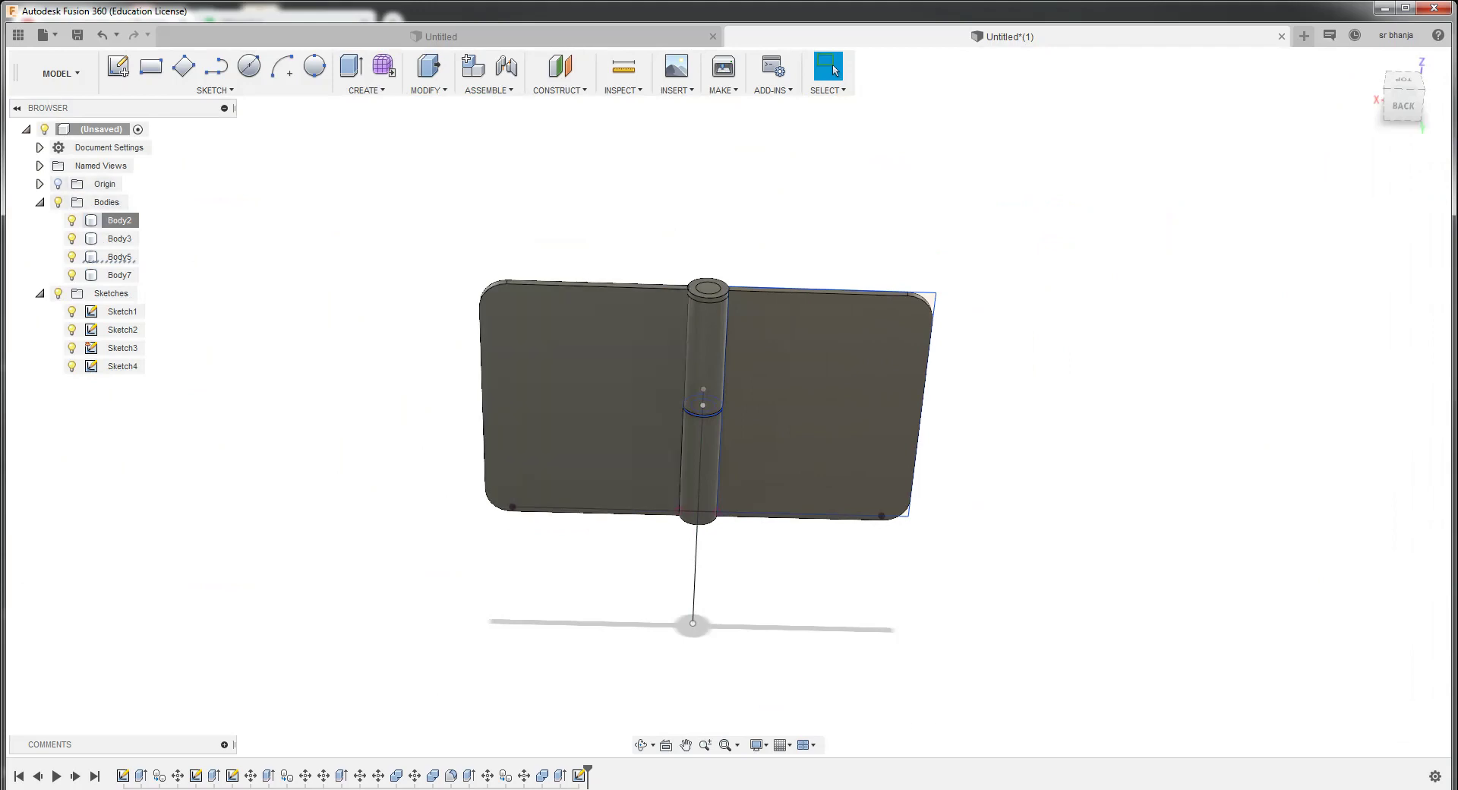
click(119, 220)
right_click(116, 222)
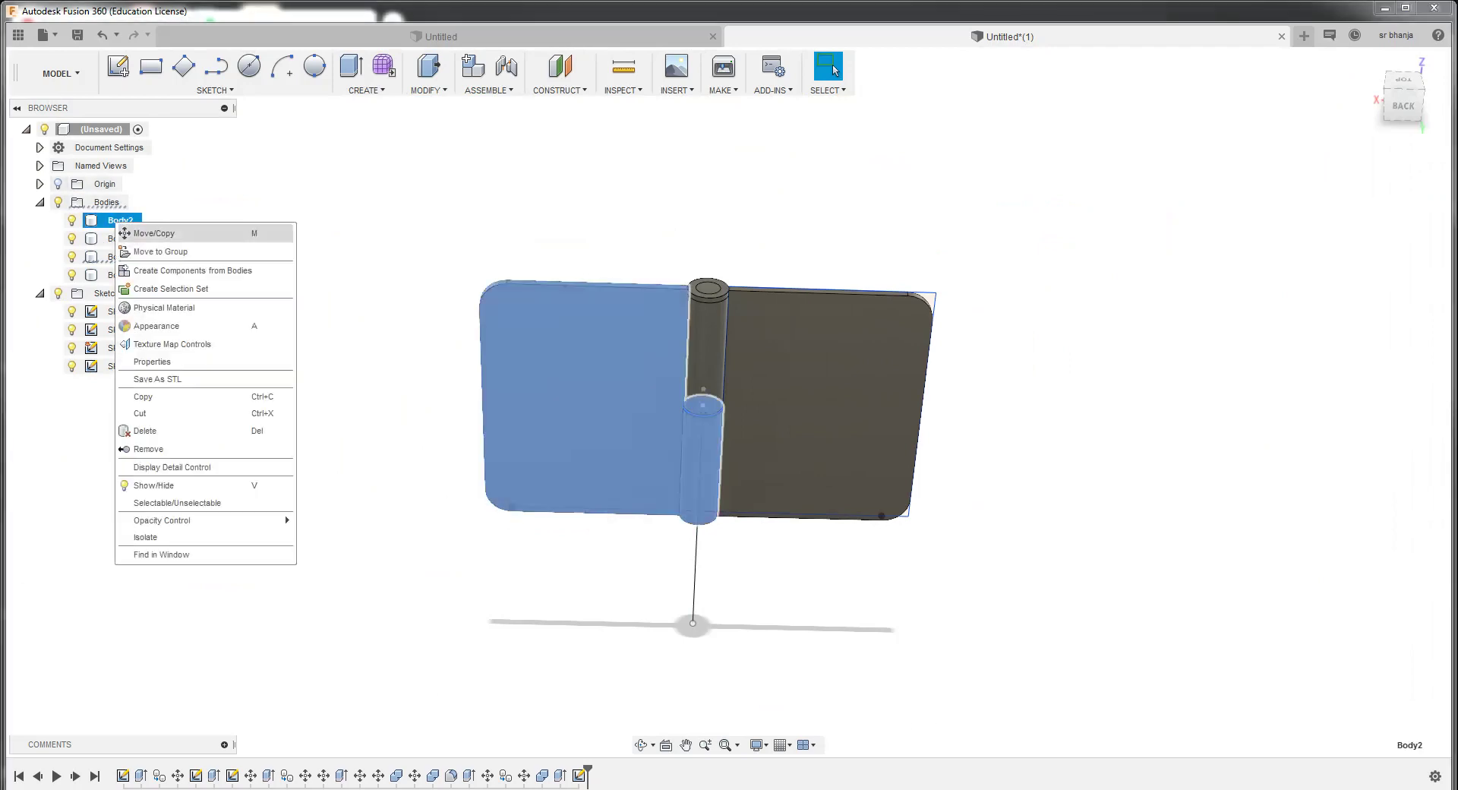
click(154, 233)
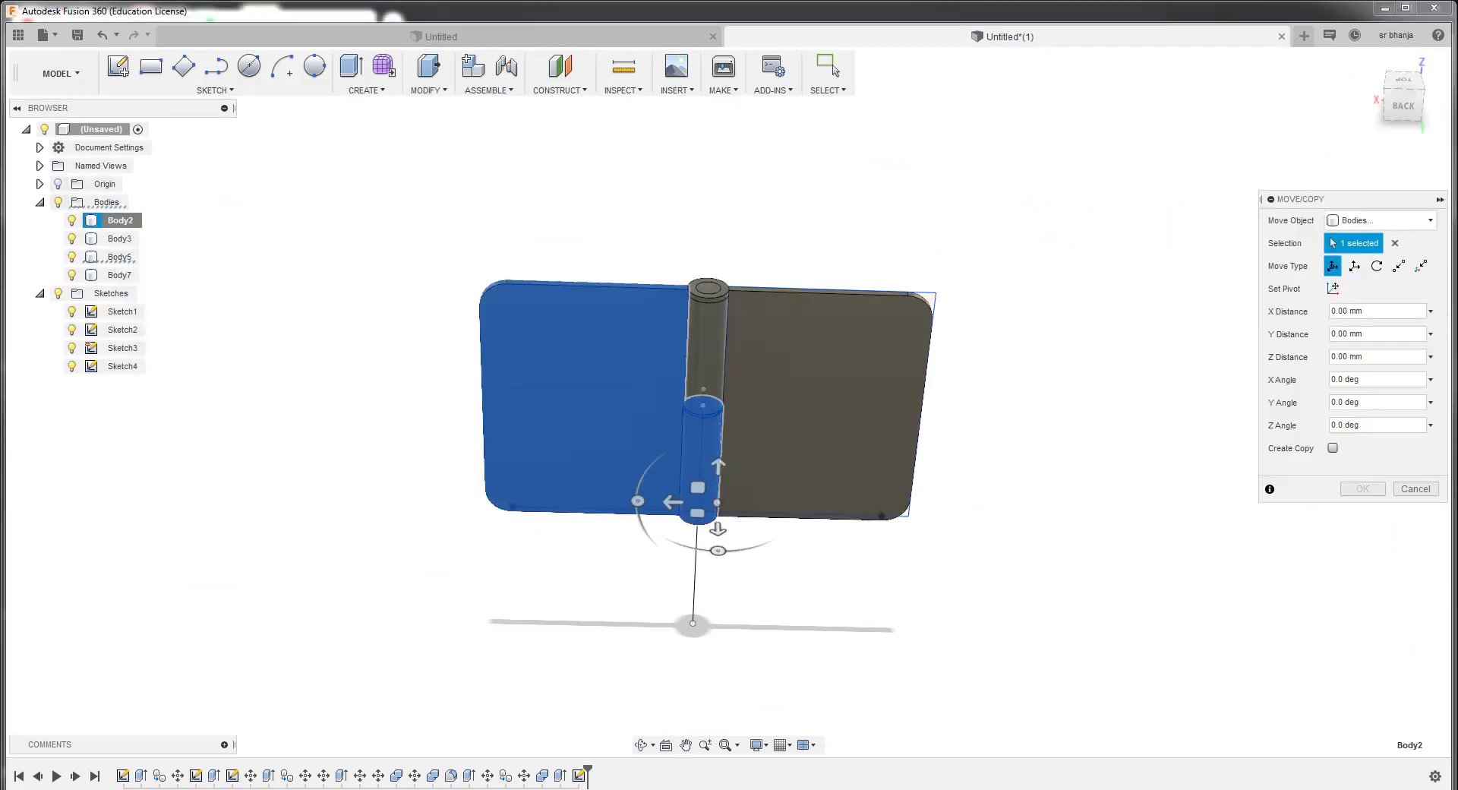
click(1376, 265)
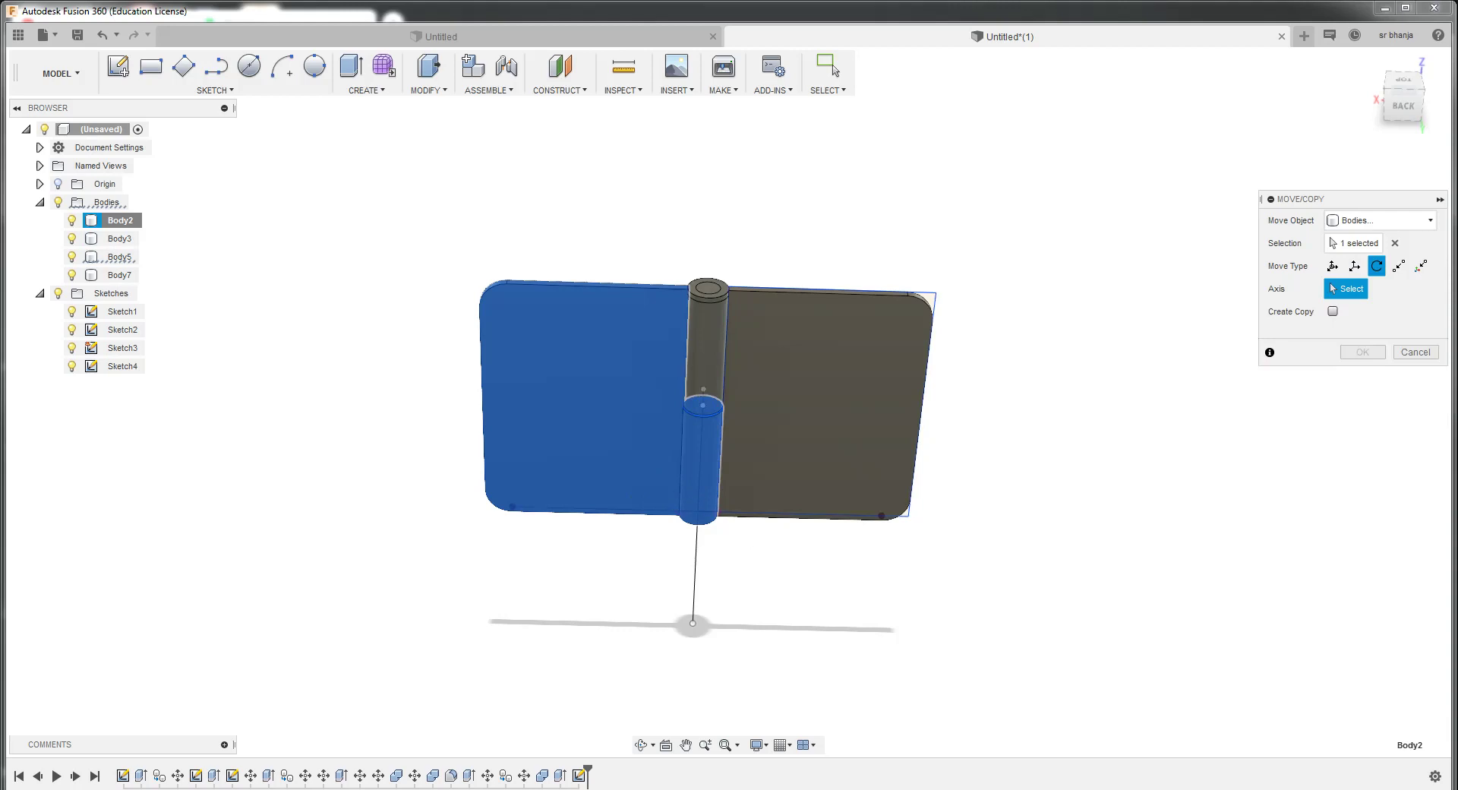
shift+middle_drag(706, 395, 729, 410)
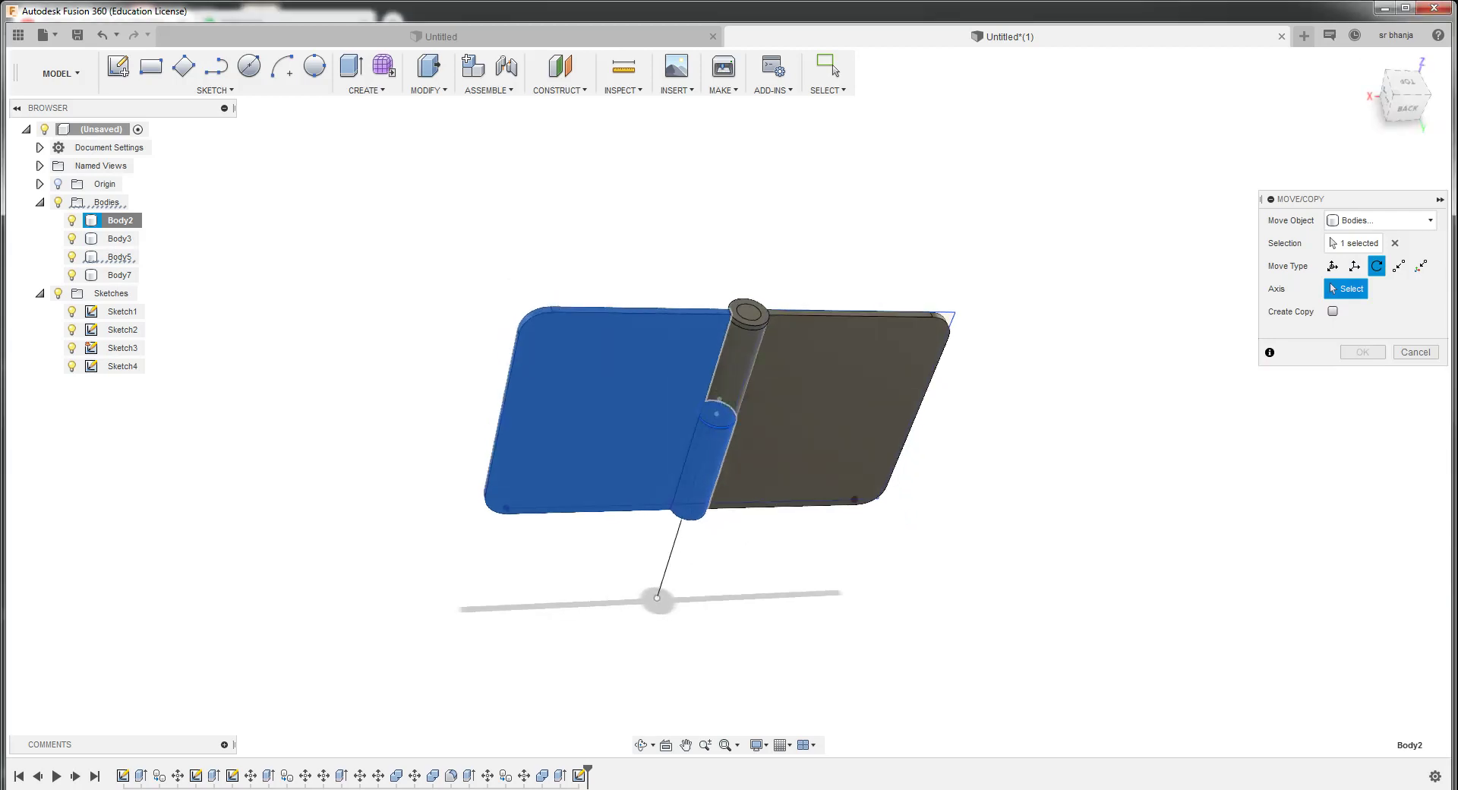
click(669, 558)
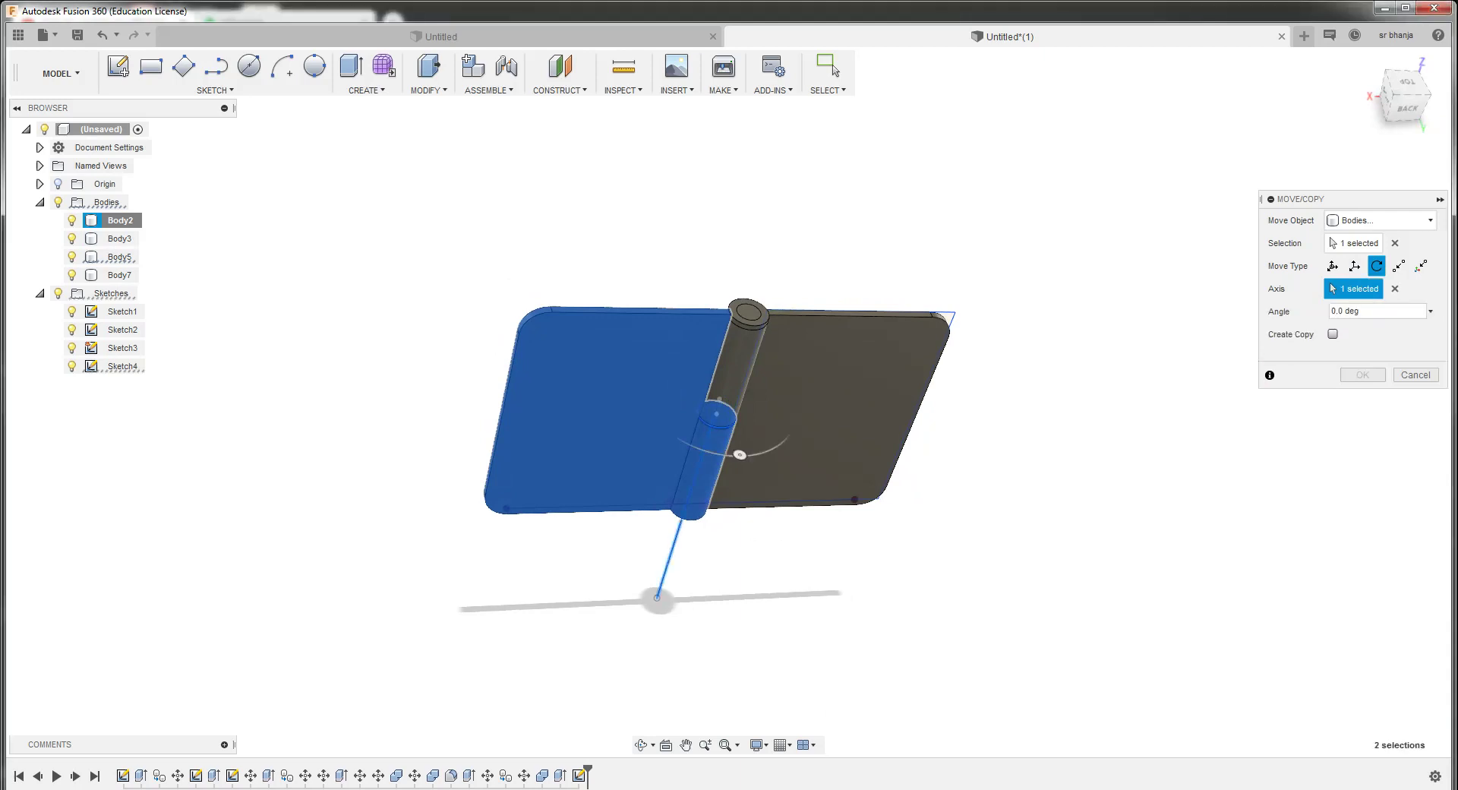
shift+middle_drag(706, 410, 752, 364)
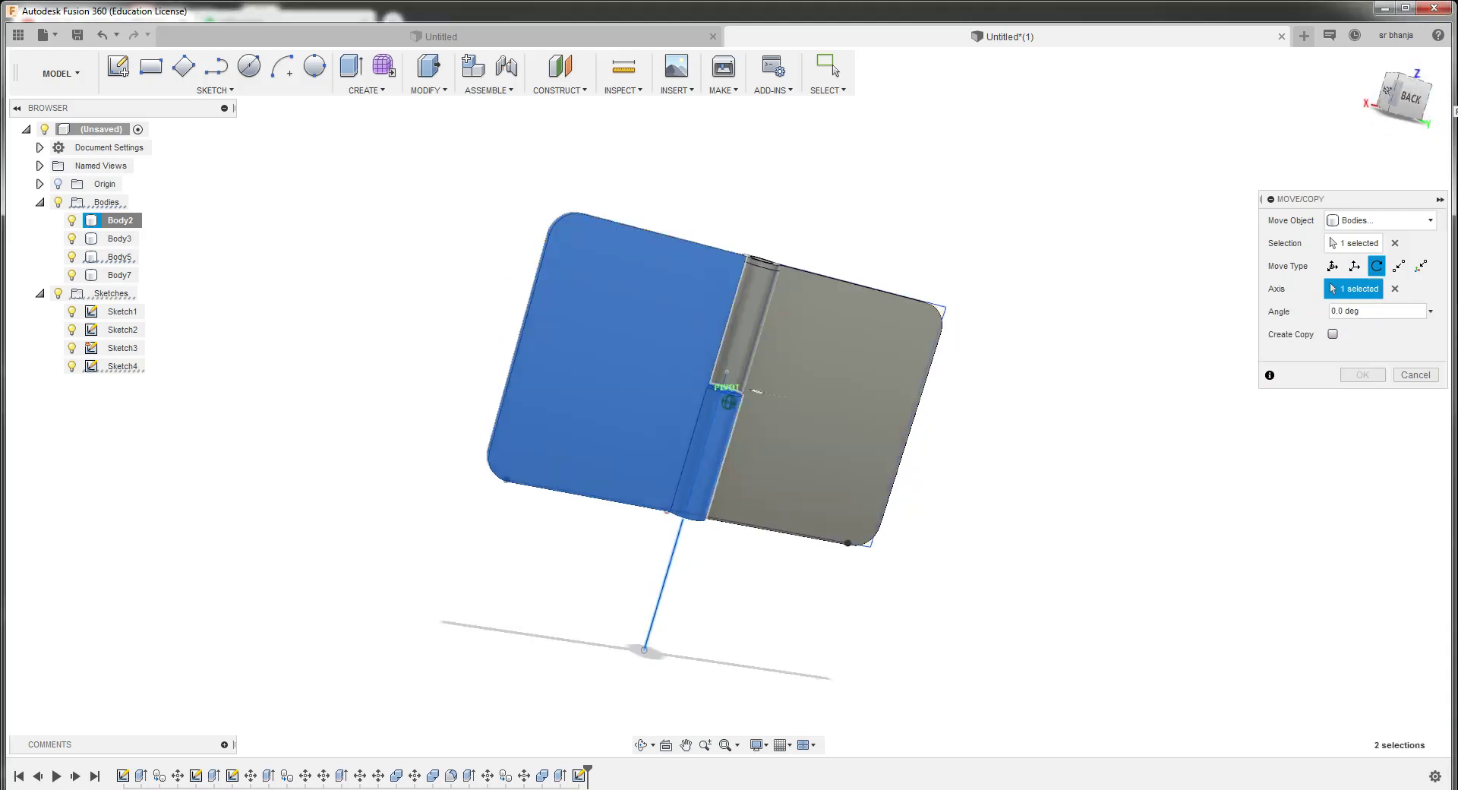
scroll(683, 436, up, 2)
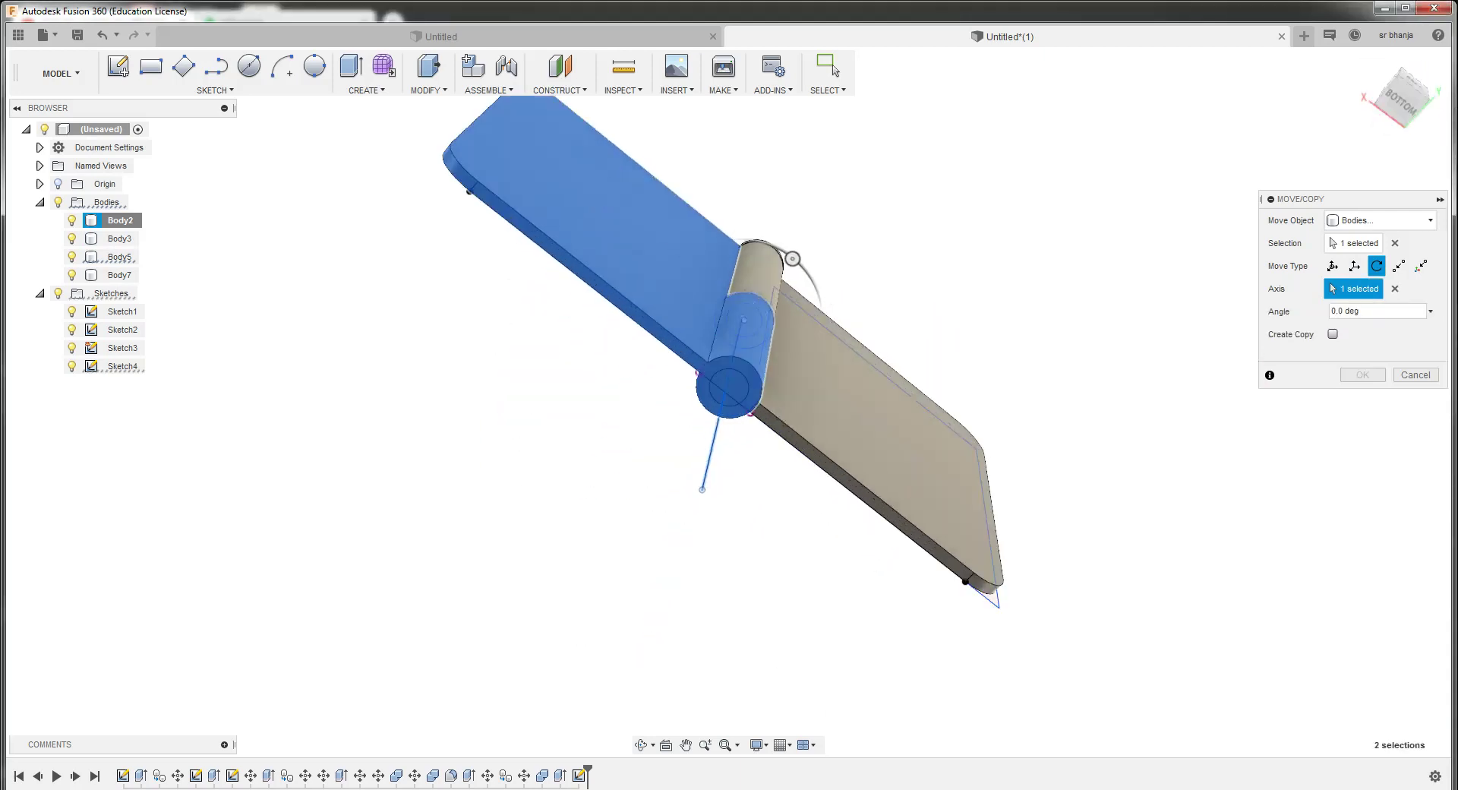
scroll(683, 436, up, 3)
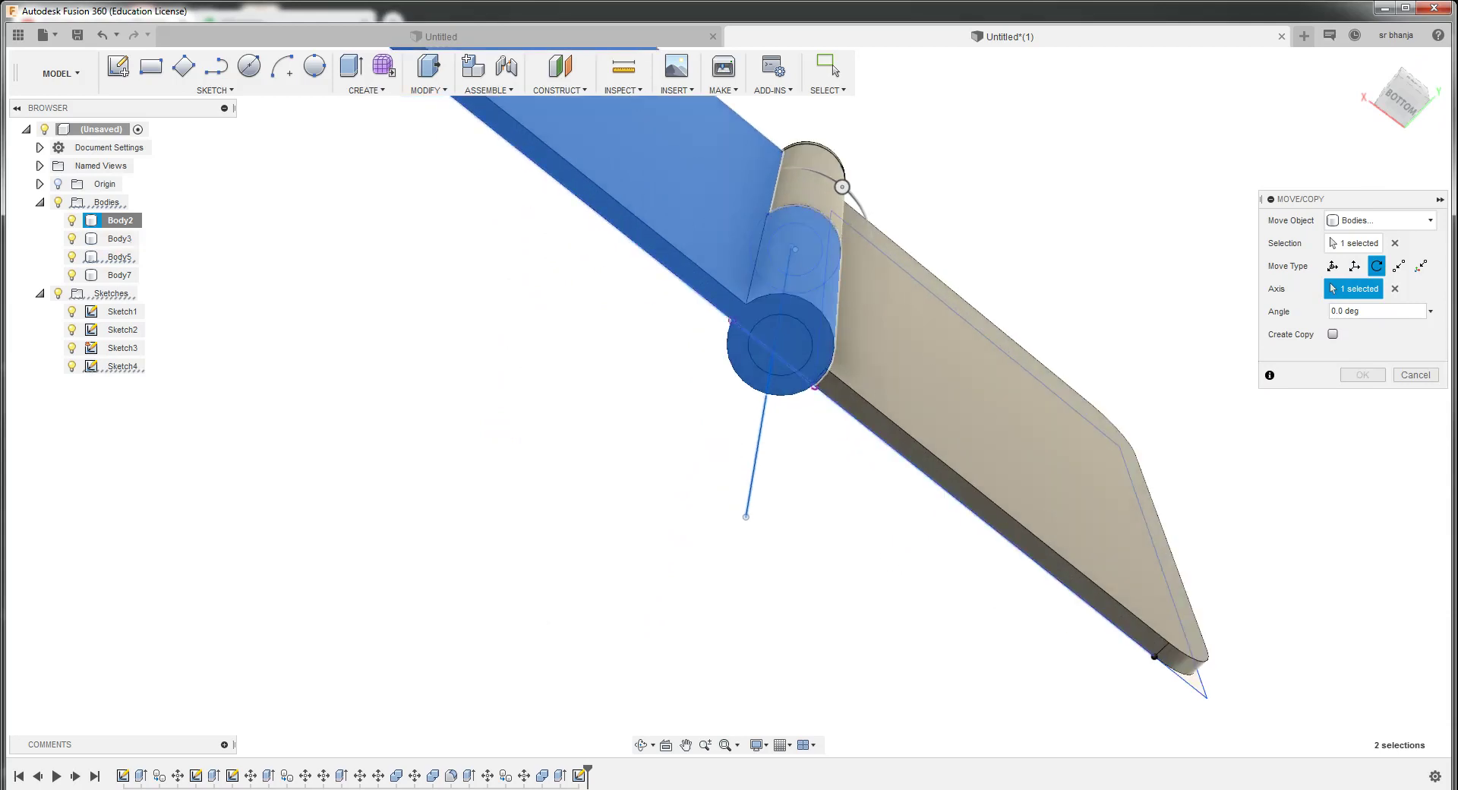
scroll(767, 372, up, 2)
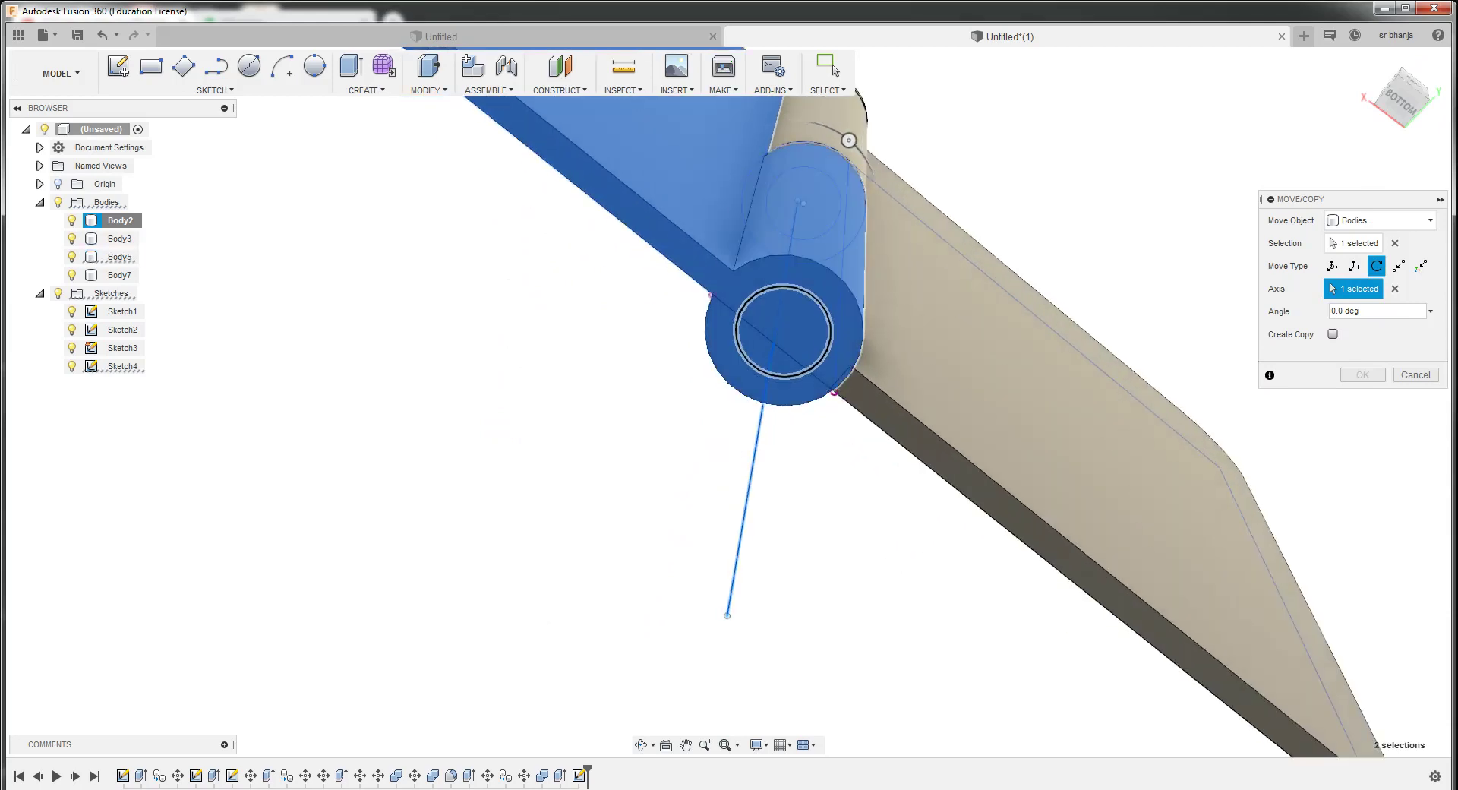
drag(1413, 106, 1433, 124)
click(1401, 97)
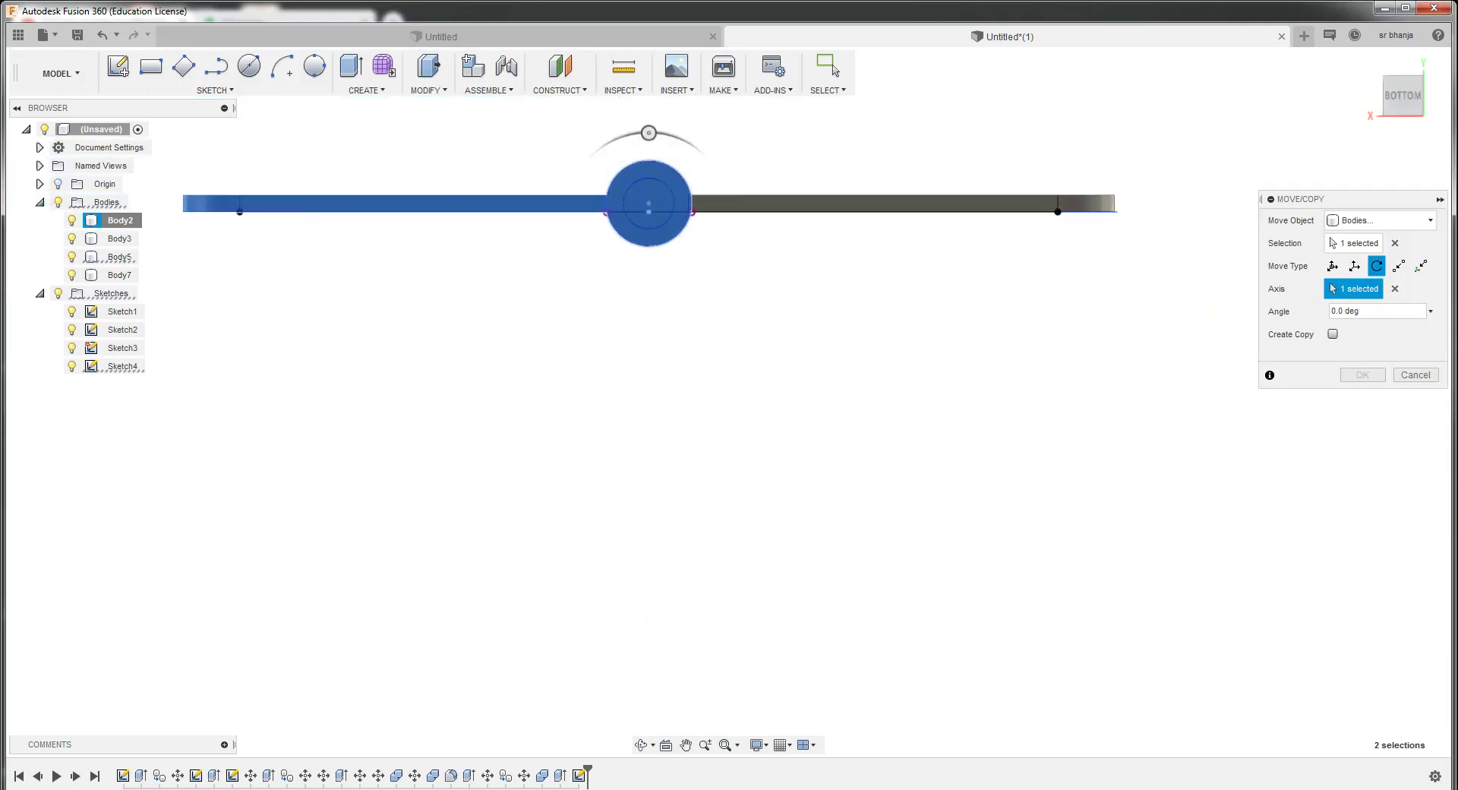
scroll(619, 186, up, 3)
scroll(629, 179, up, 3)
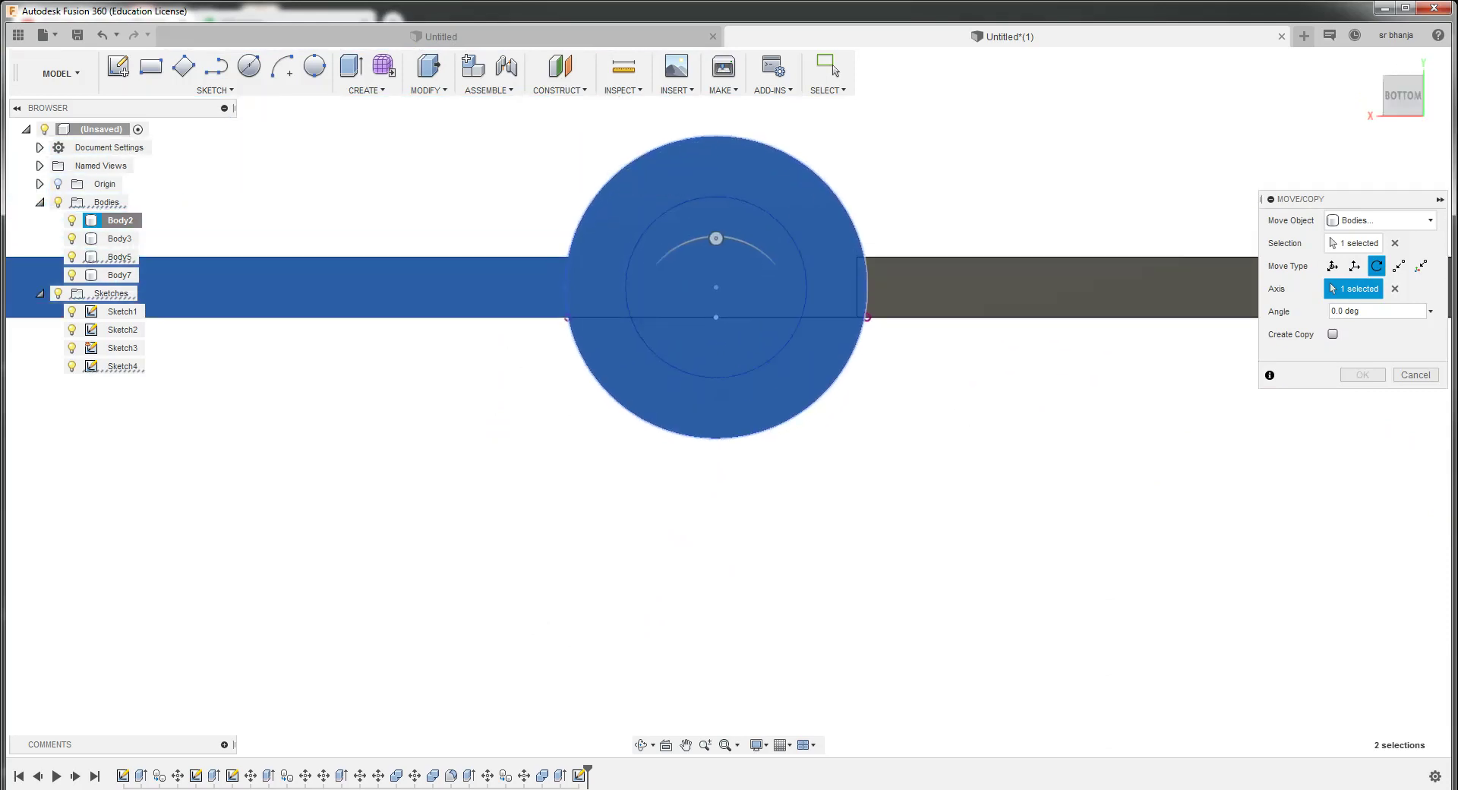
click(1416, 374)
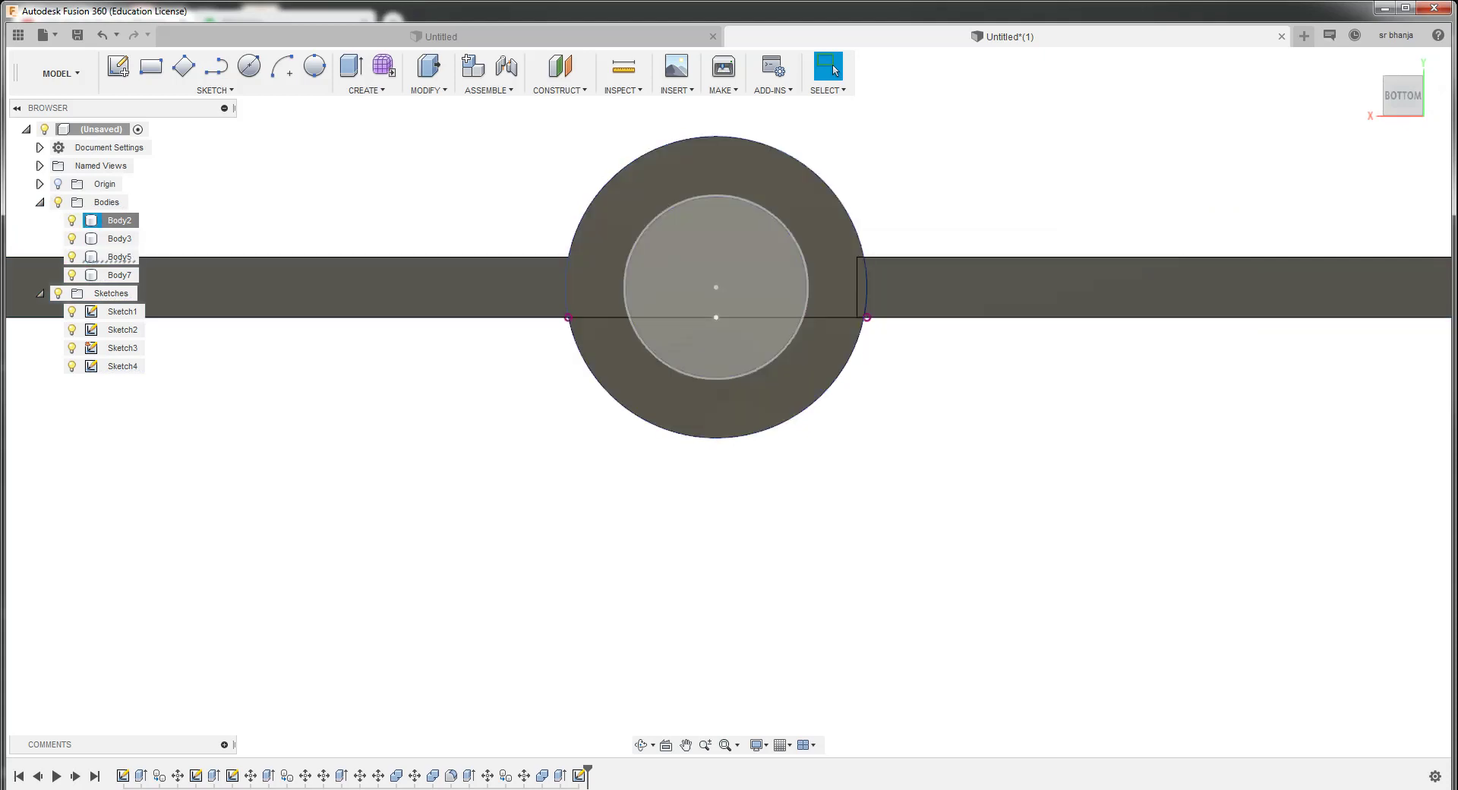
Select the vertical pin axis sketch line, orbiting around to a side view
mouse_move(727, 401)
shift+middle_down()
mouse_move(752, 425)
mouse_move(866, 209)
shift+middle_up()
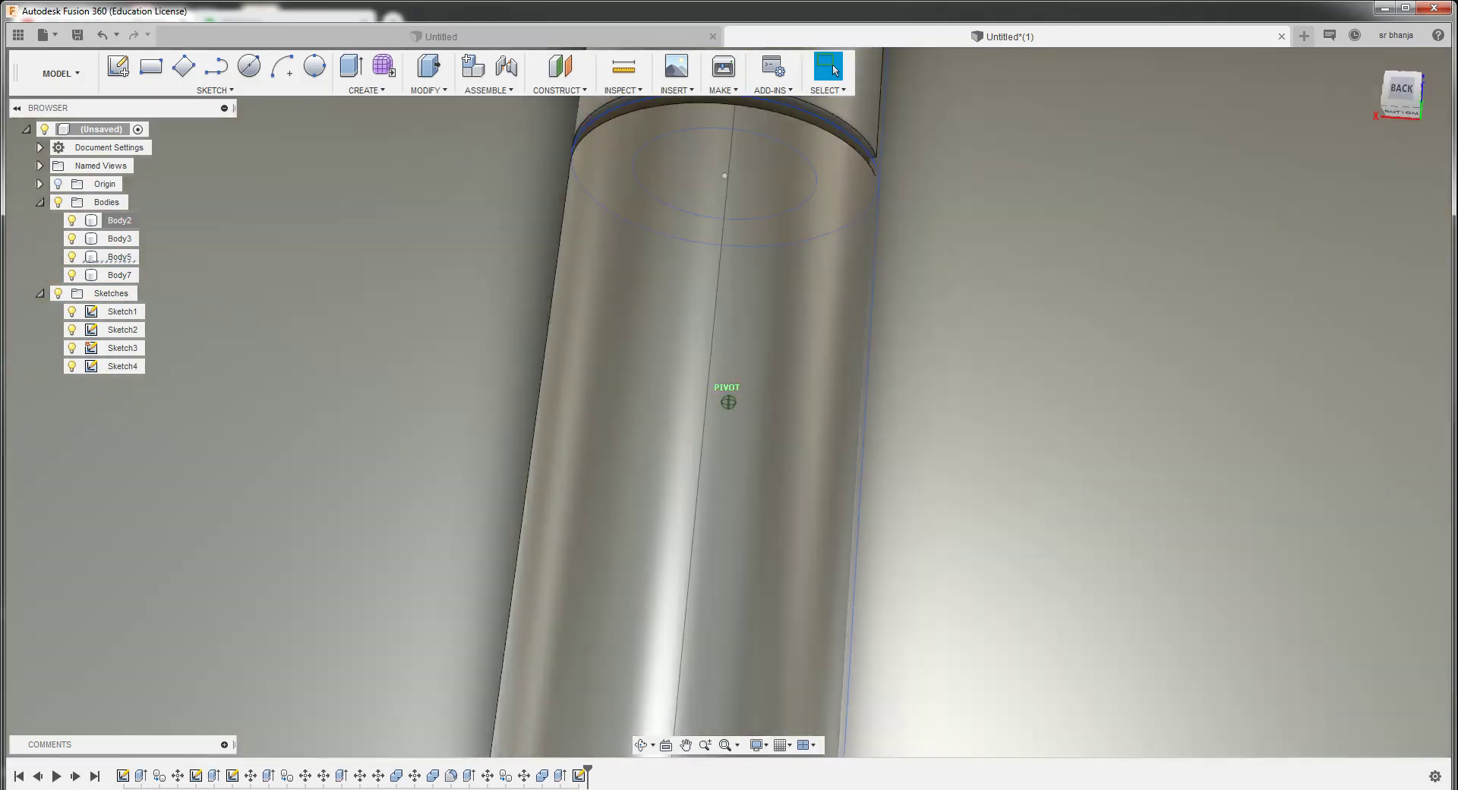
scroll(729, 395, down, 5)
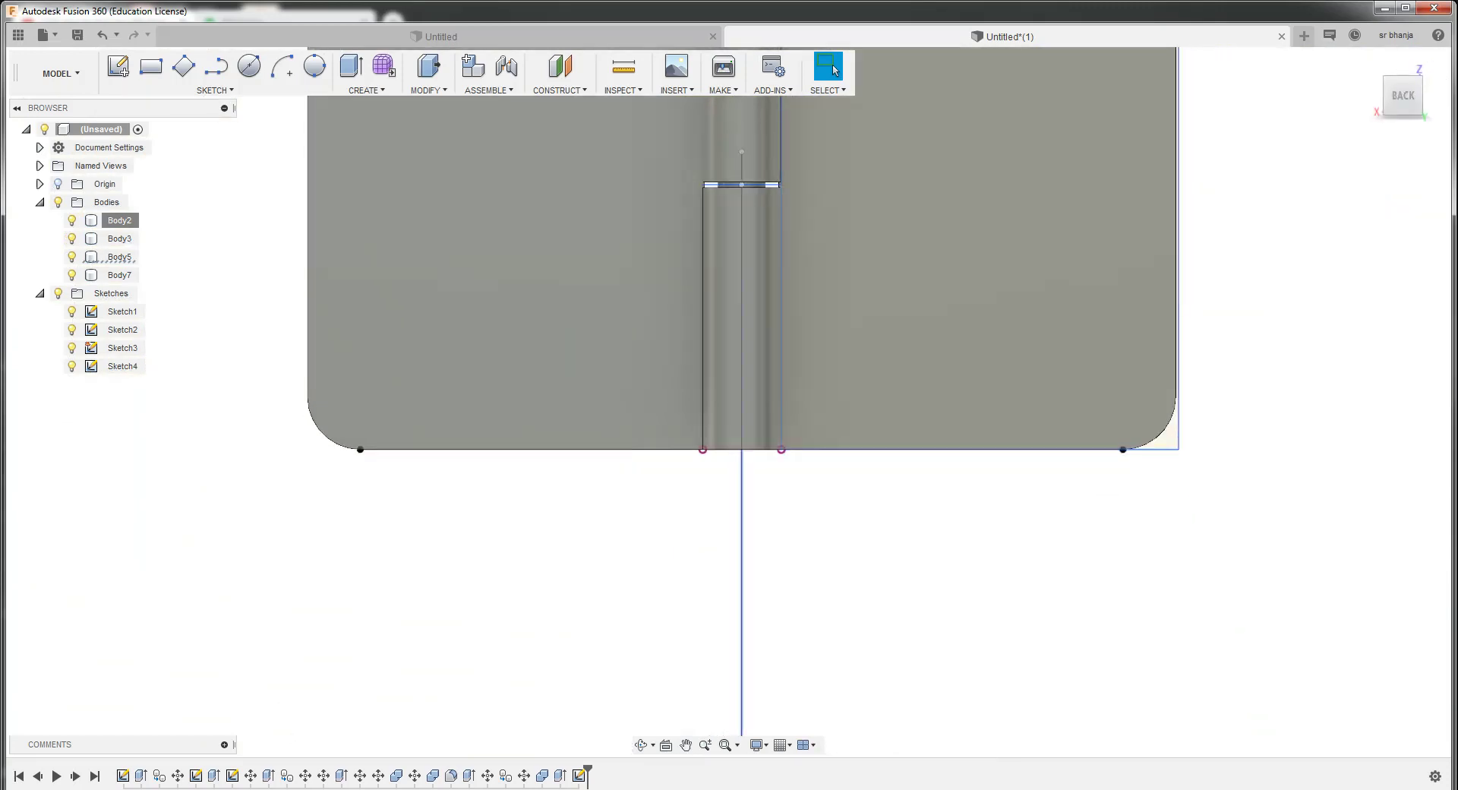
click(742, 592)
shift+middle_drag(727, 402, 881, 406)
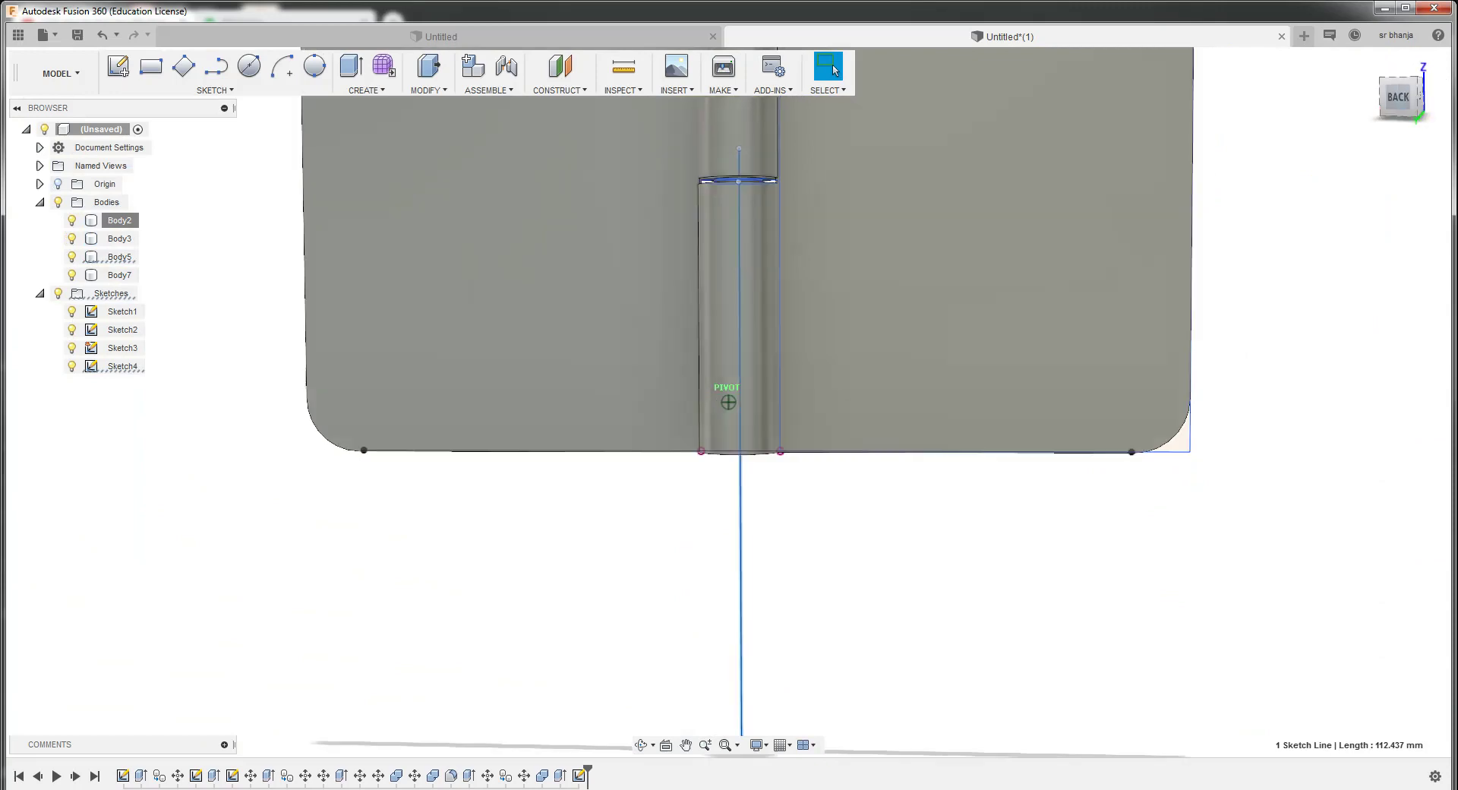
shift+middle_drag(727, 401, 727, 357)
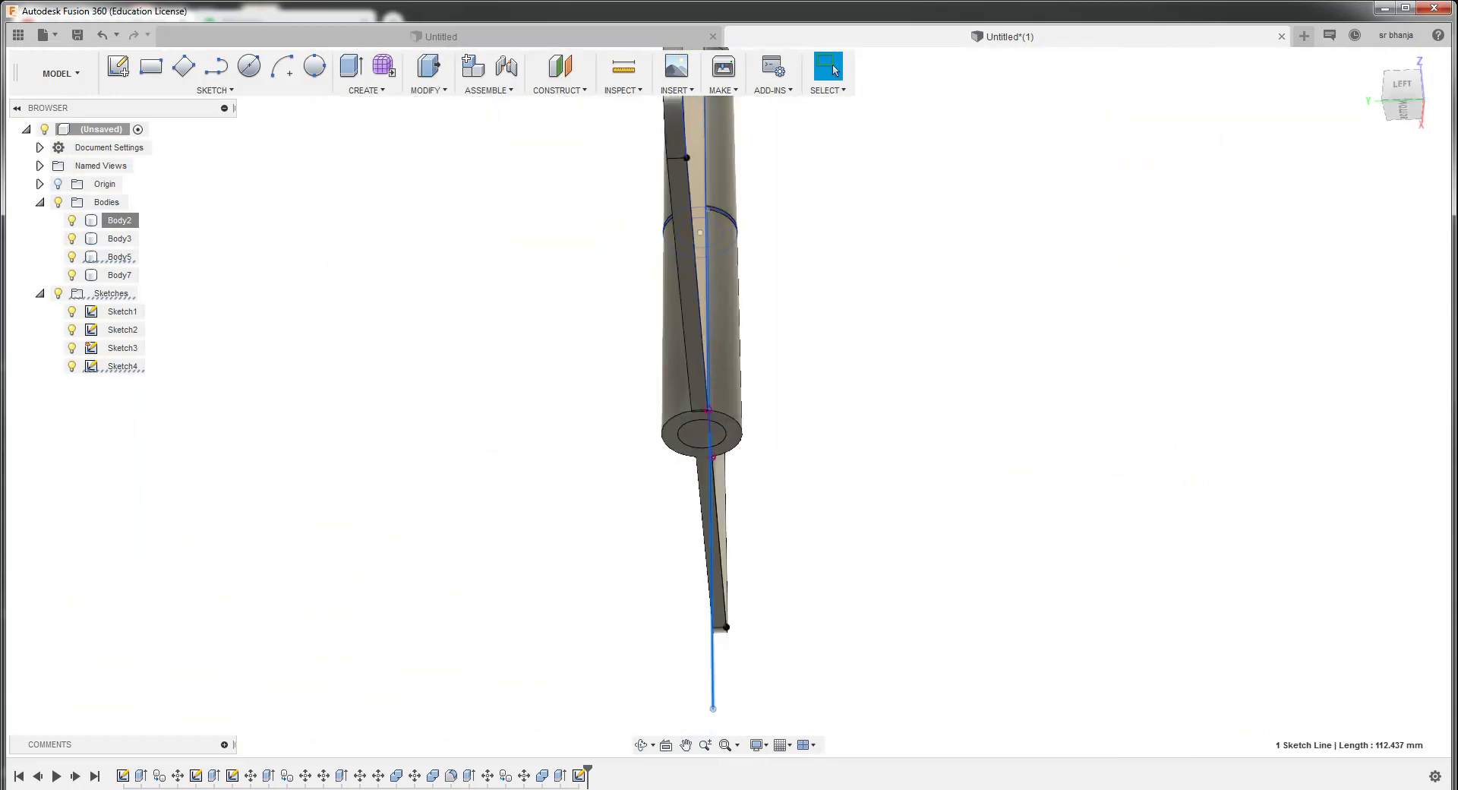
Start a Move/Copy of the sketch line constrained to the Z axis
right_click(712, 683)
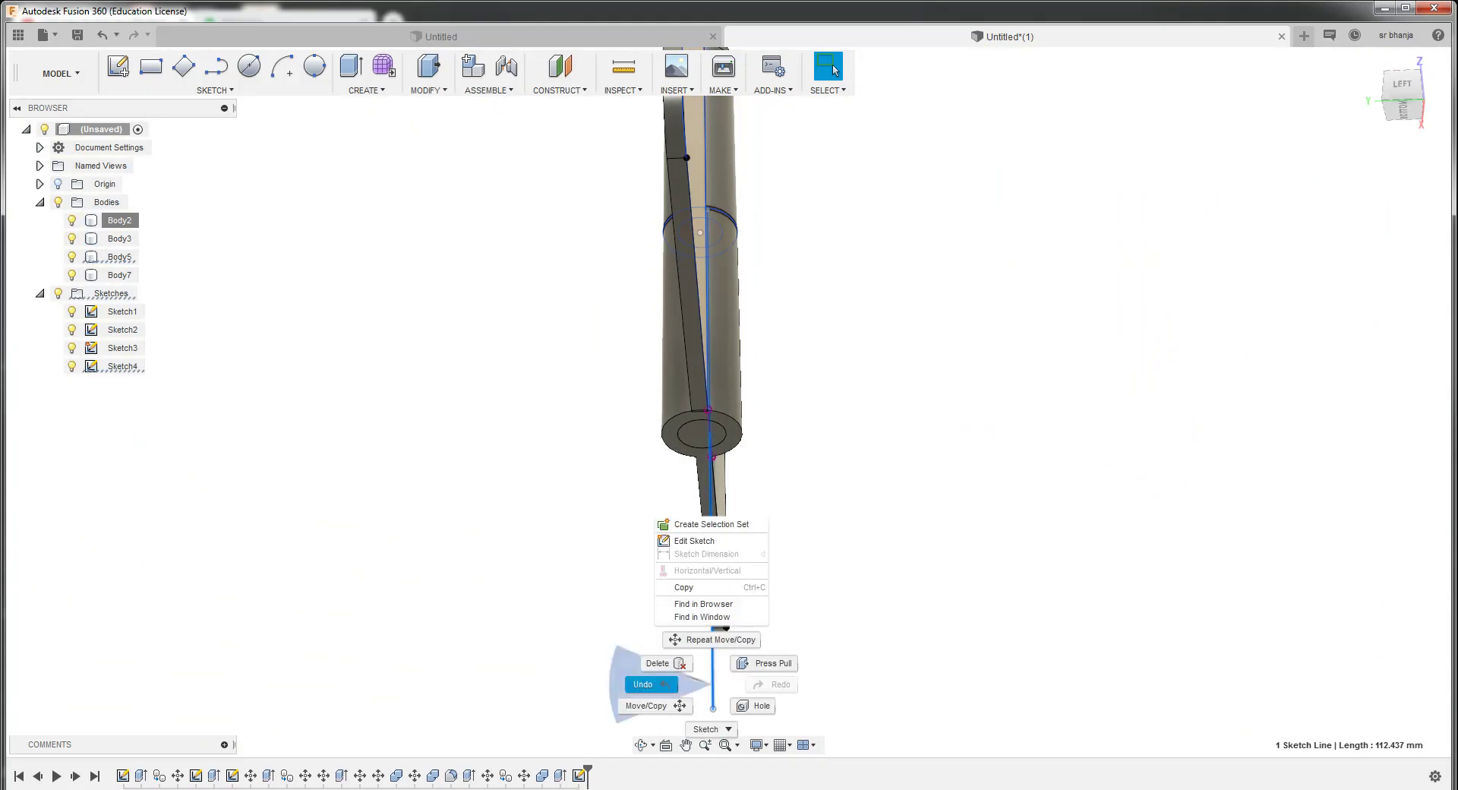
click(645, 705)
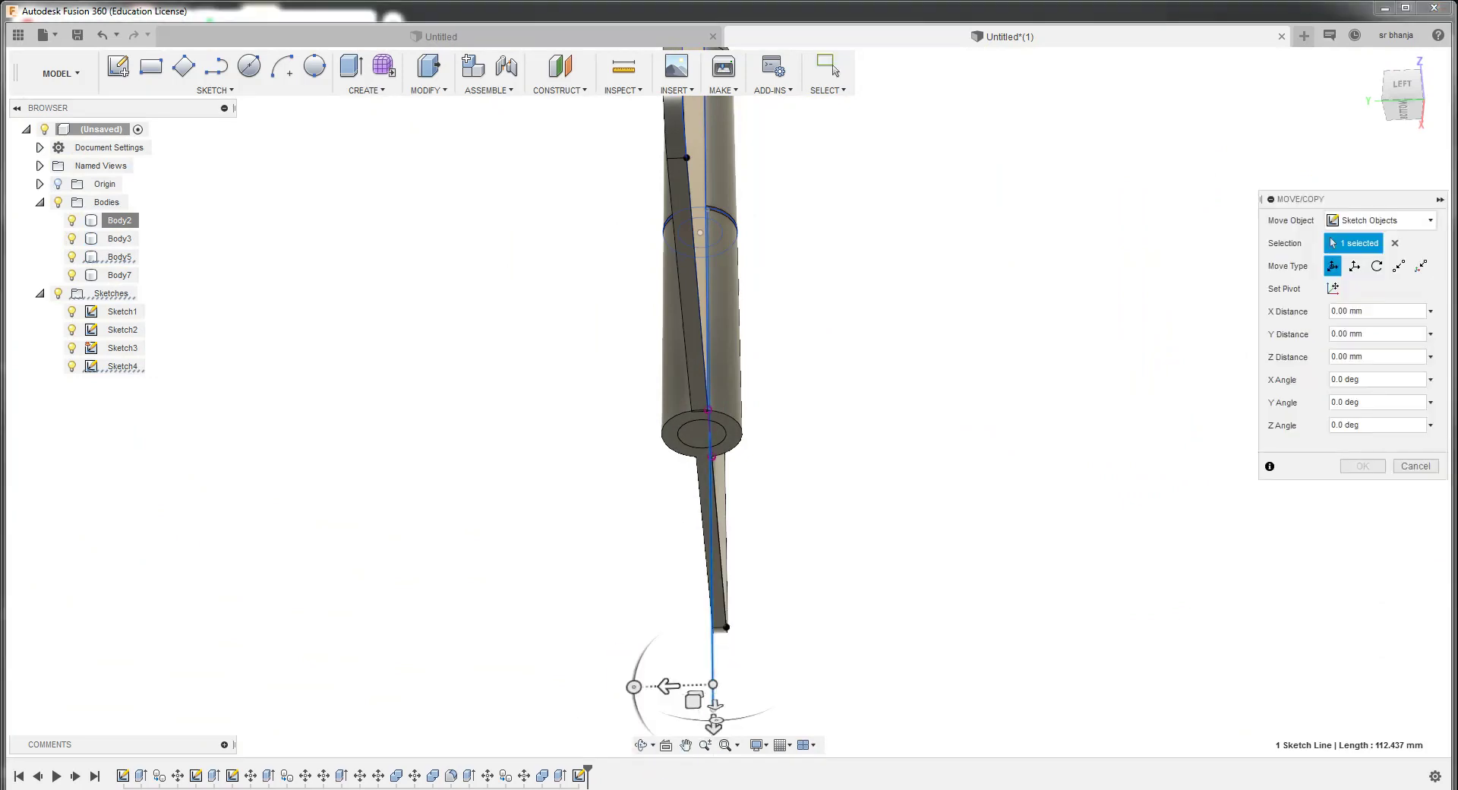
click(668, 686)
mouse_move(668, 686)
mouse_down()
mouse_move(639, 687)
mouse_move(668, 686)
mouse_up()
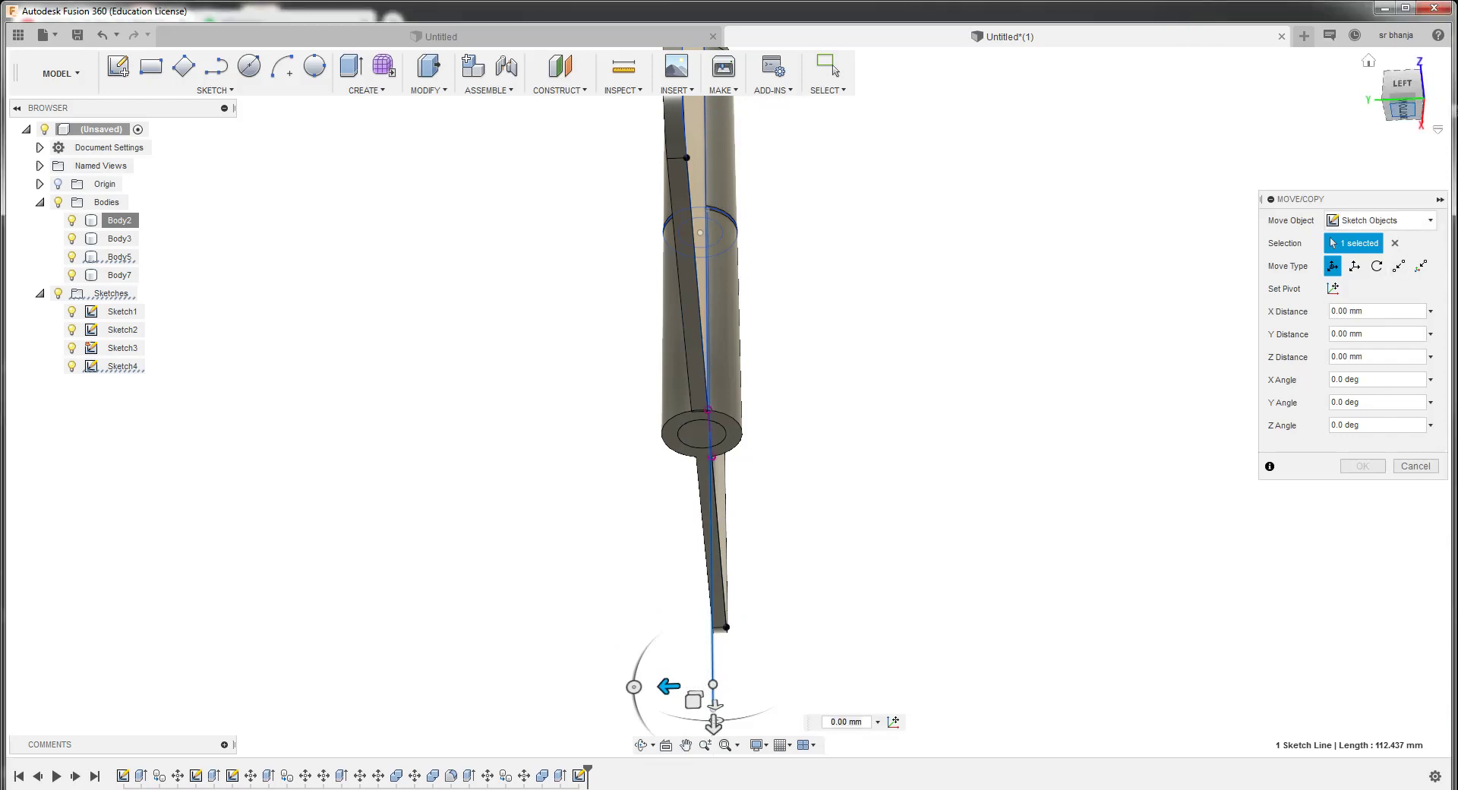
Set the line's Z distance to 1.50 mm and confirm the move
click(1403, 110)
scroll(700, 383, up, 2)
scroll(701, 384, up, 4)
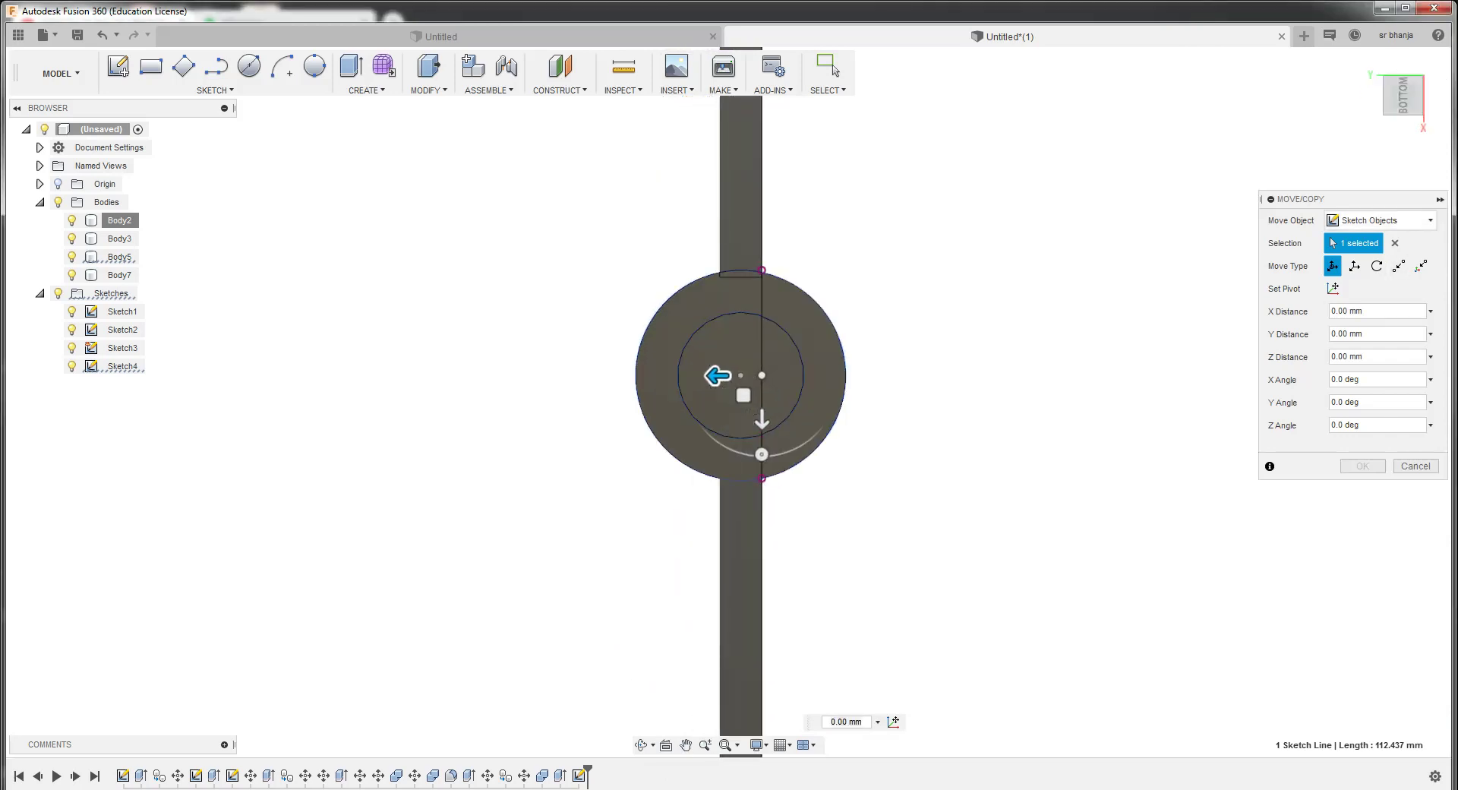
scroll(701, 384, up, 4)
scroll(701, 383, up, 3)
scroll(742, 430, up, 1)
scroll(741, 430, up, 1)
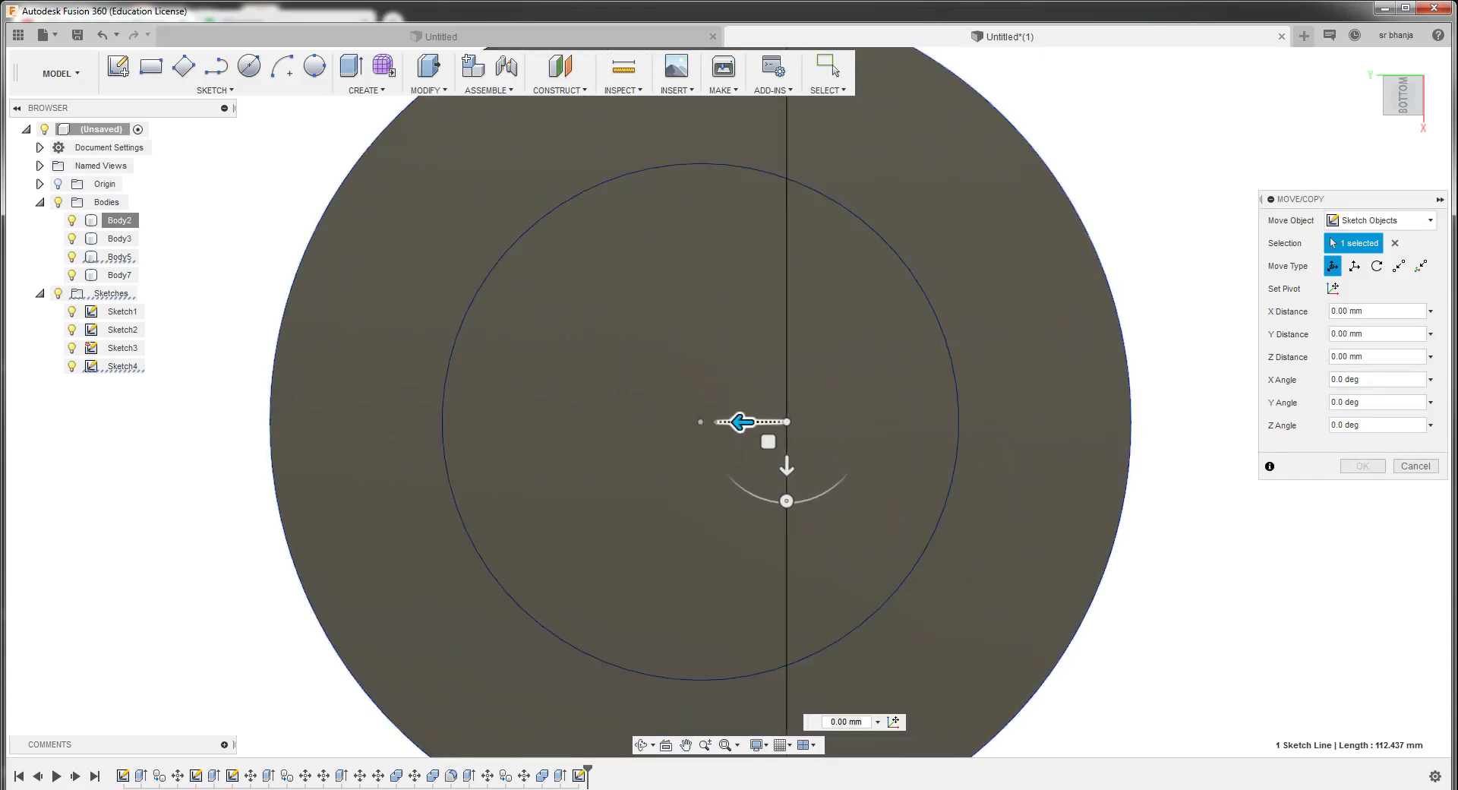
drag(740, 422, 712, 422)
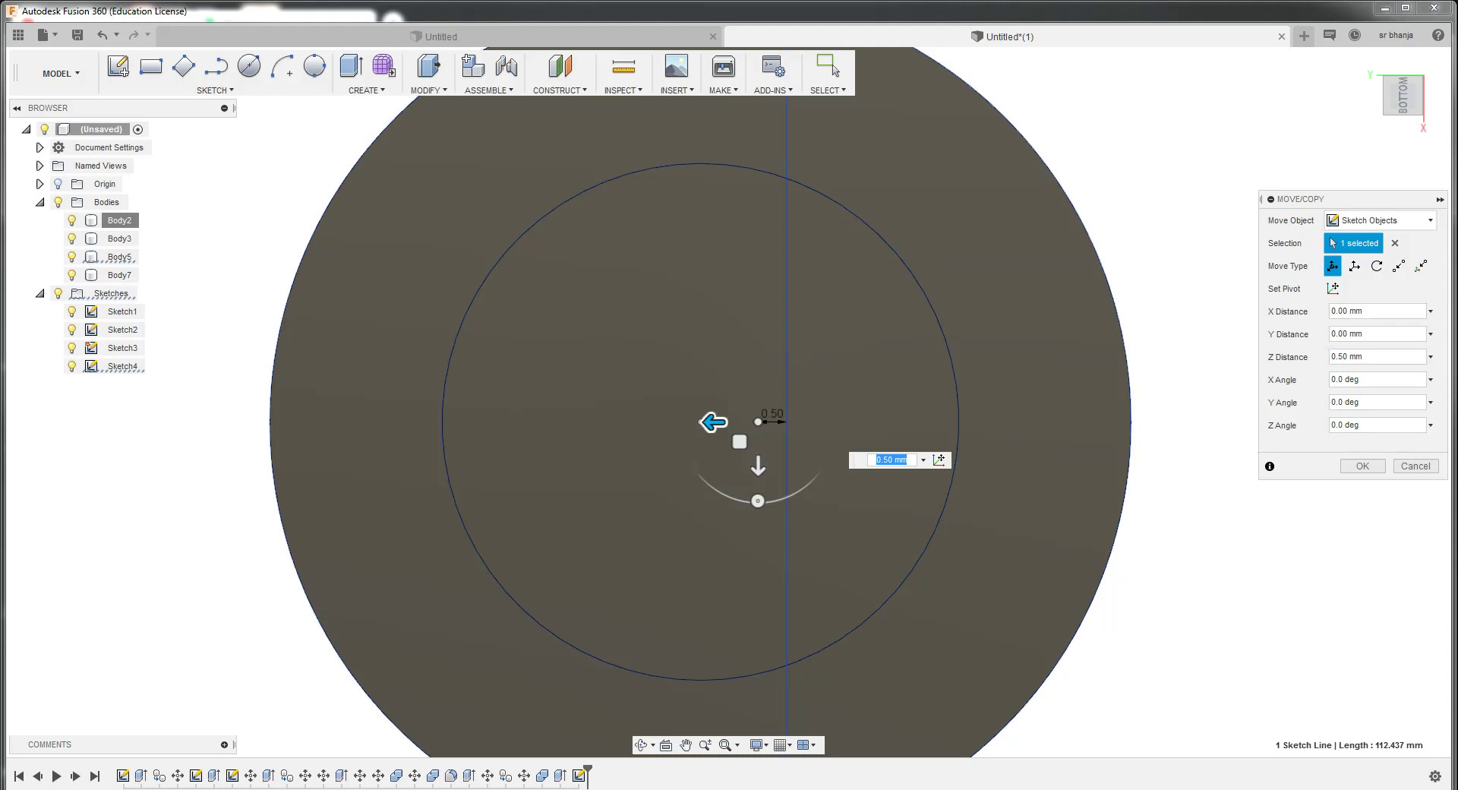
mouse_move(712, 422)
mouse_down()
mouse_move(741, 422)
mouse_move(627, 422)
mouse_up()
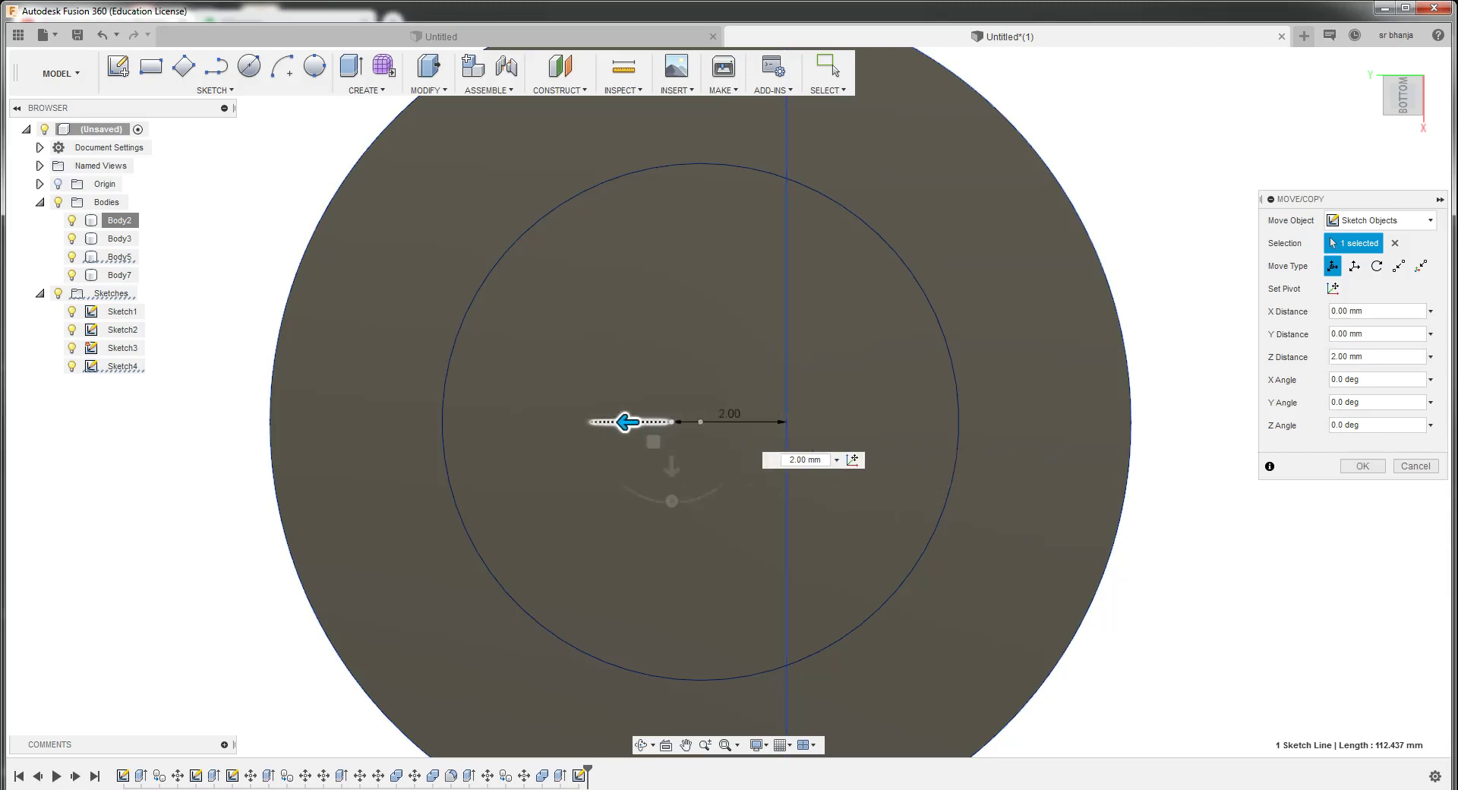
drag(627, 422, 655, 422)
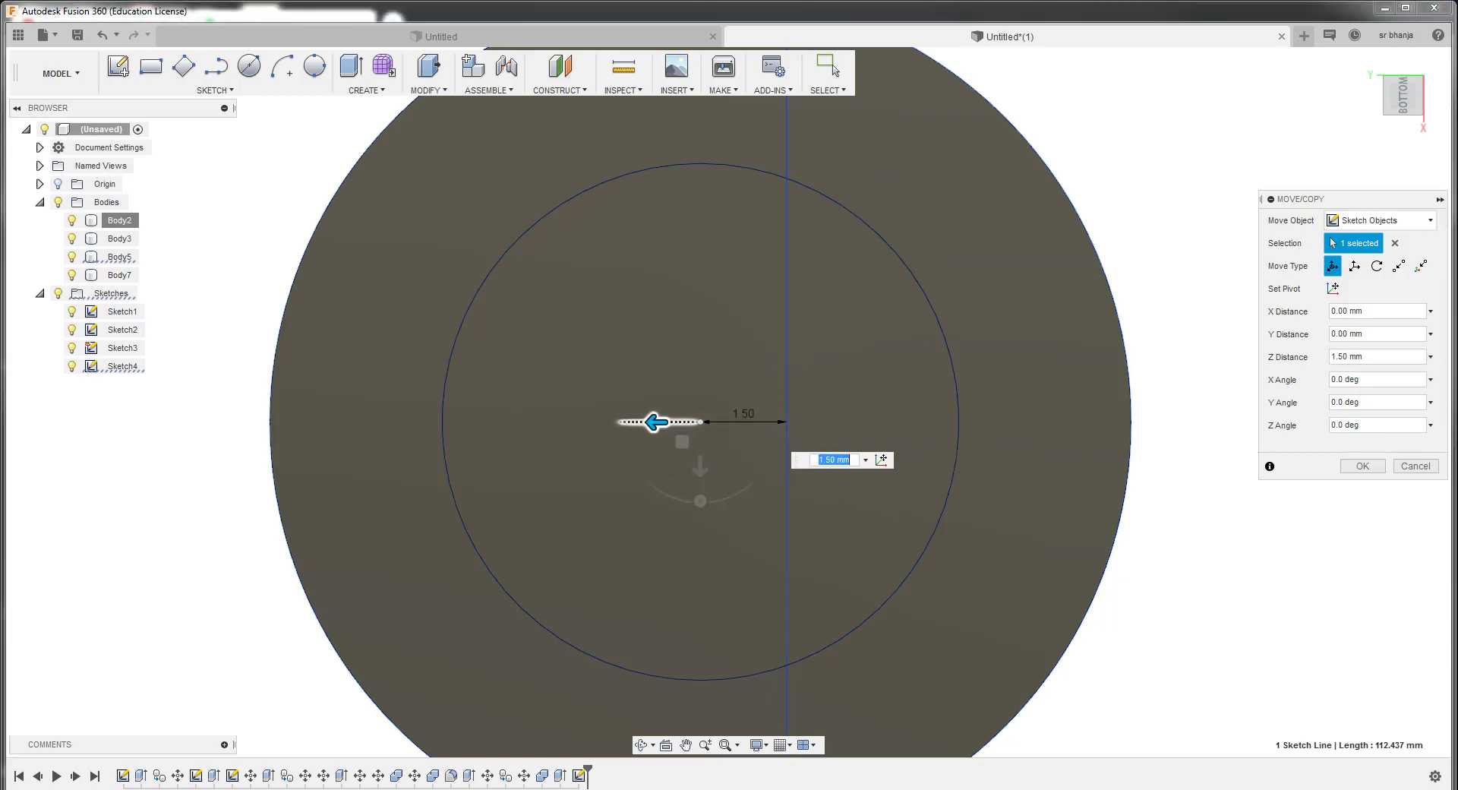
click(1362, 466)
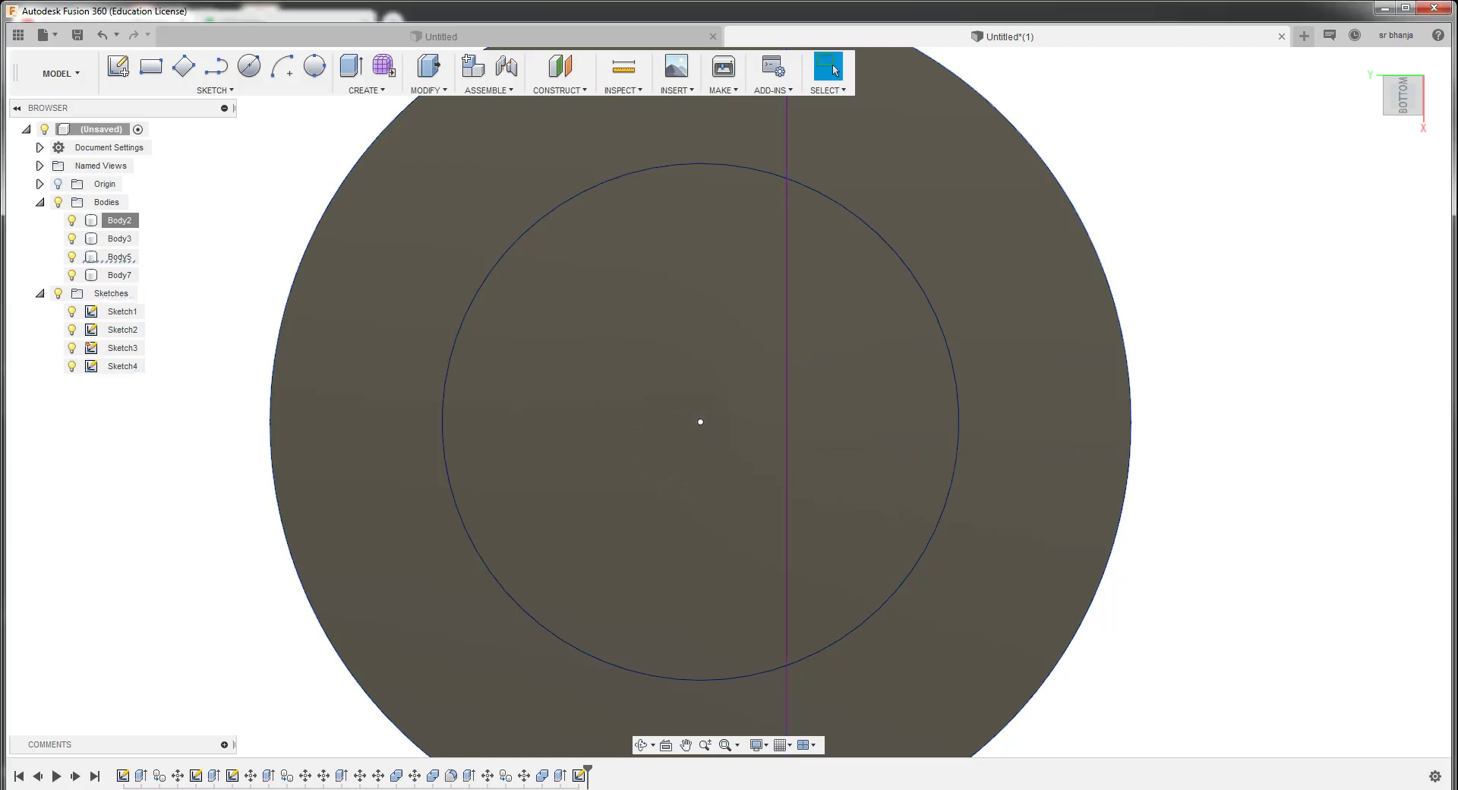
Orbit around the cylinder and fit the whole hinge into a near-frontal back view
scroll(1020, 522, down, 4)
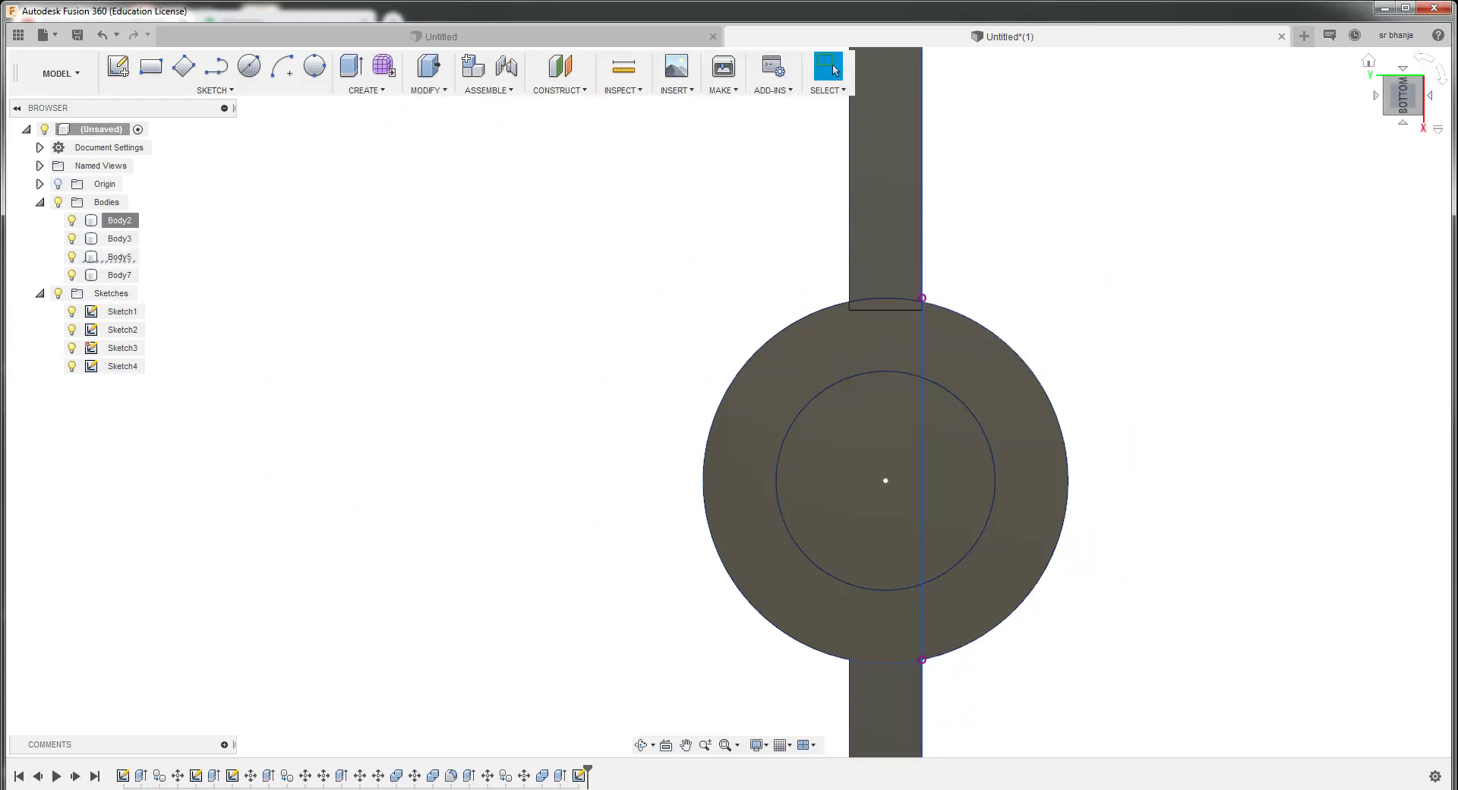
shift+middle_drag(728, 402, 766, 357)
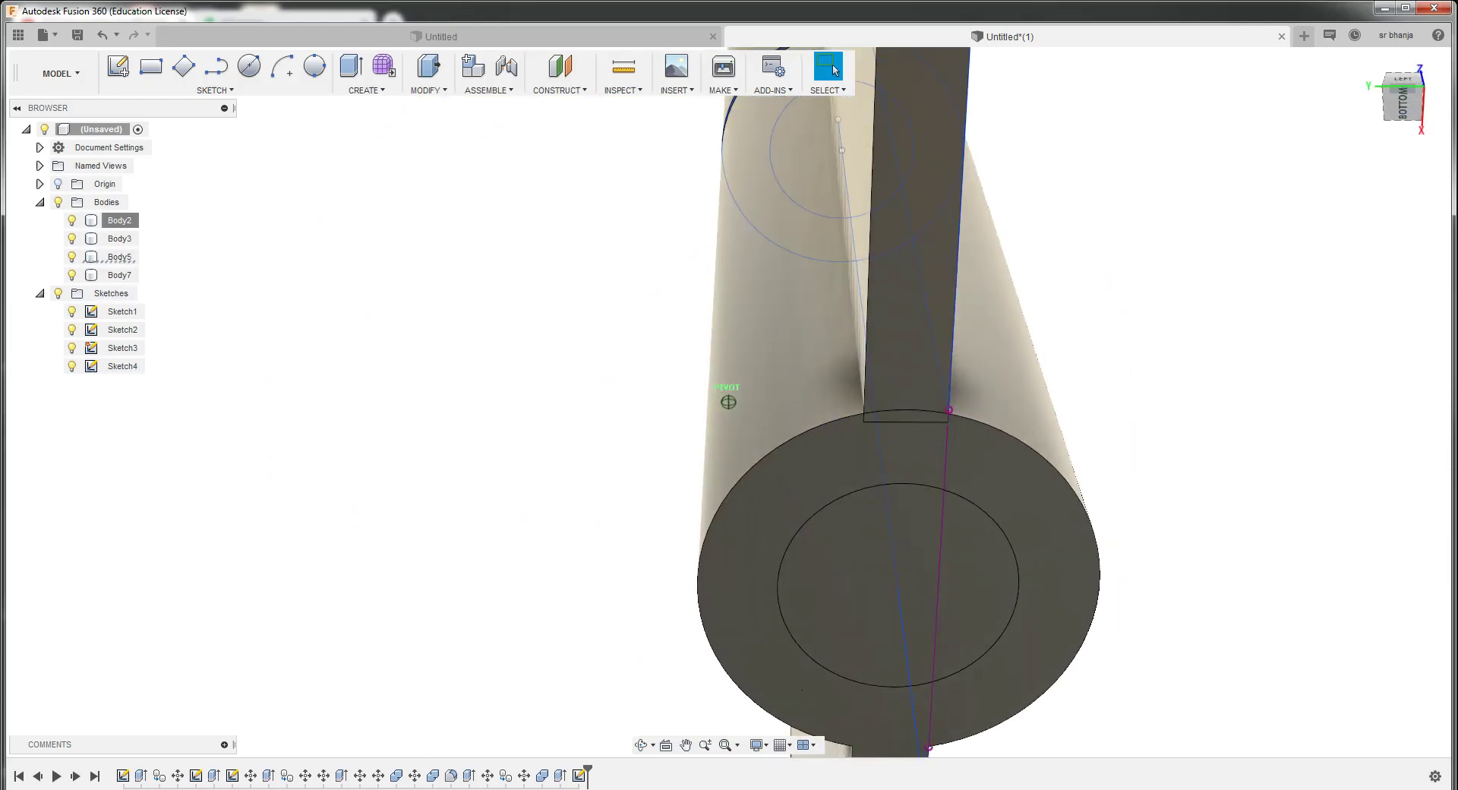
shift+middle_drag(728, 402, 782, 357)
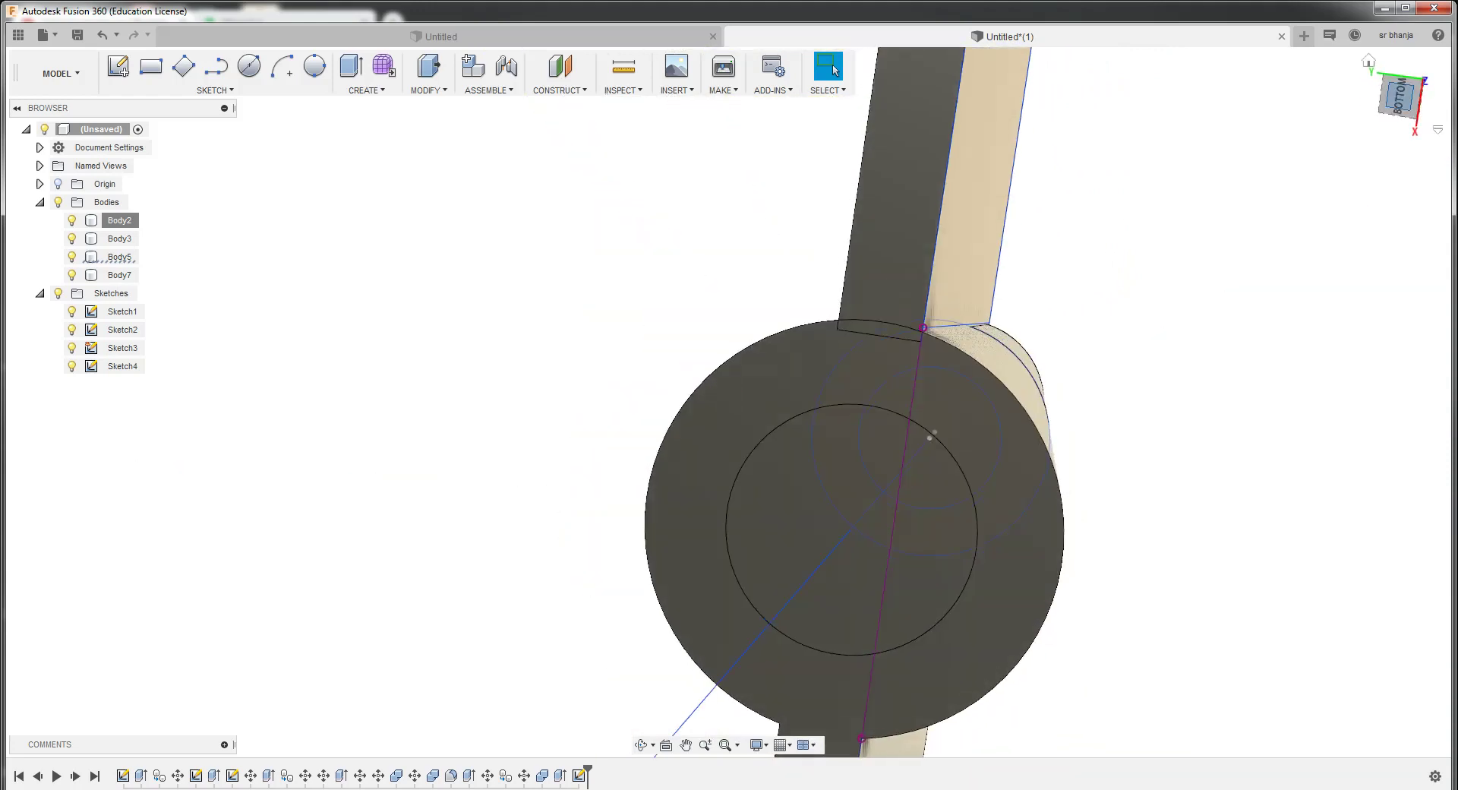
click(1399, 94)
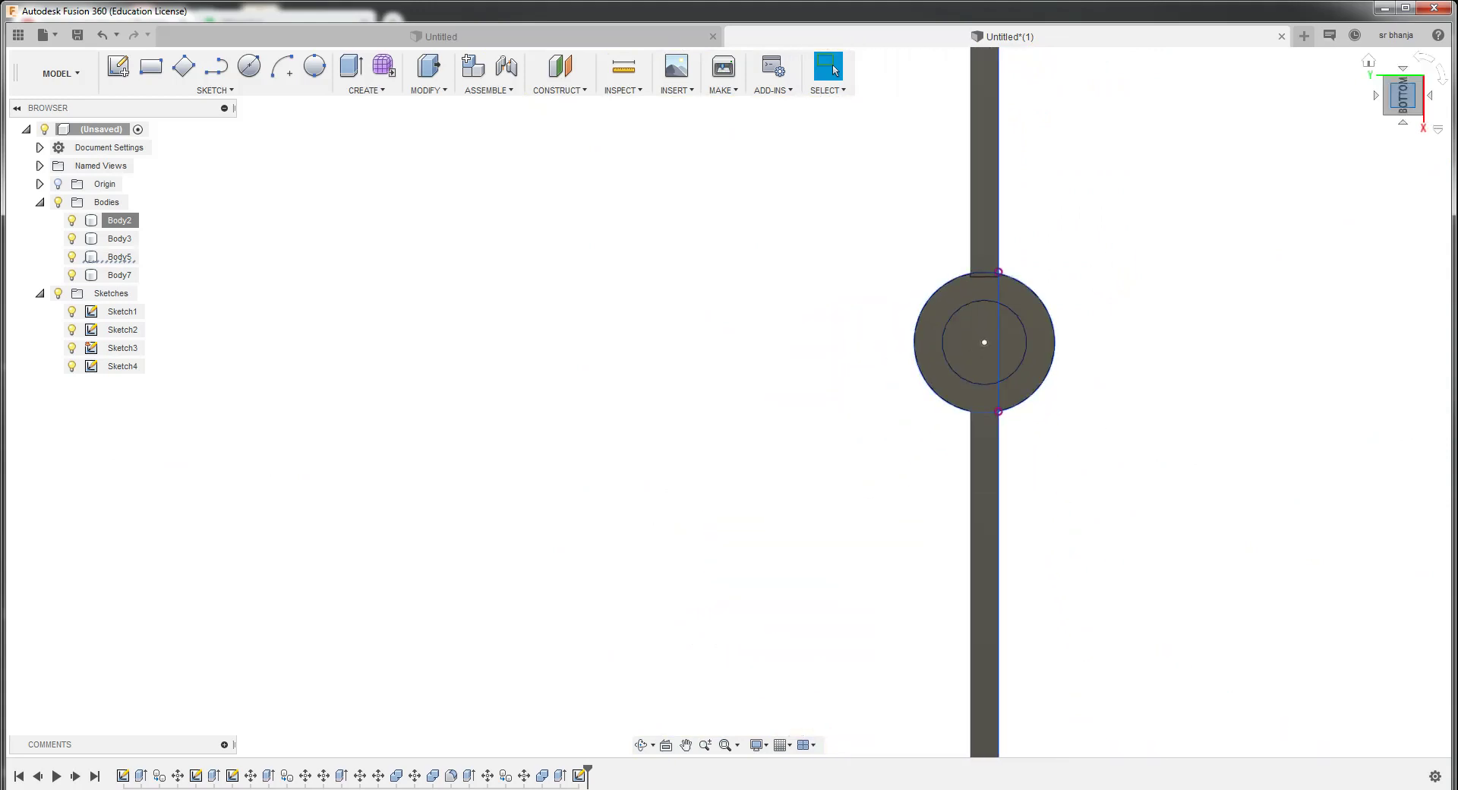
mouse_move(728, 402)
shift+middle_down()
mouse_move(767, 425)
mouse_move(767, 456)
shift+middle_up()
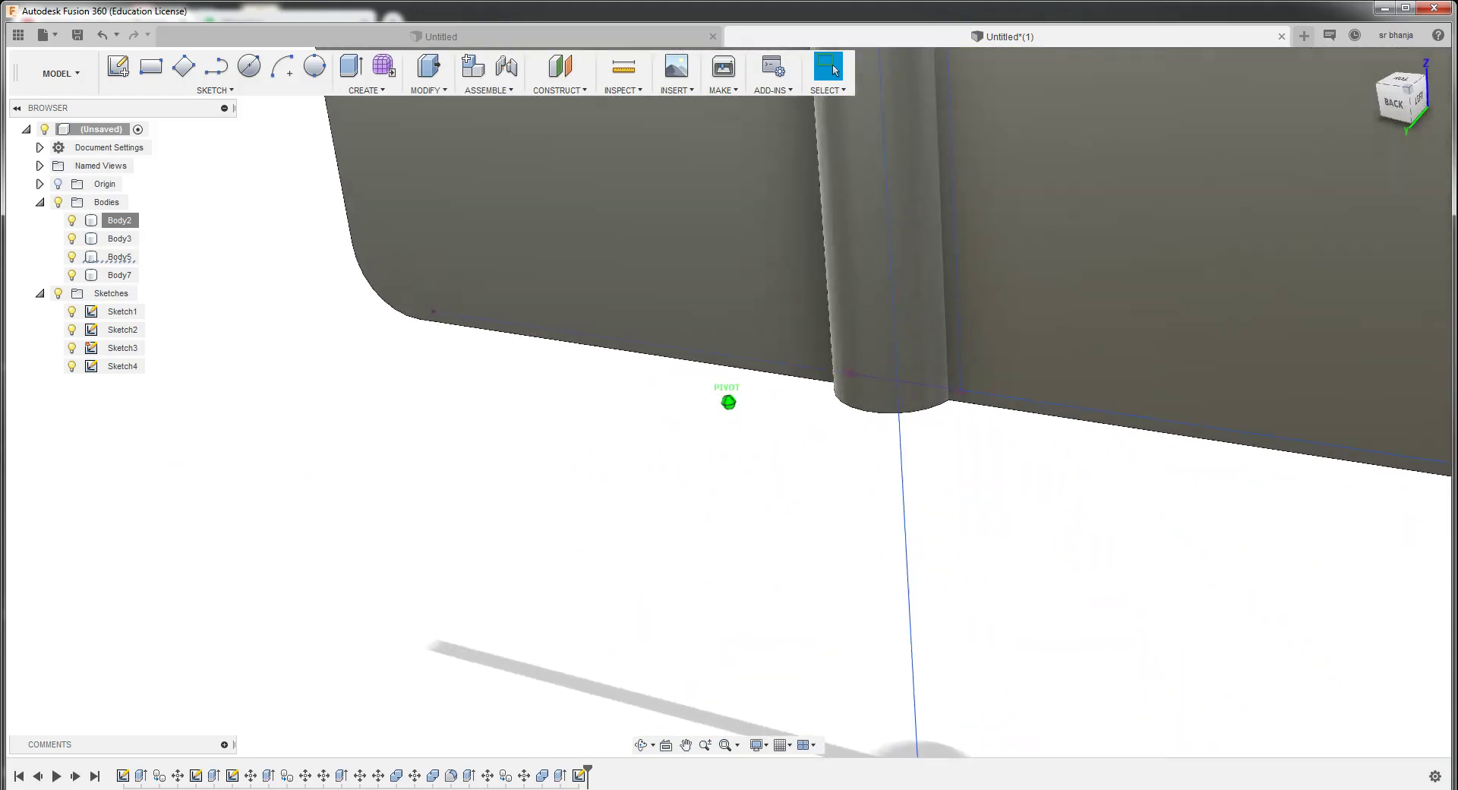
key(F6)
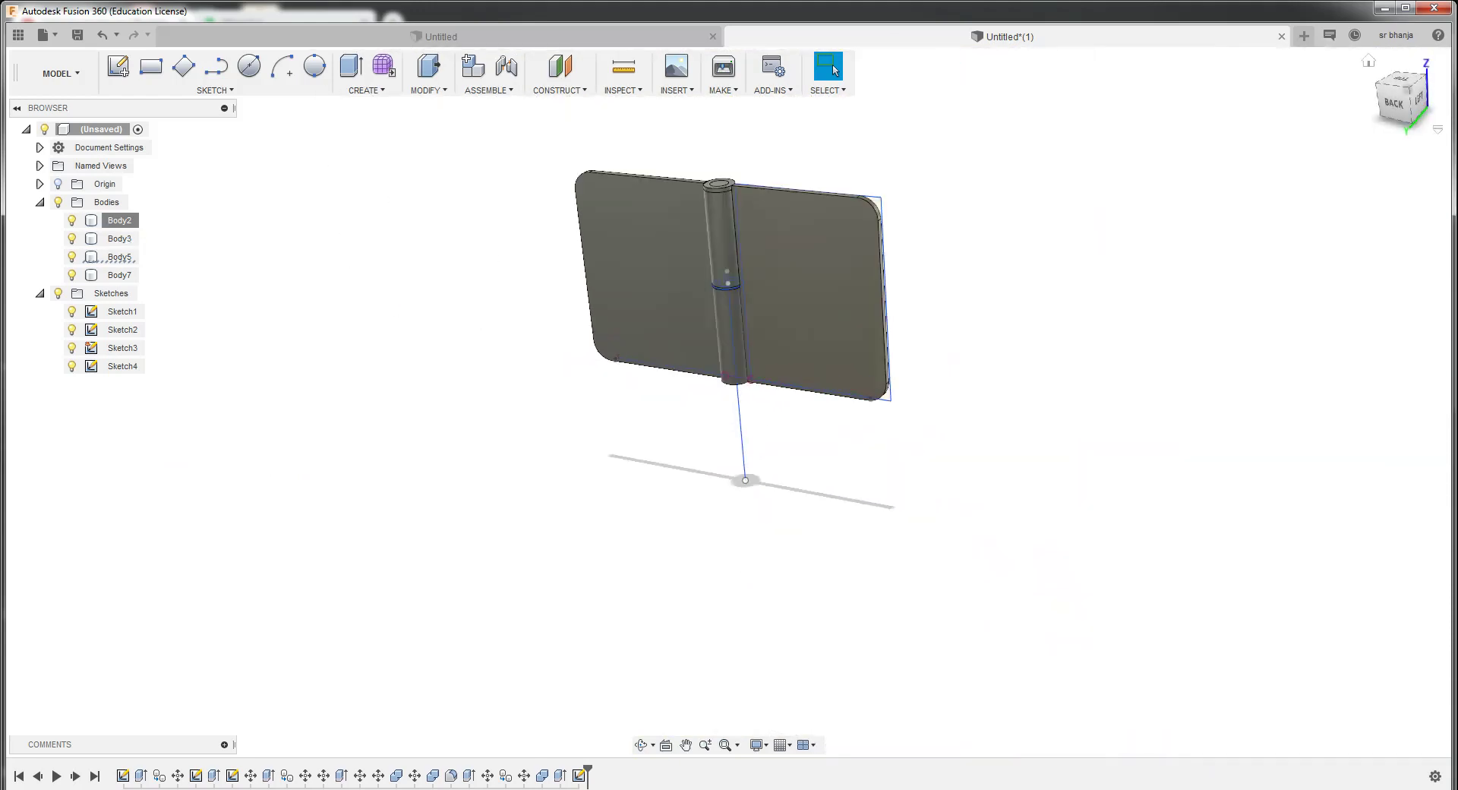
shift+middle_drag(727, 400, 760, 414)
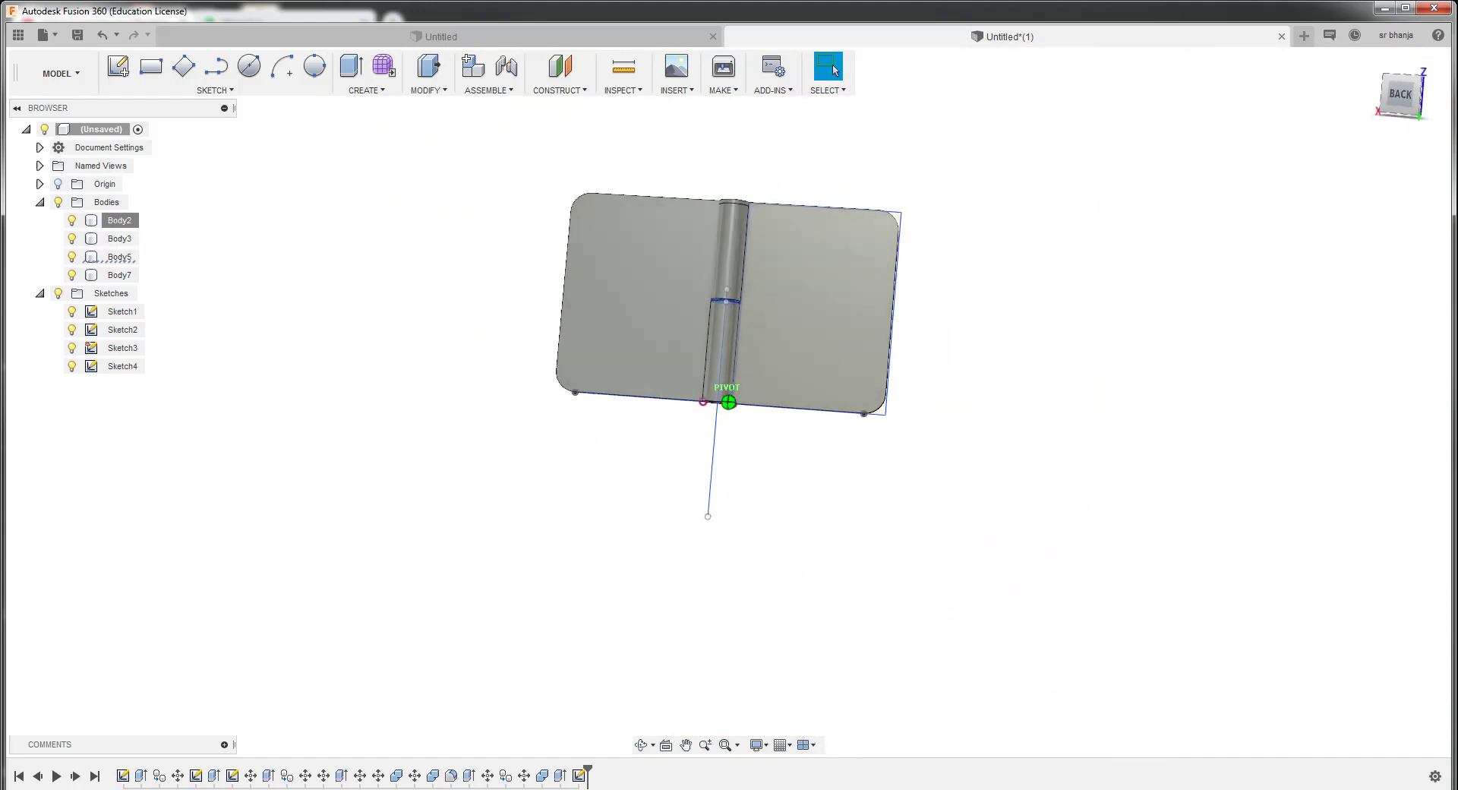
scroll(580, 340, up, 3)
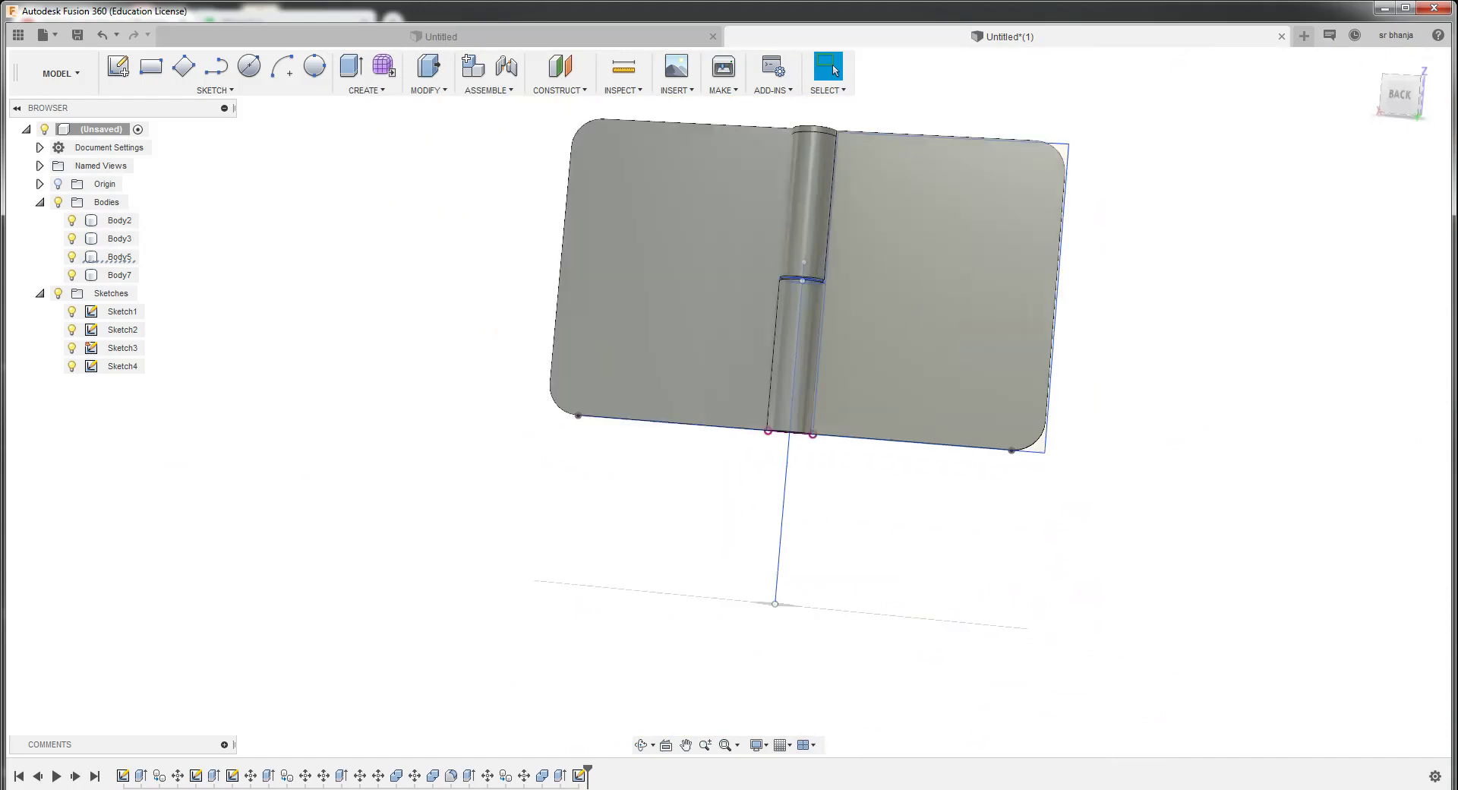
Hide Body5 and Body3, then select Body2, the left hinge leaf
click(72, 257)
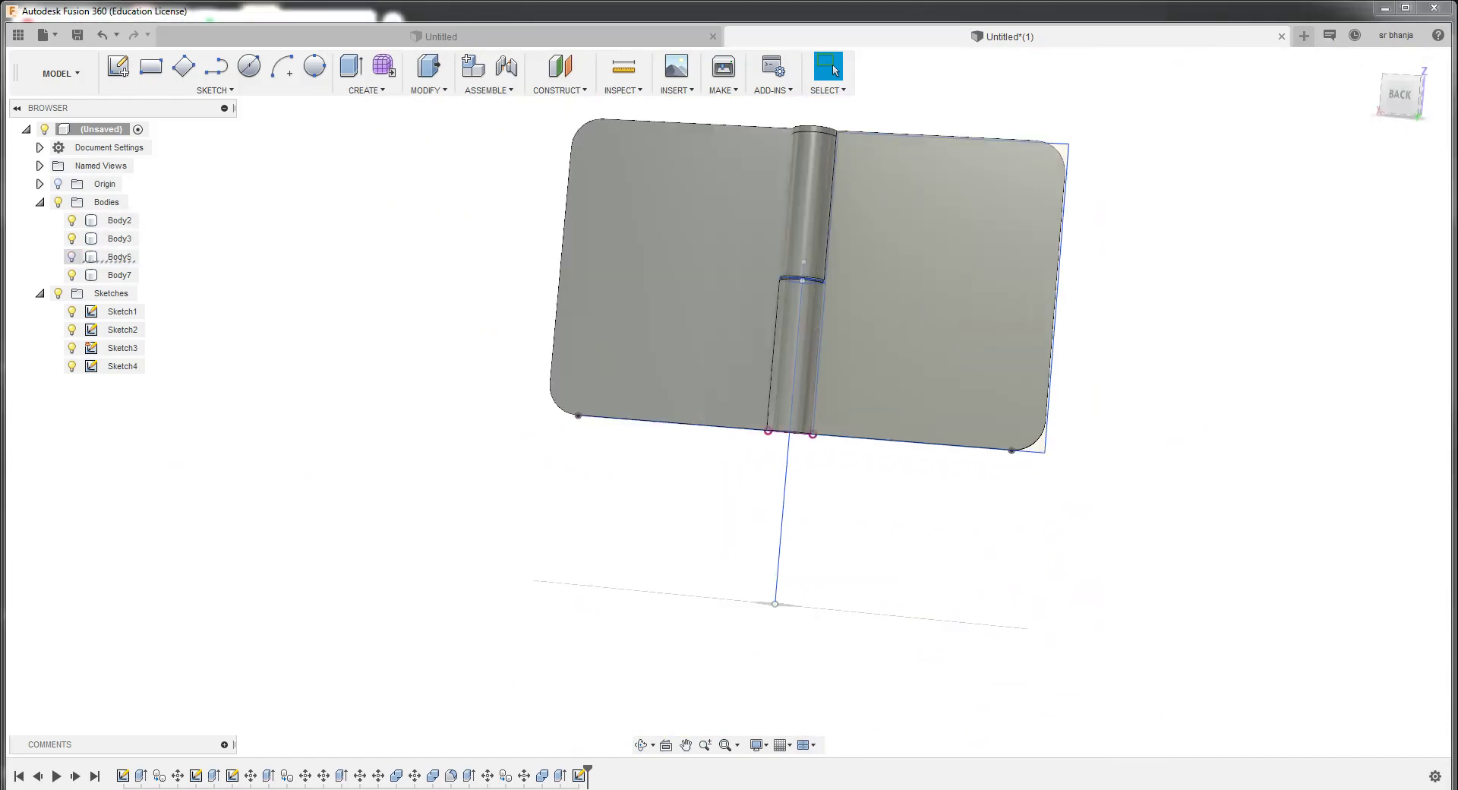
click(72, 238)
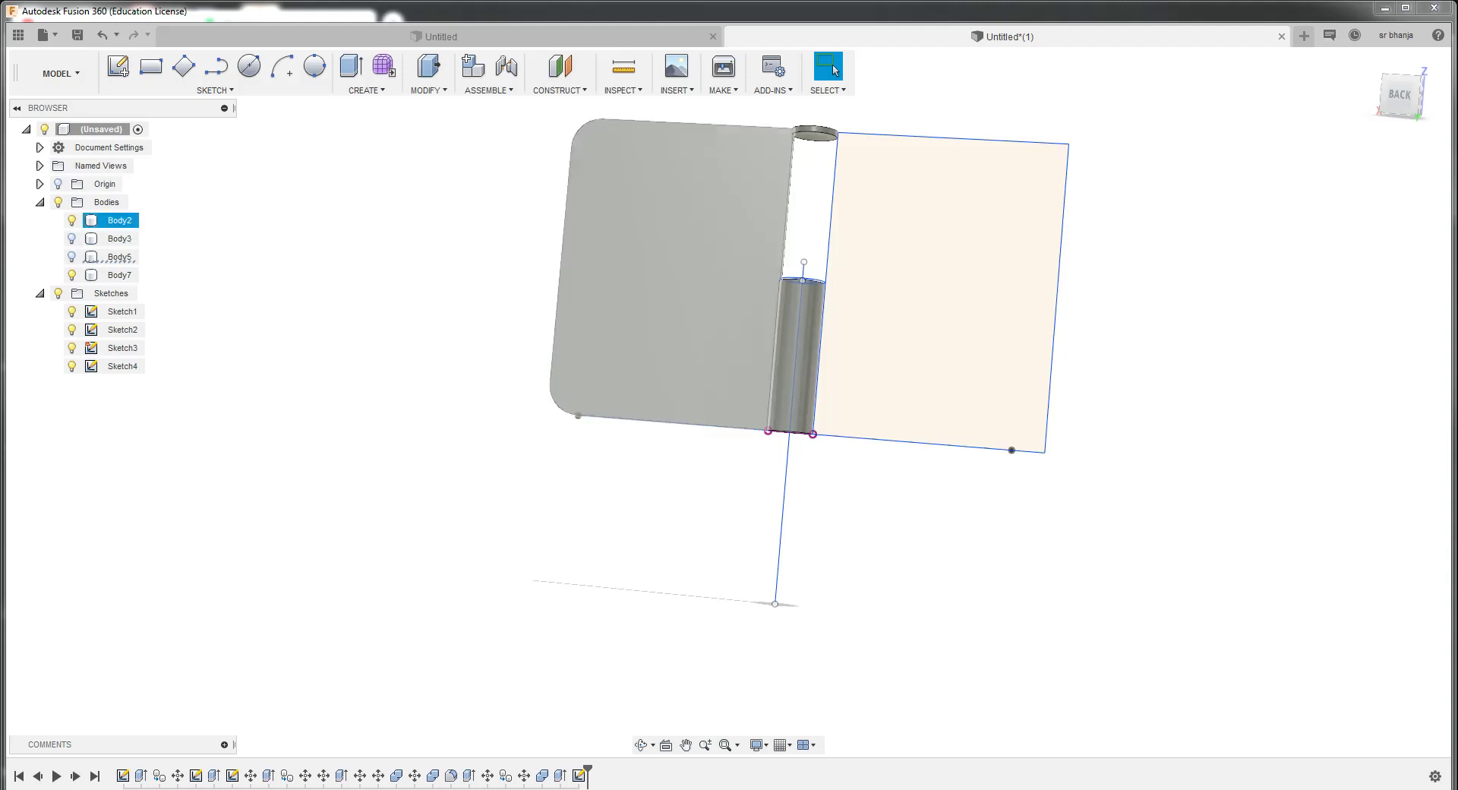
click(120, 220)
Start a rotate Move/Copy of Body2 using the hinge pin as the axis
right_click(114, 220)
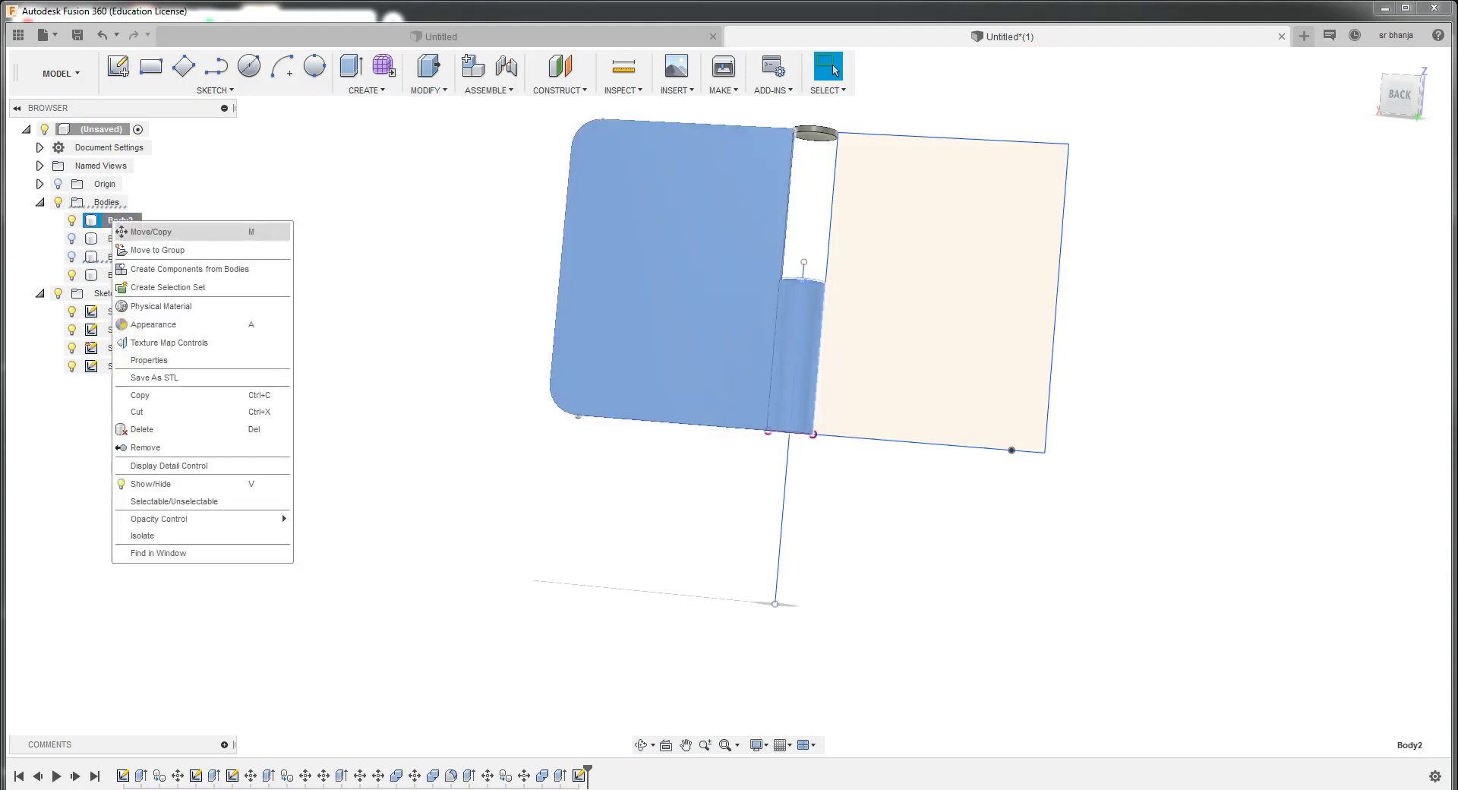
click(141, 226)
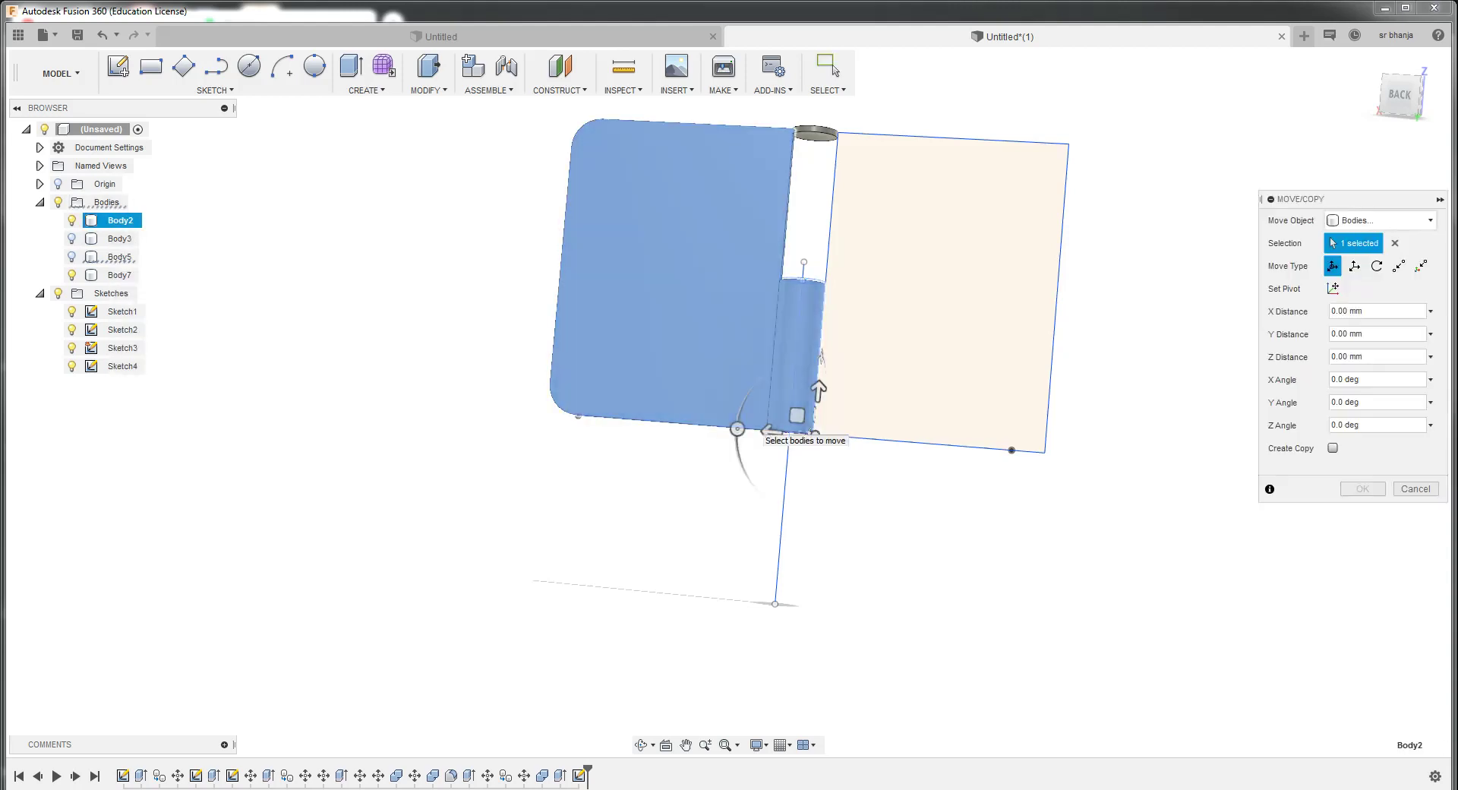
click(1377, 266)
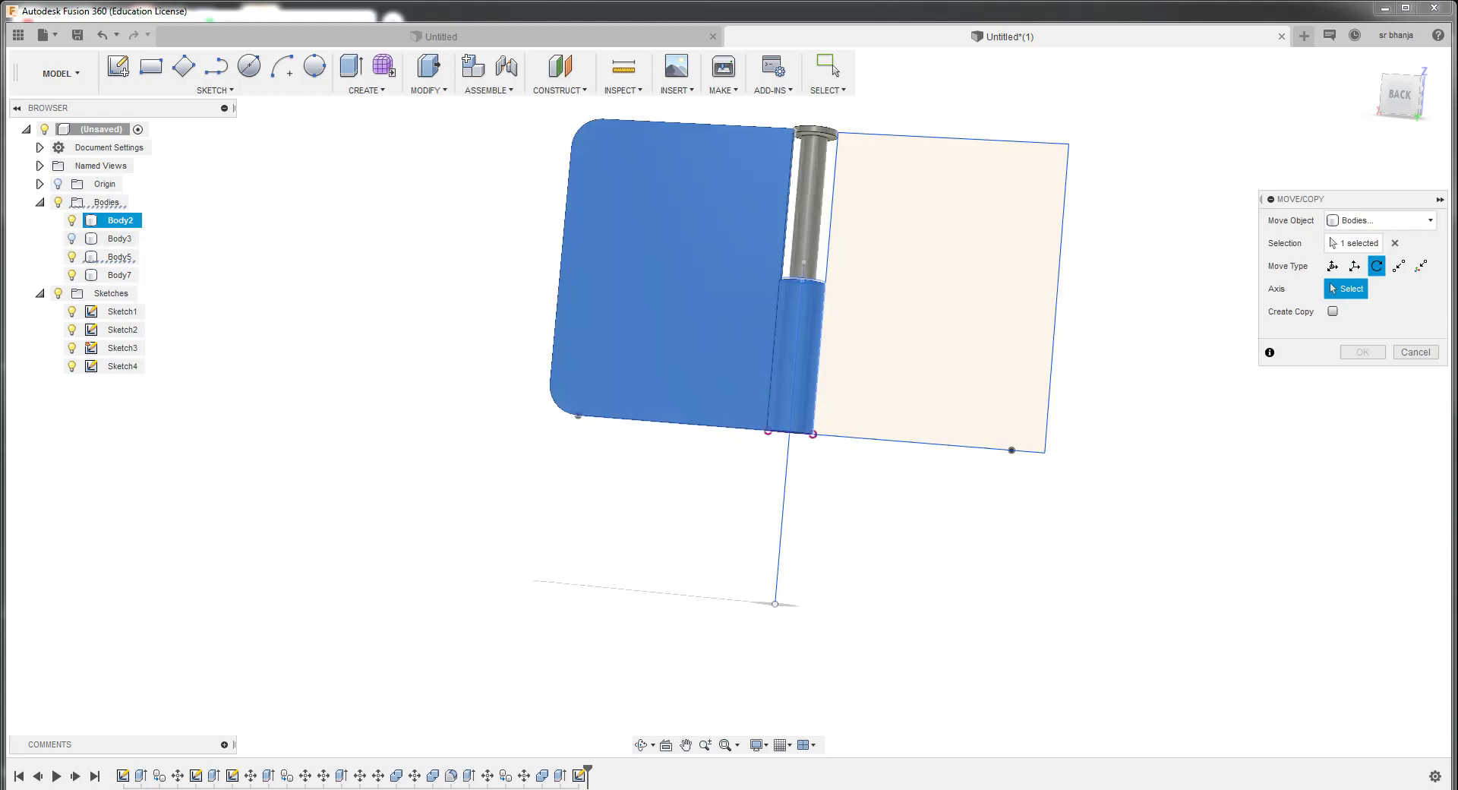
click(809, 228)
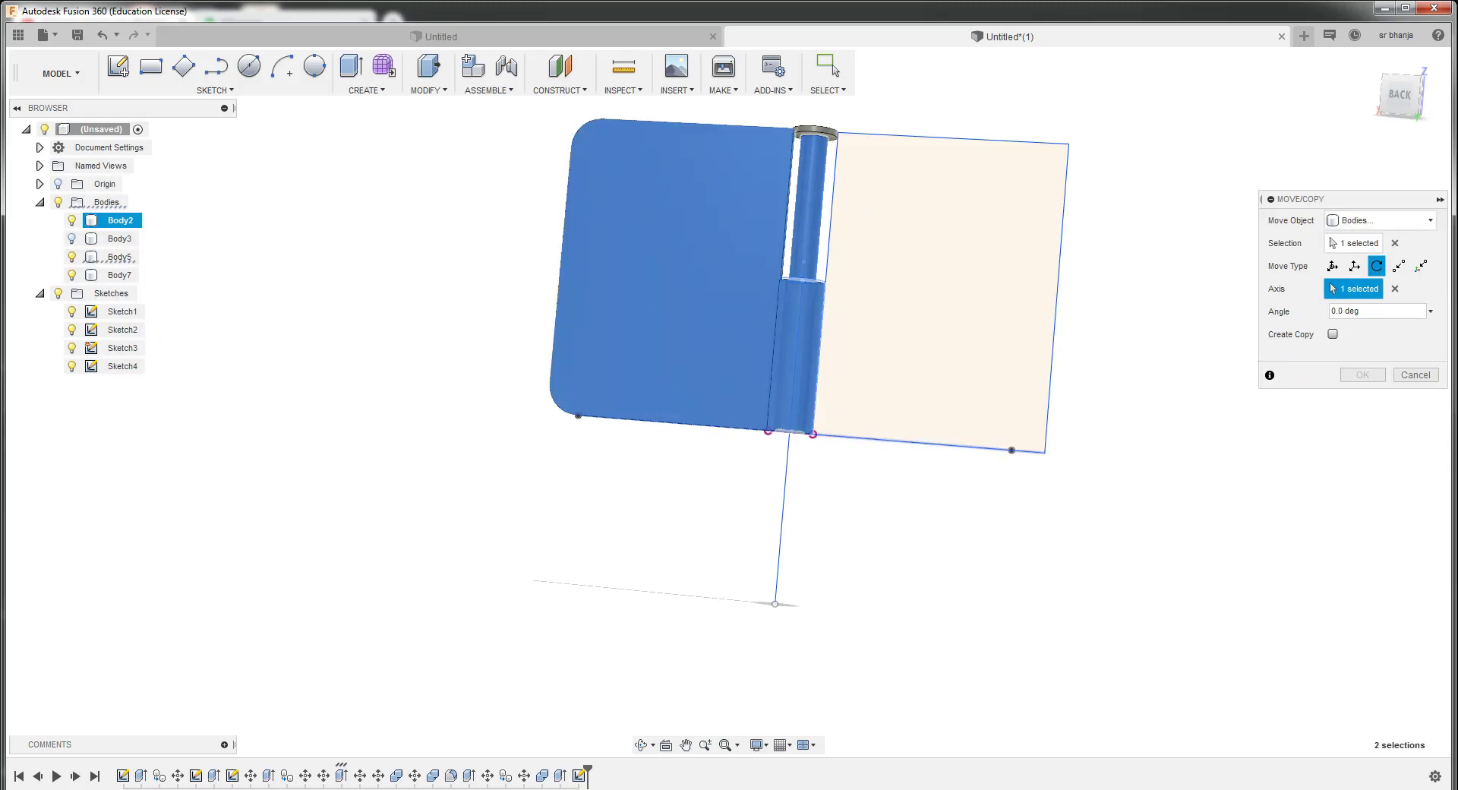
click(1399, 94)
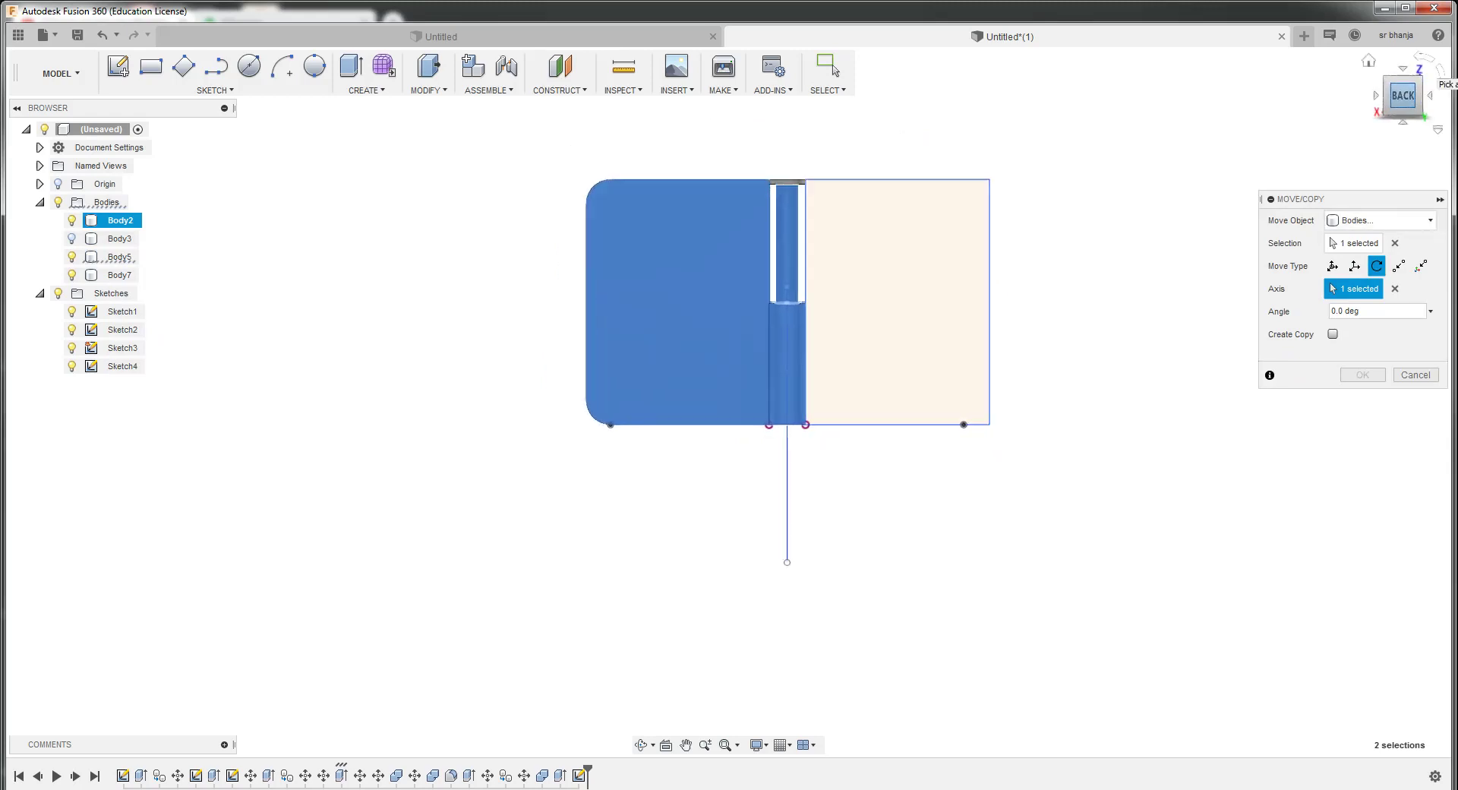
drag(1402, 95, 1402, 114)
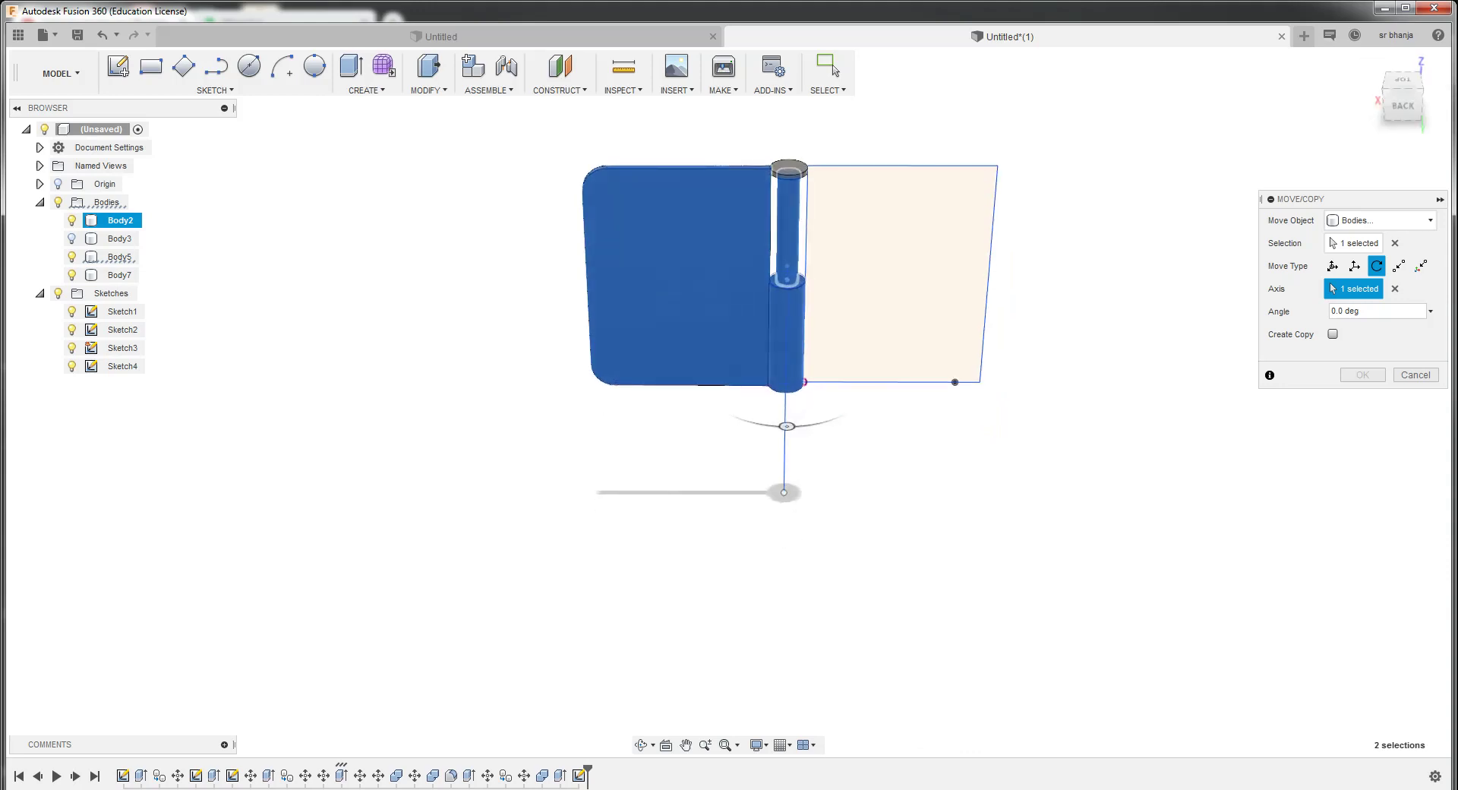
Adjust Body2's rotation angle, trying 180 and 150 degrees before settling at 130
drag(787, 426, 861, 373)
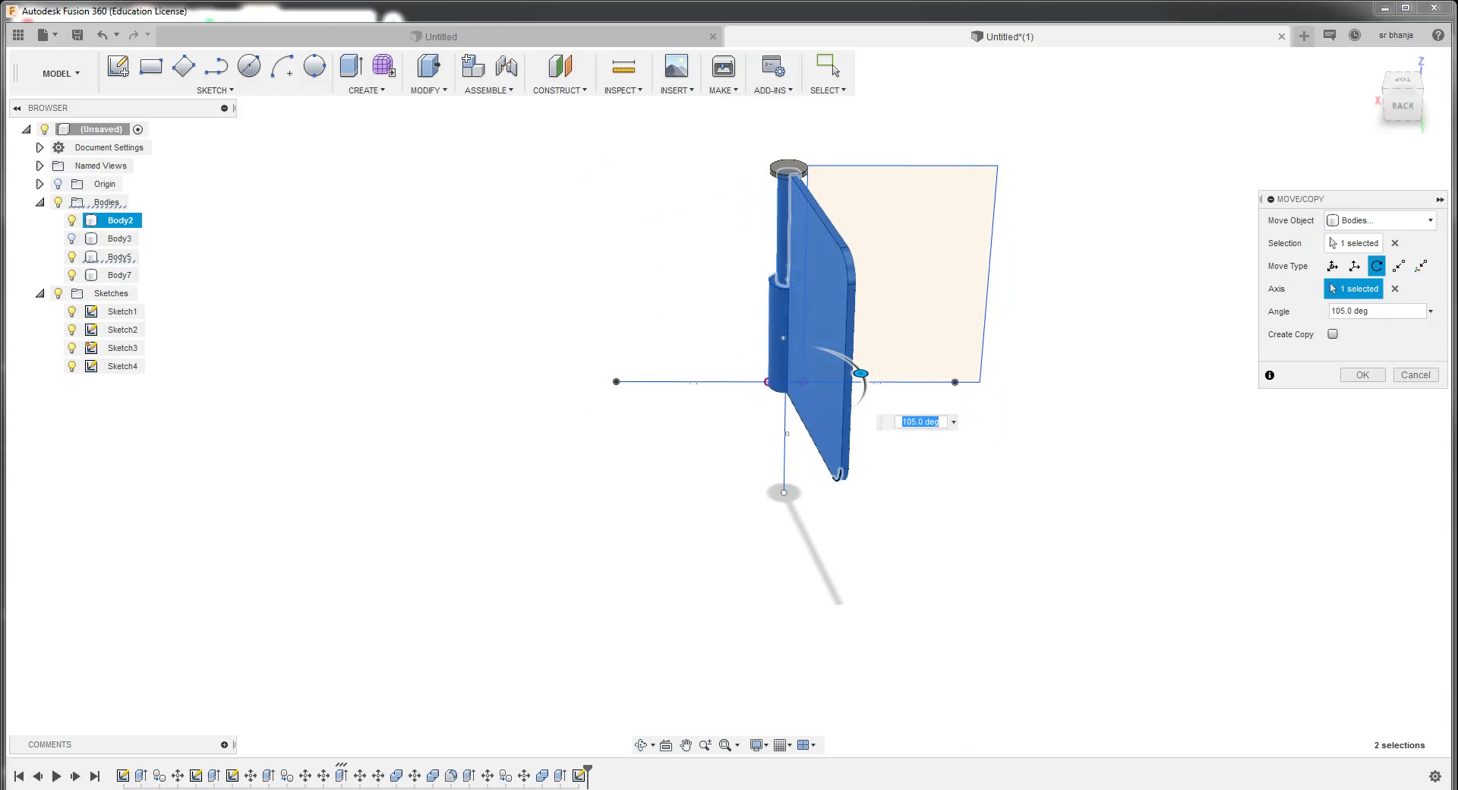
text(180)
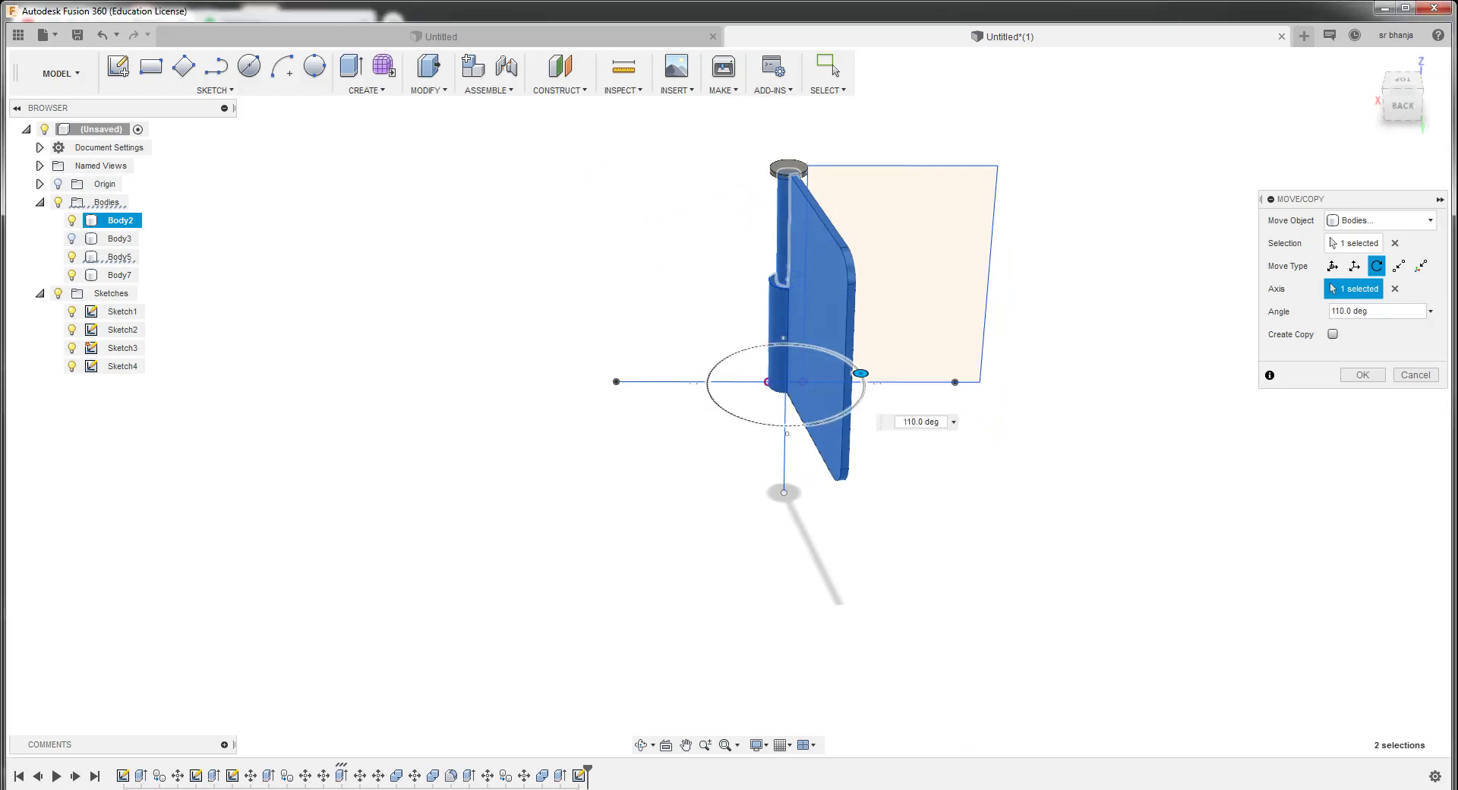
key(Return)
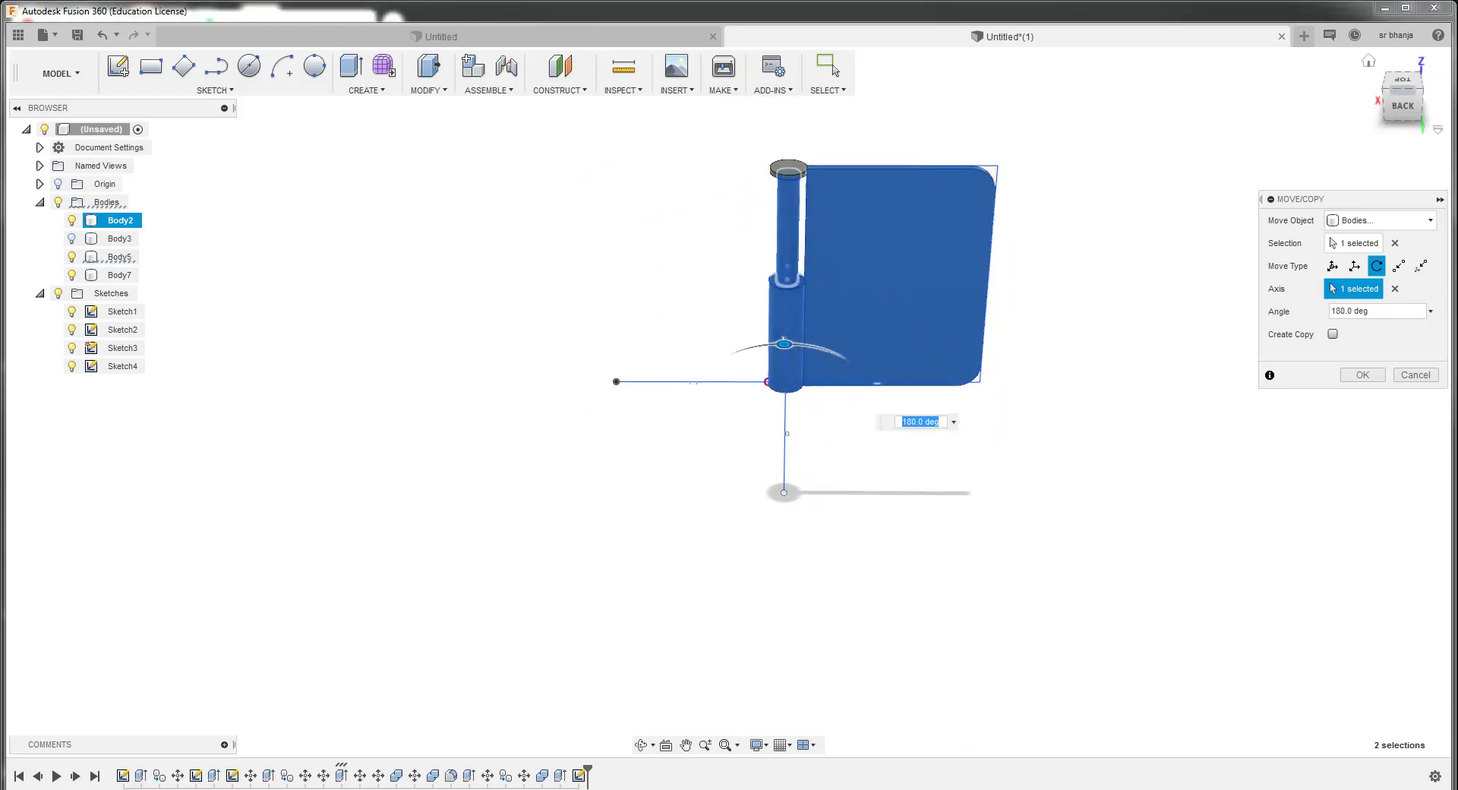
click(1402, 79)
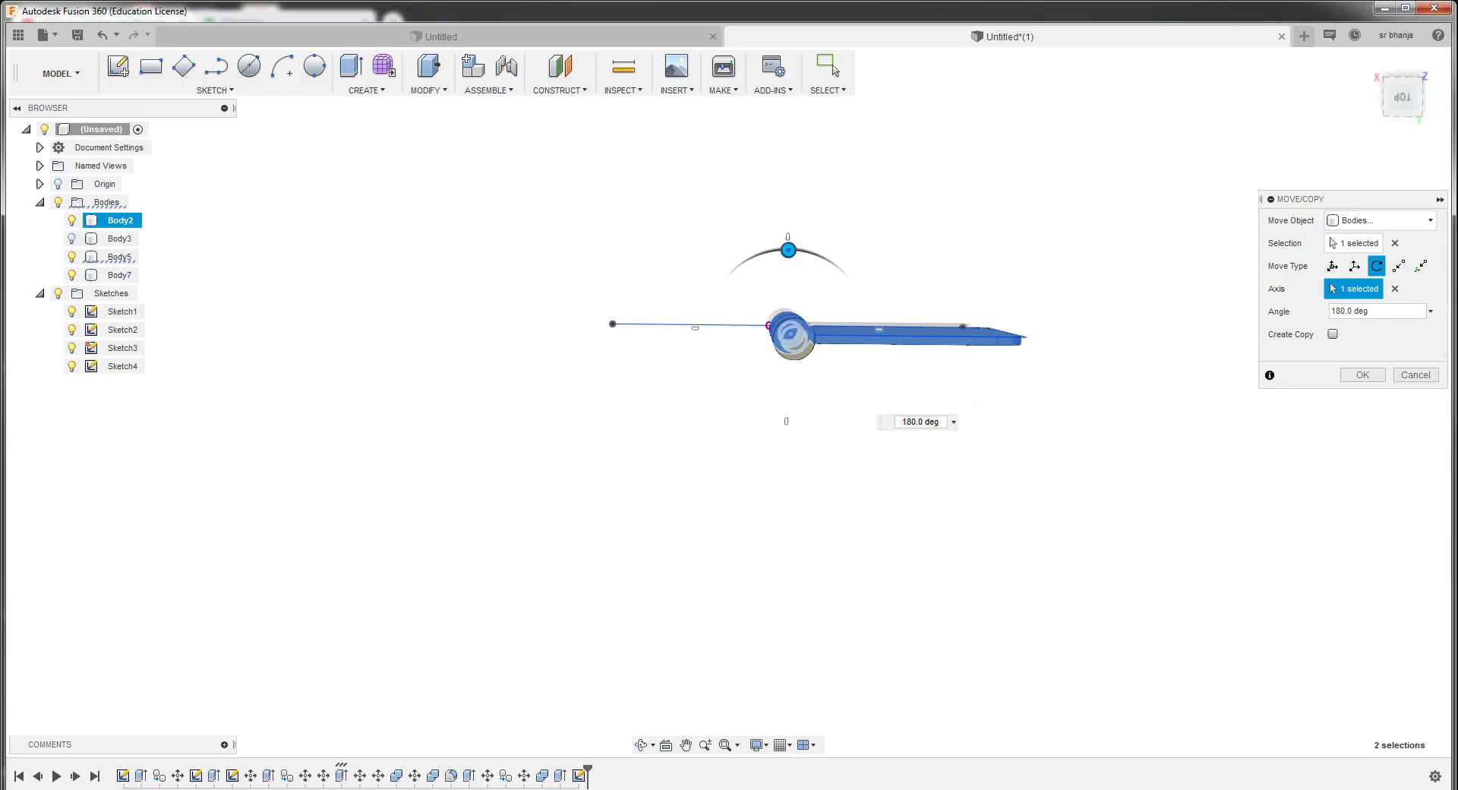
scroll(889, 361, up, 2)
scroll(888, 360, up, 3)
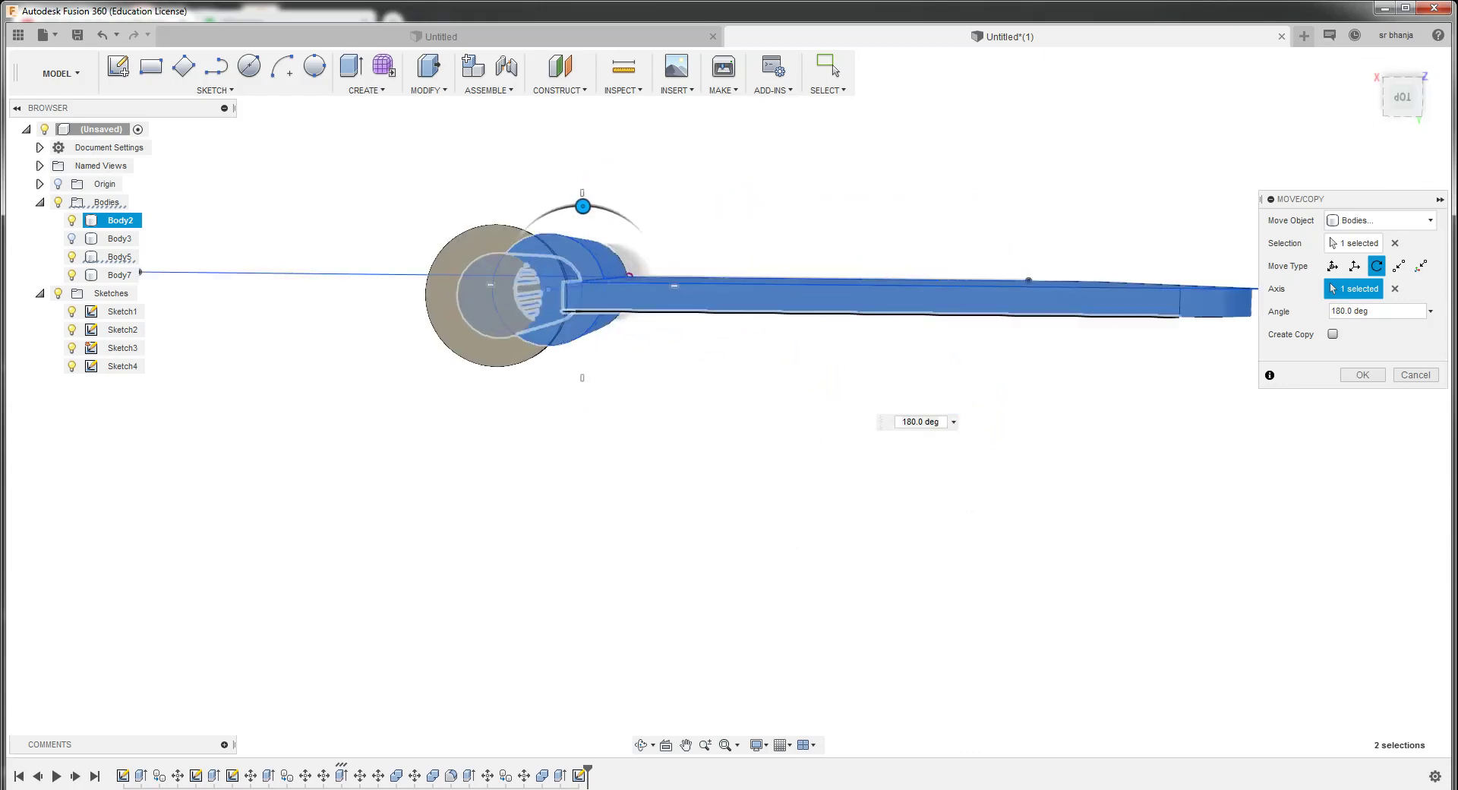
drag(583, 206, 603, 209)
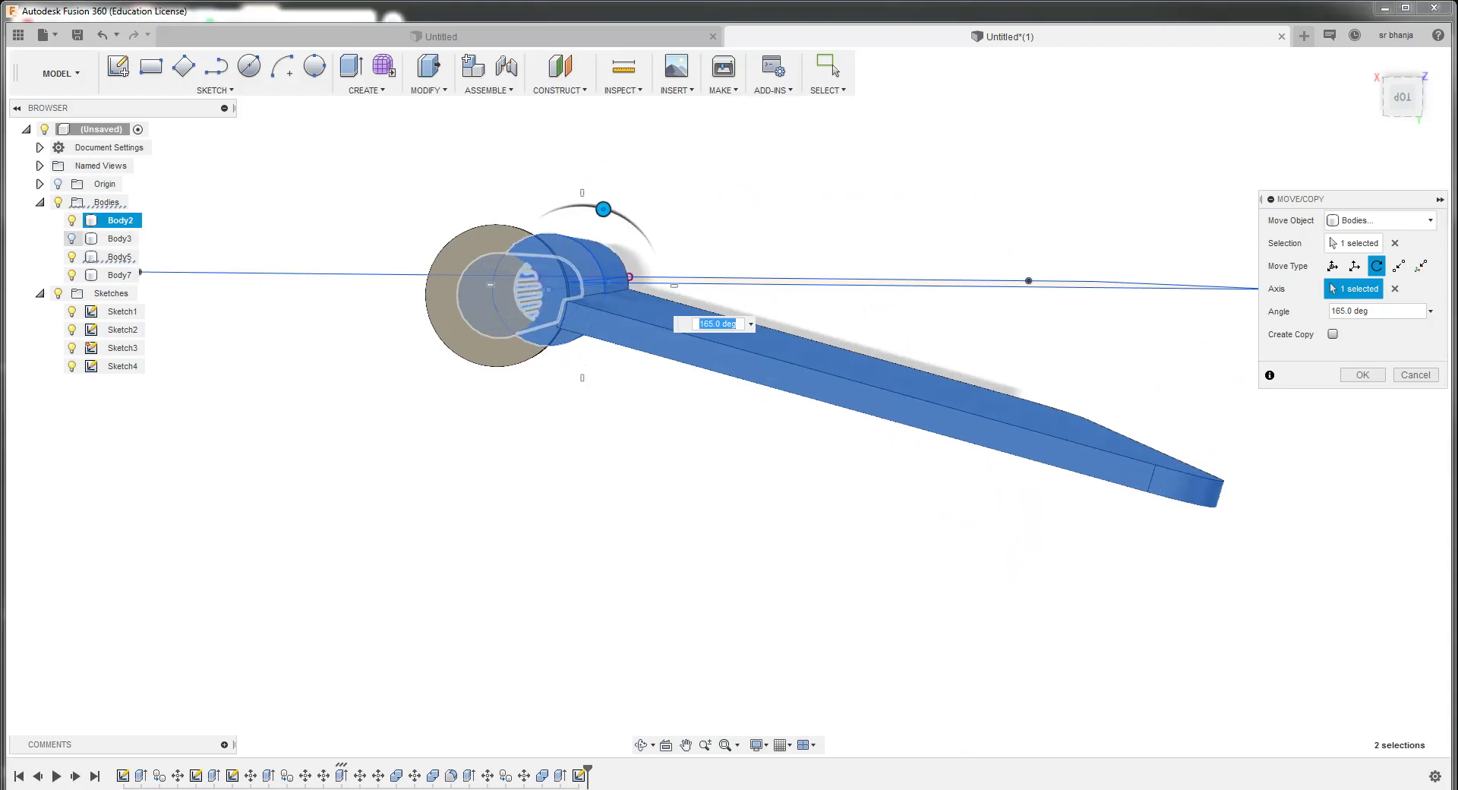
scroll(379, 296, down, 3)
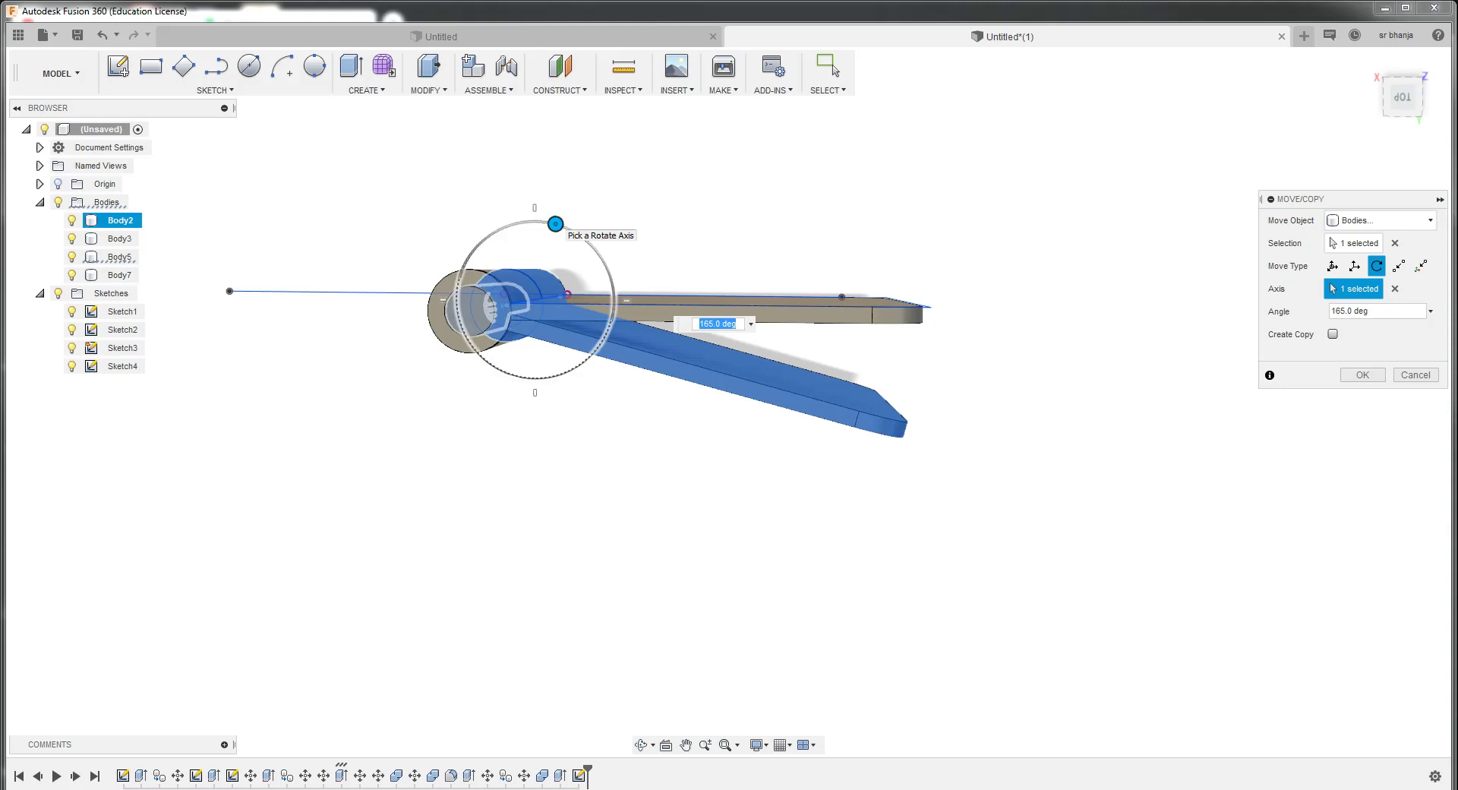
drag(555, 223, 575, 231)
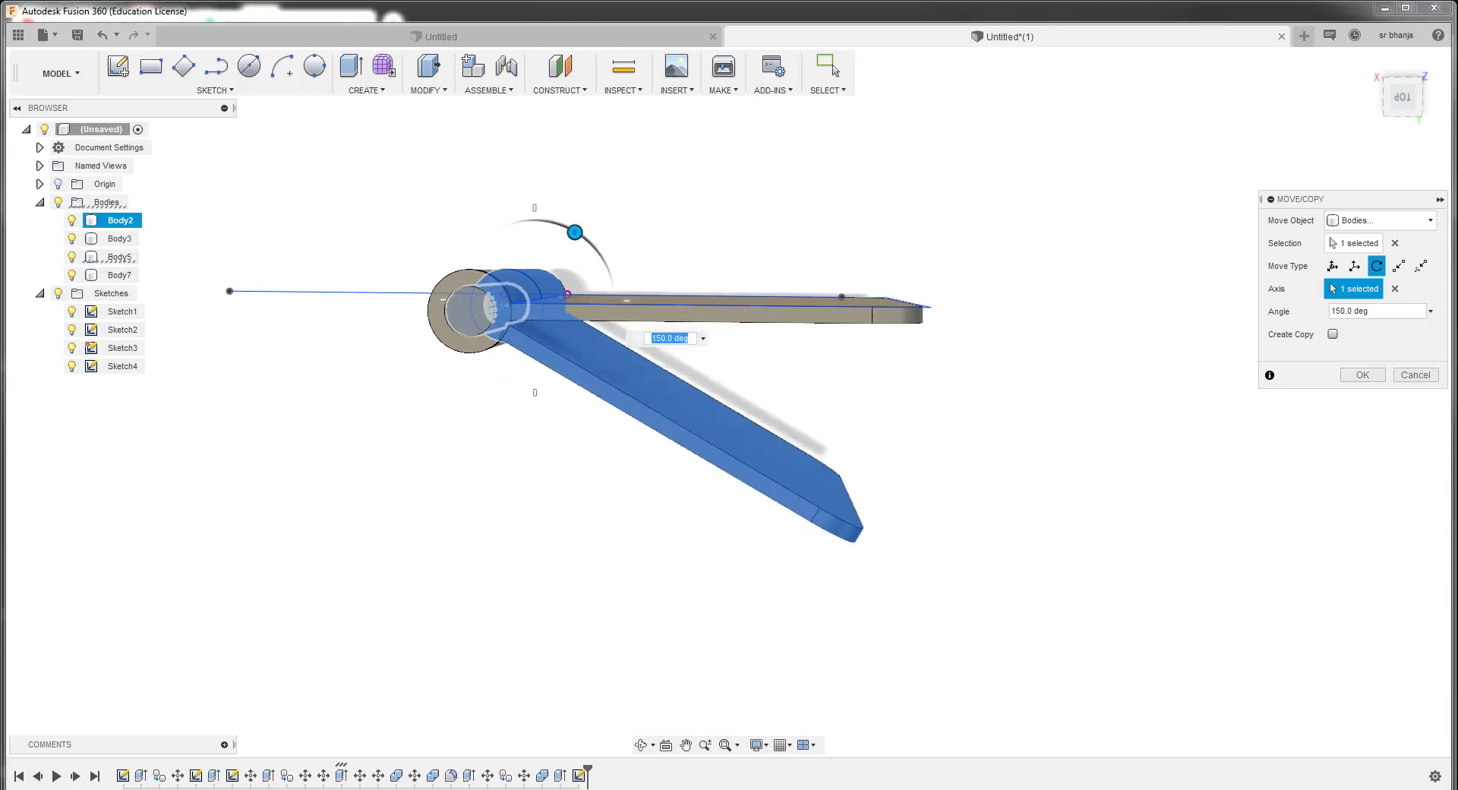
mouse_move(575, 231)
mouse_down()
mouse_move(474, 249)
mouse_move(613, 307)
mouse_move(599, 347)
mouse_move(605, 328)
mouse_move(482, 237)
mouse_move(458, 279)
mouse_move(475, 249)
mouse_move(460, 277)
mouse_move(485, 365)
mouse_move(605, 332)
mouse_move(613, 287)
mouse_move(595, 250)
mouse_up()
Apply the leaf rotation and hide the Sketches folder
click(1362, 374)
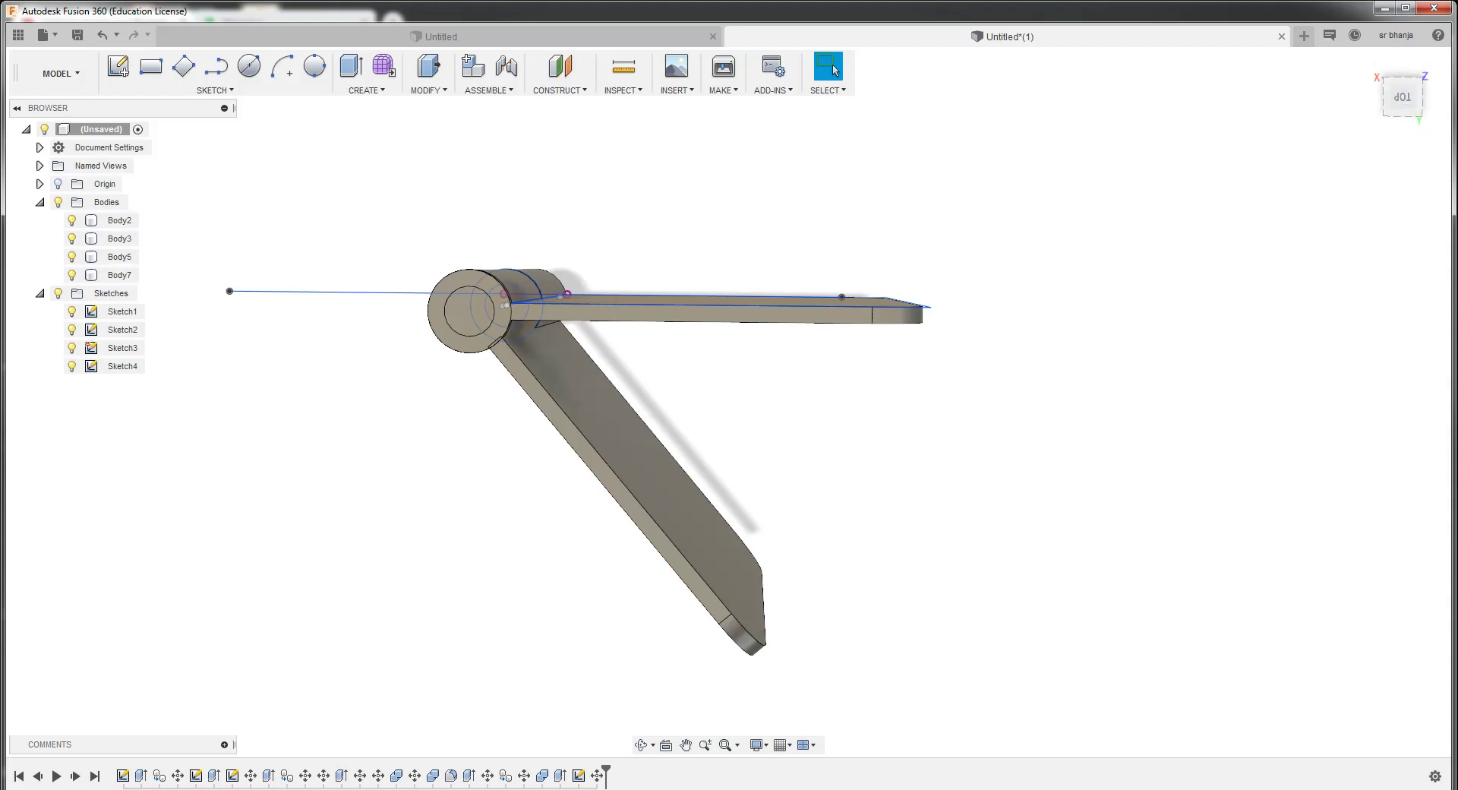
click(58, 293)
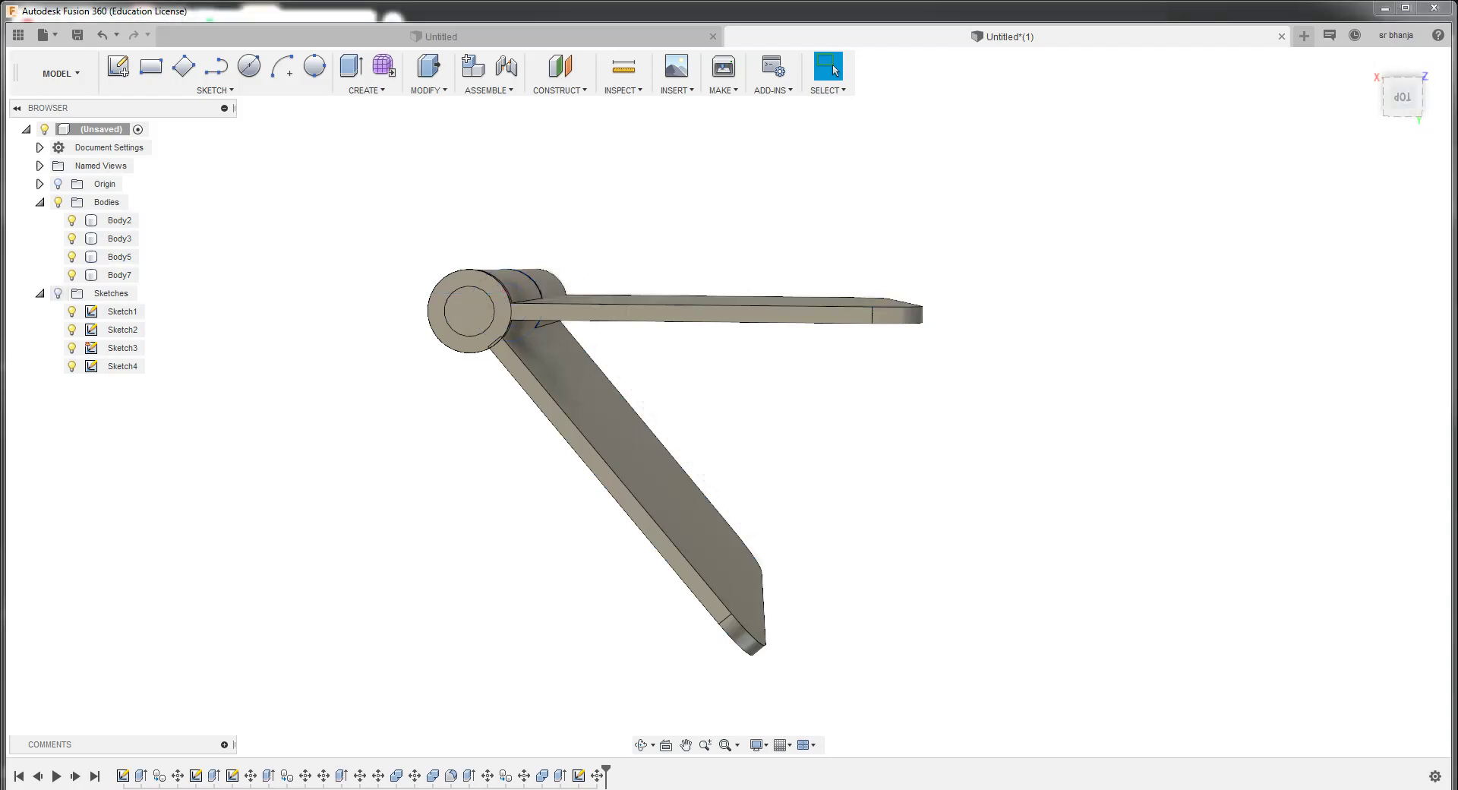
click(1402, 114)
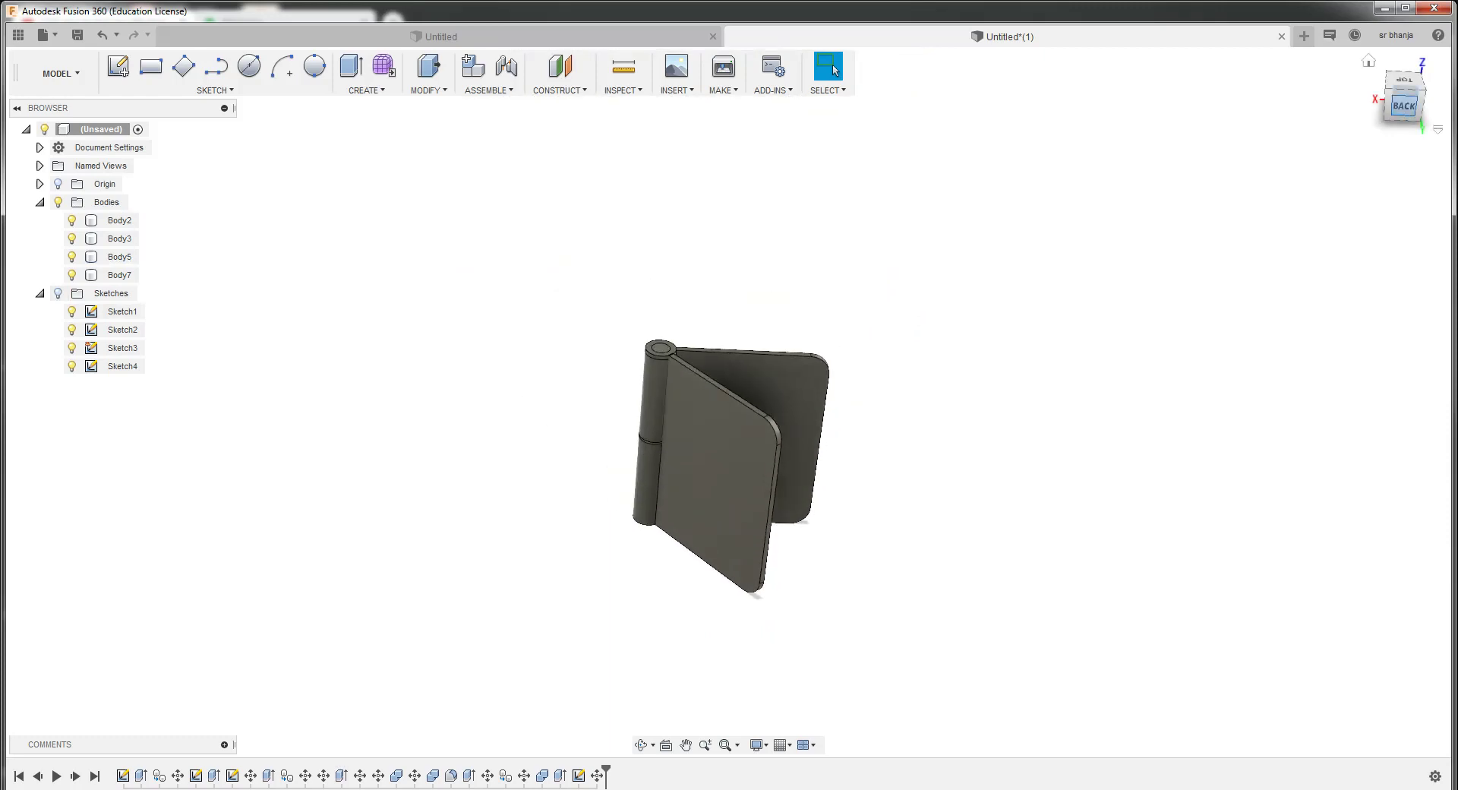
shift+middle_drag(728, 401, 668, 410)
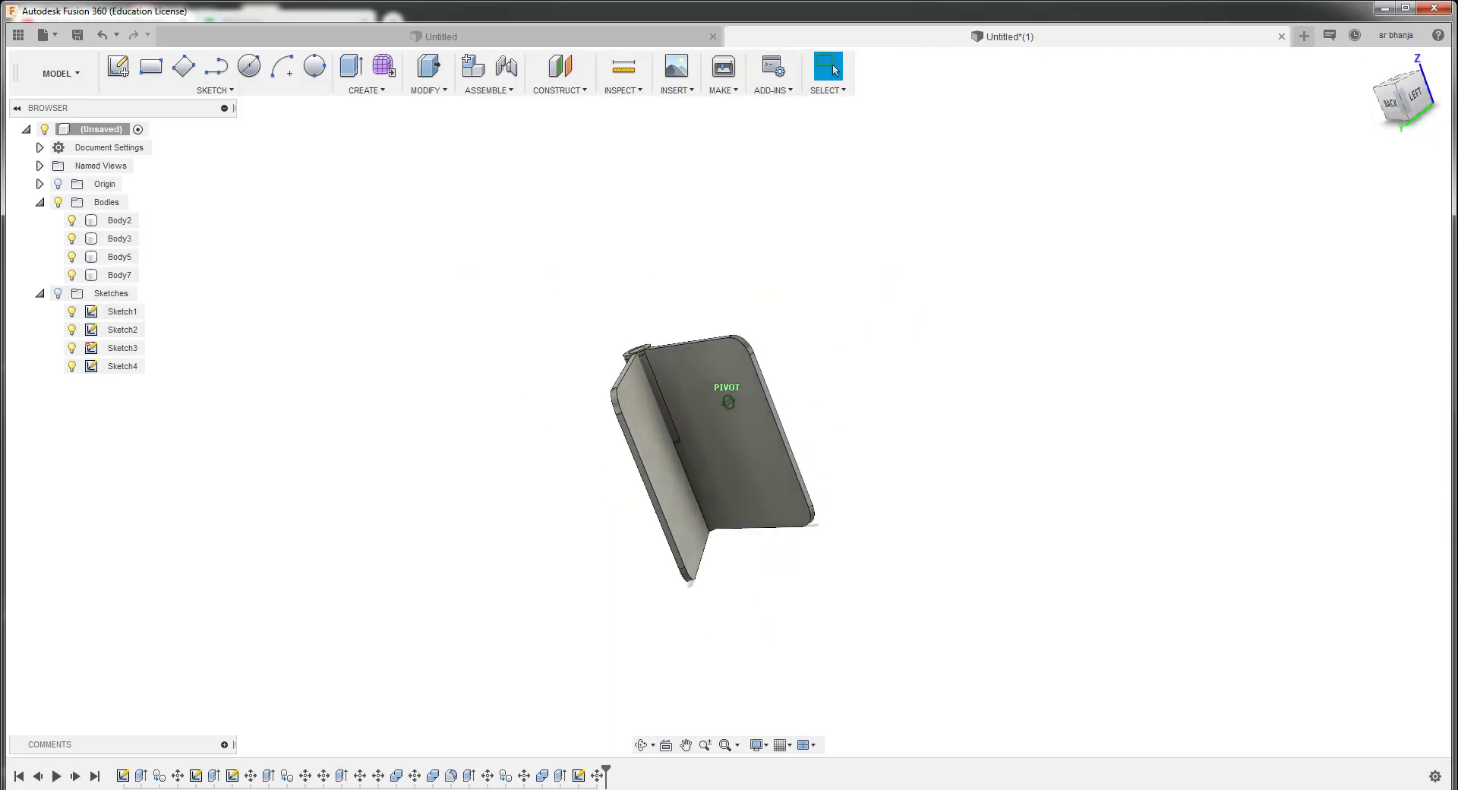
scroll(688, 506, up, 5)
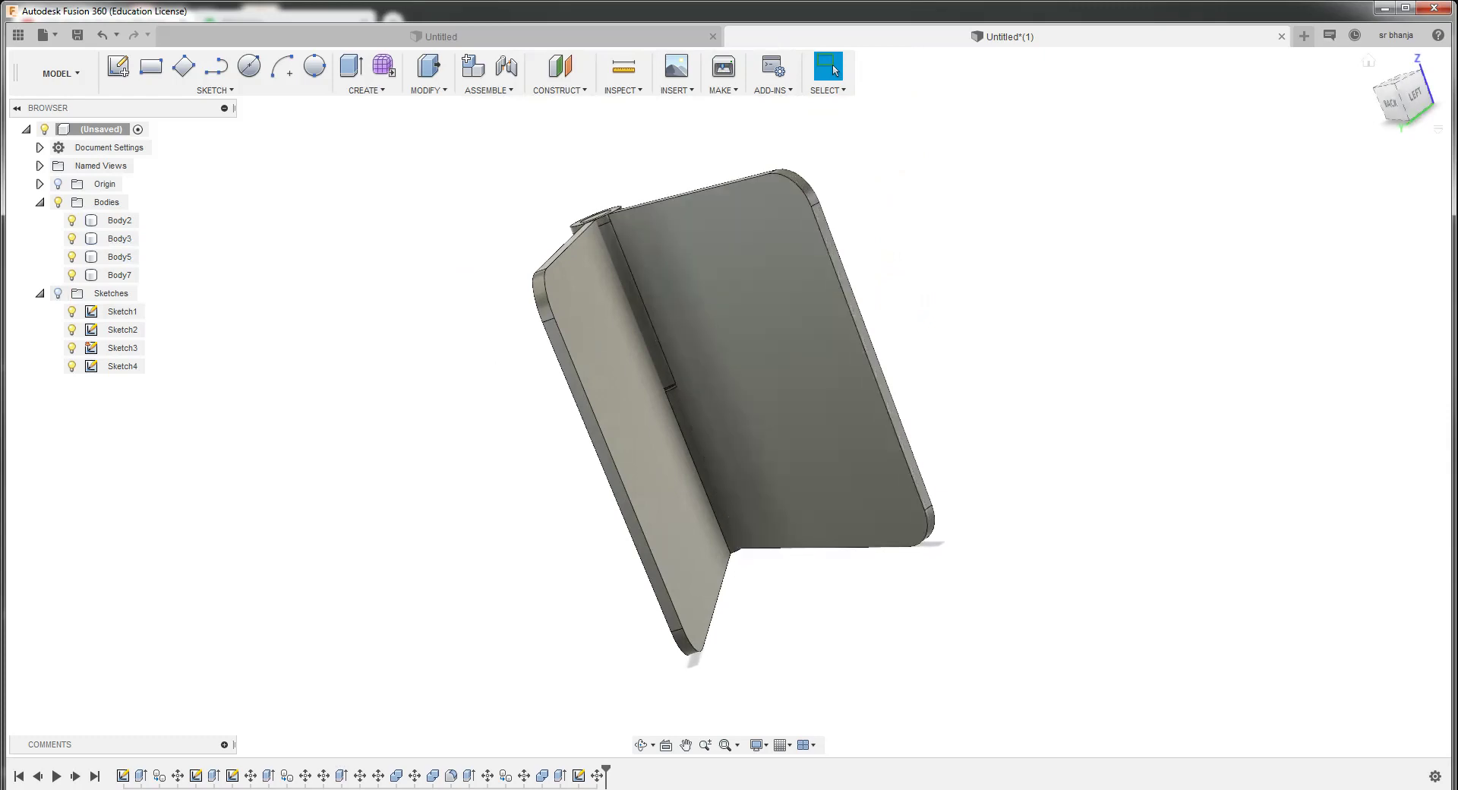
Inspect the hinge from the left and three-quarter views, then select Body2
click(1414, 97)
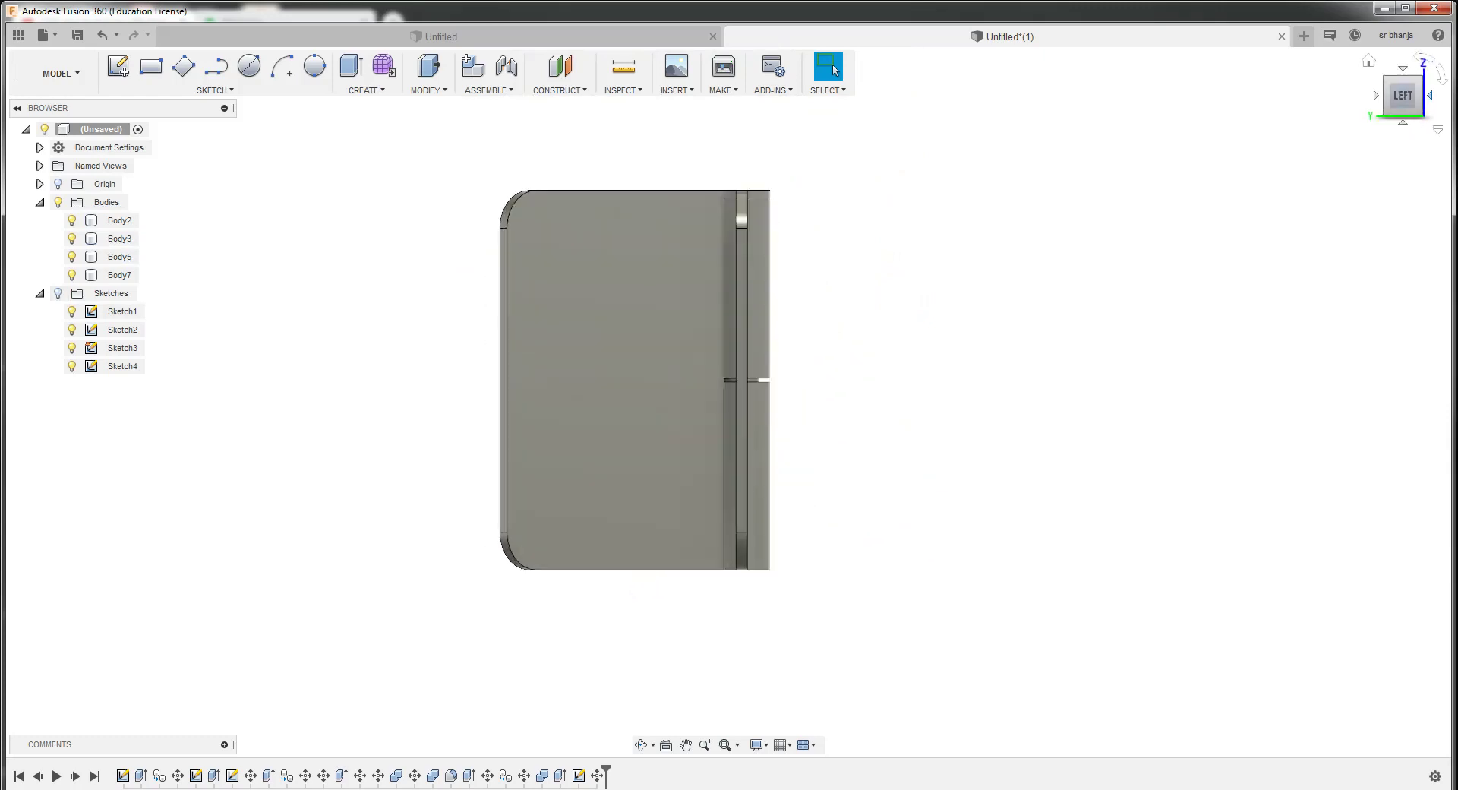
shift+middle_drag(727, 401, 797, 364)
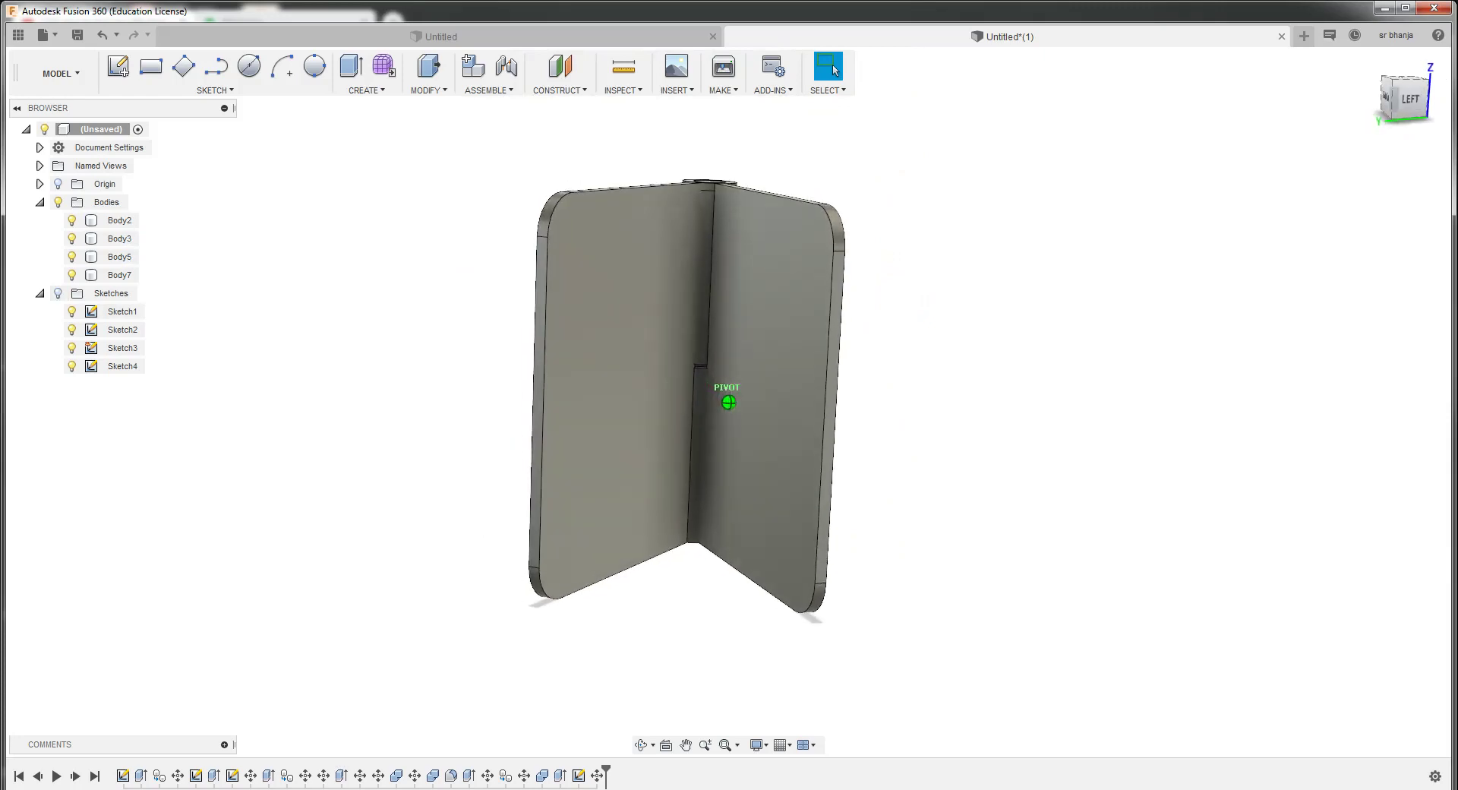
shift+middle_drag(728, 401, 727, 456)
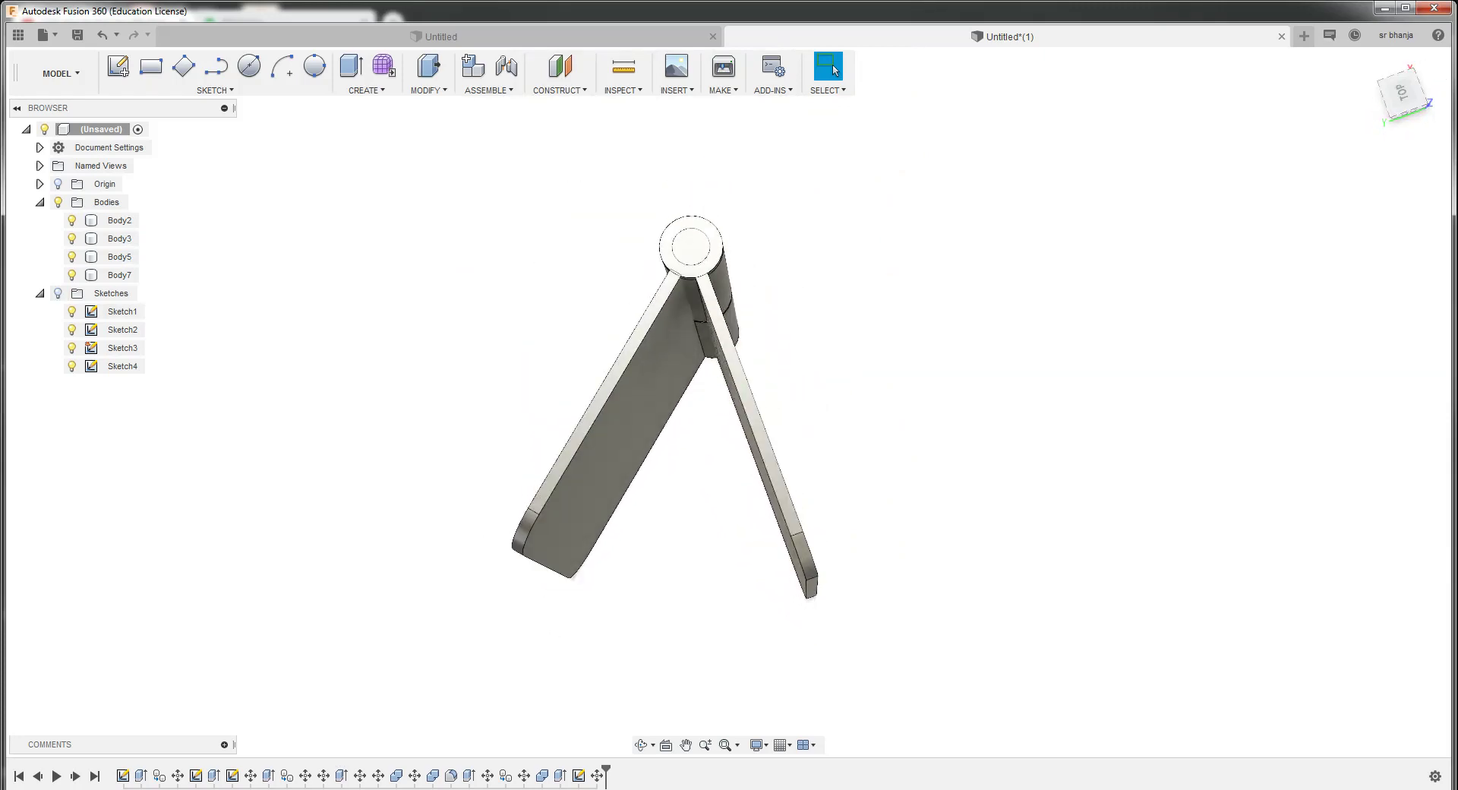
shift+middle_drag(727, 401, 727, 349)
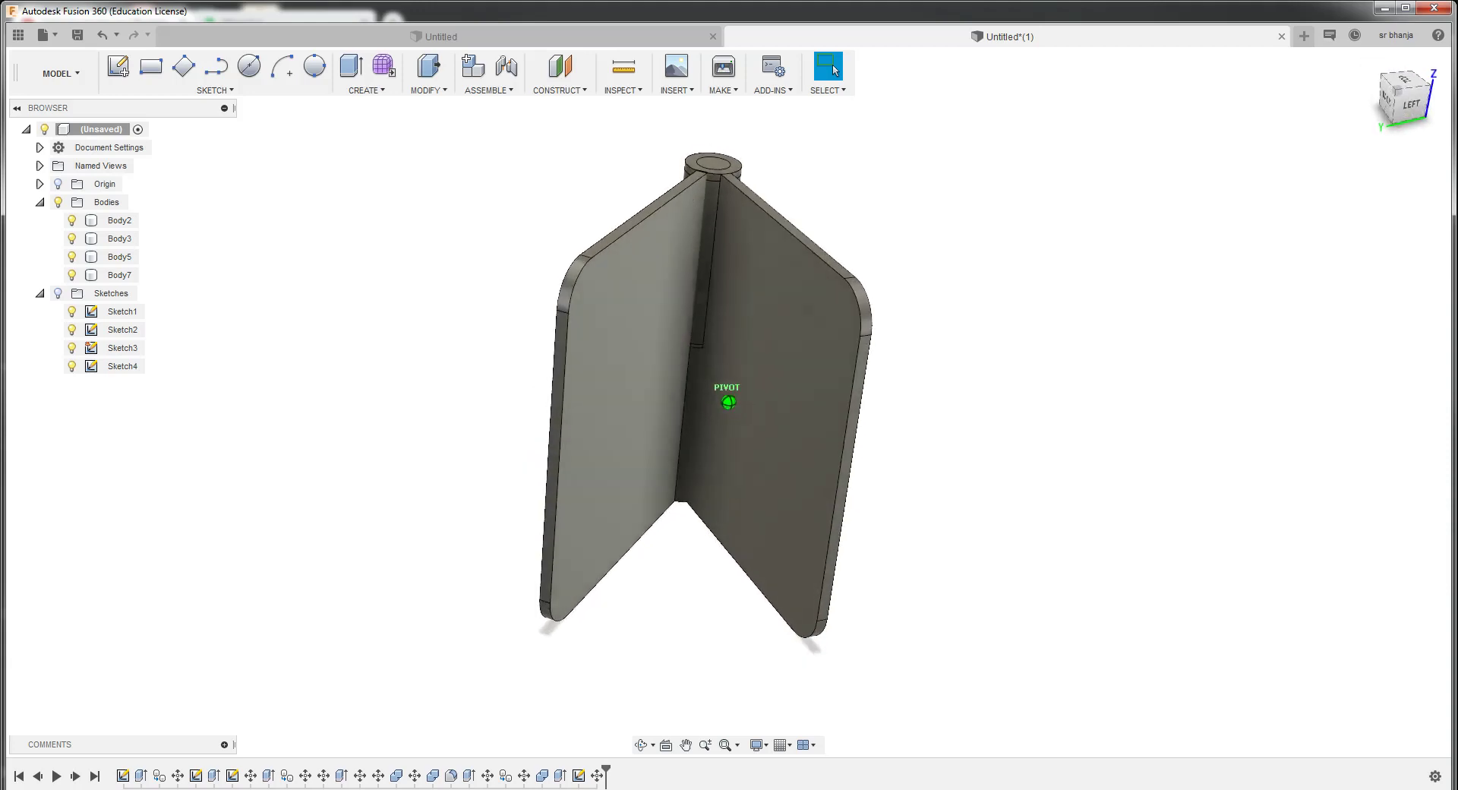
click(1404, 102)
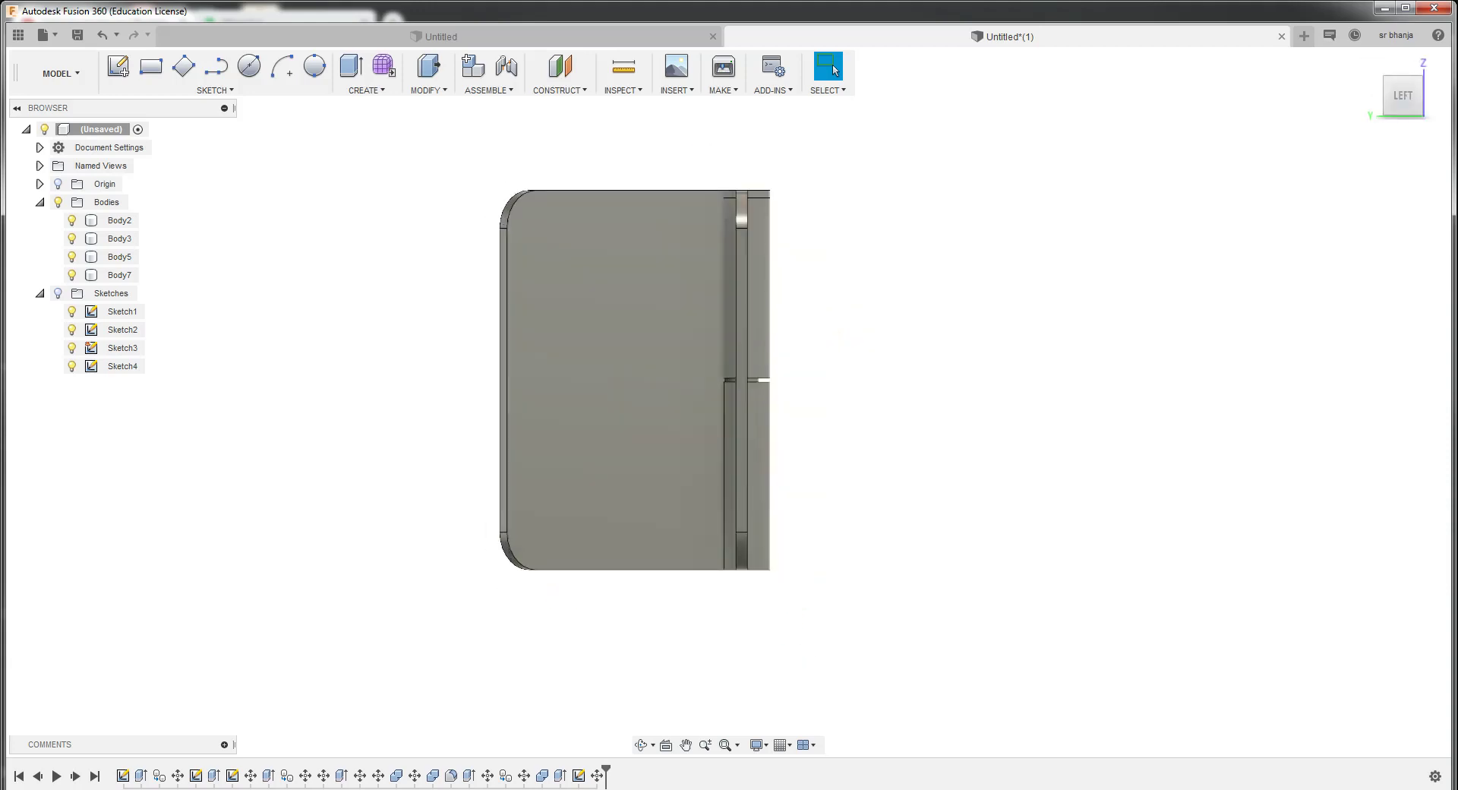
click(118, 220)
Rotate Body2 a further -55 degrees about the Body5 pin cylinder via Move/Copy
right_click(118, 222)
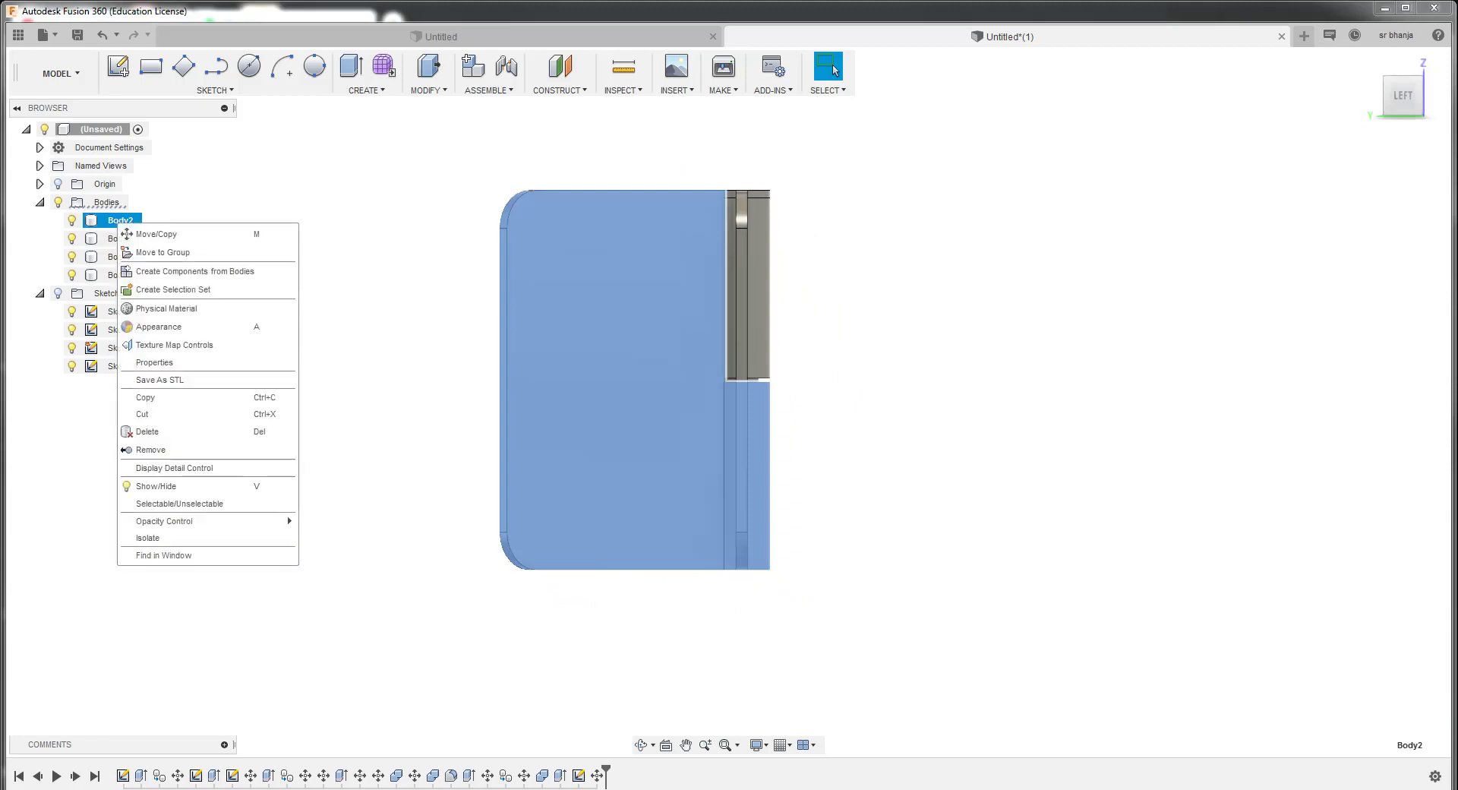
click(156, 234)
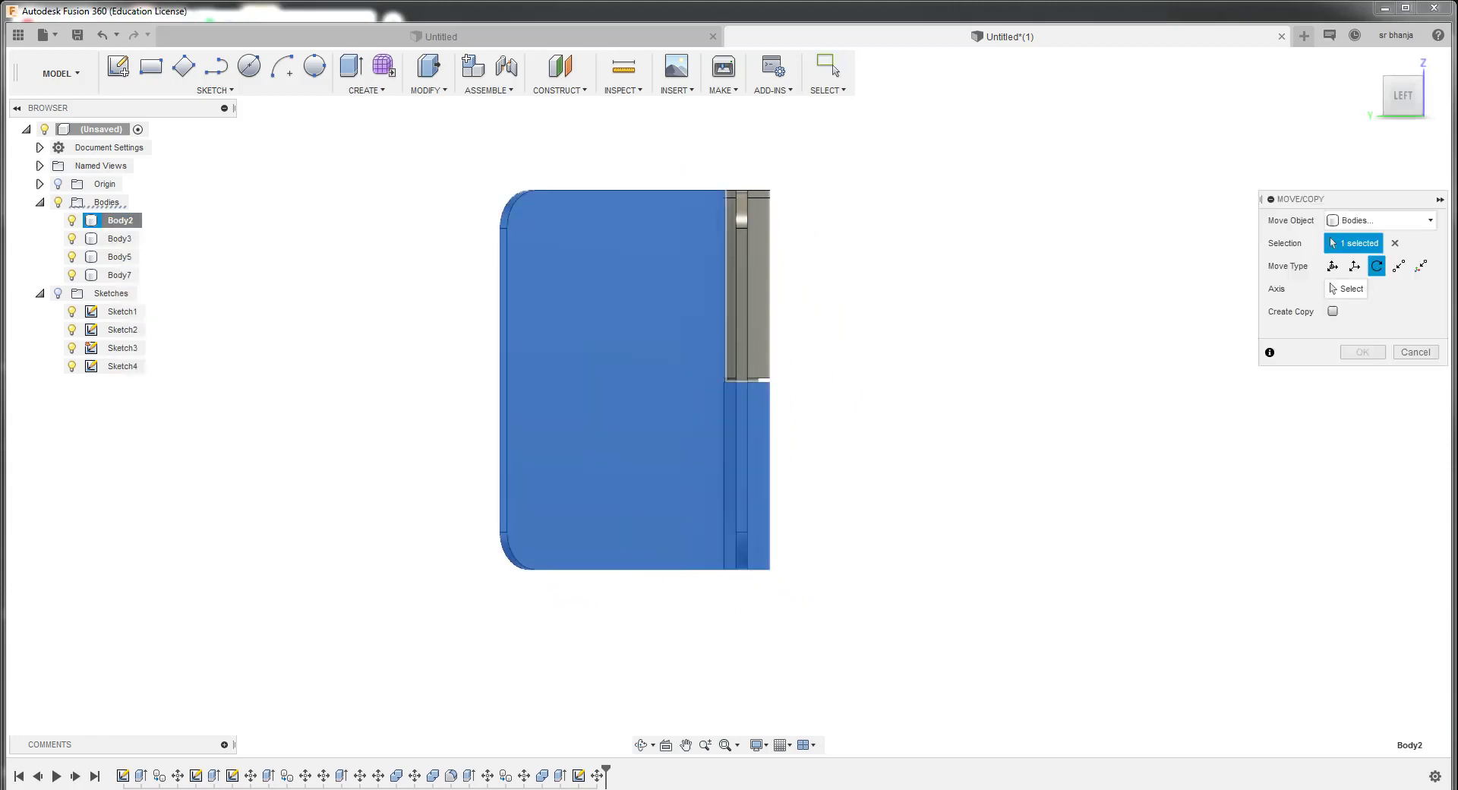
shift+middle_drag(683, 379, 725, 456)
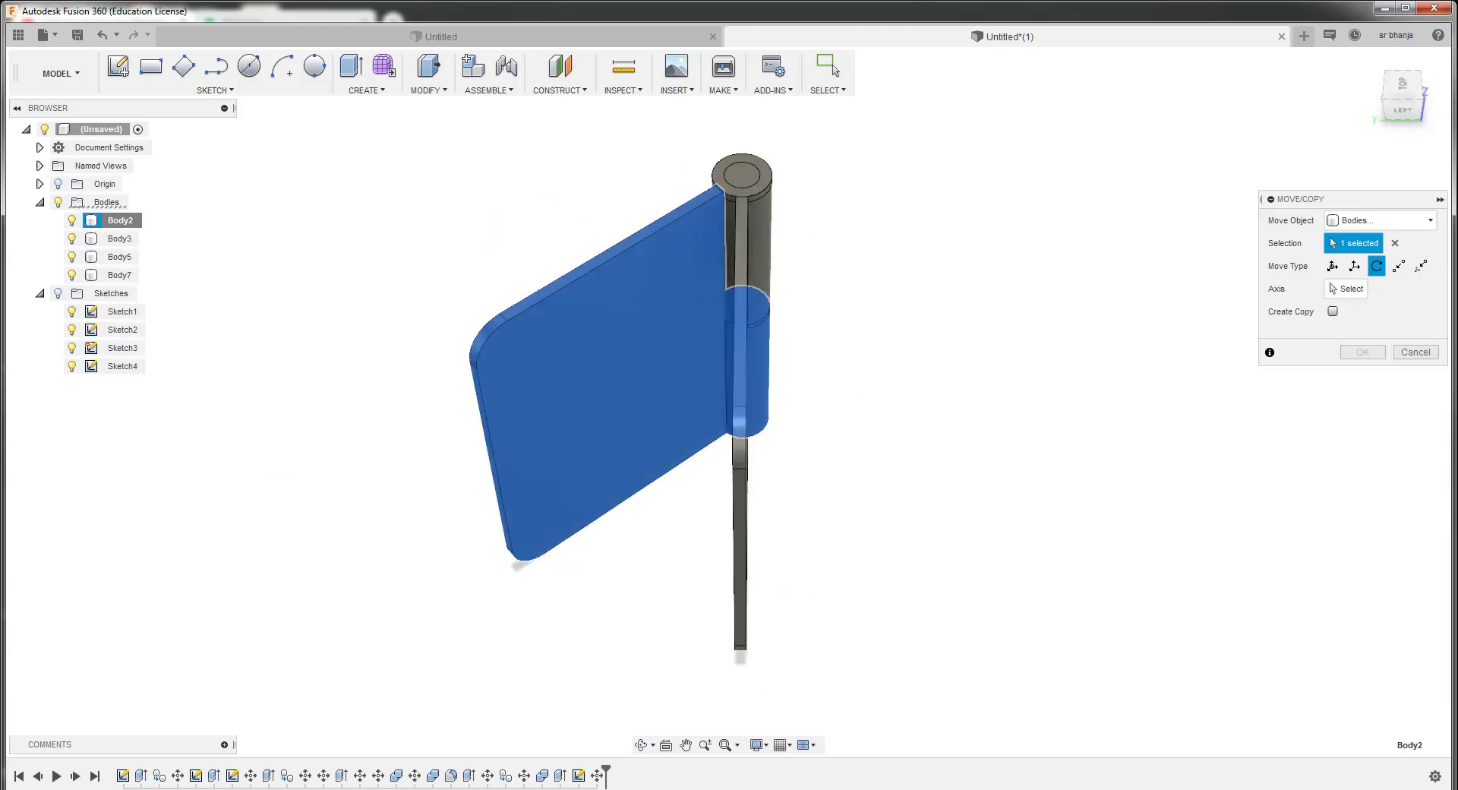
click(1345, 289)
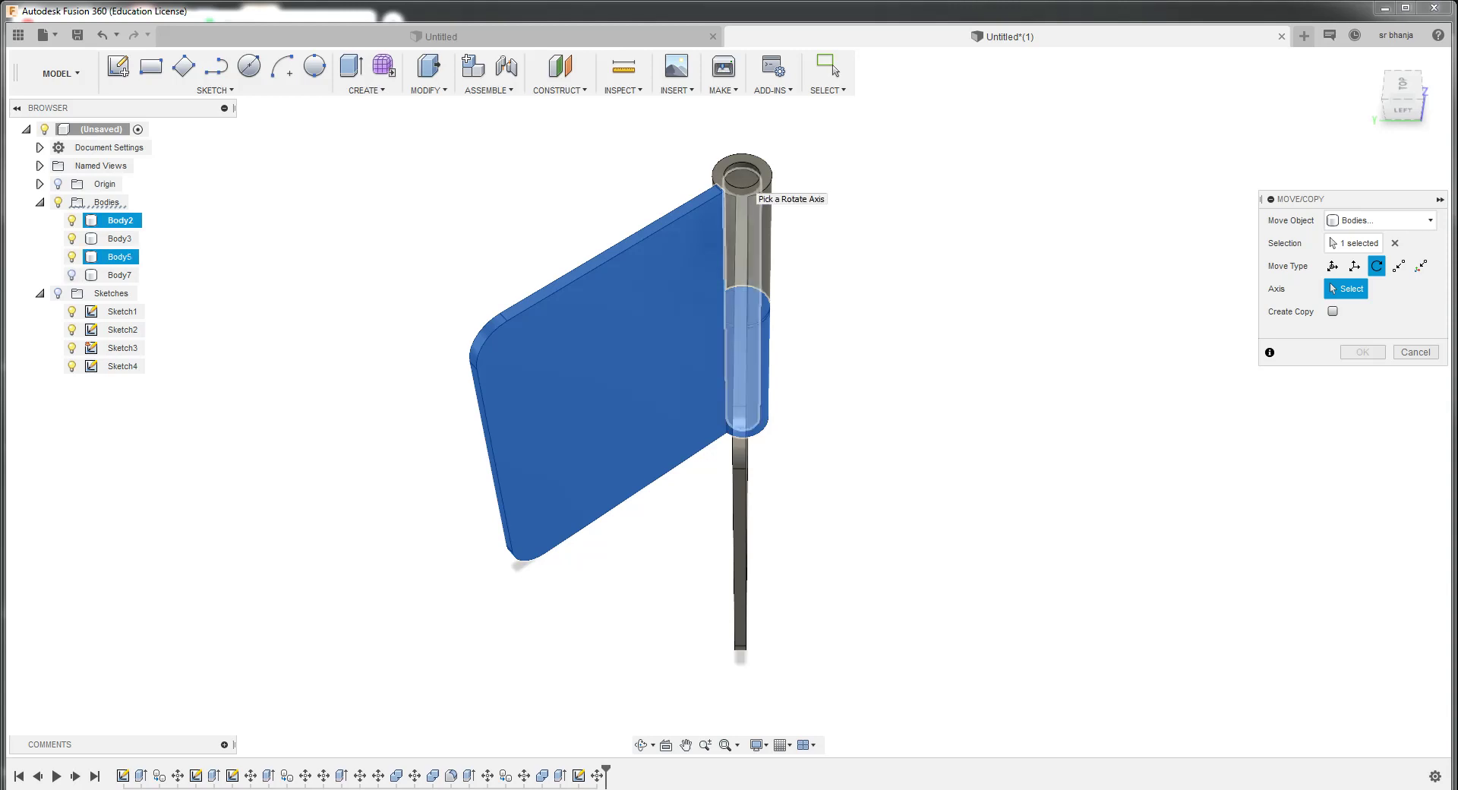
click(748, 191)
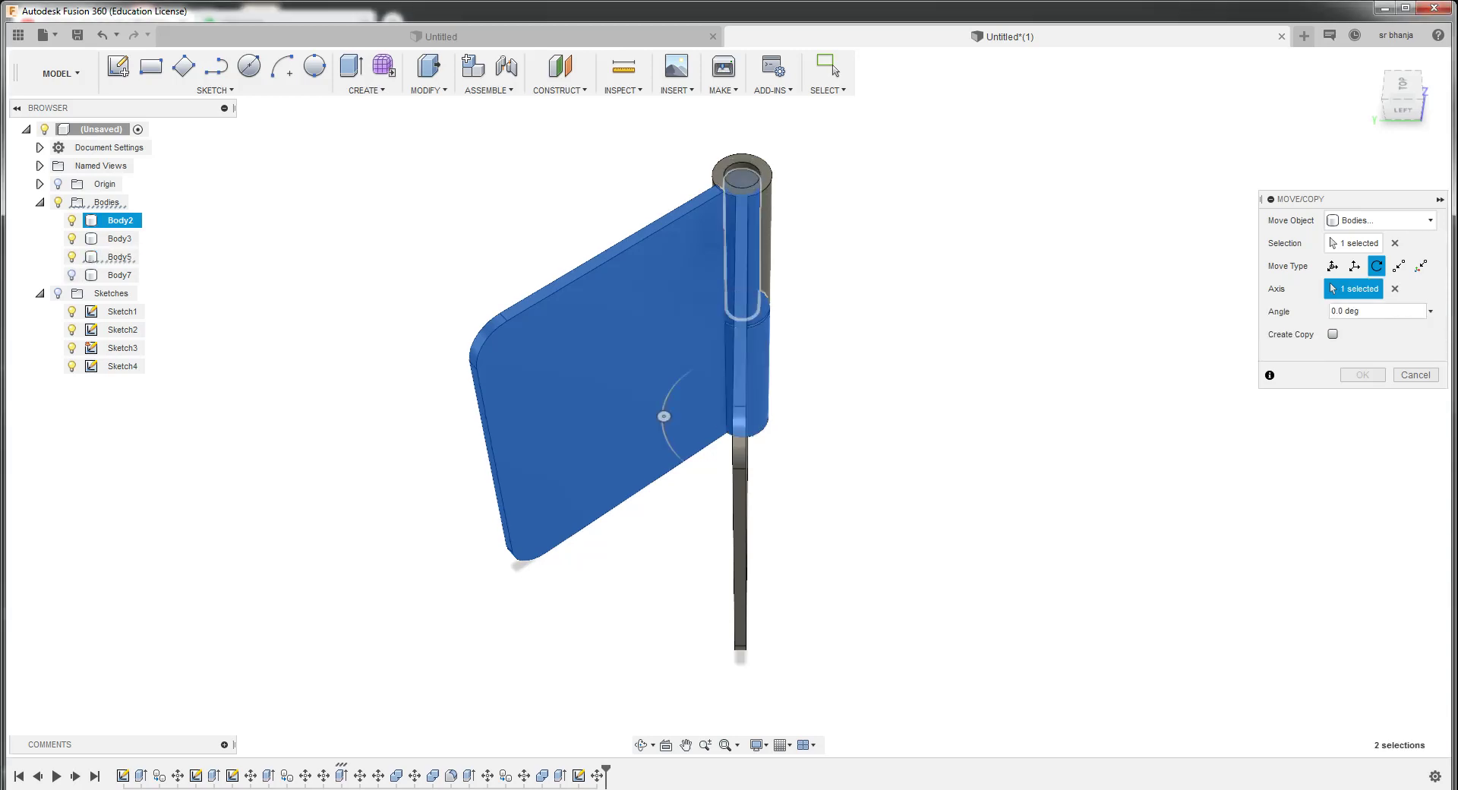
drag(663, 416, 699, 365)
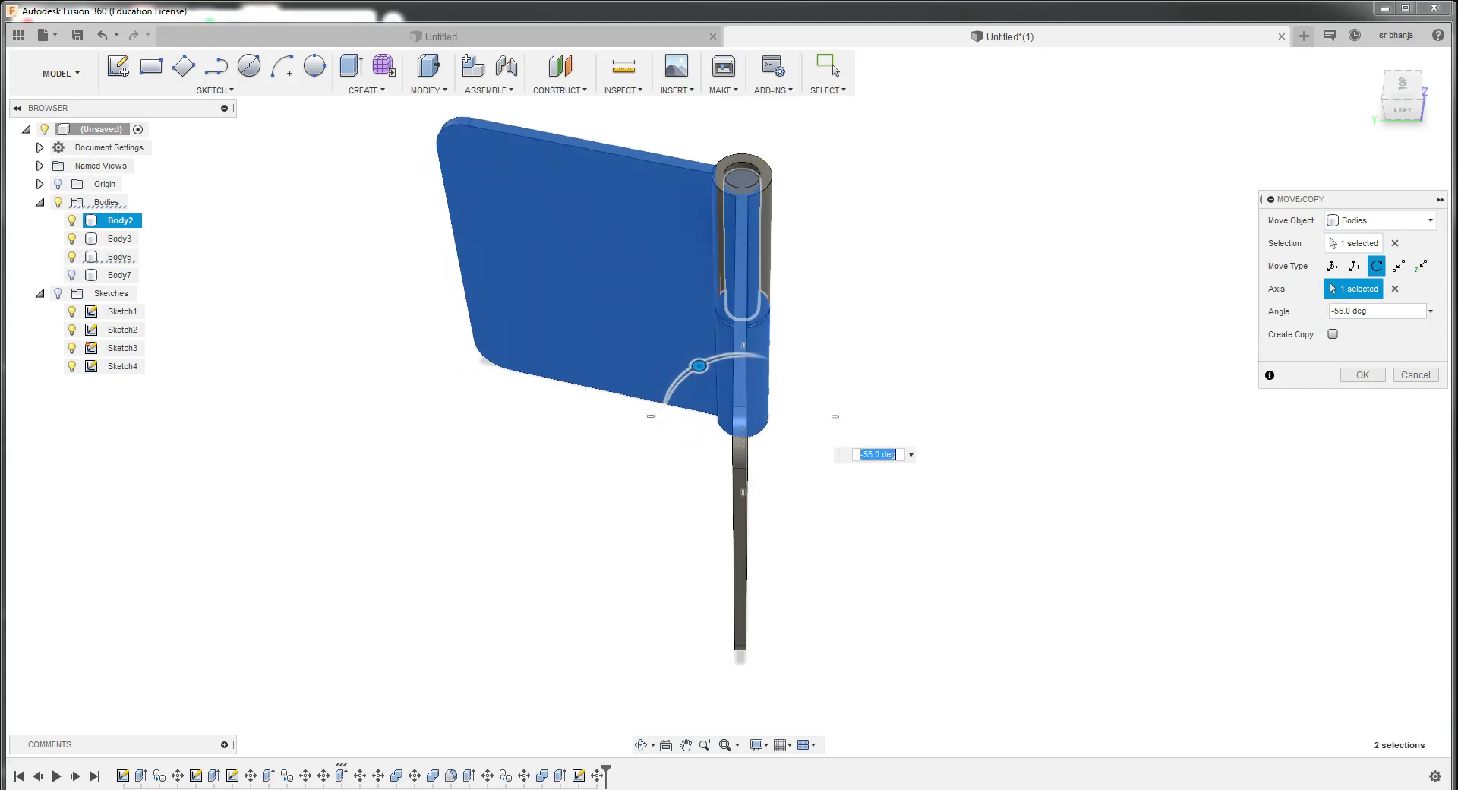
click(1362, 374)
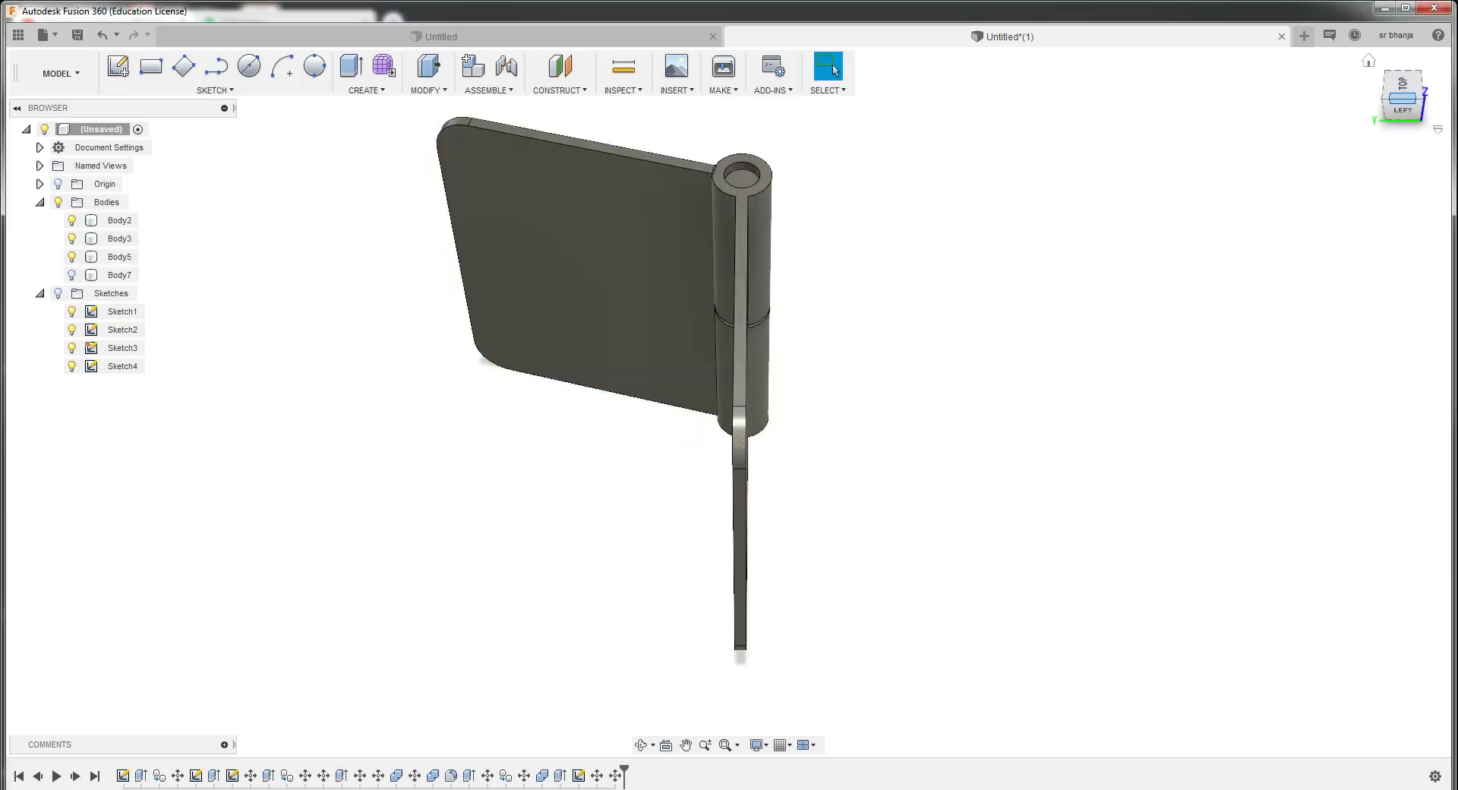
click(1403, 106)
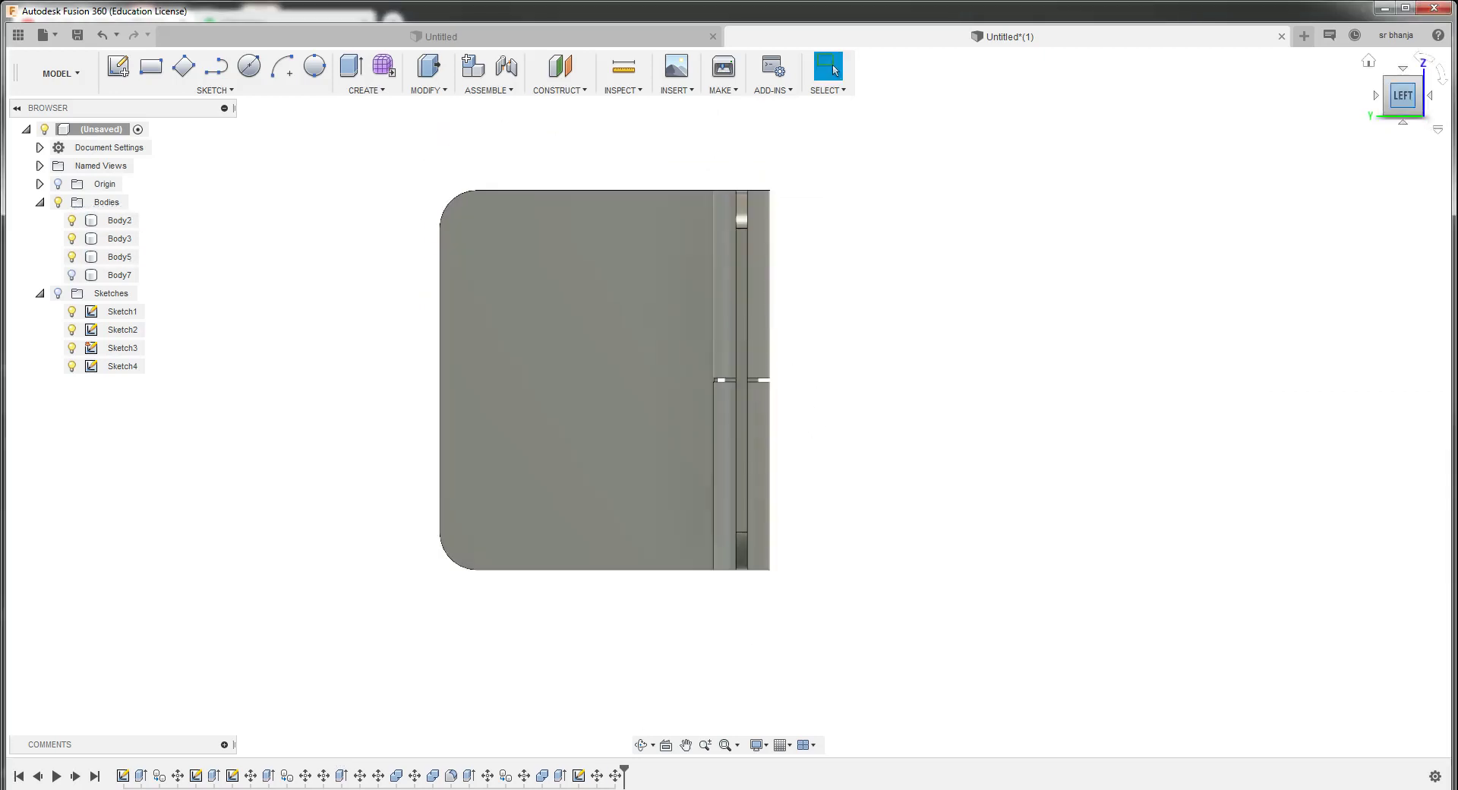
shift+middle_drag(727, 401, 759, 471)
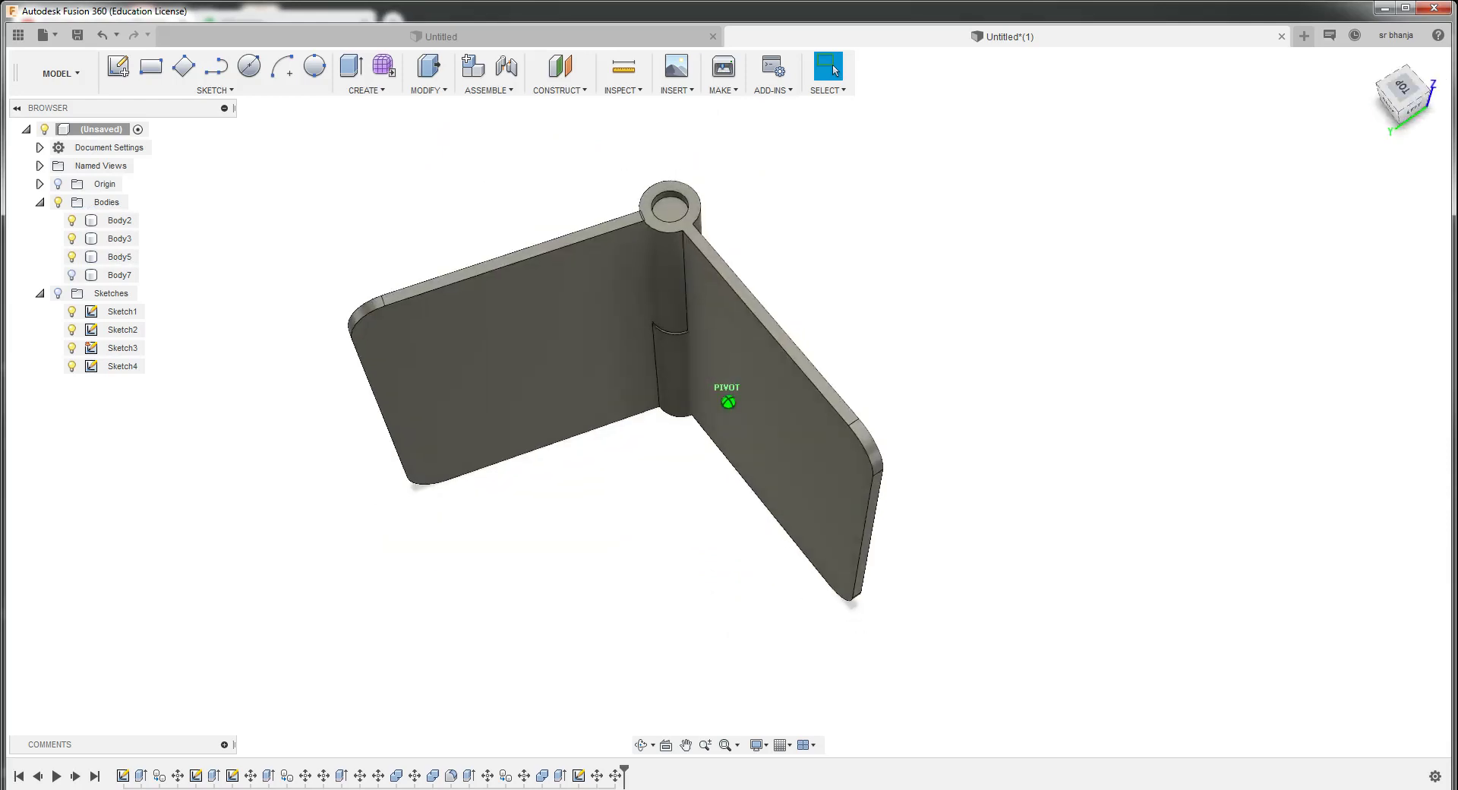
scroll(873, 319, down, 3)
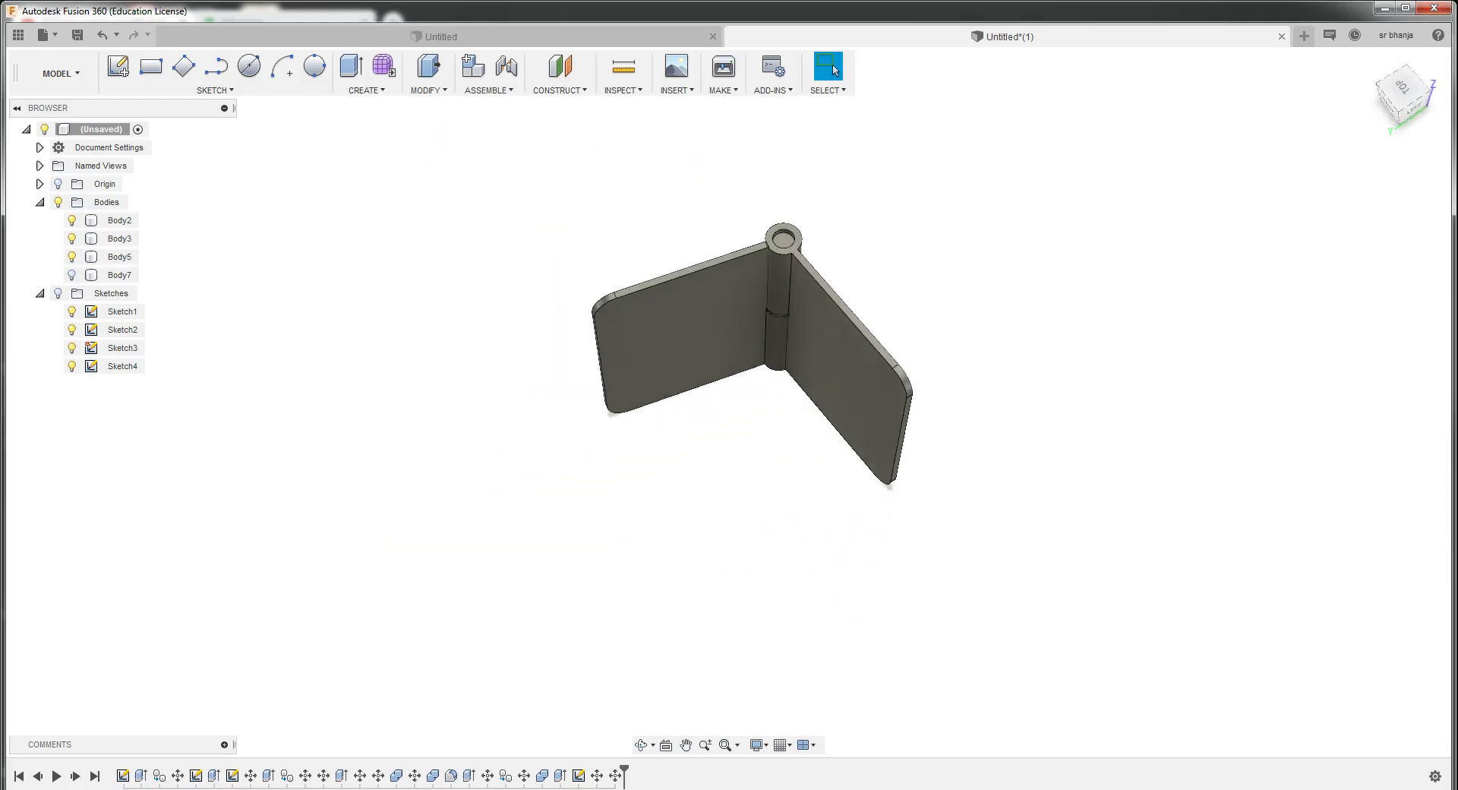
scroll(873, 319, down, 2)
scroll(873, 318, up, 2)
scroll(850, 251, up, 2)
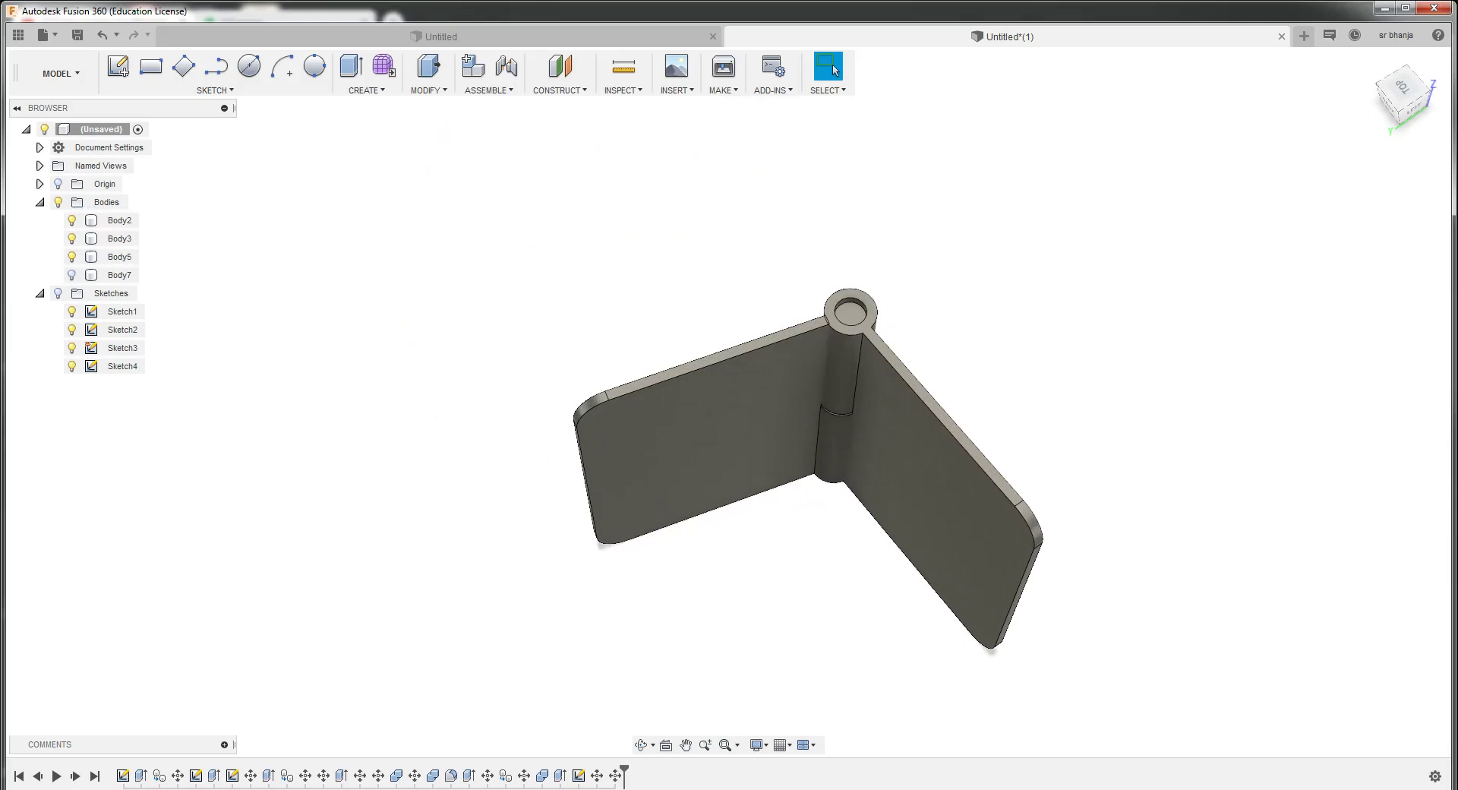
click(1400, 86)
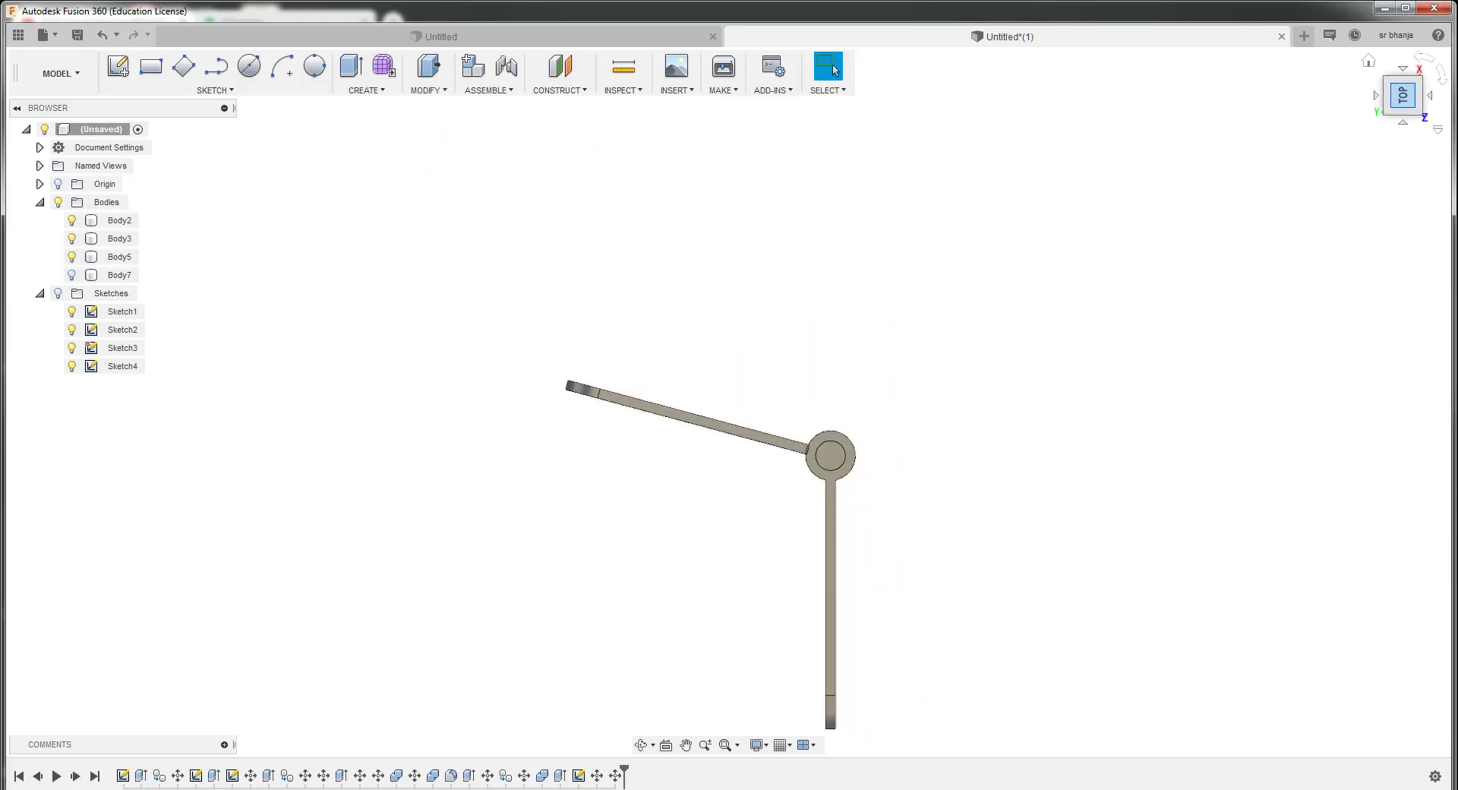
shift+middle_drag(728, 403, 767, 425)
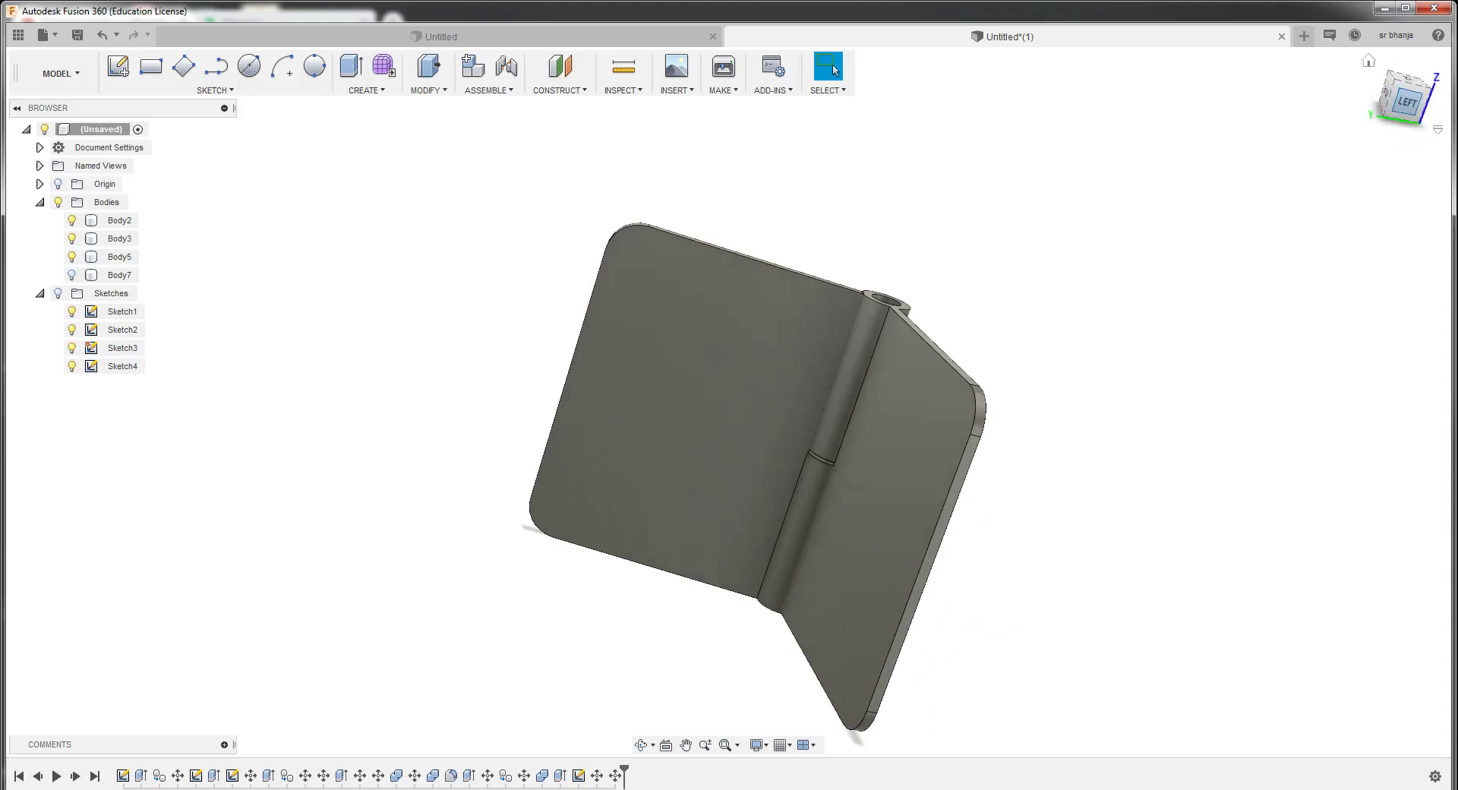
shift+middle_drag(725, 396, 752, 410)
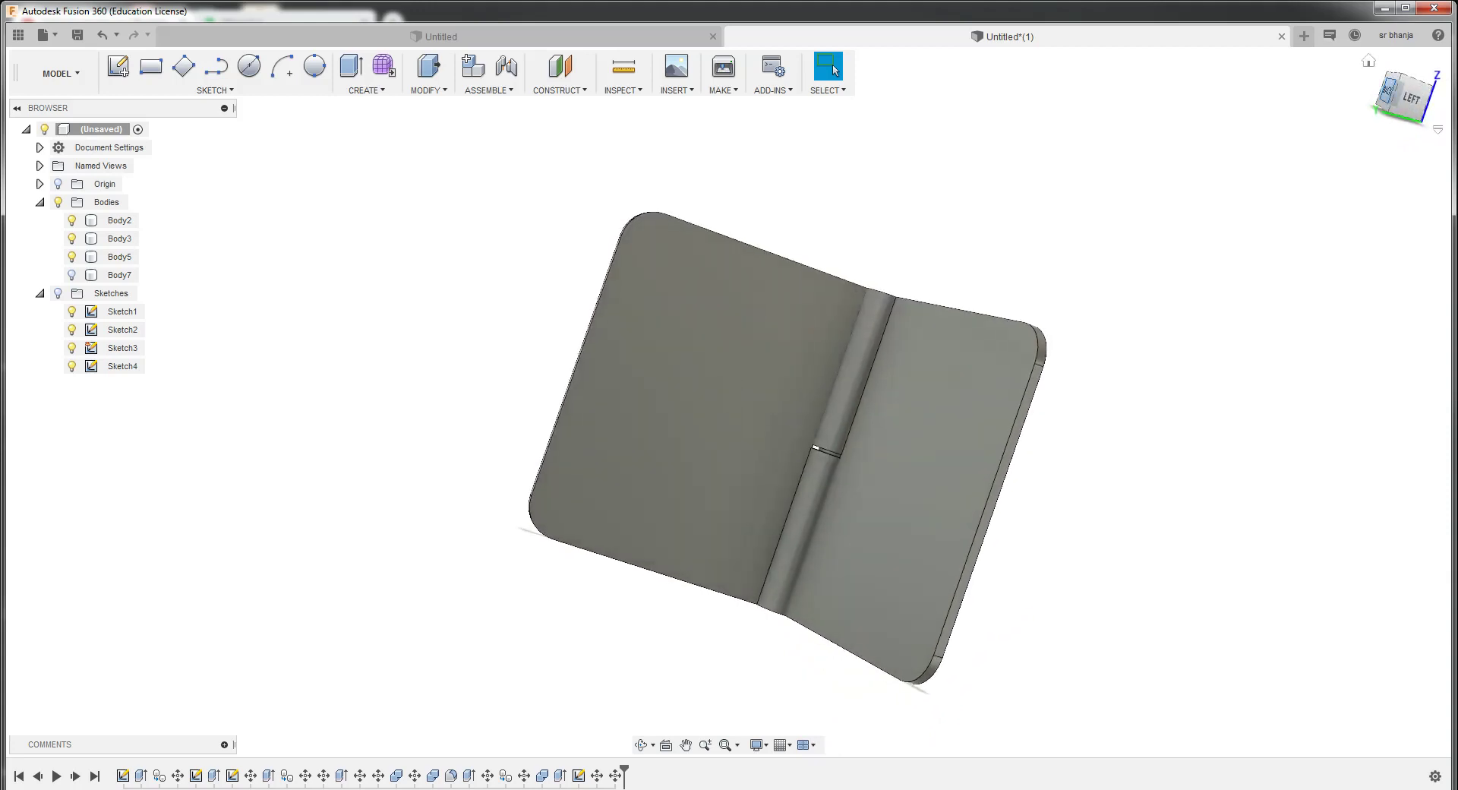
click(1388, 89)
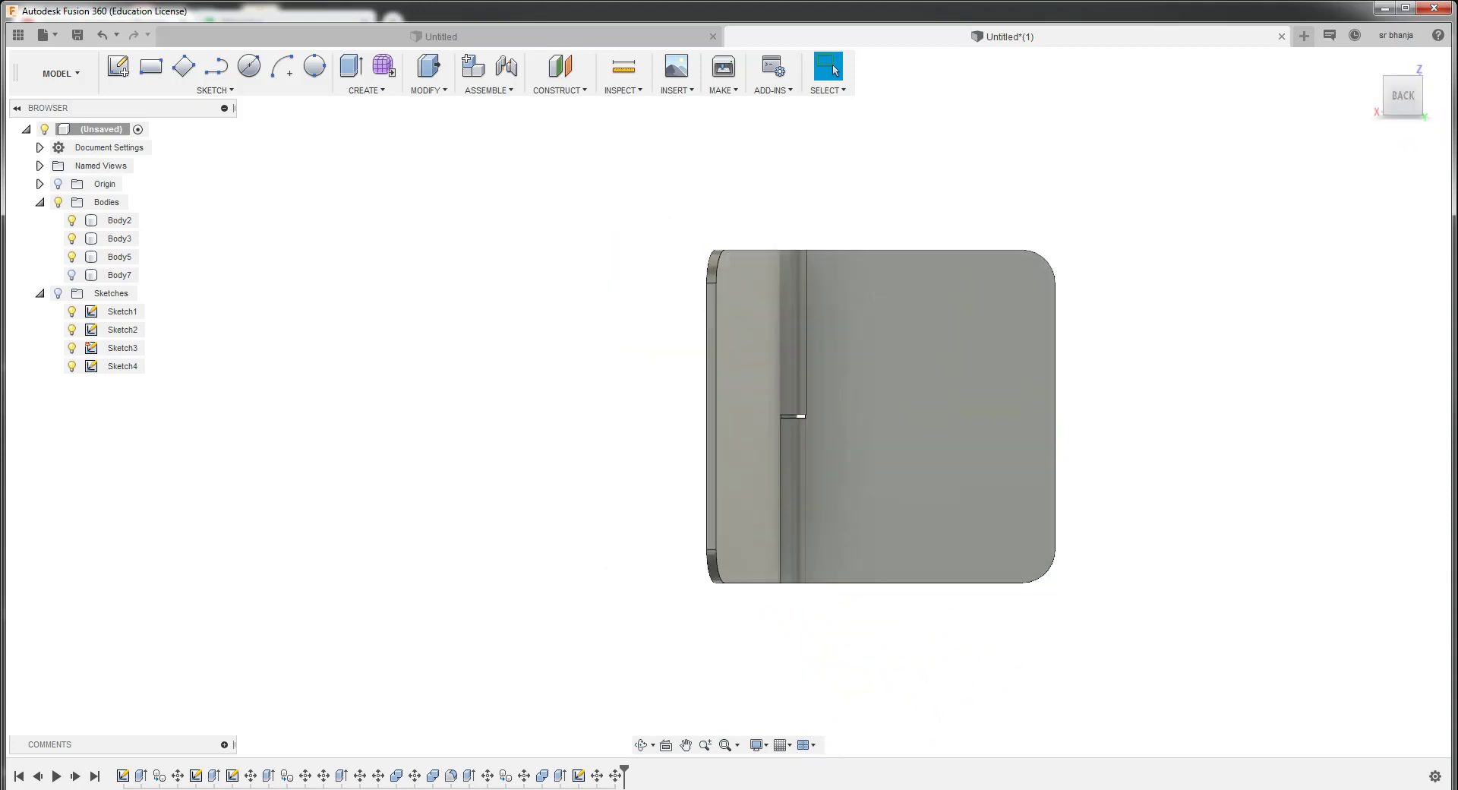
shift+middle_drag(722, 400, 759, 414)
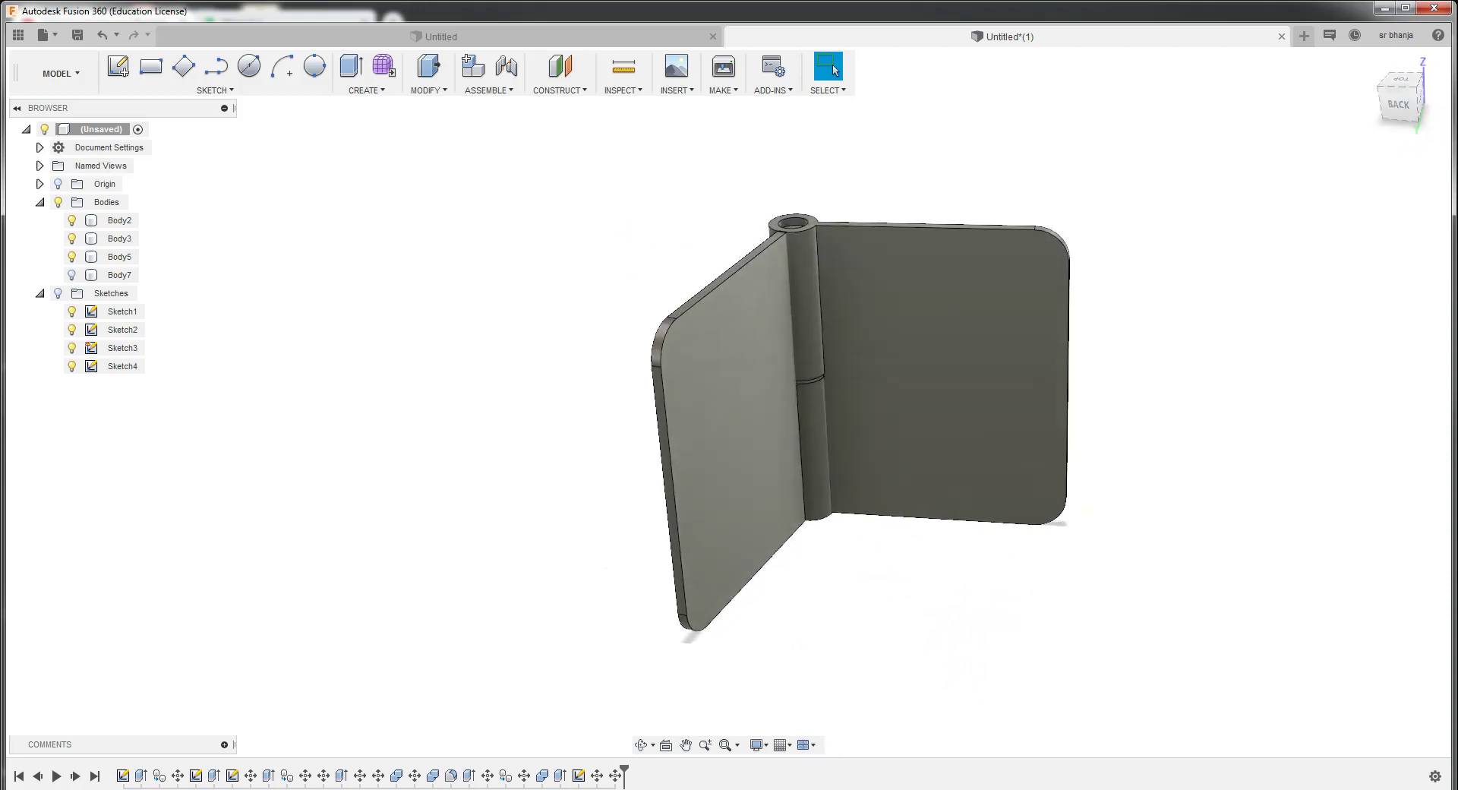
click(1307, 789)
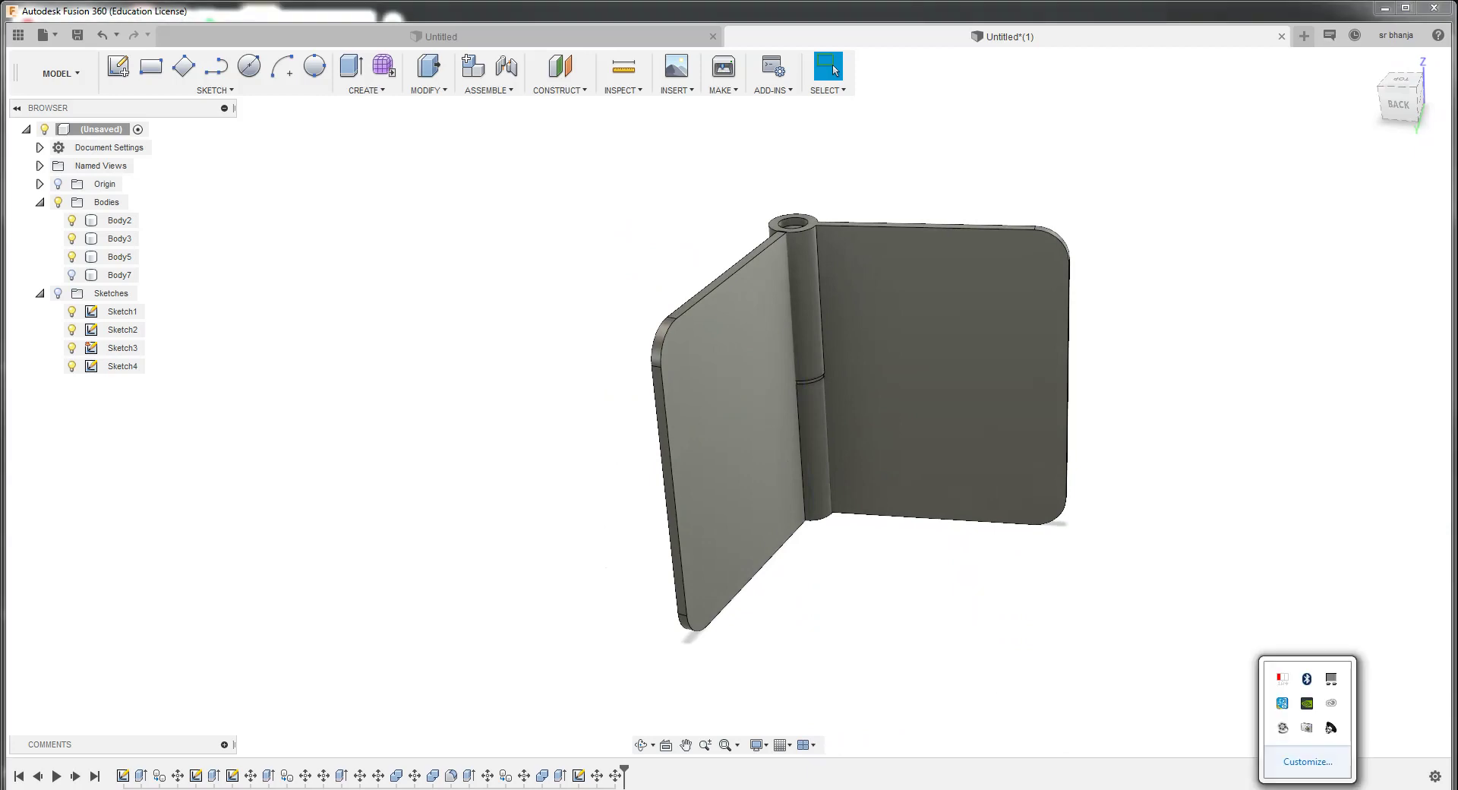